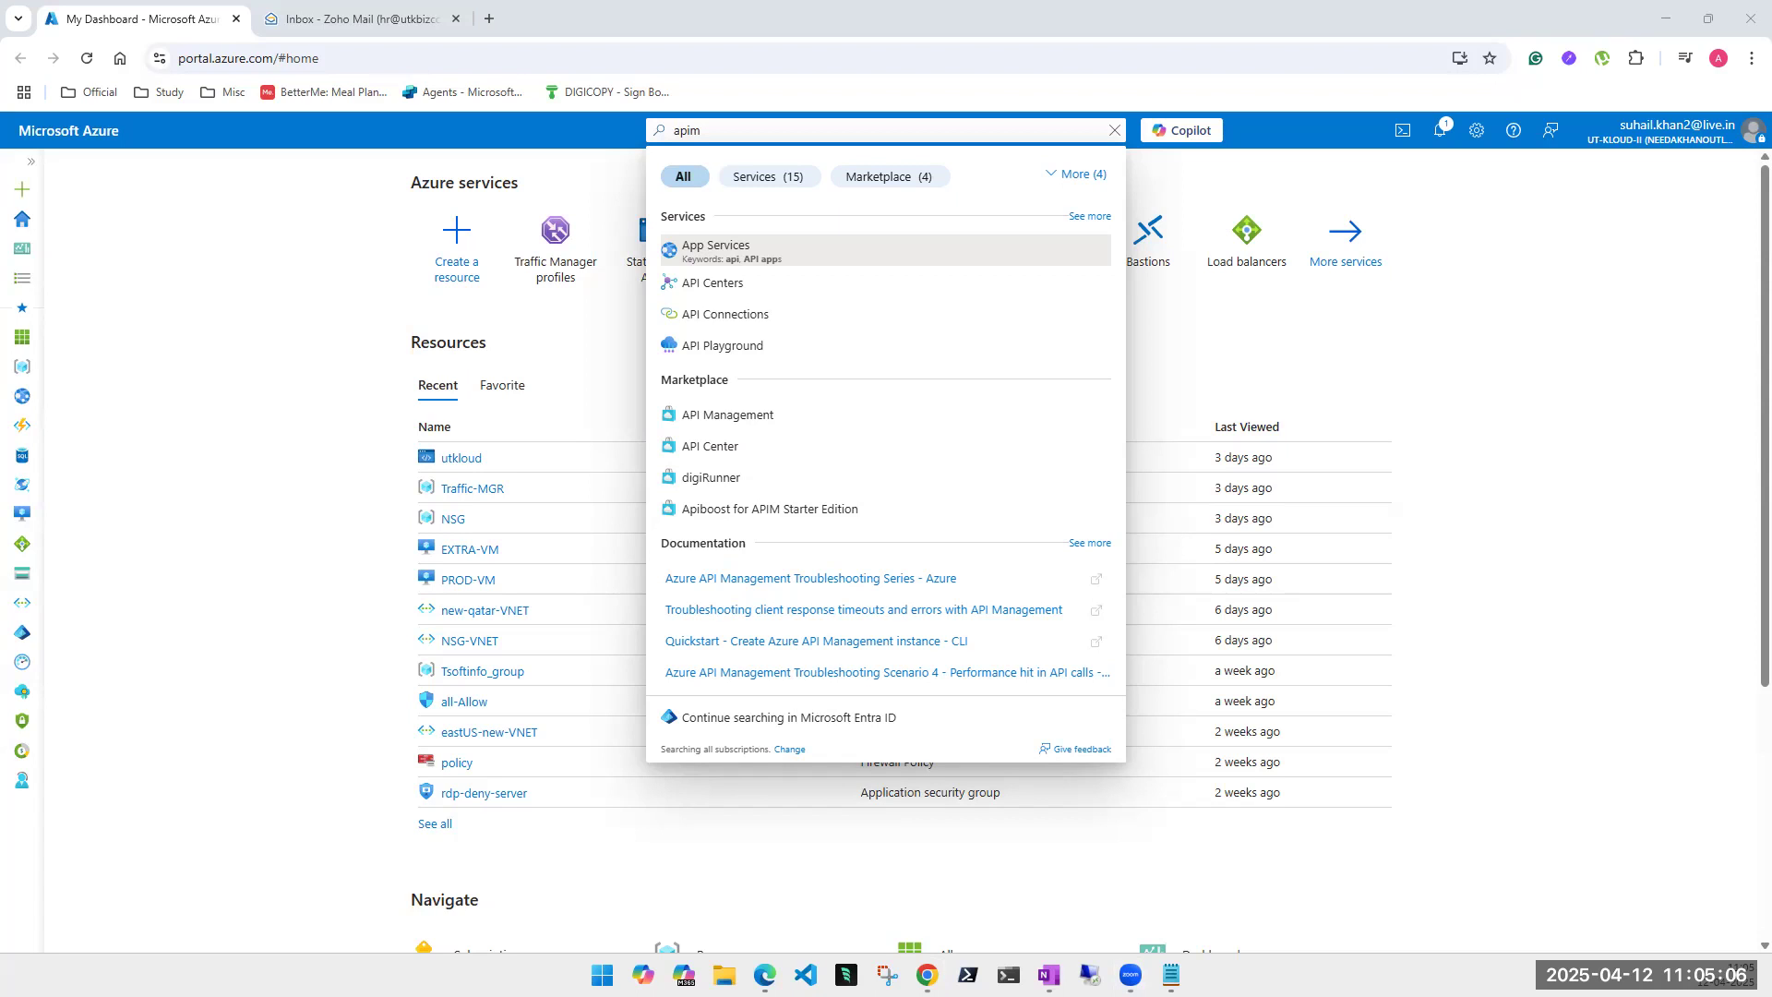
- Close the apim search results and bring the OneNote notes window forward
click(268, 355)
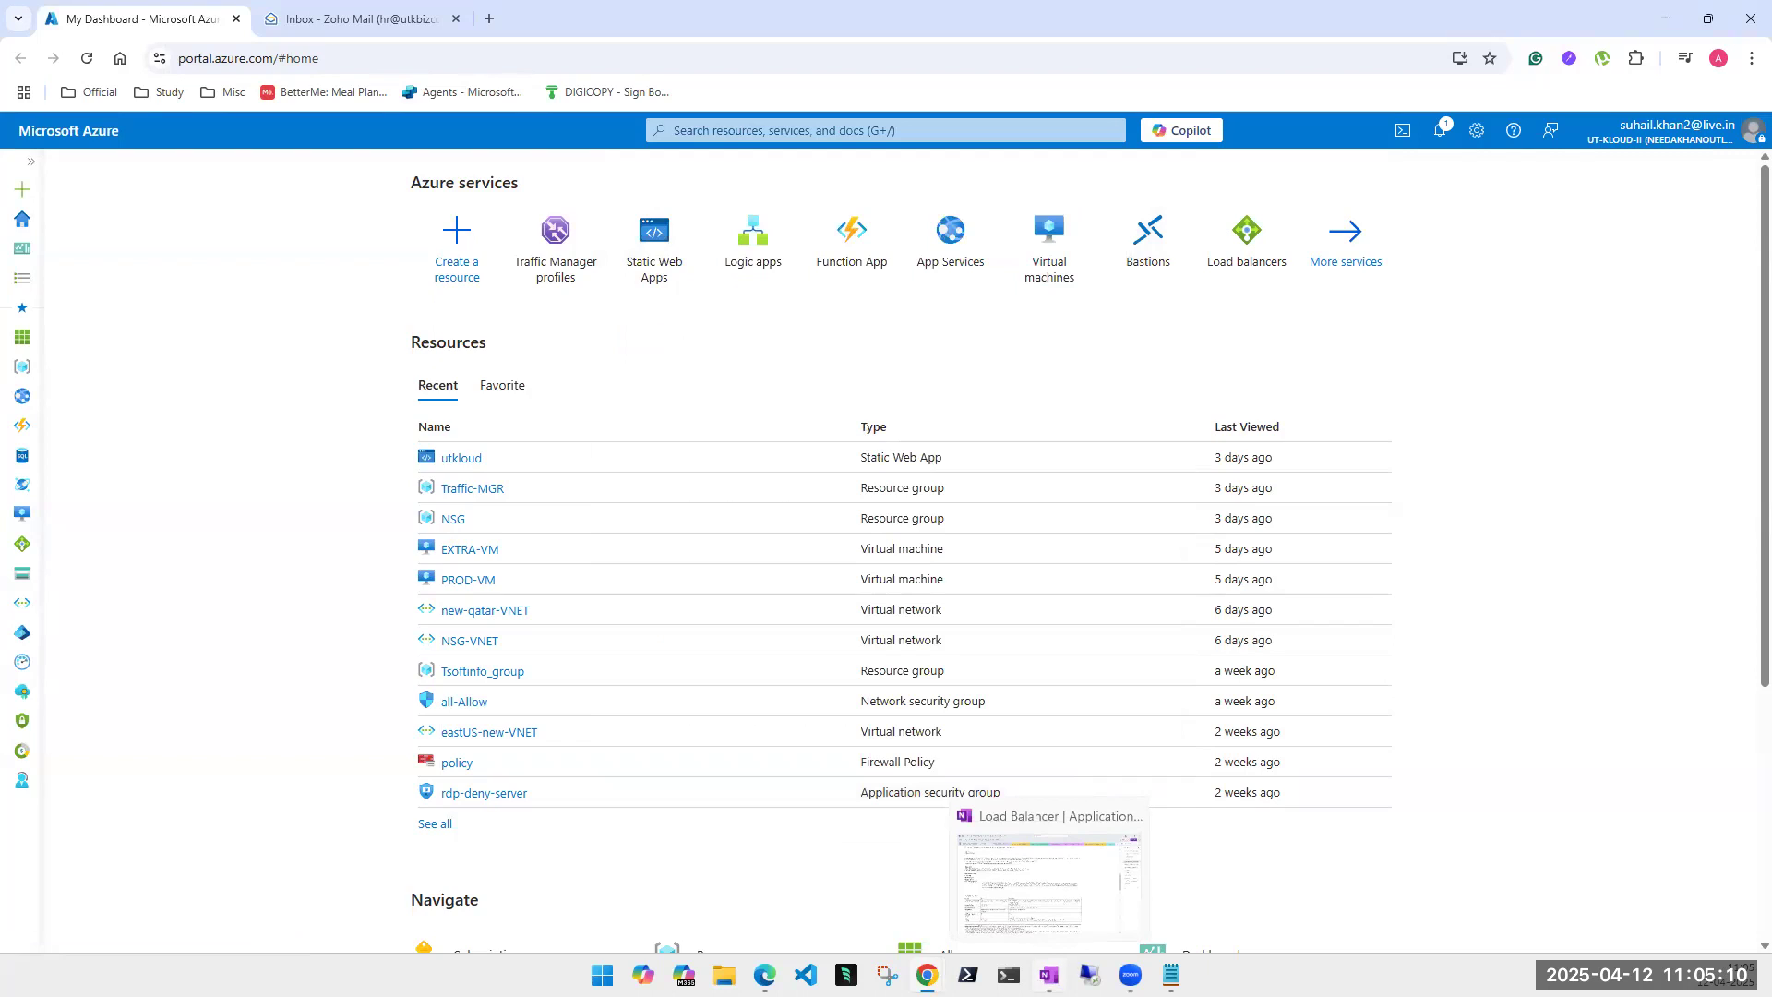
click(1049, 975)
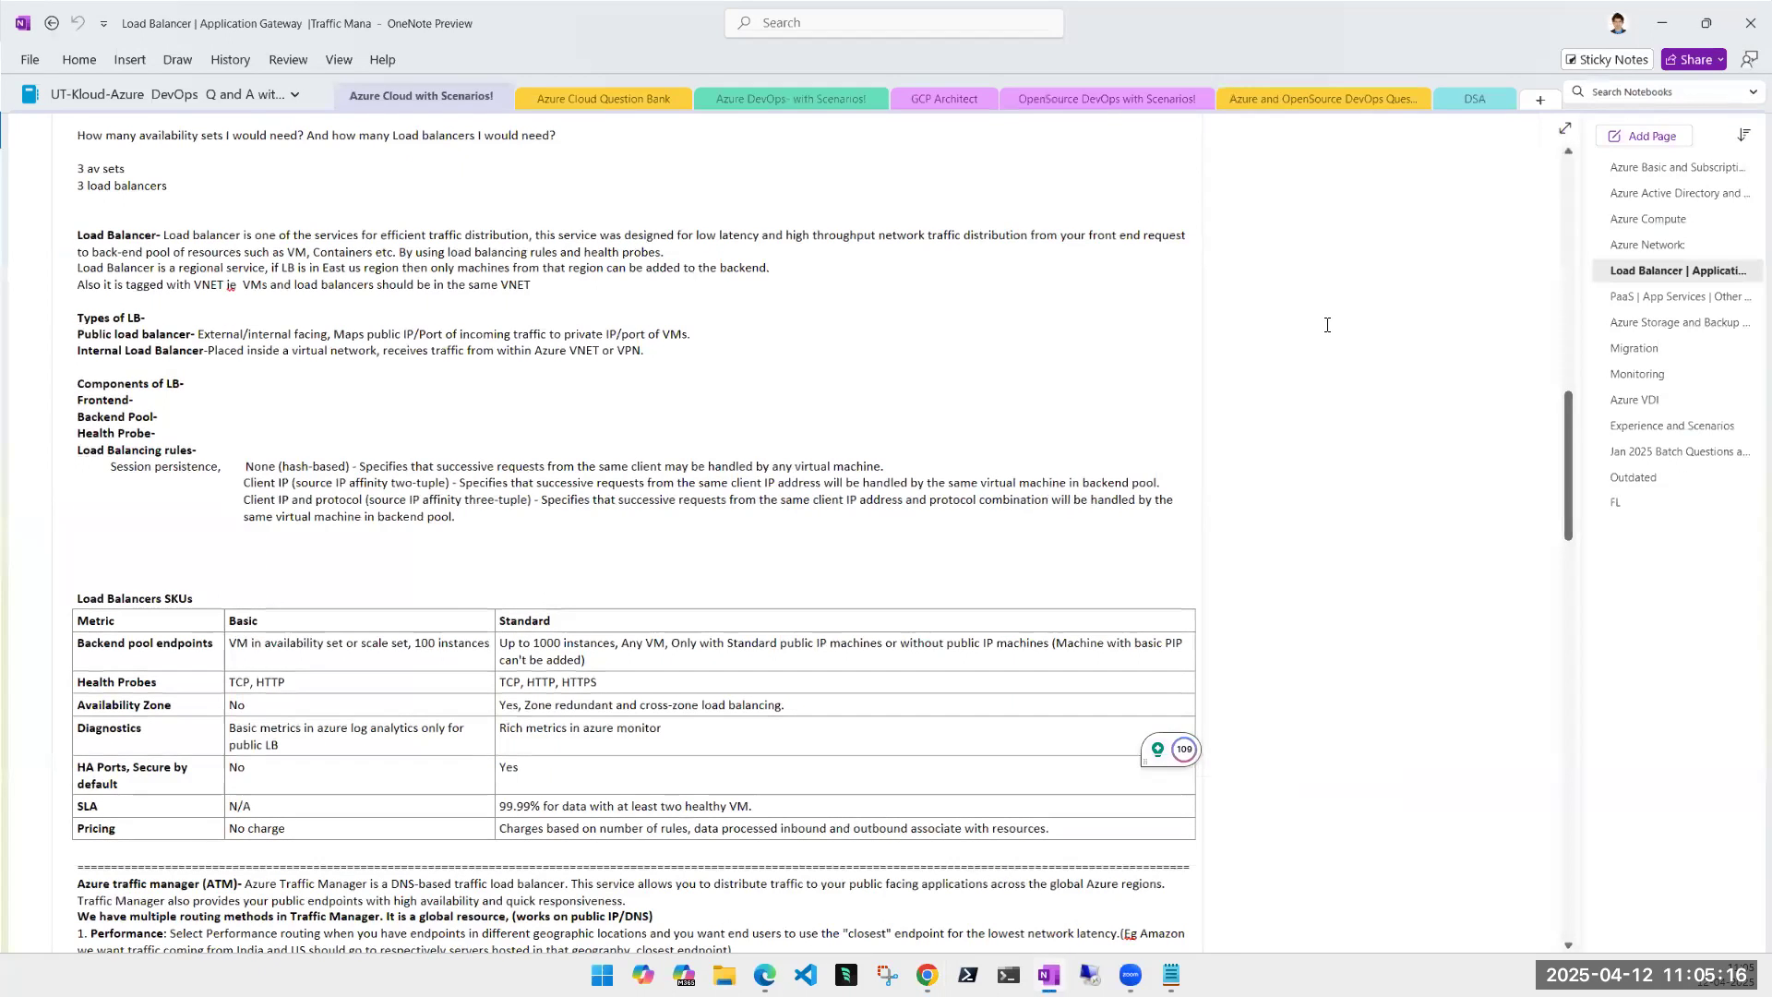
- Scroll the OneNote page up to the Load Balancer title and its comparison table
scroll(825, 401, up, 15)
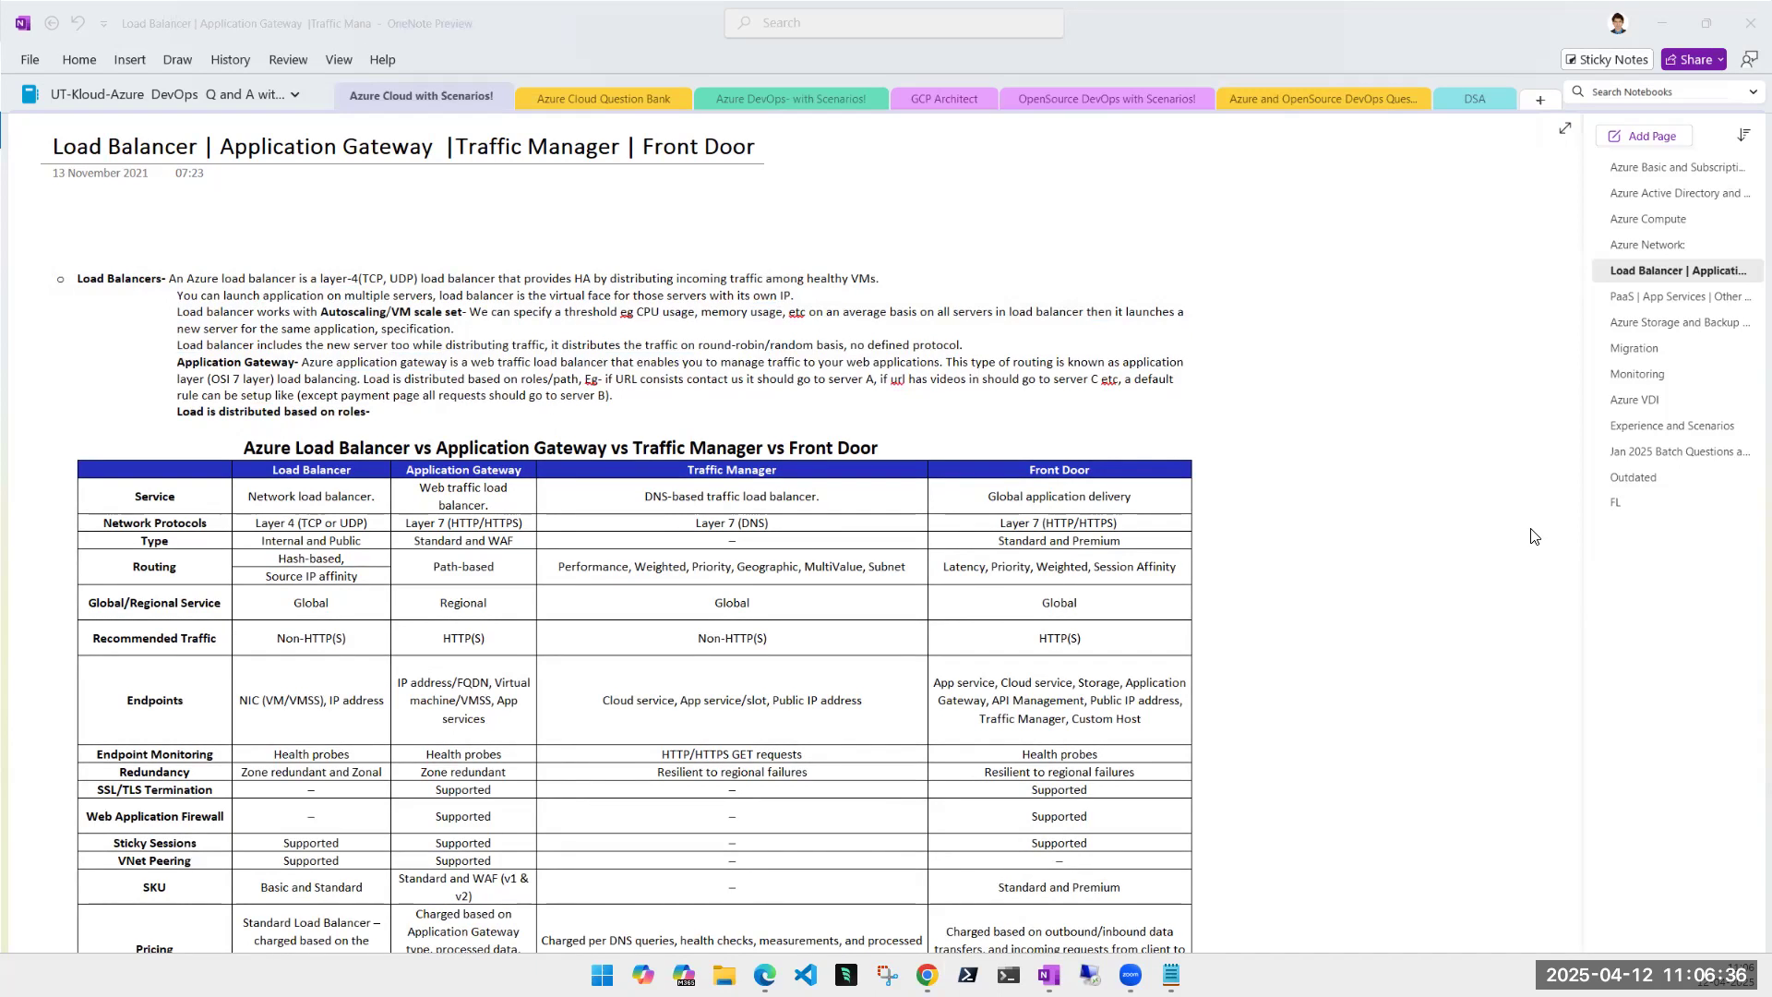
- Scroll through the Load Balancer comparison table and the notes below it in OneNote
click(1488, 507)
scroll(1467, 541, down, 1)
scroll(1468, 541, down, 4)
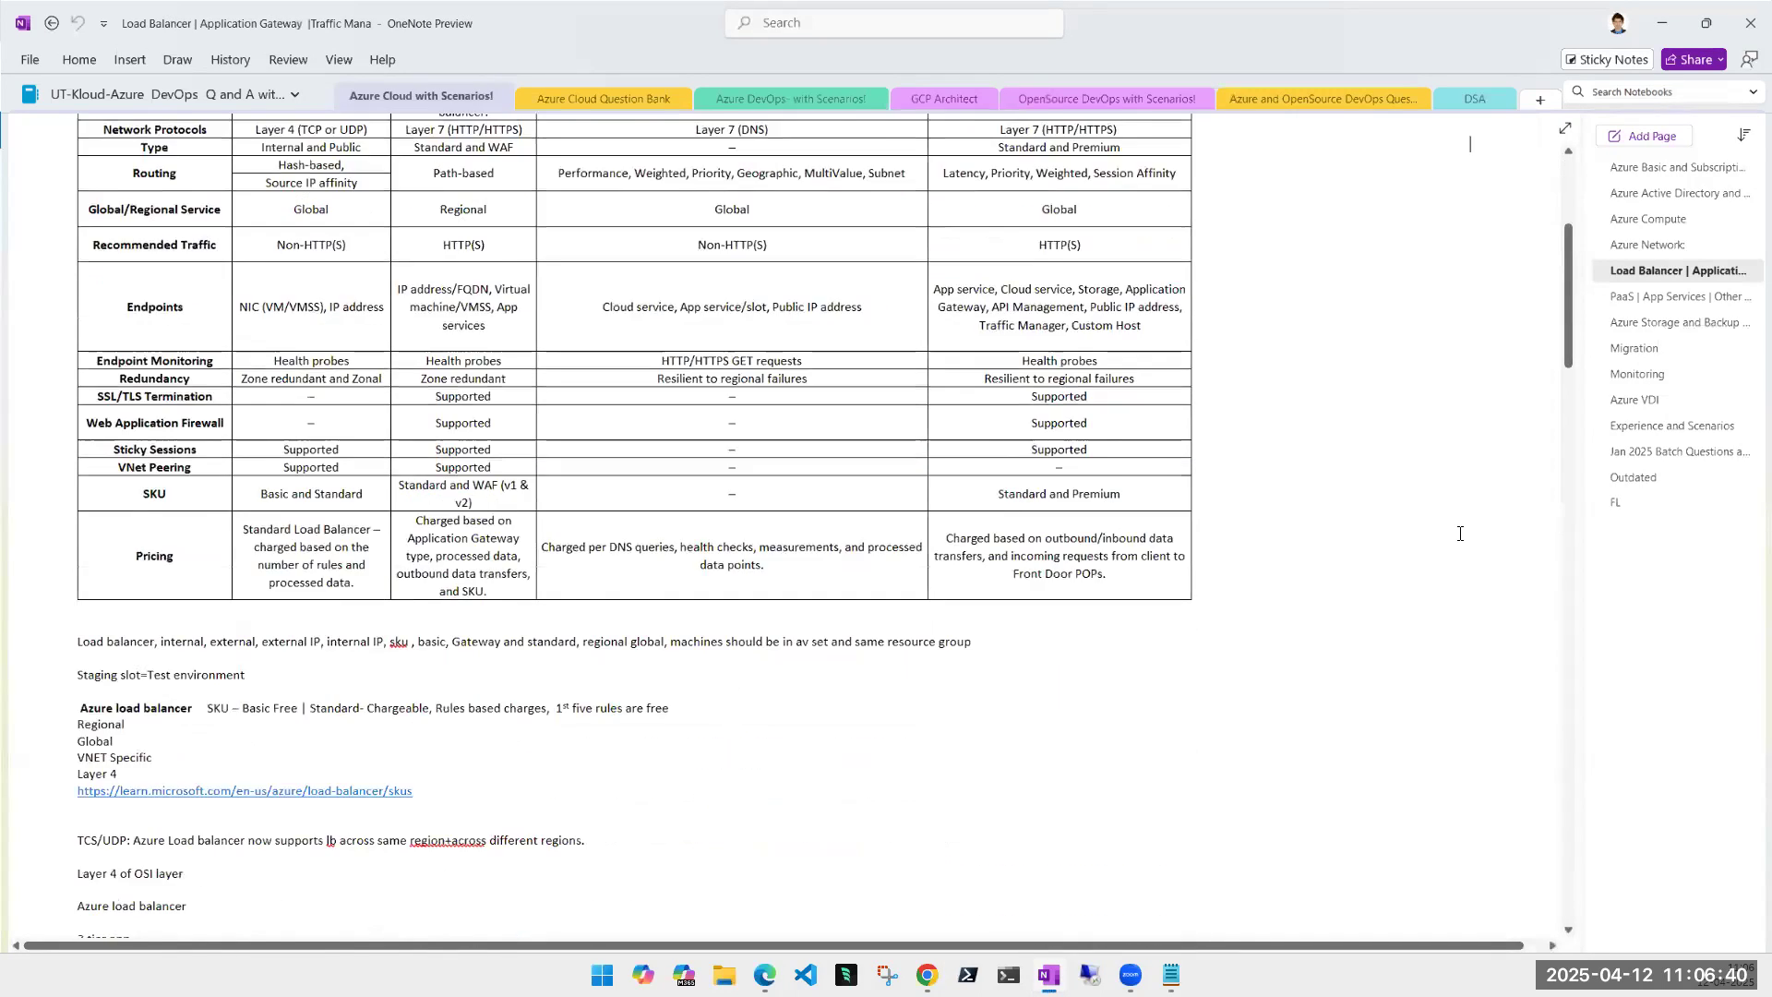
scroll(1458, 532, up, 4)
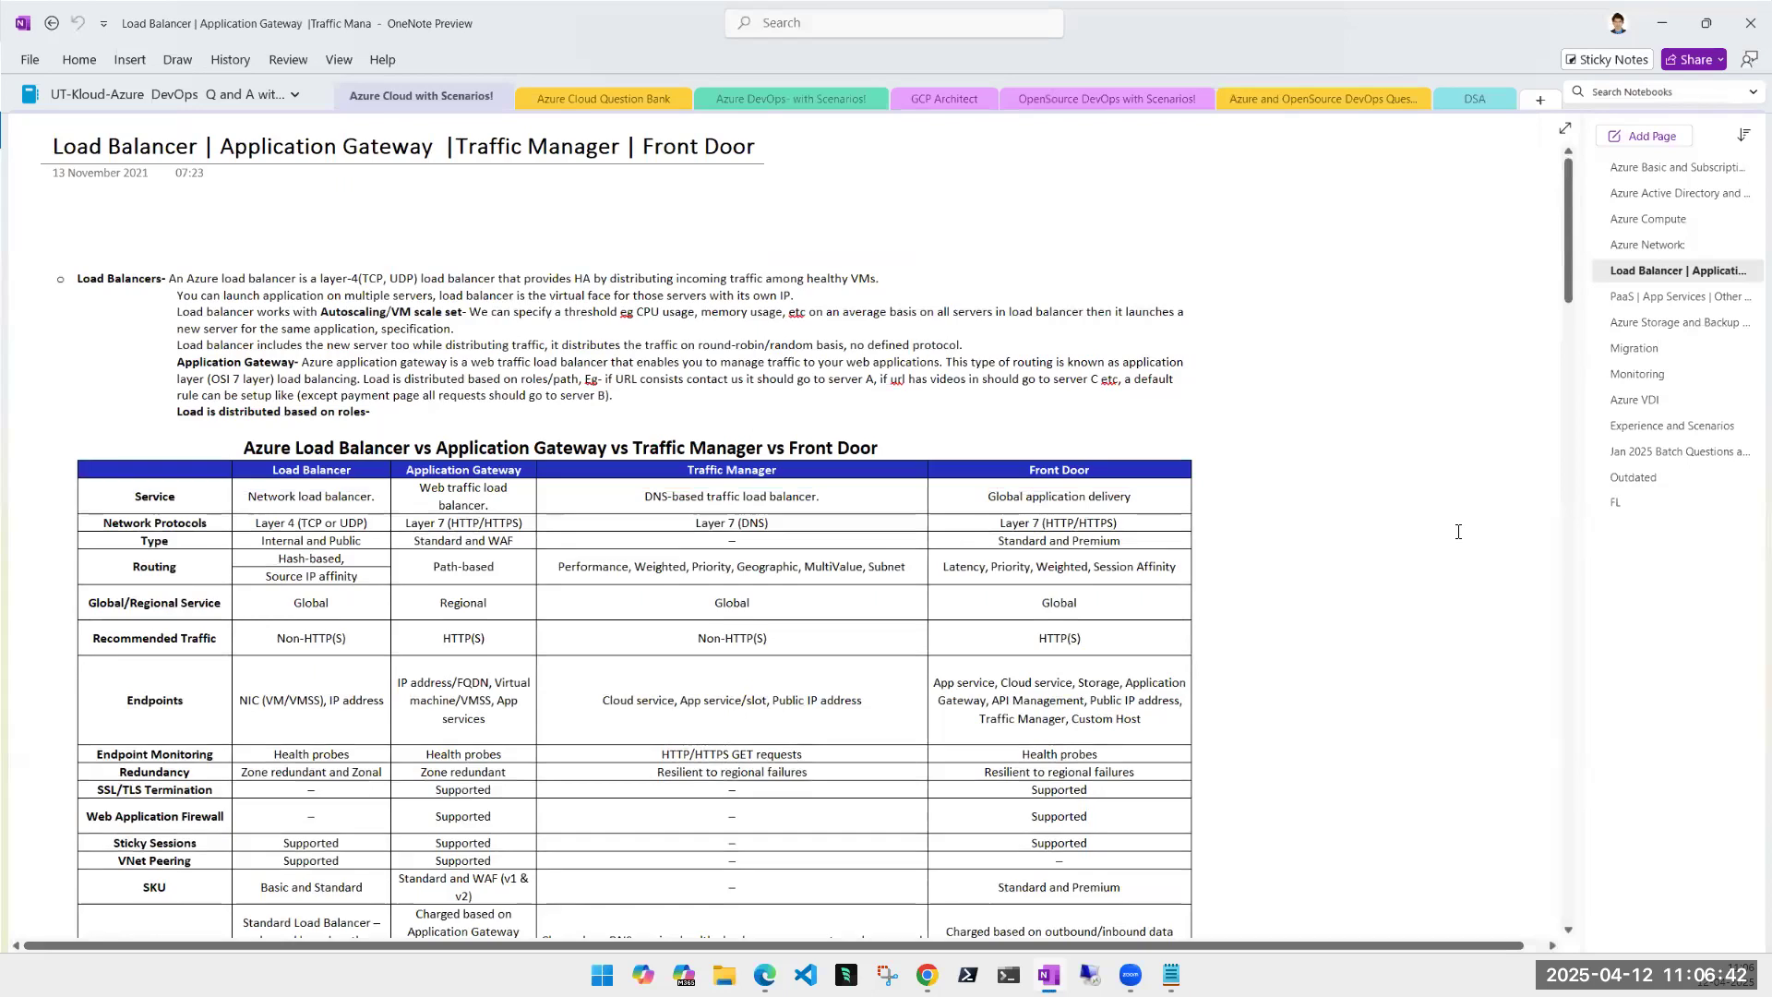
scroll(475, 331, down, 2)
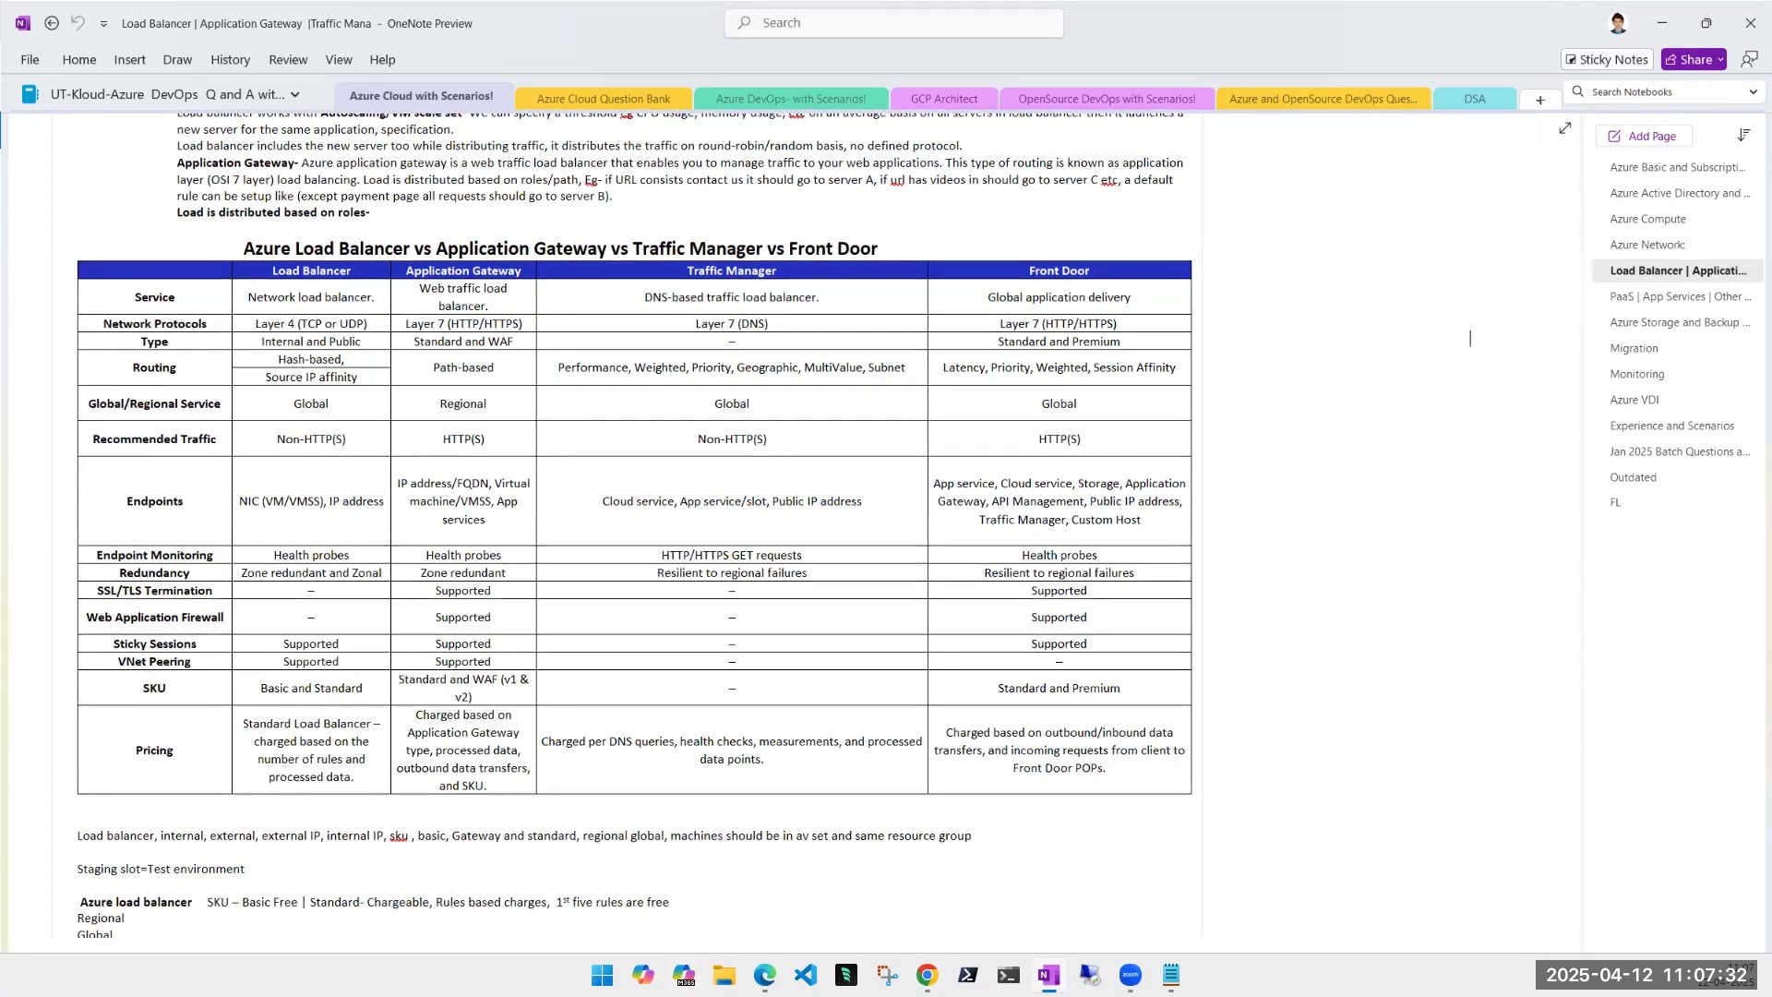
- Return to the Azure portal, go to App Services via search, and start a new Web App
mouse_move(926, 975)
click(974, 859)
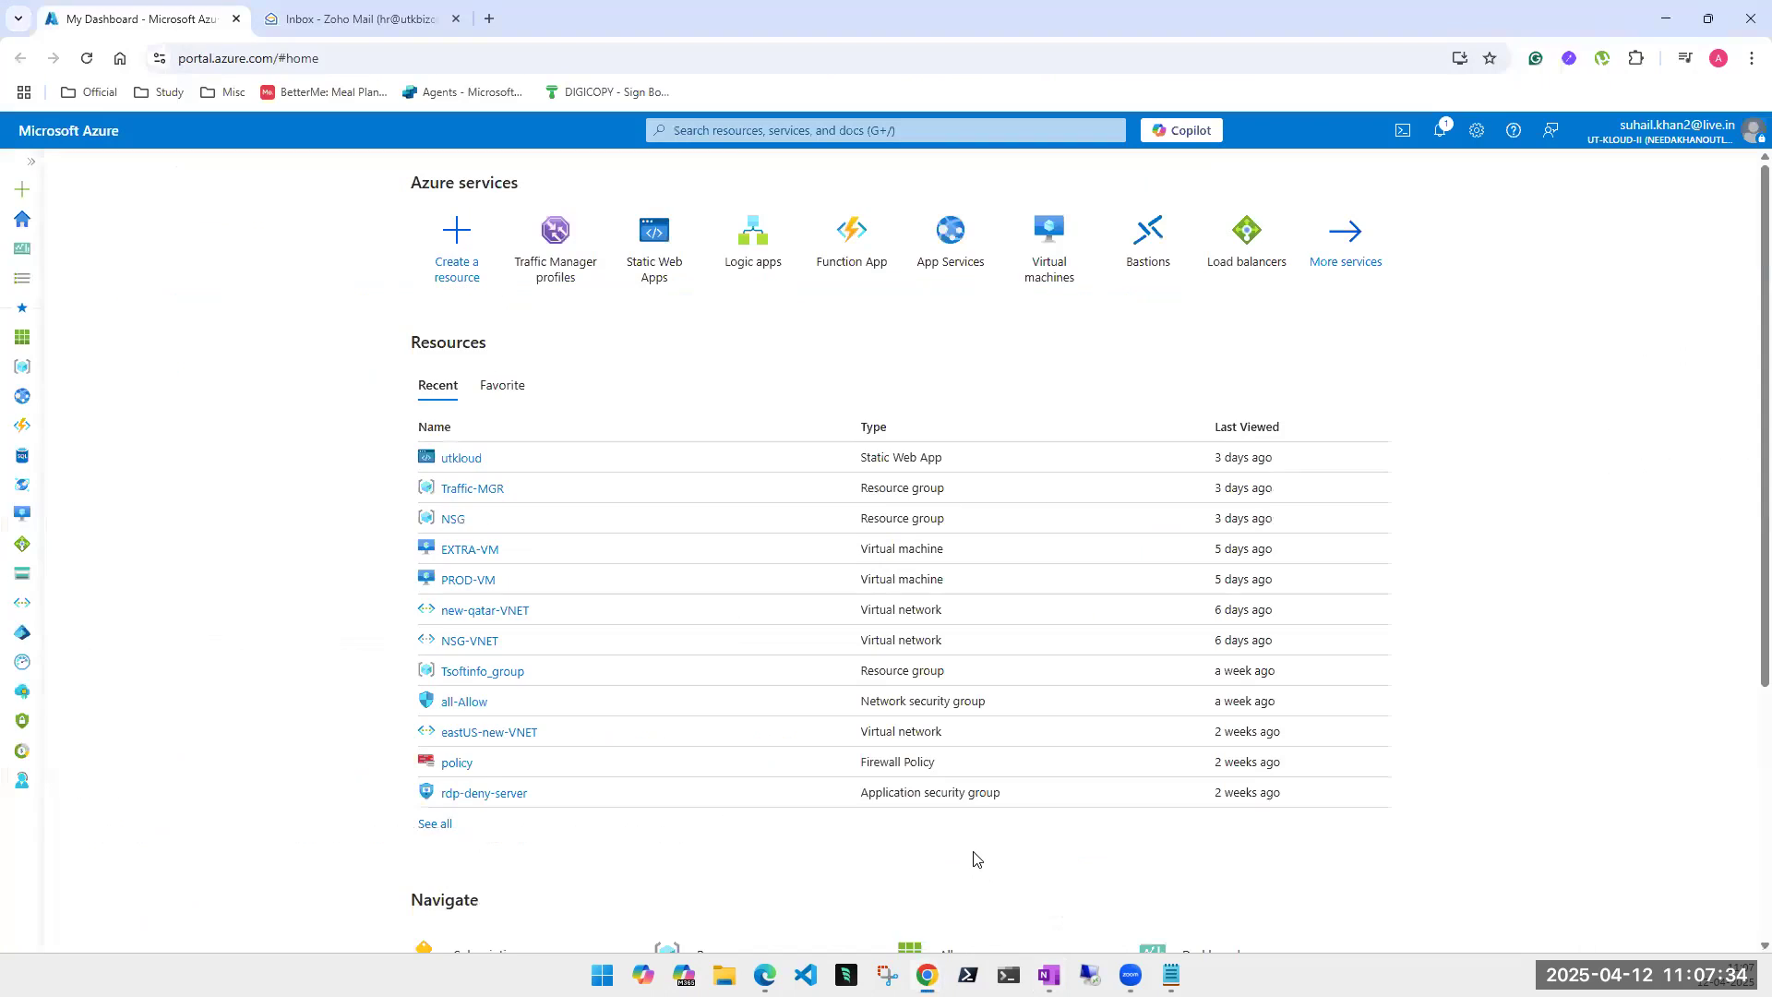
click(755, 134)
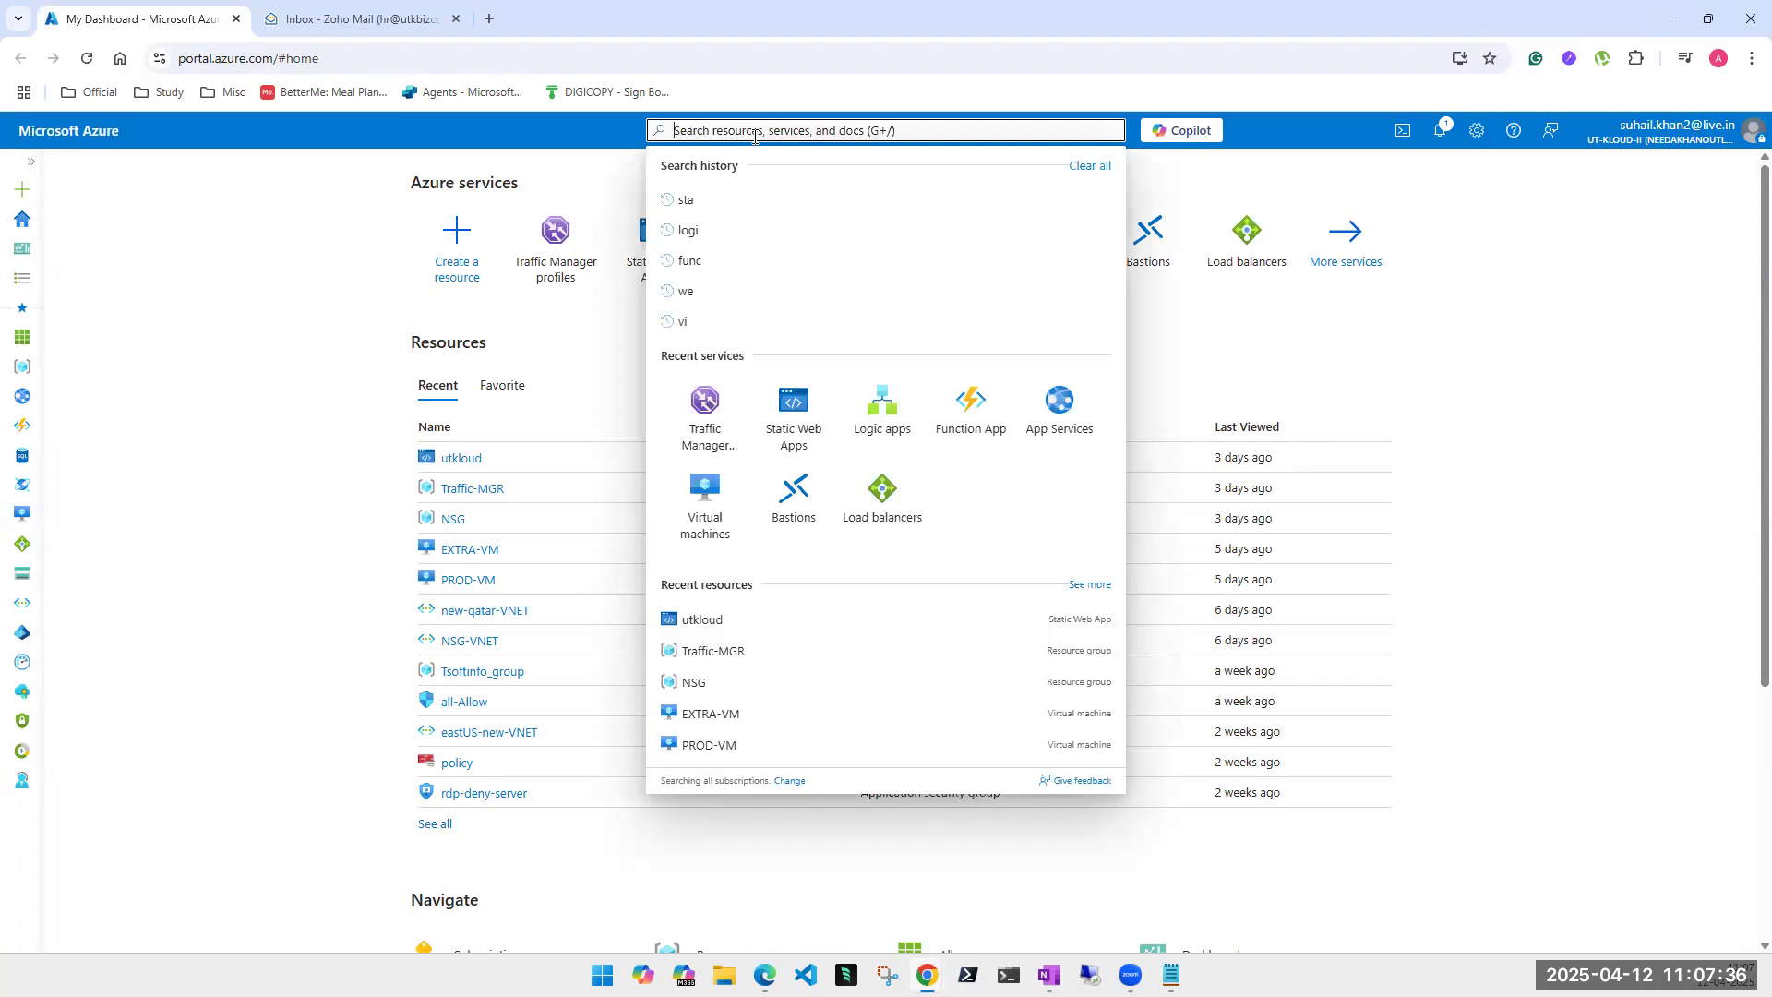
click(1071, 432)
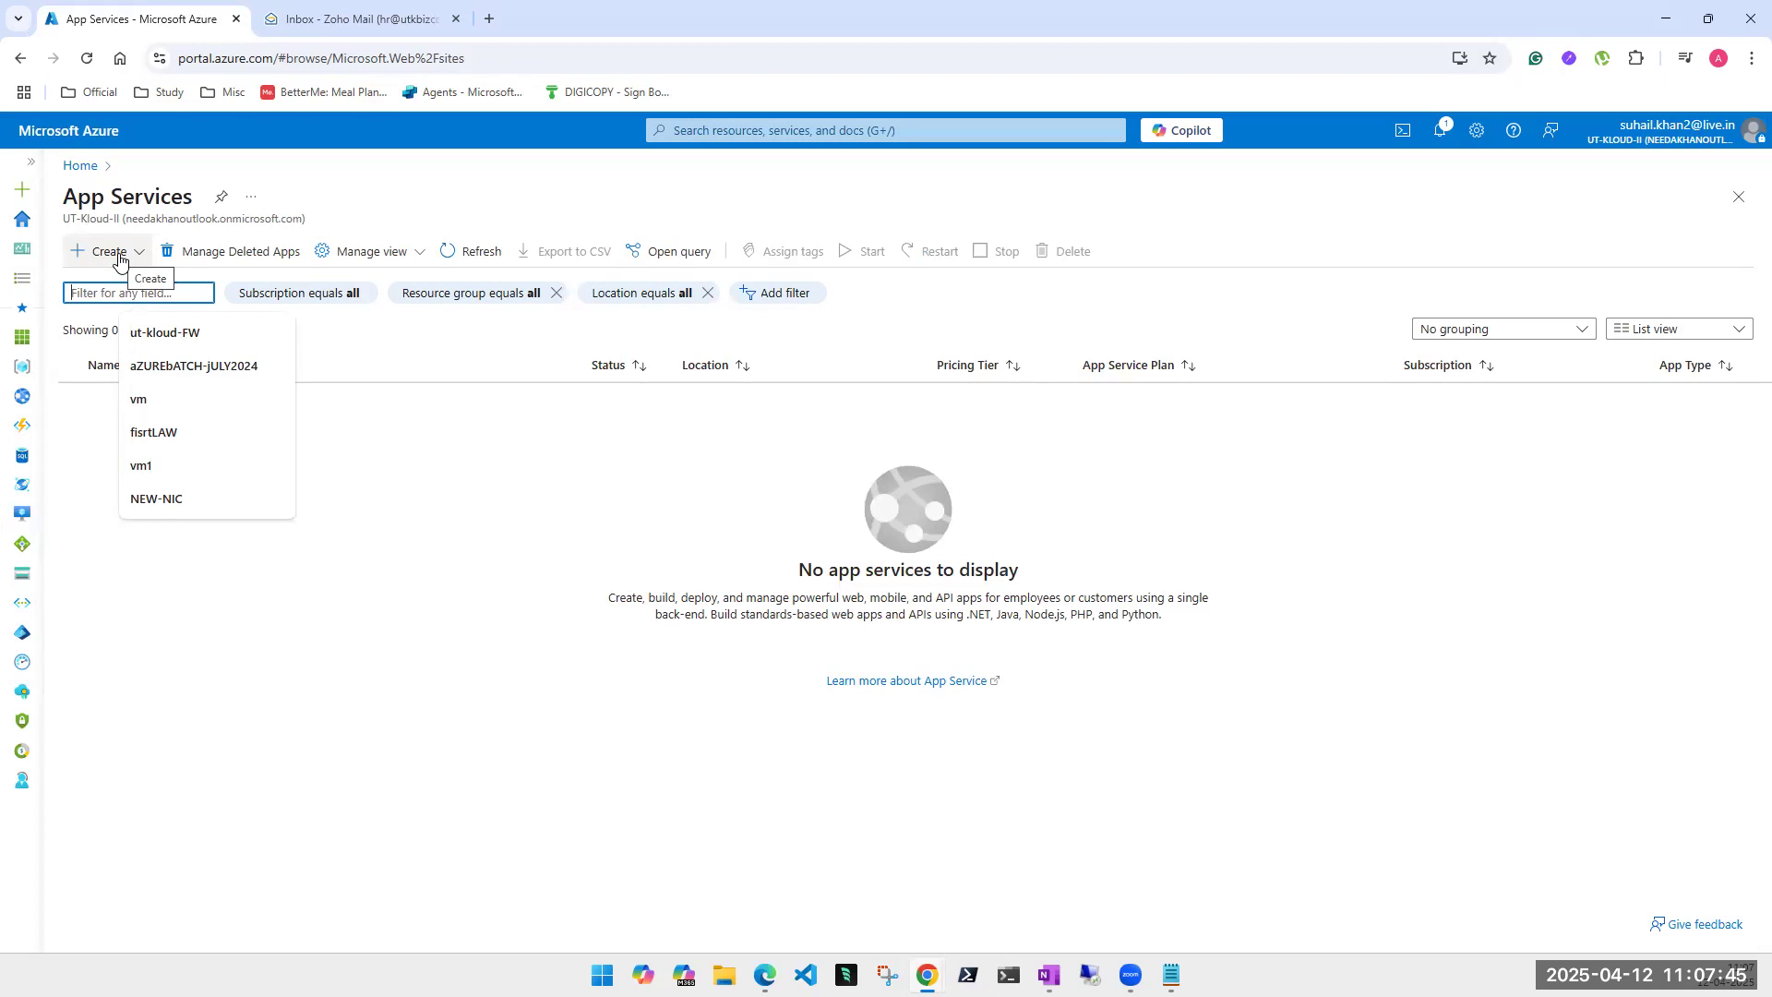
click(134, 252)
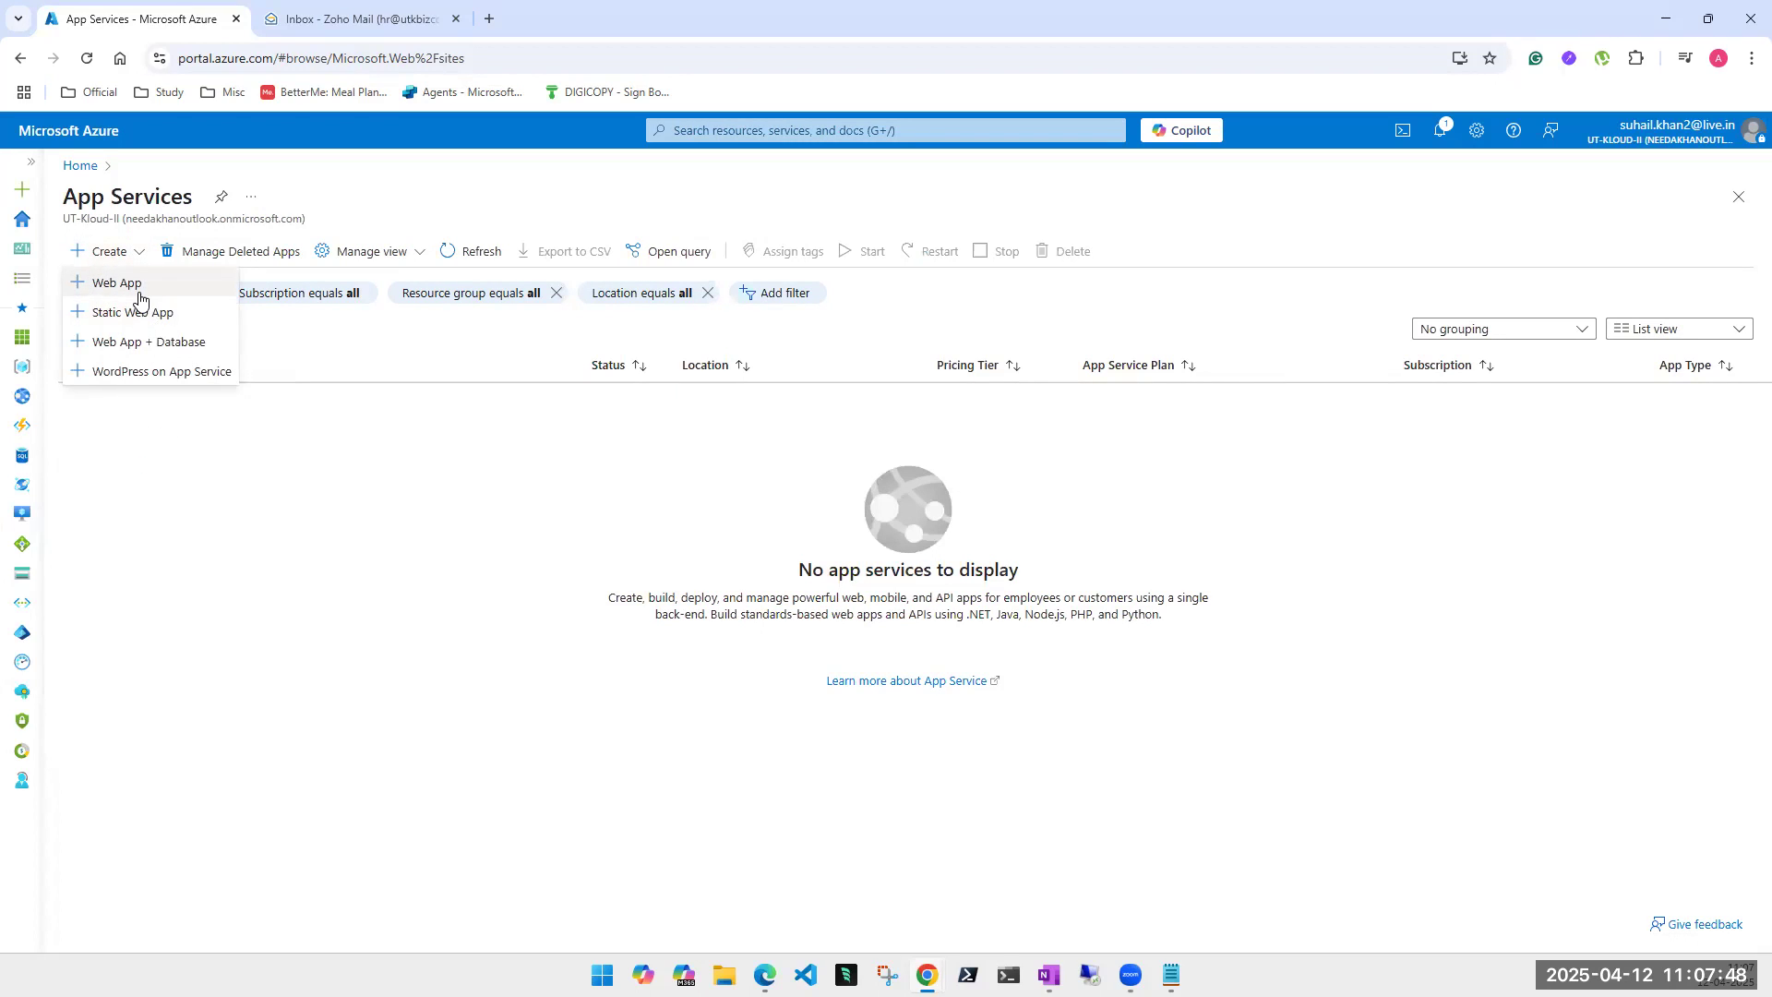
click(140, 288)
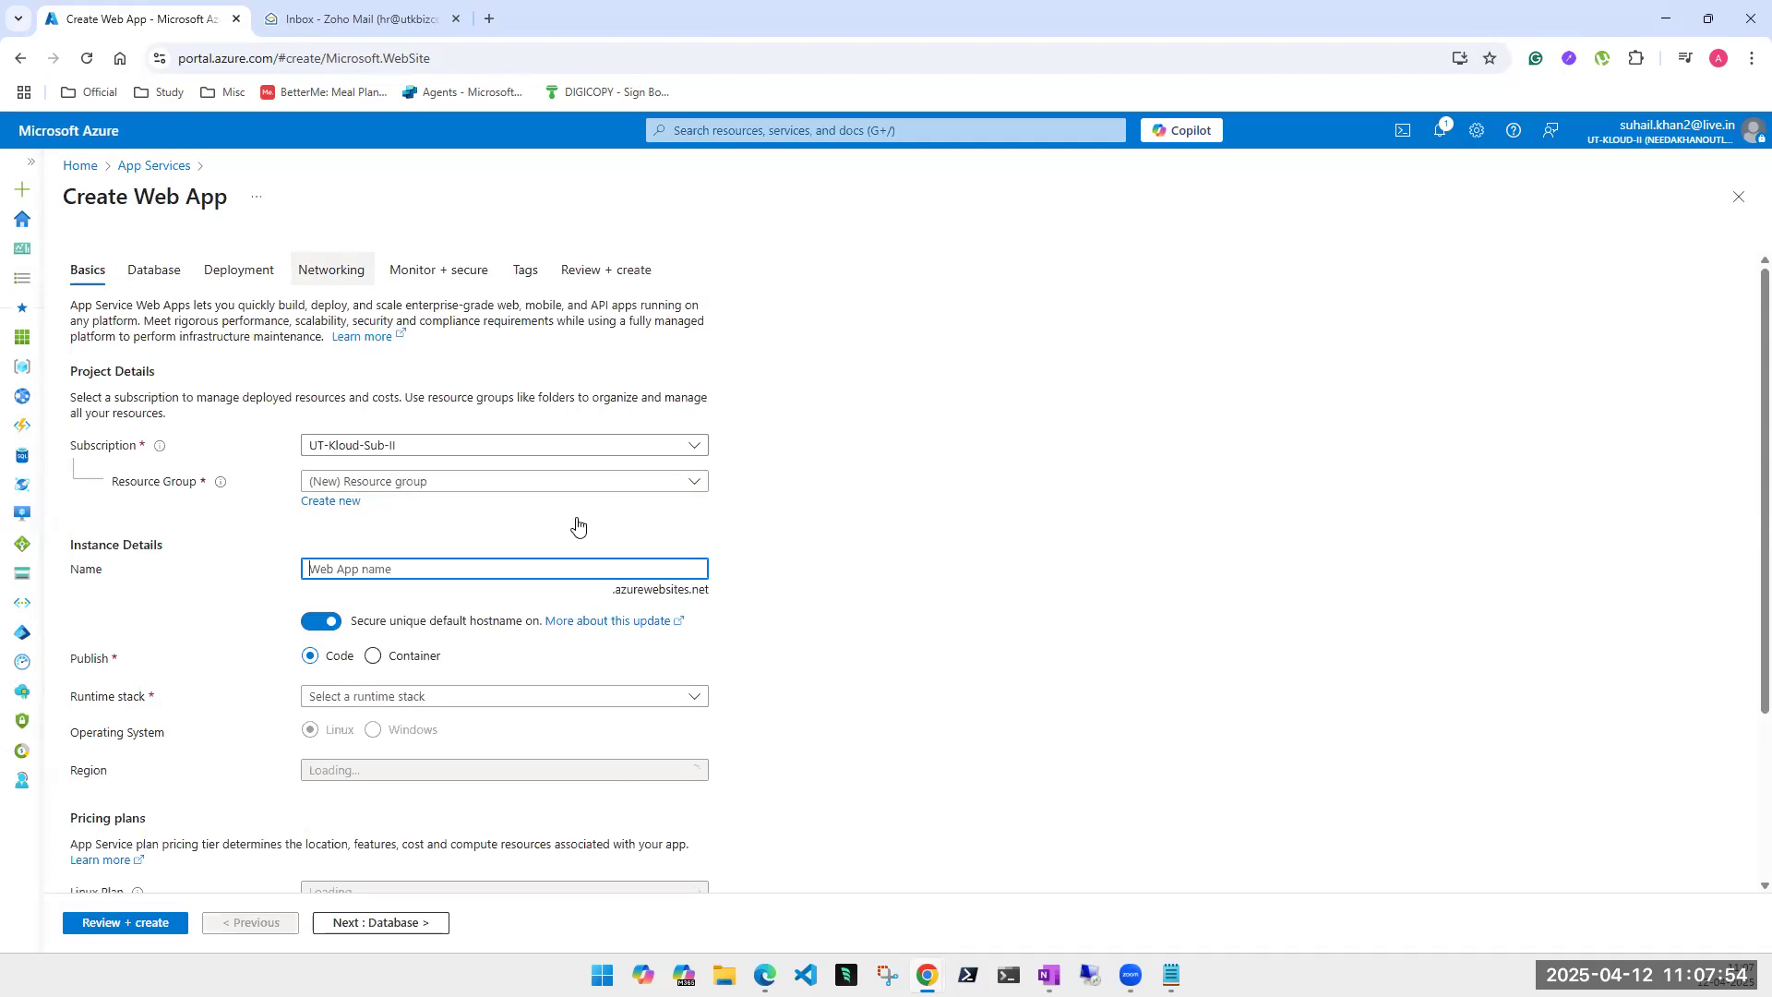
- Put web app utkloudindia in resource group Traffic-MGR with secure unique hostname turned off
click(415, 490)
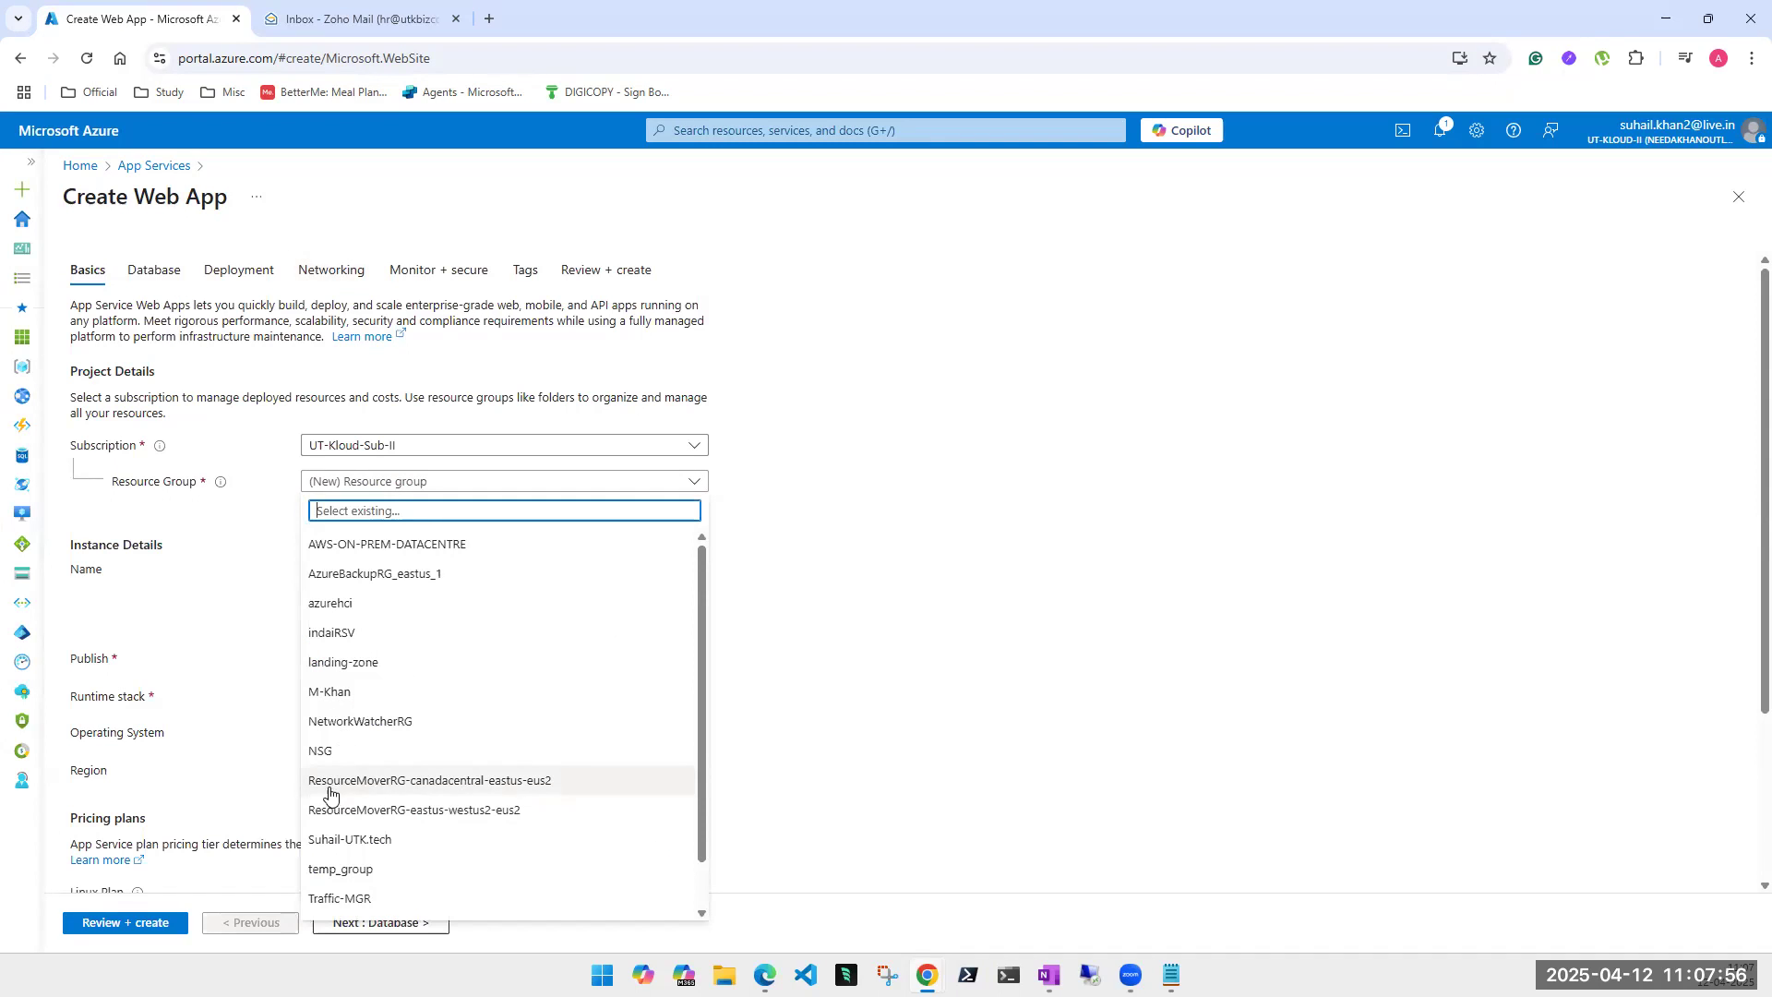
click(350, 898)
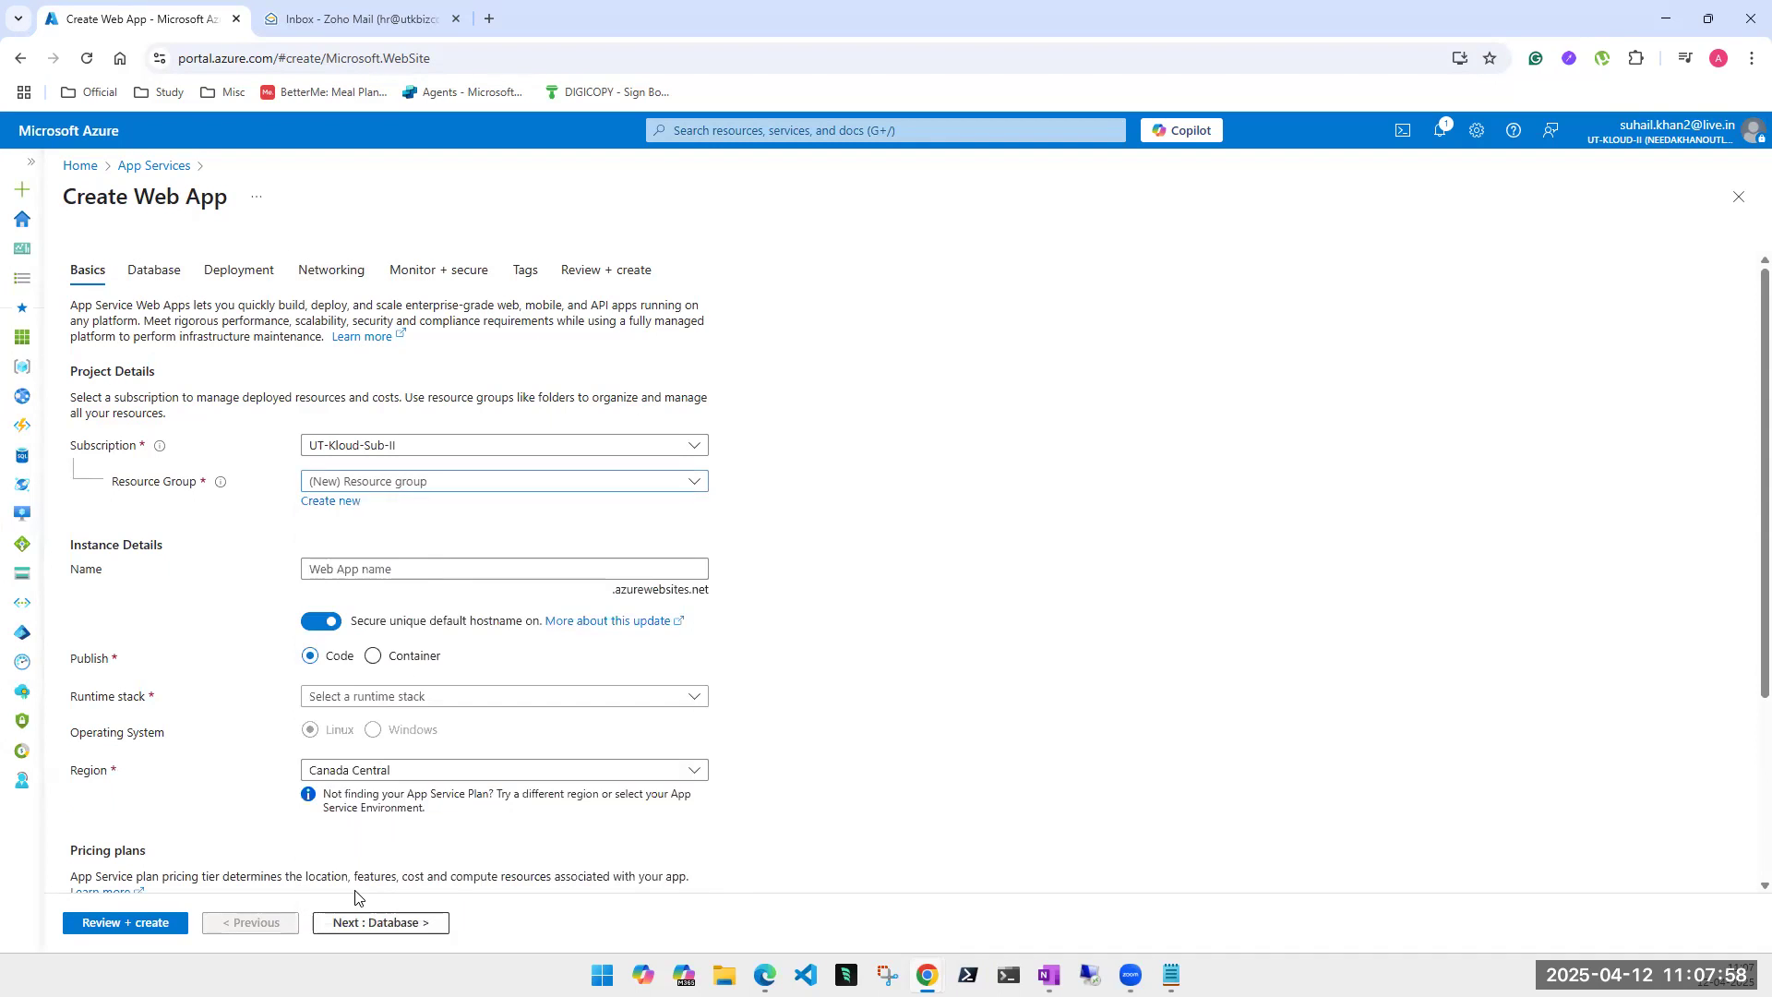
click(383, 571)
text(utkloud)
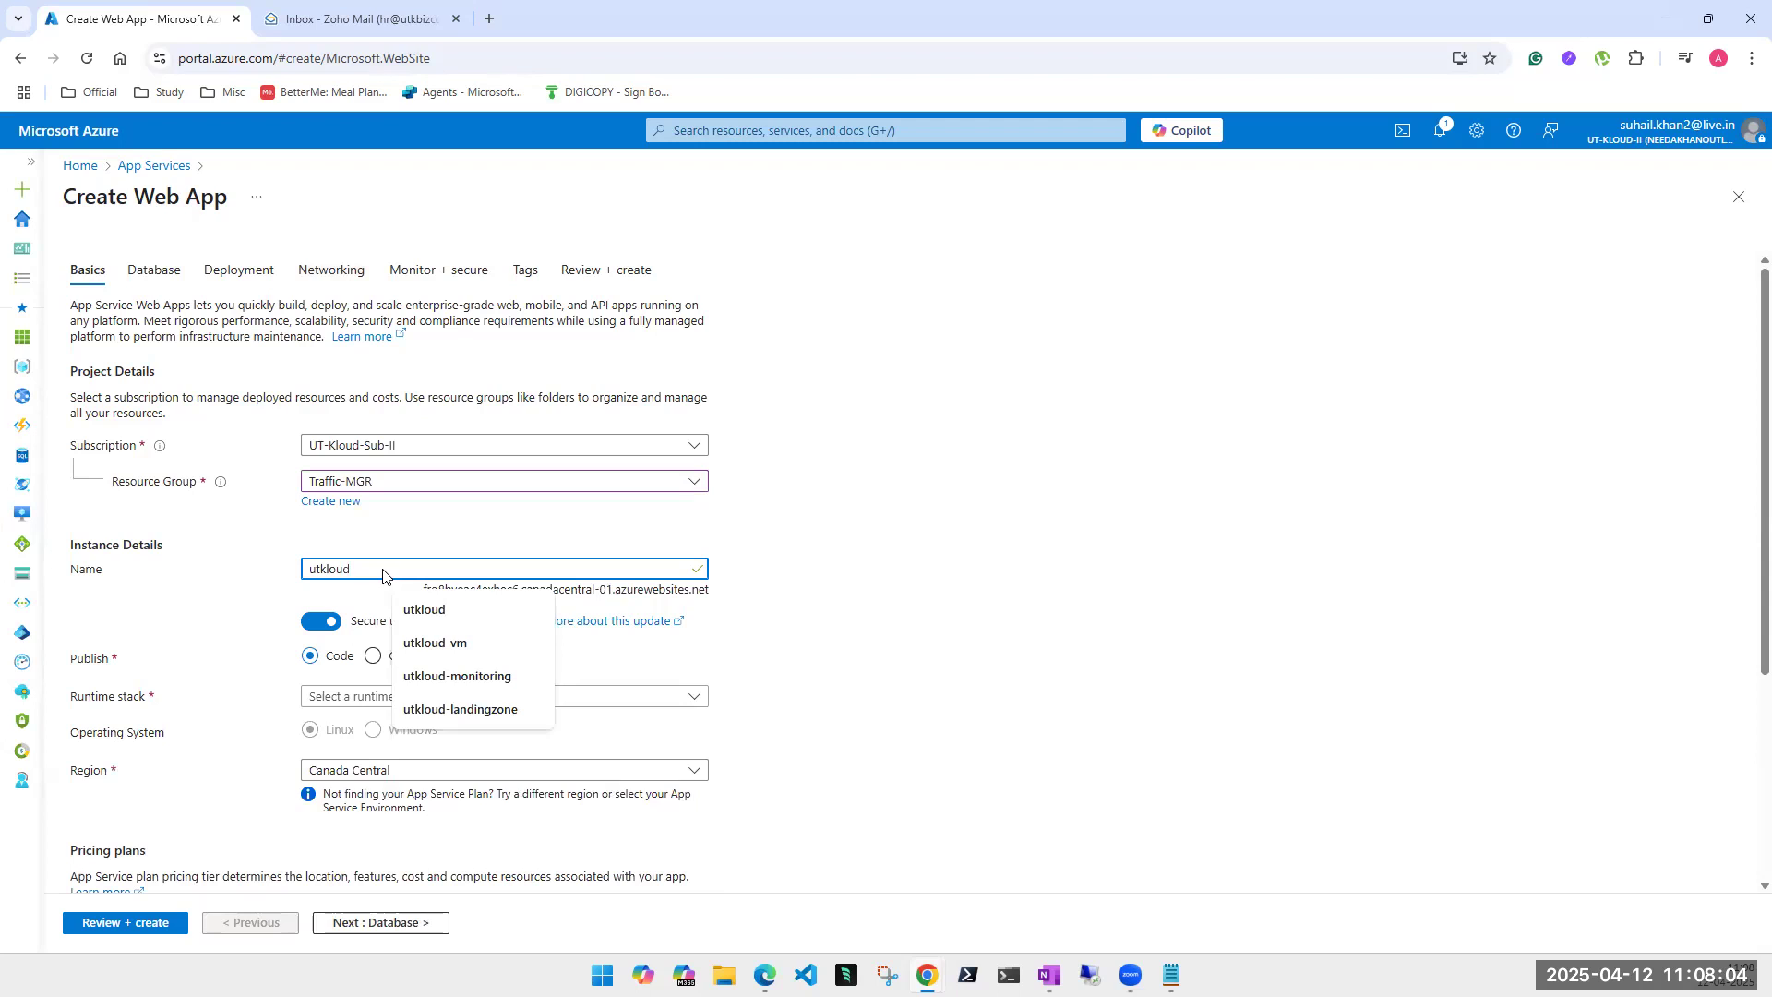
text(india)
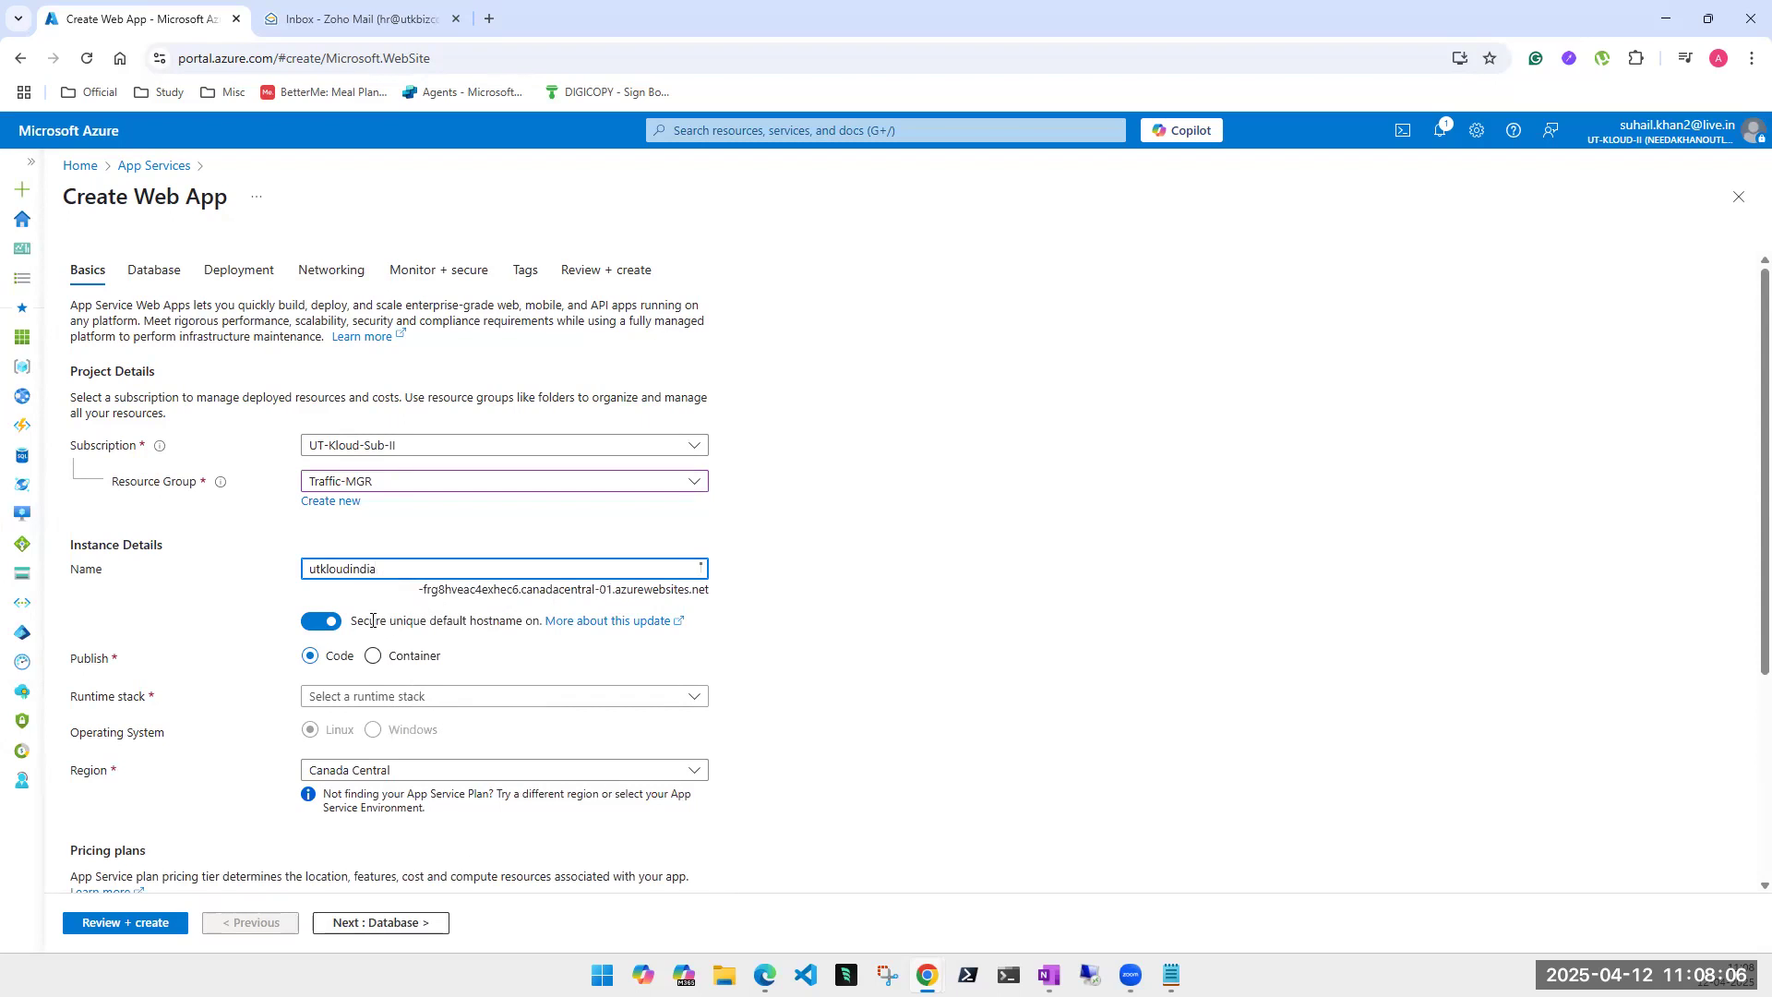
click(323, 621)
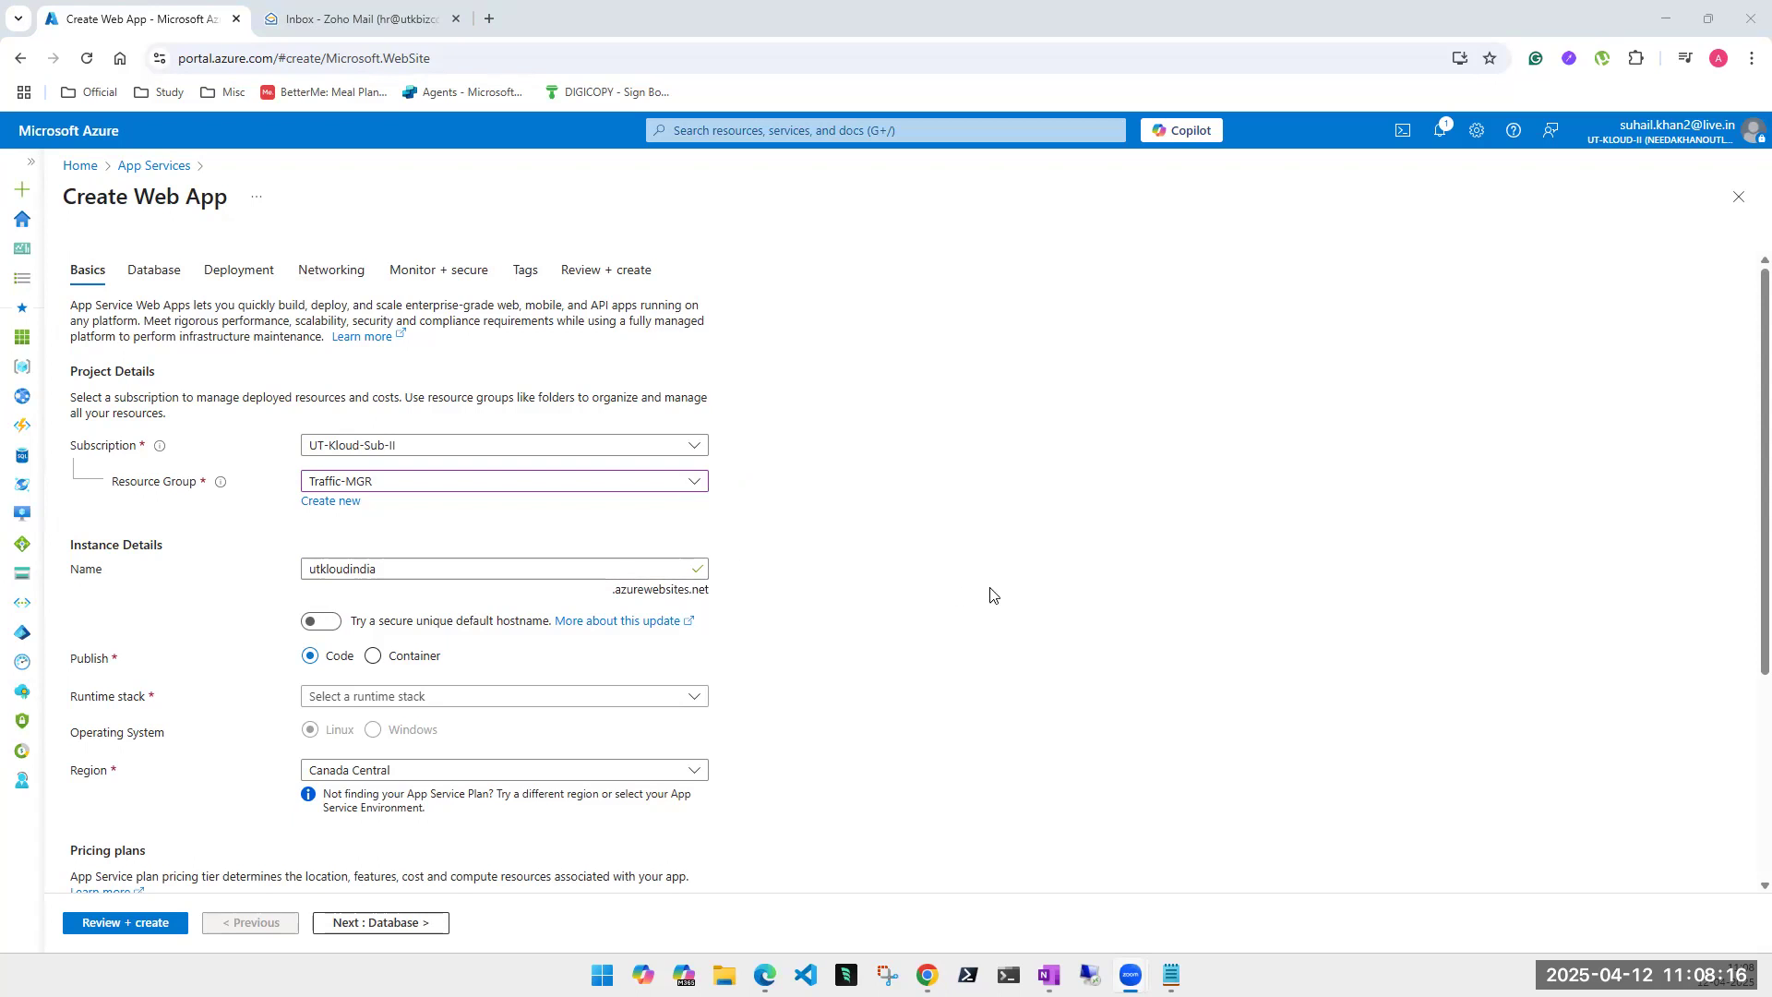
- Choose Python 3.13 as the runtime stack and Central India as the region
scroll(1019, 588, down, 2)
scroll(1019, 588, down, 1)
click(439, 515)
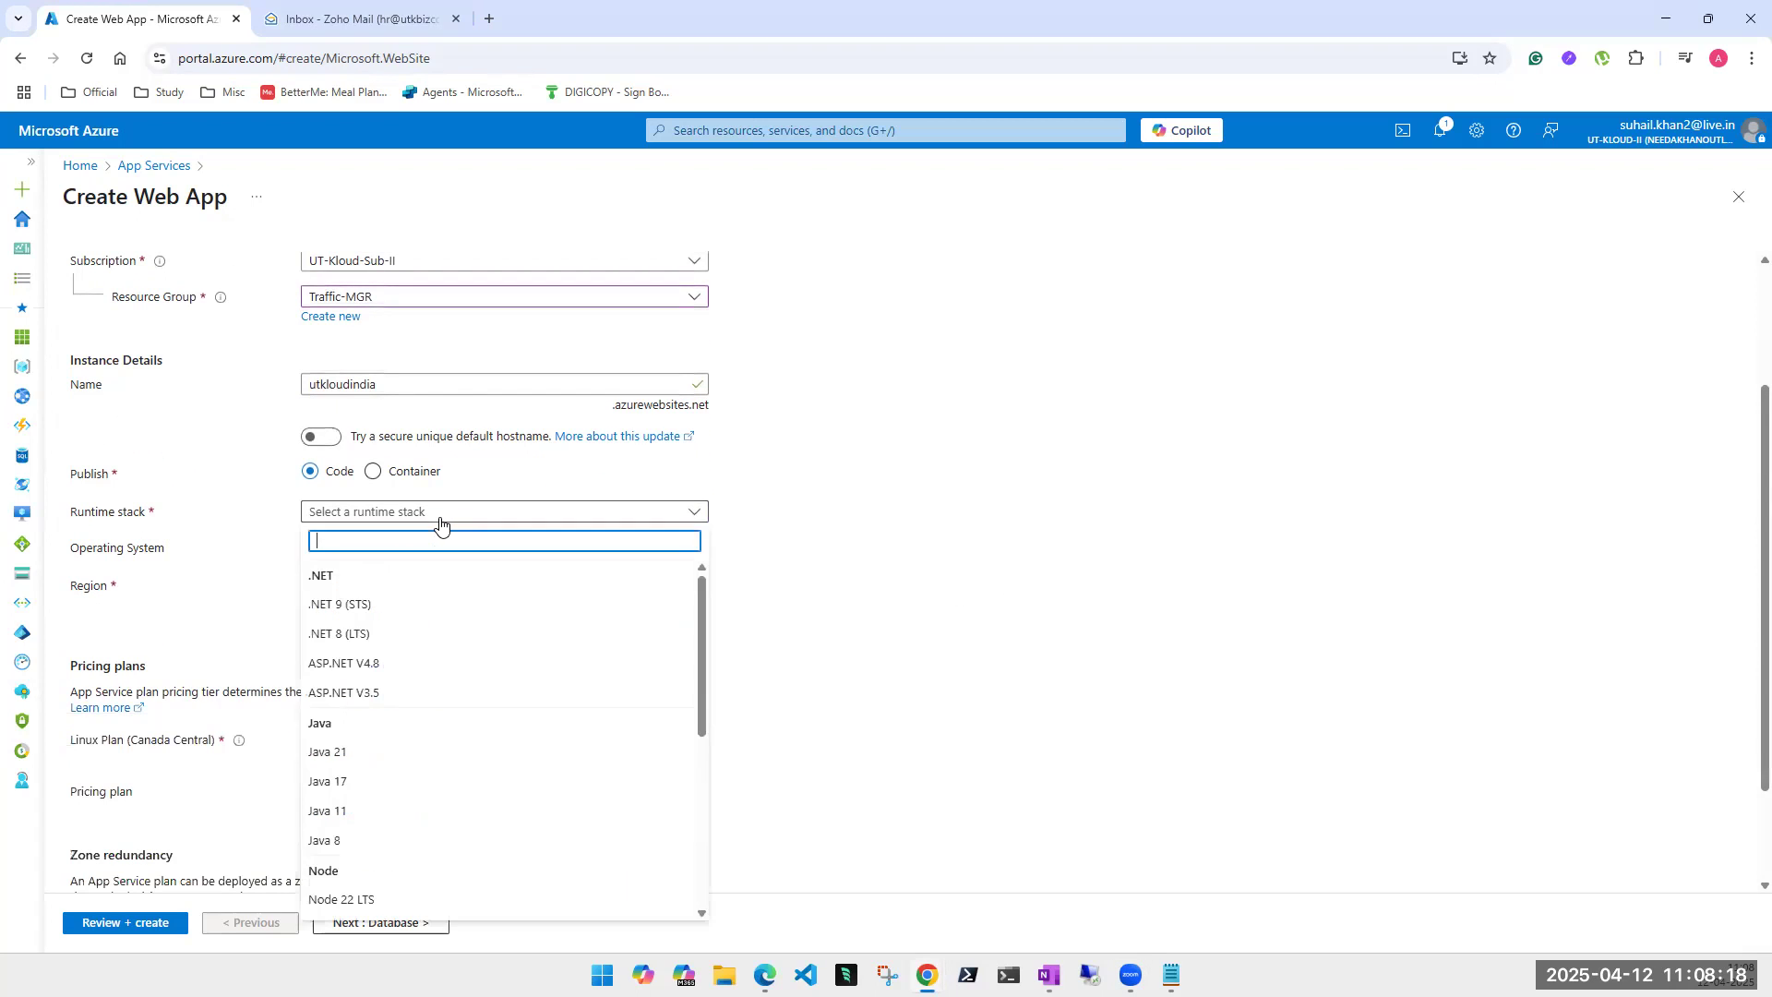
scroll(353, 725, down, 3)
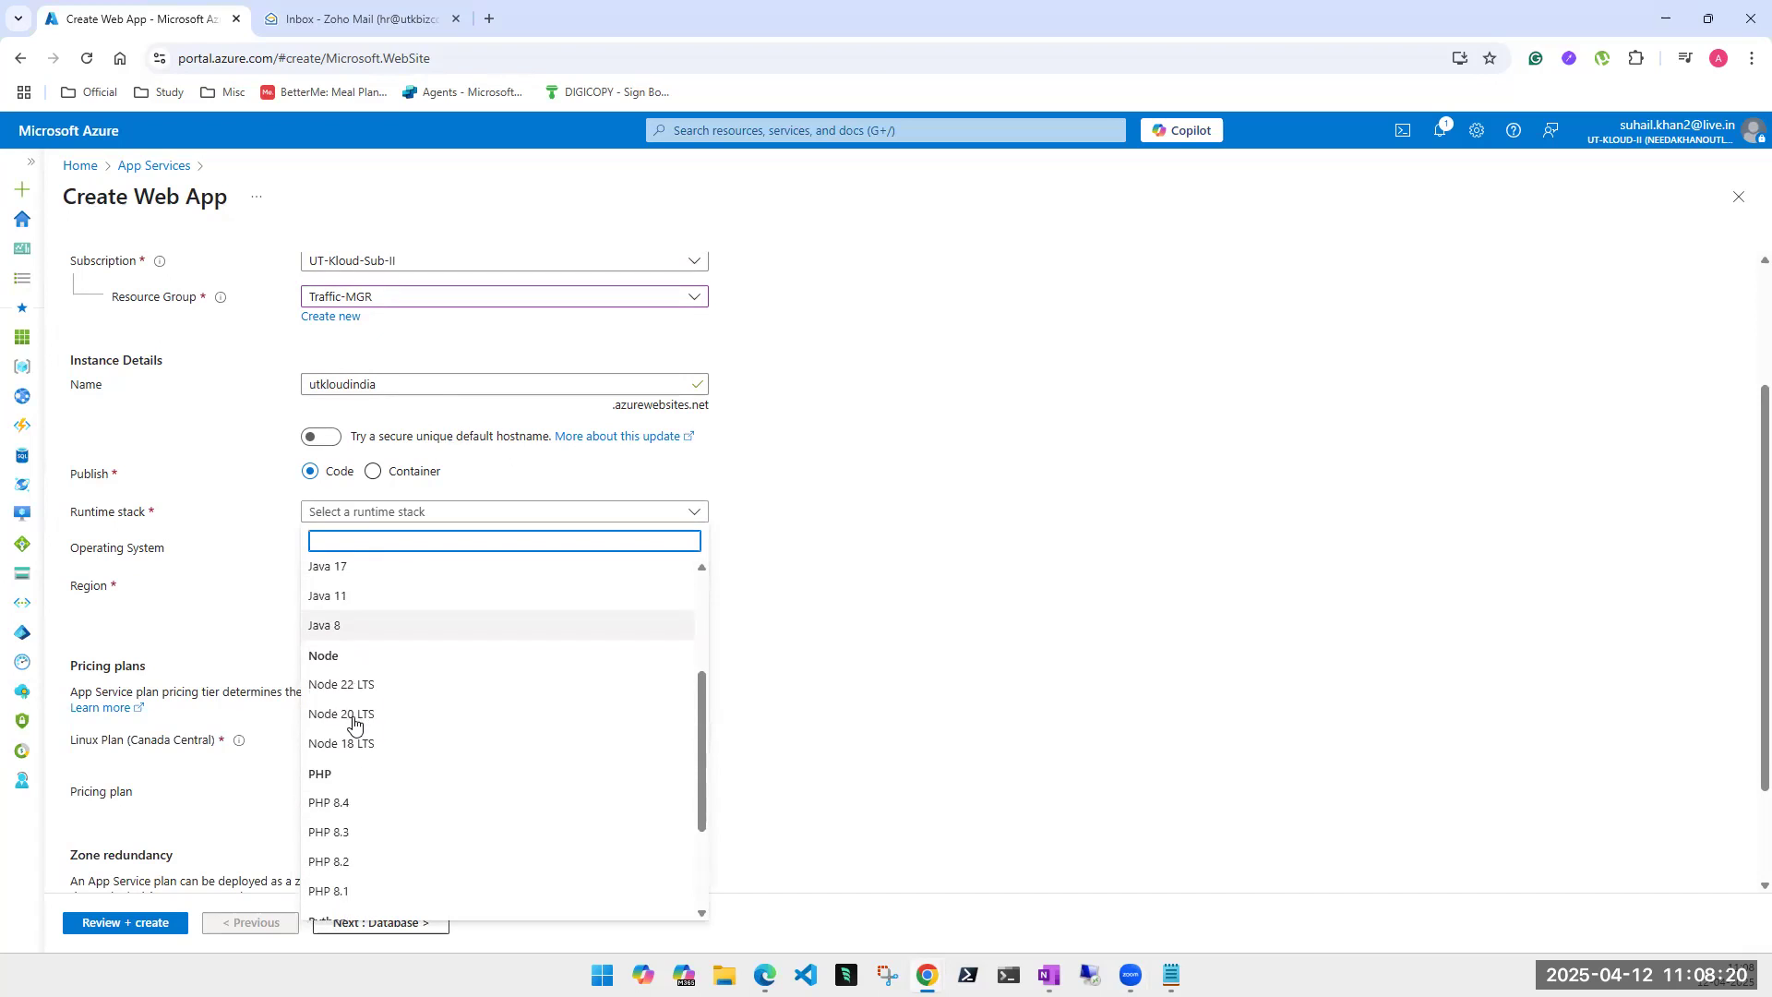
click(359, 789)
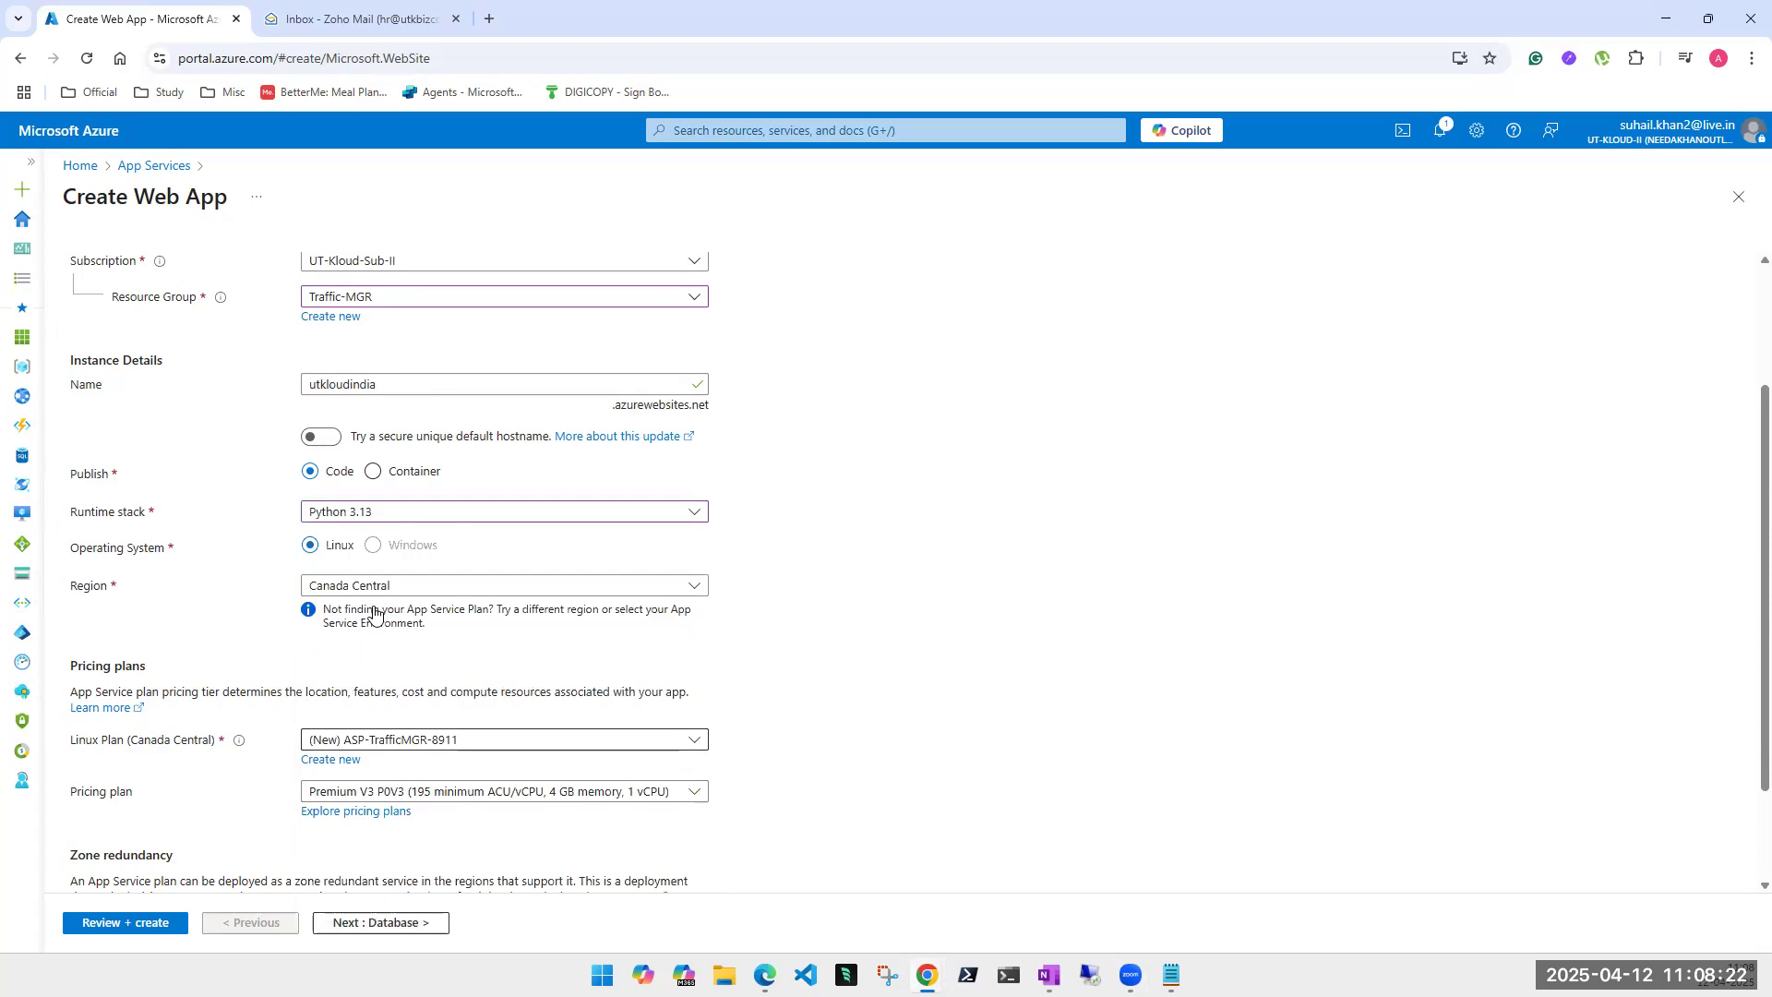
click(427, 587)
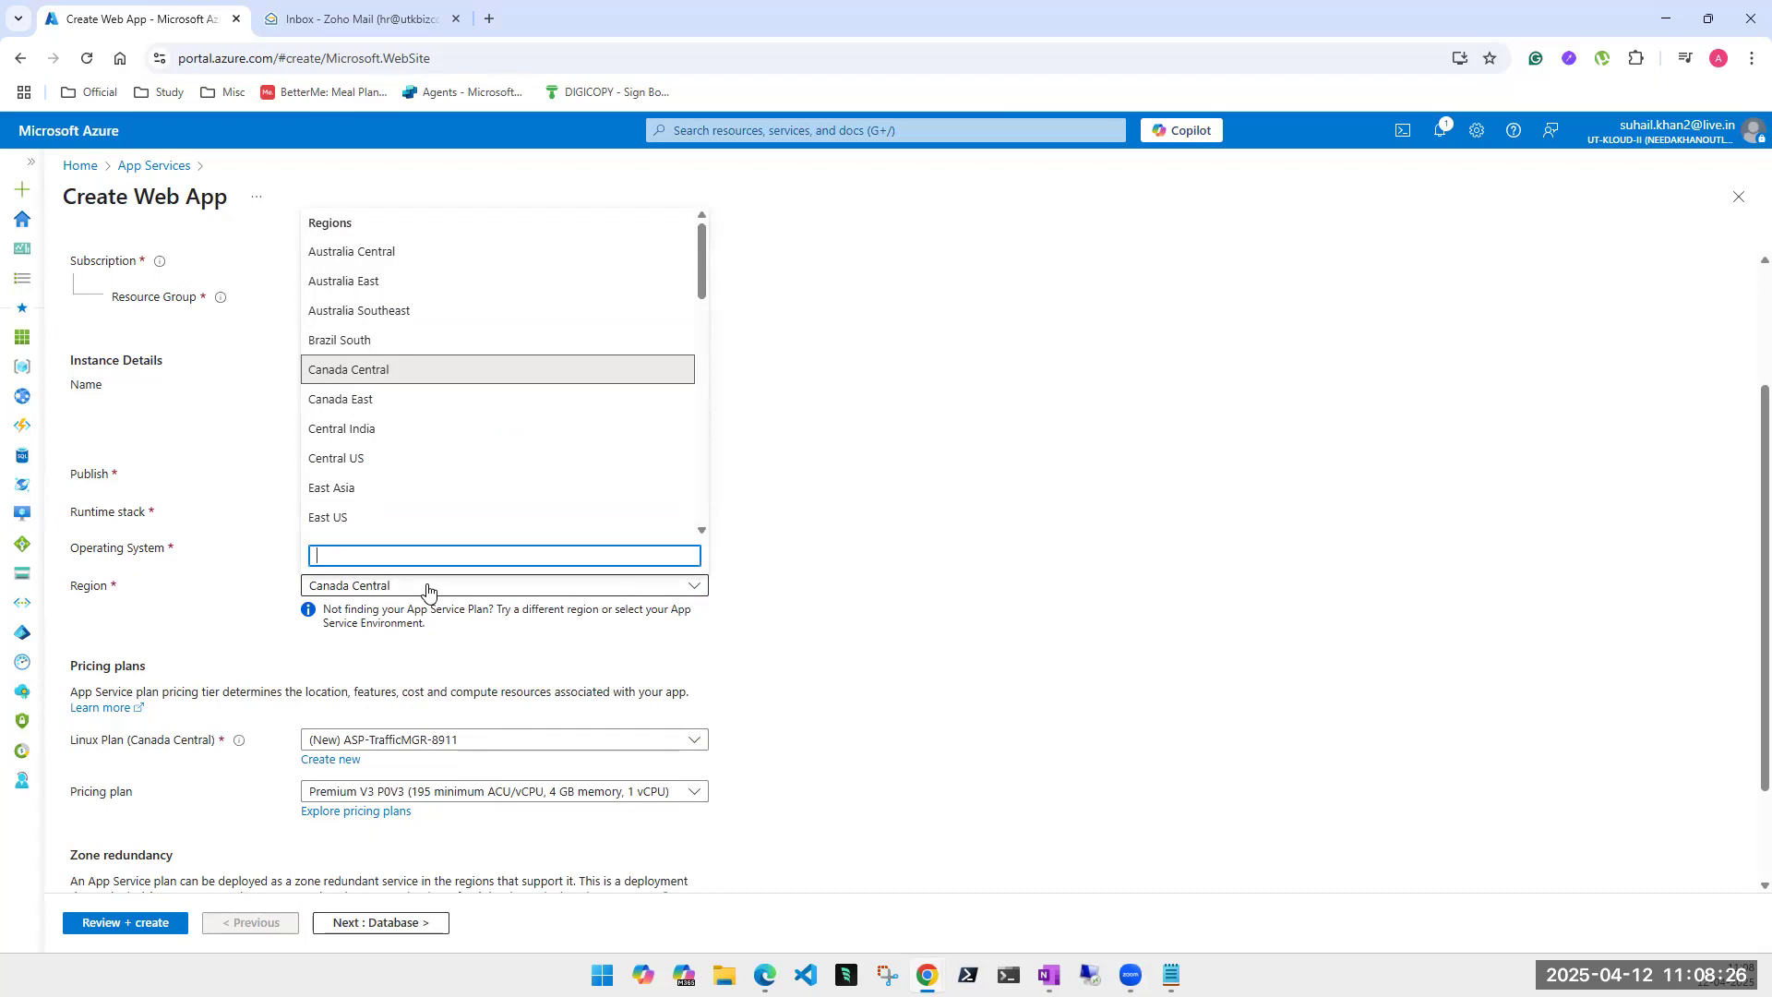
click(382, 430)
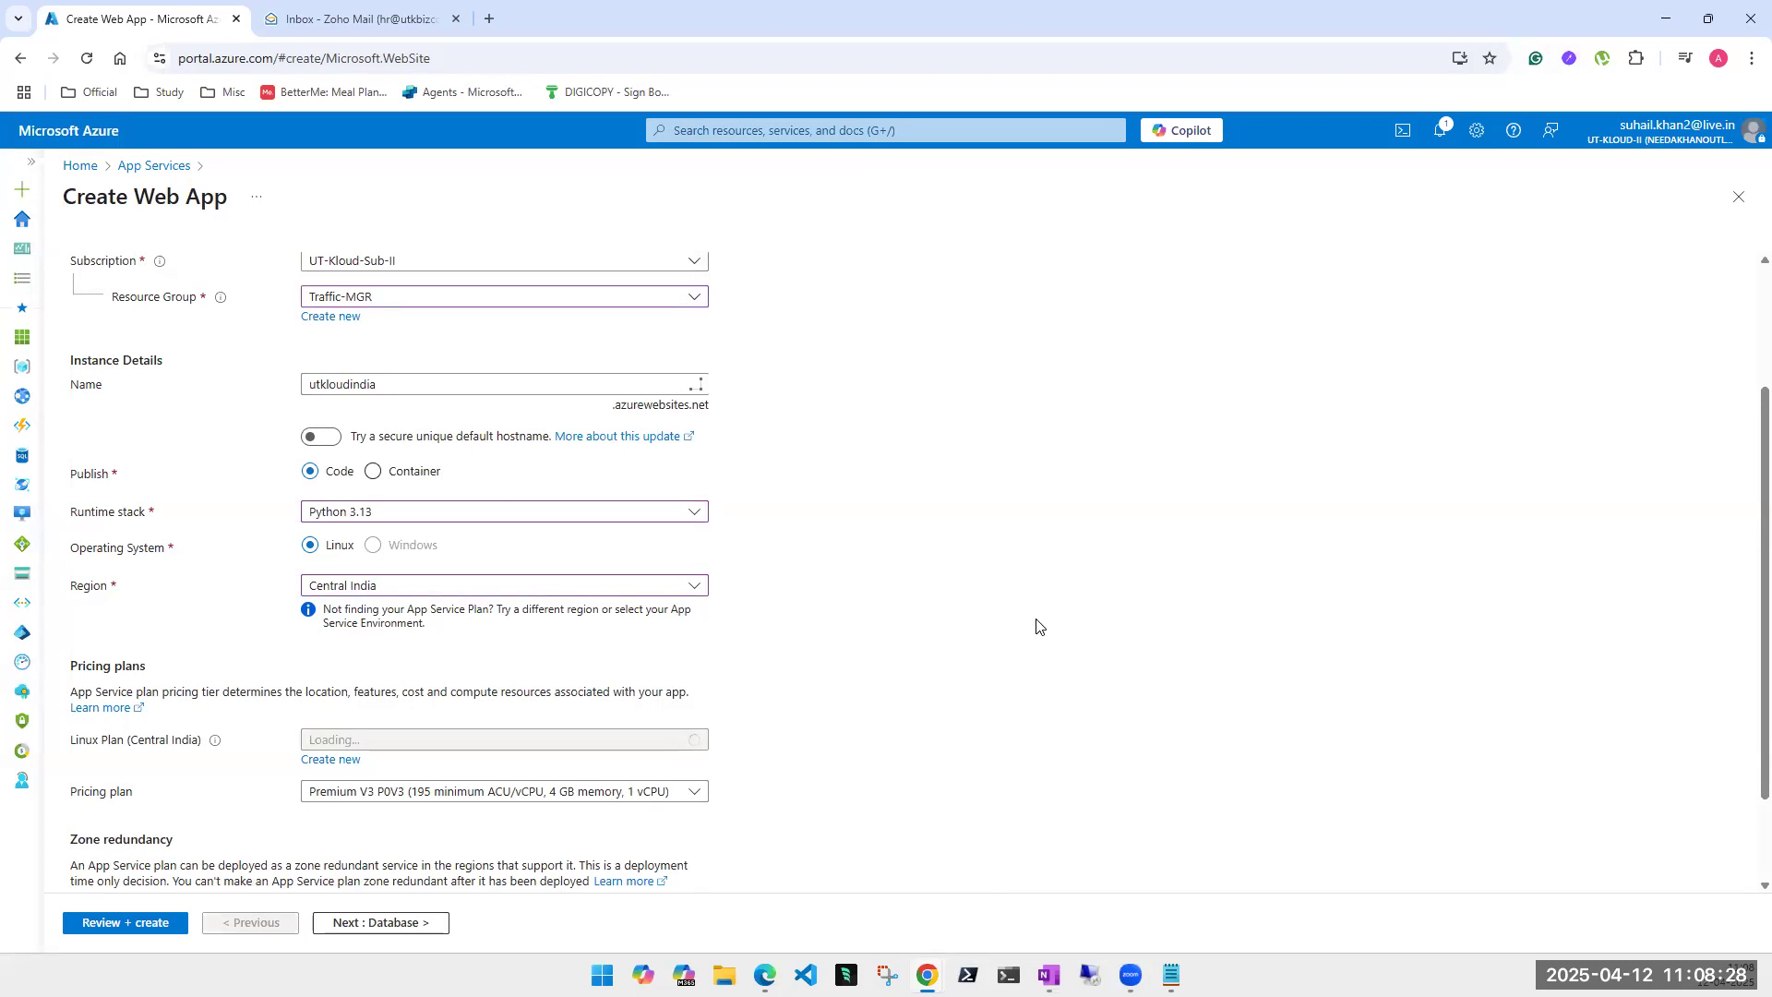
scroll(1089, 661, down, 1)
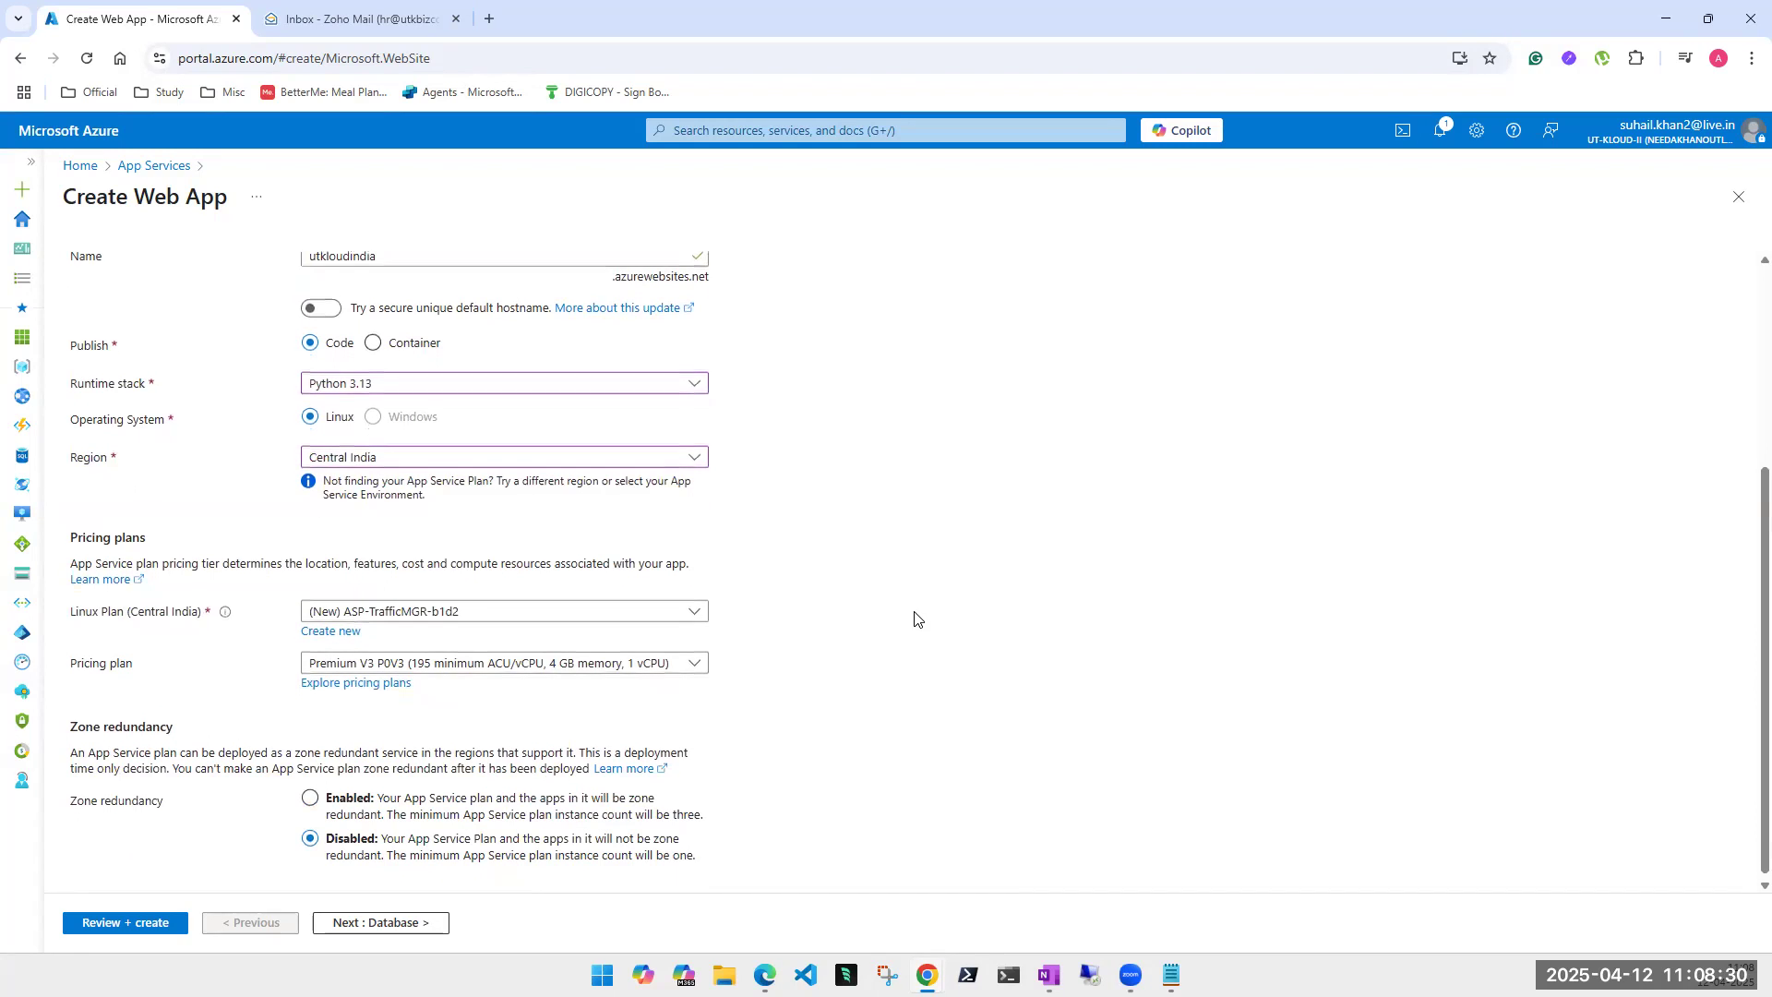
- Skip past Database, Deployment and Networking to Review + create, then create the utkloudindia web app
click(378, 923)
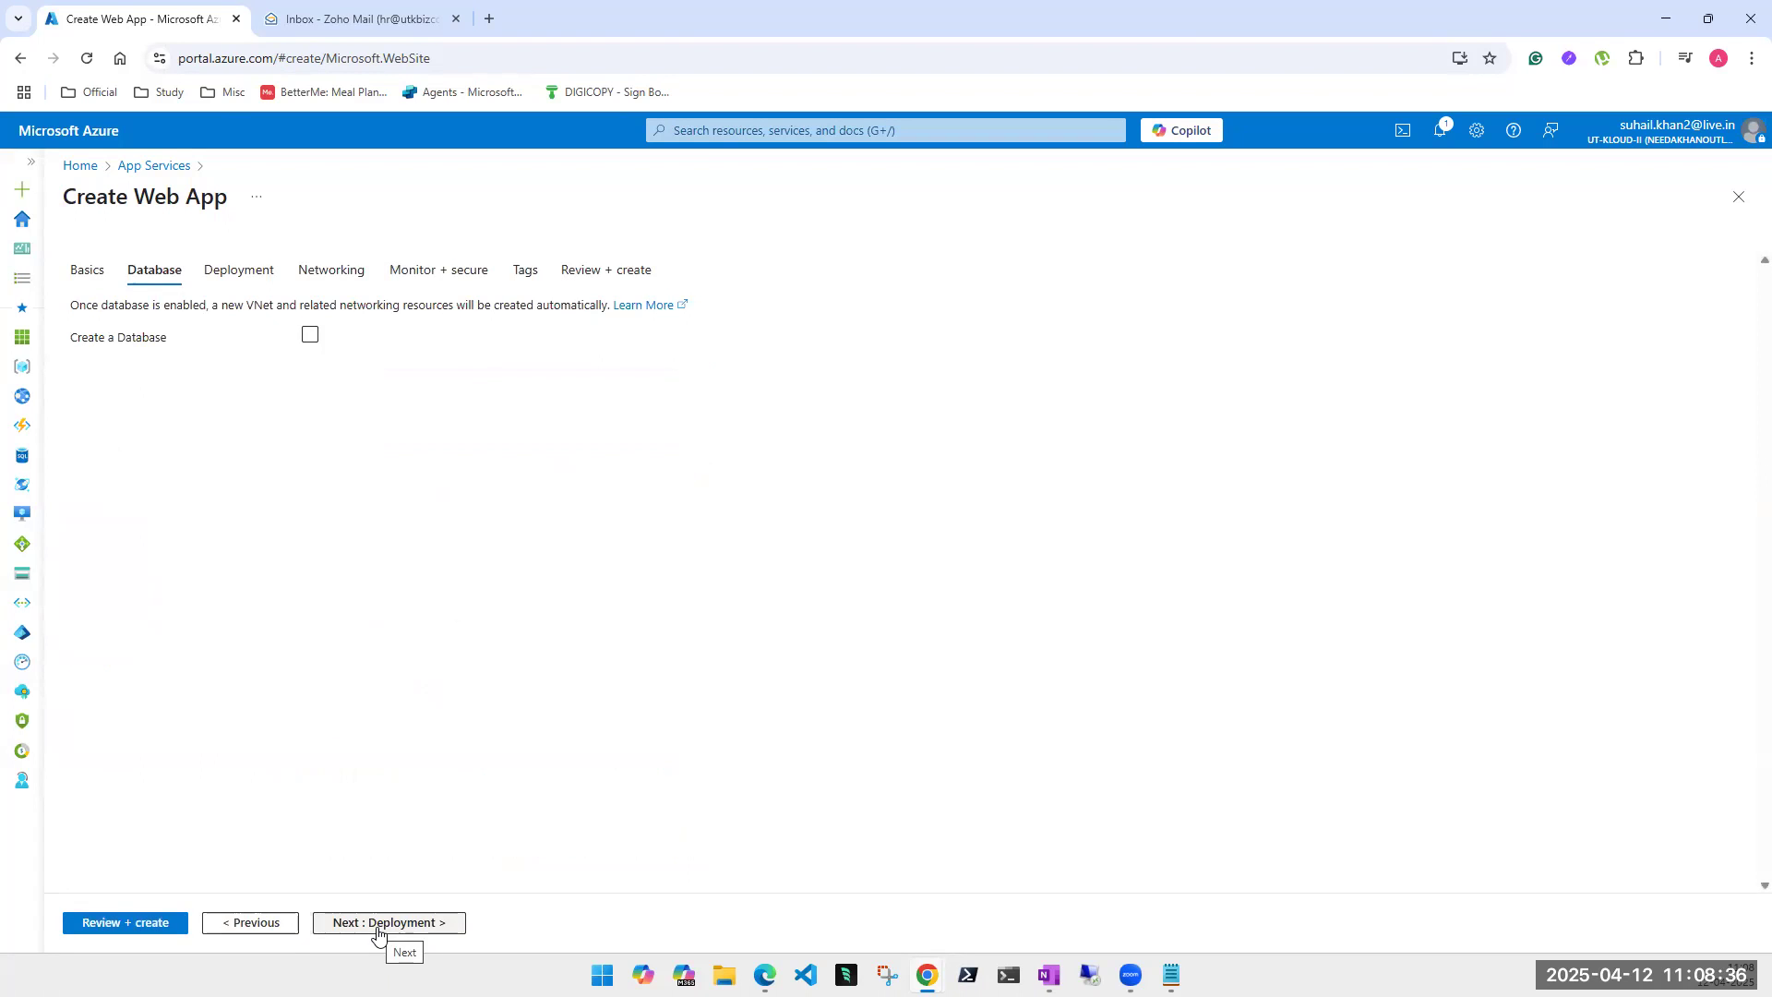
click(378, 923)
click(378, 923)
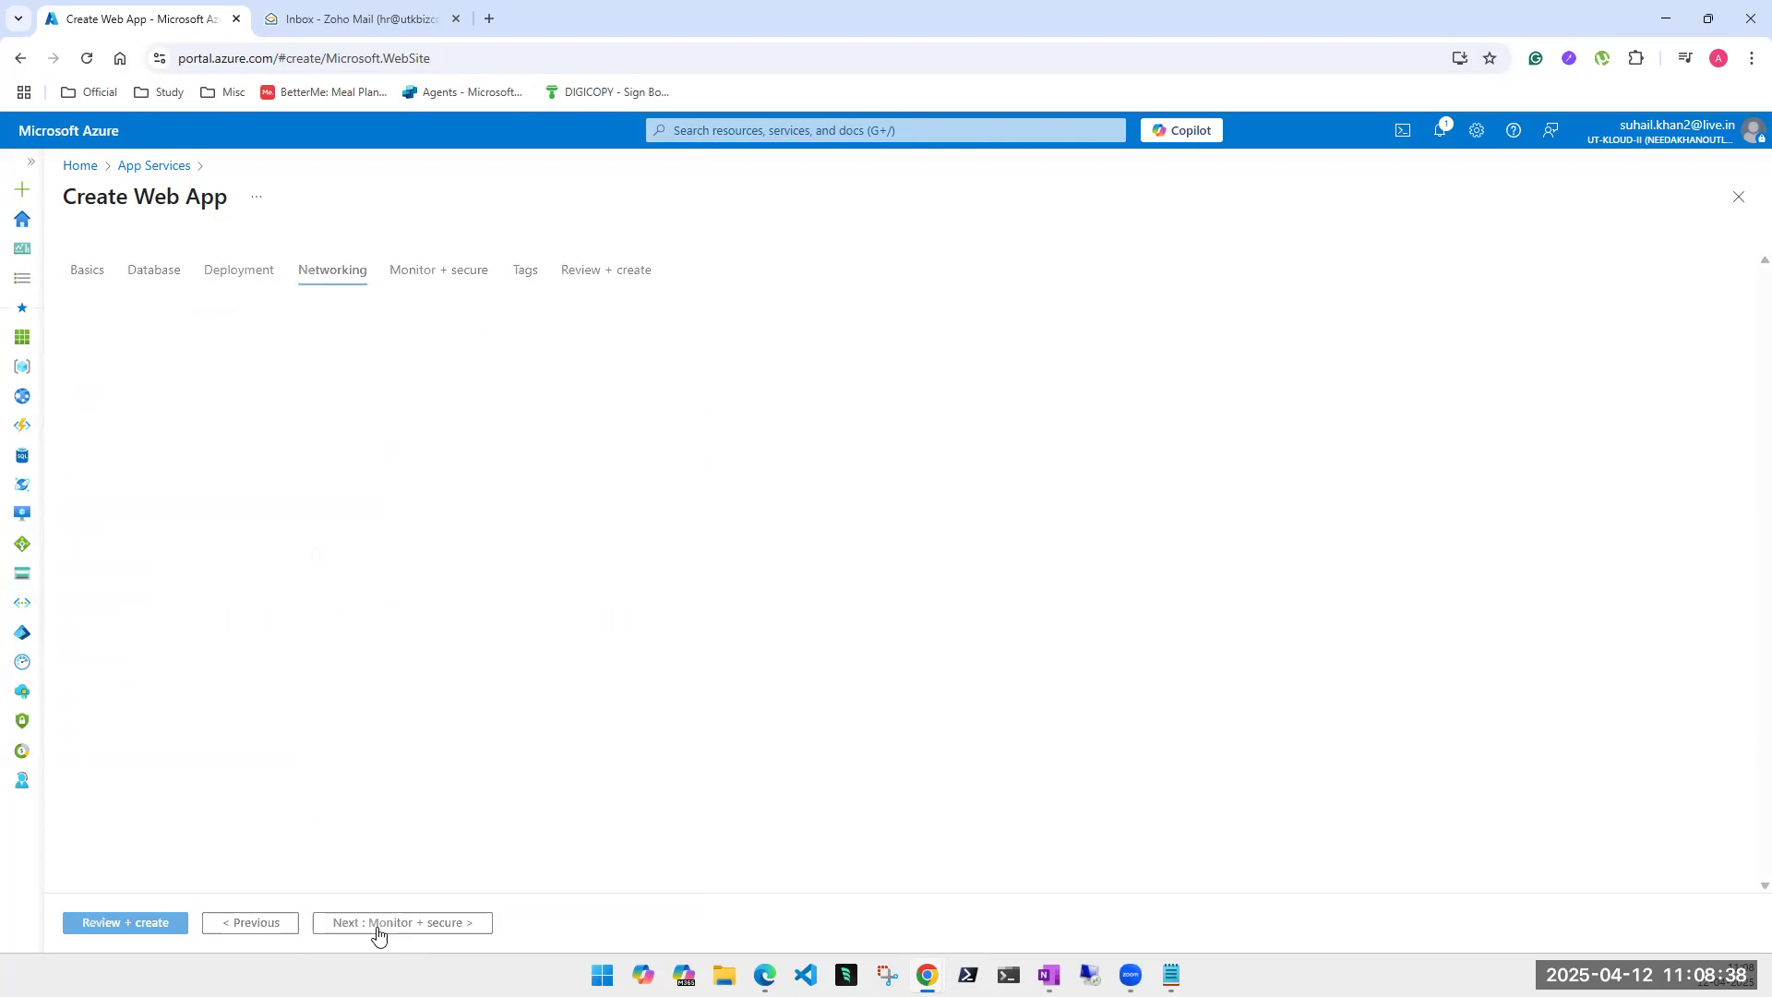
click(118, 925)
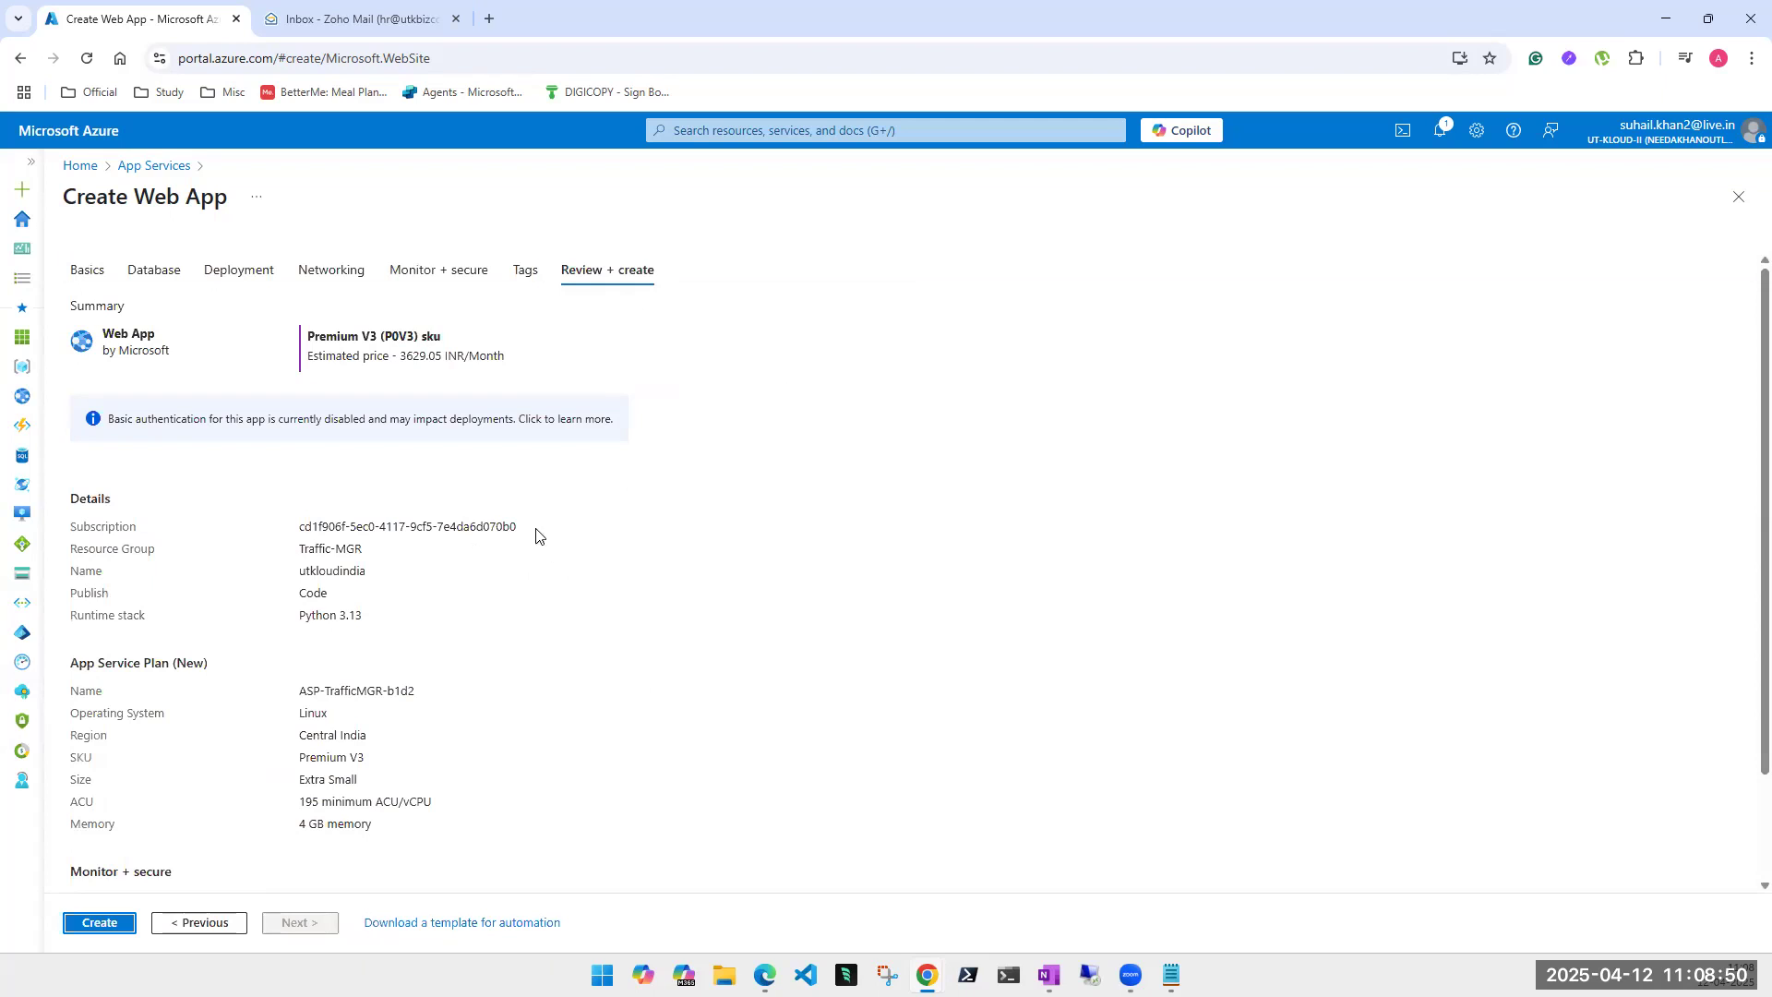
click(101, 923)
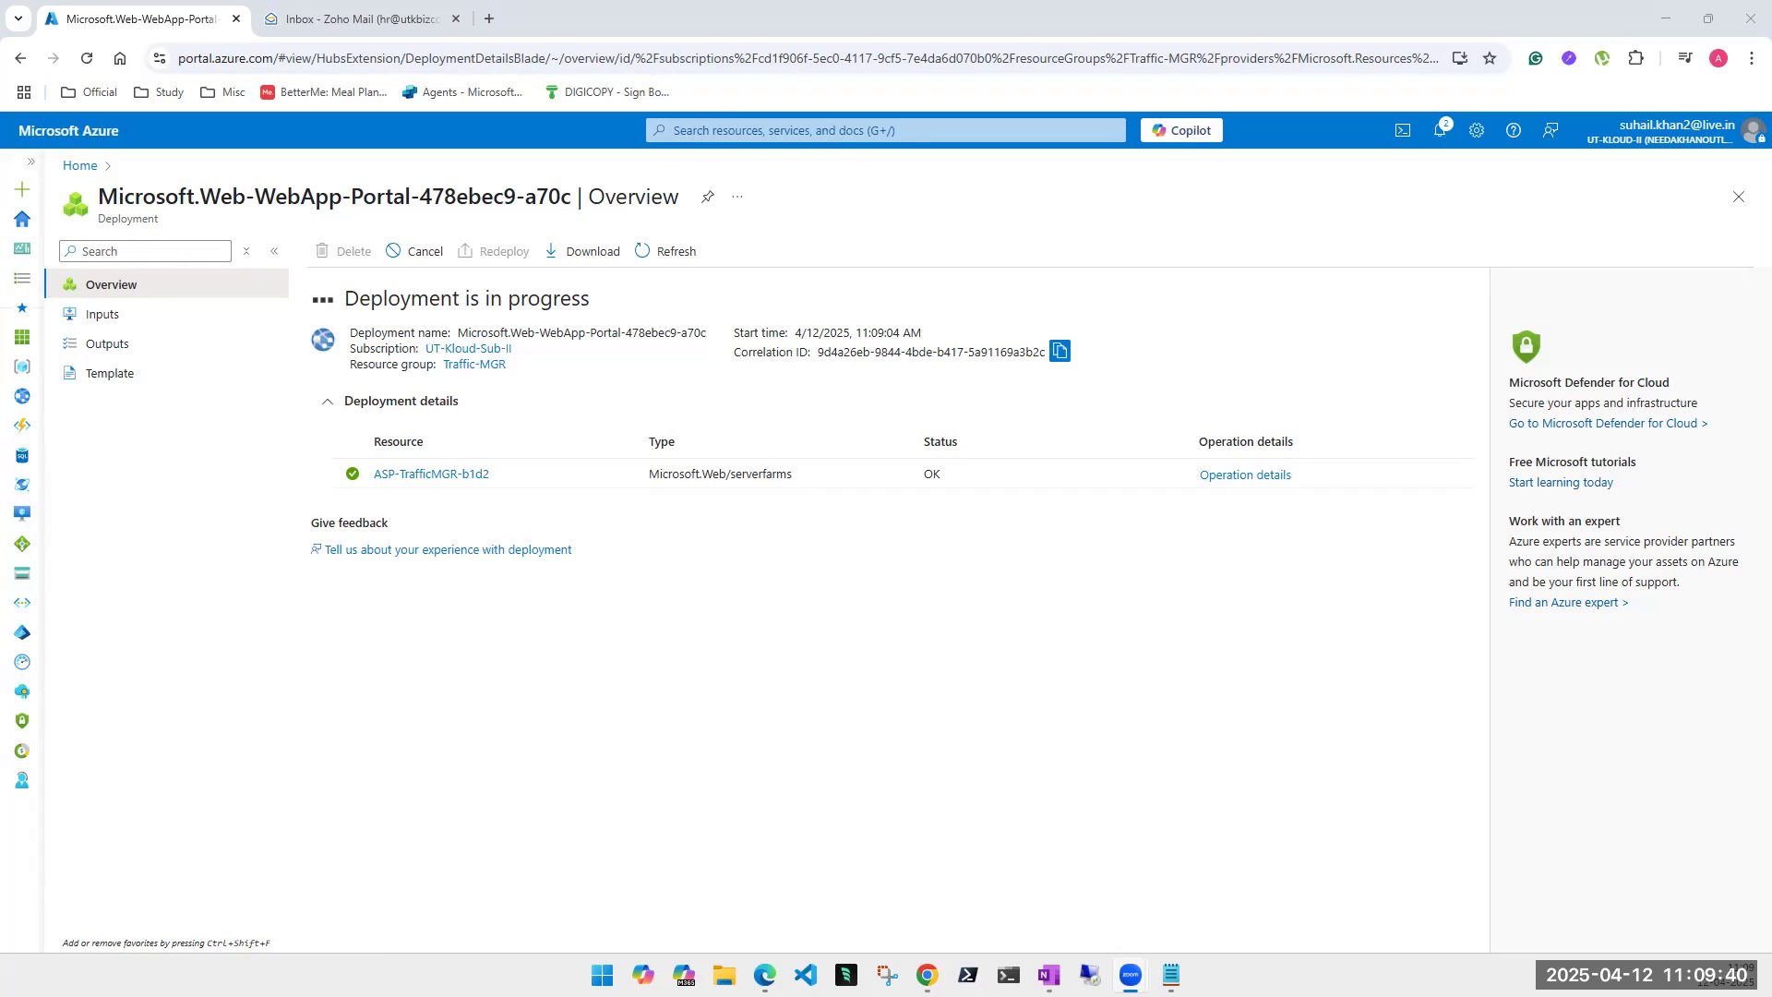
- Duplicate the deployment tab in Chrome, then switch back to OneNote
right_click(113, 28)
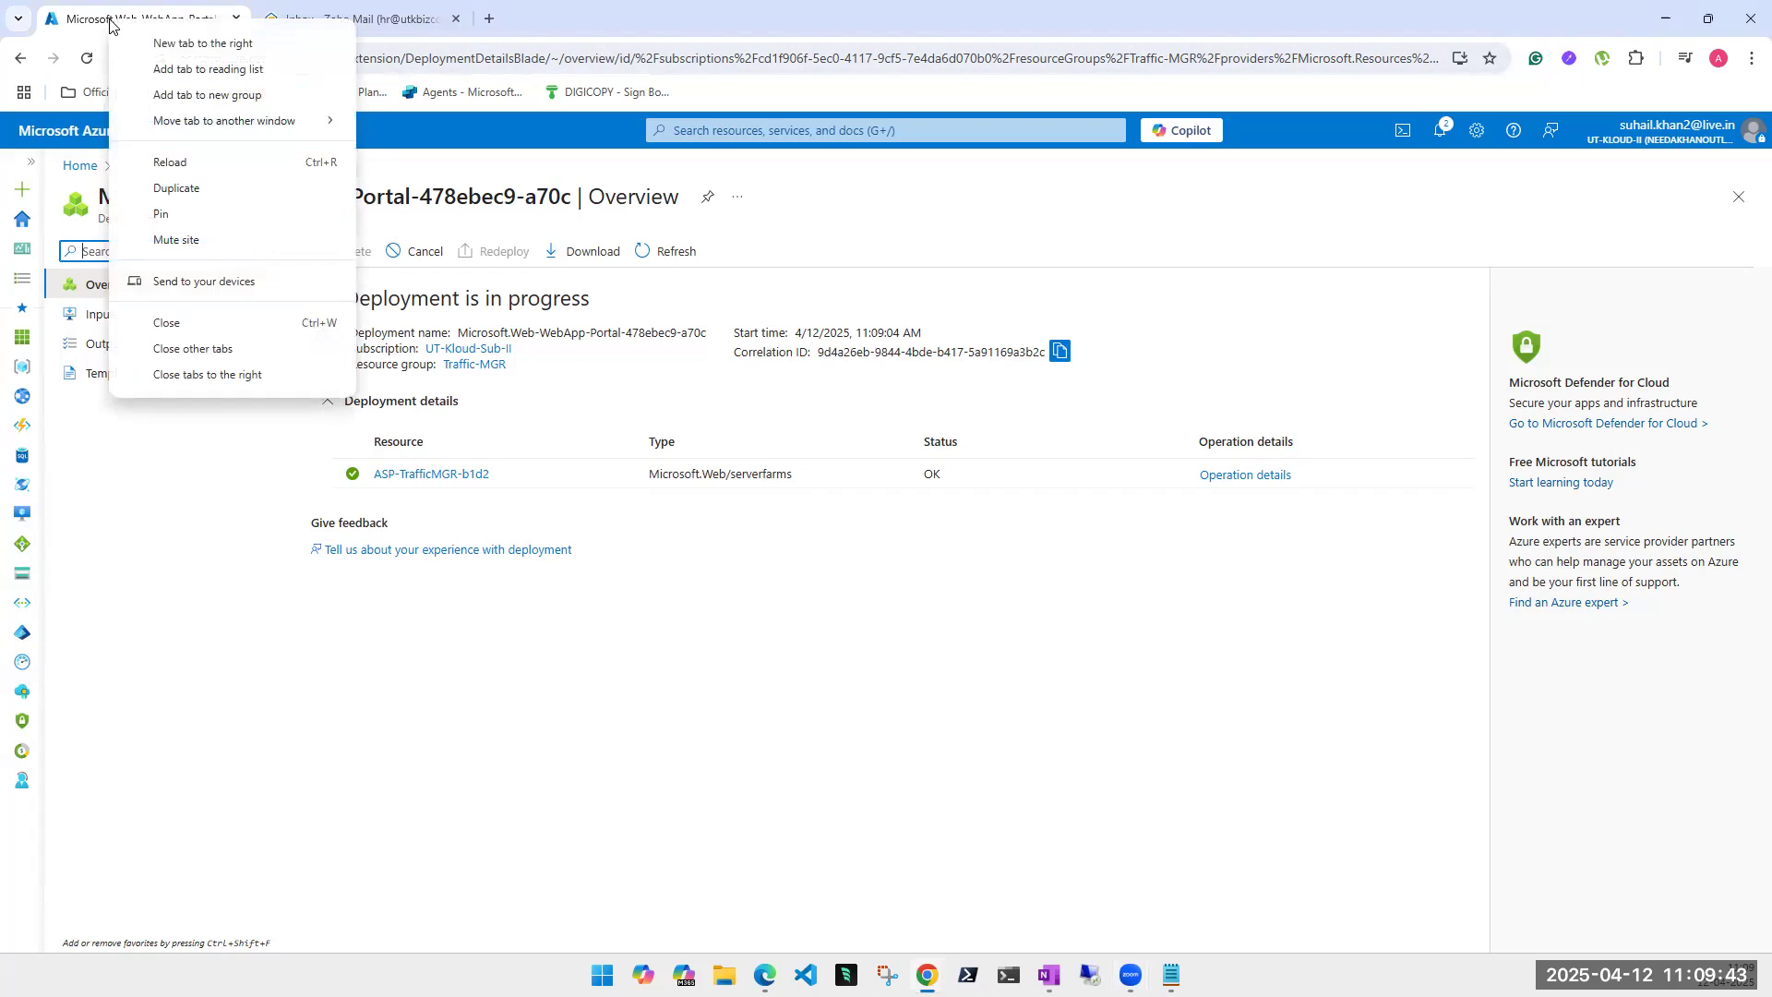
click(214, 190)
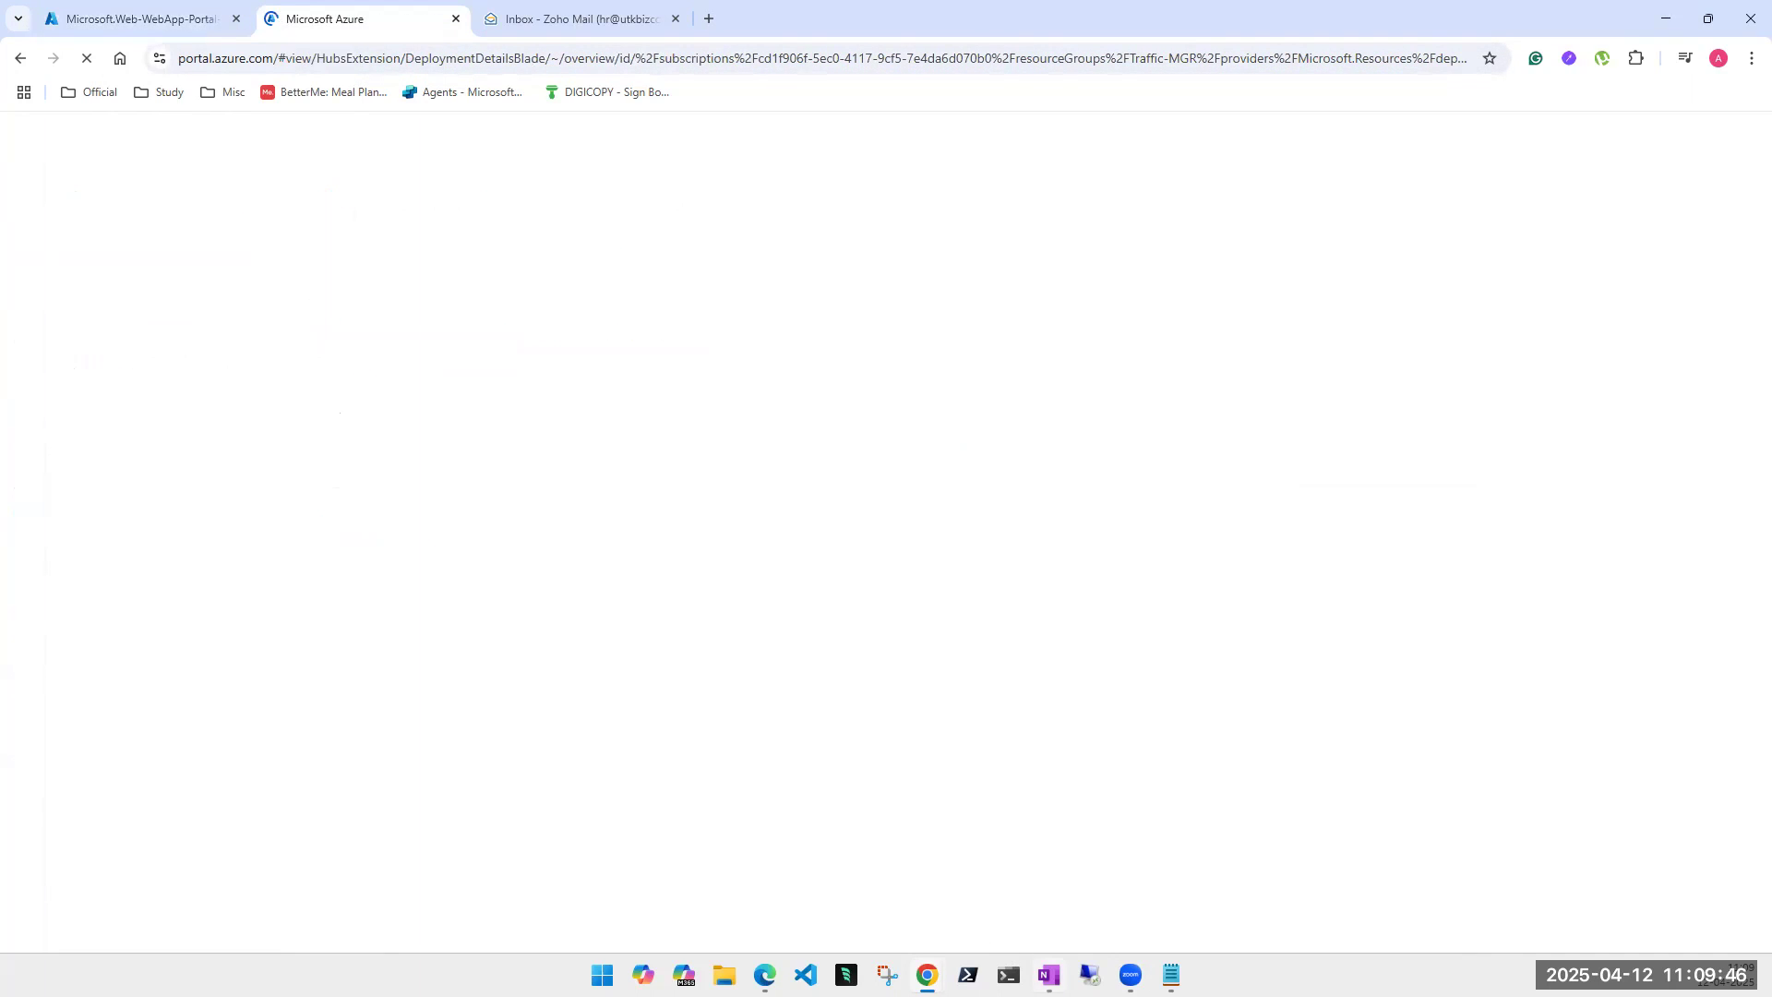
key(alt+Tab)
- Read through the Load Balancer vs Application Gateway vs Traffic Manager vs Front Door table, then minimise OneNote
scroll(834, 684, down, 2)
scroll(833, 684, down, 15)
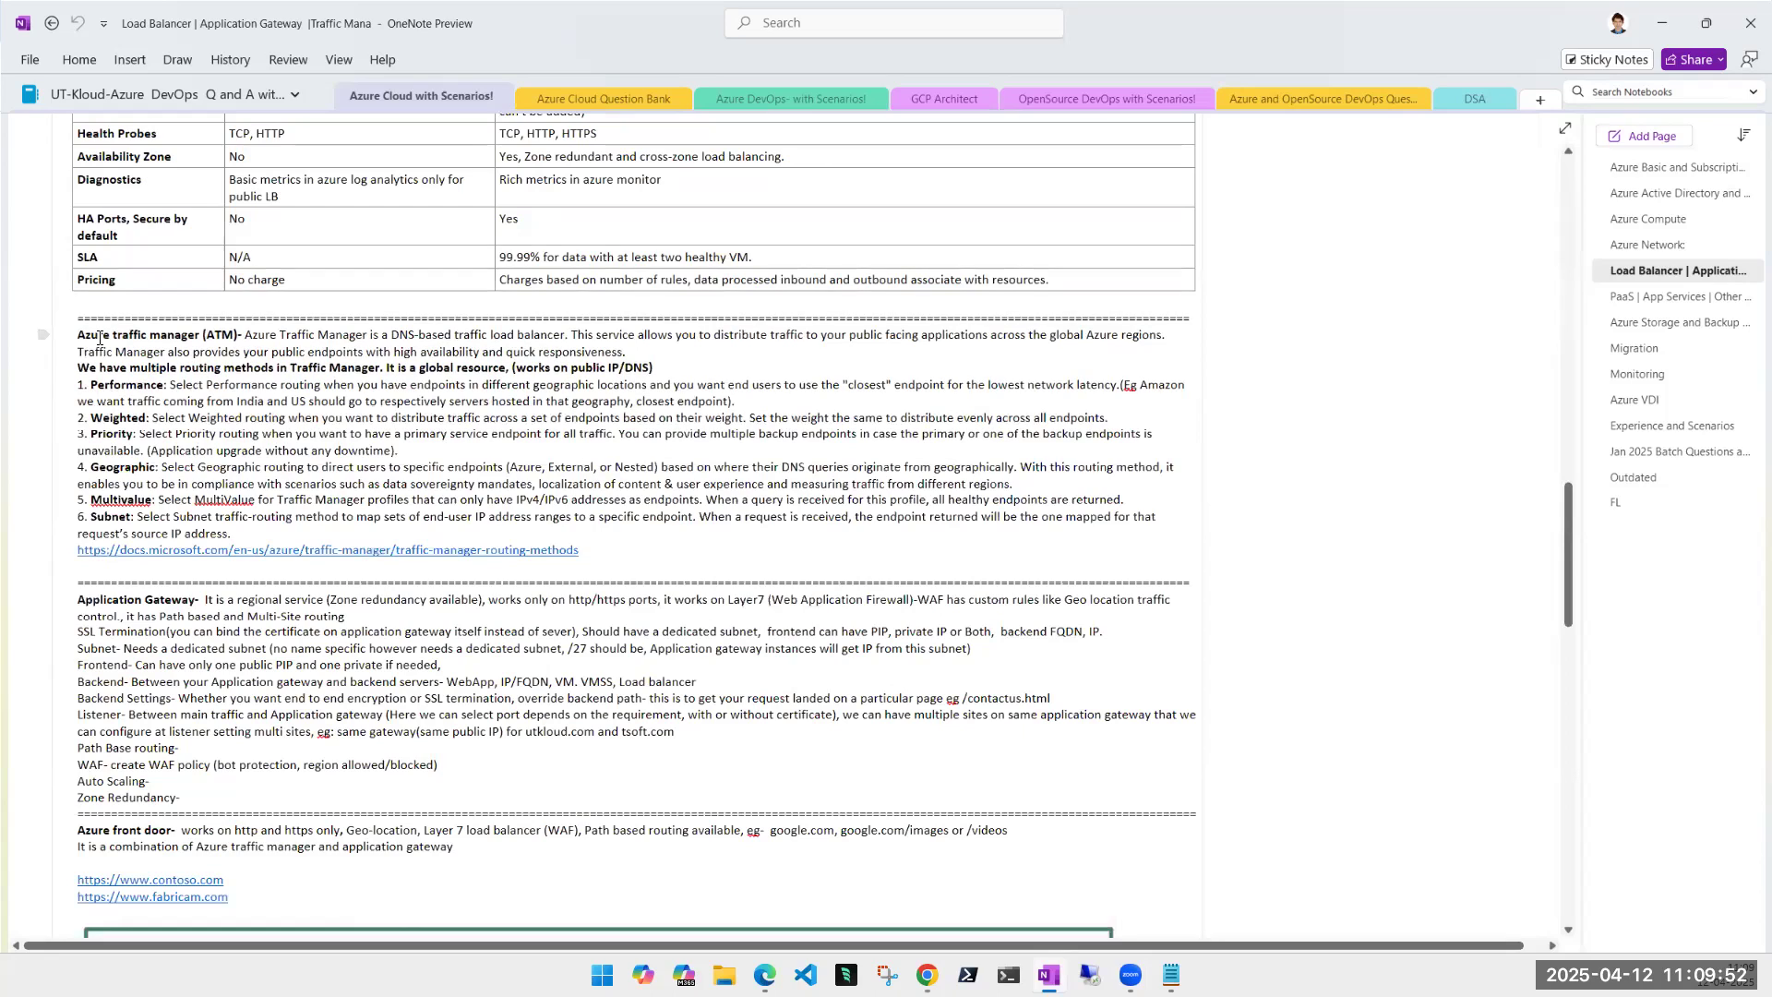
scroll(534, 539, up, 12)
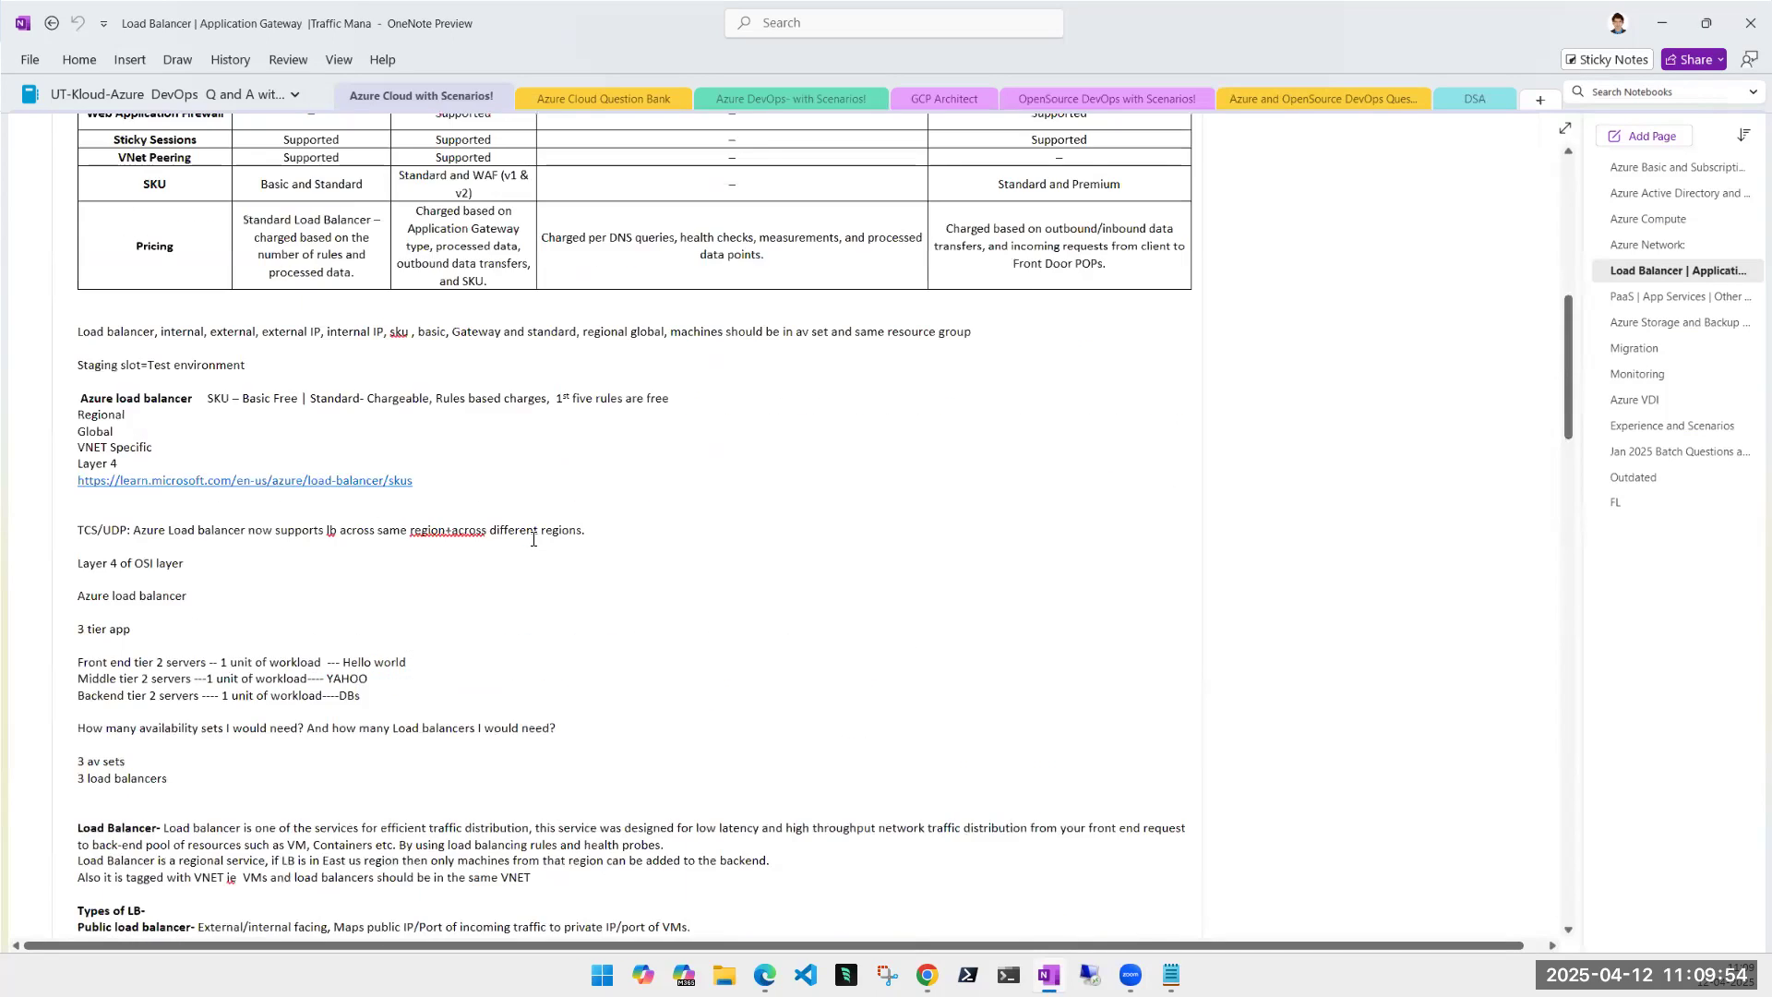
scroll(533, 539, up, 6)
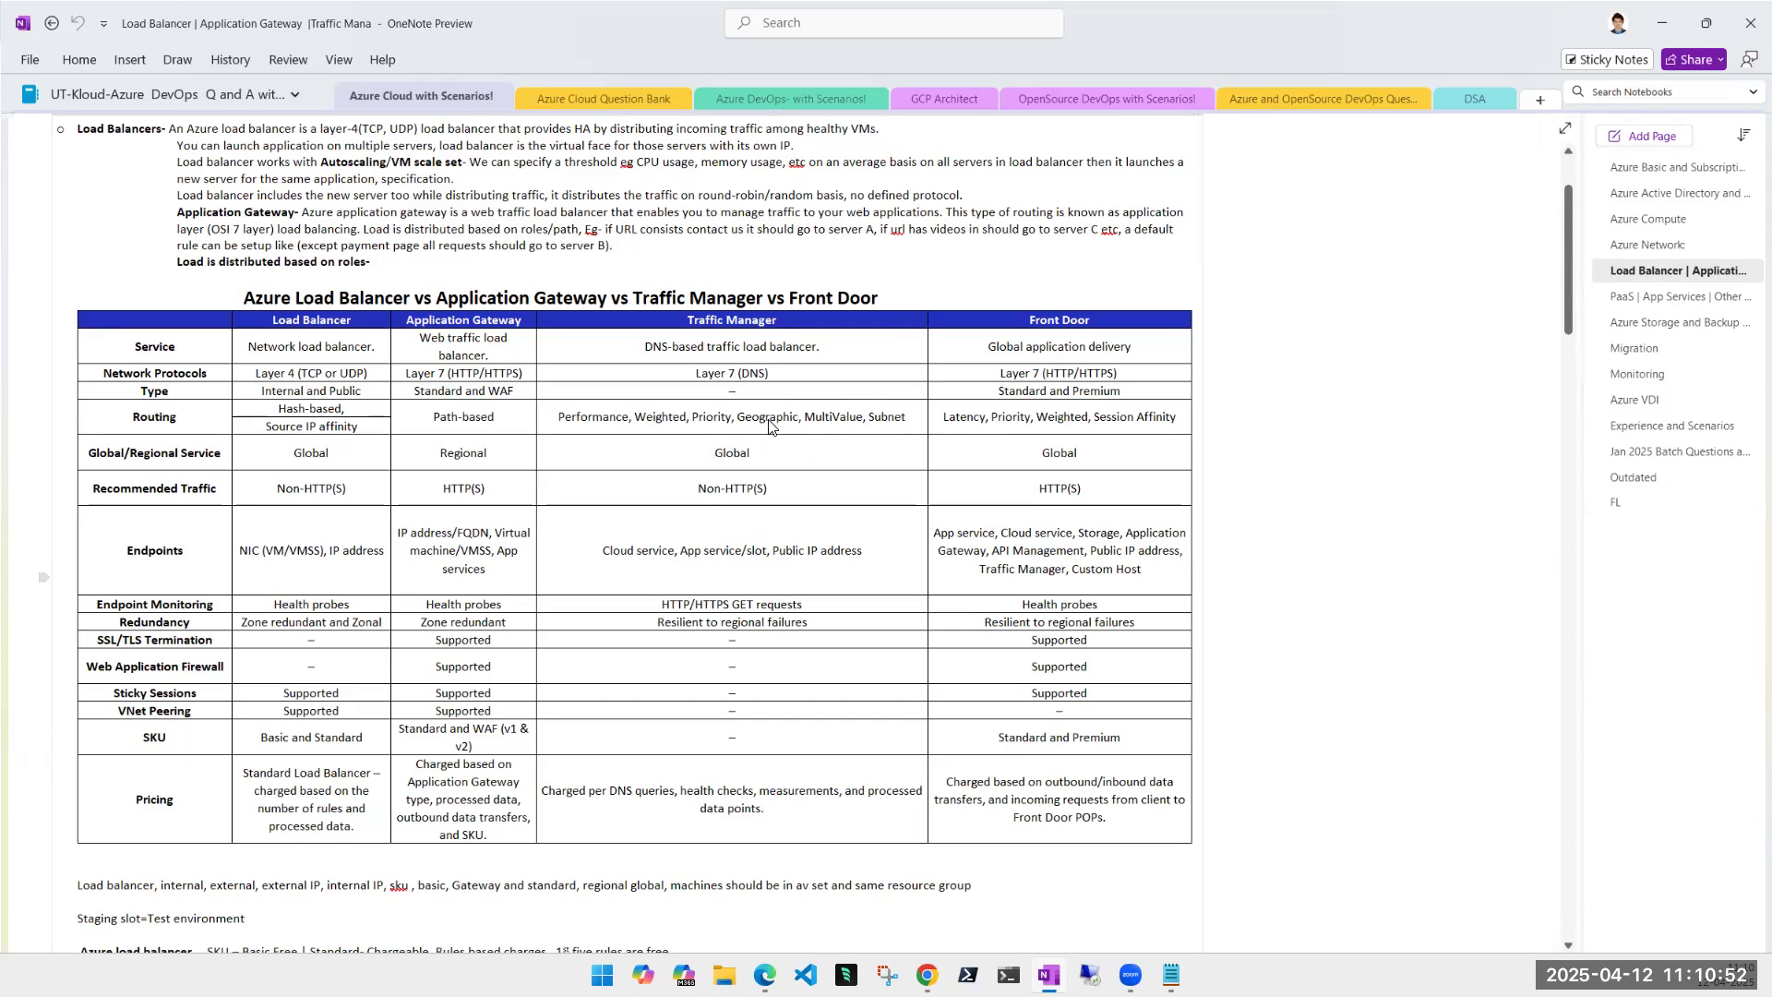
click(1668, 18)
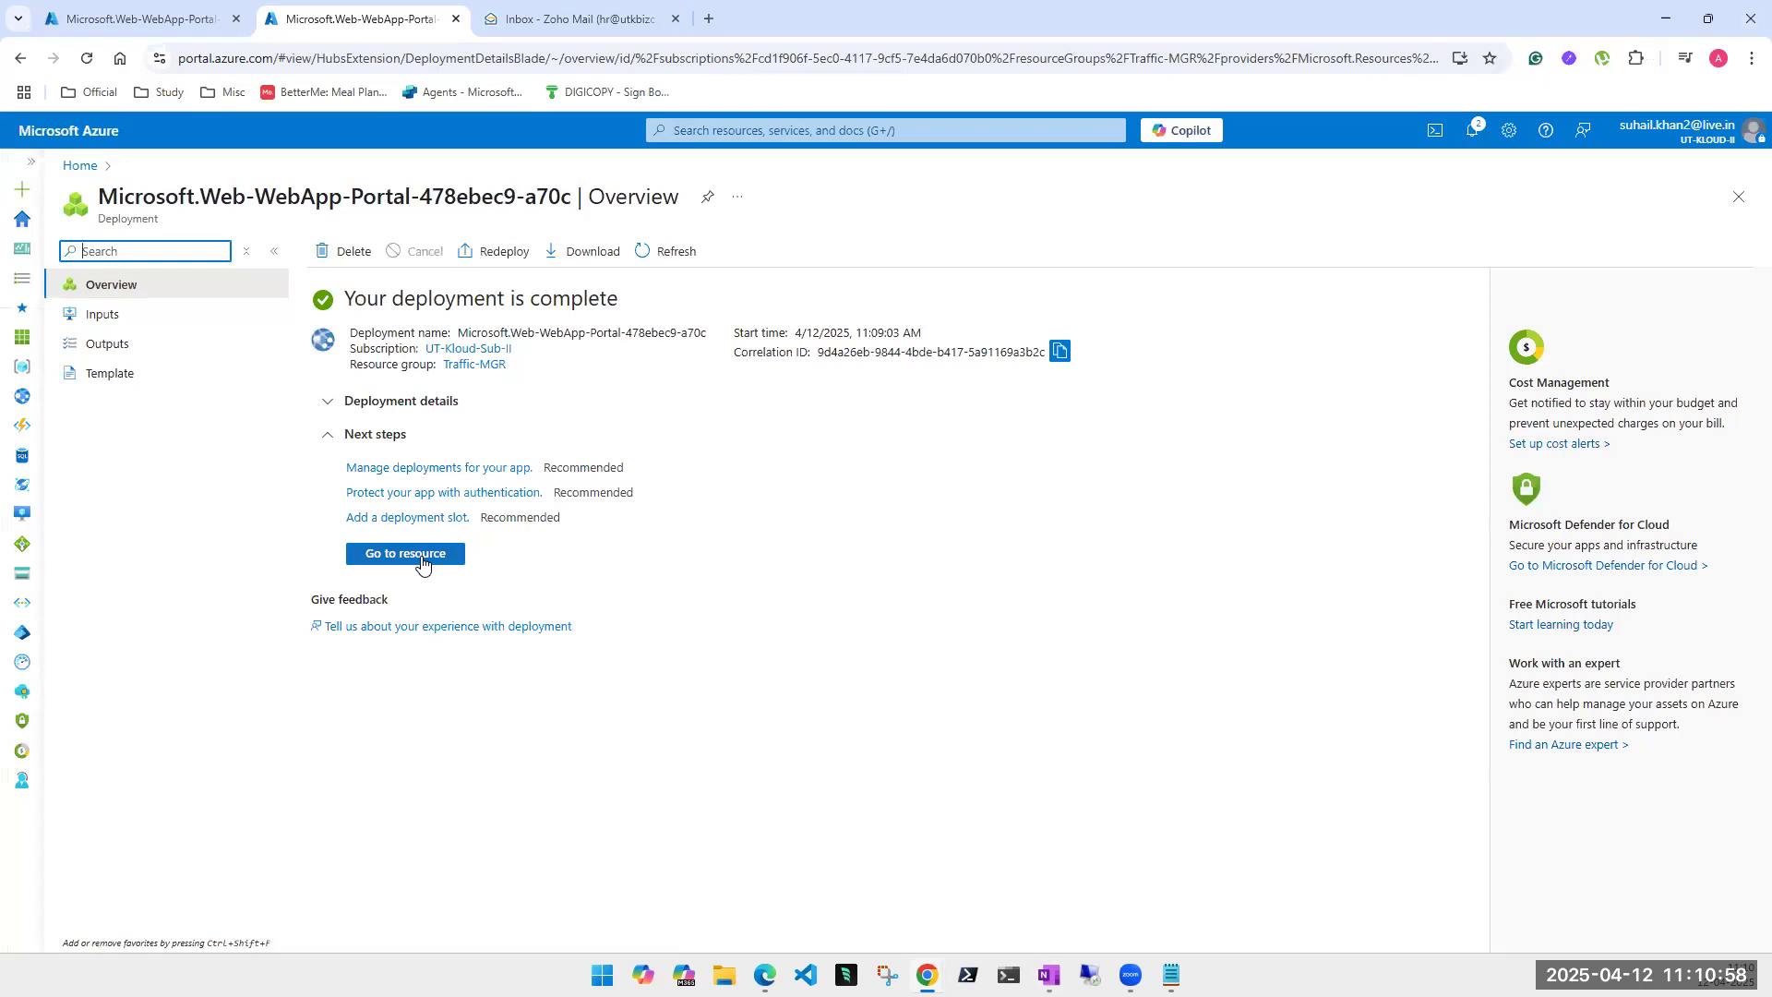
- Open the deployed utkloudindia resource, then go to the App Services list from the first tab
click(421, 561)
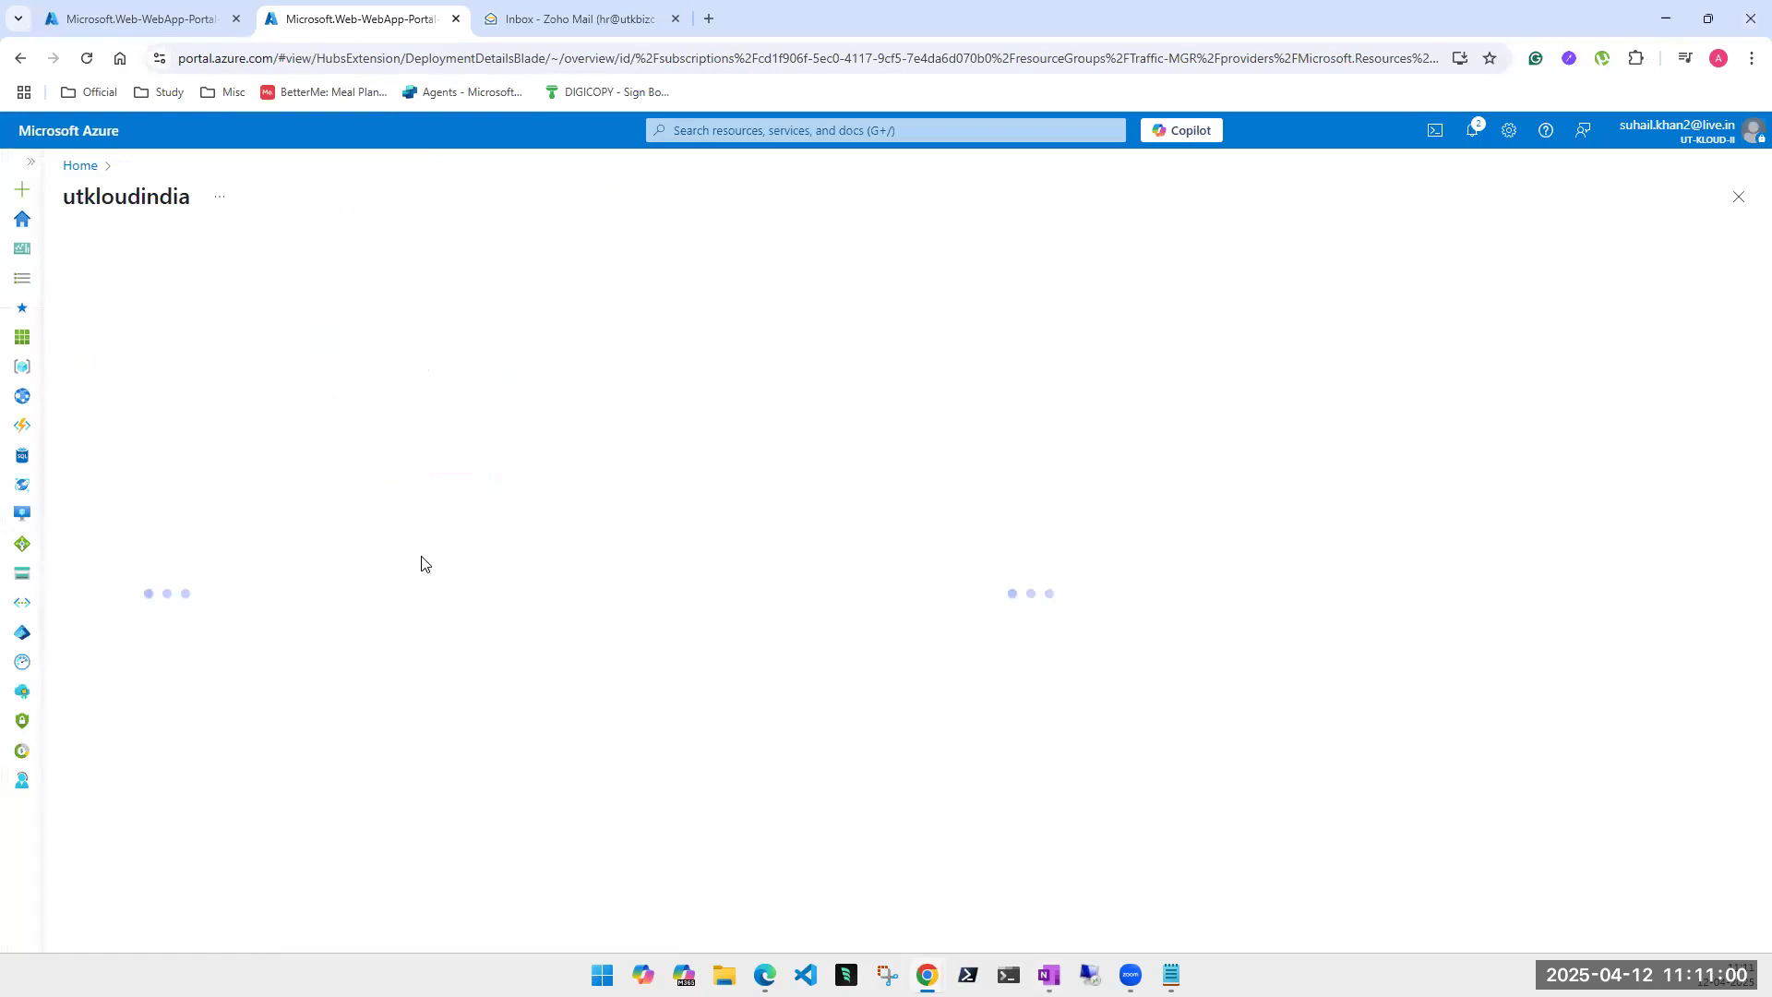
click(141, 19)
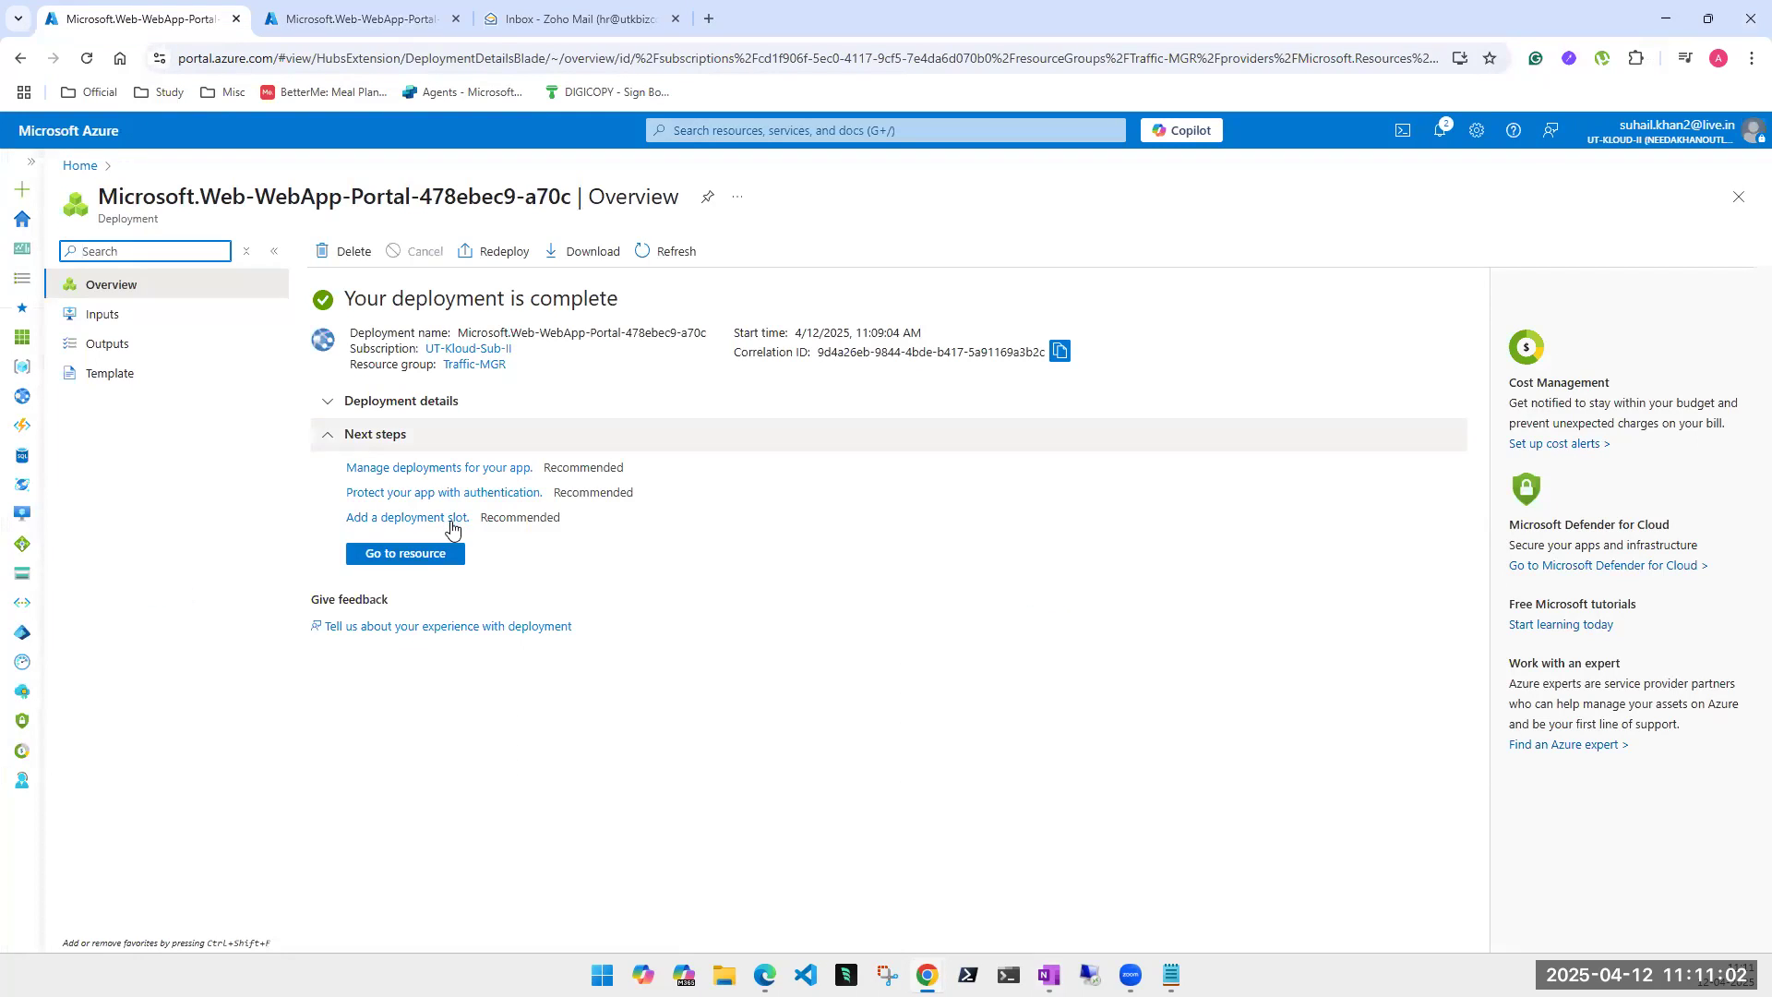
click(744, 130)
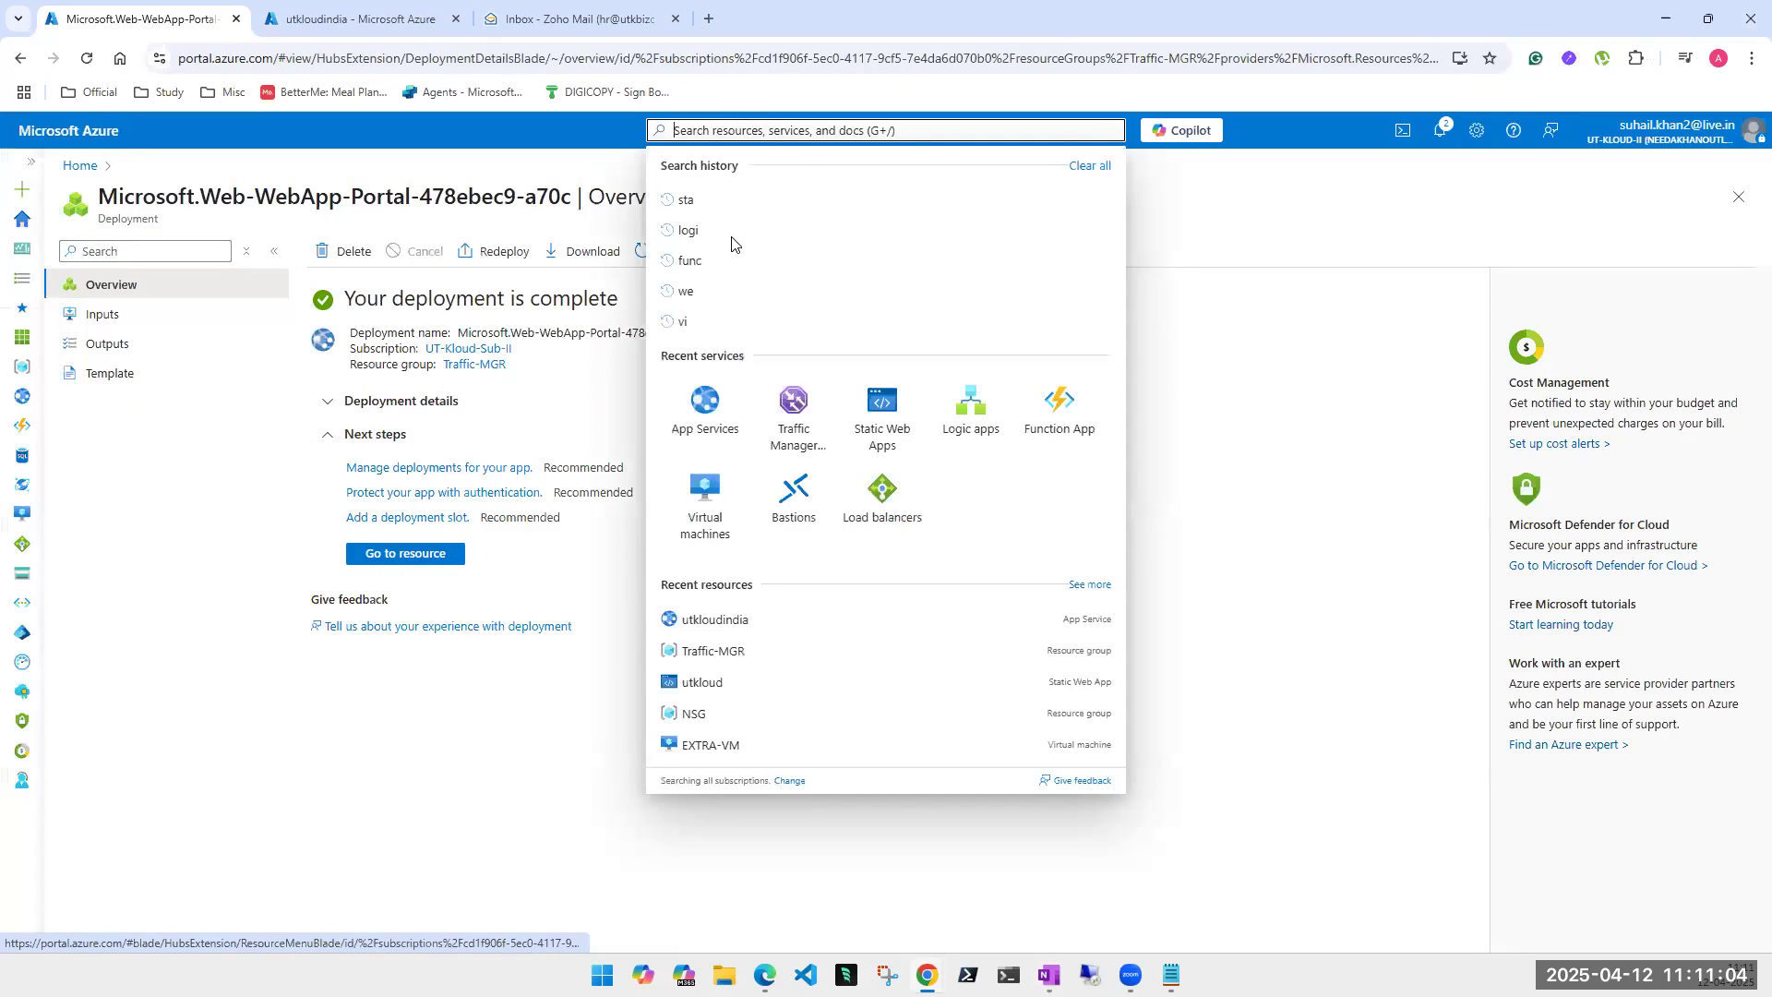
click(706, 388)
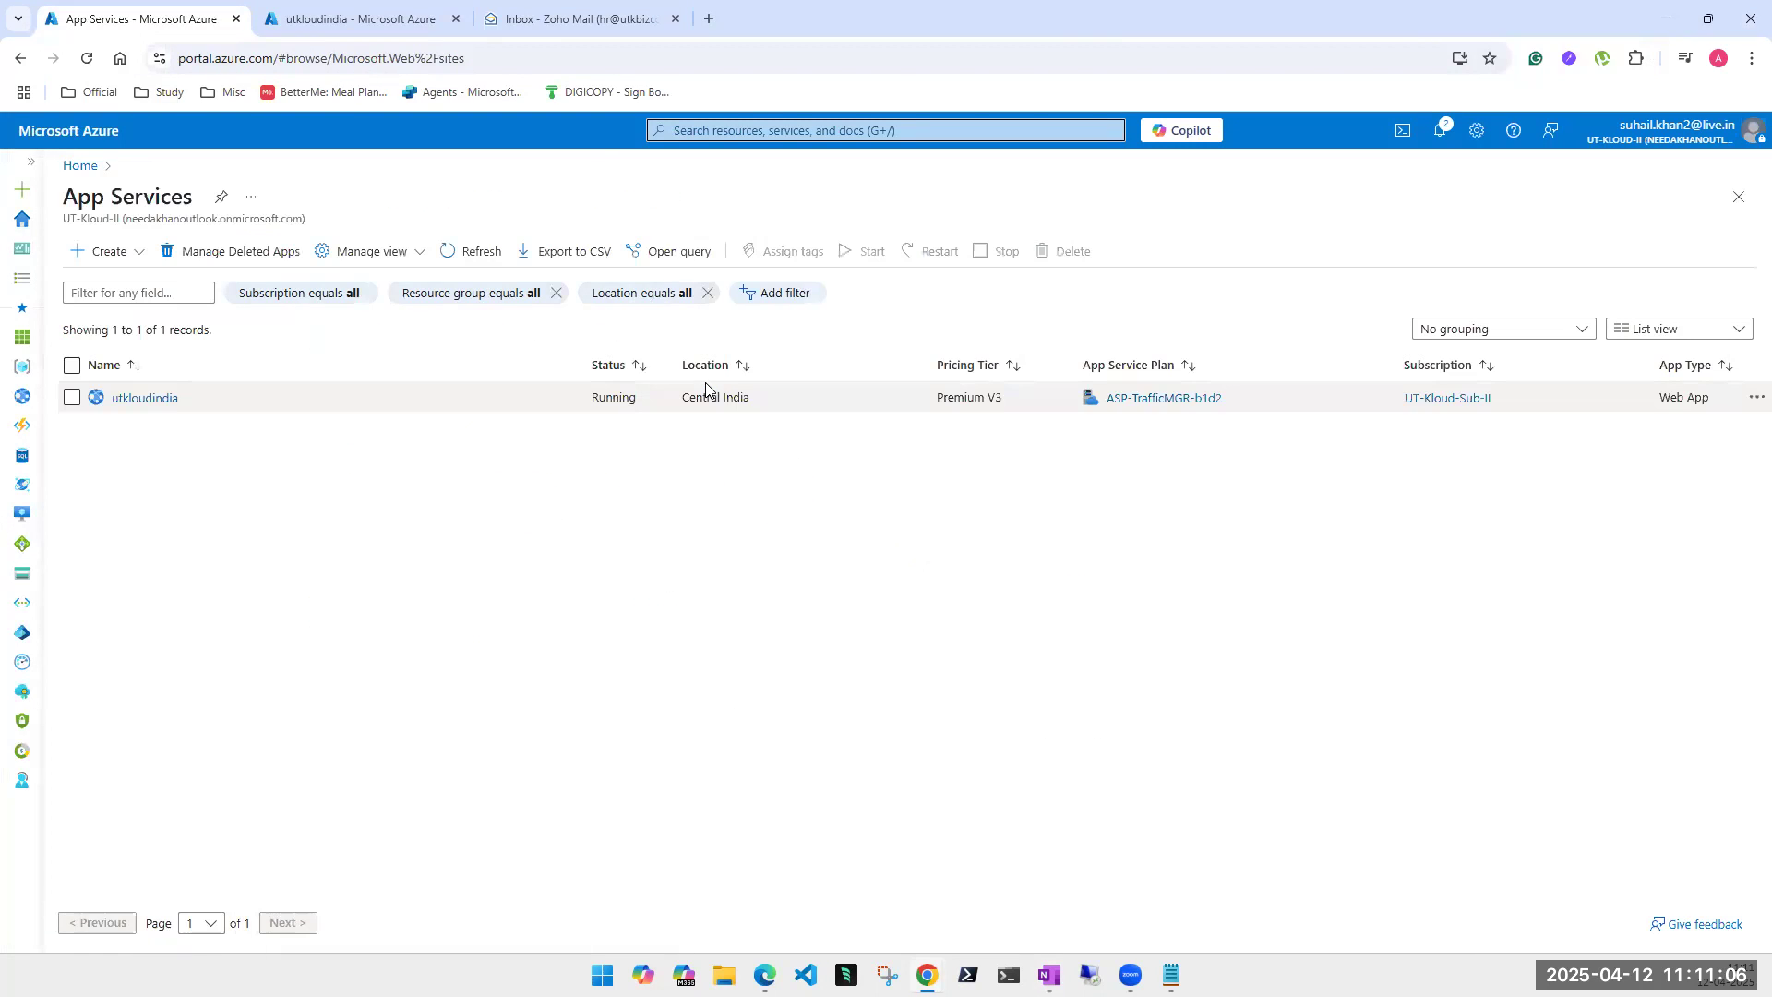
click(111, 262)
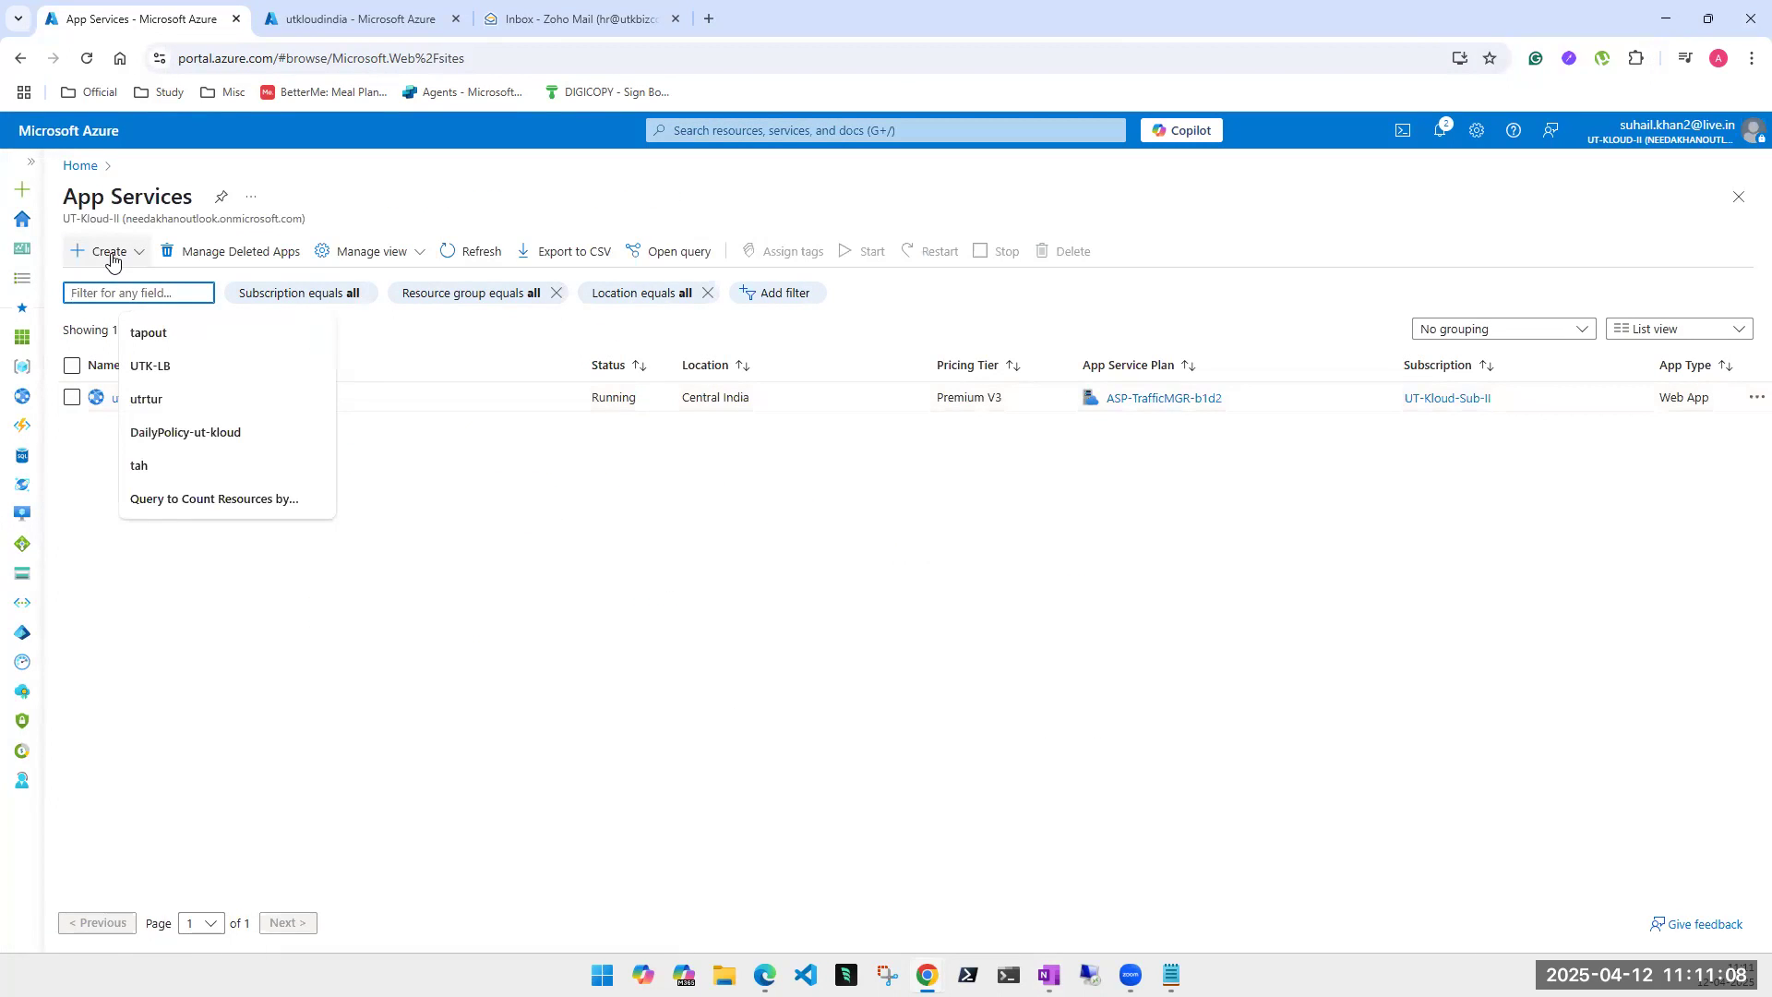
- Start a new Web App named USutkoud in Traffic-MGR with secure unique hostname off
click(111, 262)
click(124, 277)
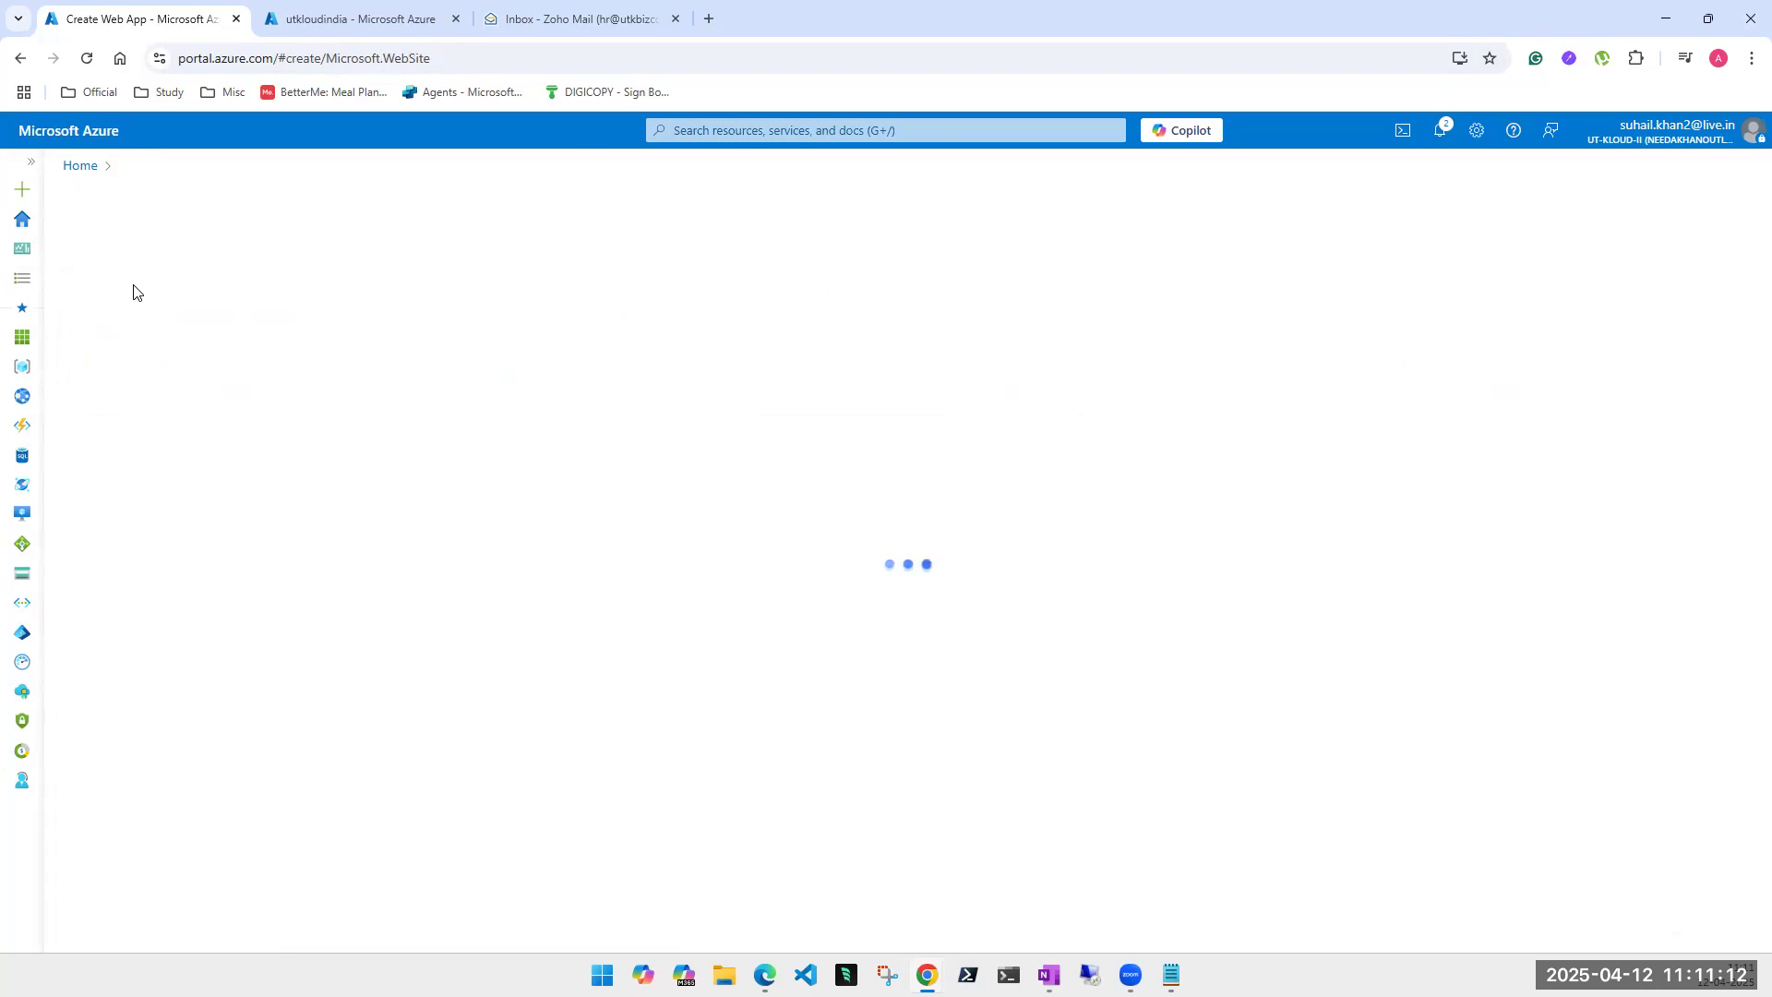
click(373, 481)
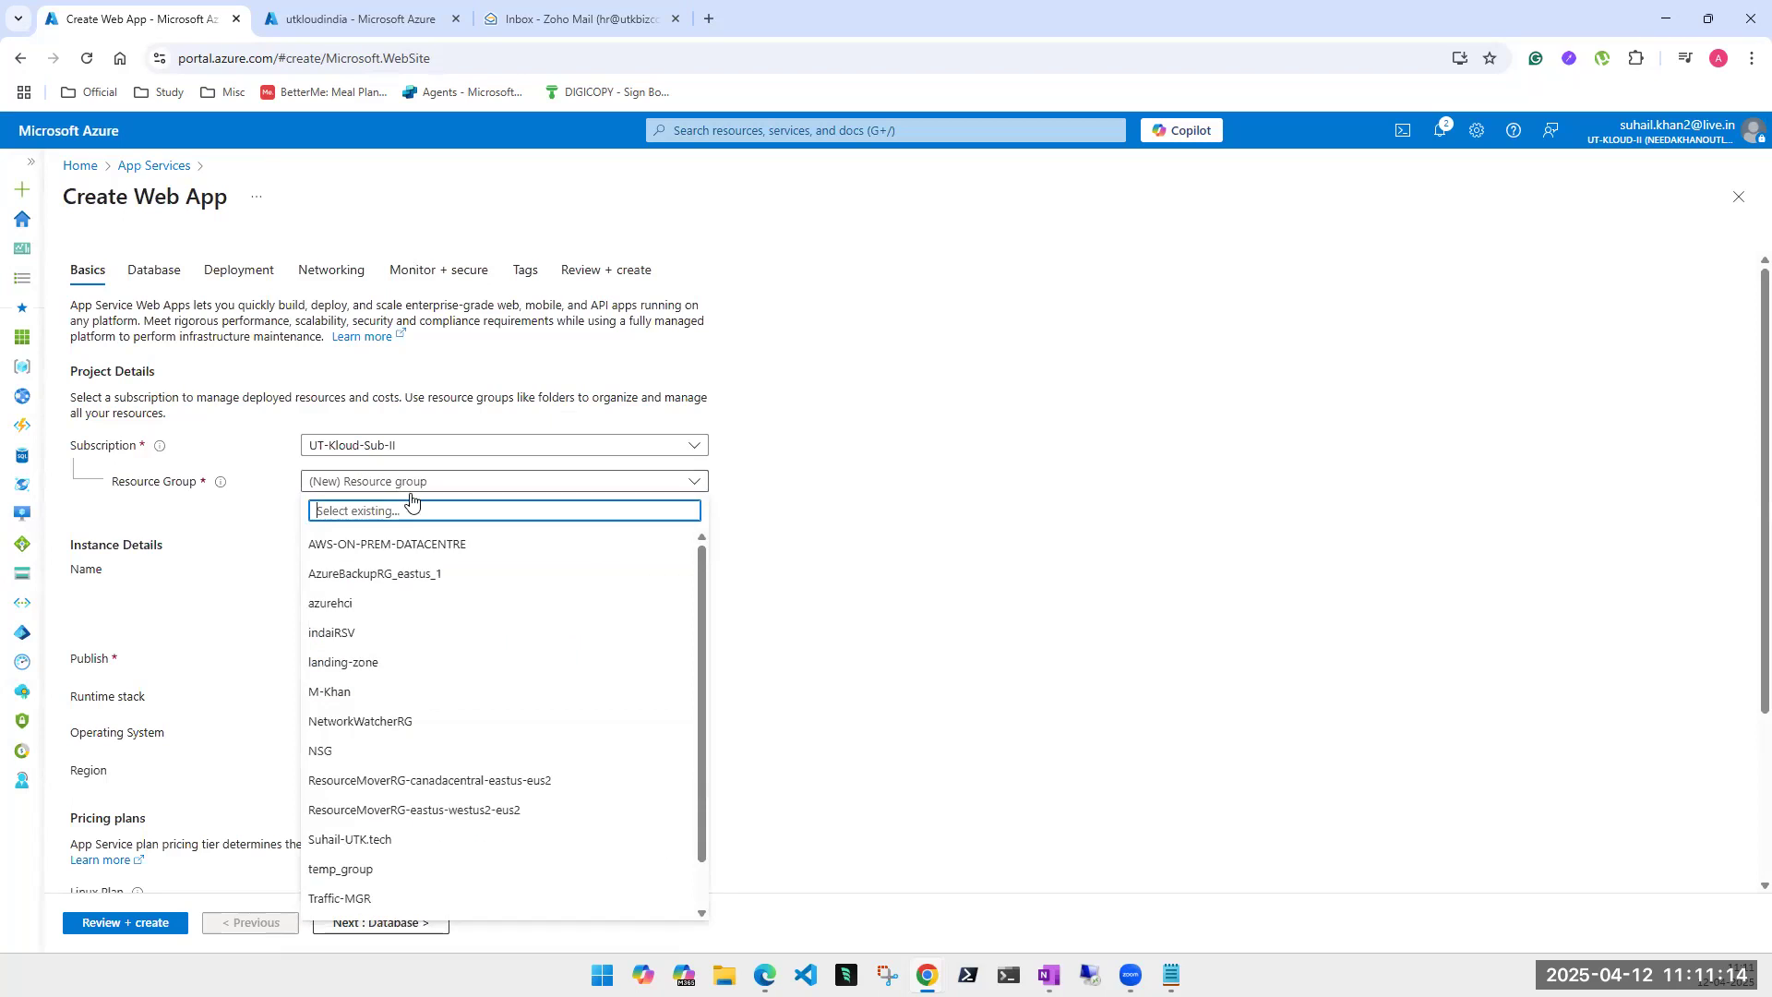
click(369, 898)
click(429, 571)
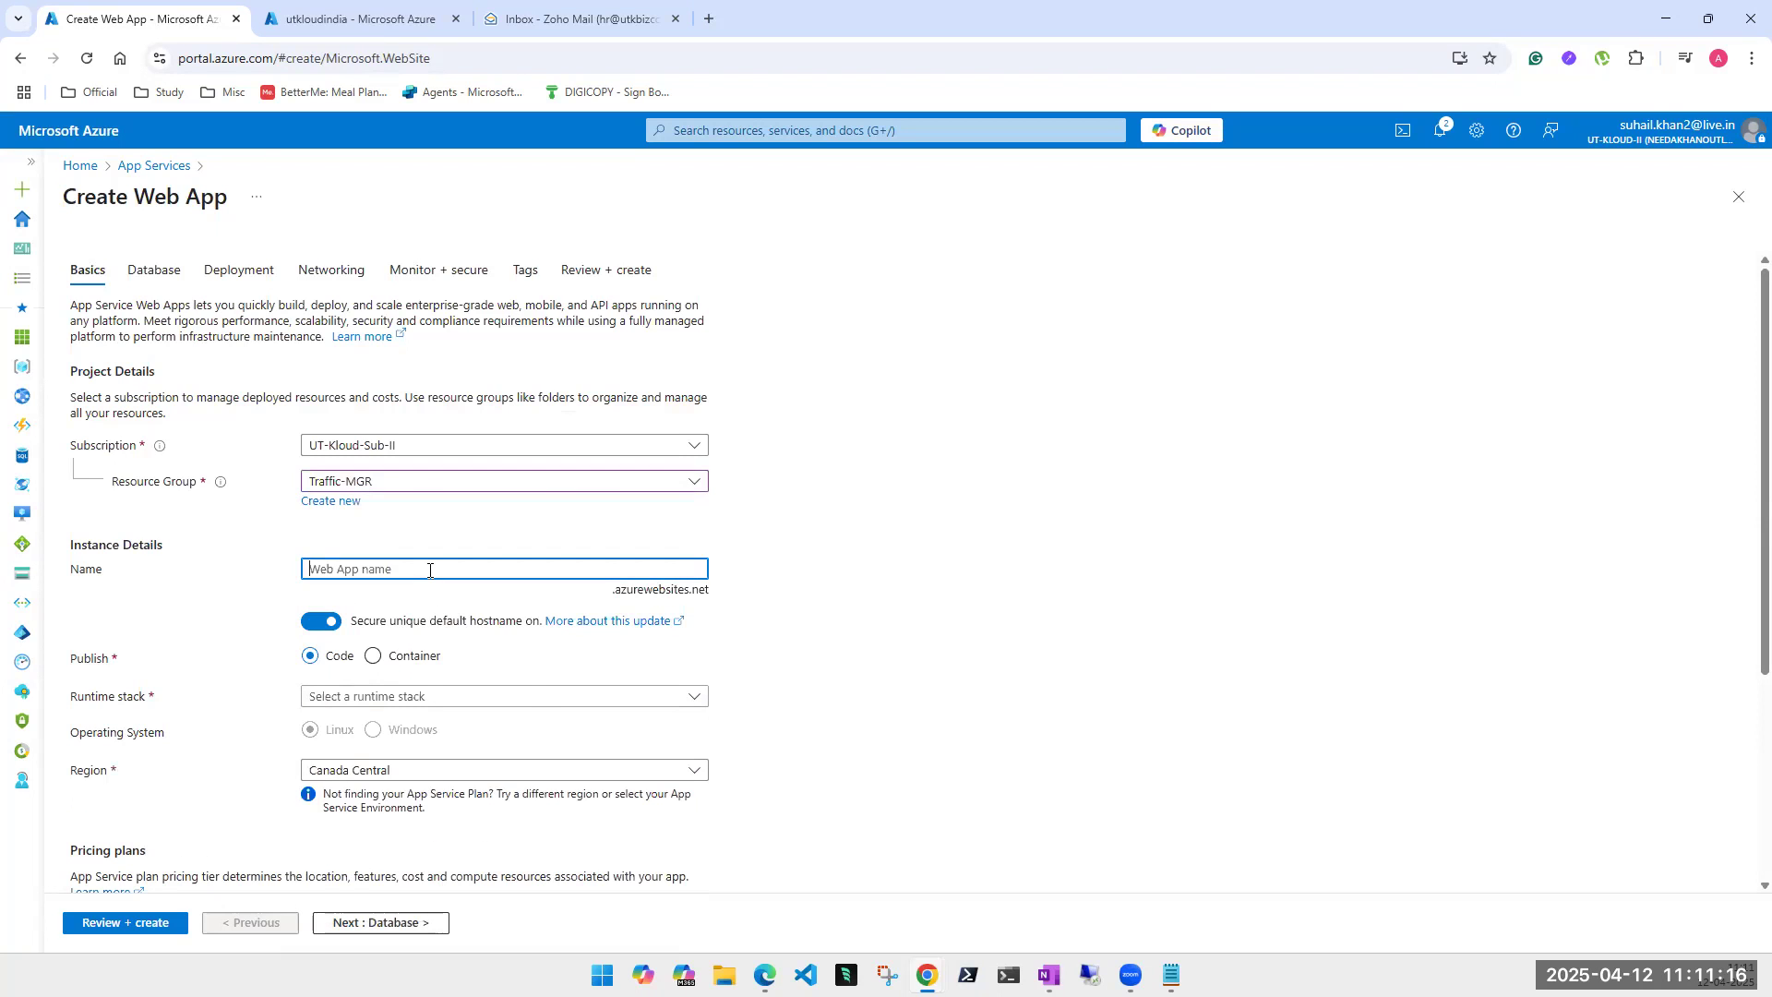
text(US)
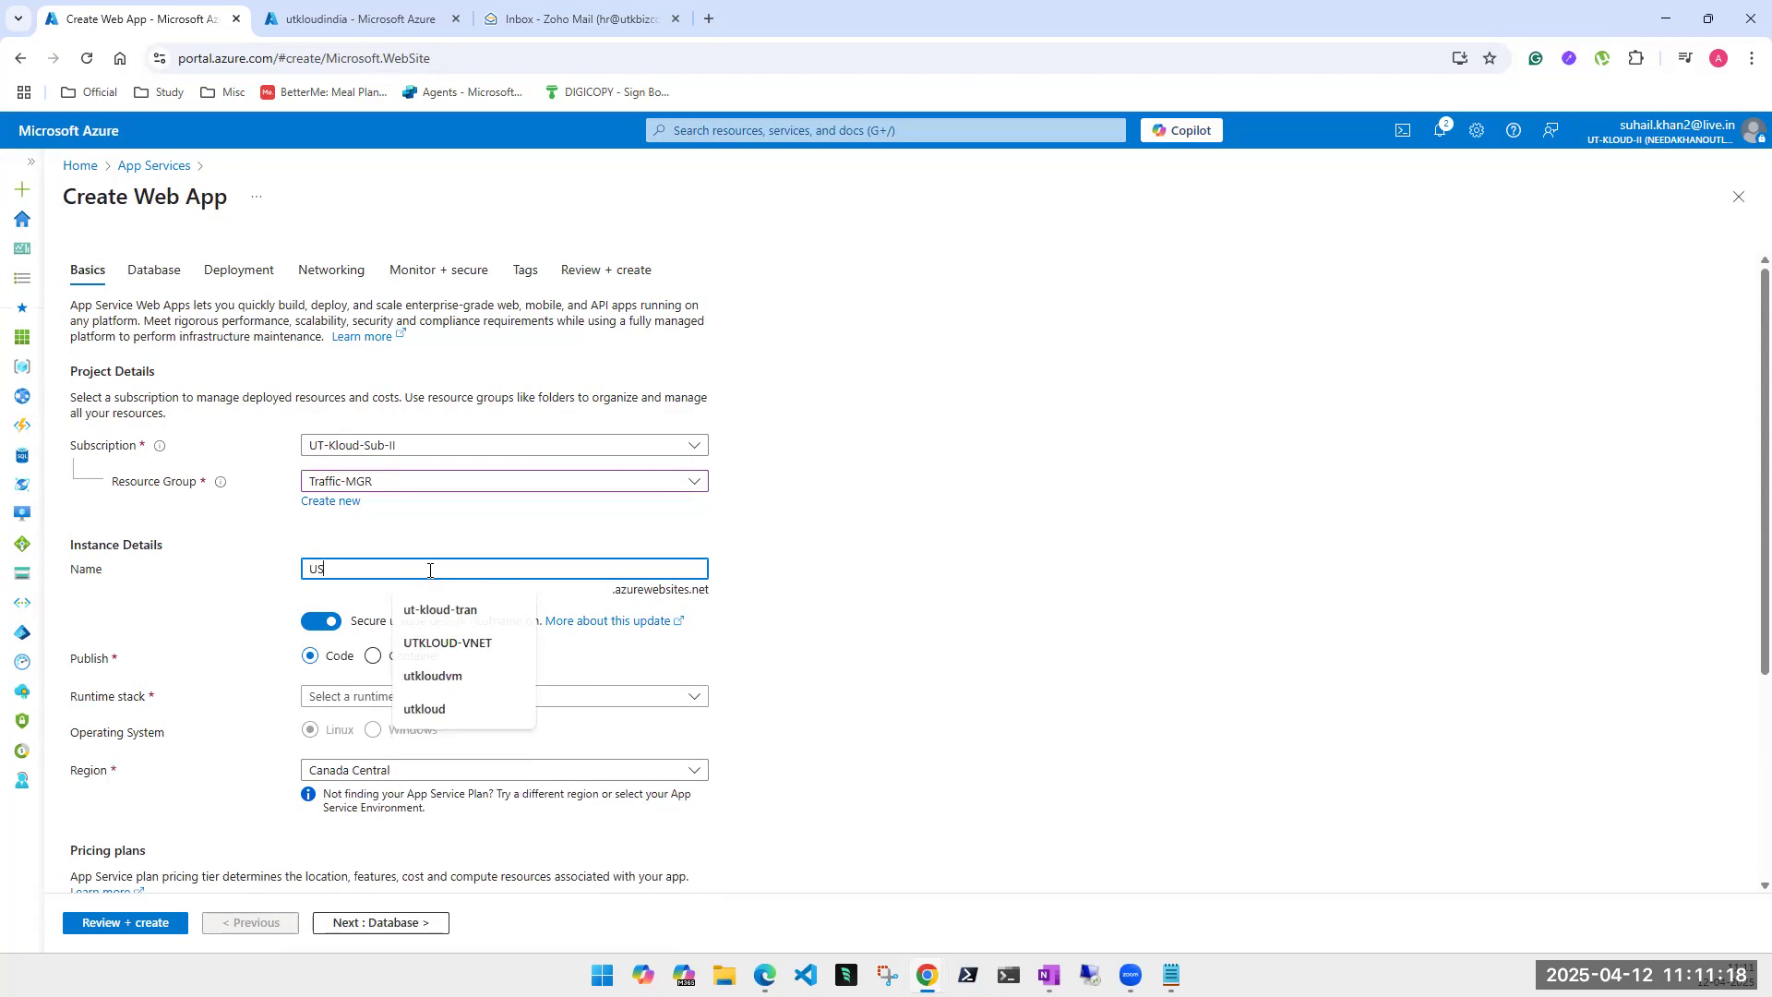
text(utkoud)
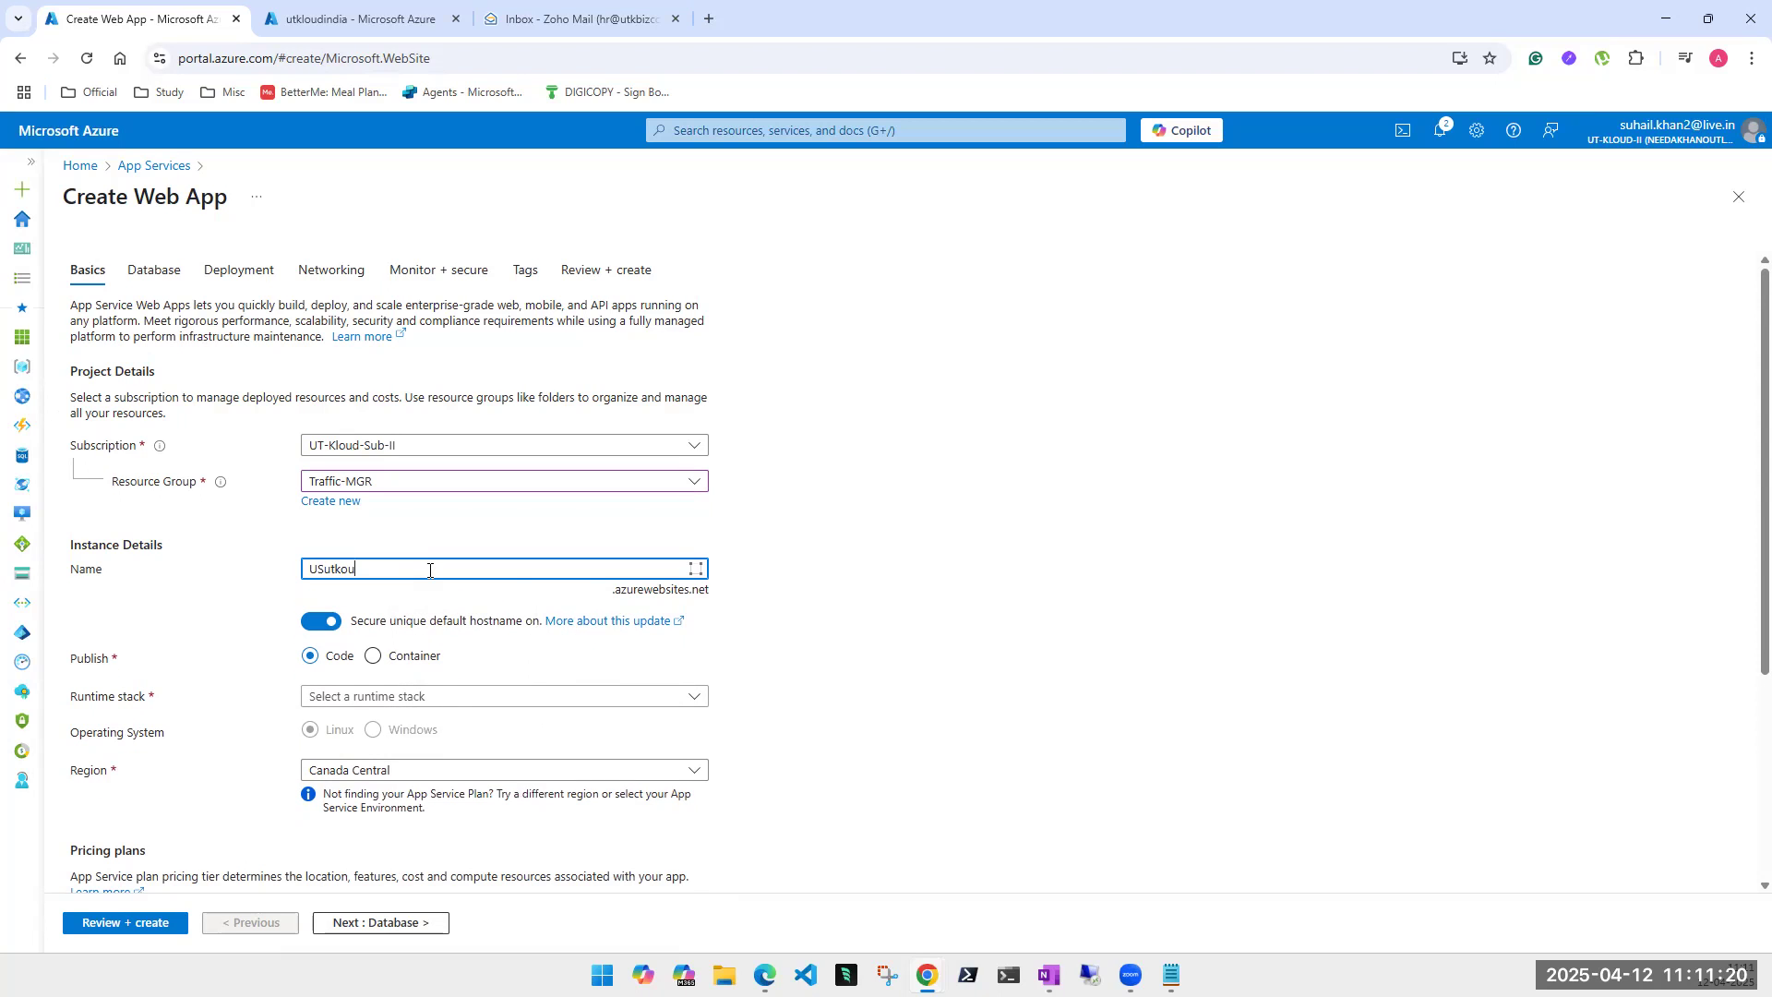
click(325, 622)
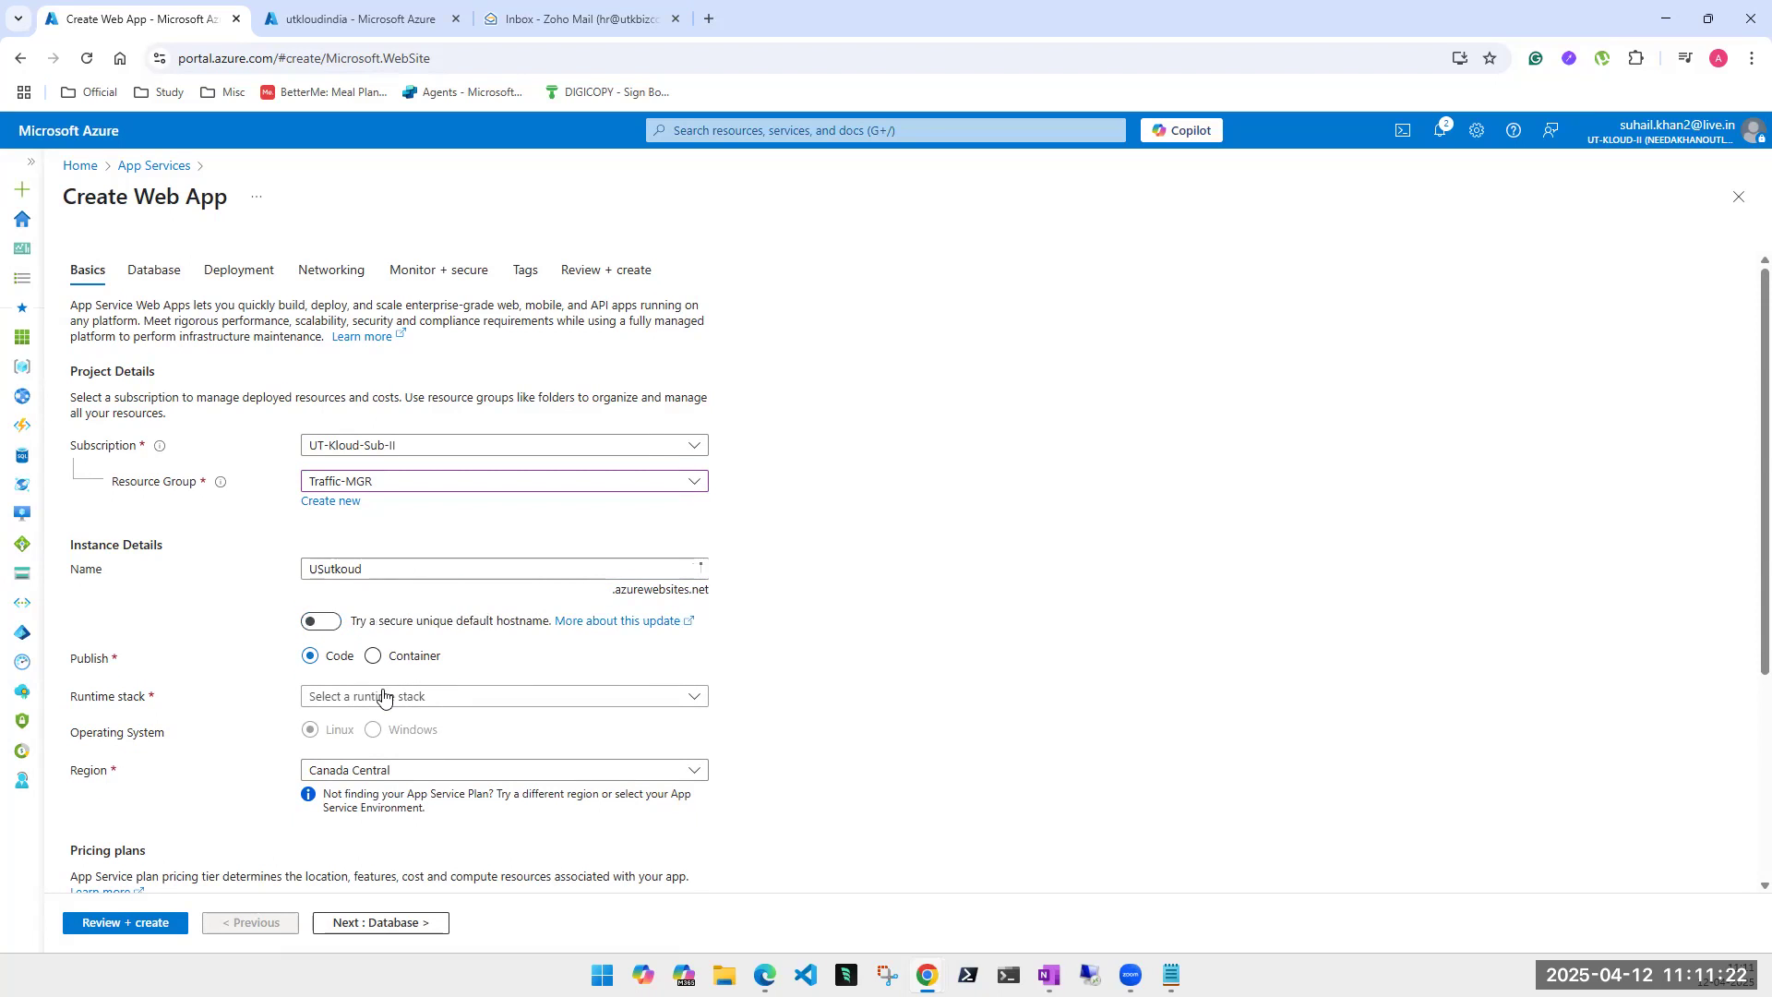
- Choose Python 3.13 as the runtime stack and East US as the region
click(384, 695)
scroll(459, 503, down, 4)
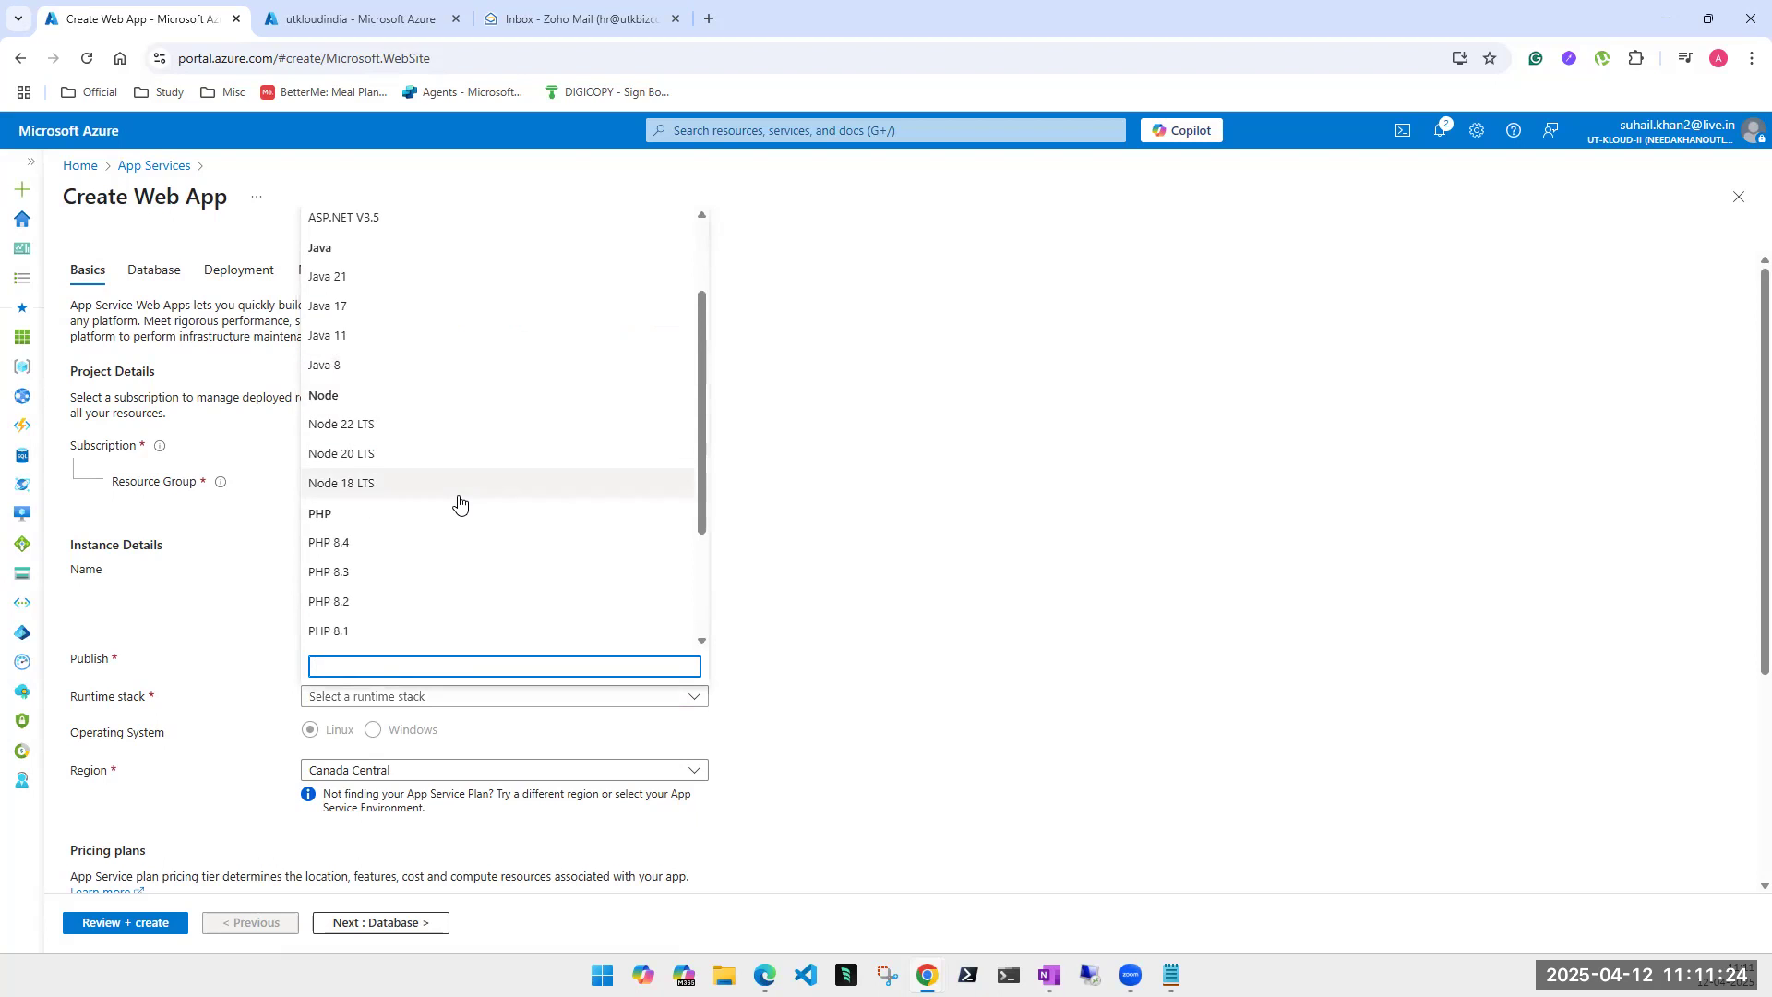
click(387, 515)
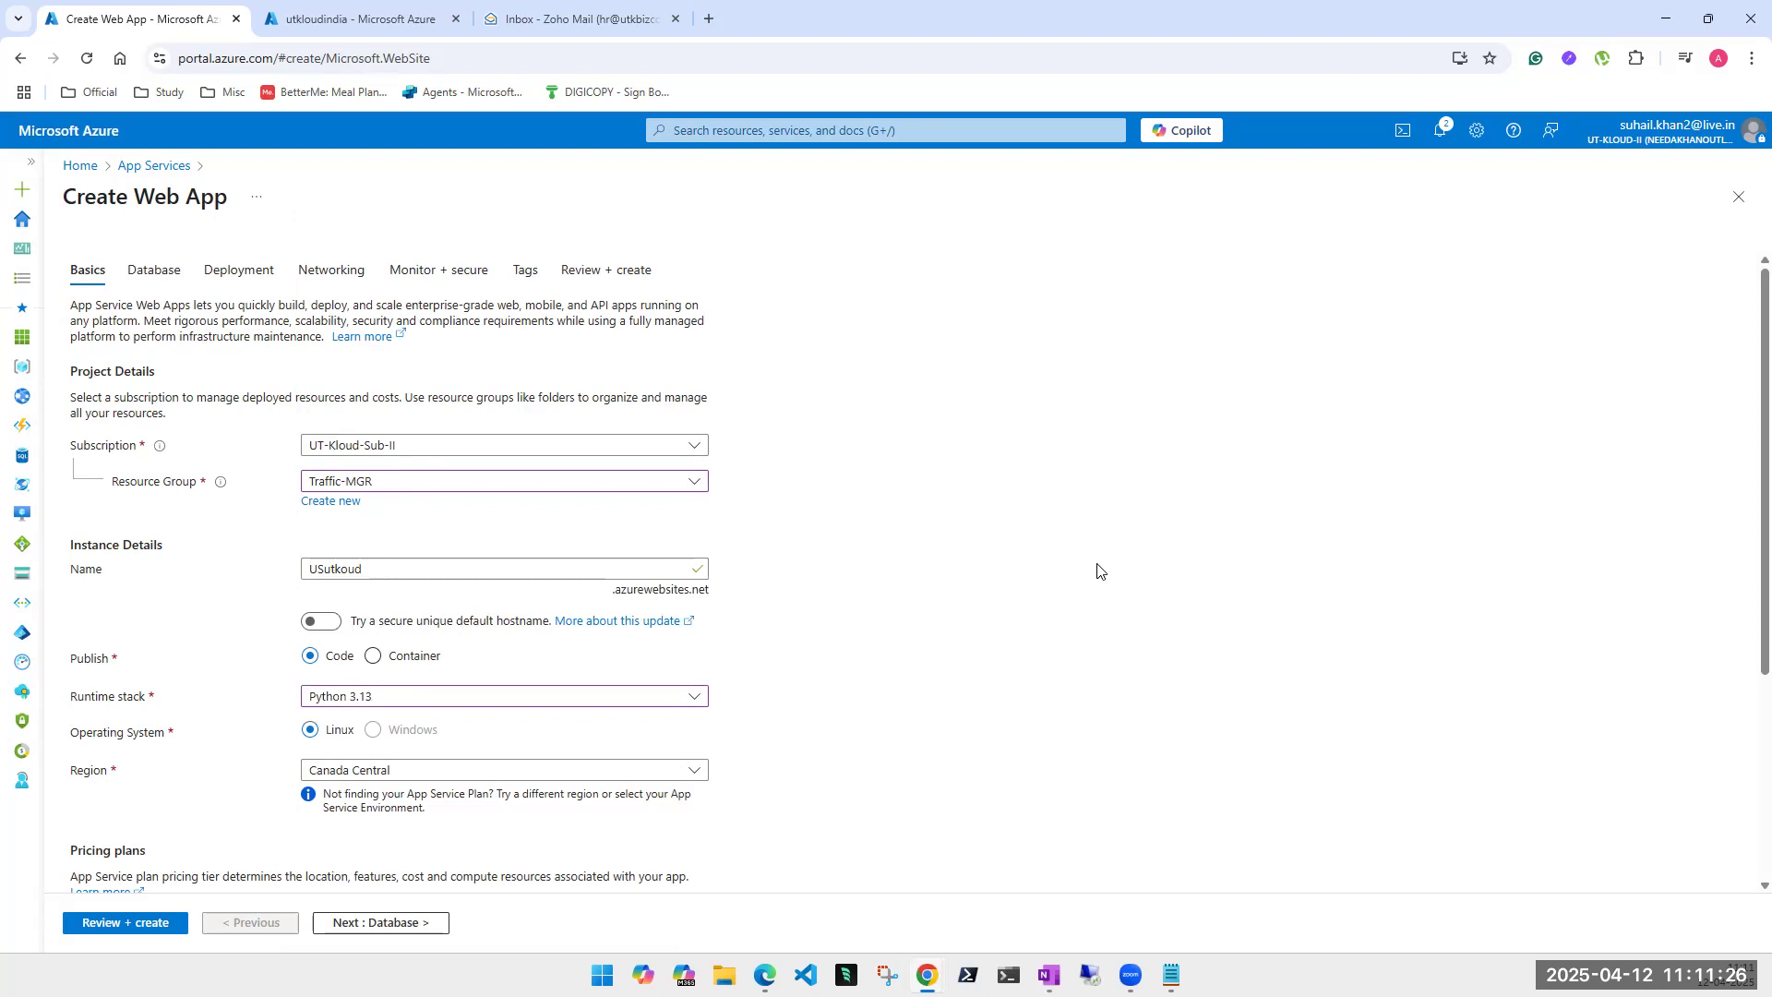
scroll(1099, 568, down, 3)
click(476, 619)
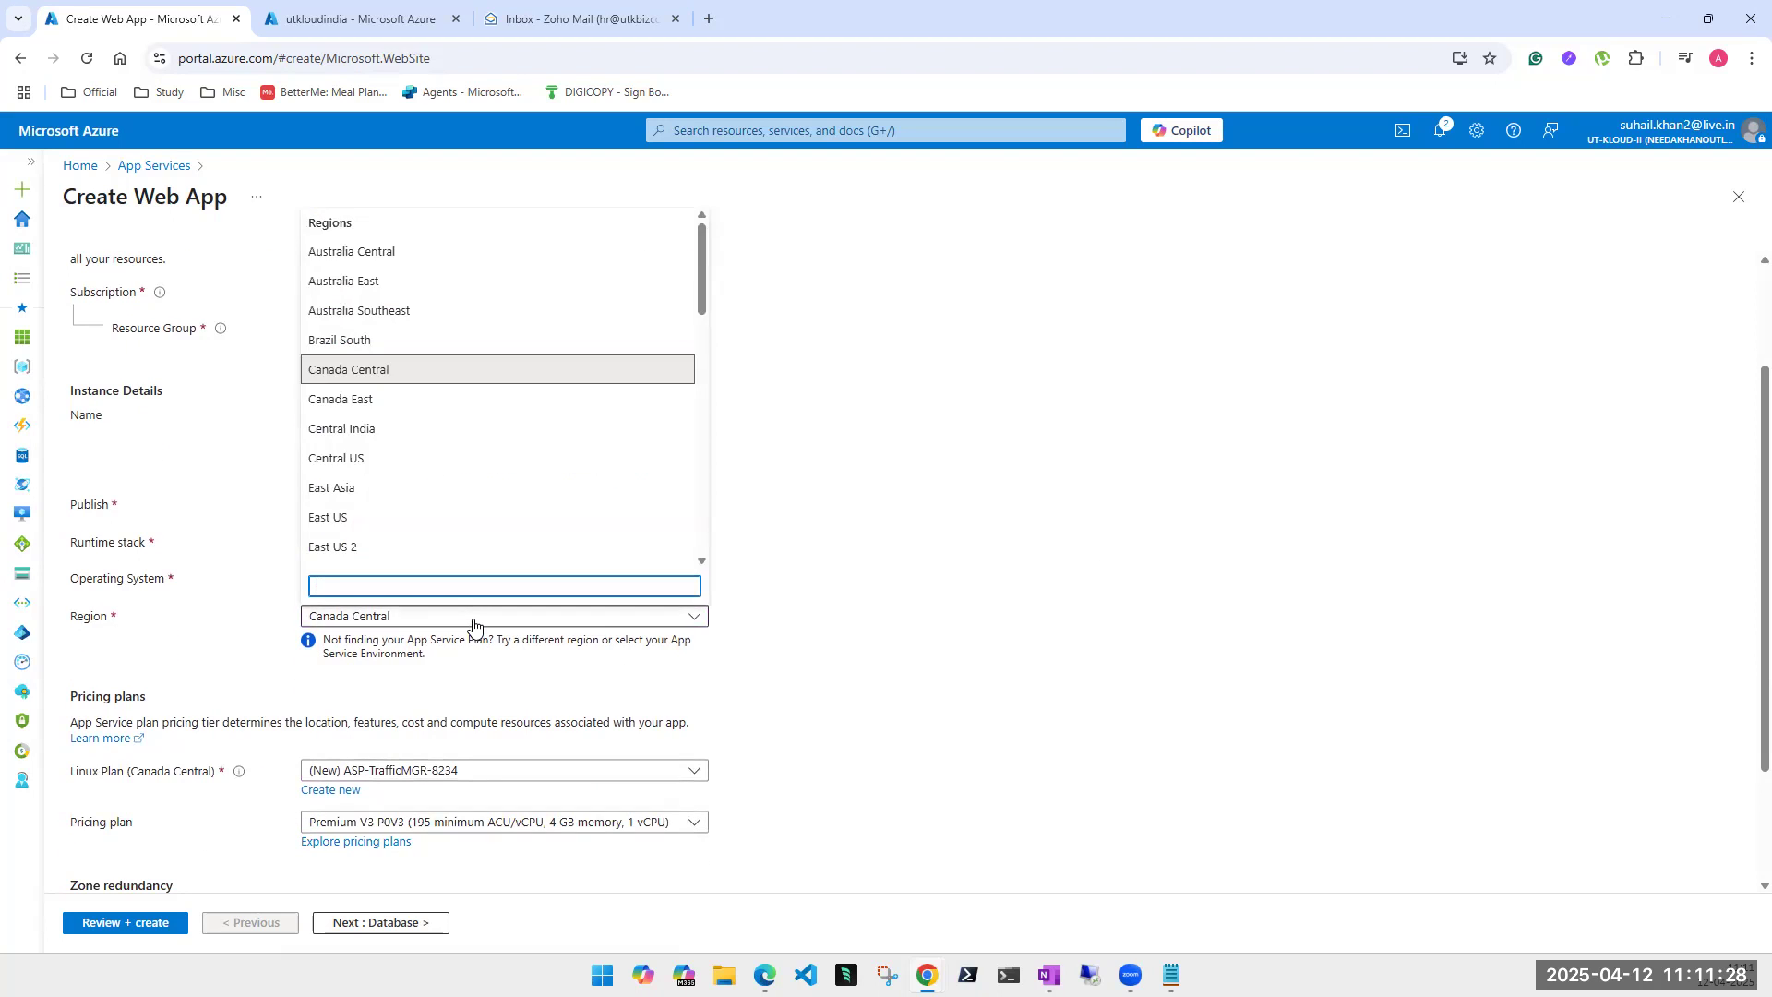
click(383, 517)
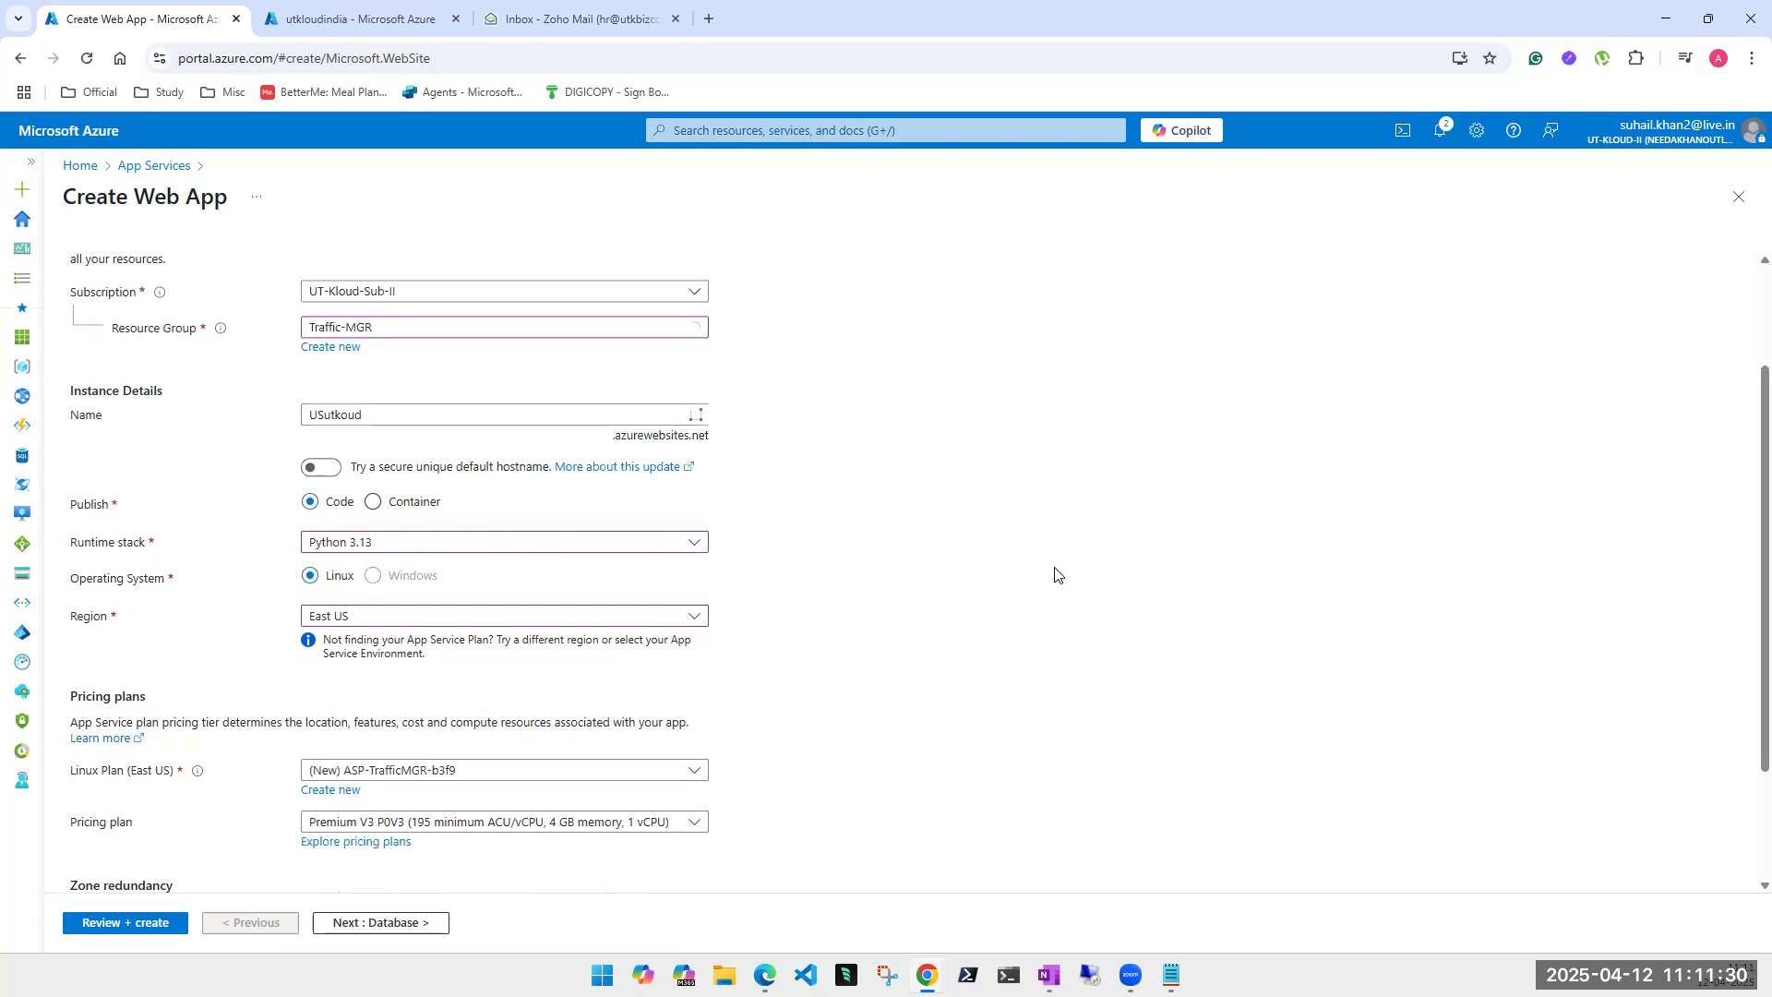
scroll(716, 721, down, 2)
scroll(715, 723, down, 1)
scroll(407, 788, up, 1)
scroll(811, 795, down, 1)
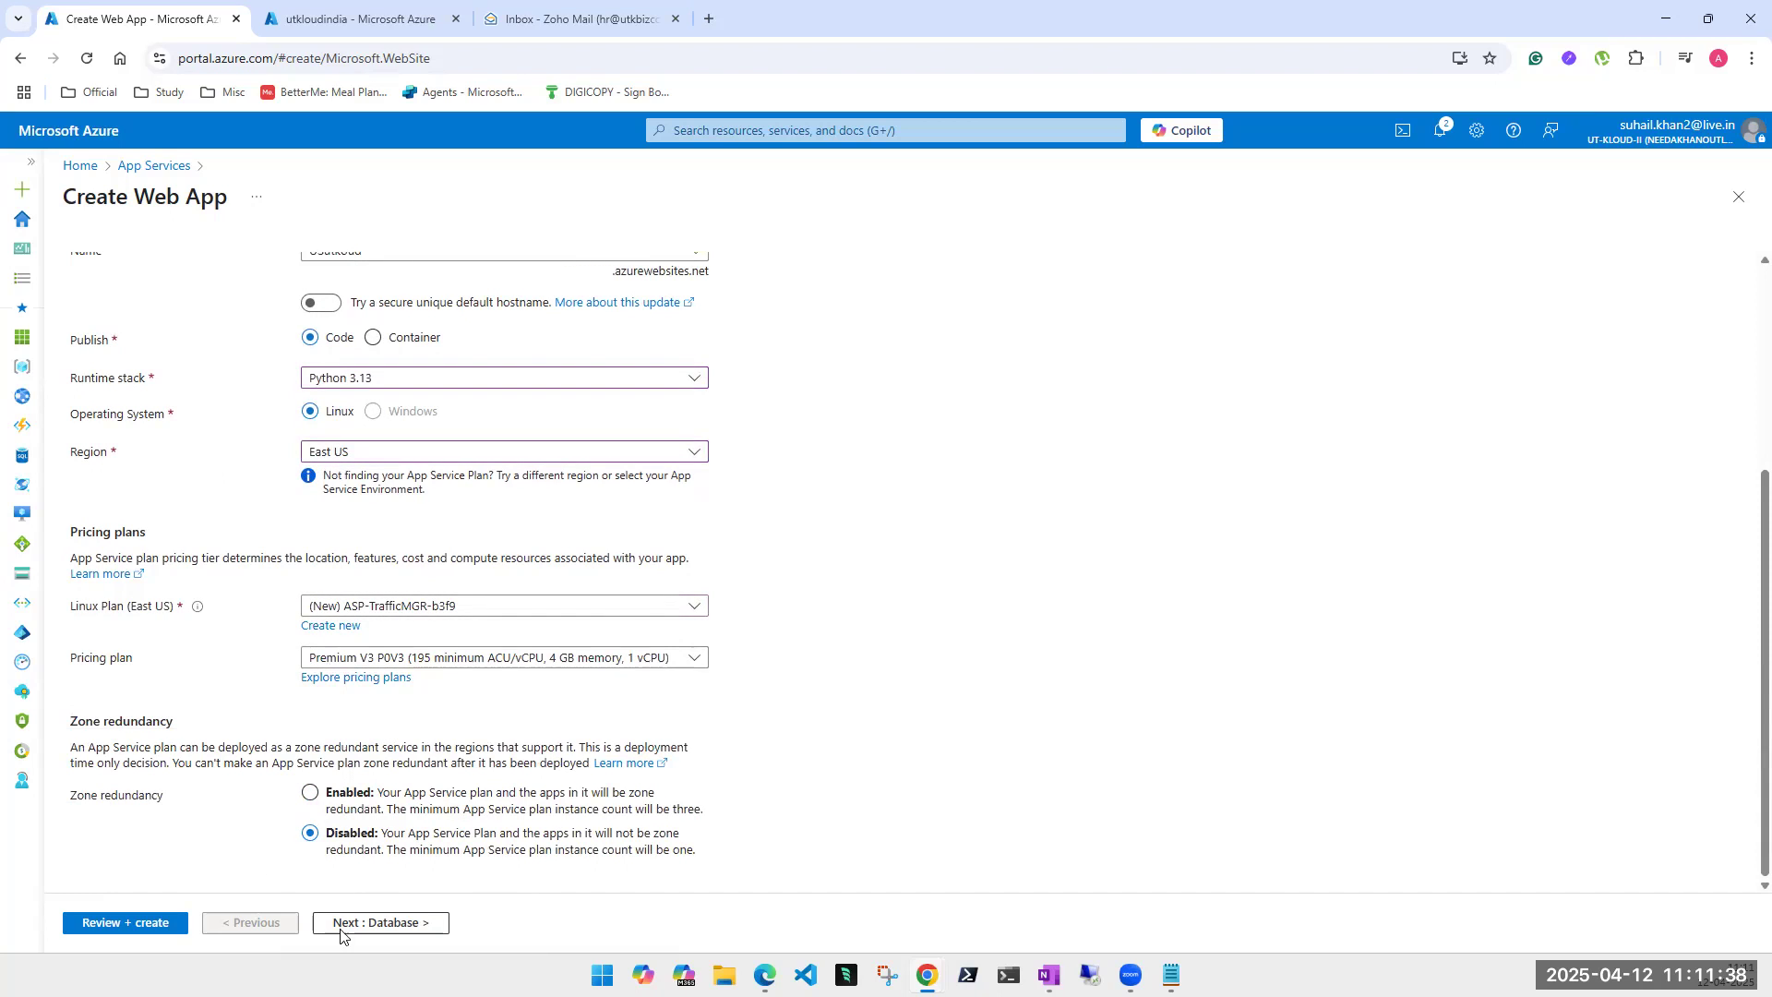
- Advance USutkoud through Database, Deployment and Networking to Review + create, then submit it
click(376, 924)
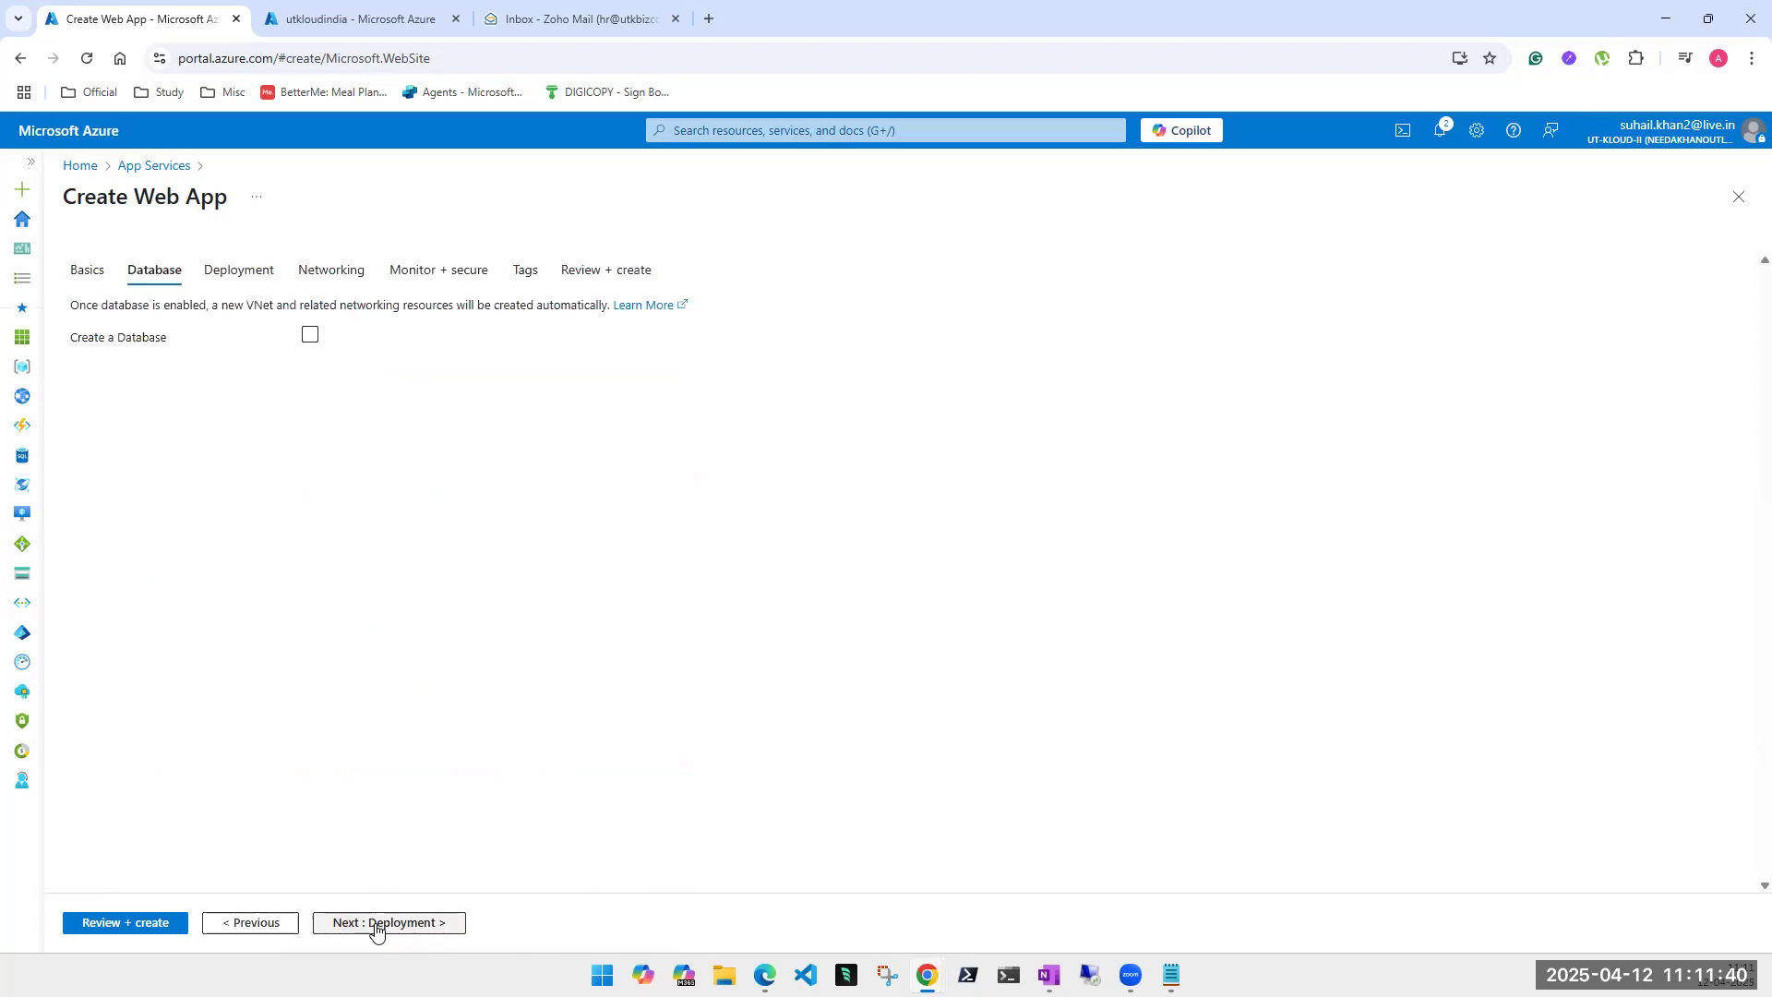
click(376, 924)
click(376, 924)
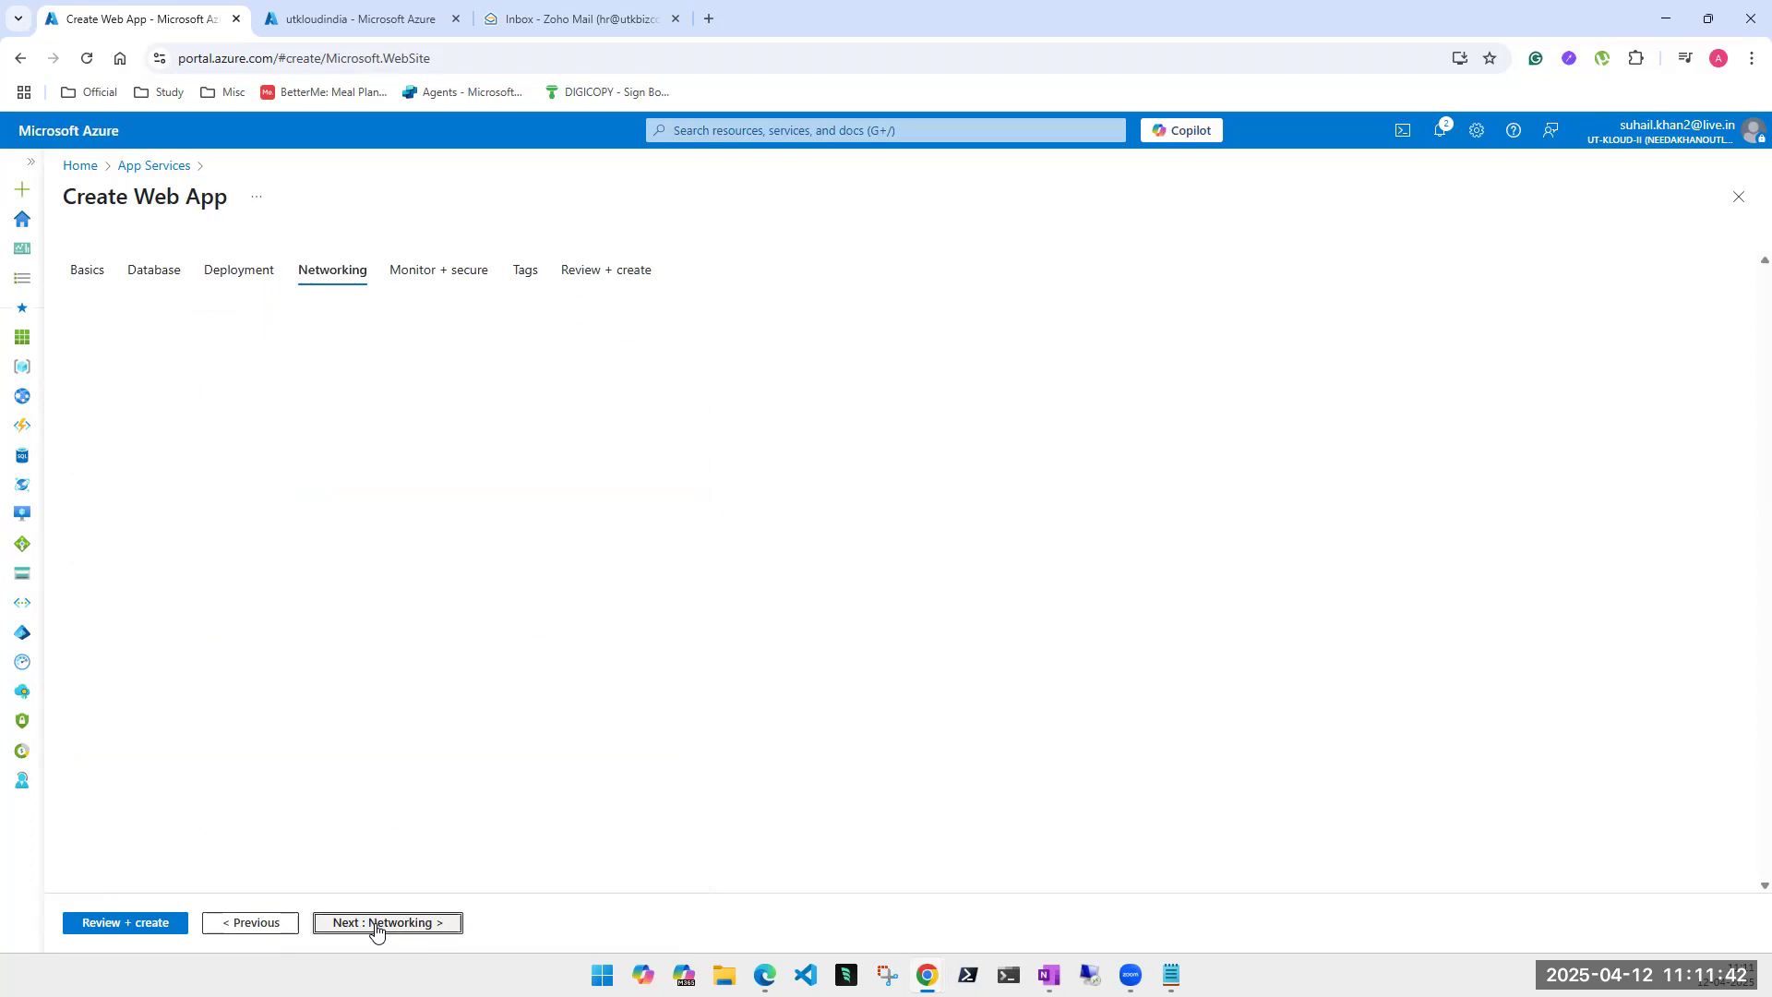
click(128, 924)
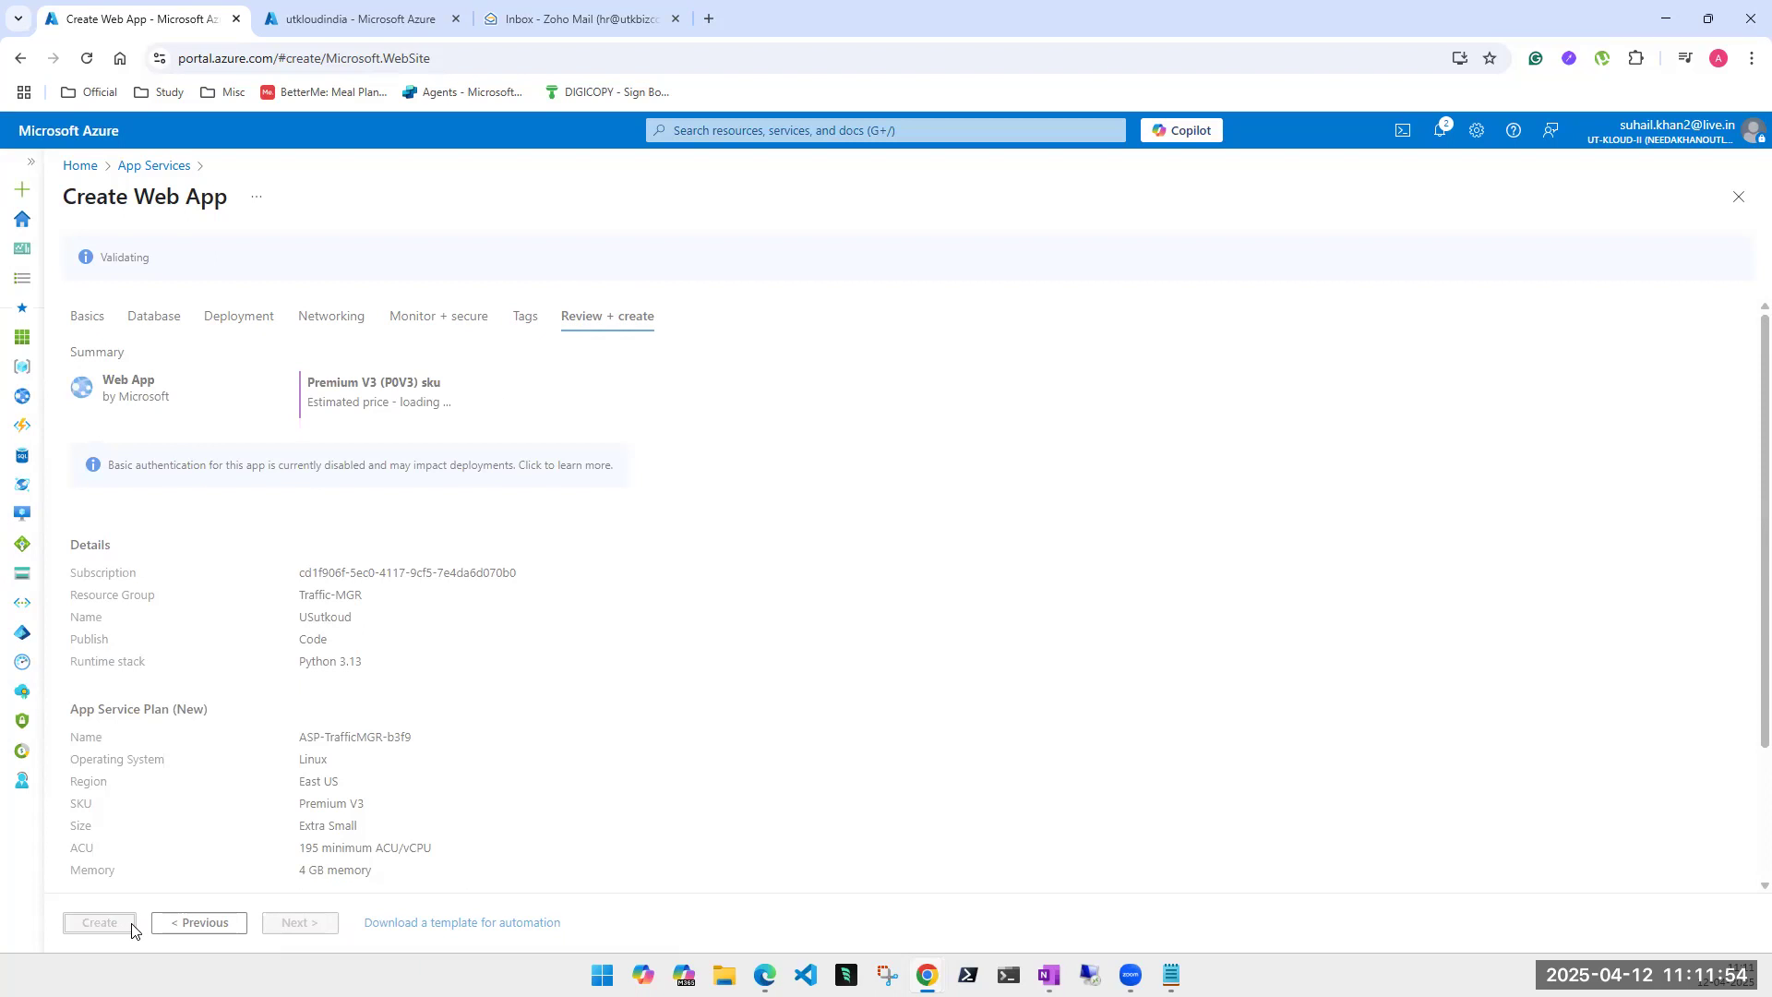
click(92, 921)
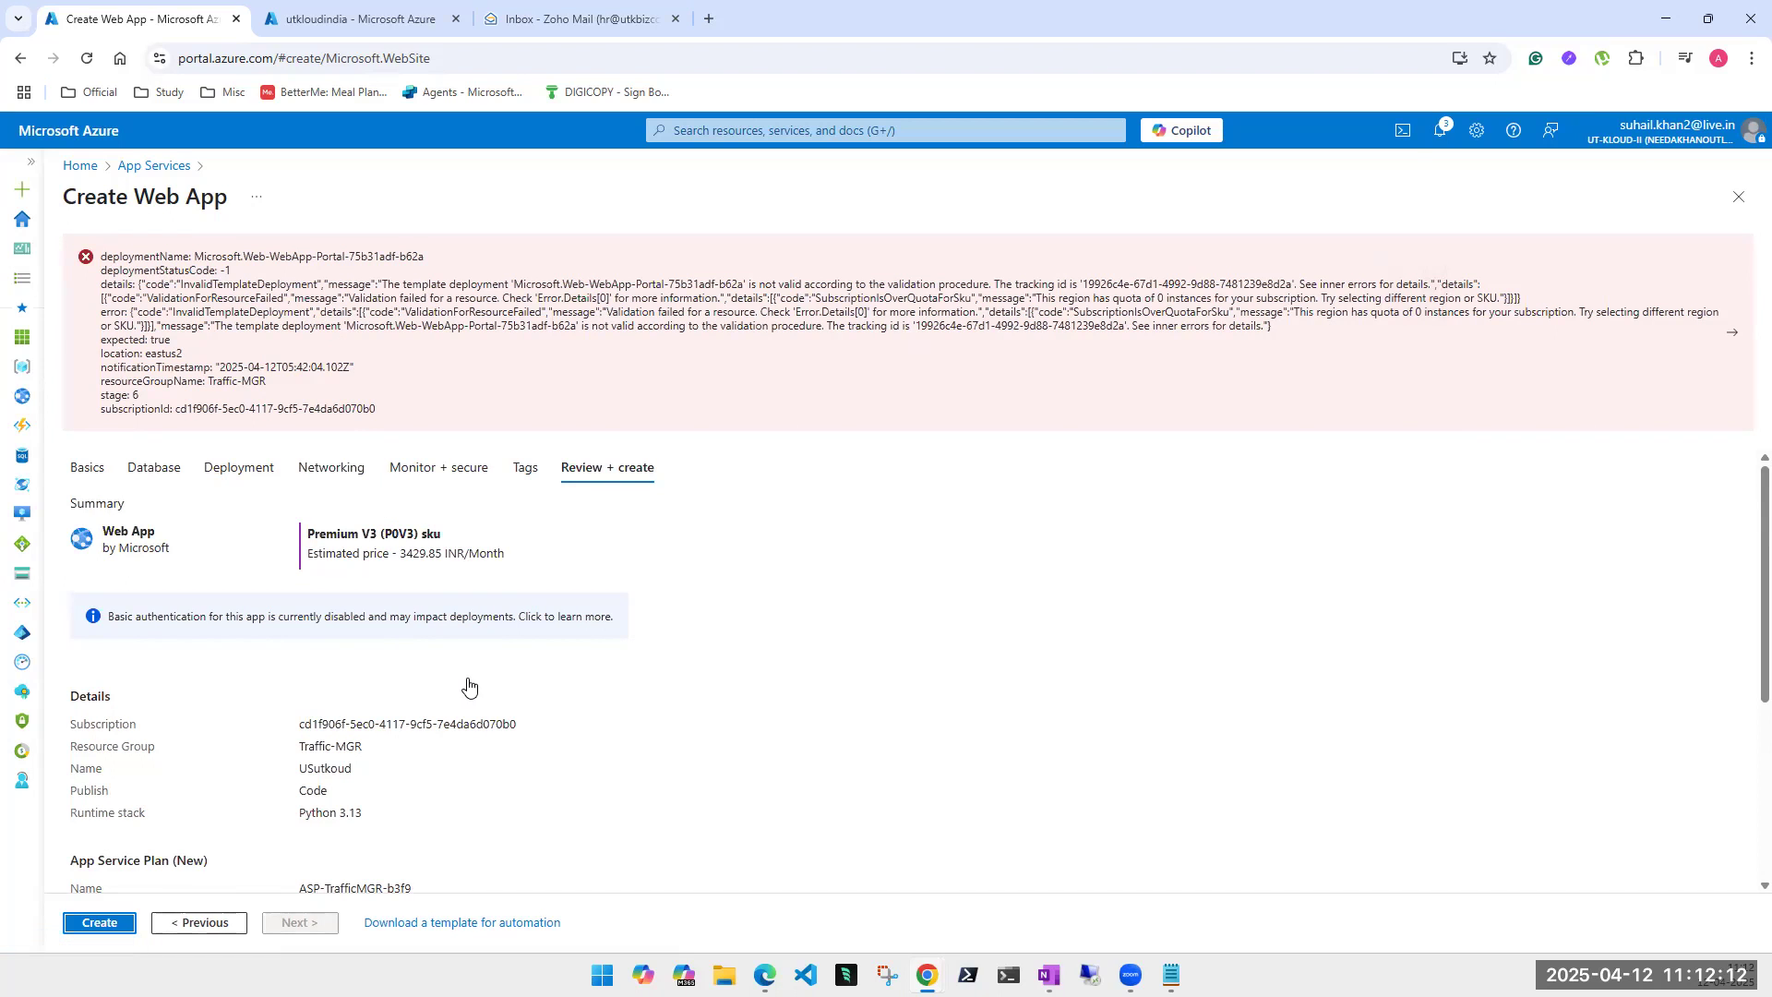
- Go back to the USutkoud Basics tab and review its settings
scroll(623, 726, down, 4)
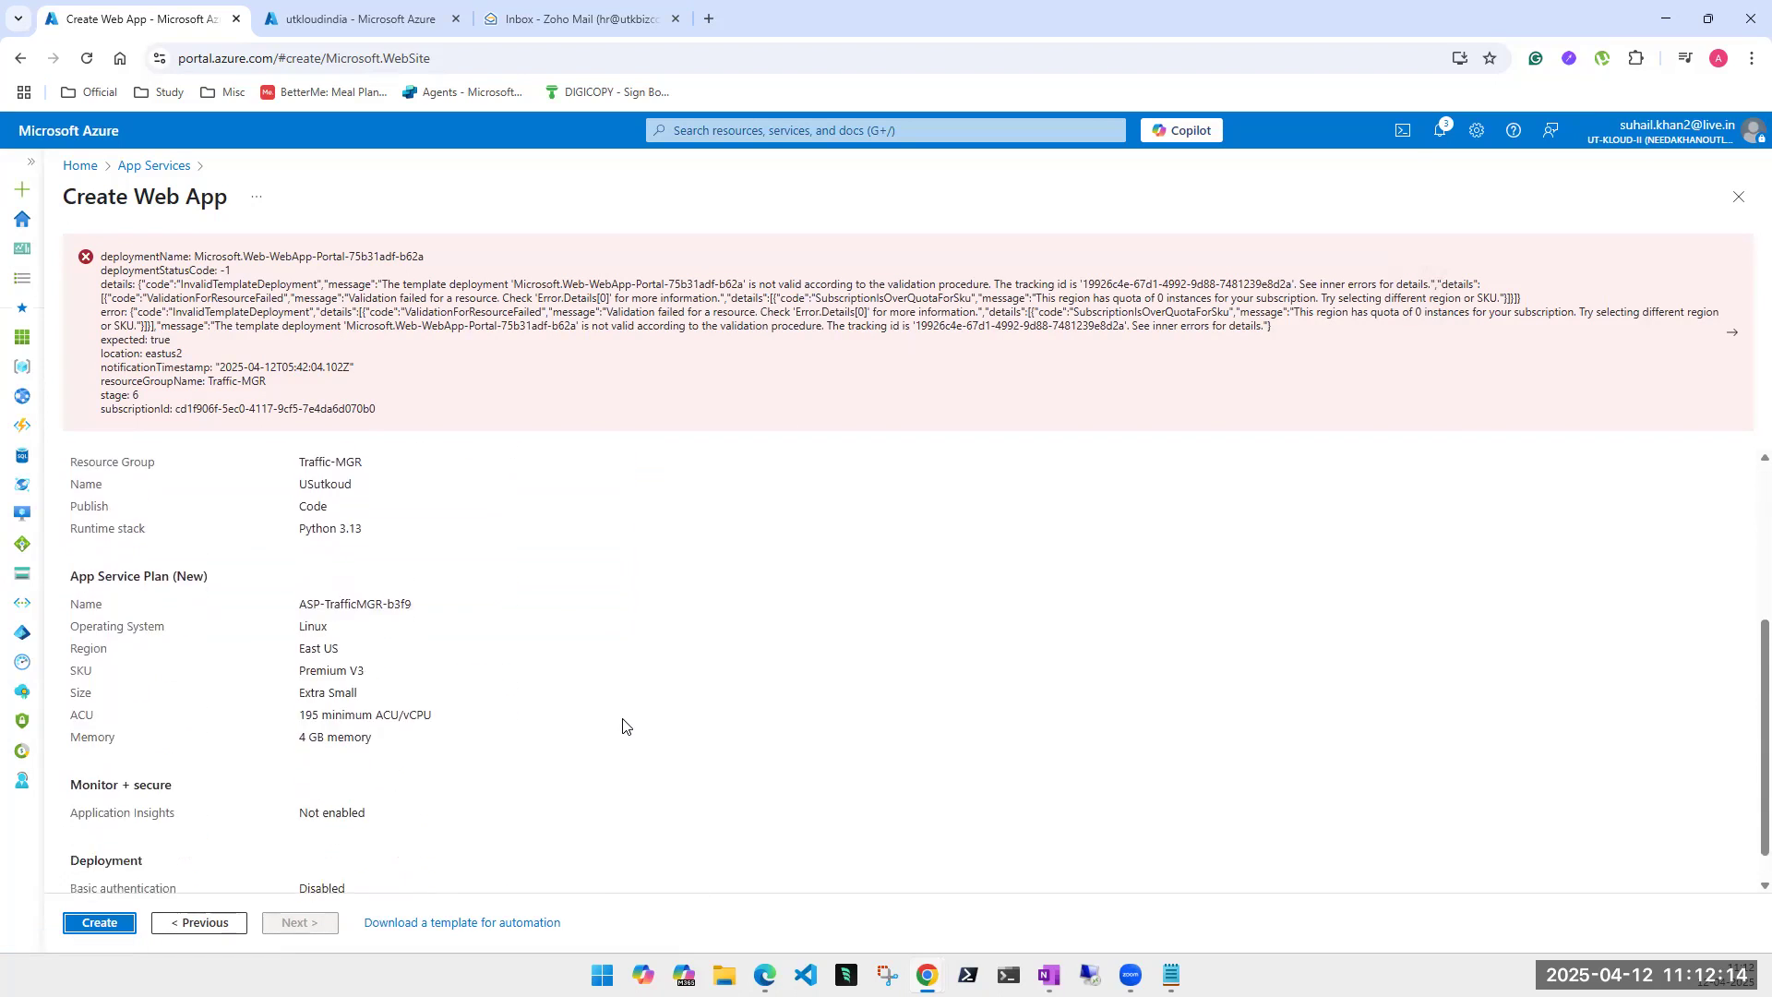
scroll(623, 725, up, 10)
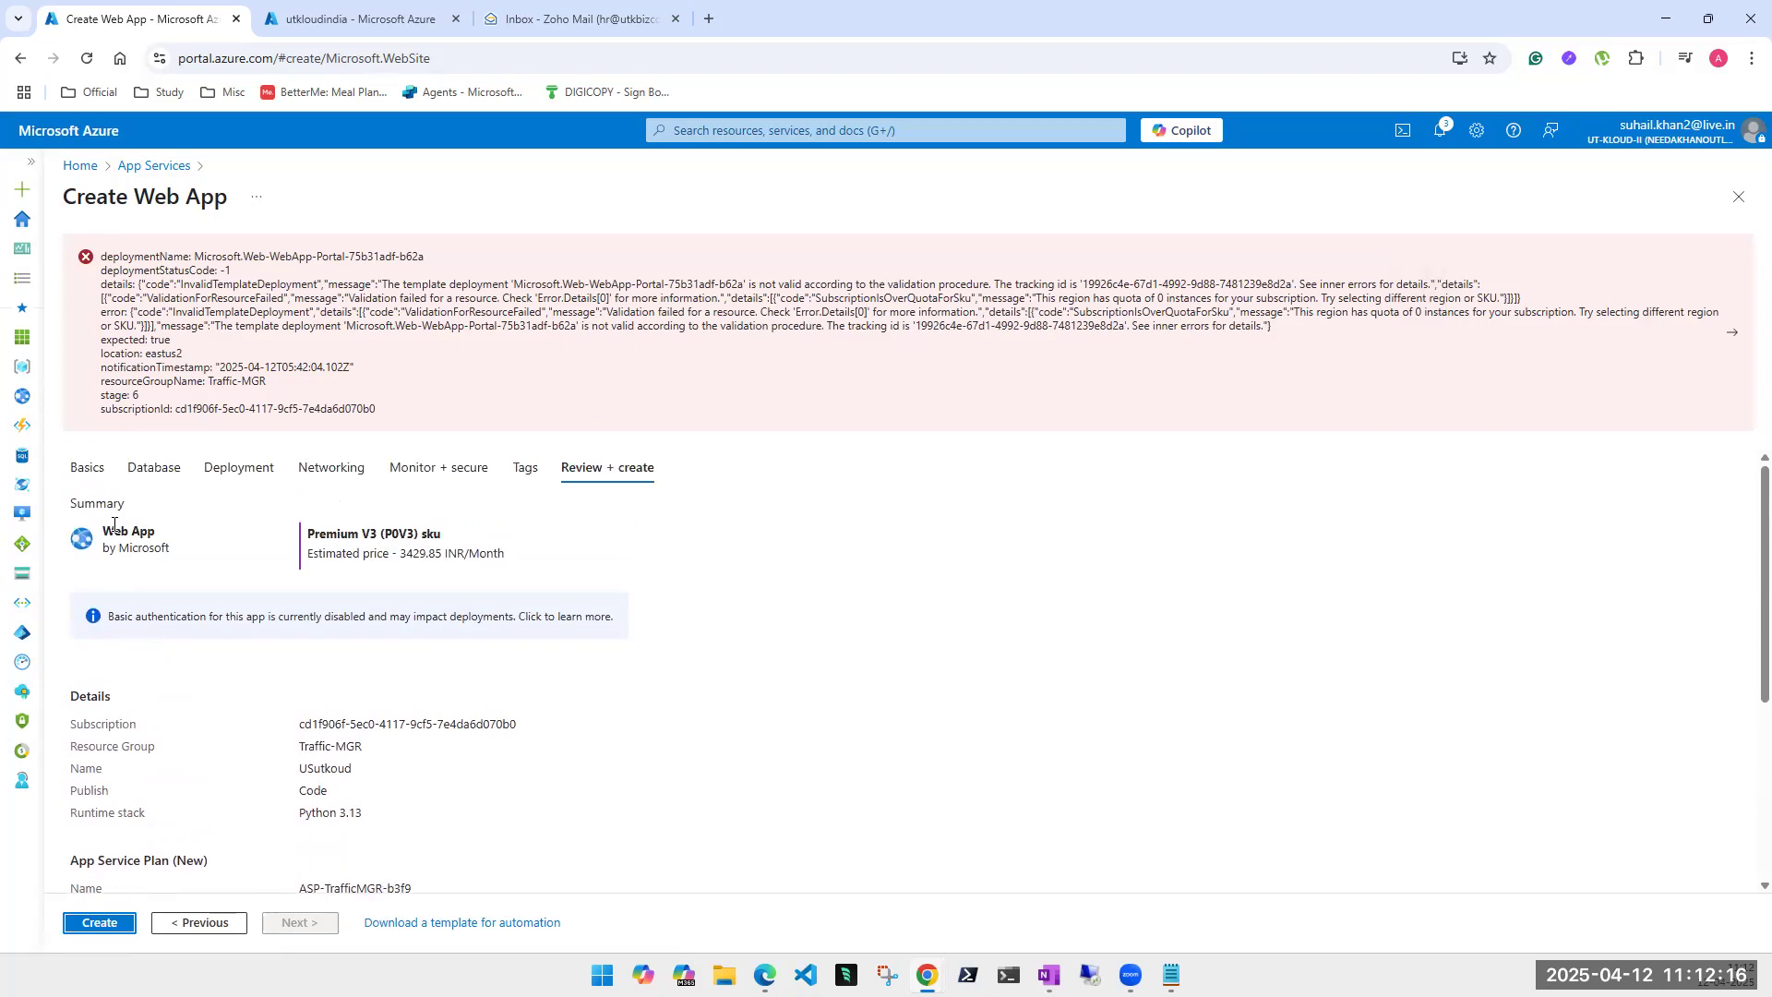
click(91, 469)
scroll(834, 614, down, 1)
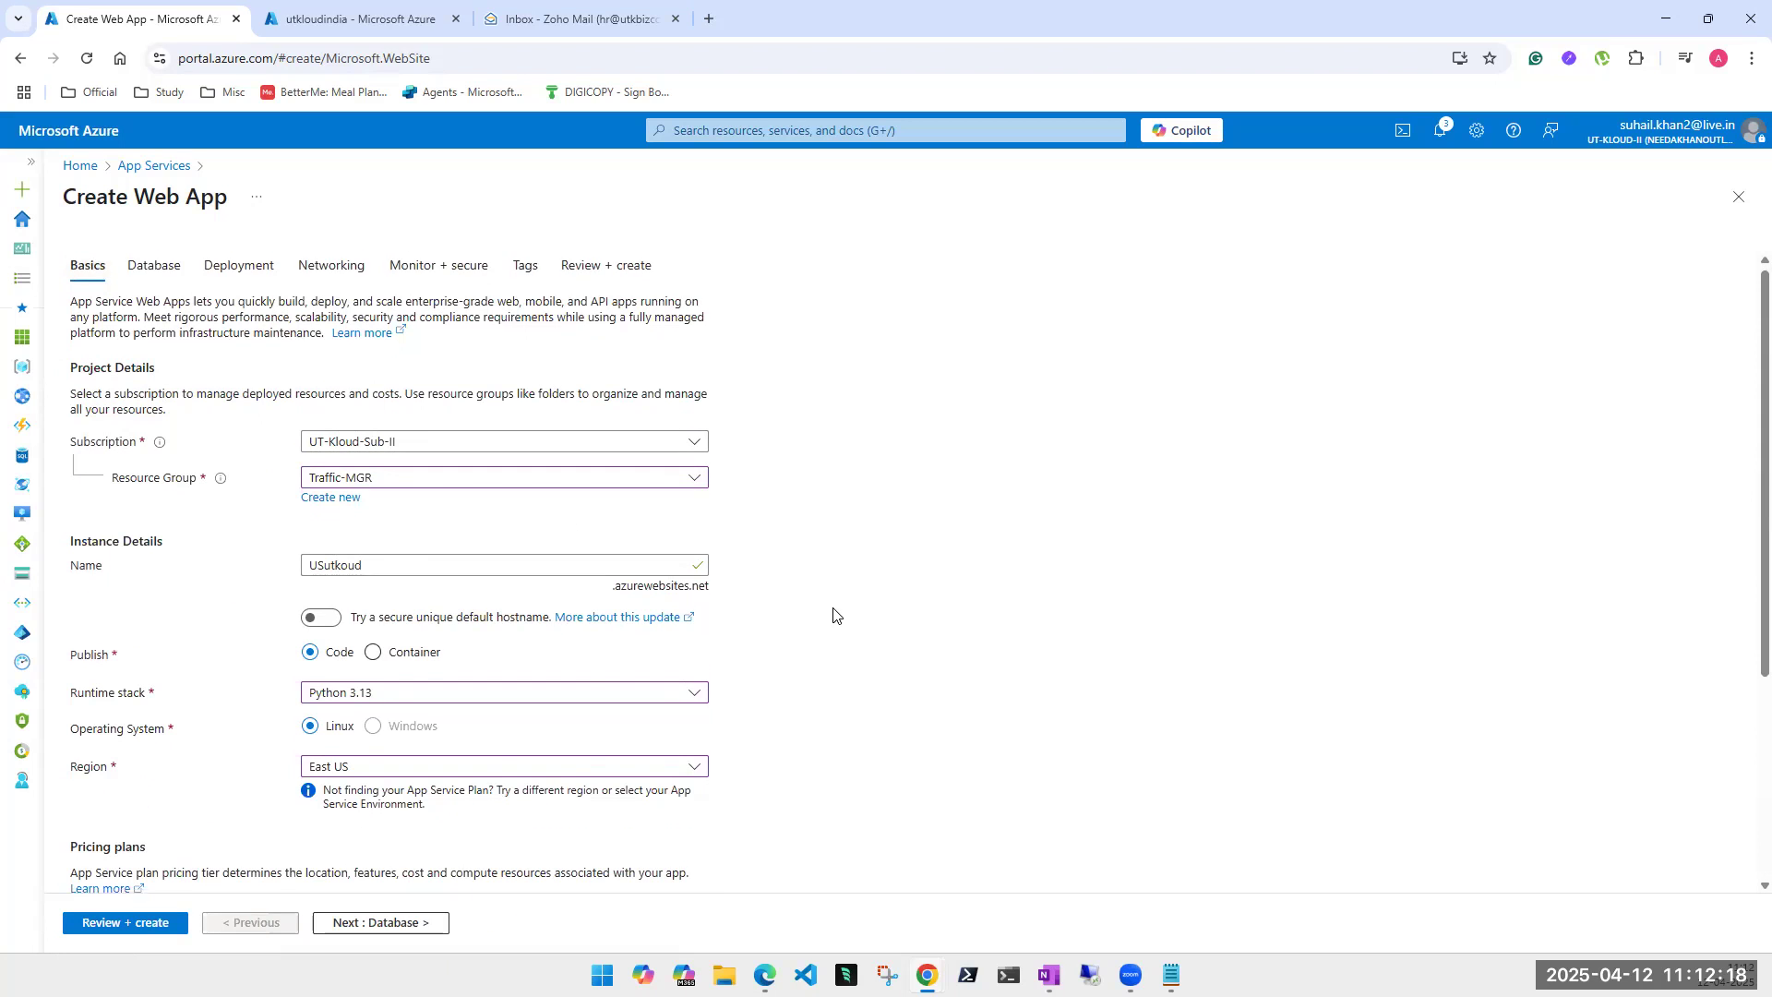
scroll(834, 614, down, 3)
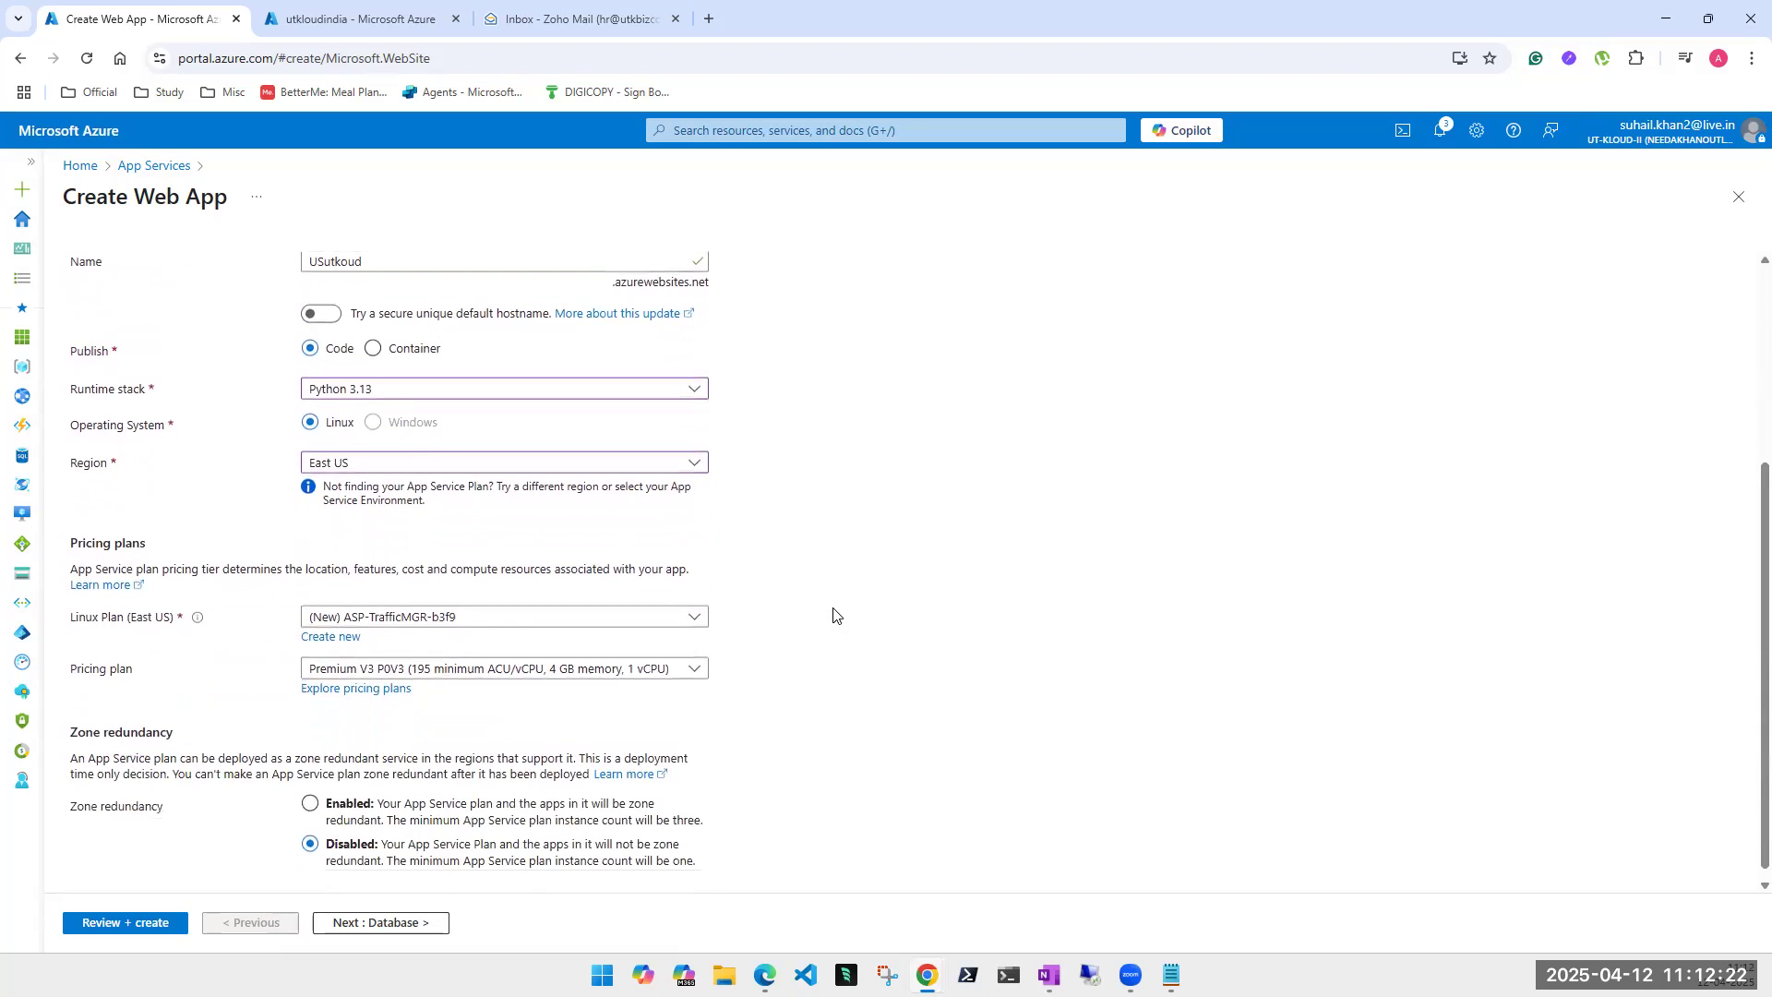
scroll(834, 614, up, 3)
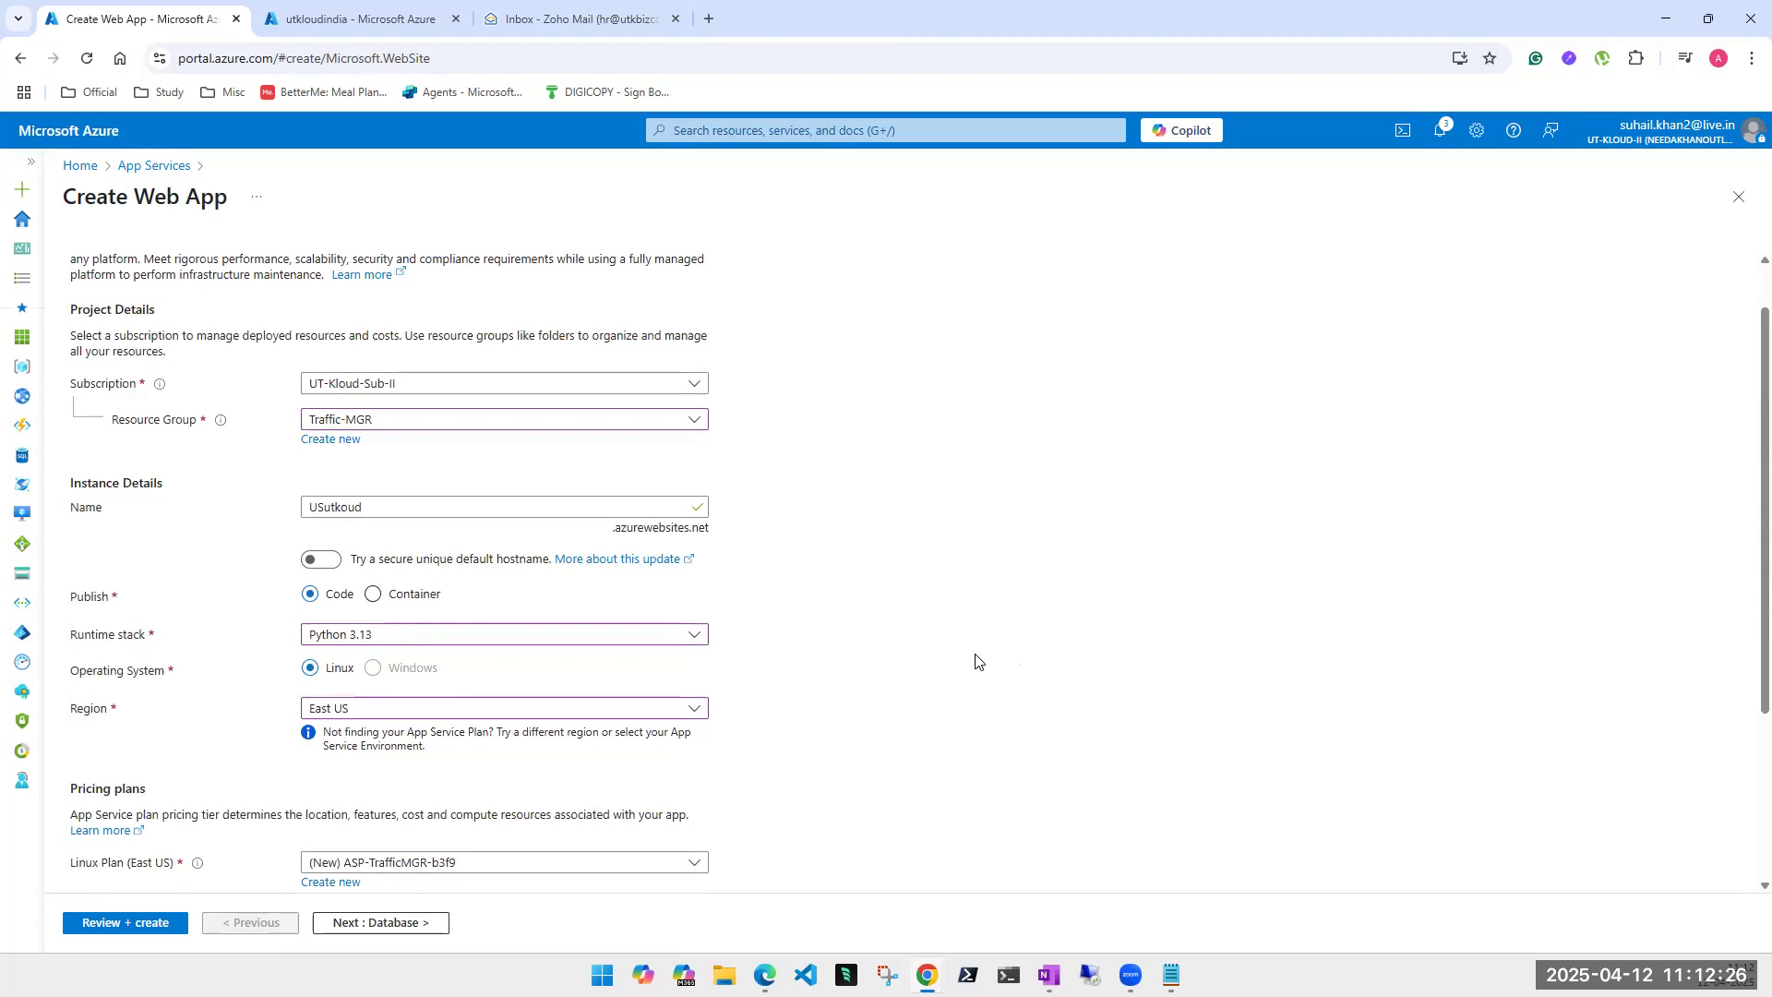
scroll(976, 662, up, 1)
scroll(975, 662, down, 5)
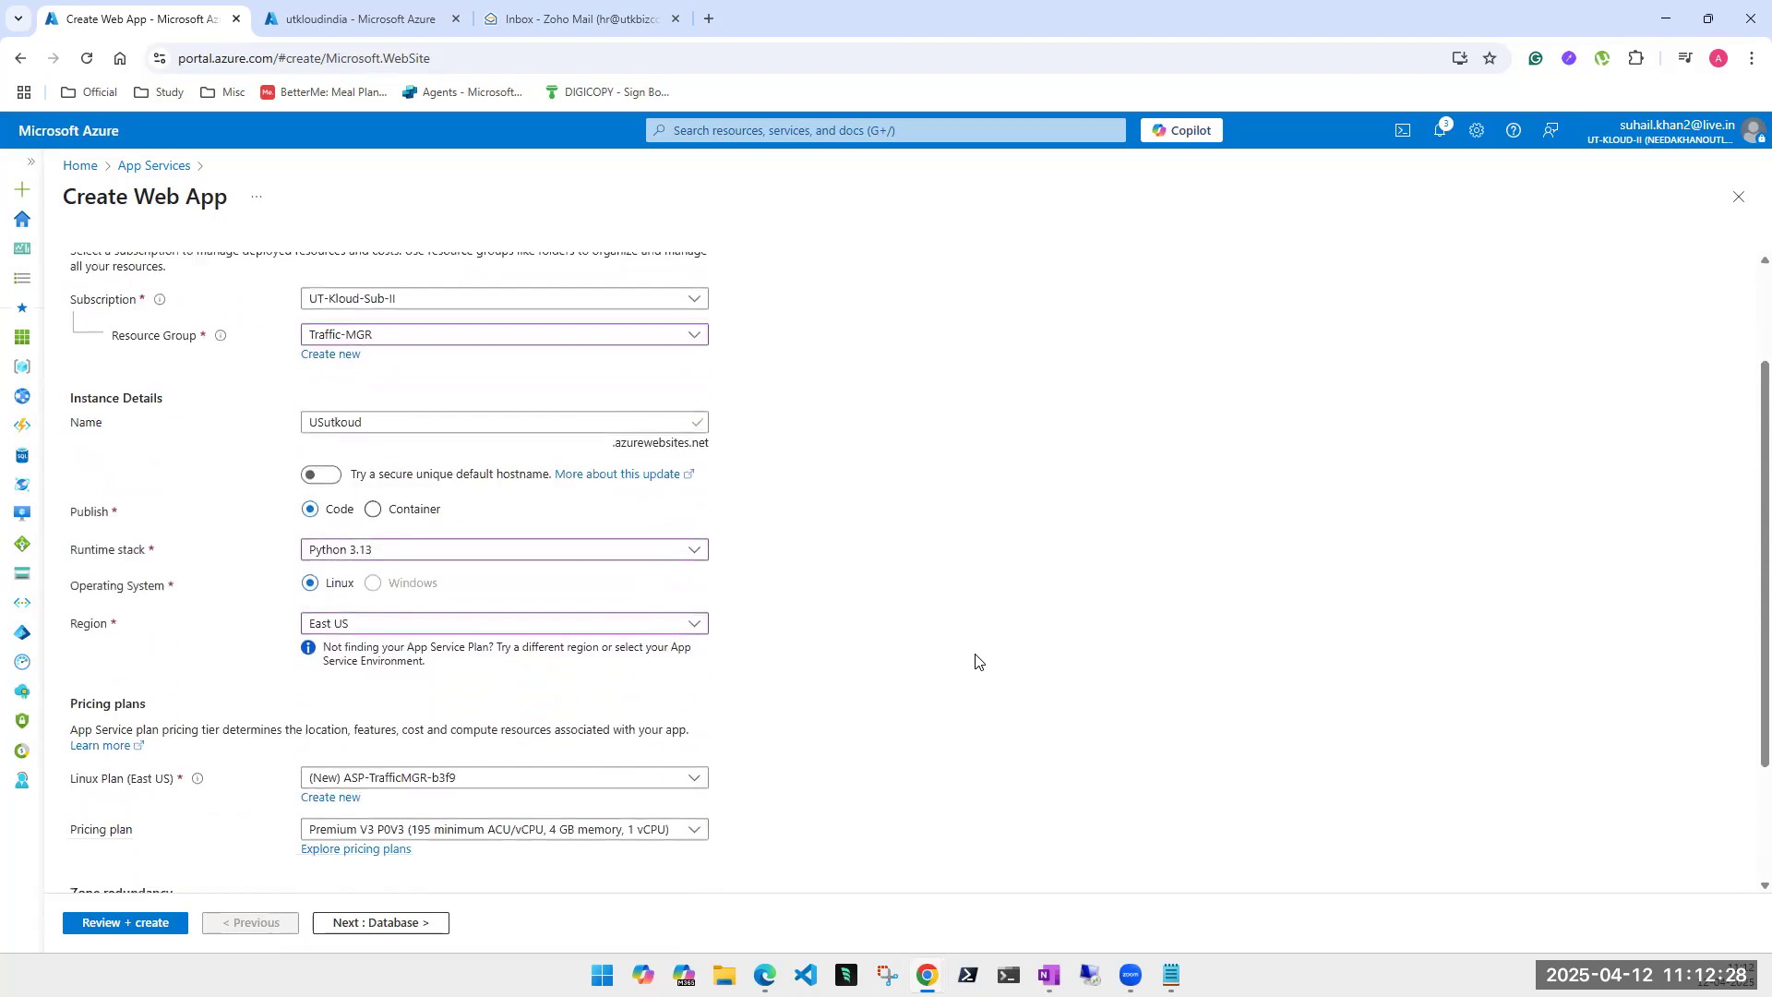
- Step through the Database, Deployment, Networking and Monitoring tabs of the form
click(394, 922)
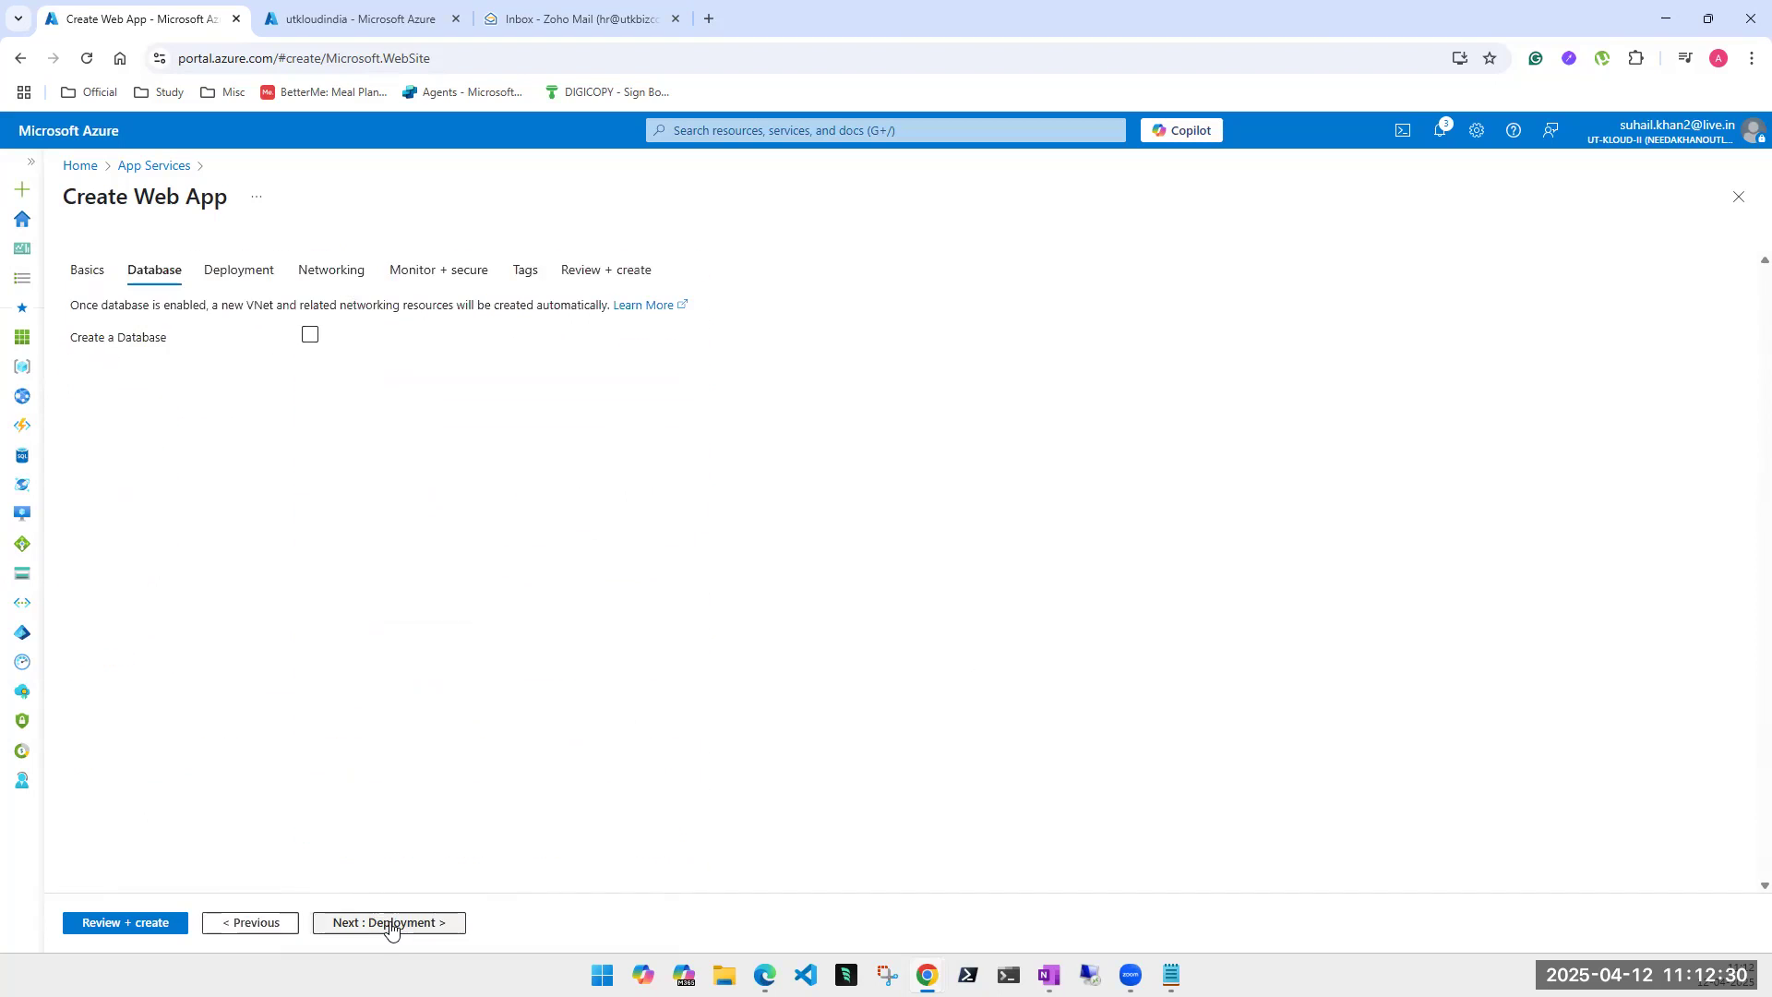
click(231, 277)
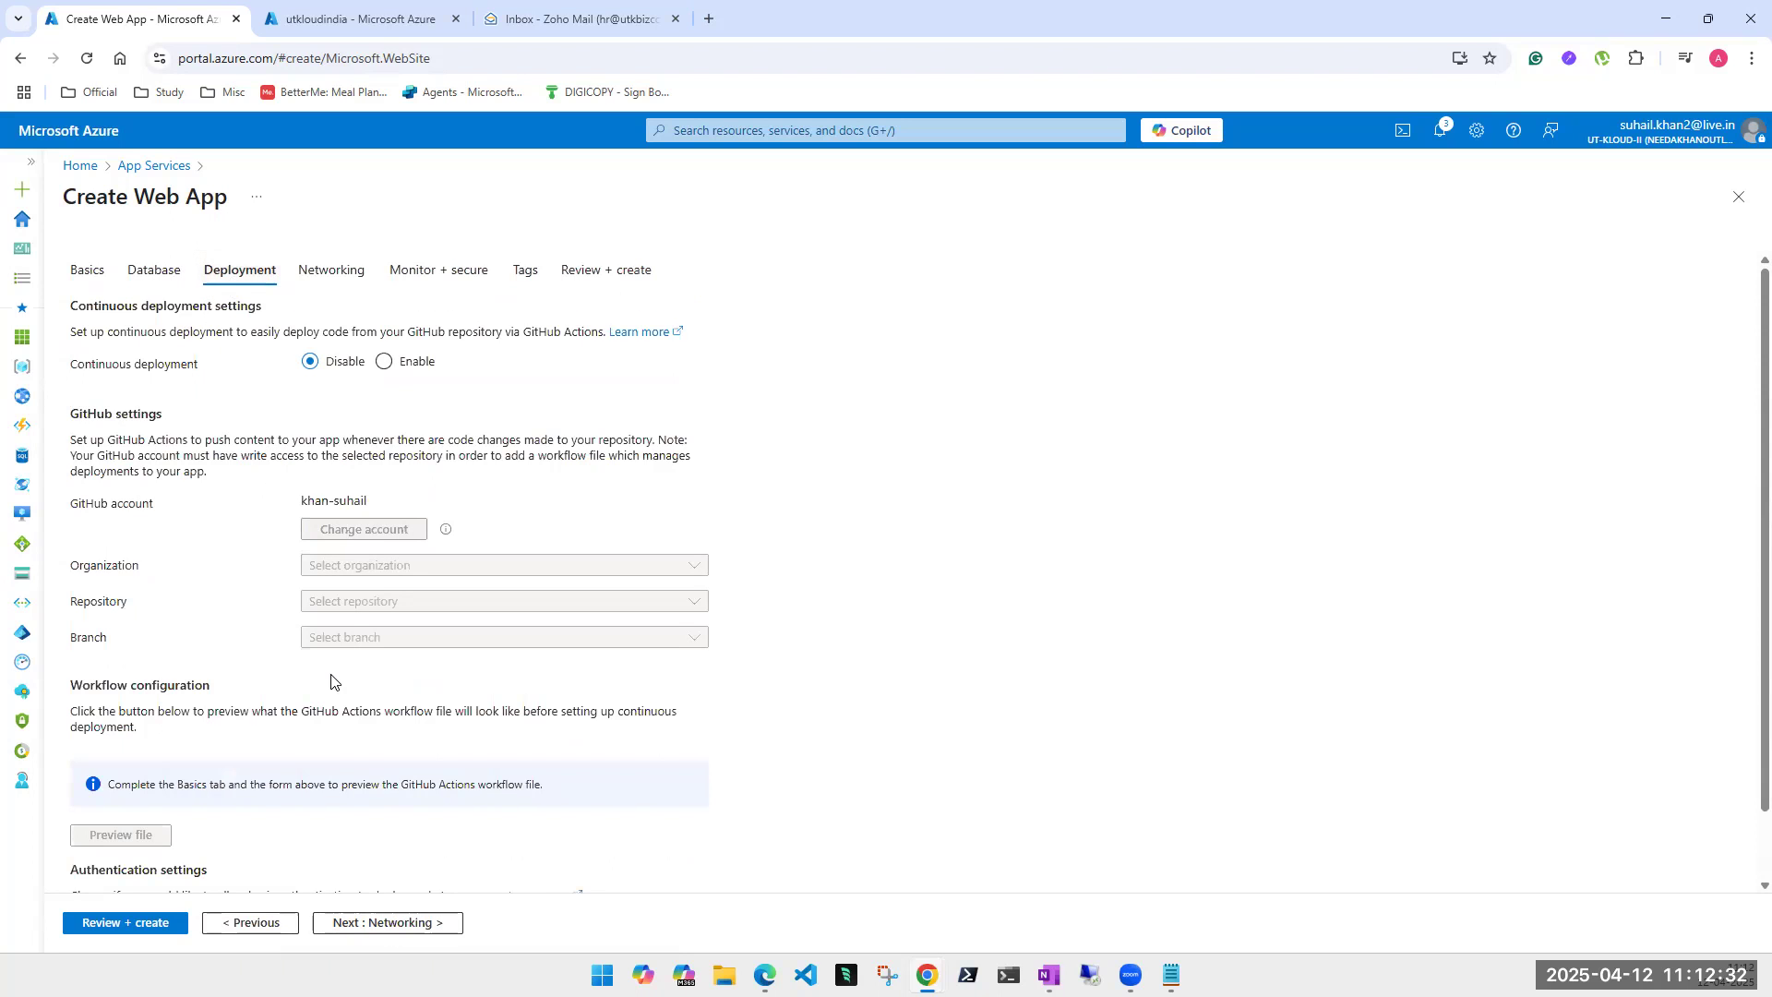
scroll(328, 674, down, 1)
scroll(332, 646, up, 1)
click(334, 277)
click(427, 282)
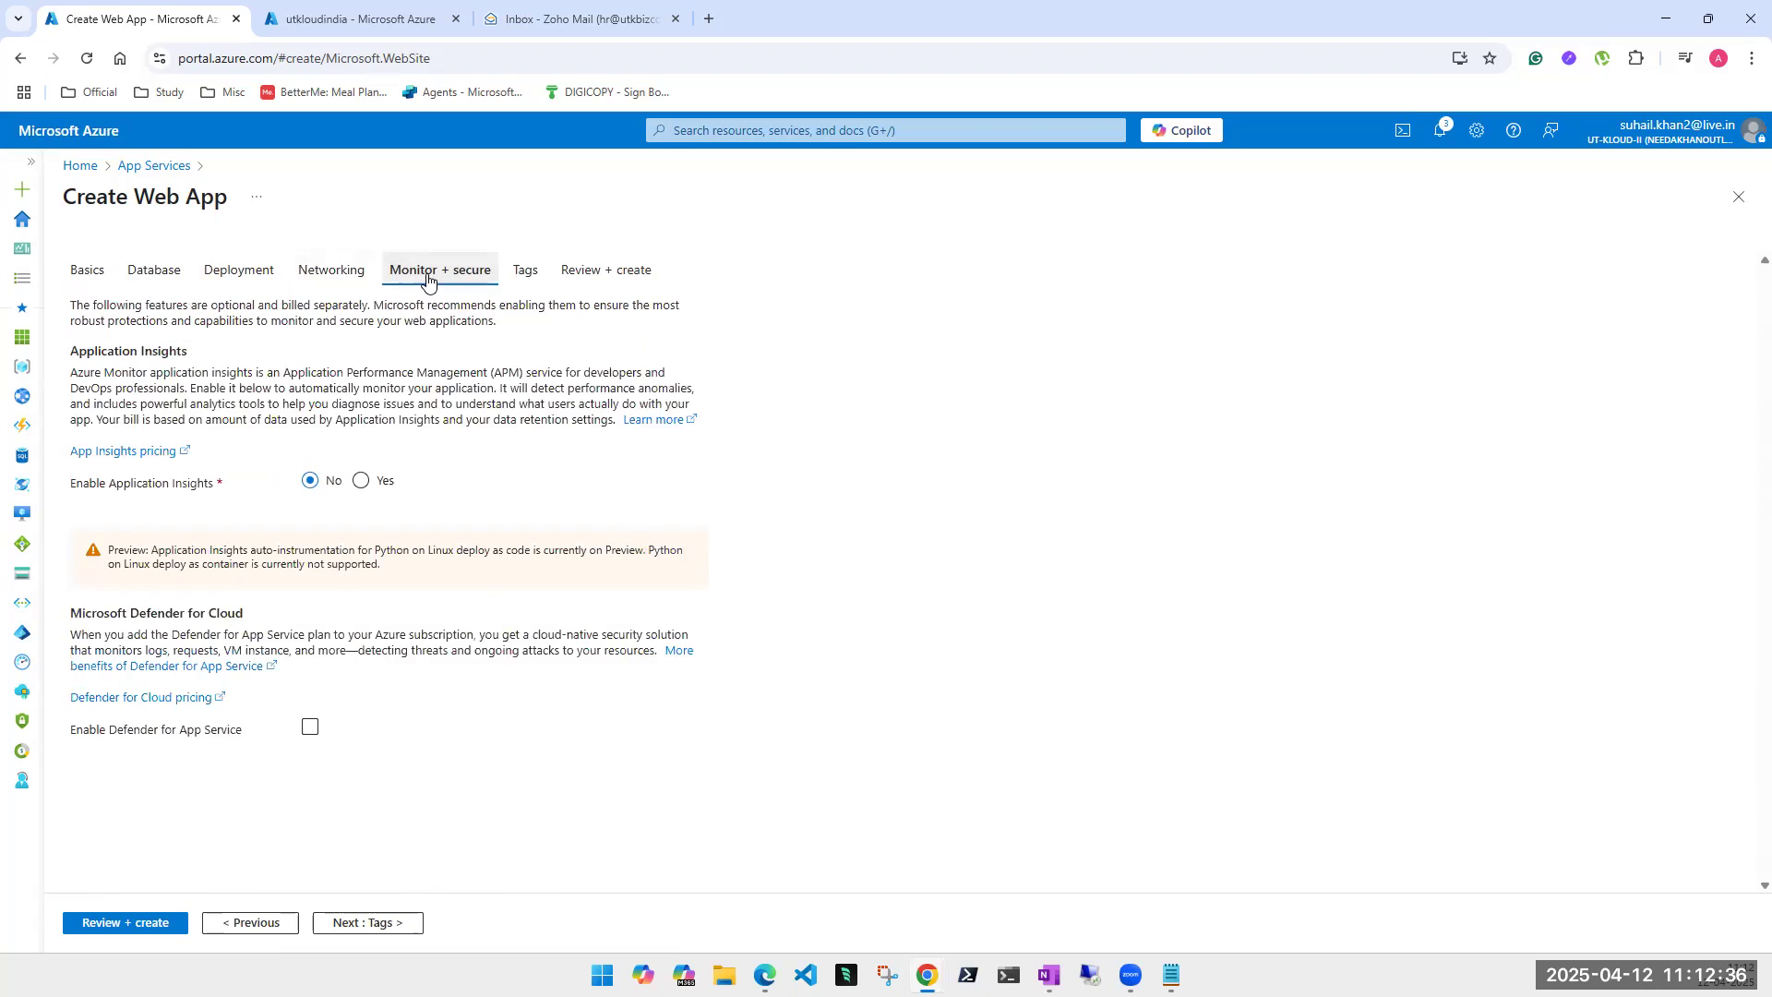
- Return to Basics and check the notifications reporting the failed validation
click(81, 277)
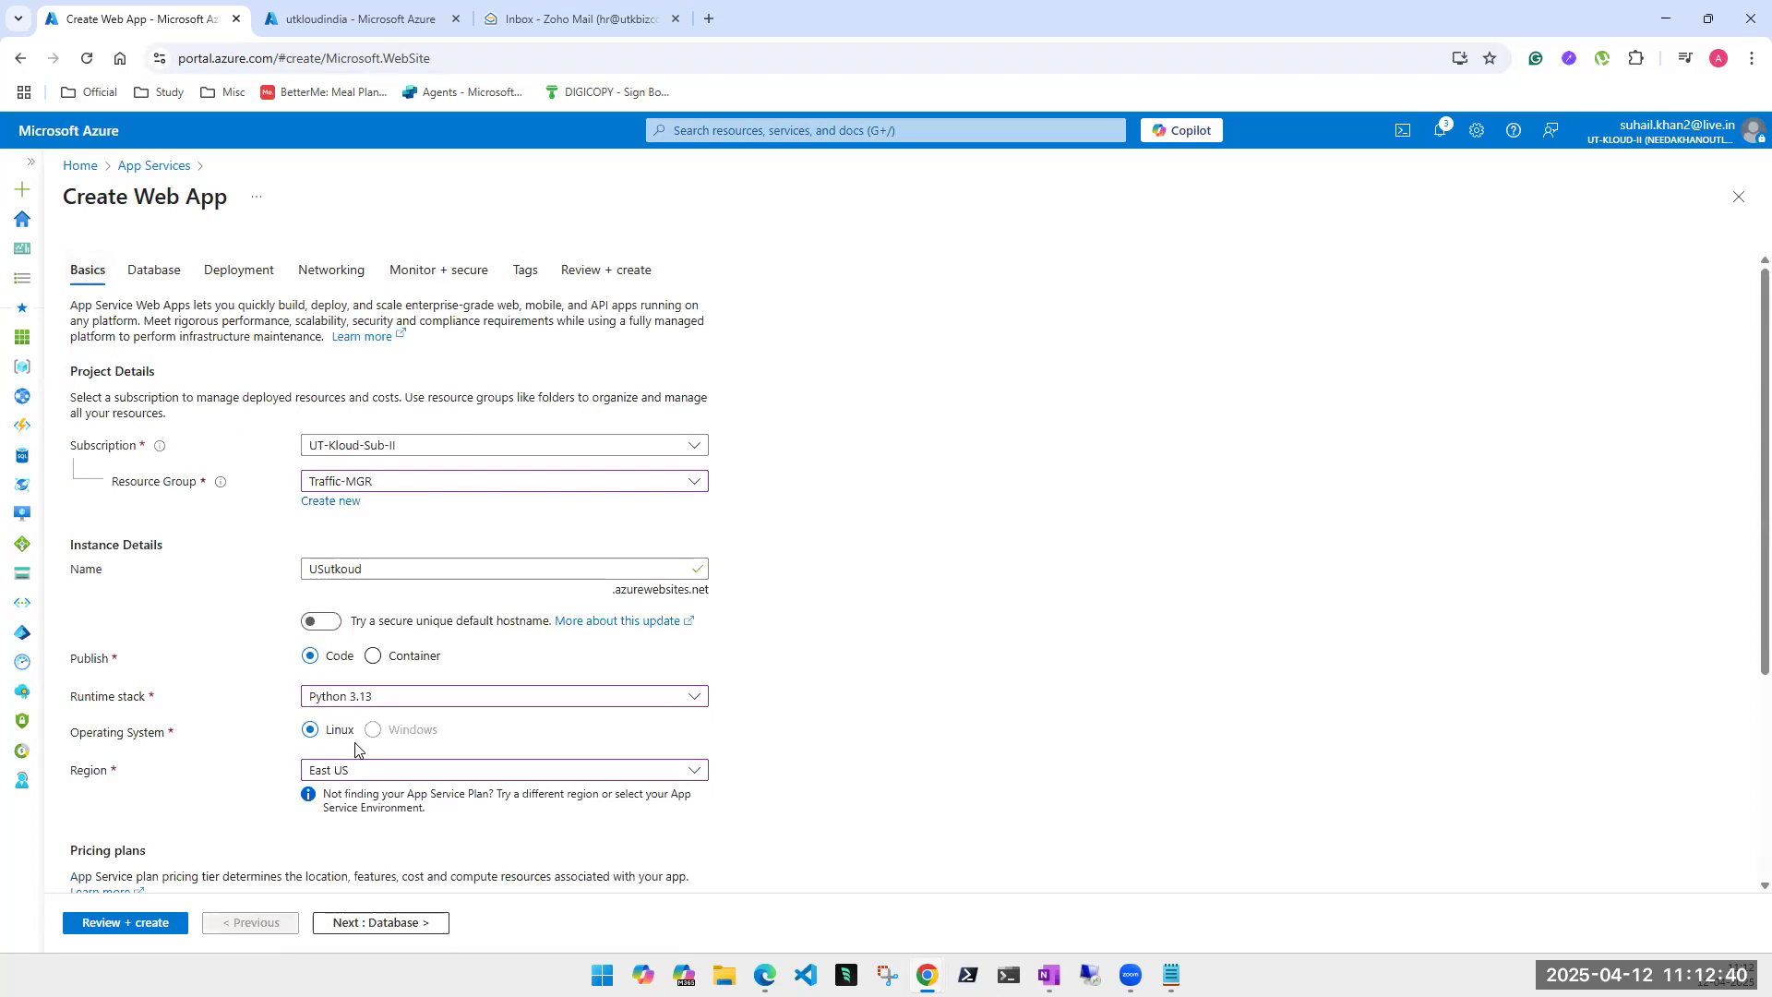
scroll(351, 739, down, 3)
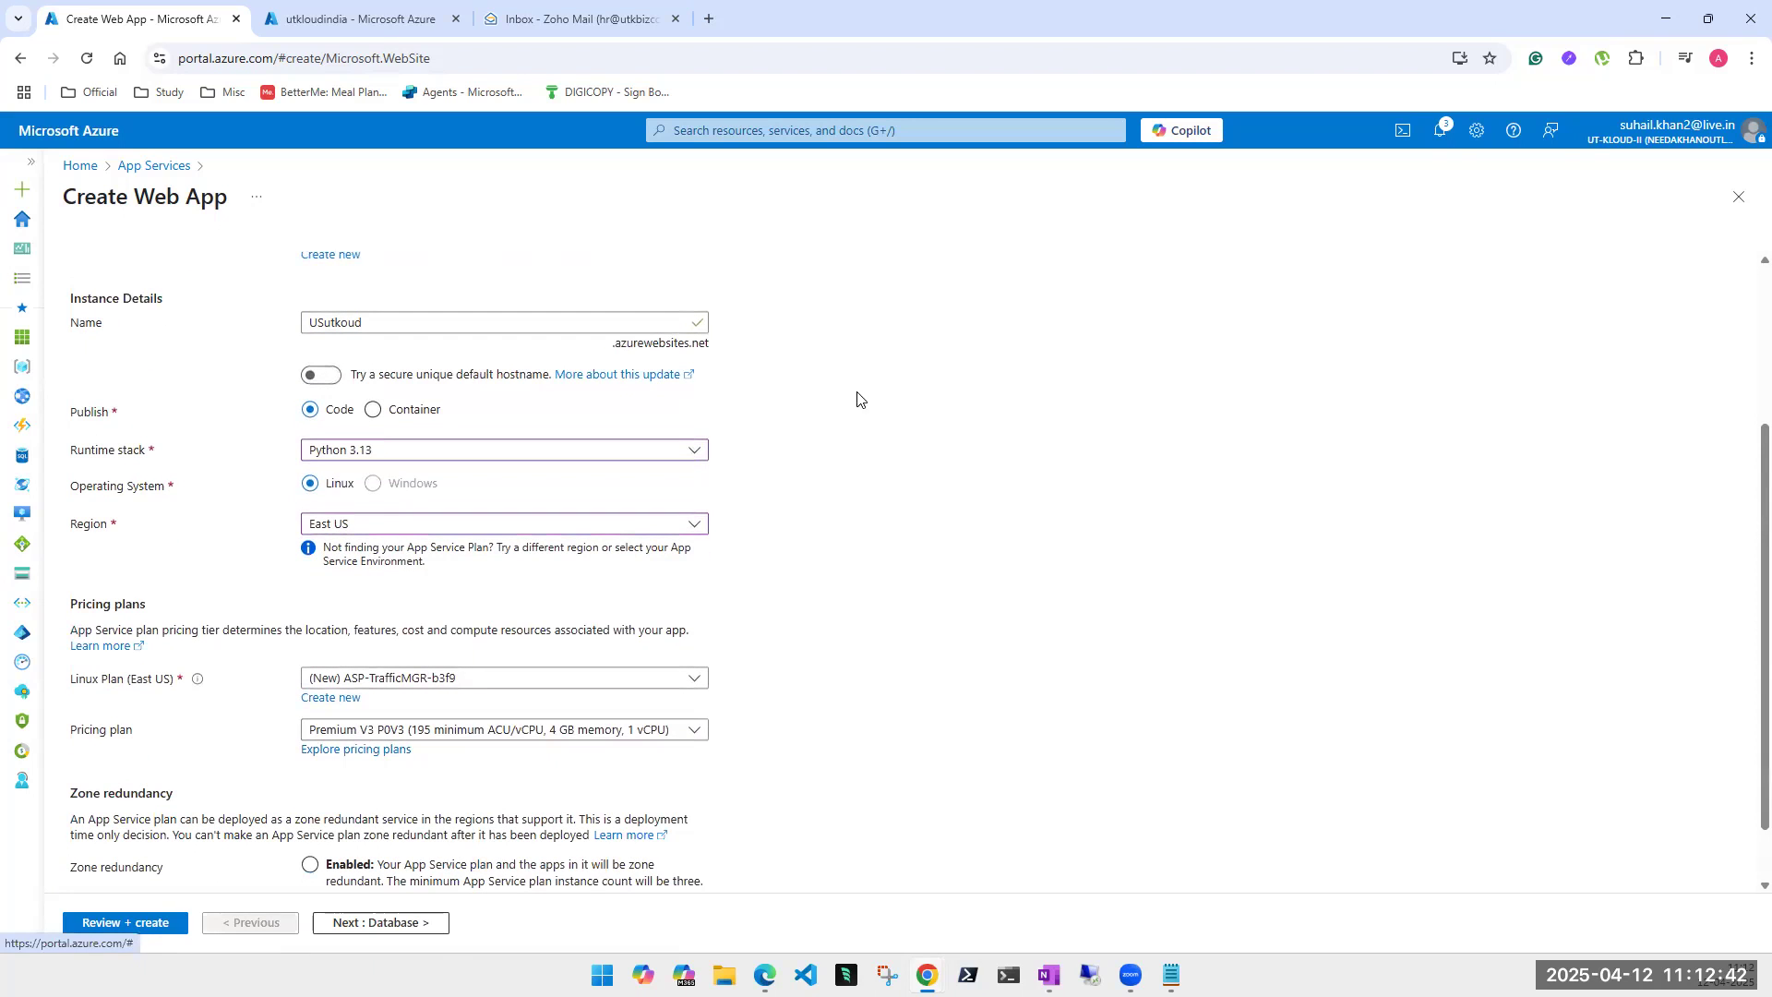
click(1444, 134)
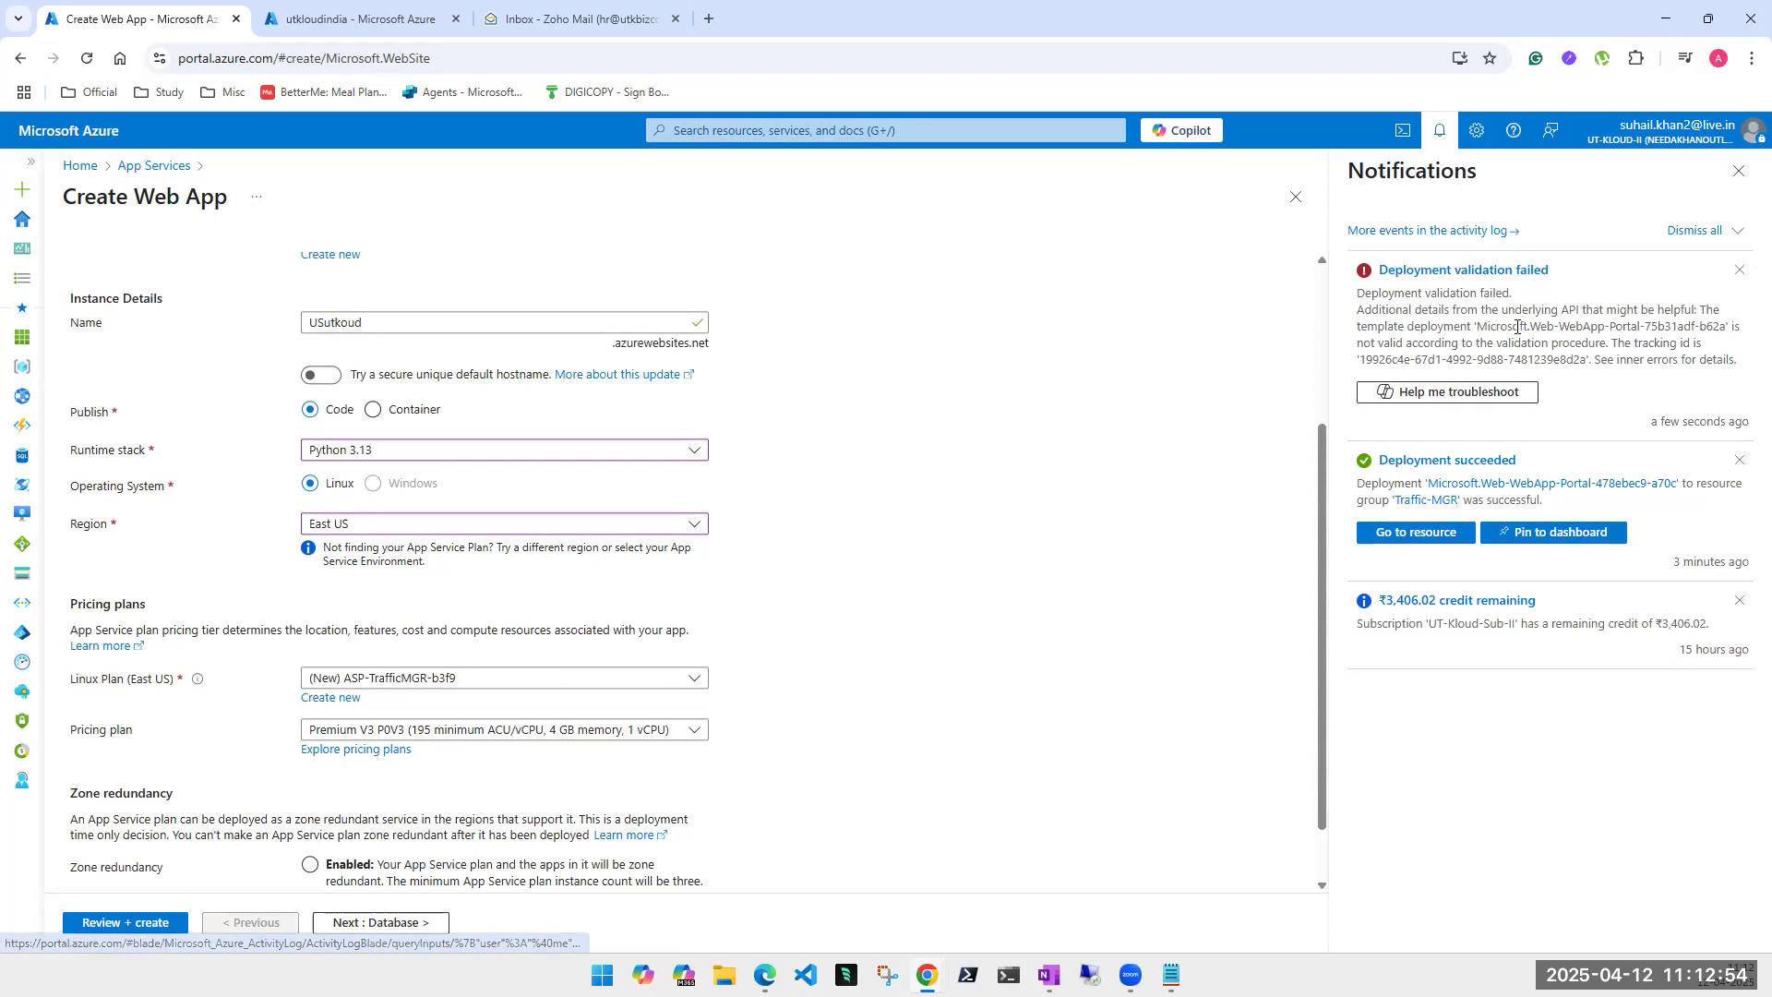
scroll(540, 695, down, 1)
- Advance USutkoud through Database, Deployment and Networking to Review + create
click(392, 923)
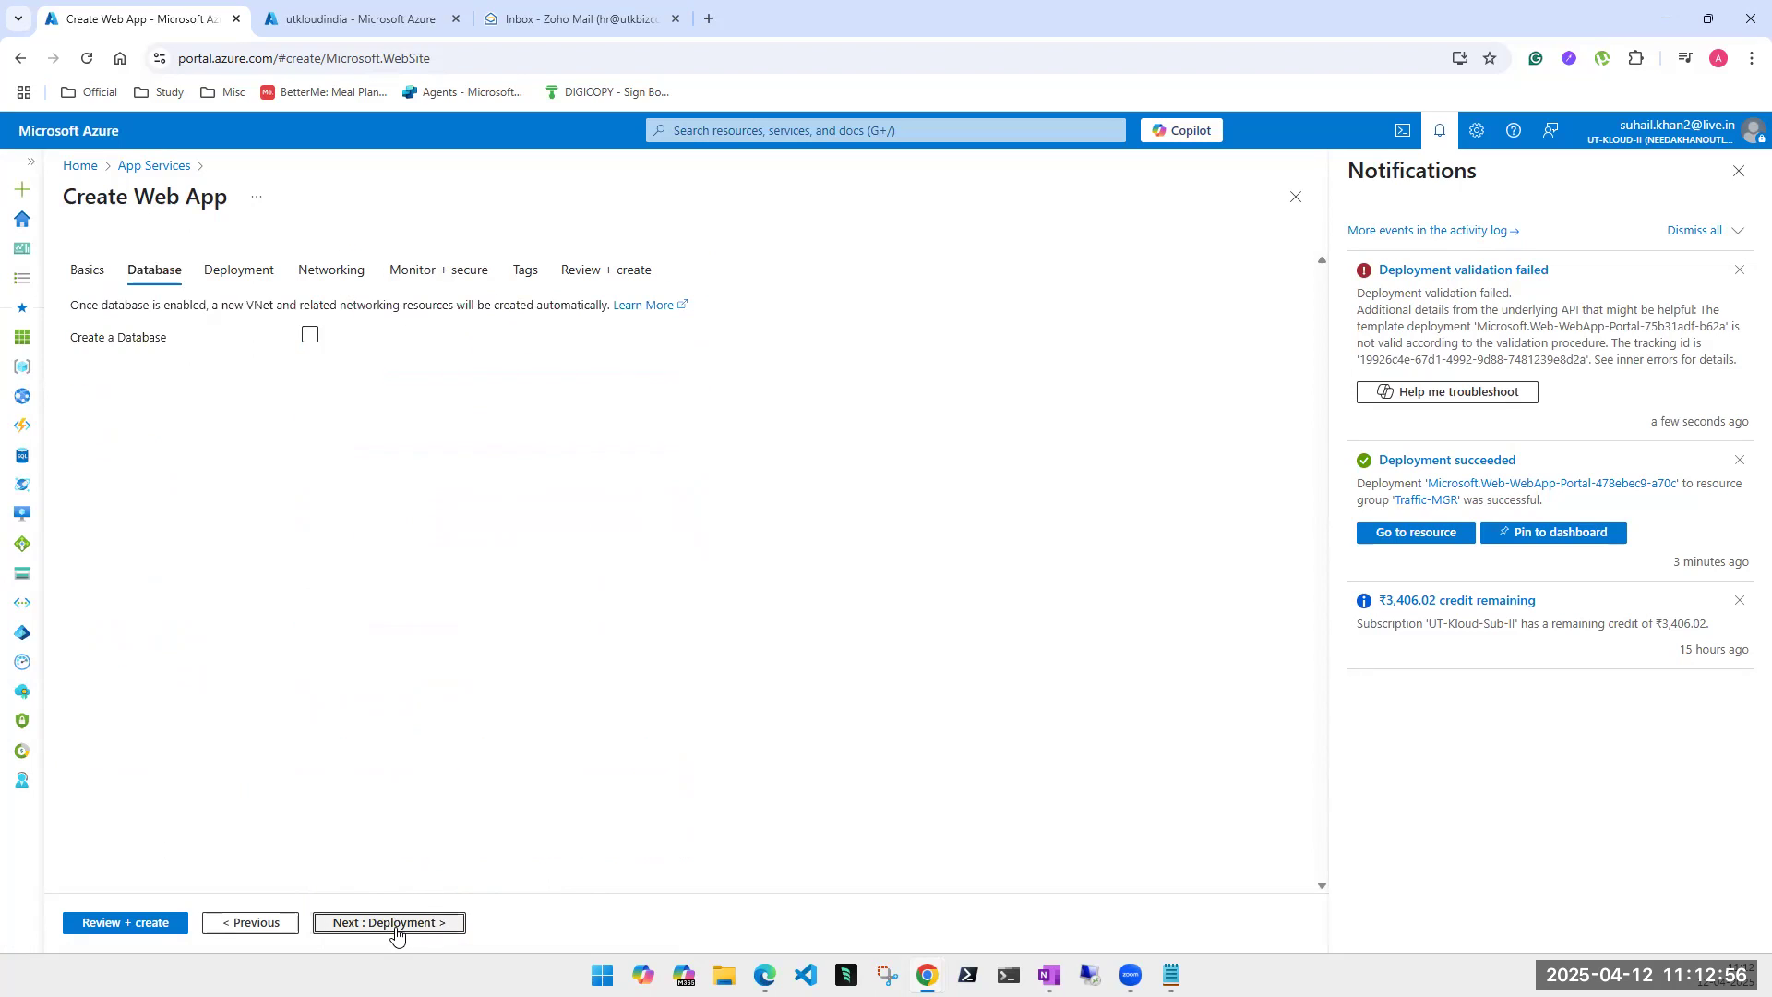
click(396, 924)
click(396, 924)
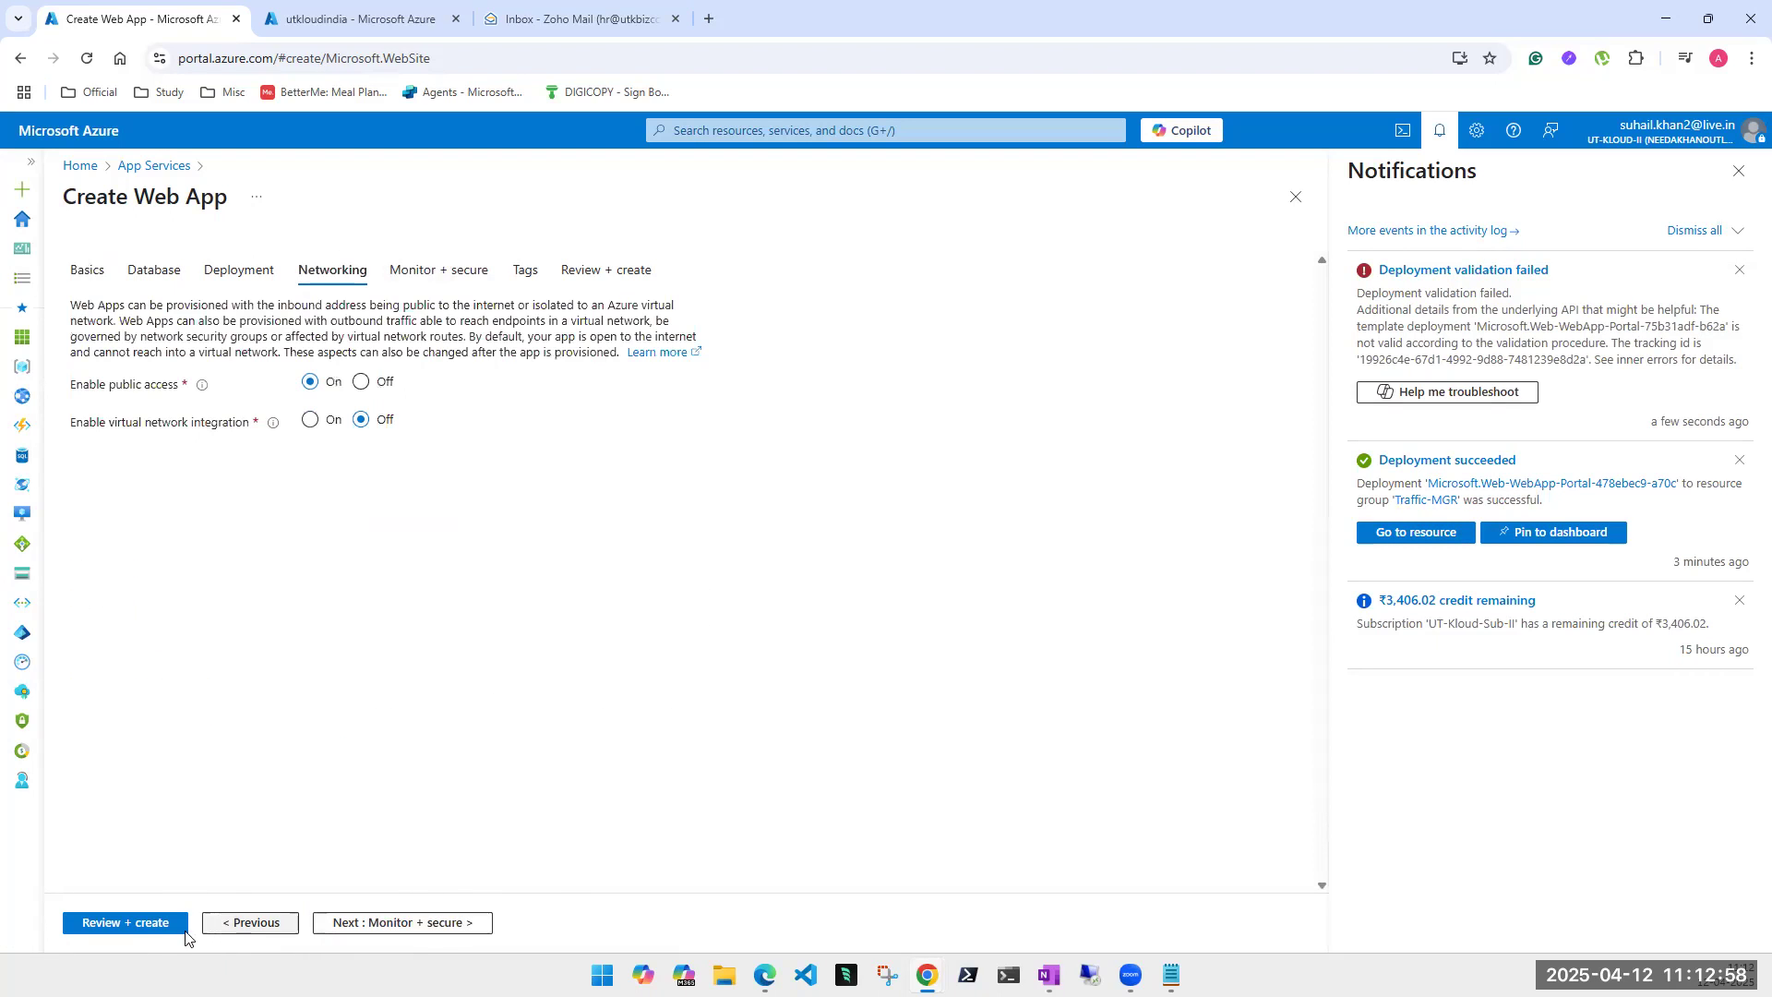
click(146, 926)
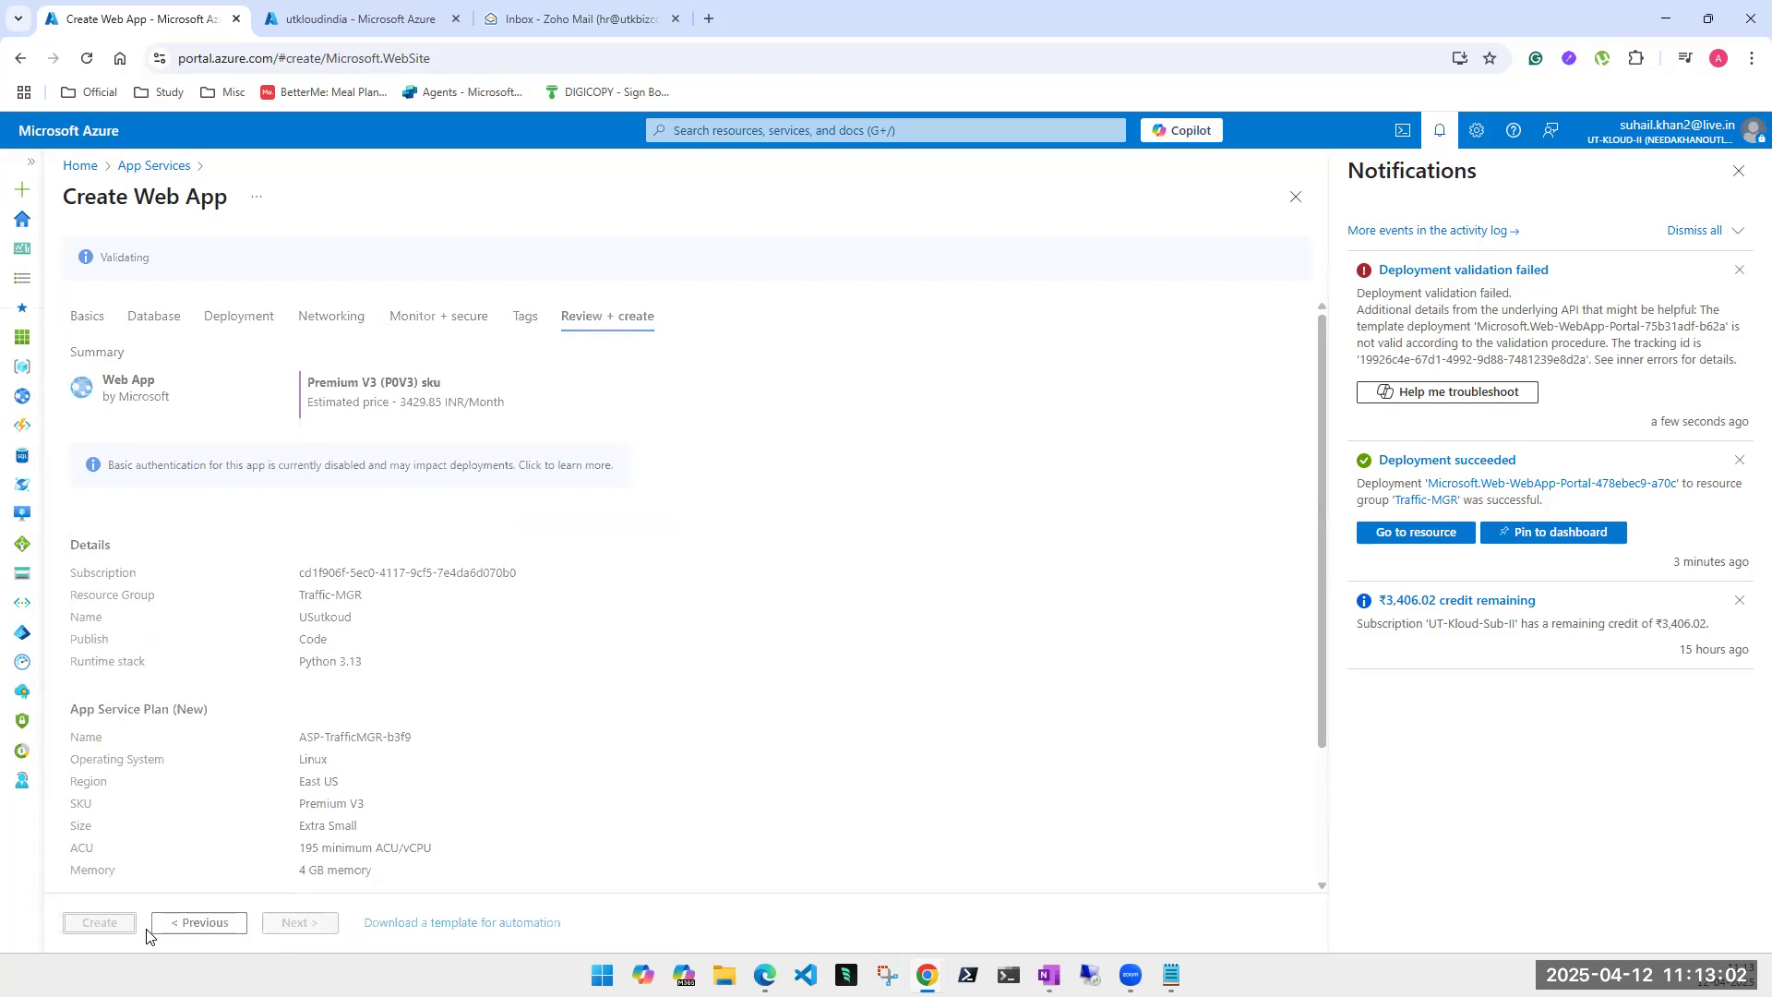
- Create the USutkoud web app, then switch to the utkloudindia overview and start a search
click(114, 926)
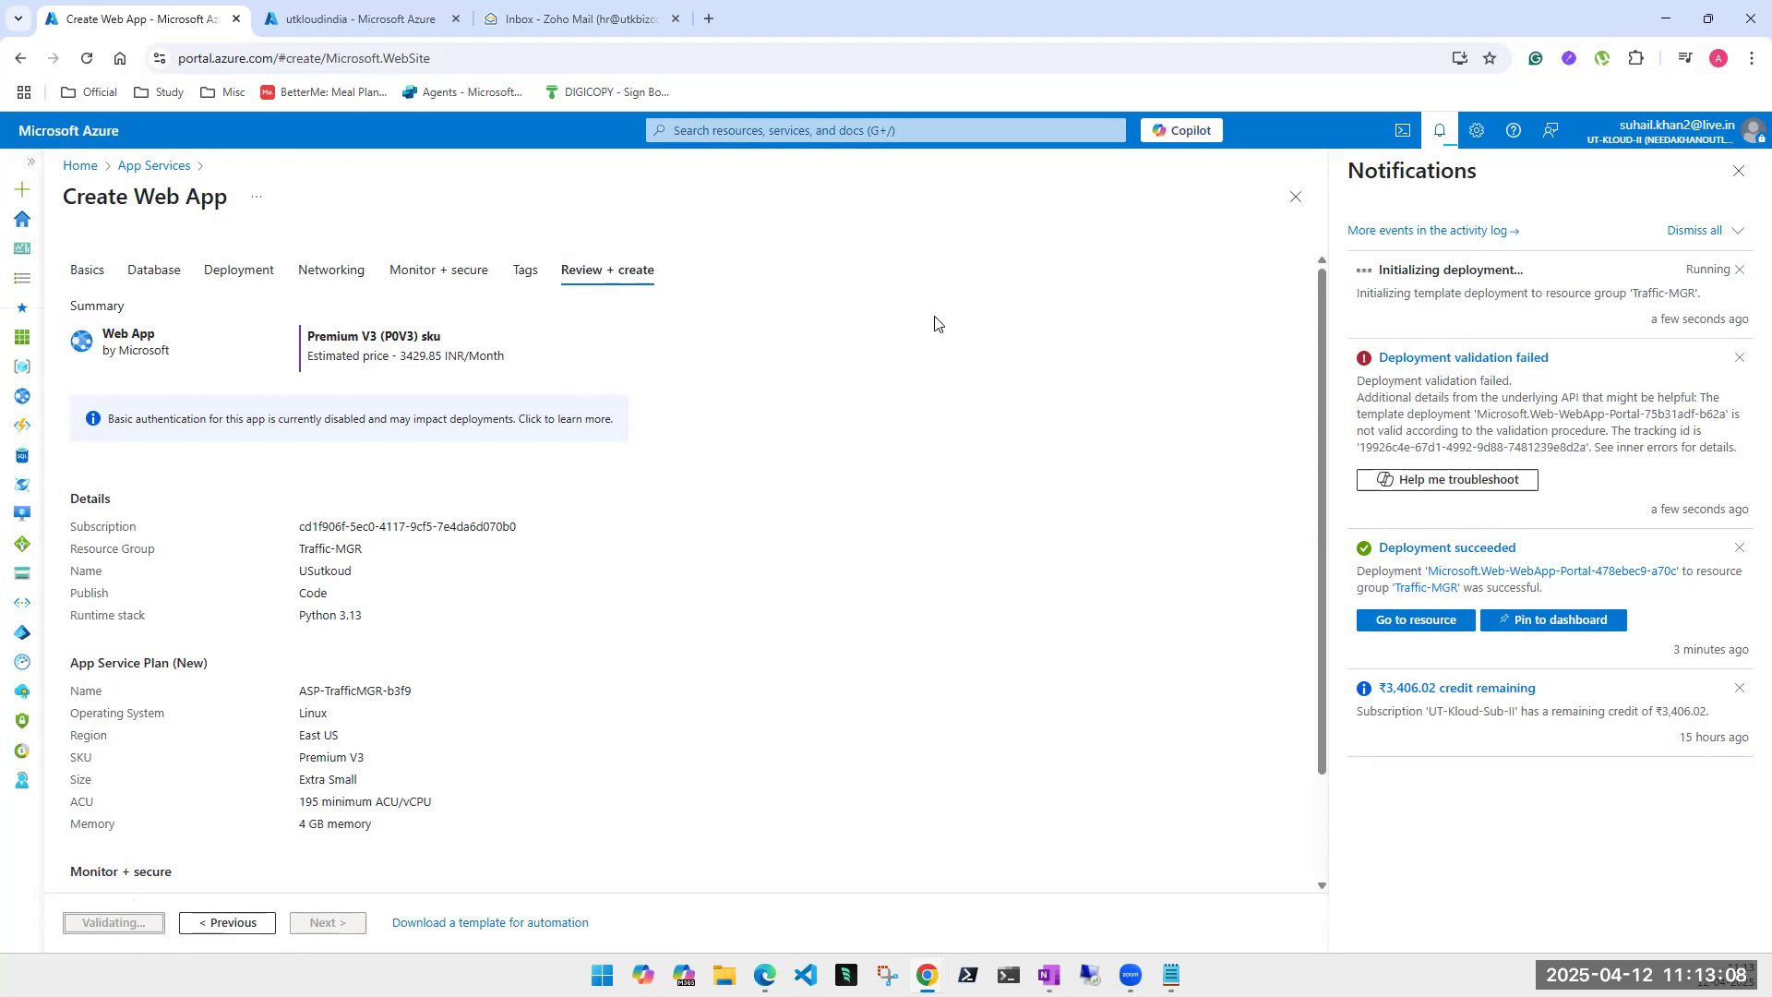
click(366, 20)
click(774, 134)
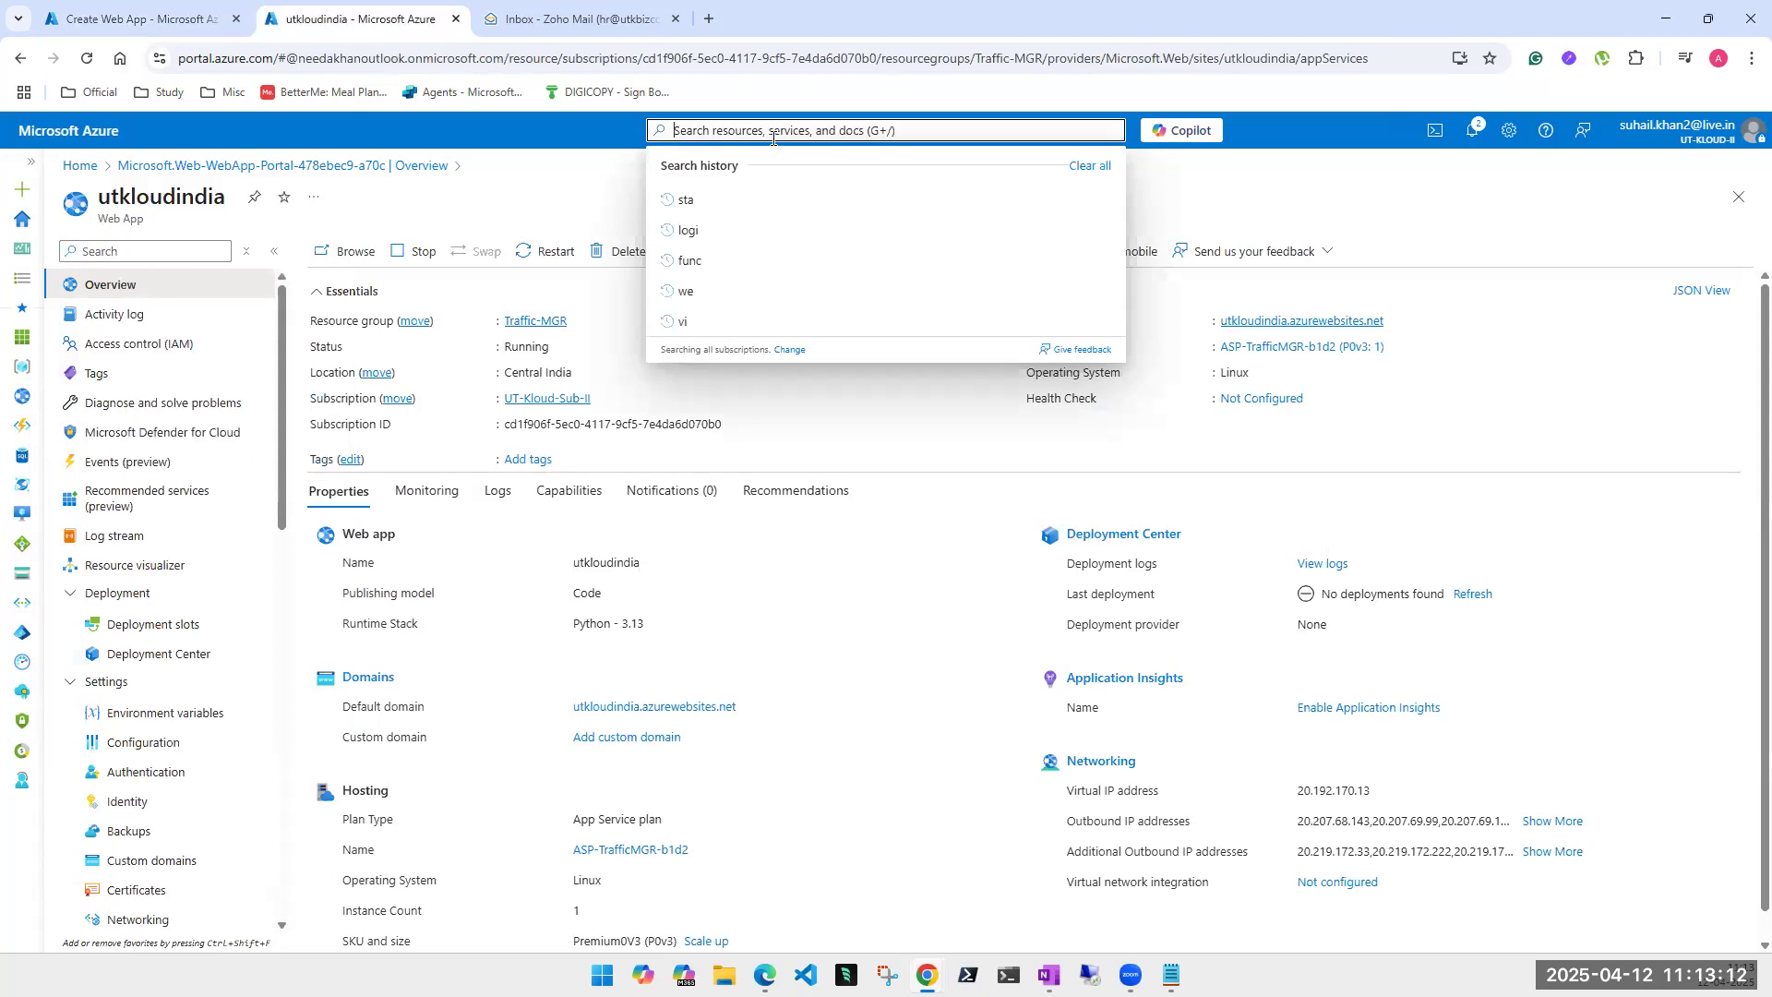
- Open Traffic Manager profiles via a 'traf' search, then return to the USutkoud eastus2 quota error
text(traff)
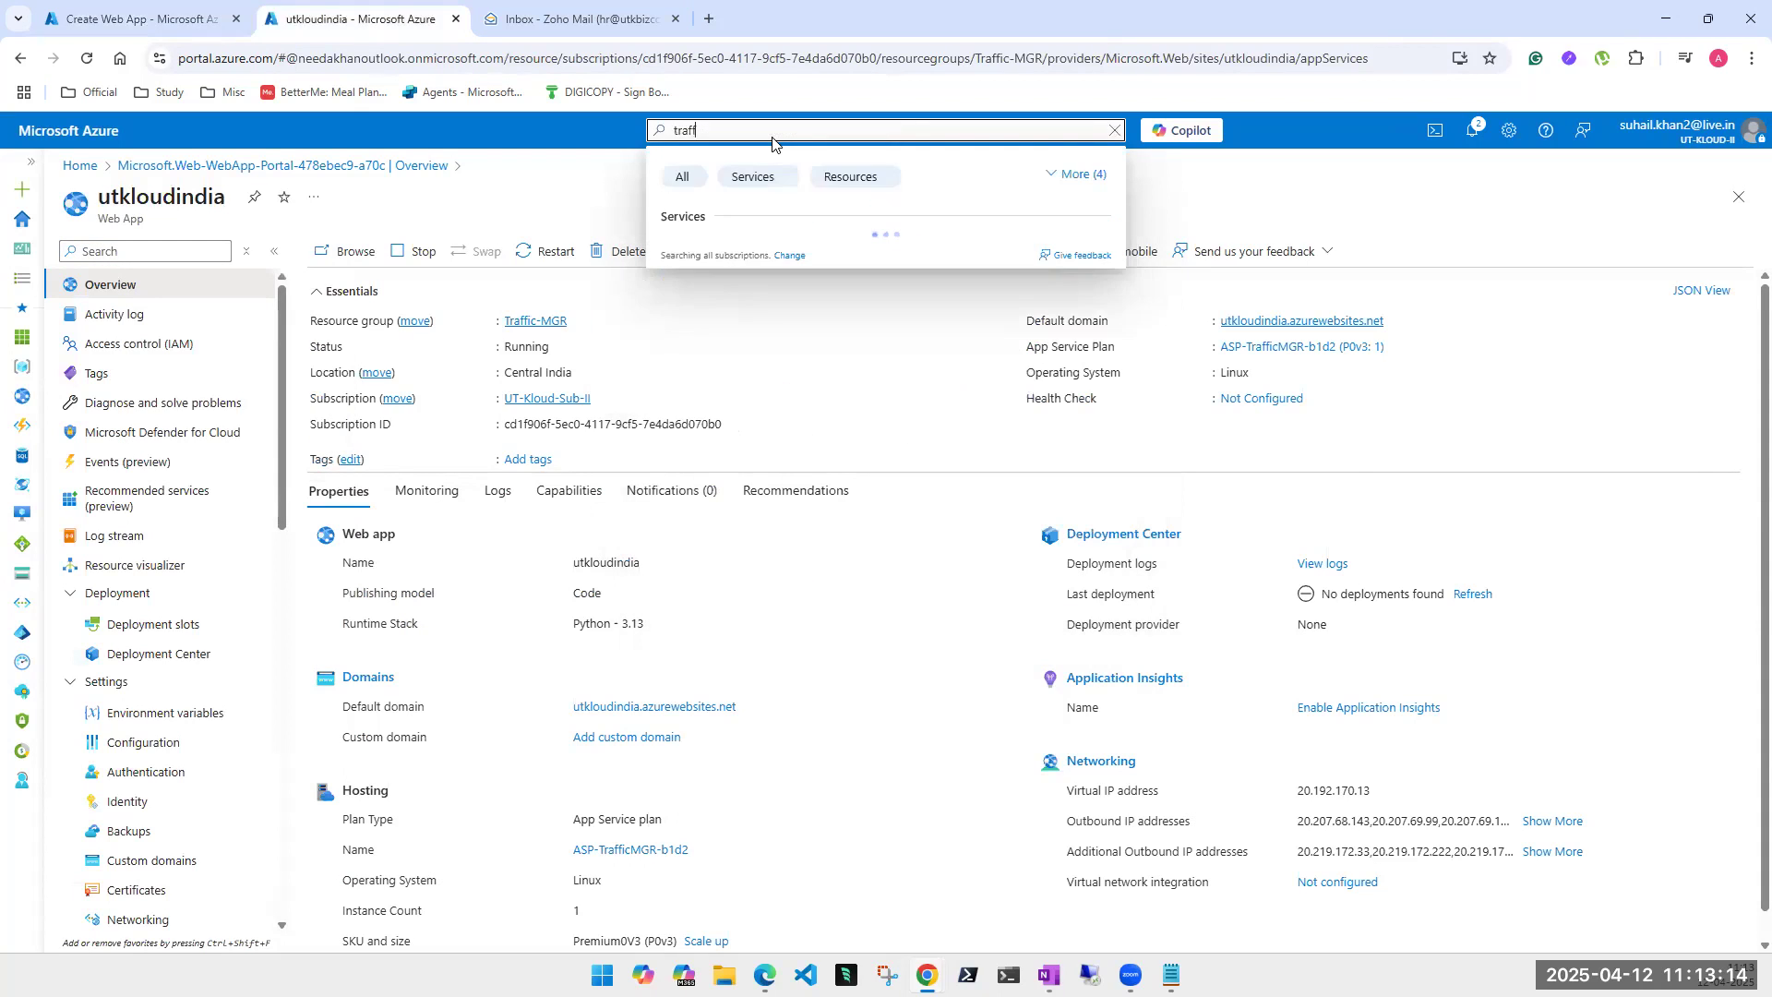
double_click(683, 134)
text(traf)
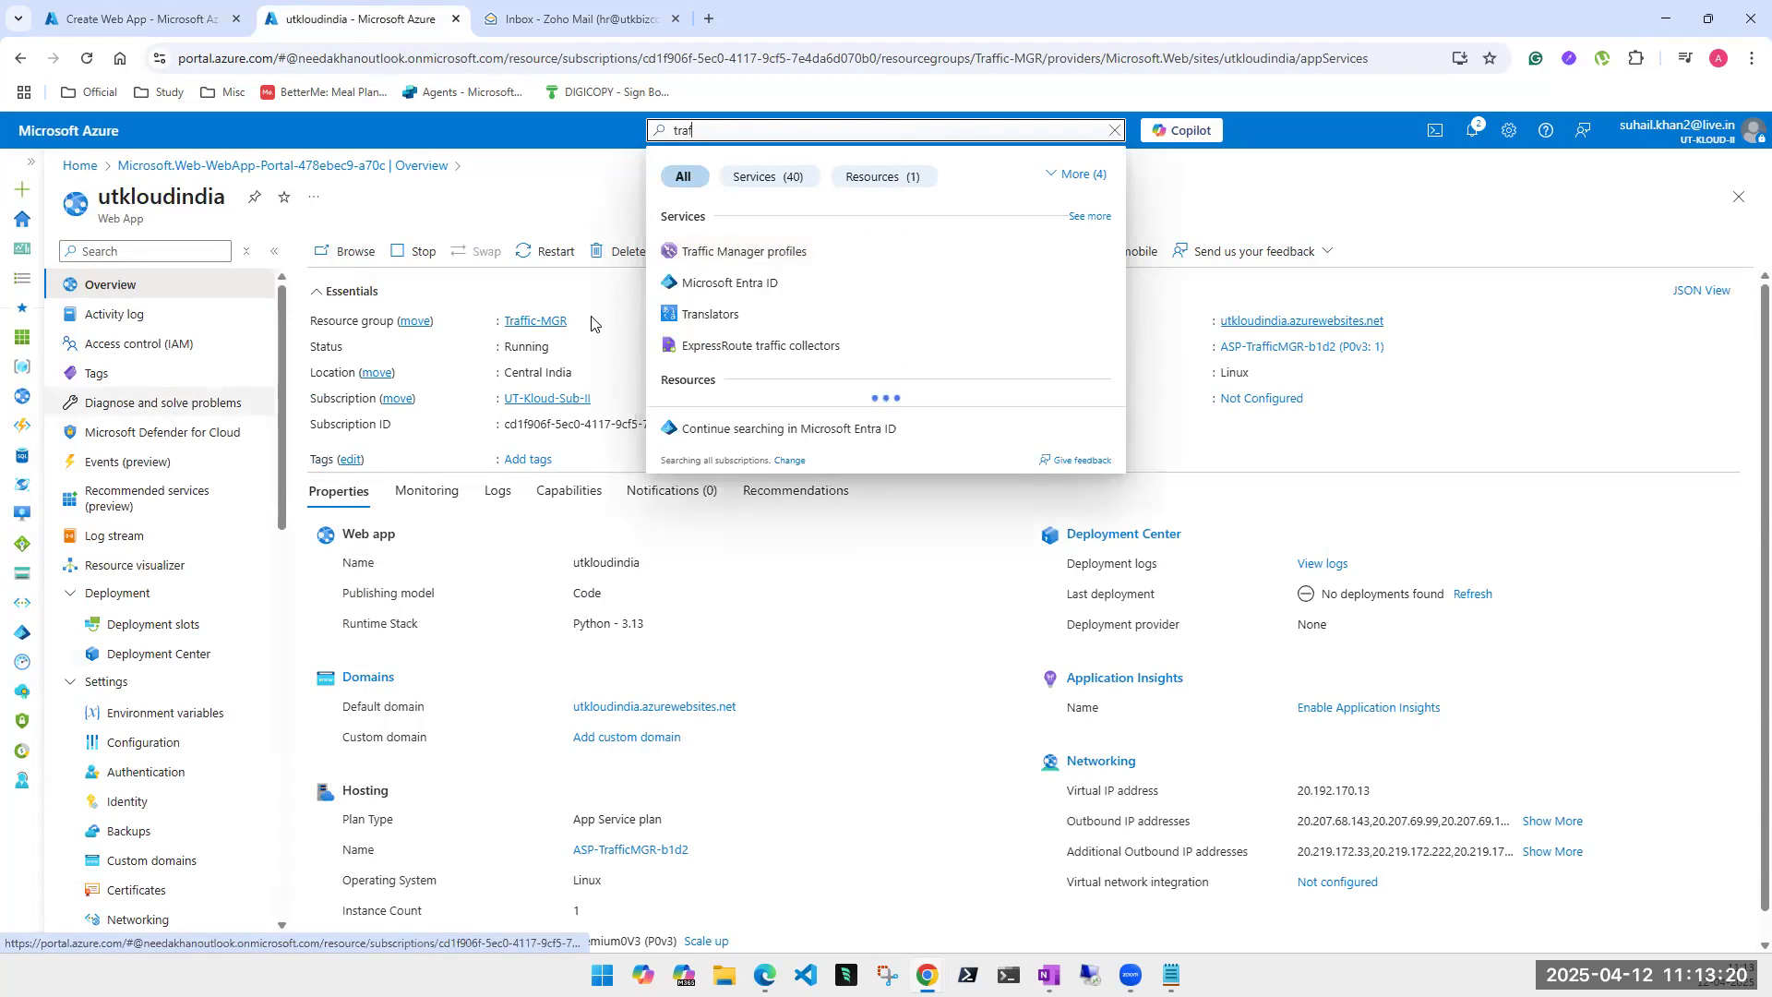
click(752, 258)
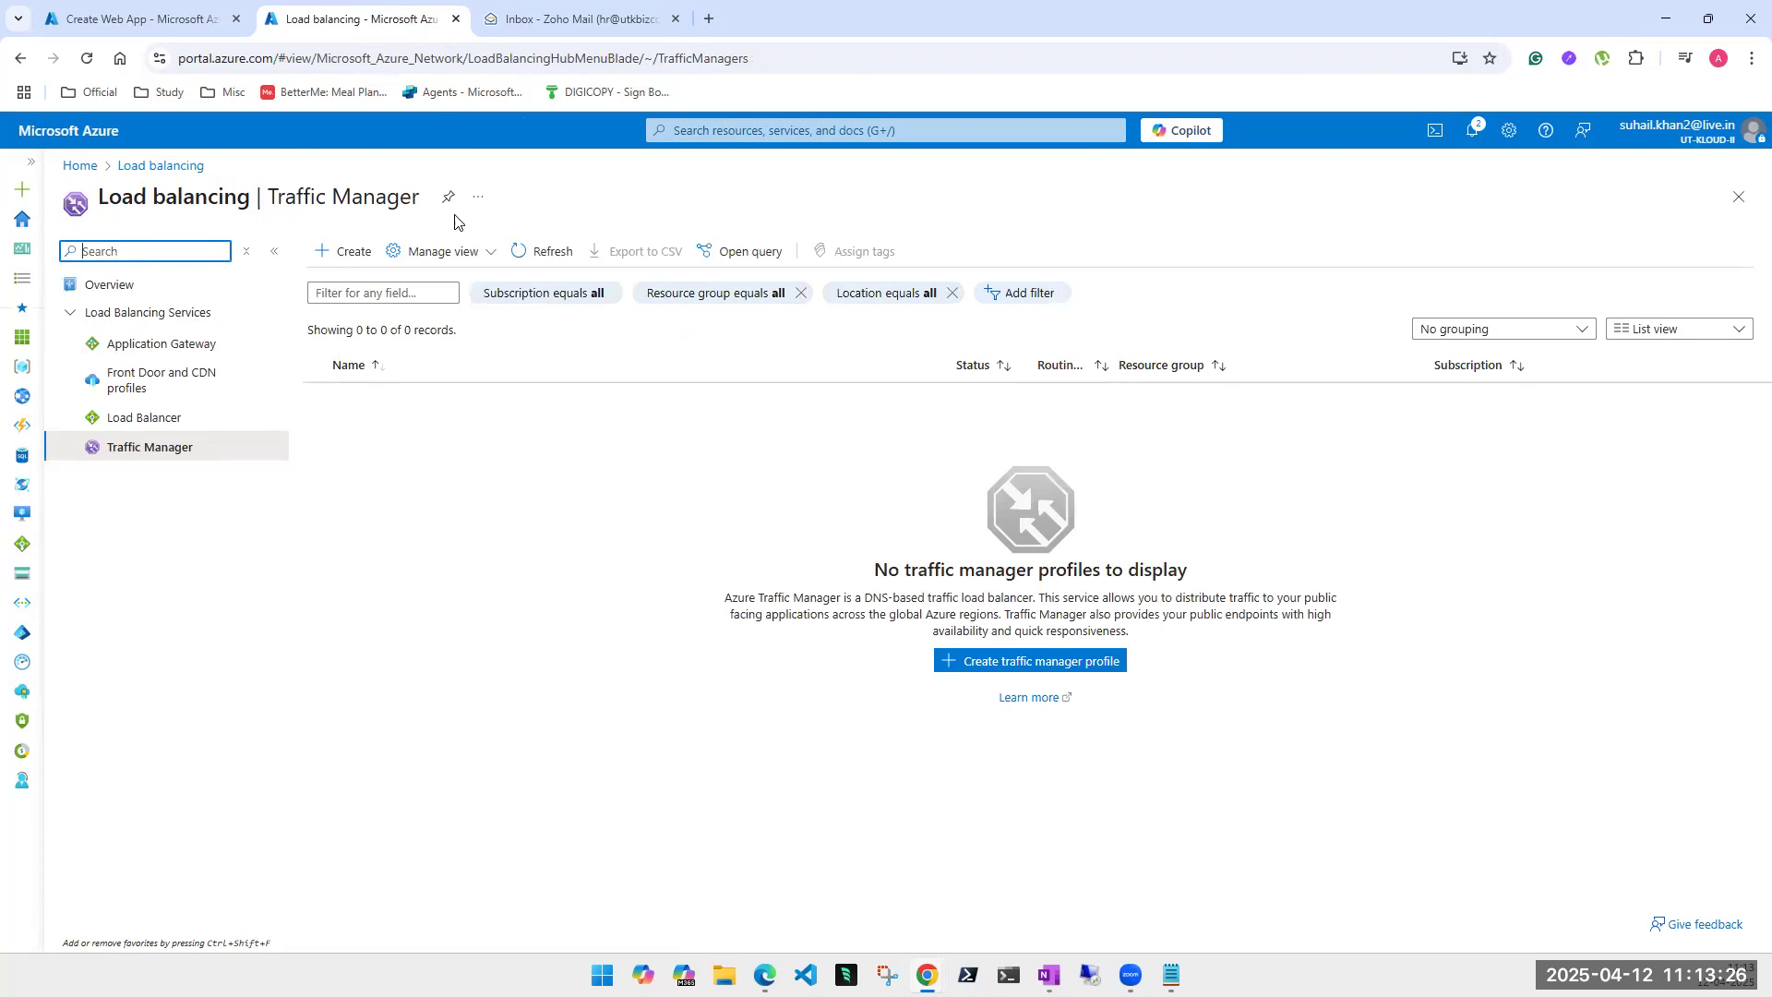
click(171, 19)
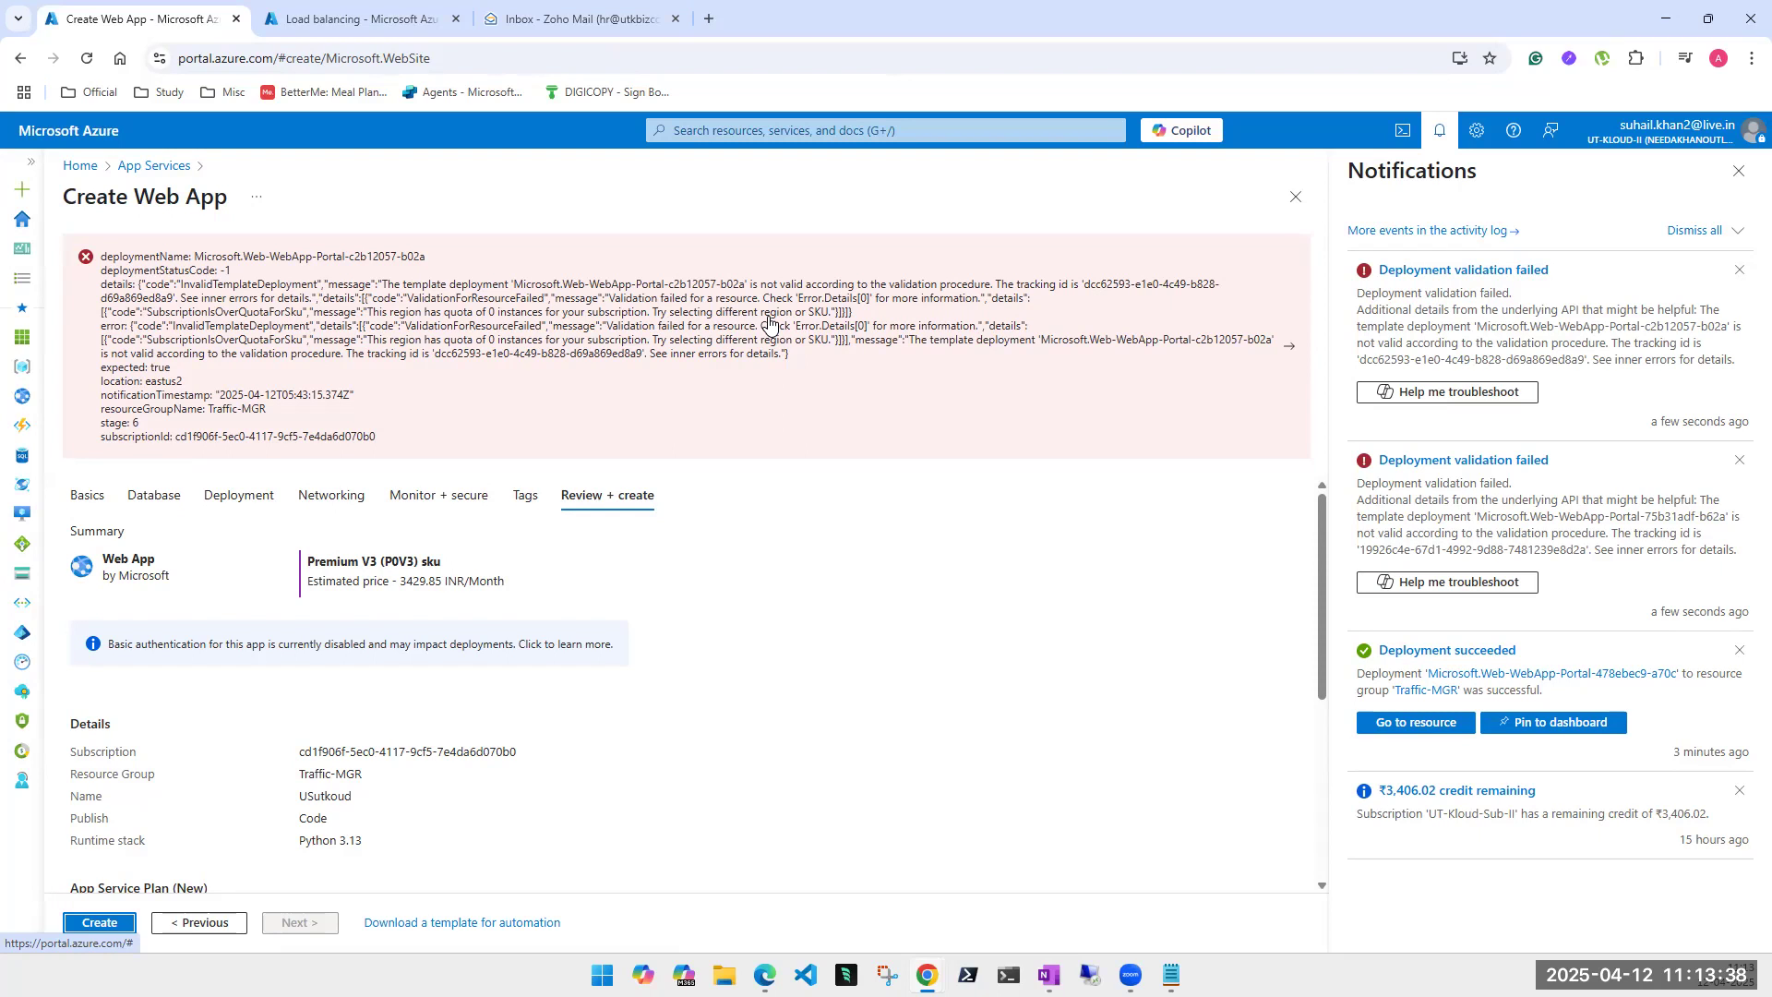
click(1739, 172)
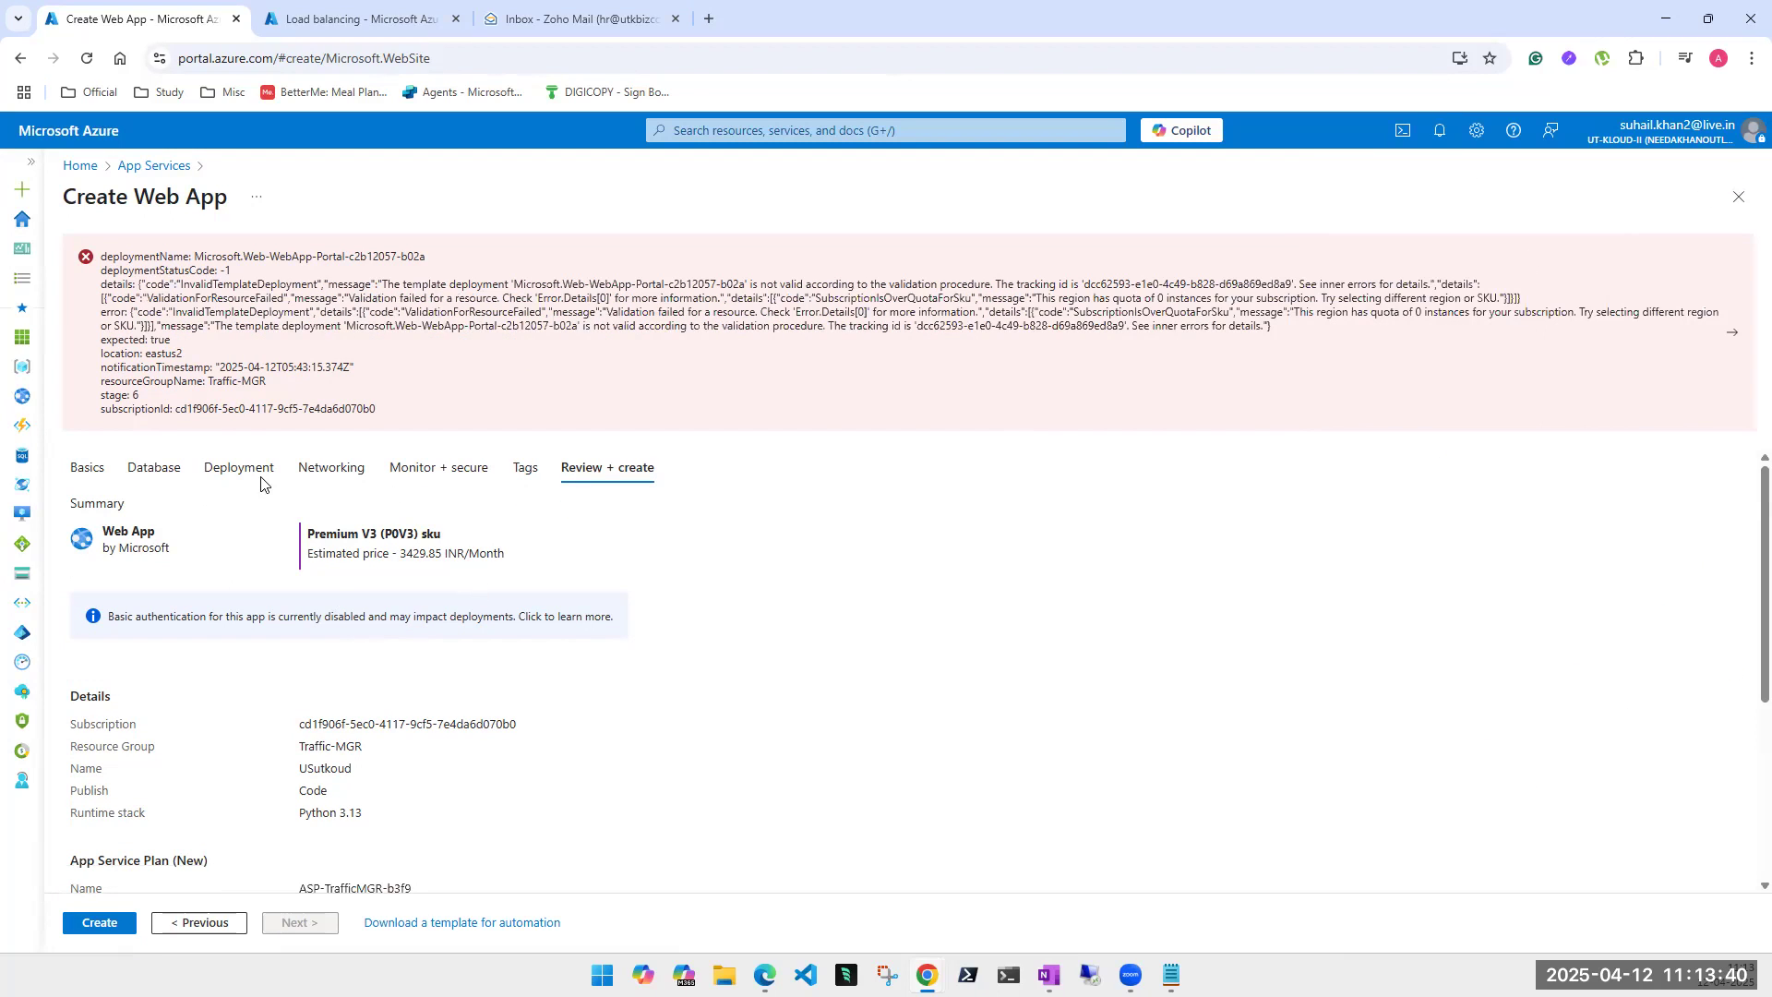
- Set USutkoud's region to East US 2, resubmit it, and return to the Traffic Manager list
click(131, 473)
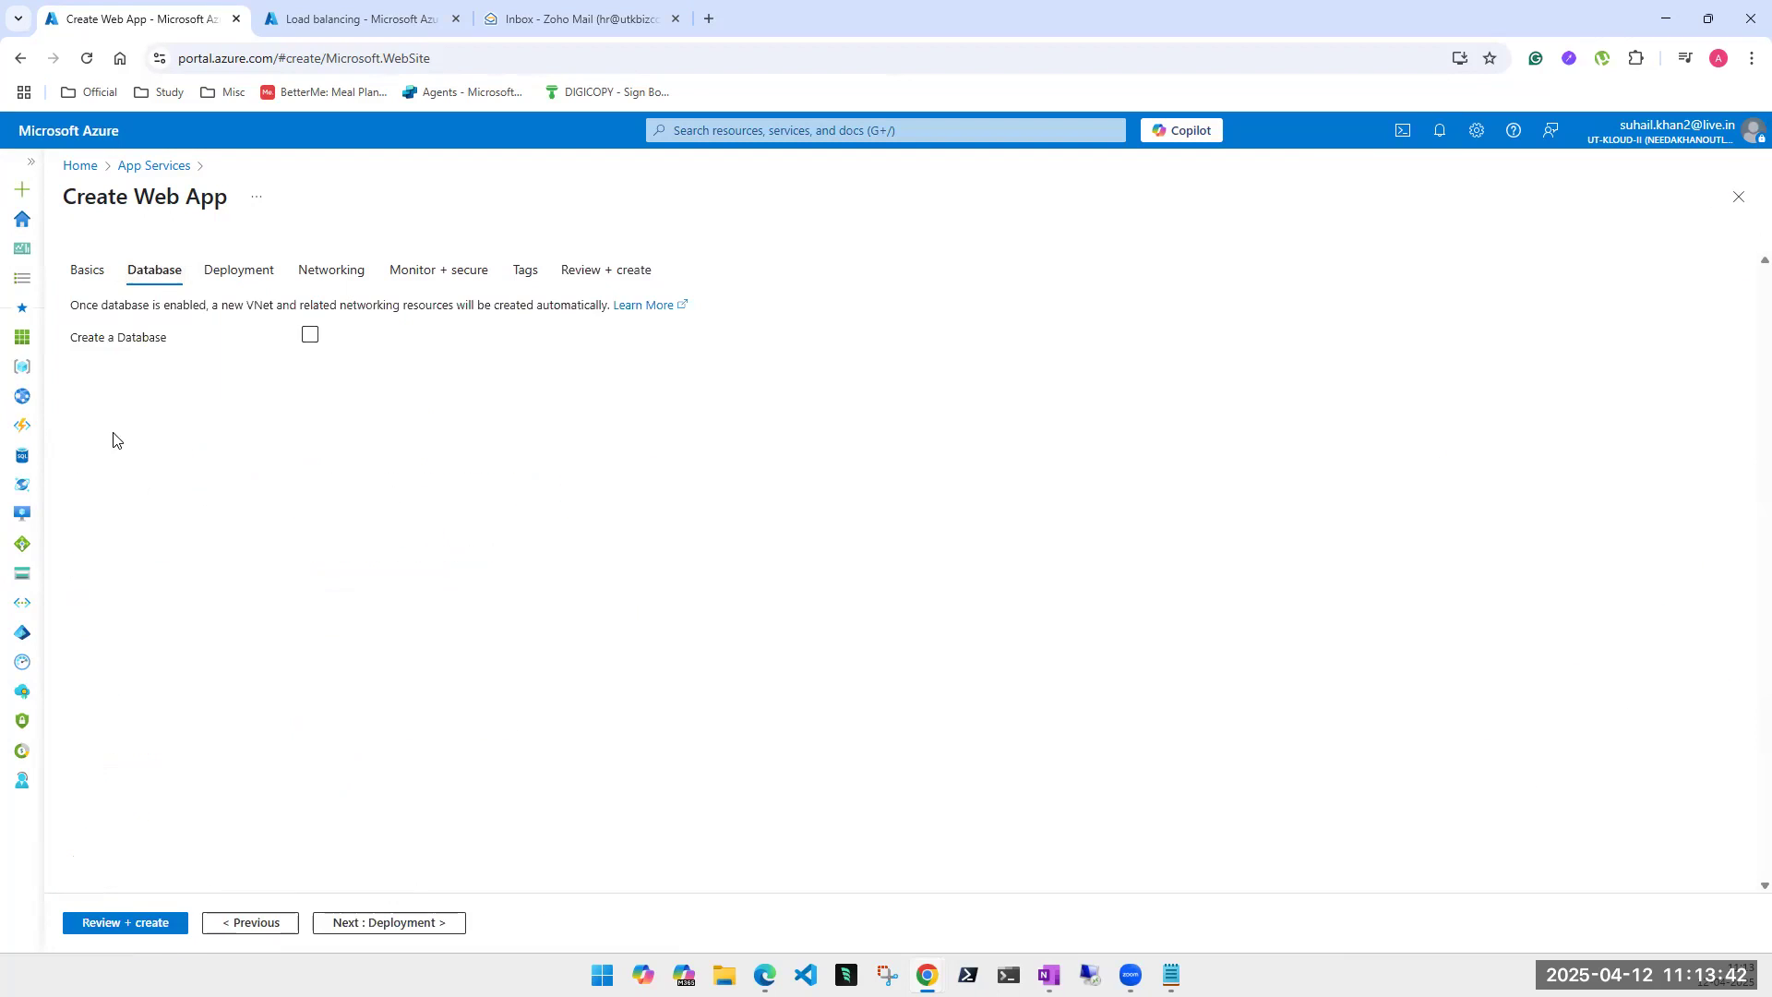
click(88, 271)
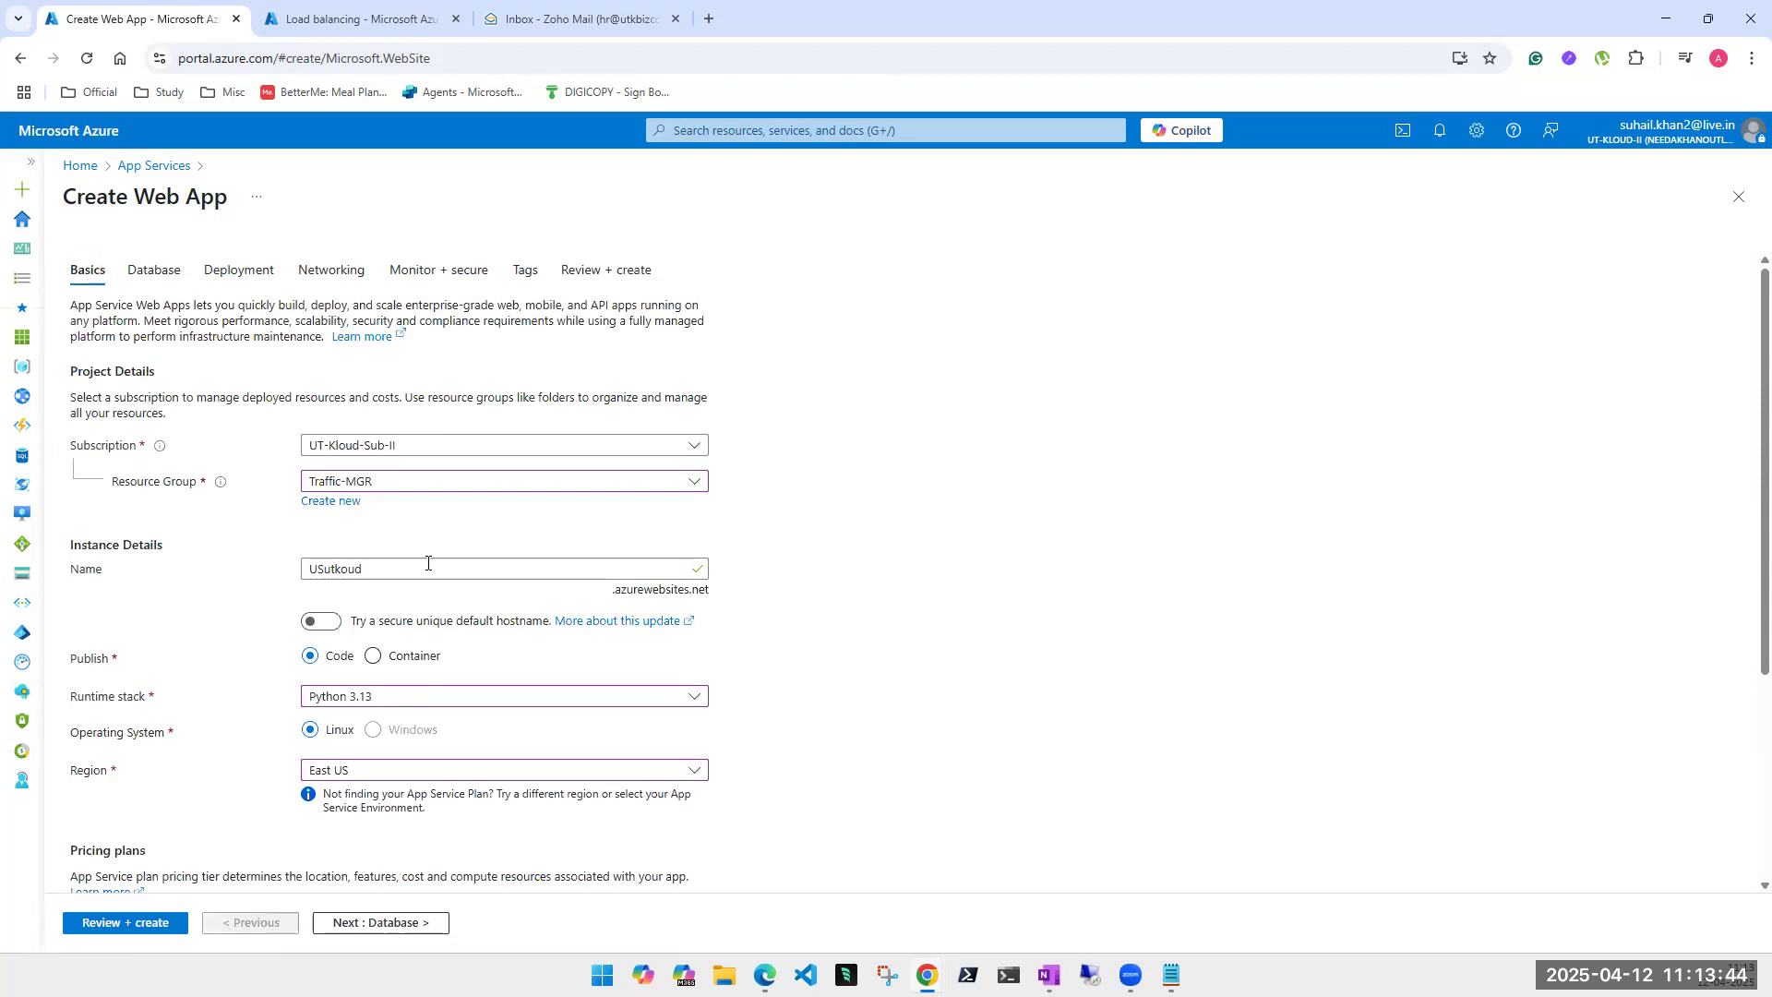
click(403, 772)
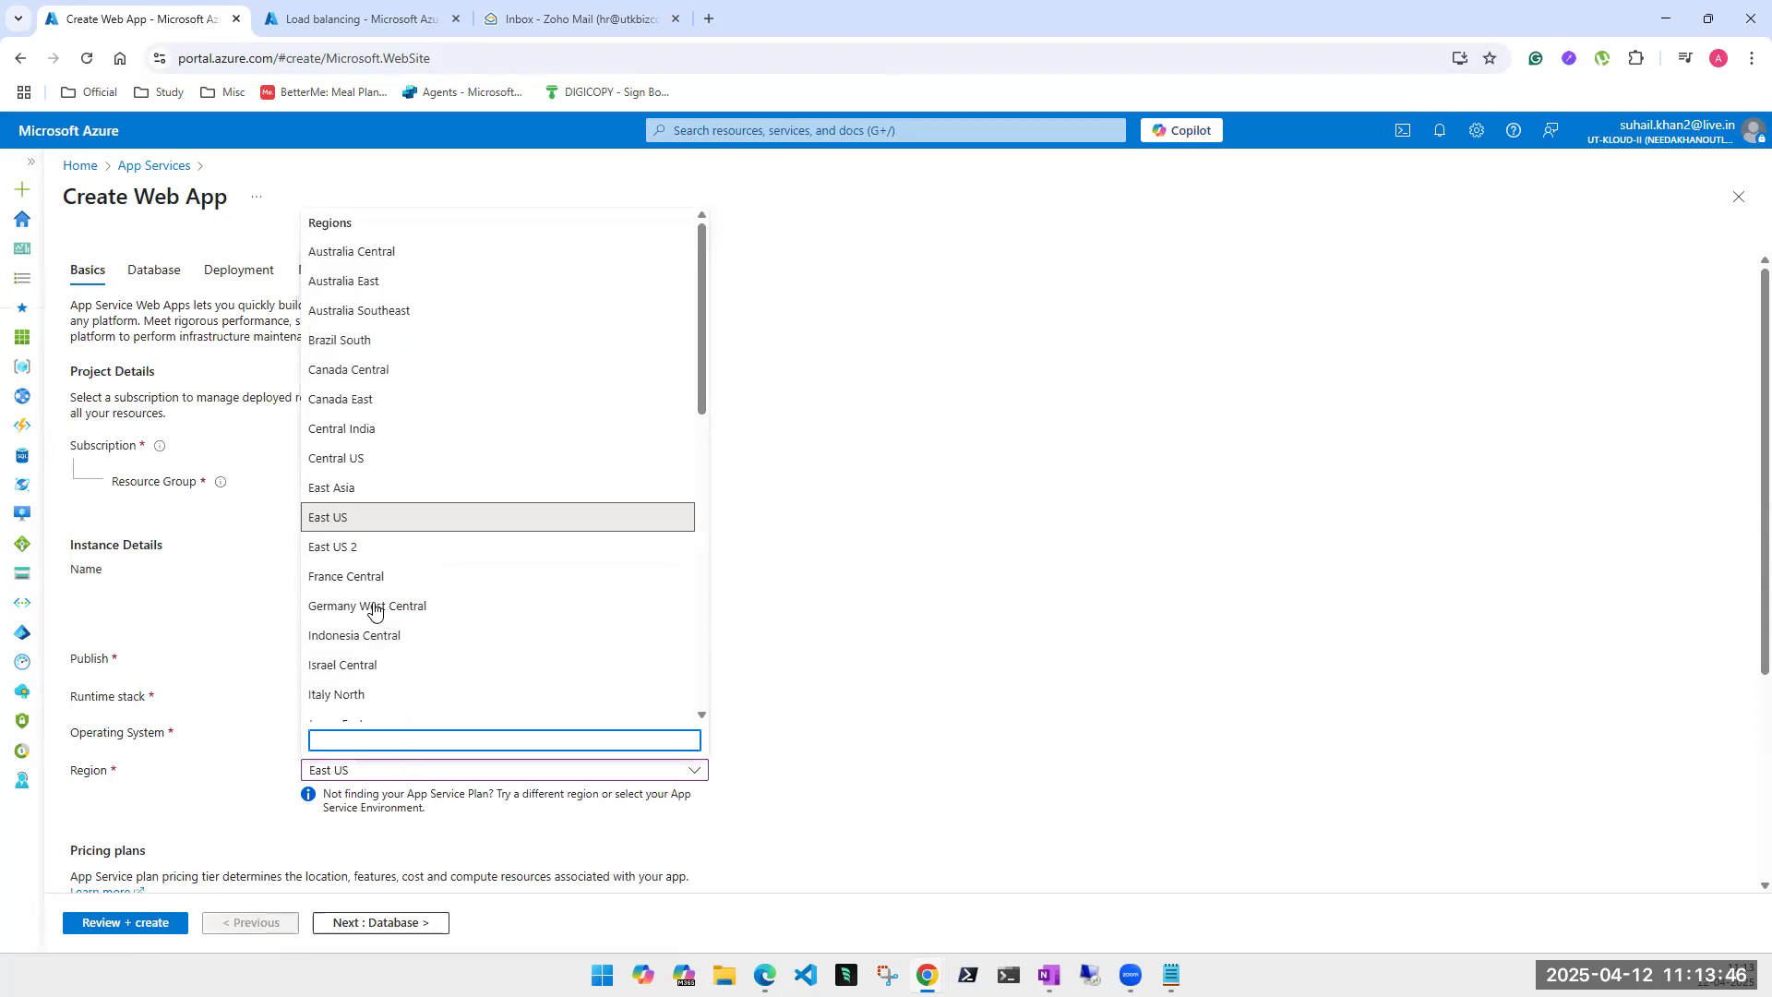
click(362, 518)
click(145, 926)
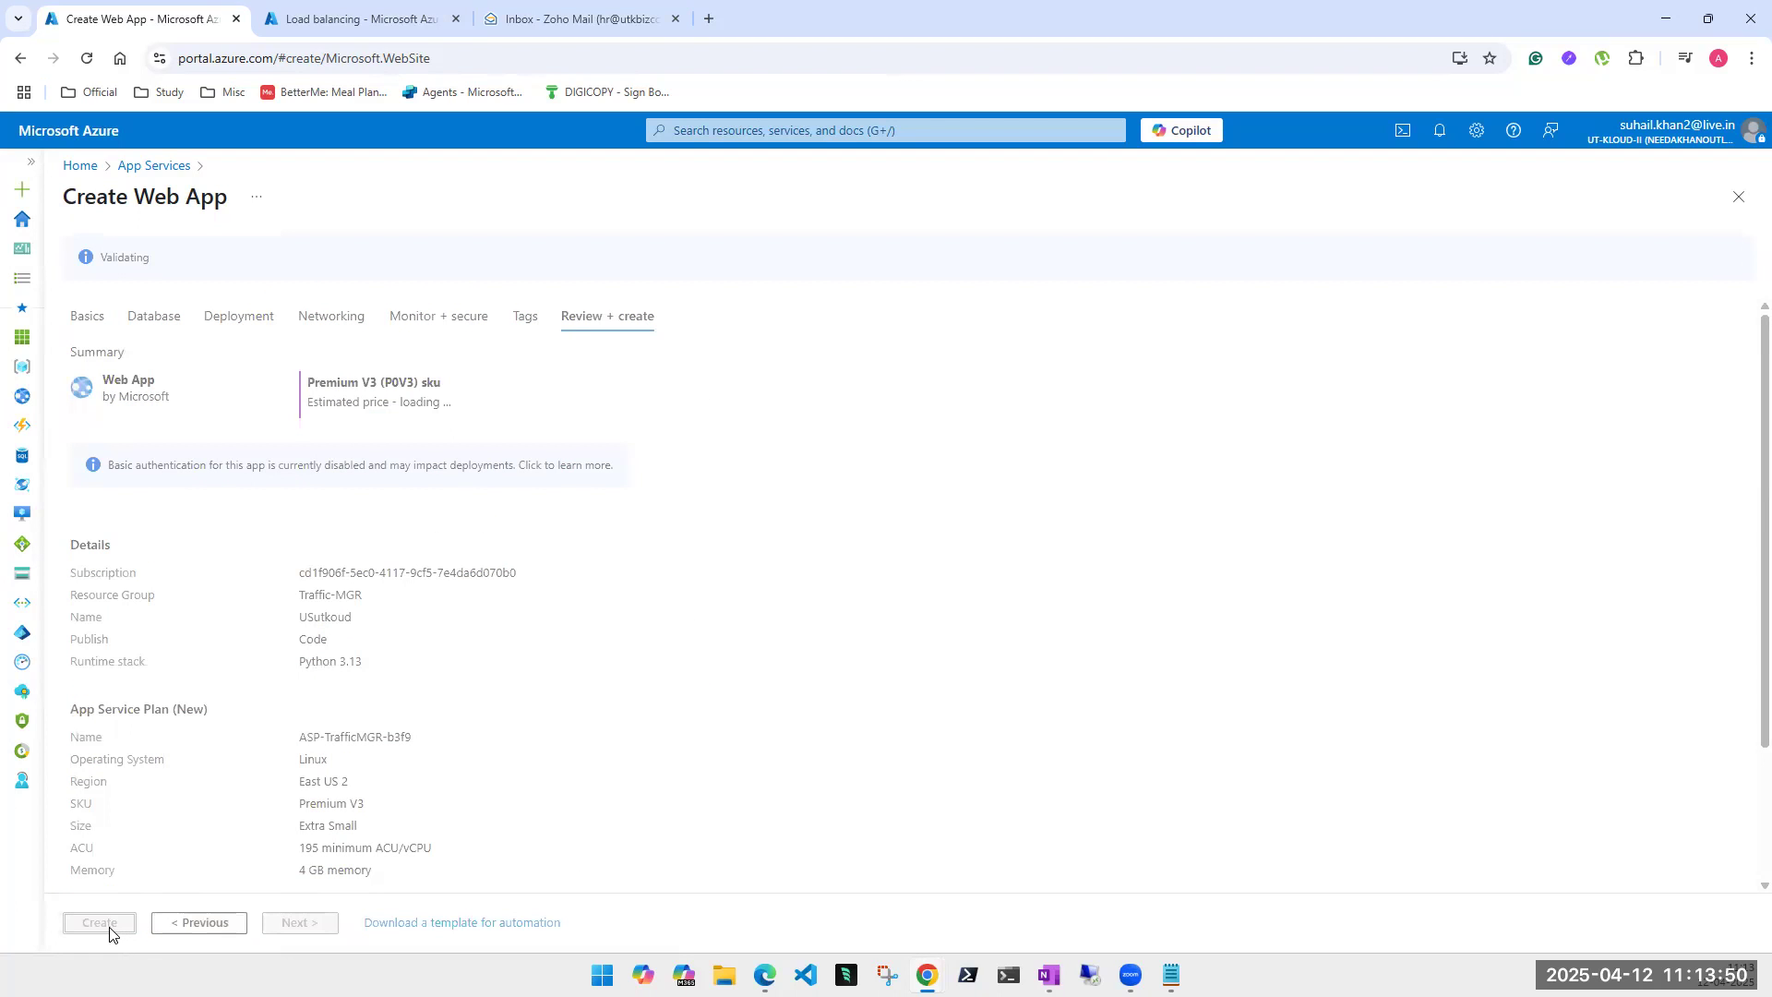
click(109, 930)
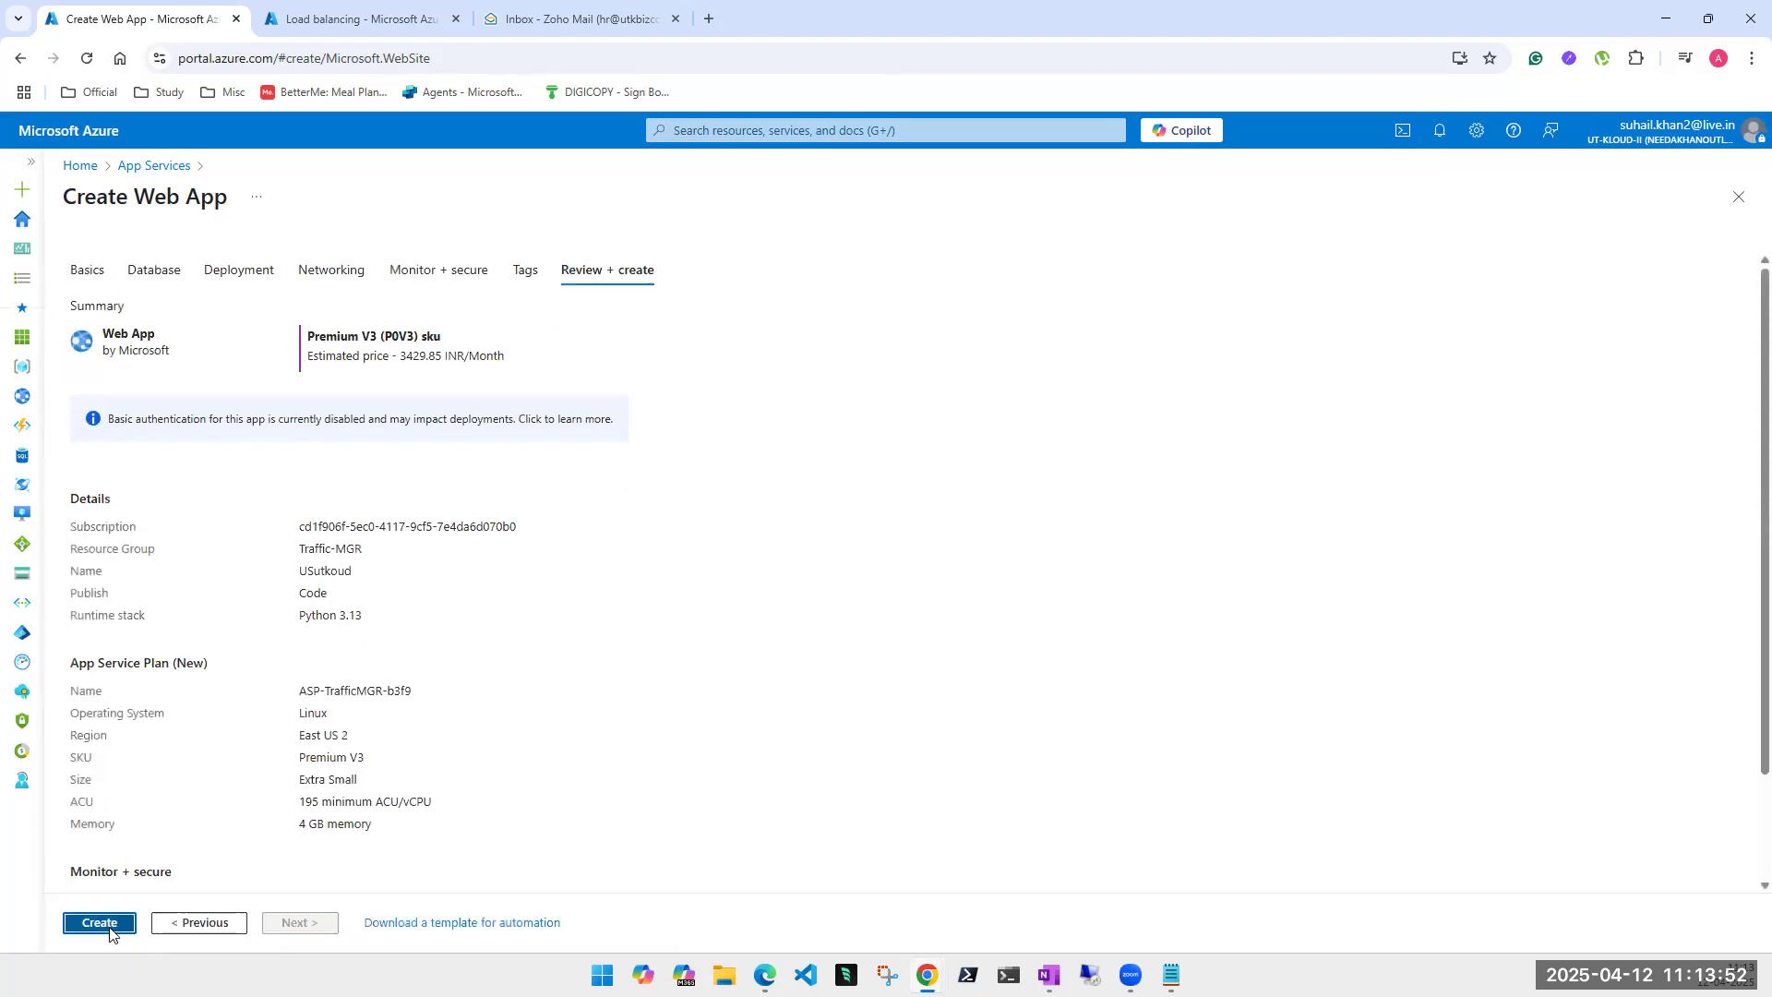
click(323, 18)
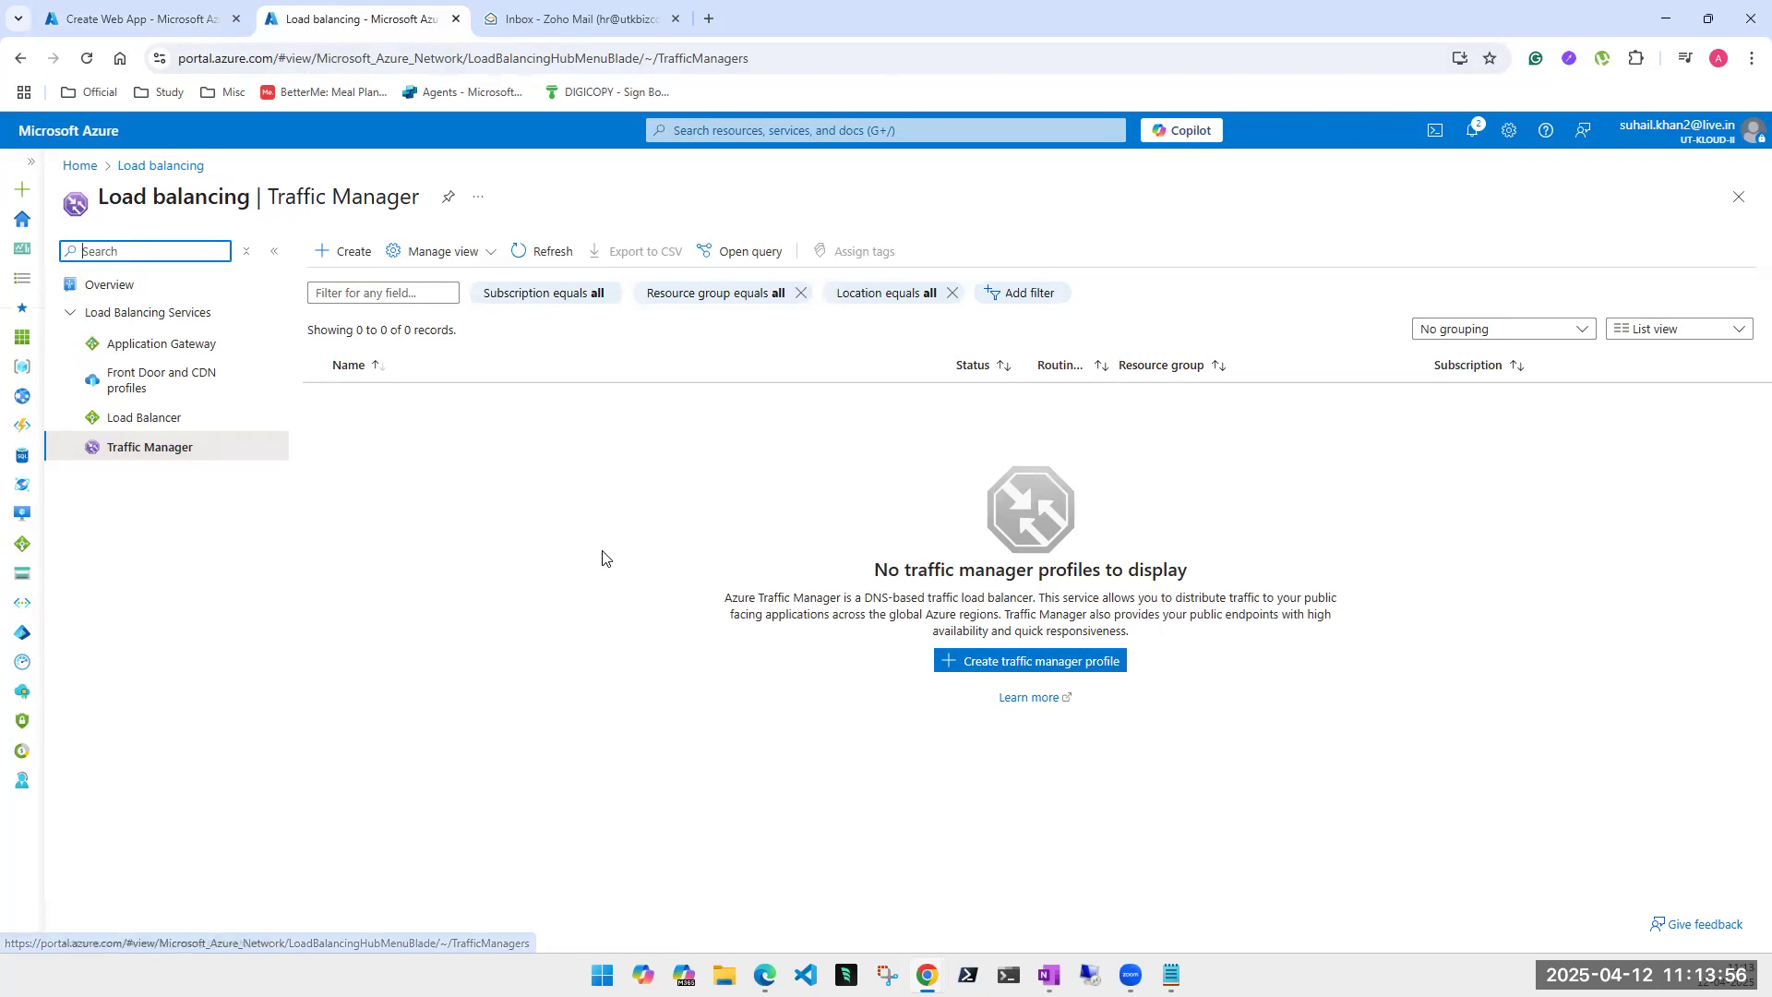
- Begin a Traffic Manager profile named utkloudapp in resource group Traffic-MGR
click(1030, 669)
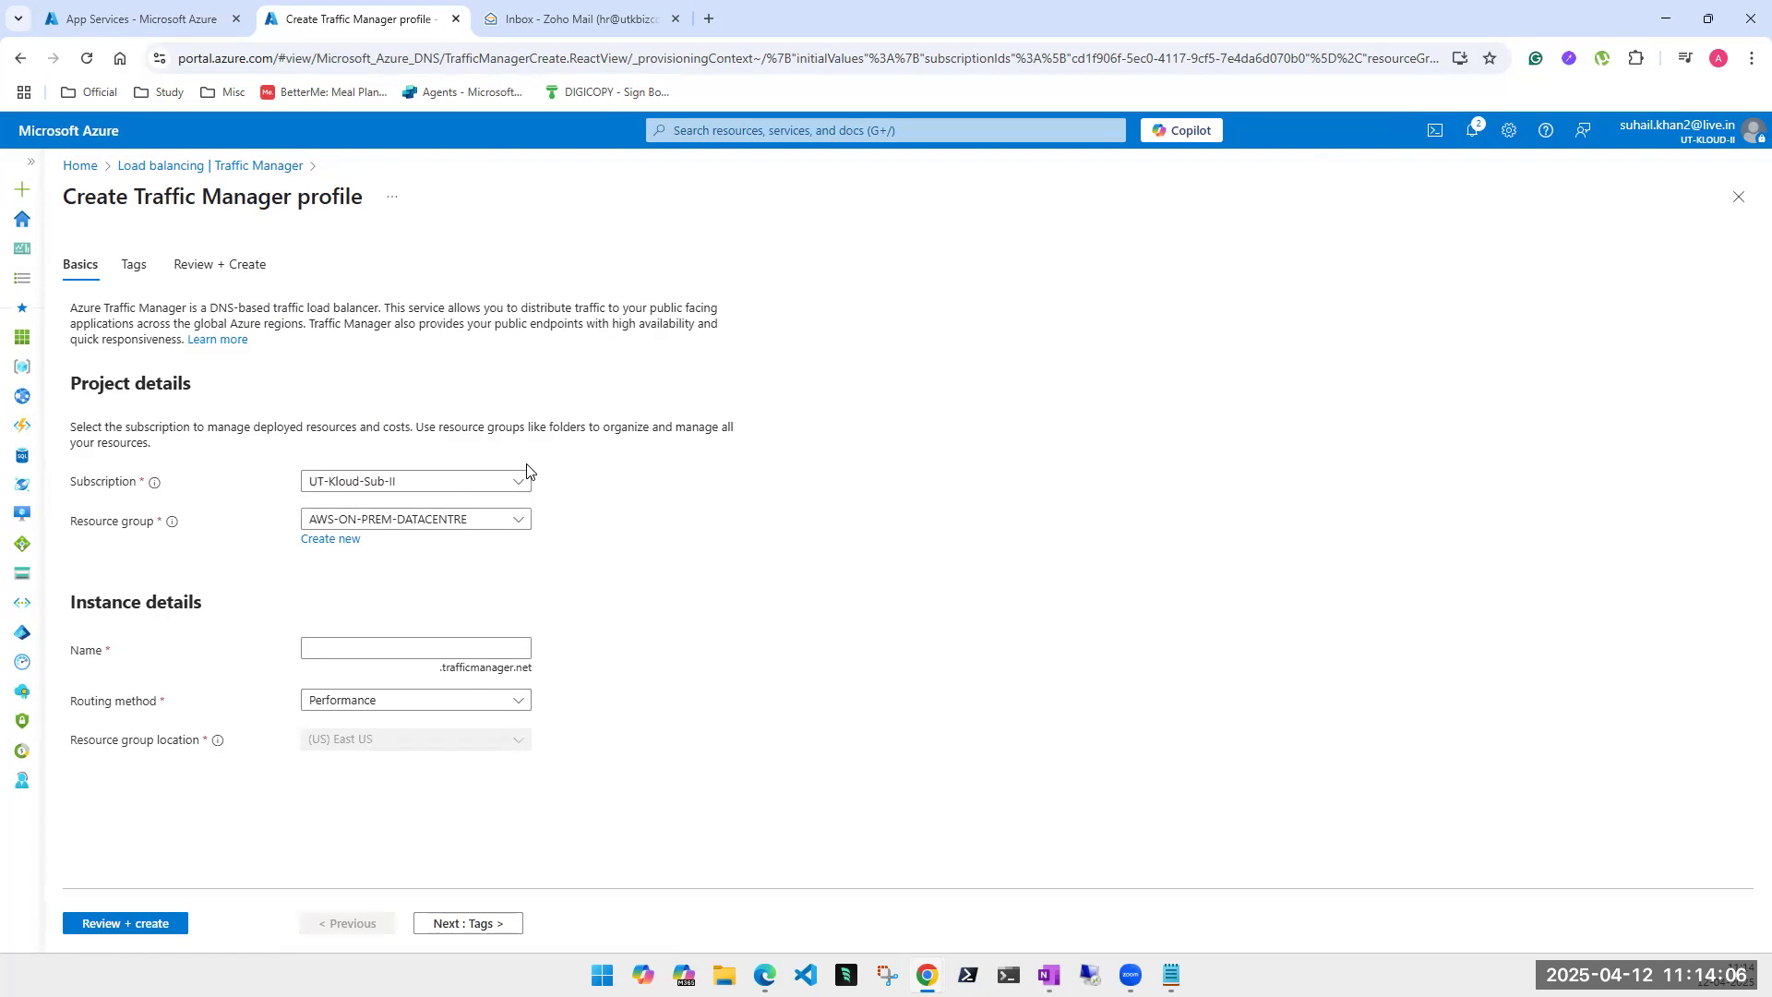
click(420, 528)
scroll(596, 886, down, 5)
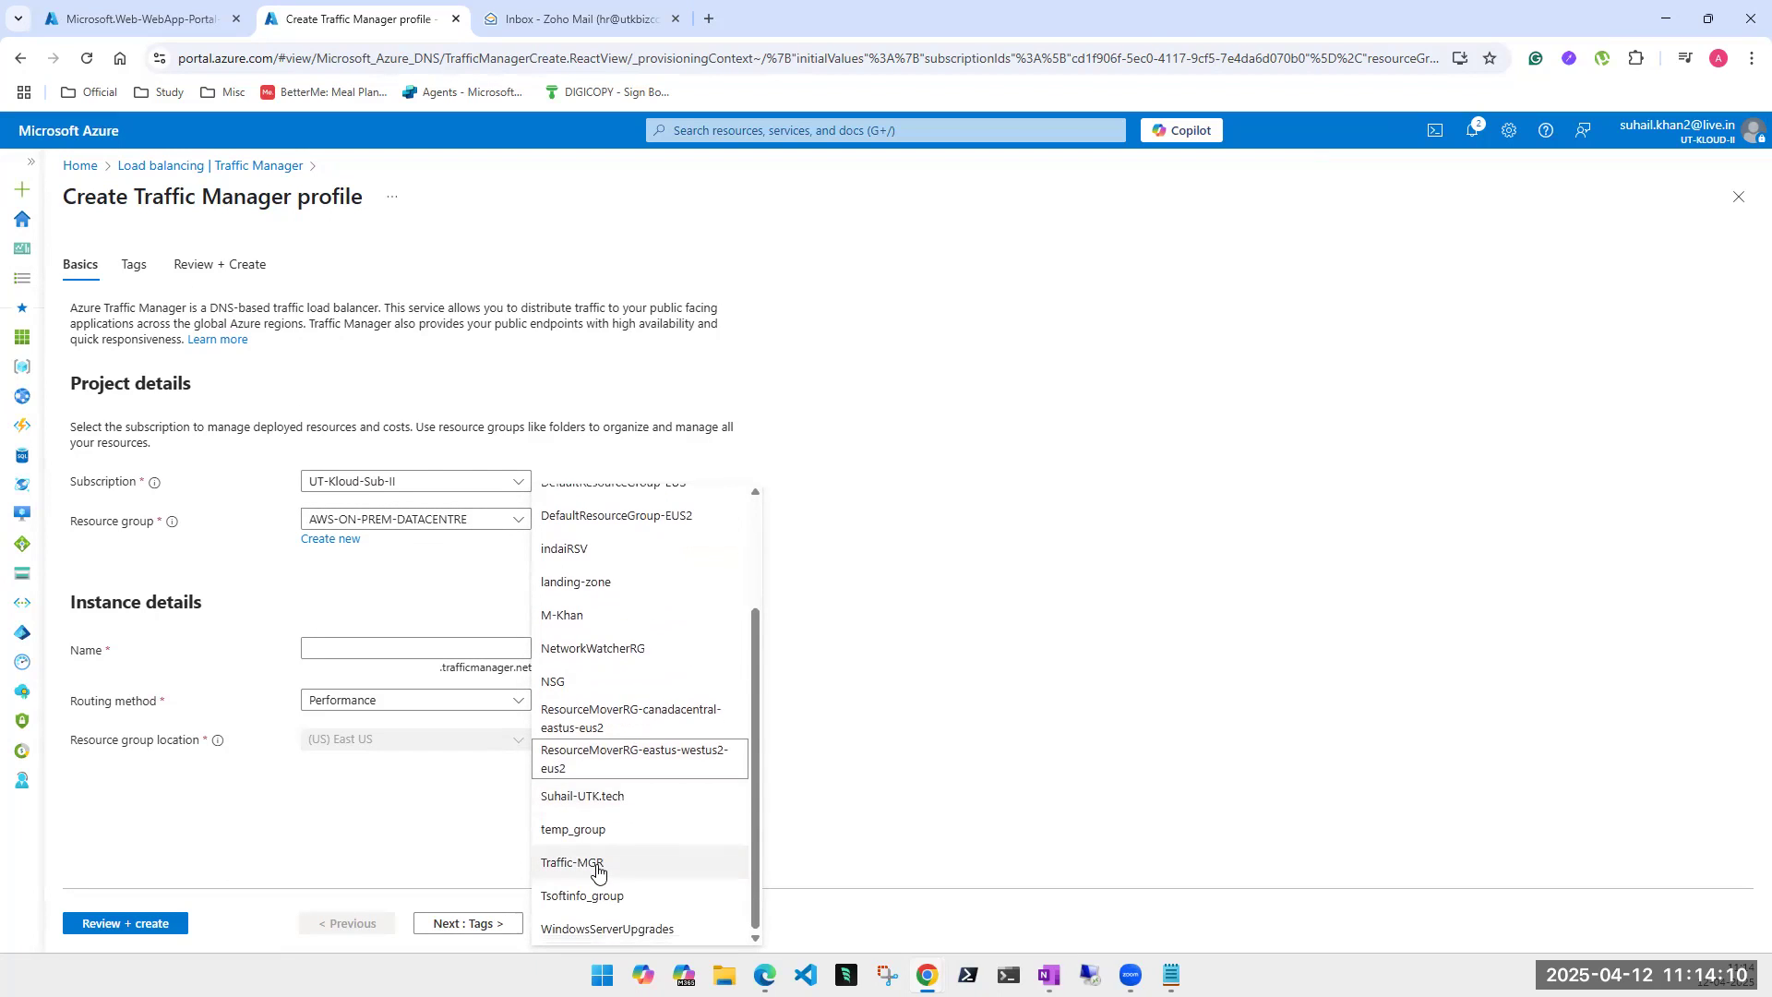
click(597, 871)
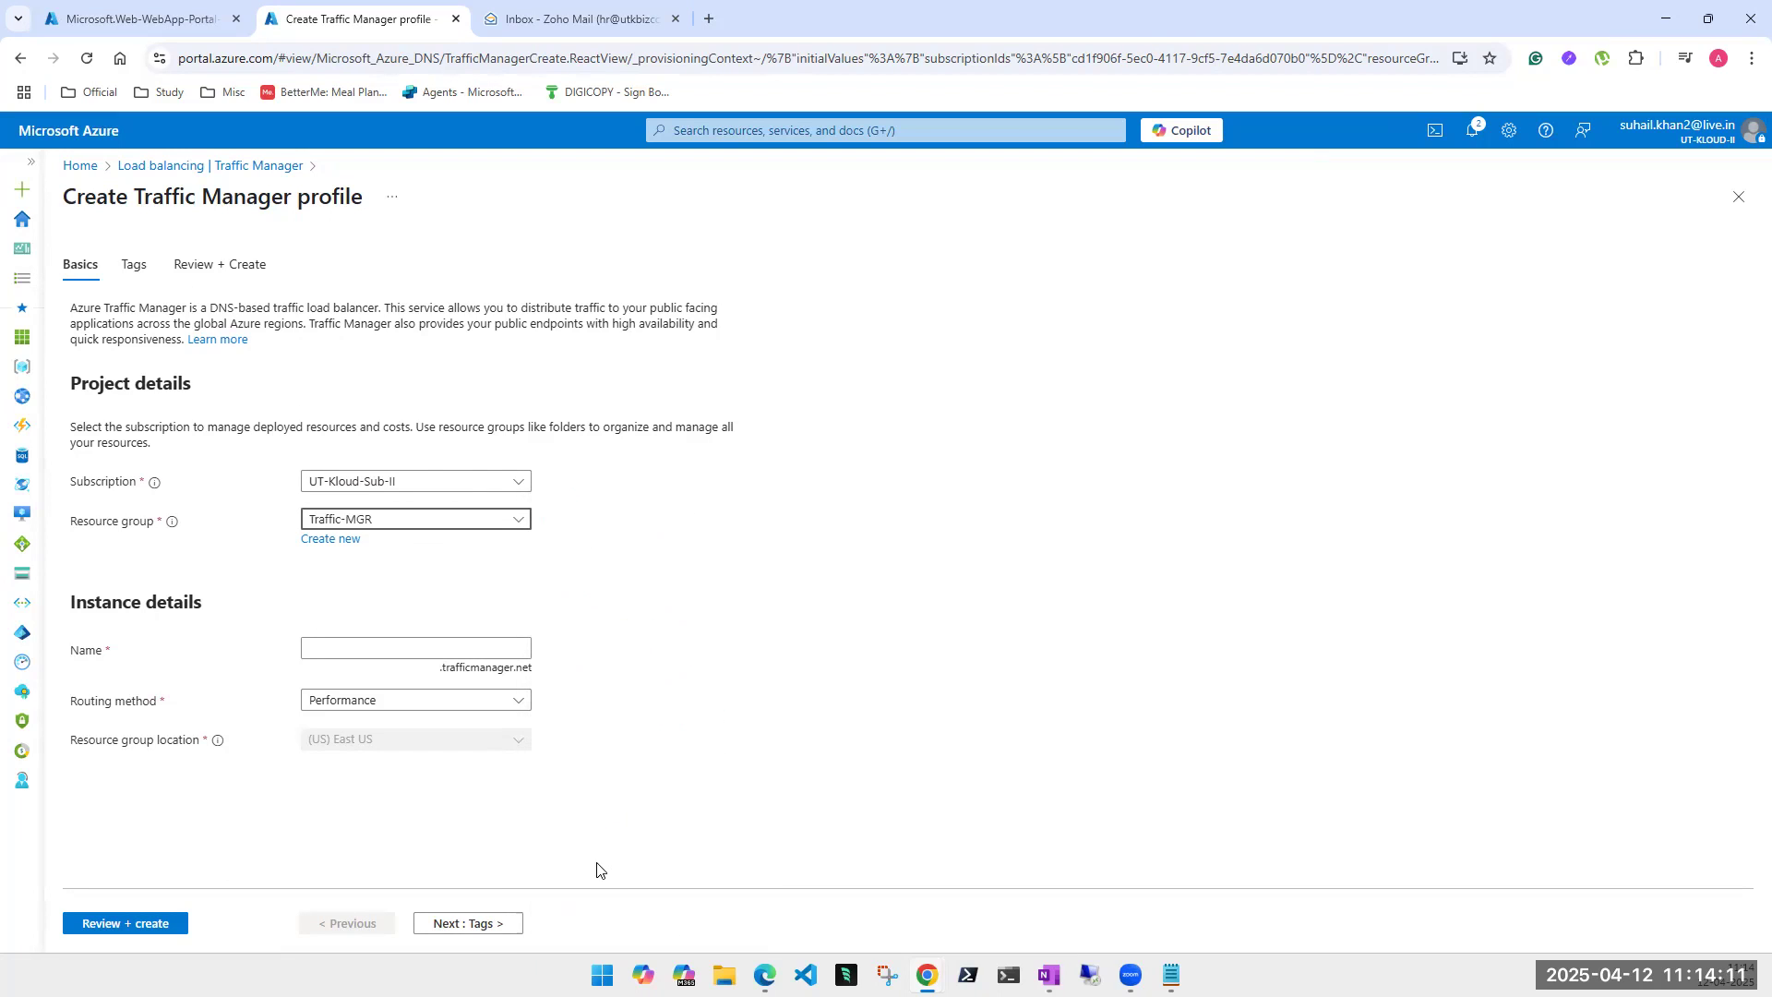
click(456, 649)
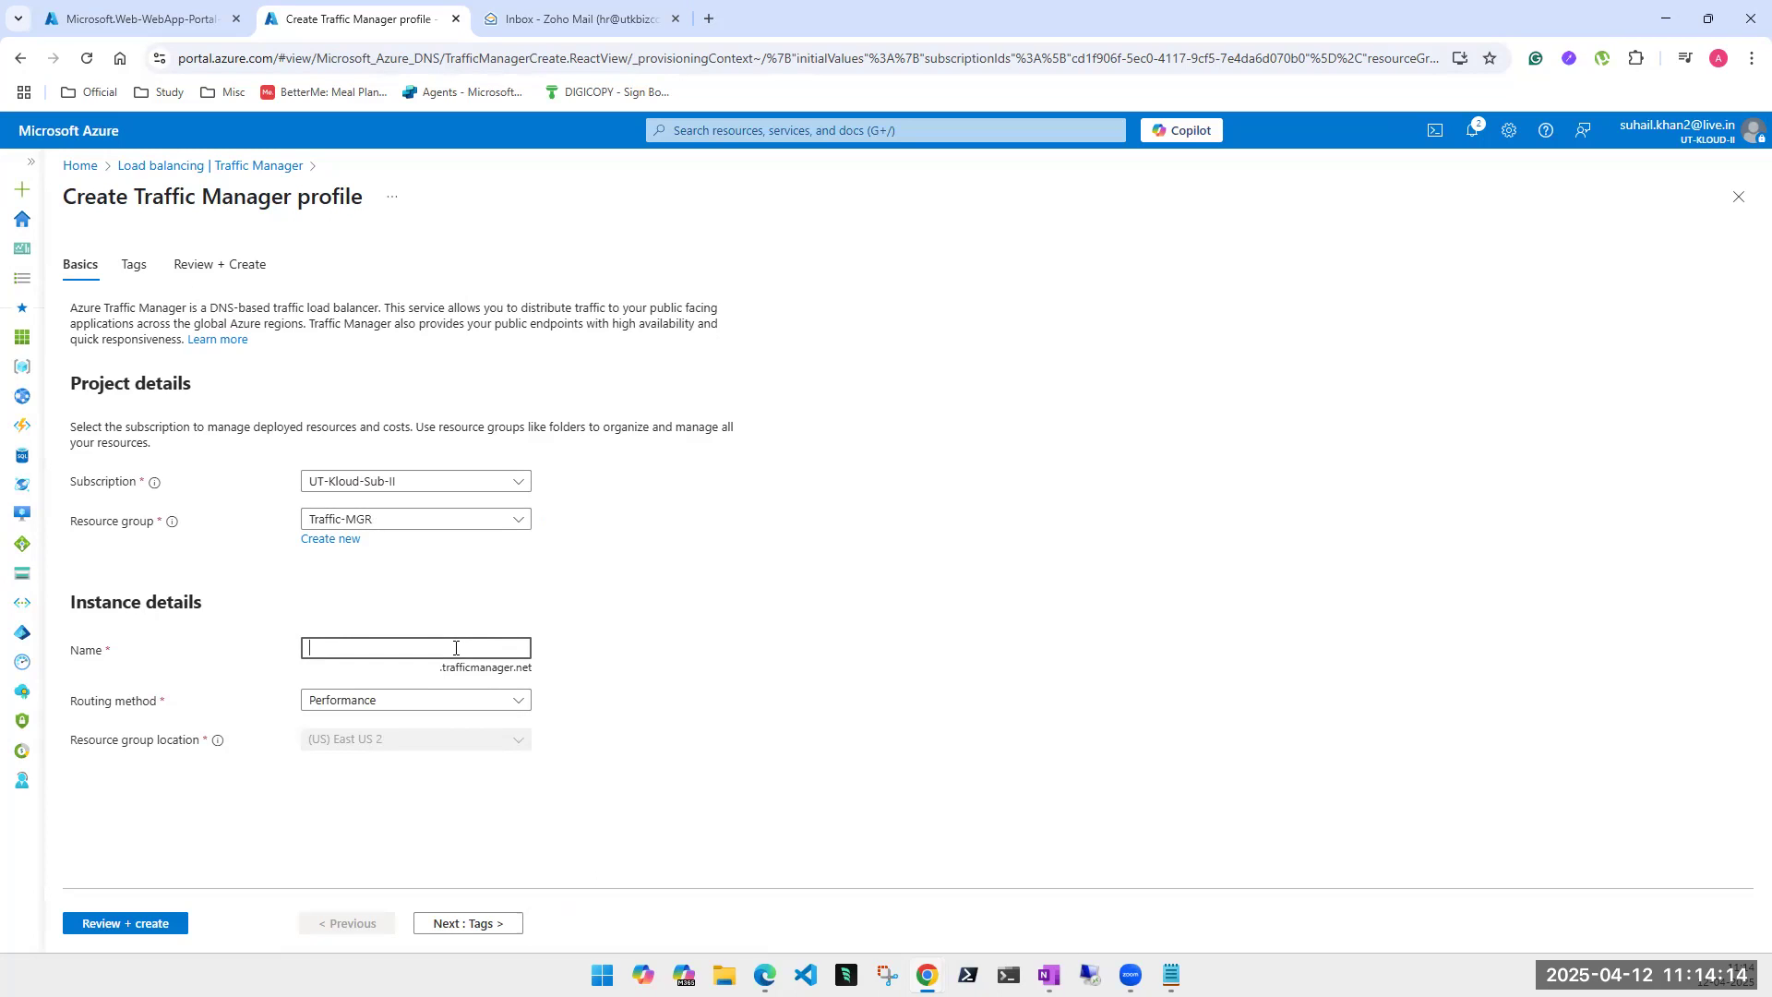
text(utkloudapp)
click(795, 674)
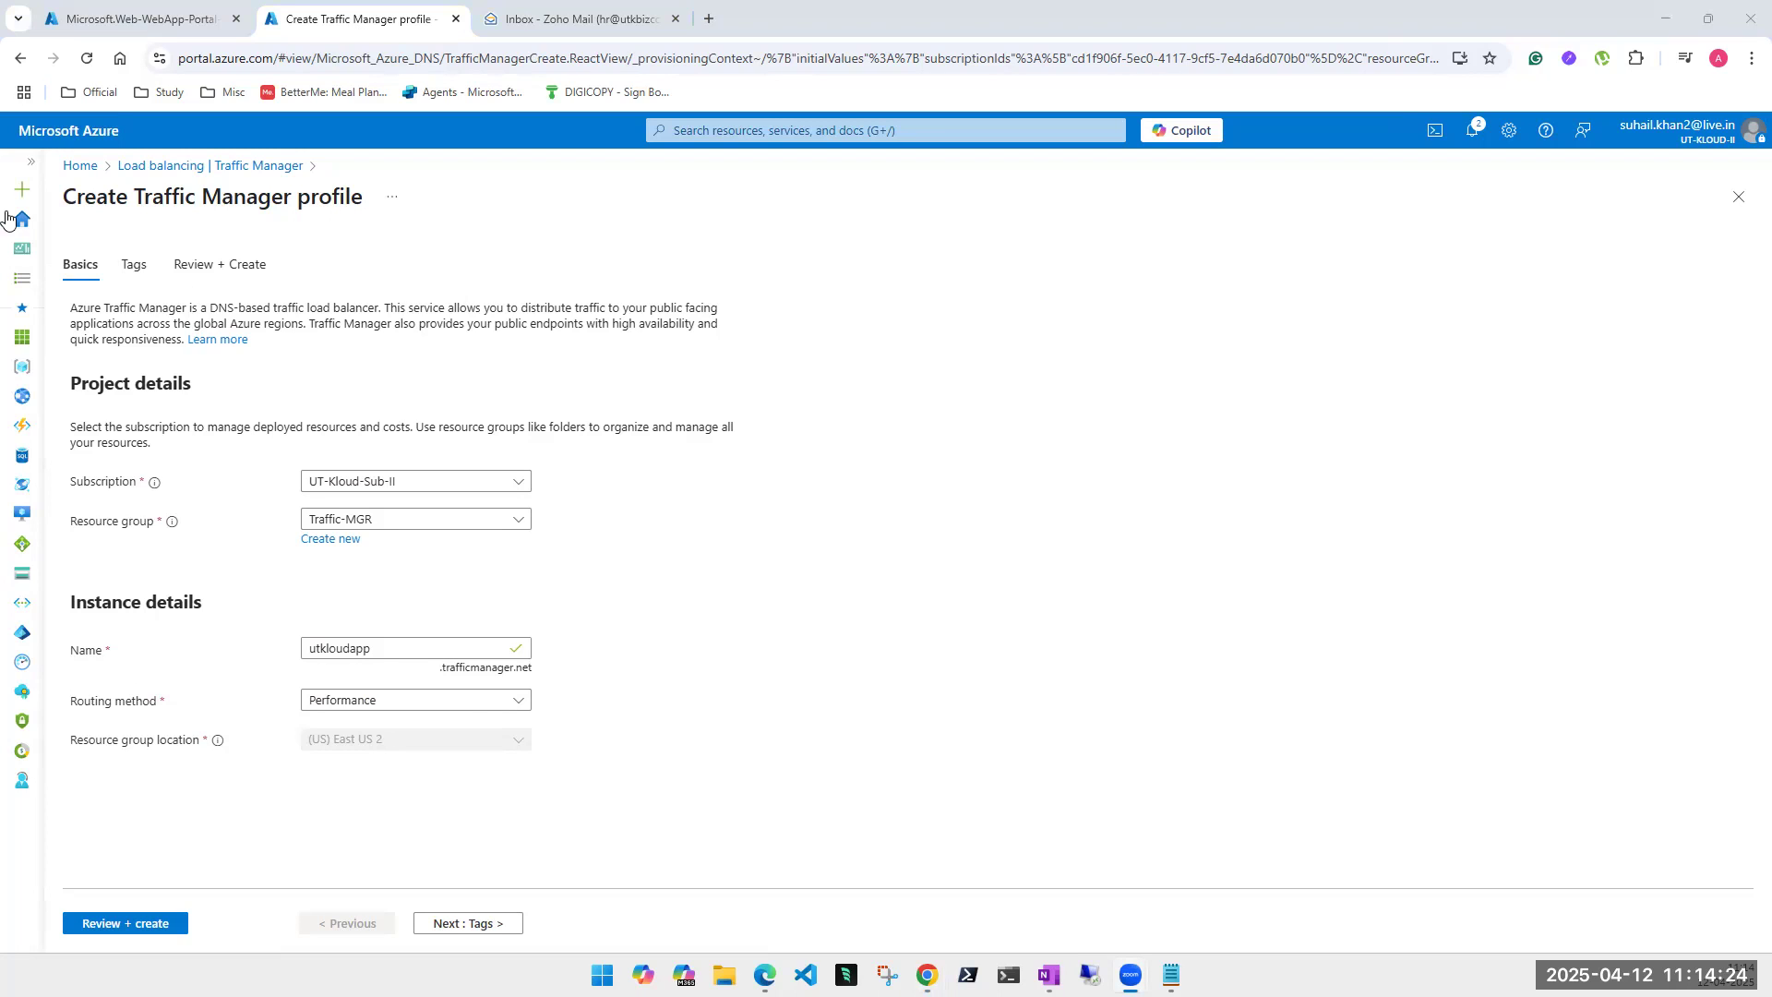
click(470, 704)
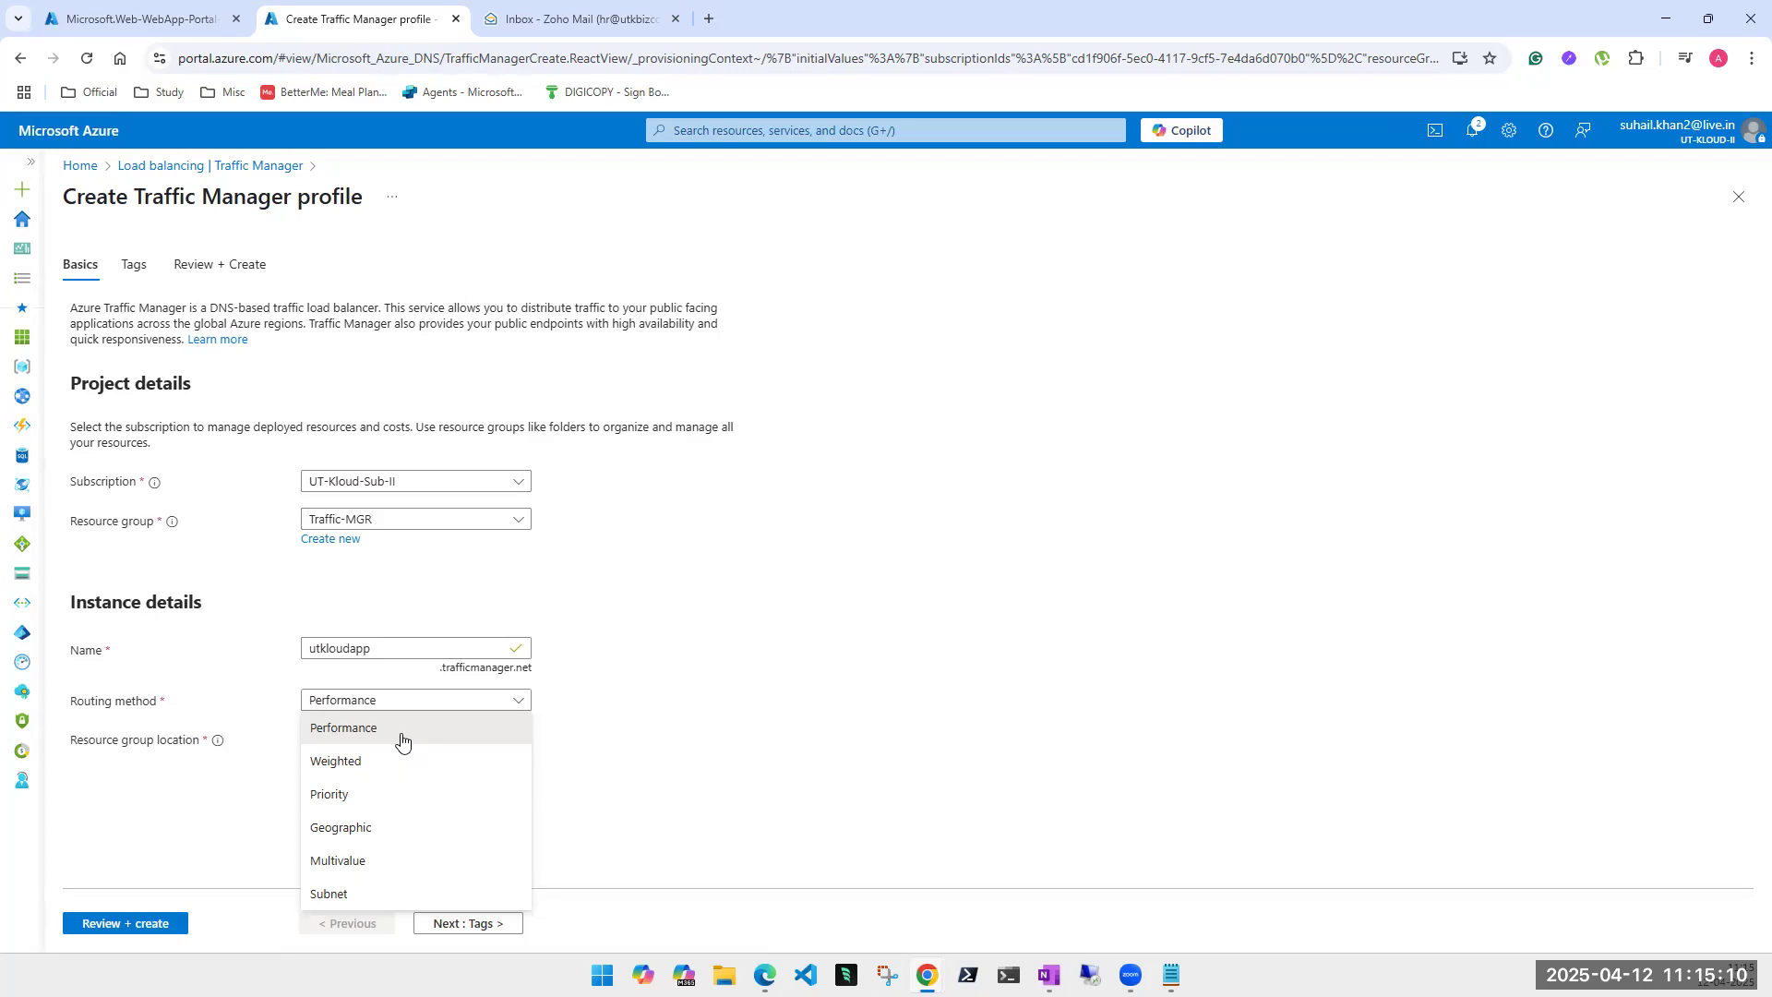
- Check the web app deployment status, keeping the profile's routing method at Performance
click(93, 23)
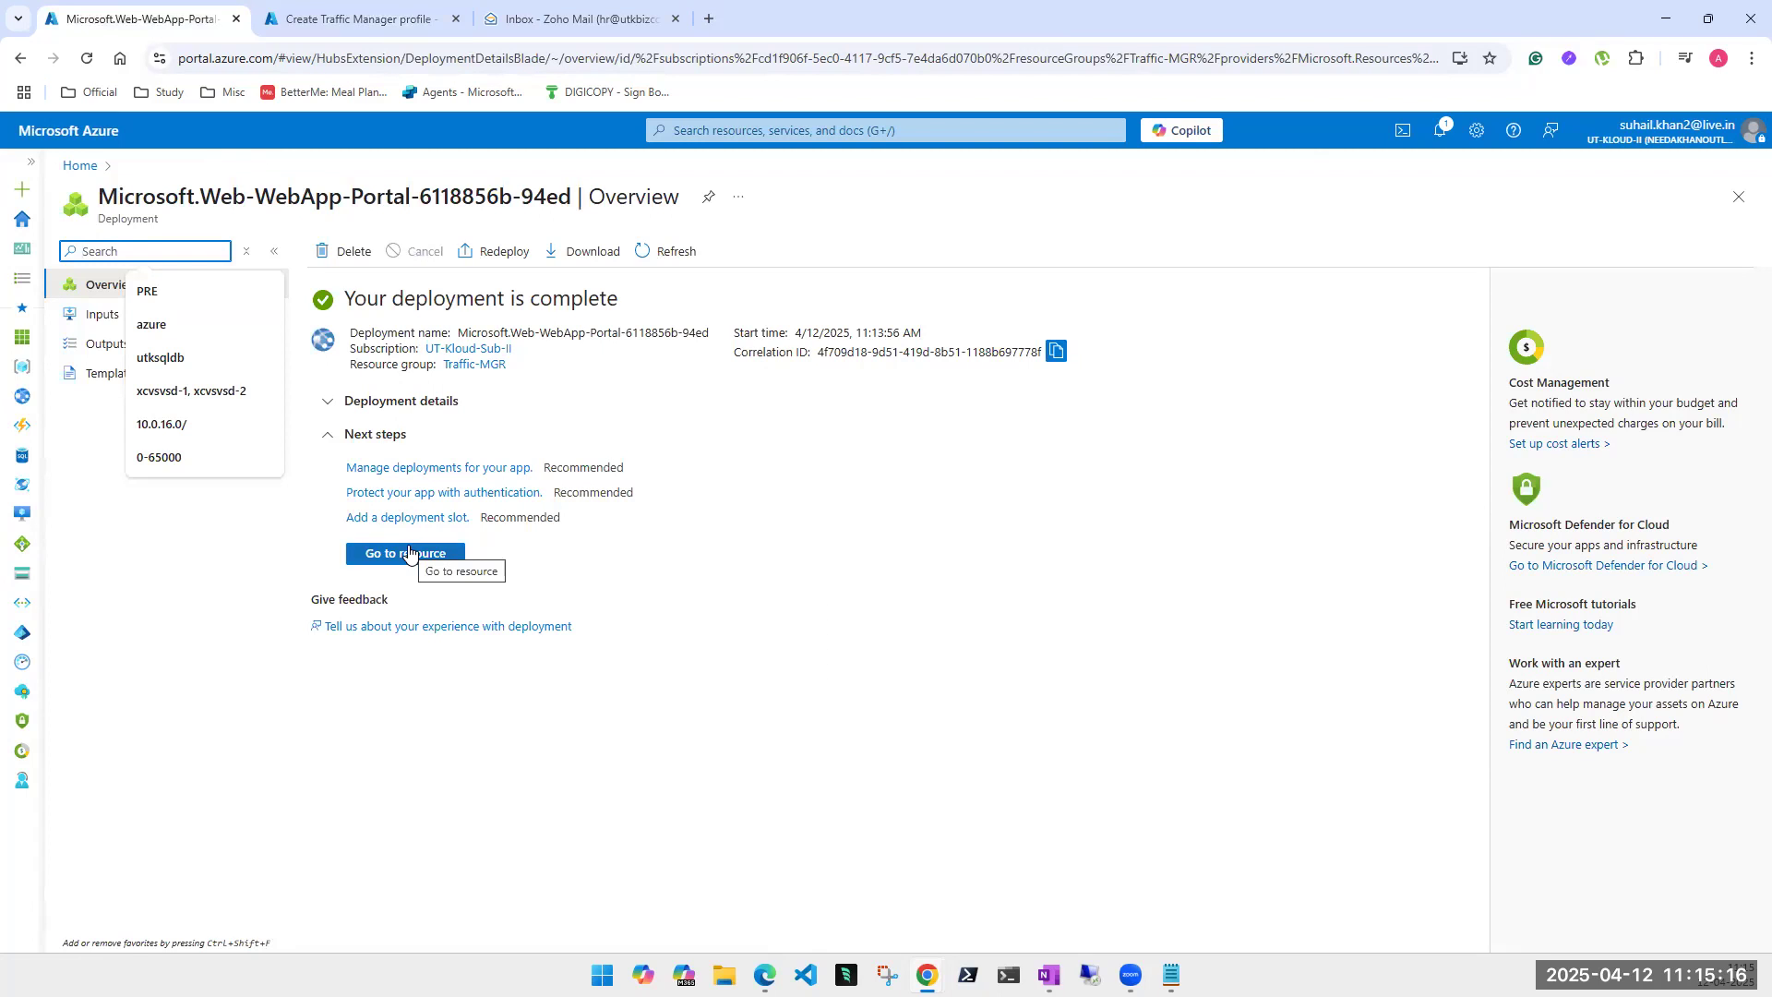
click(334, 20)
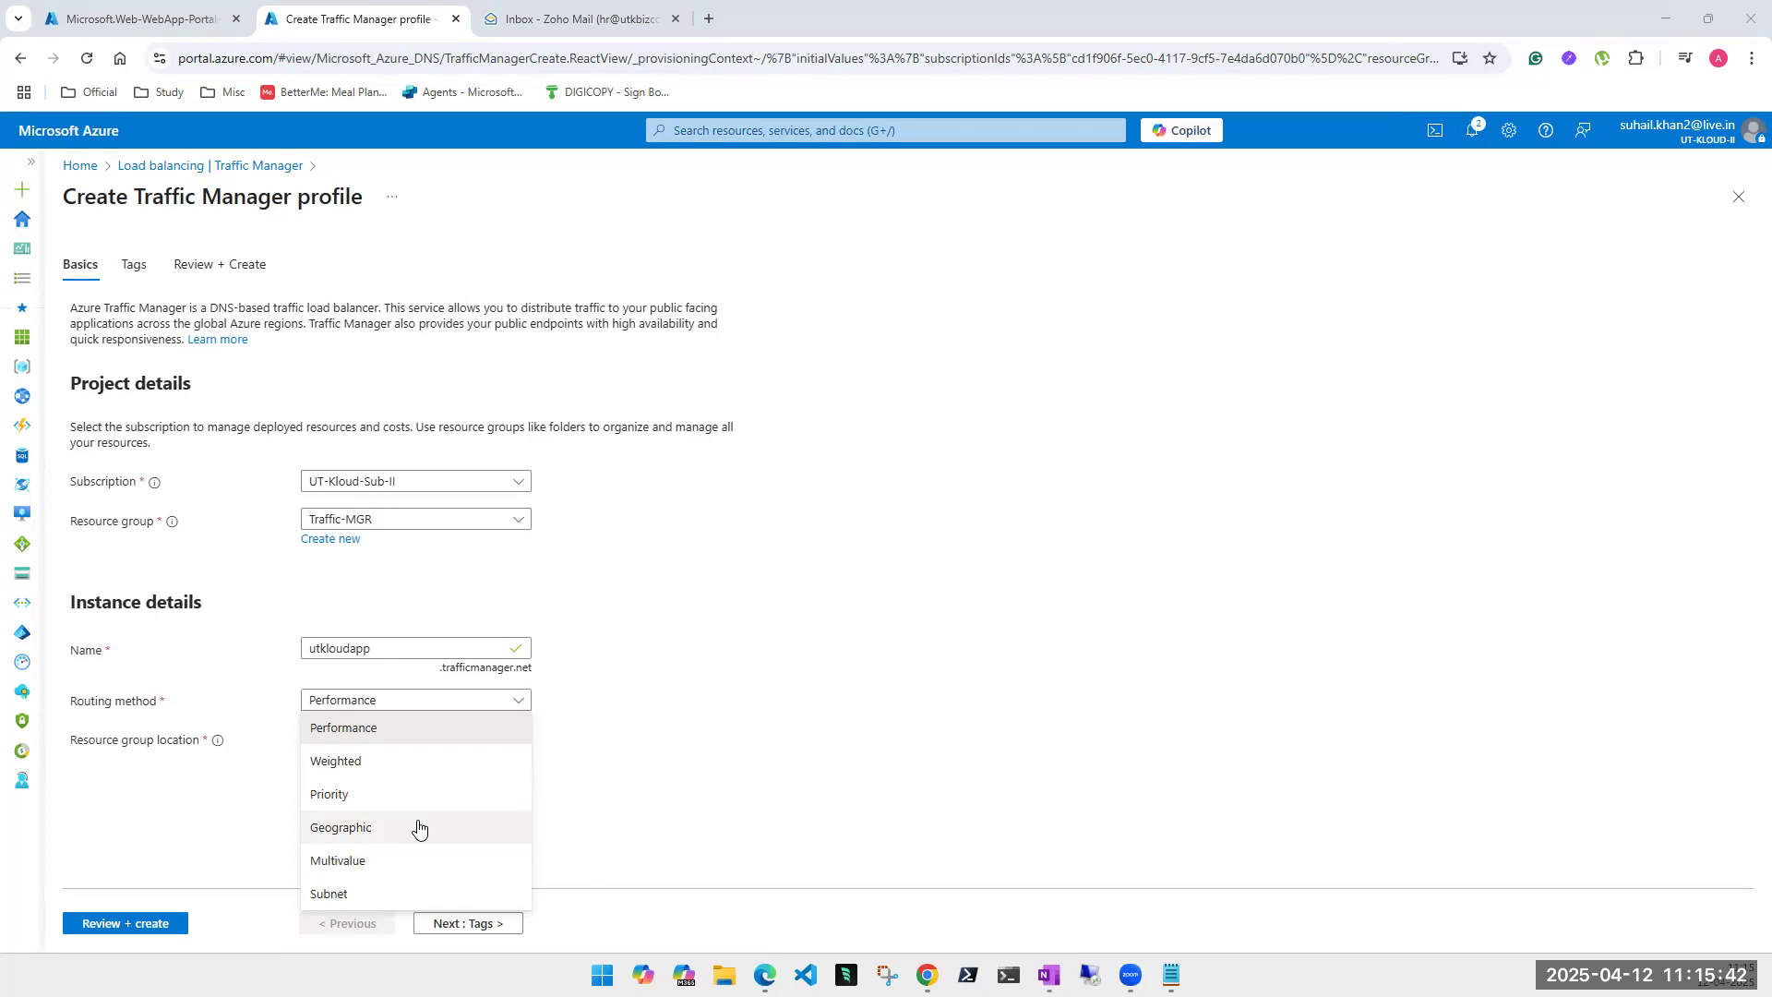
click(760, 671)
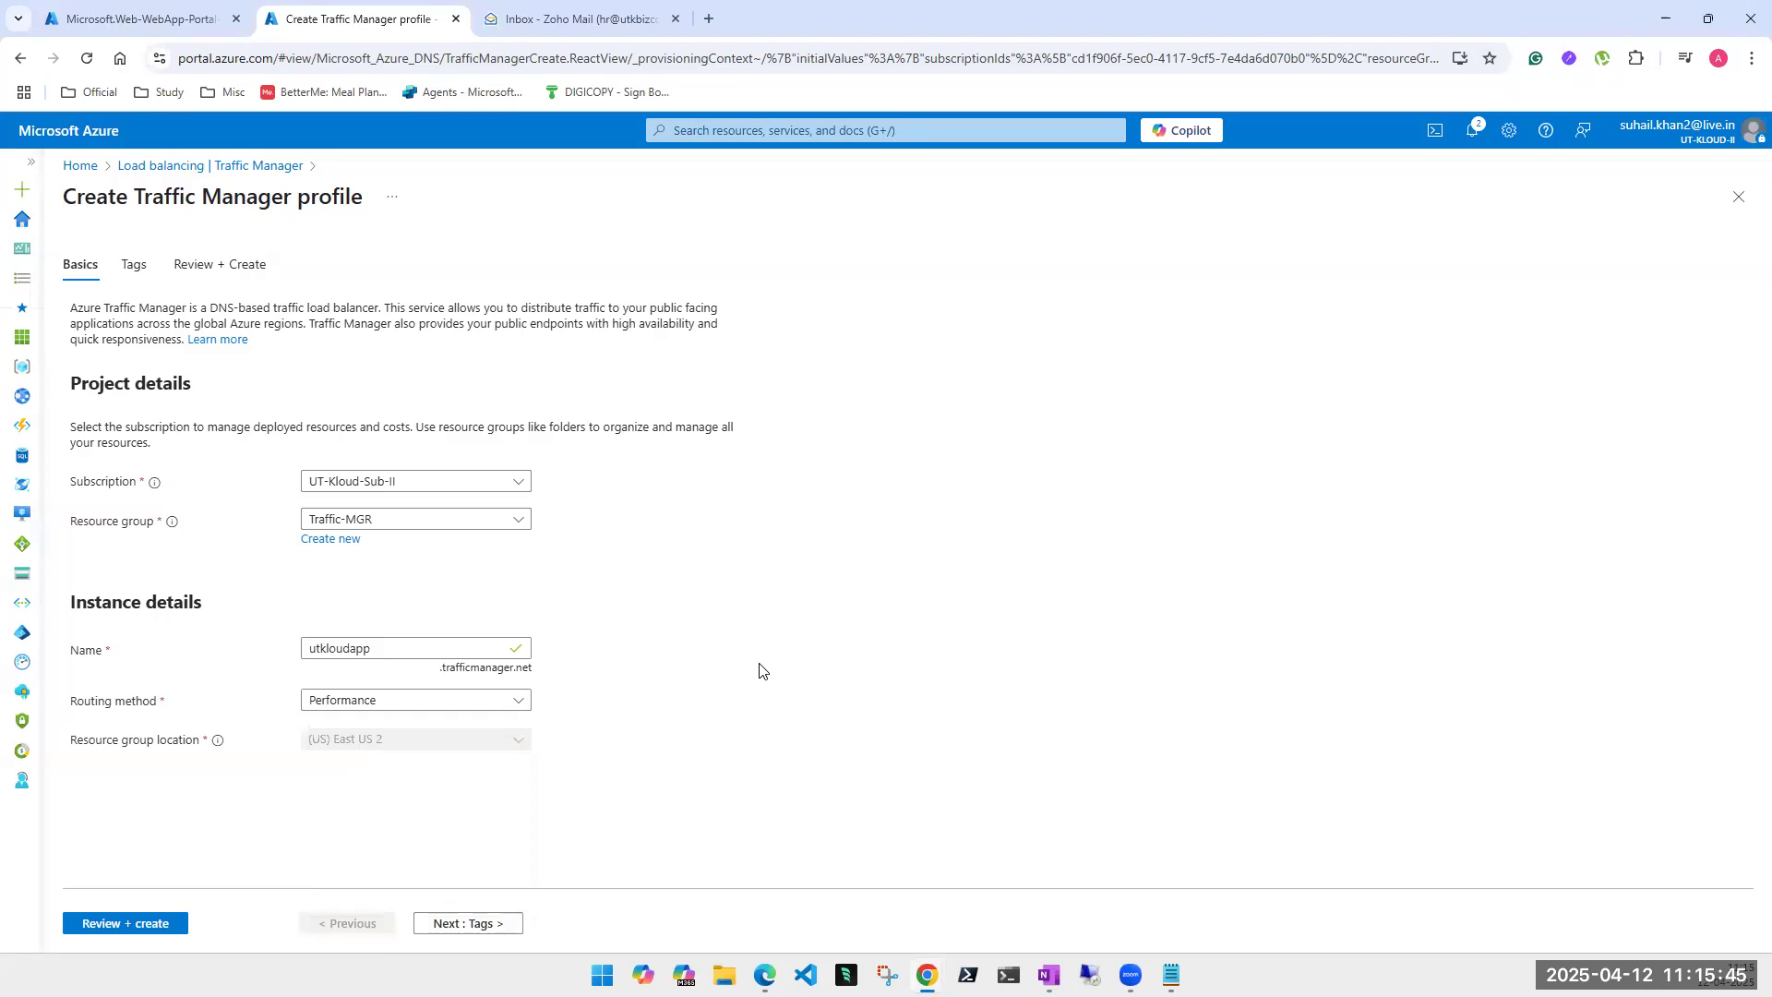
click(503, 704)
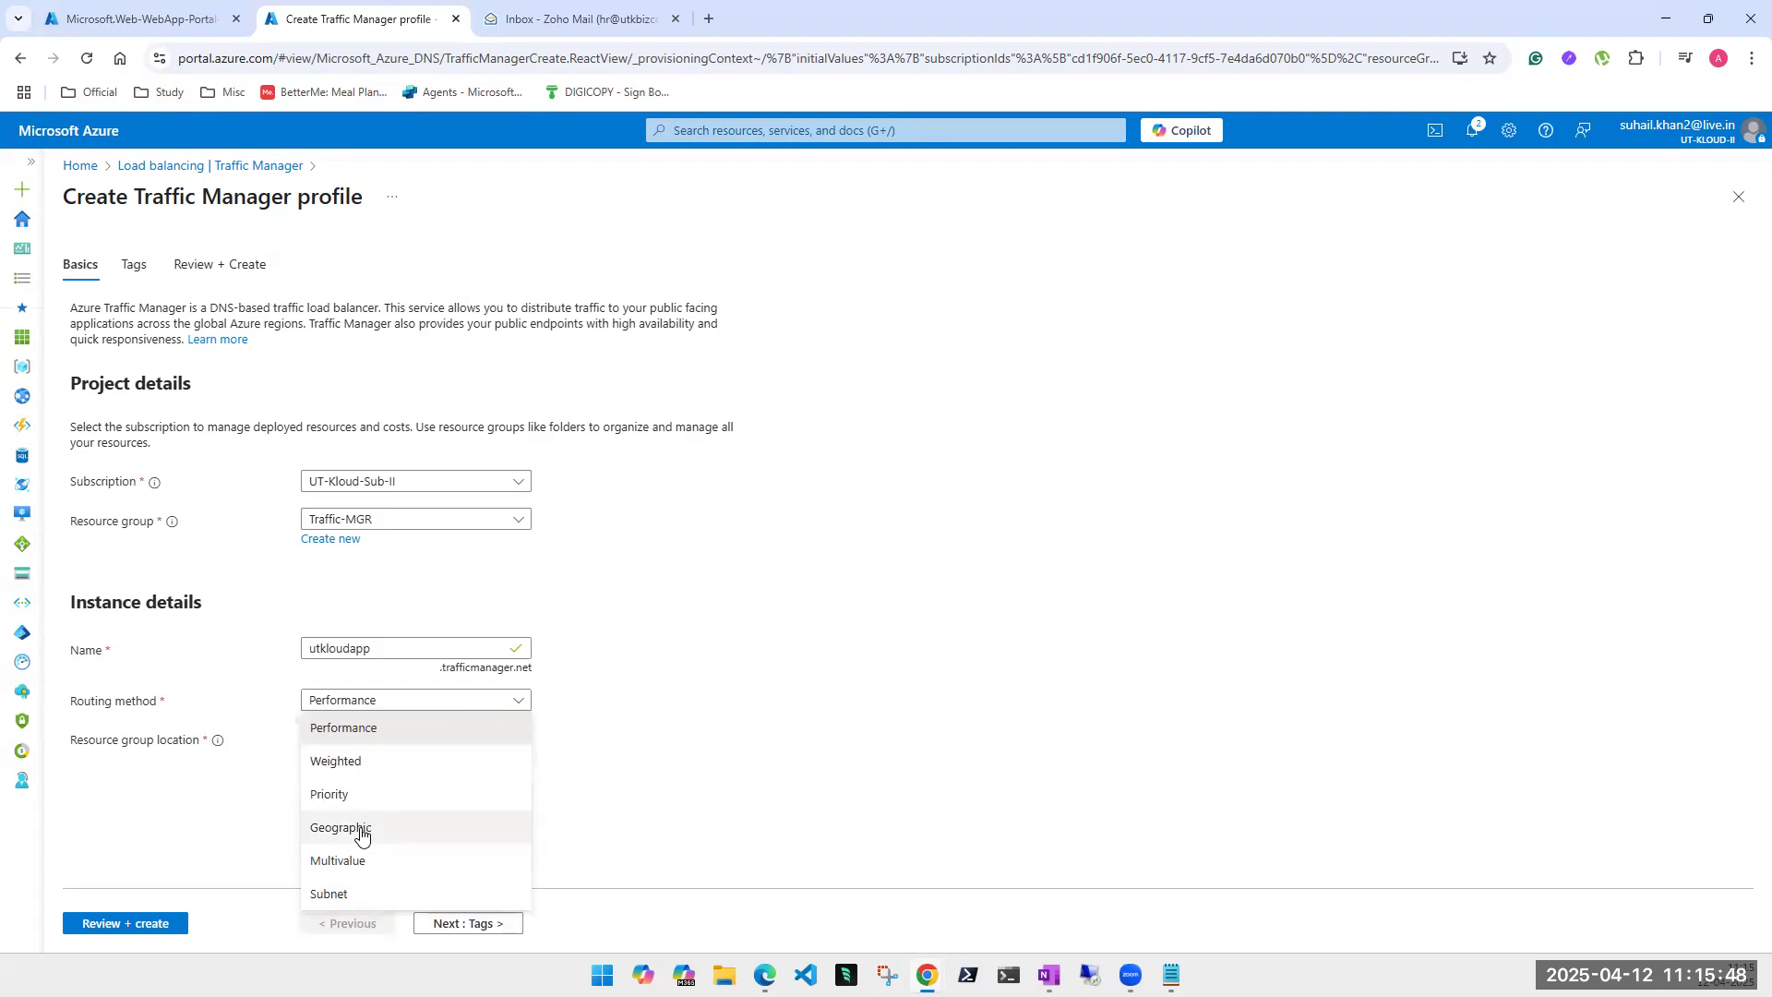
click(185, 19)
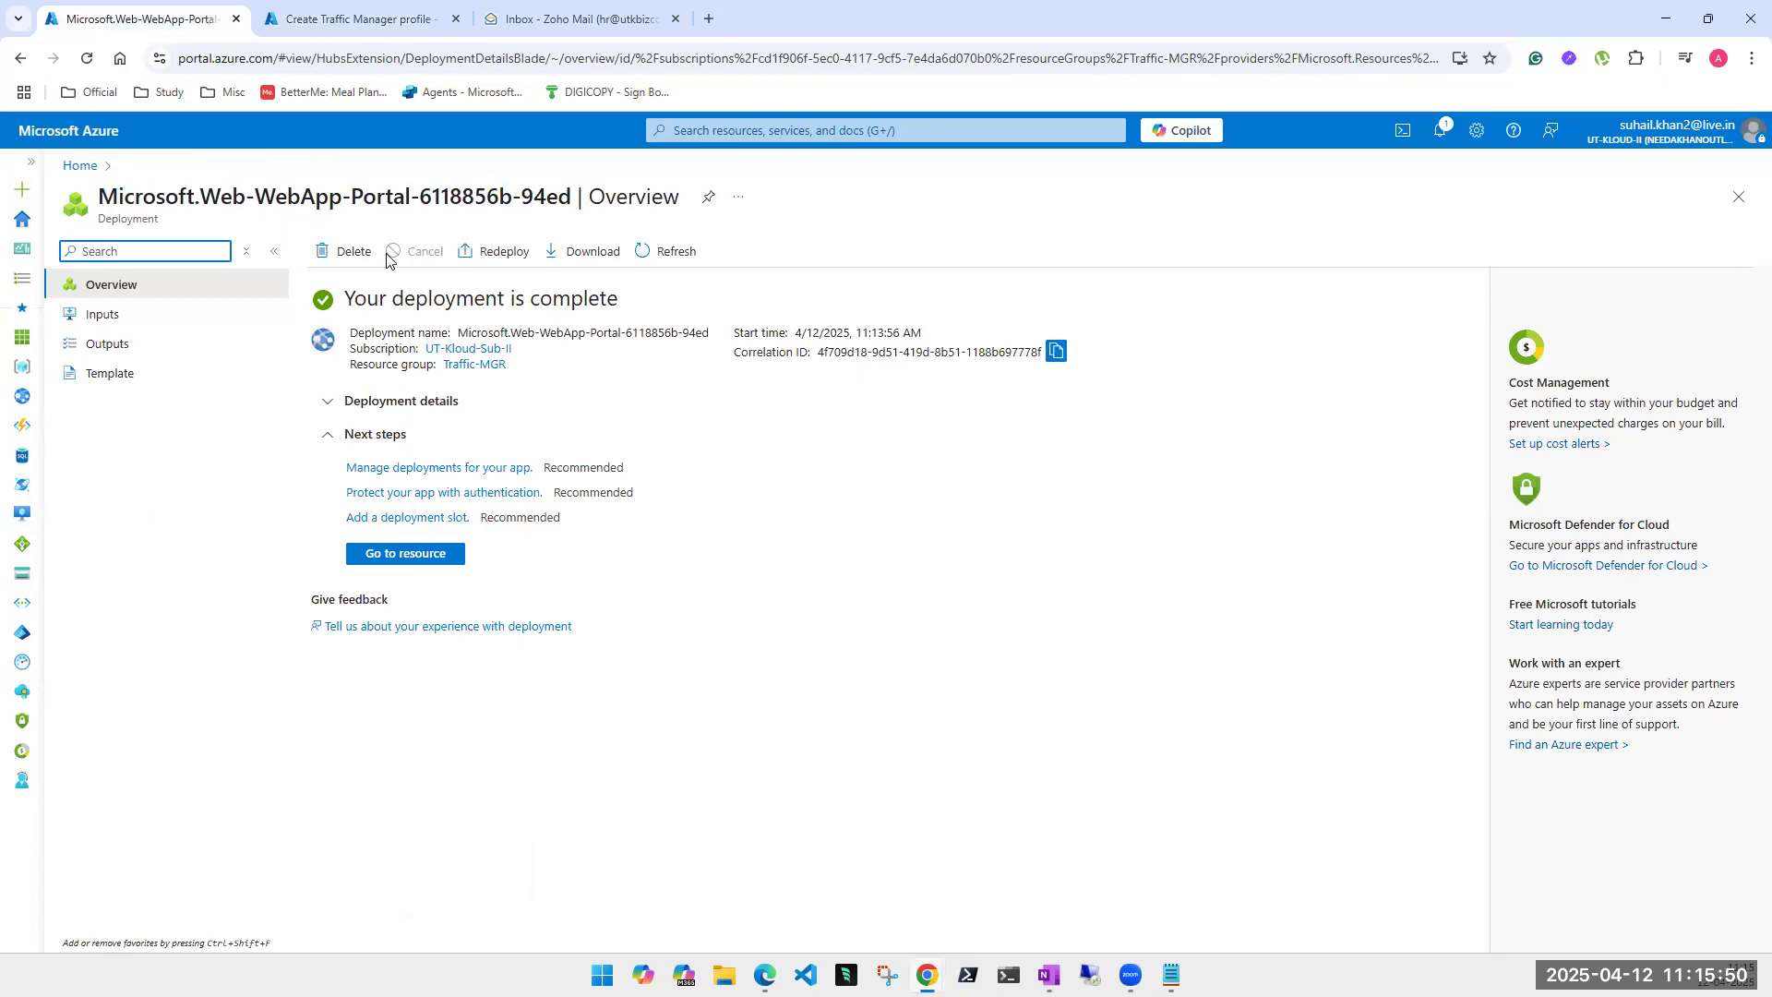
- Open USutkoud from App Services and copy its default domain usutkoud.azurewebsites.net
click(805, 132)
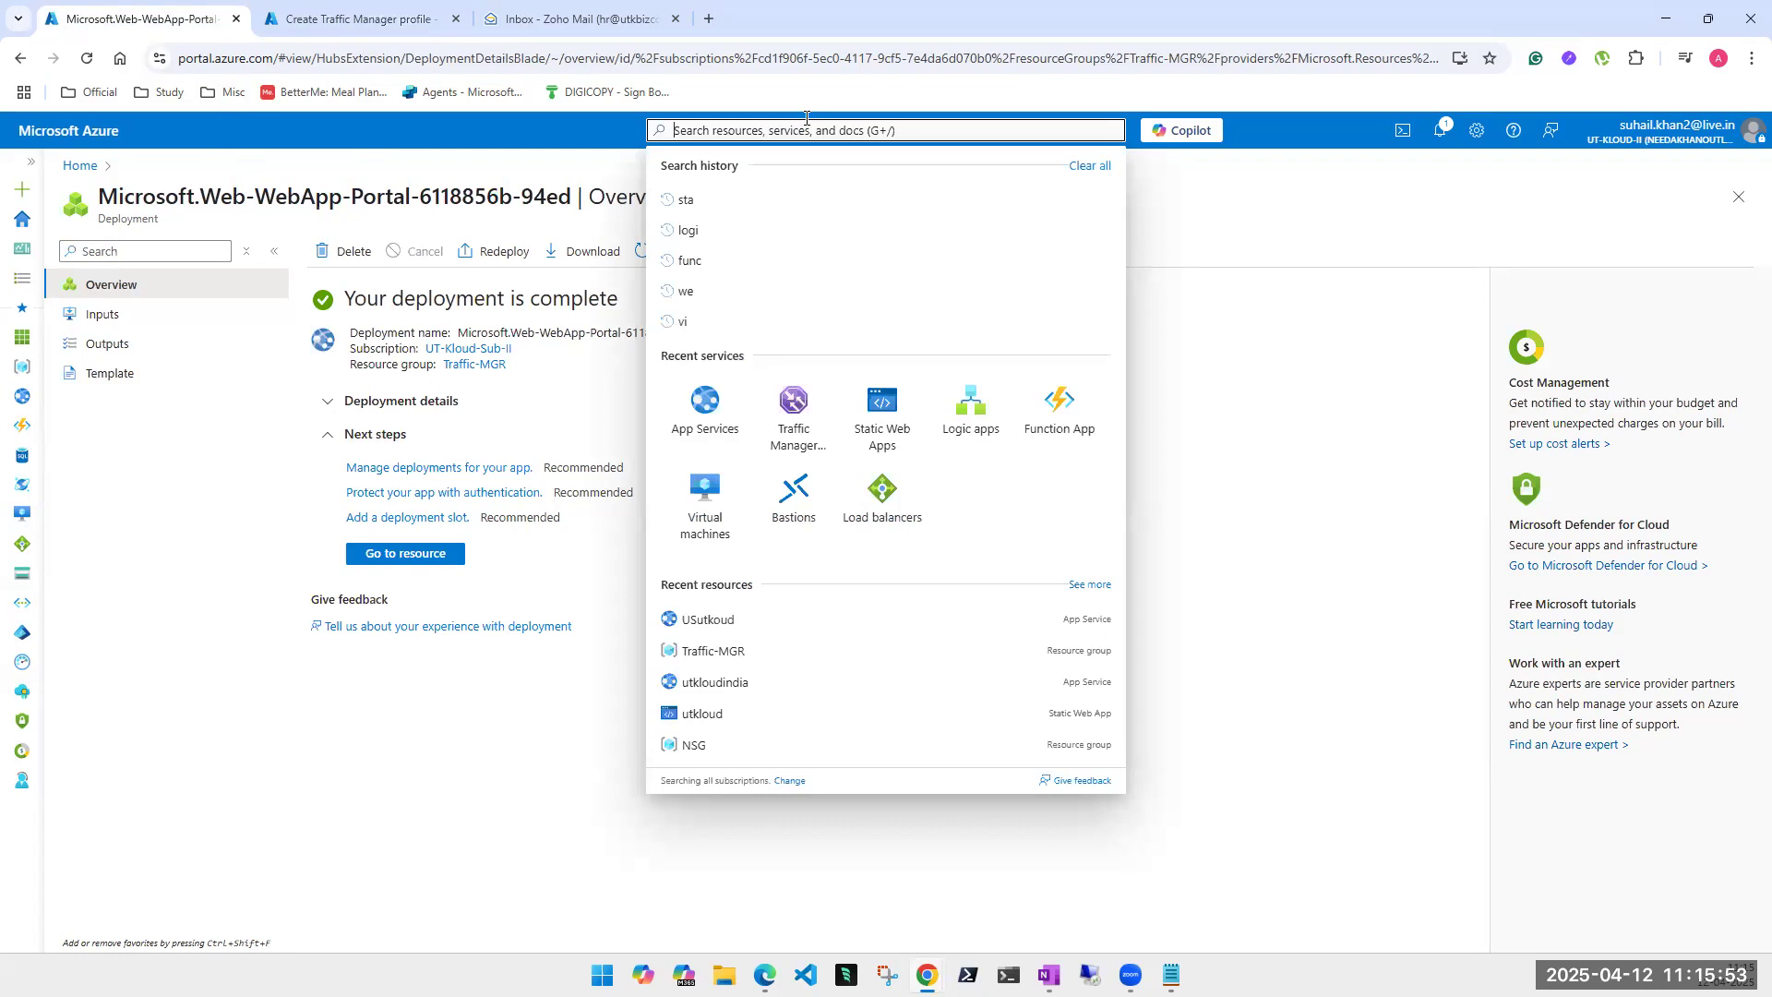
click(715, 447)
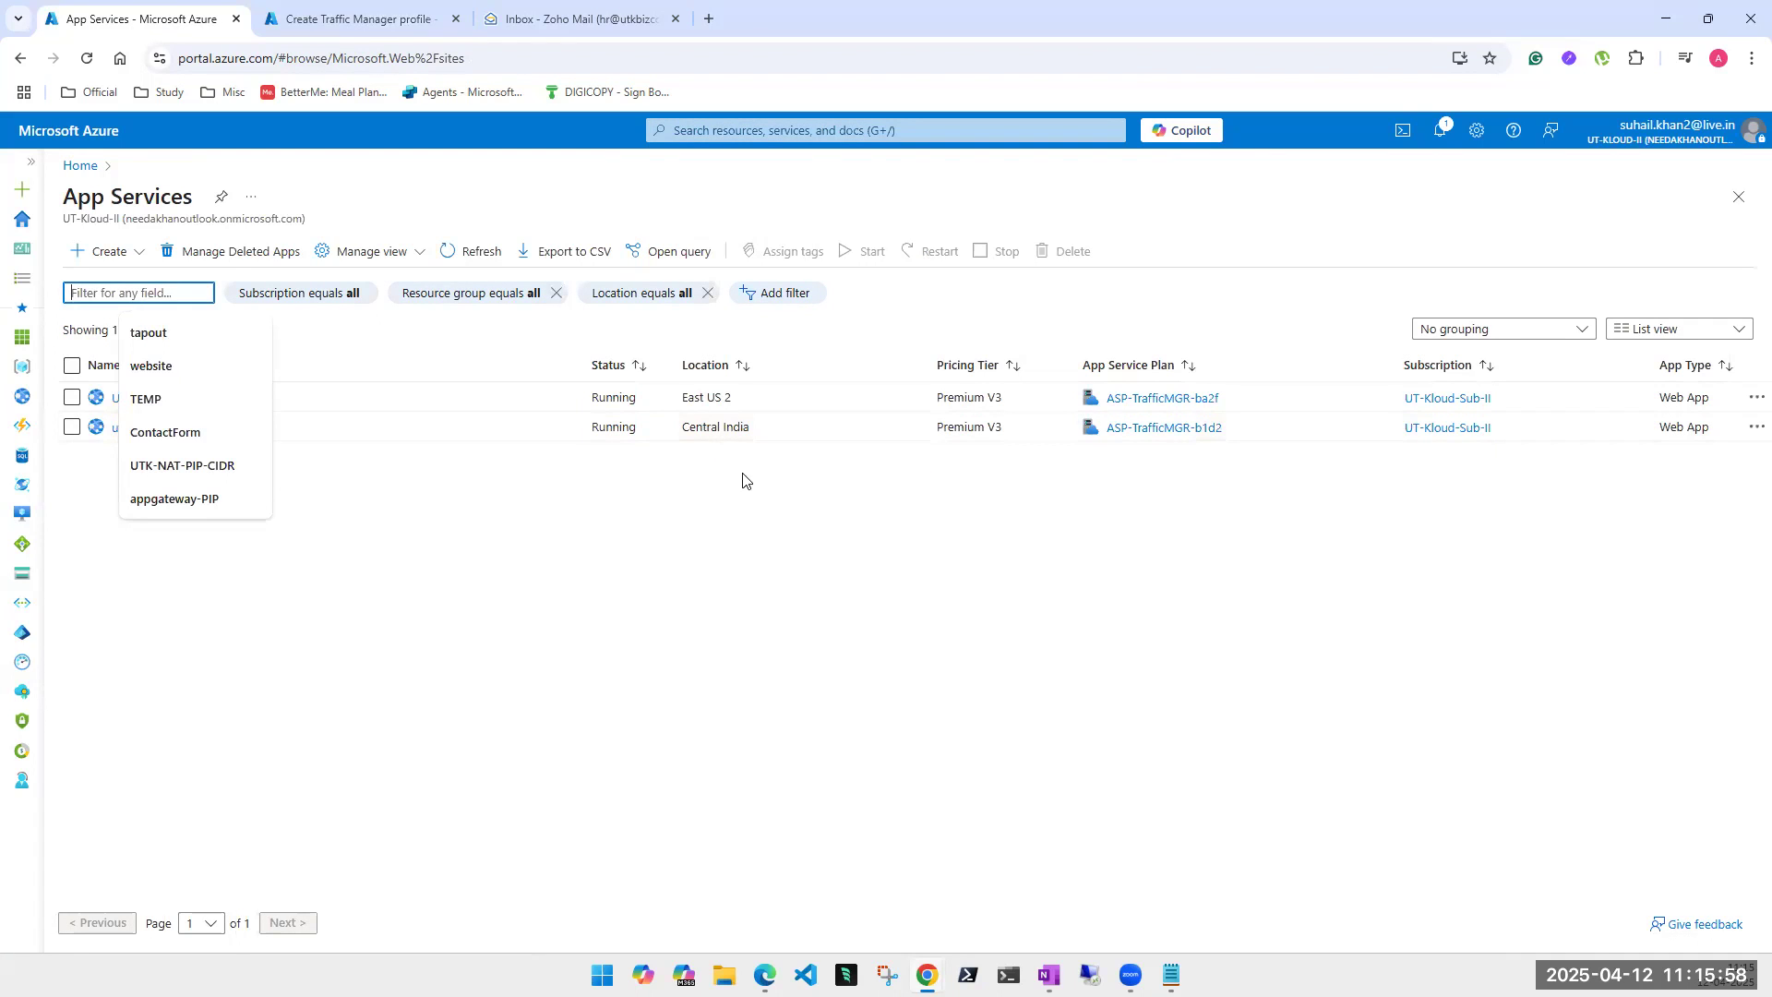
click(736, 473)
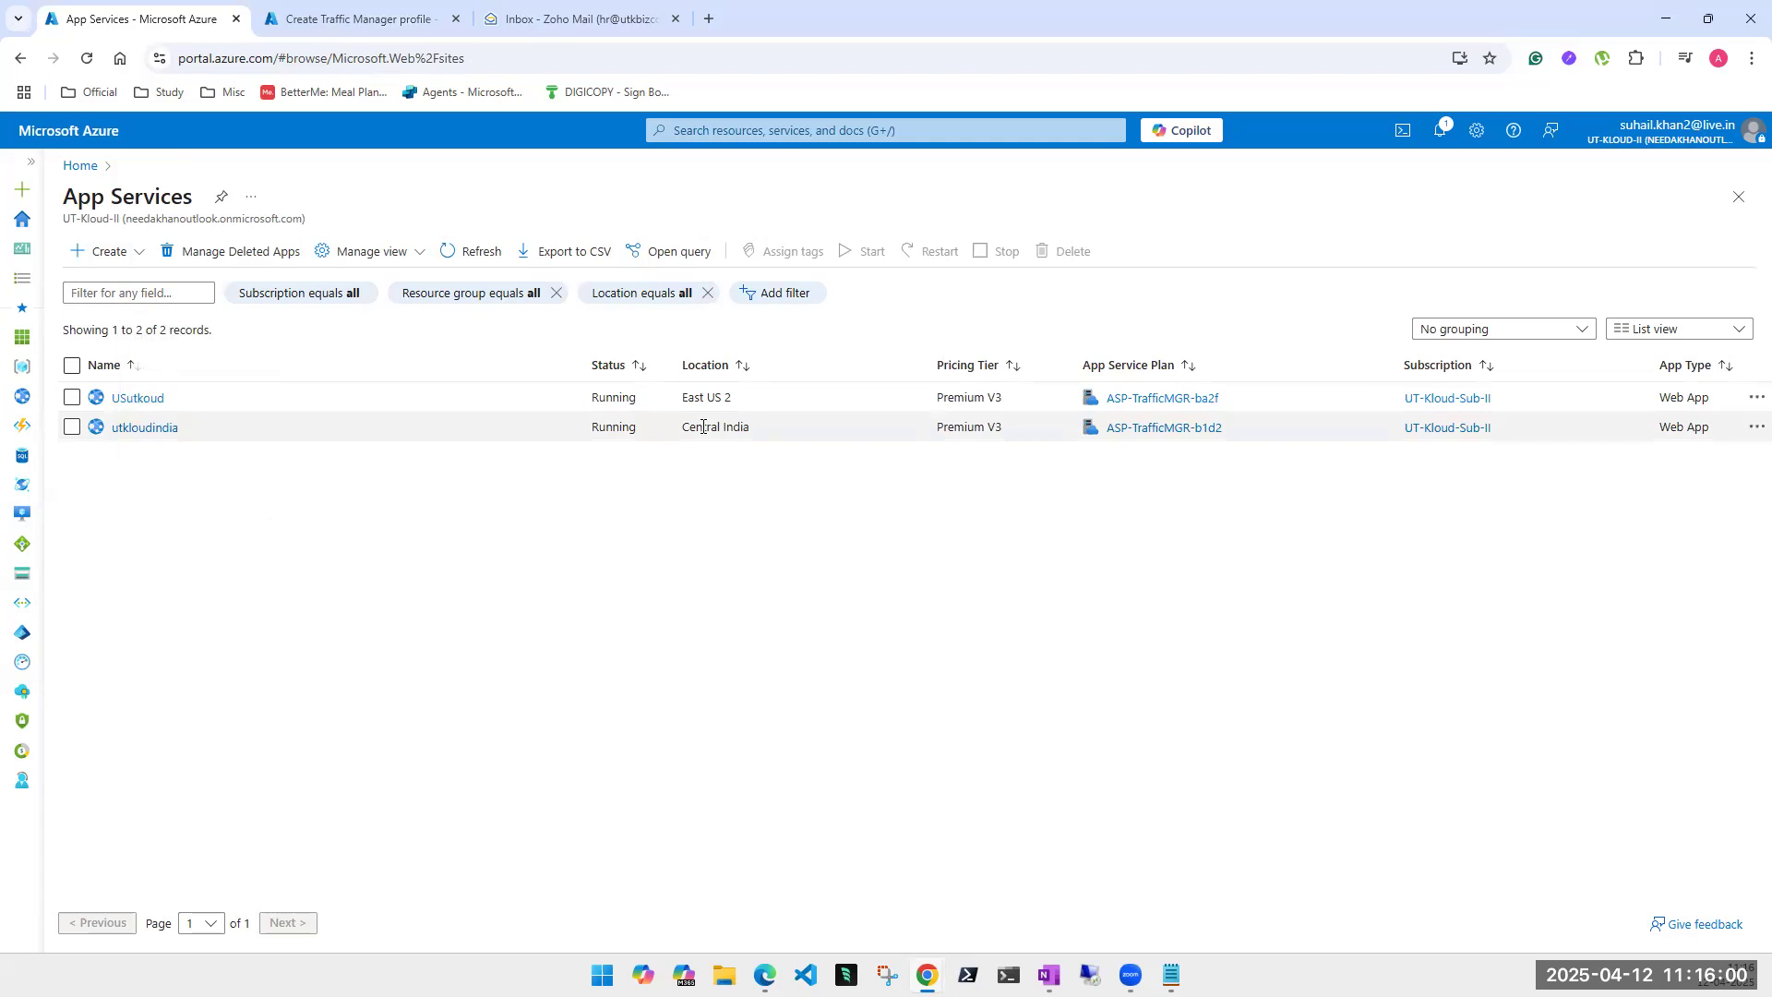
triple_click(702, 427)
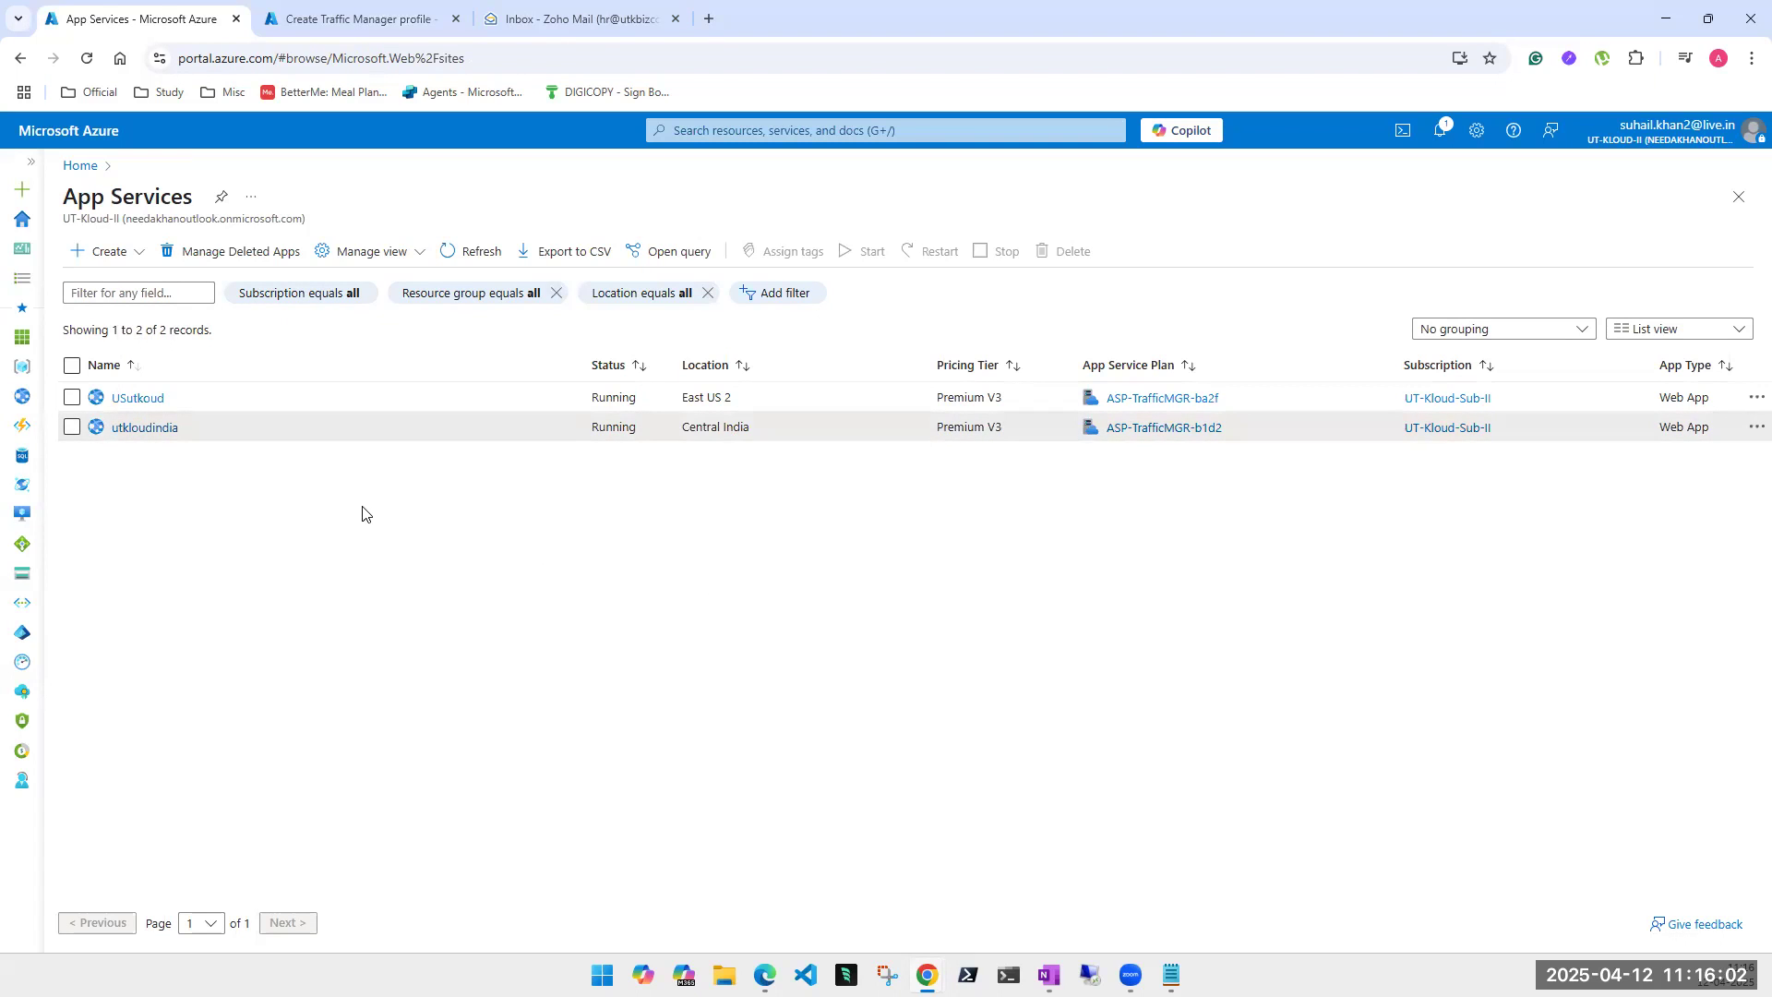
click(139, 398)
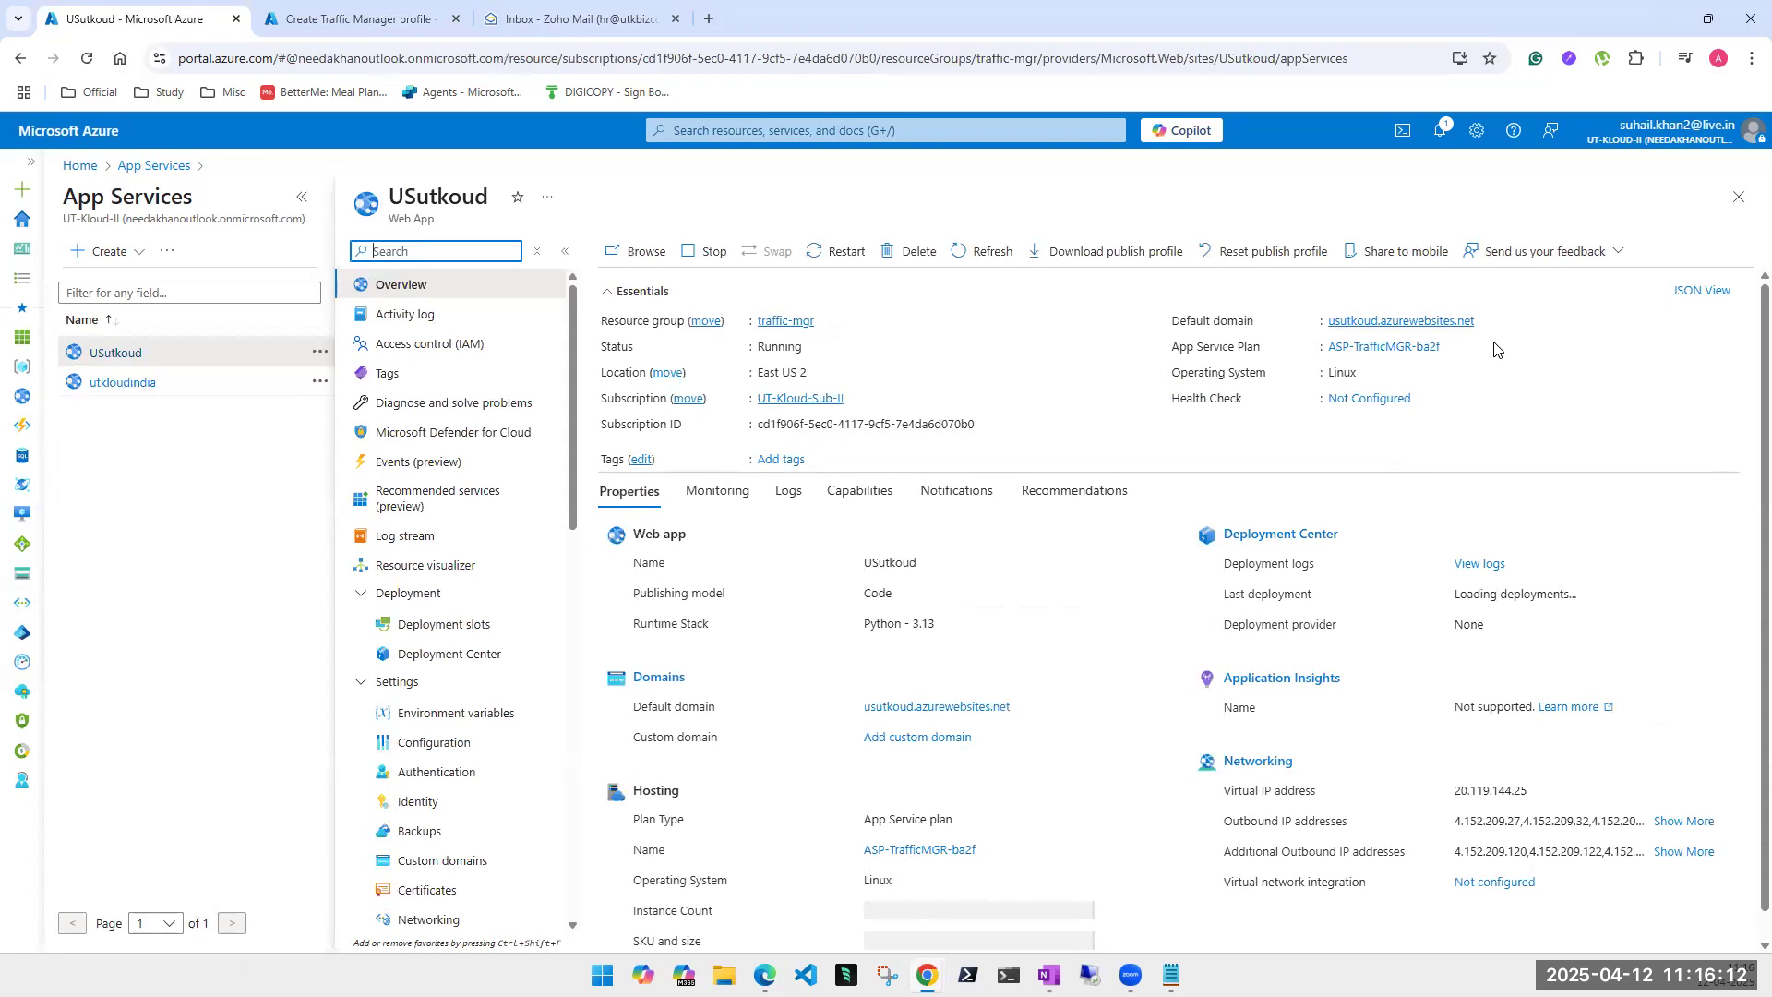
click(1486, 320)
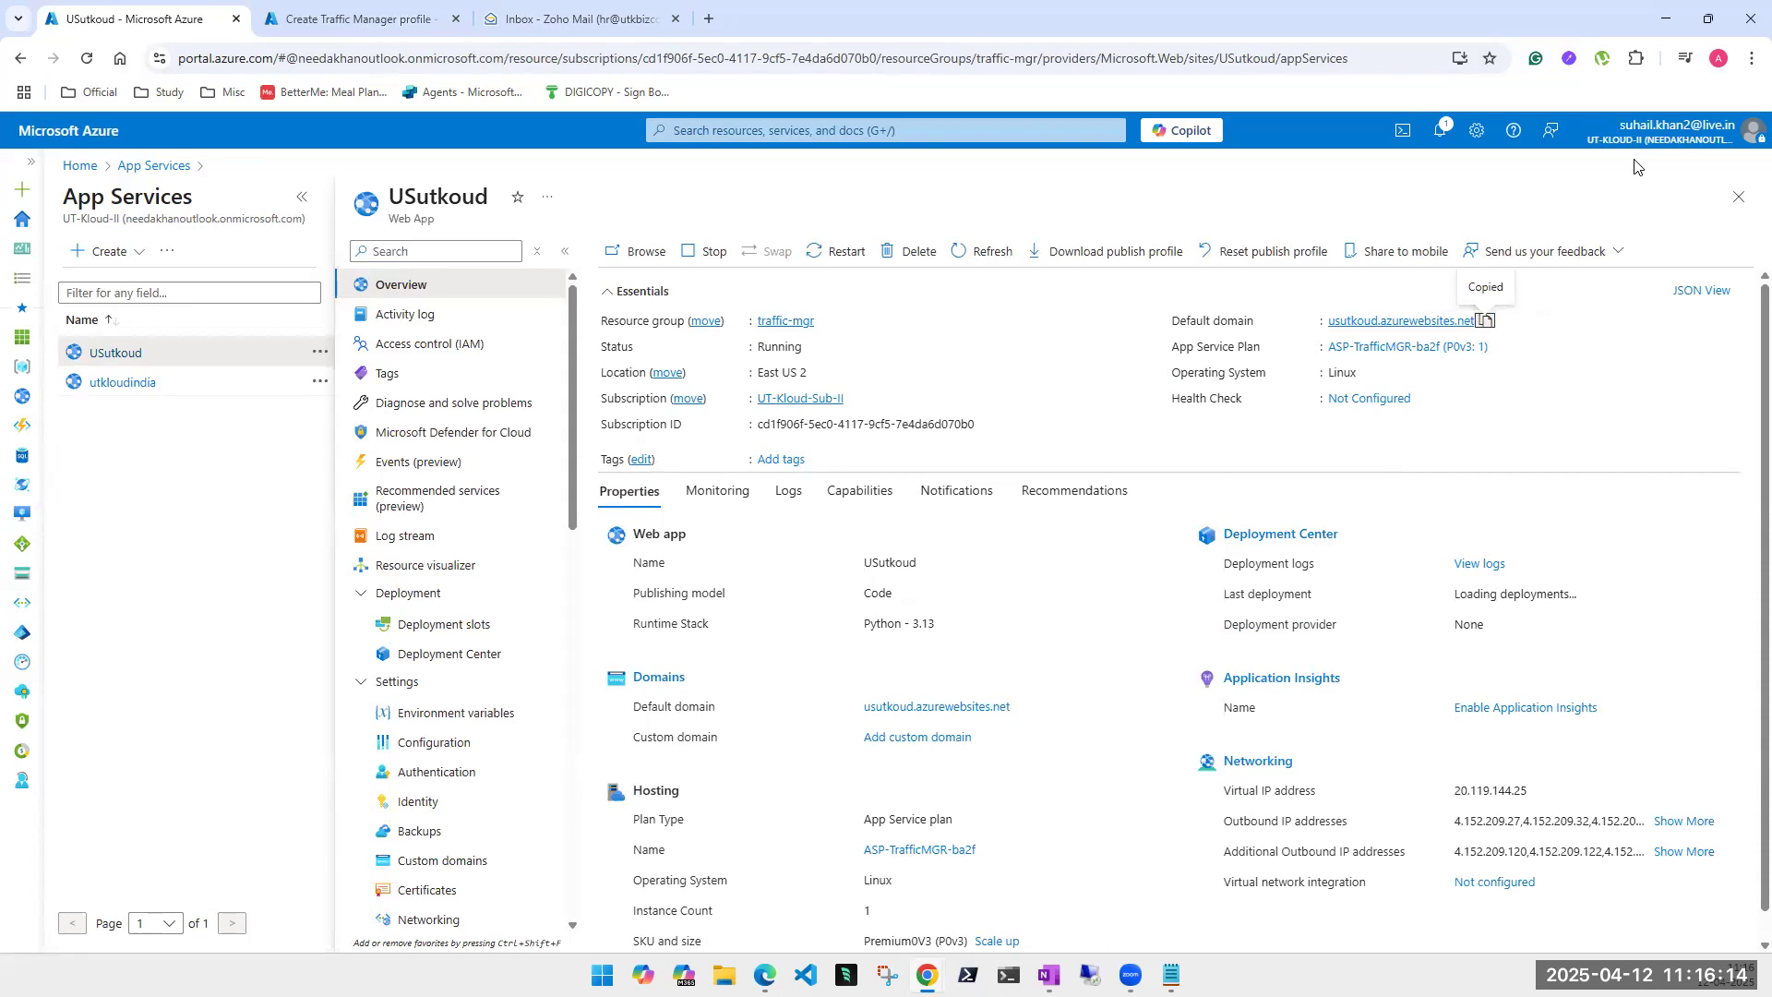
click(1752, 58)
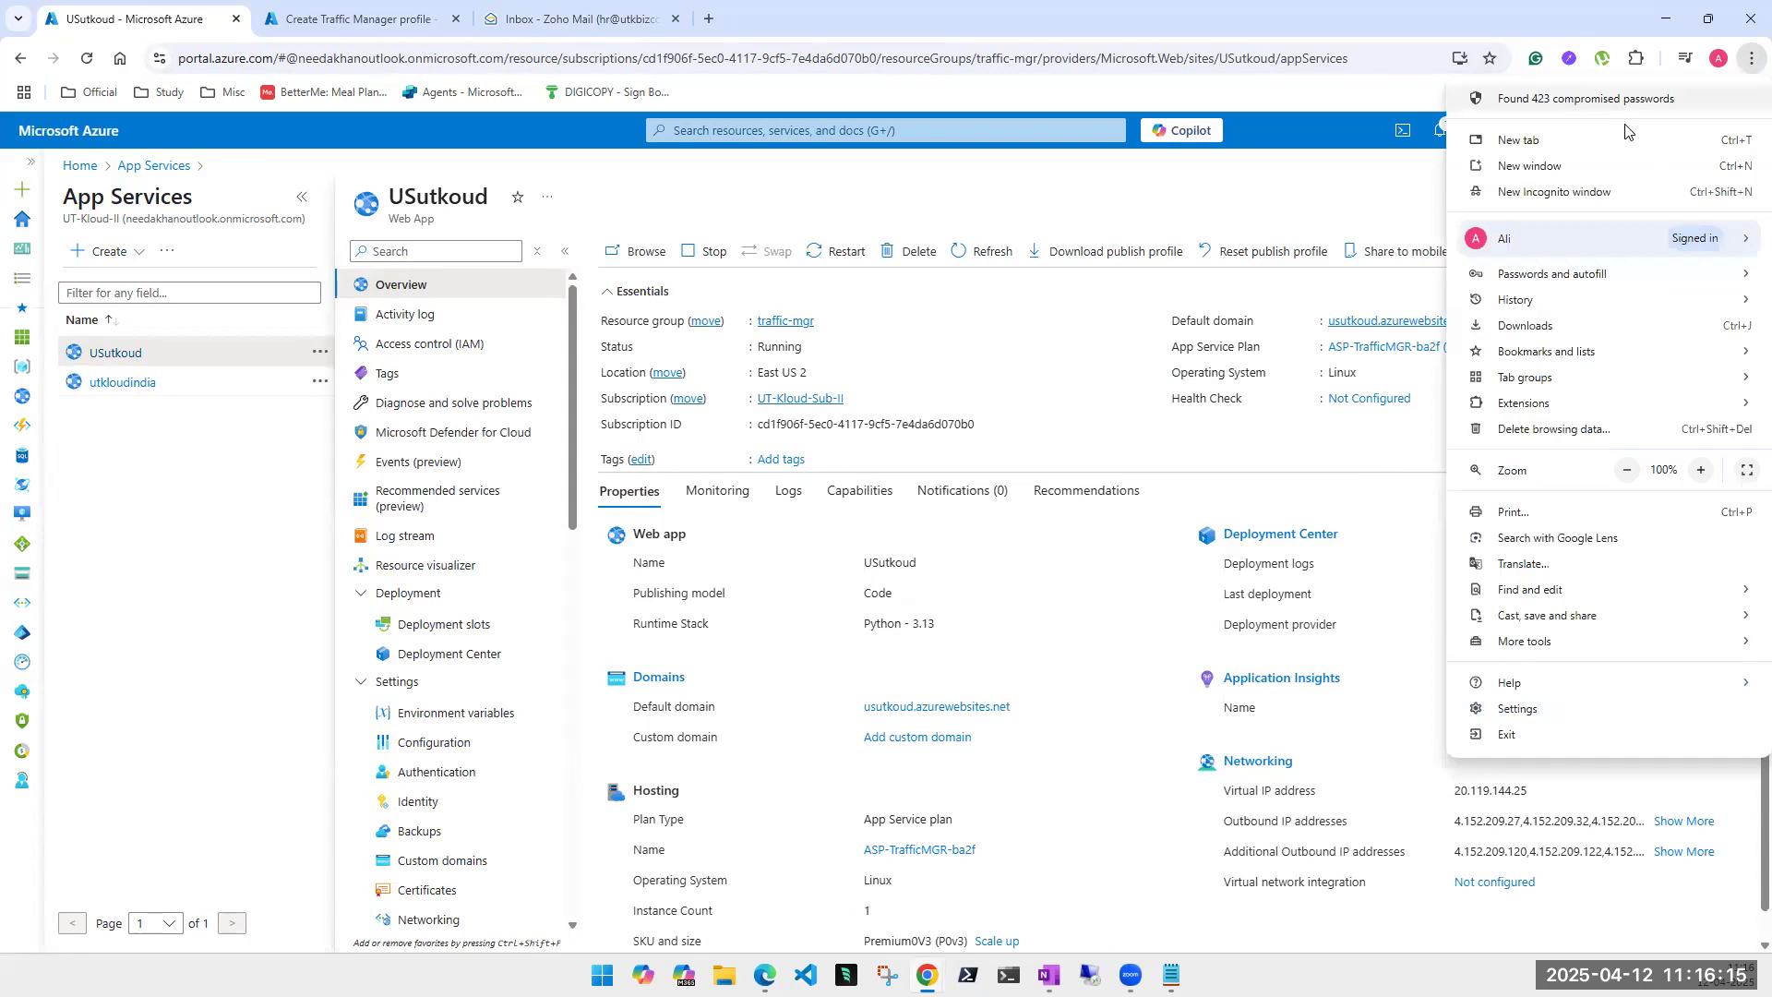
click(1555, 191)
key(ctrl+v)
key(Return)
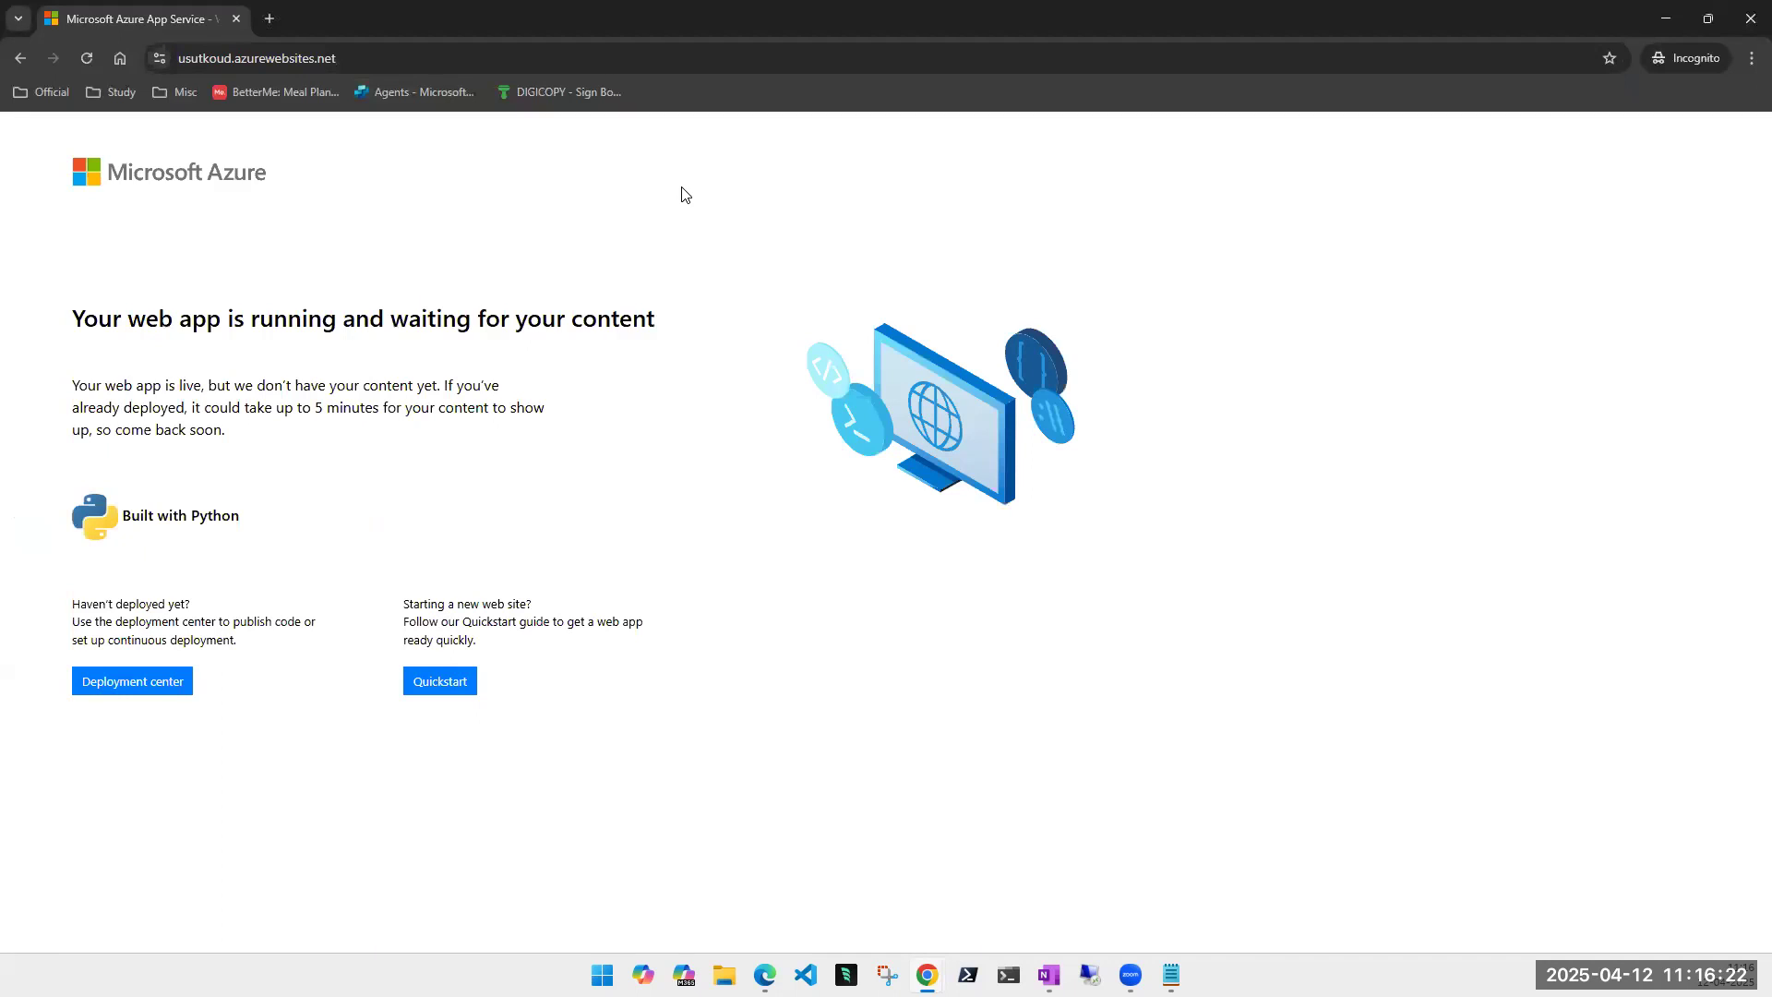
key(alt+Tab)
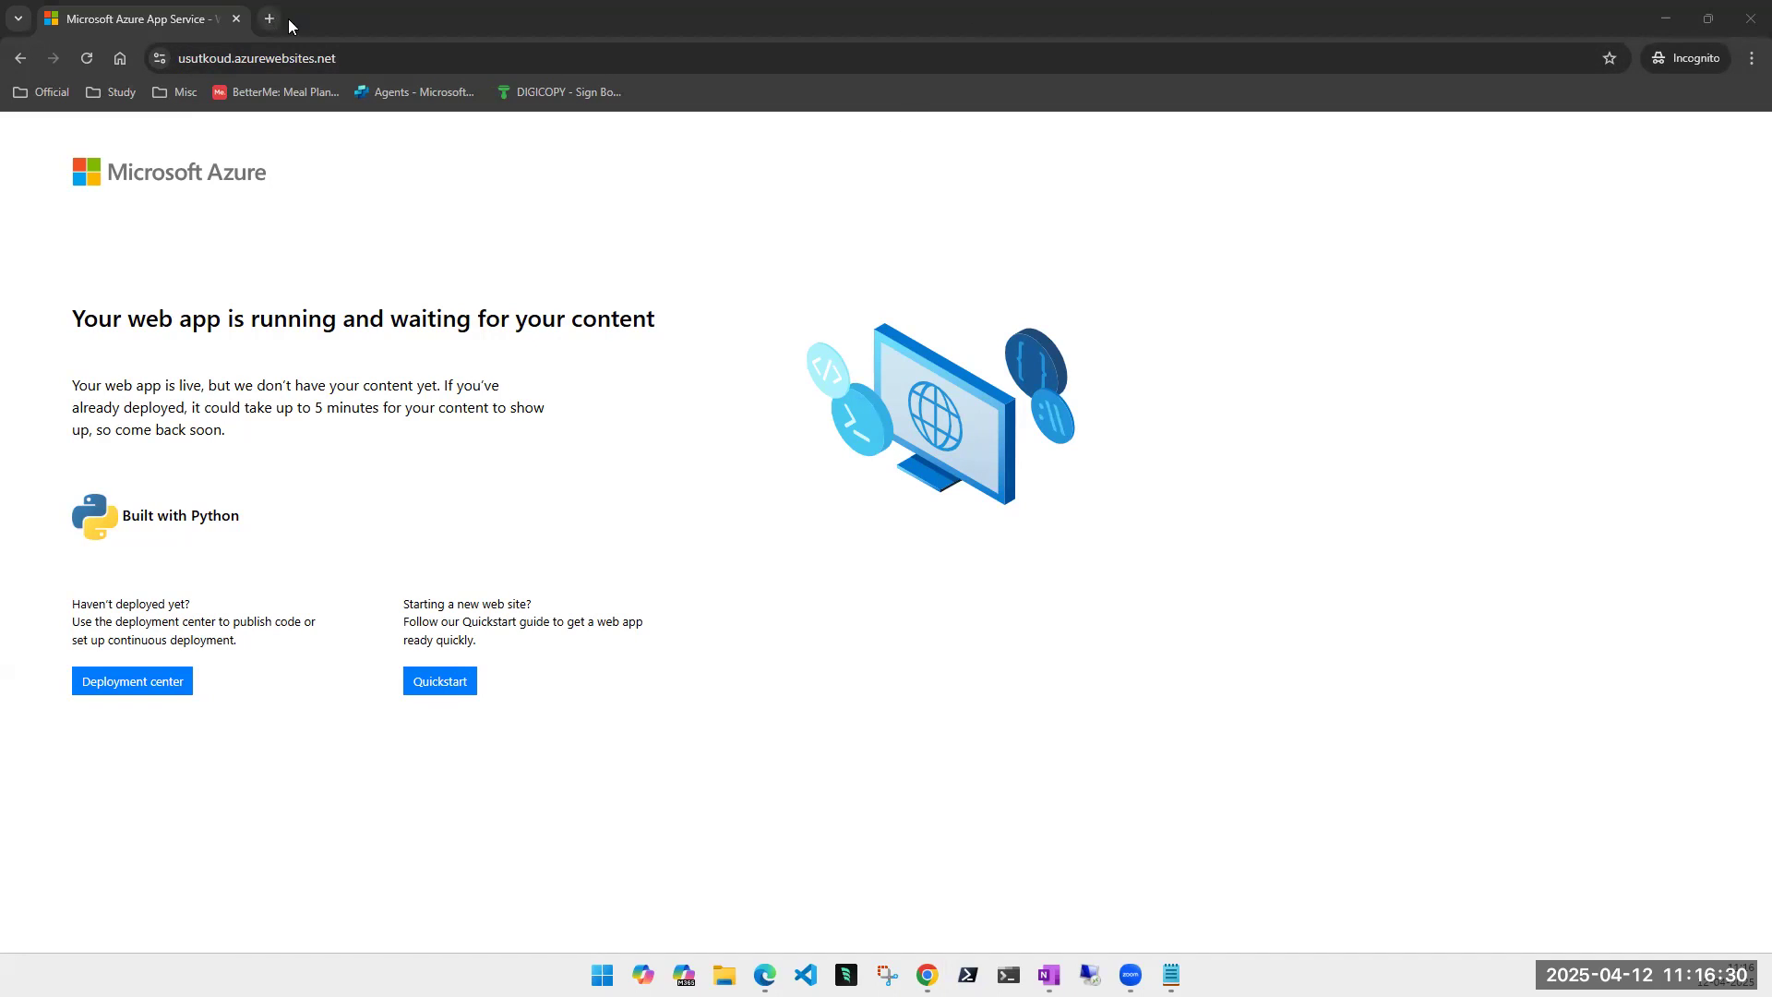
click(1751, 18)
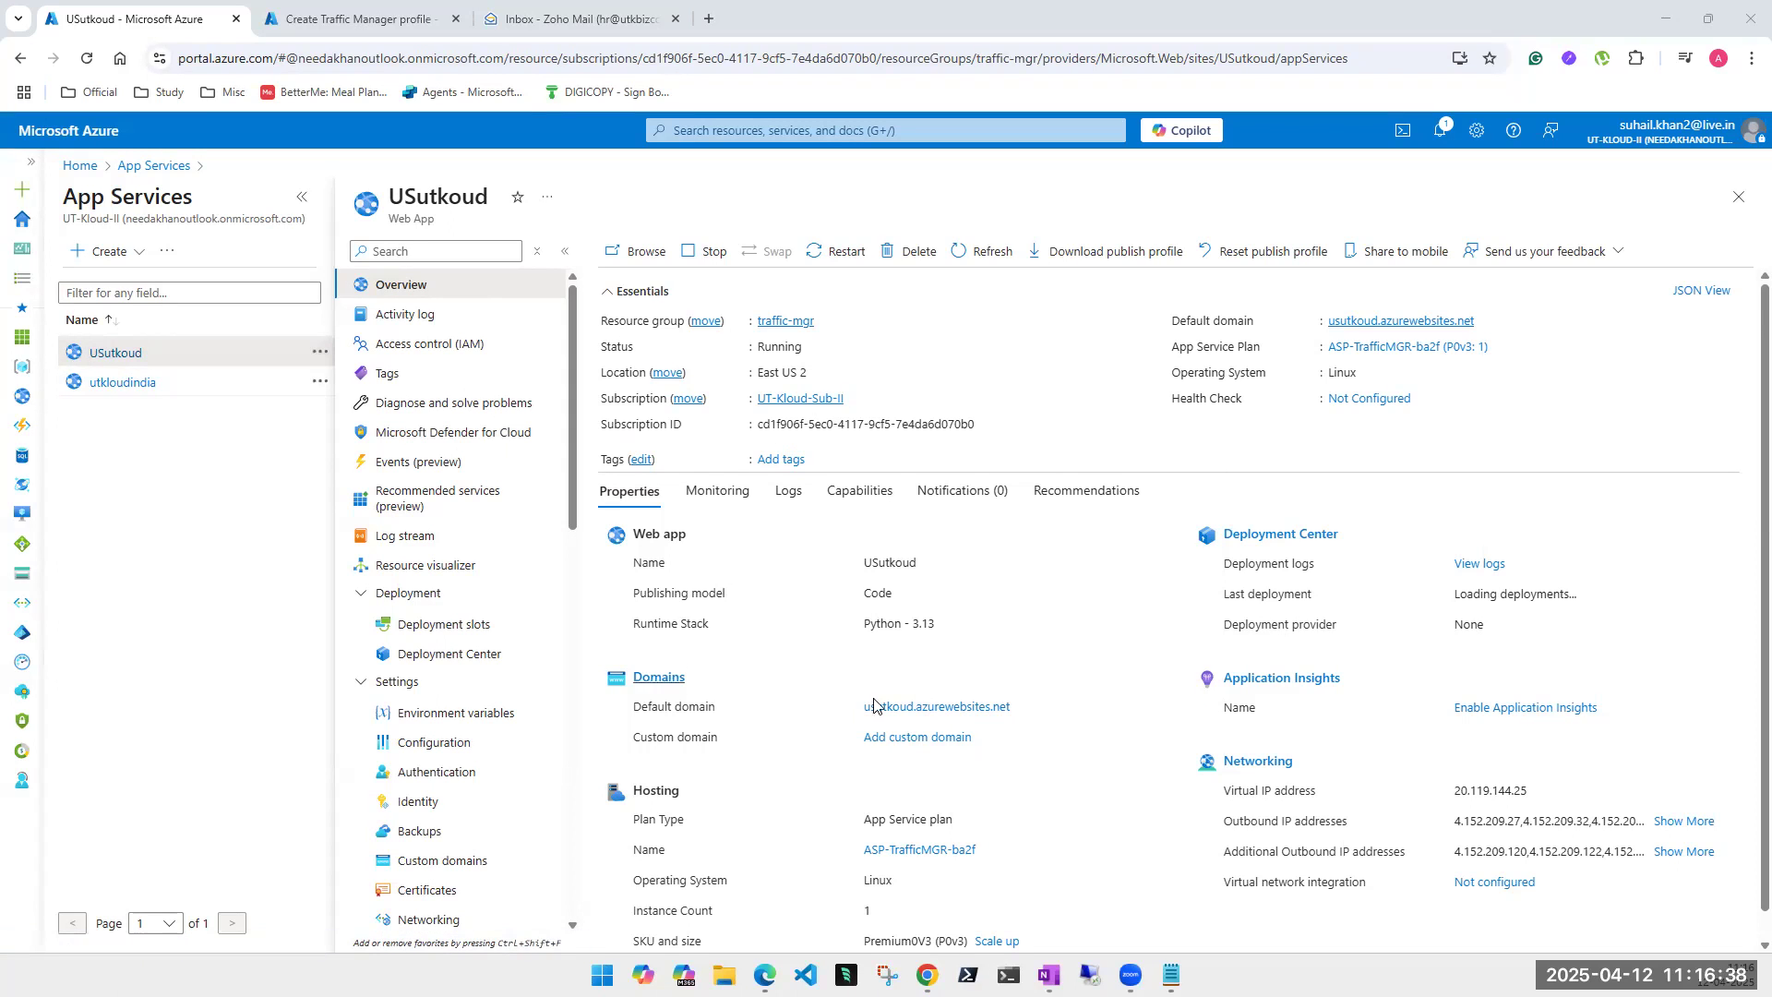
- Launch and maximize VS Code, collapse UT-KLOUD-APP-NEWUI, close Welcome, and show the Azure view
mouse_move(1050, 977)
click(806, 975)
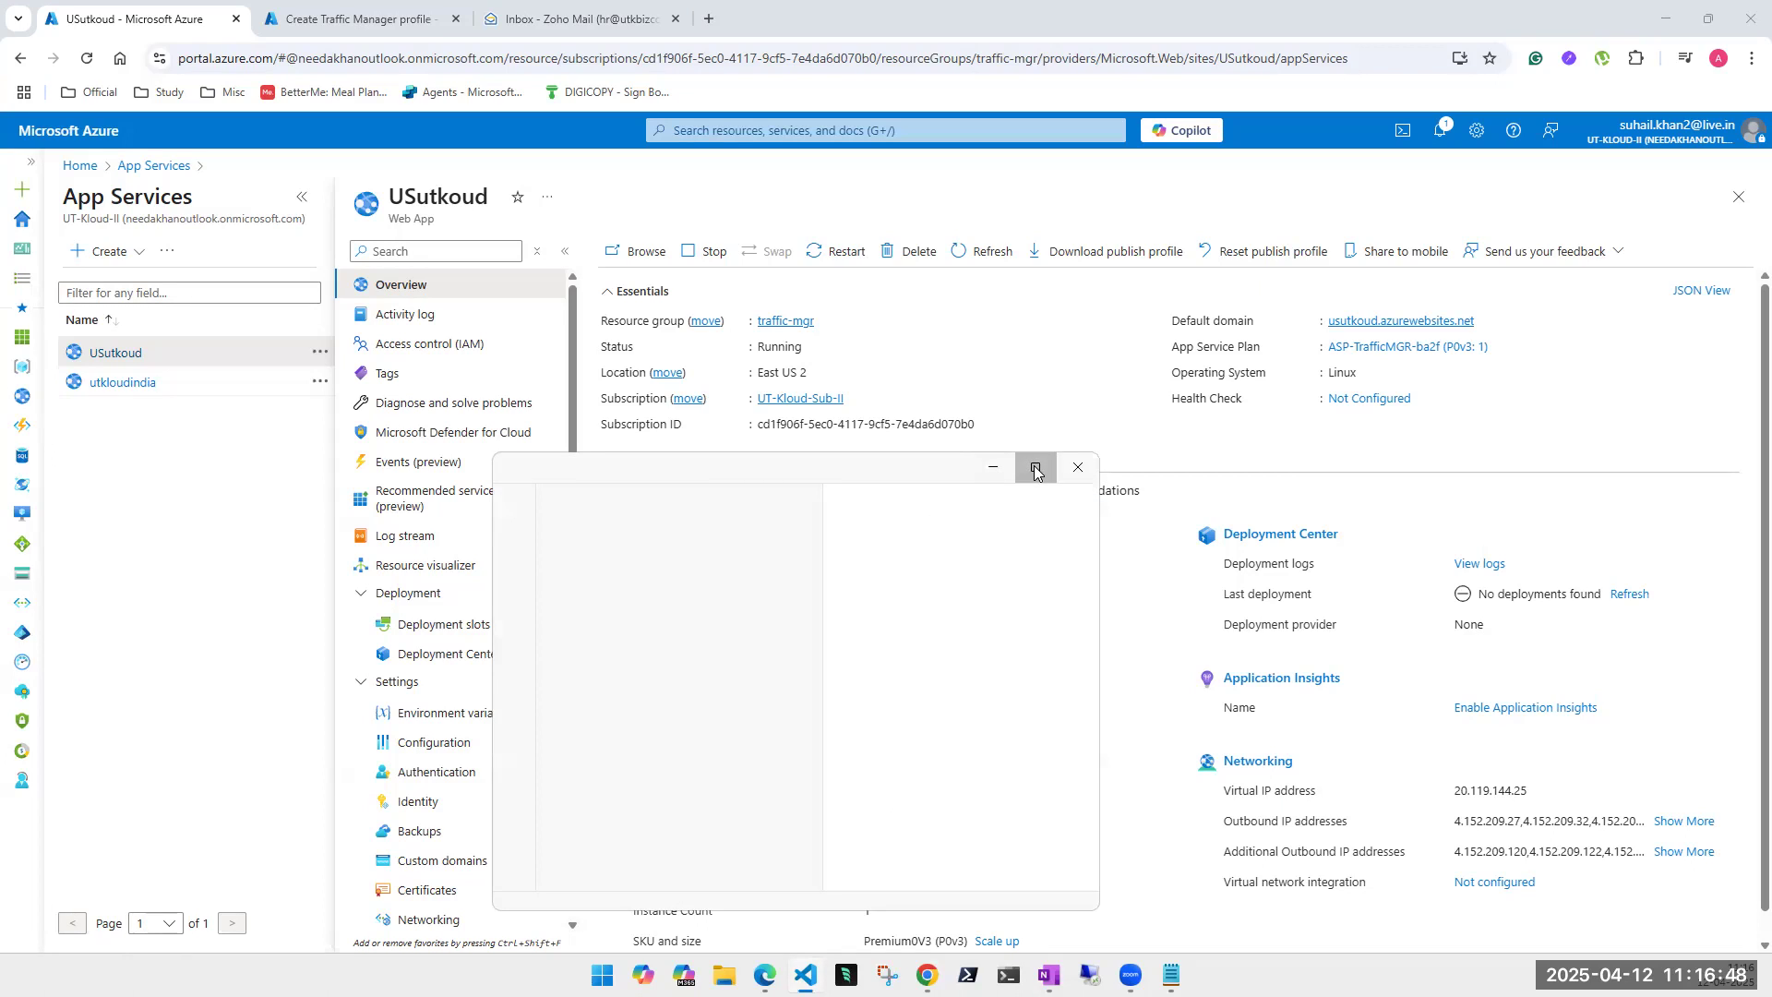
click(1032, 467)
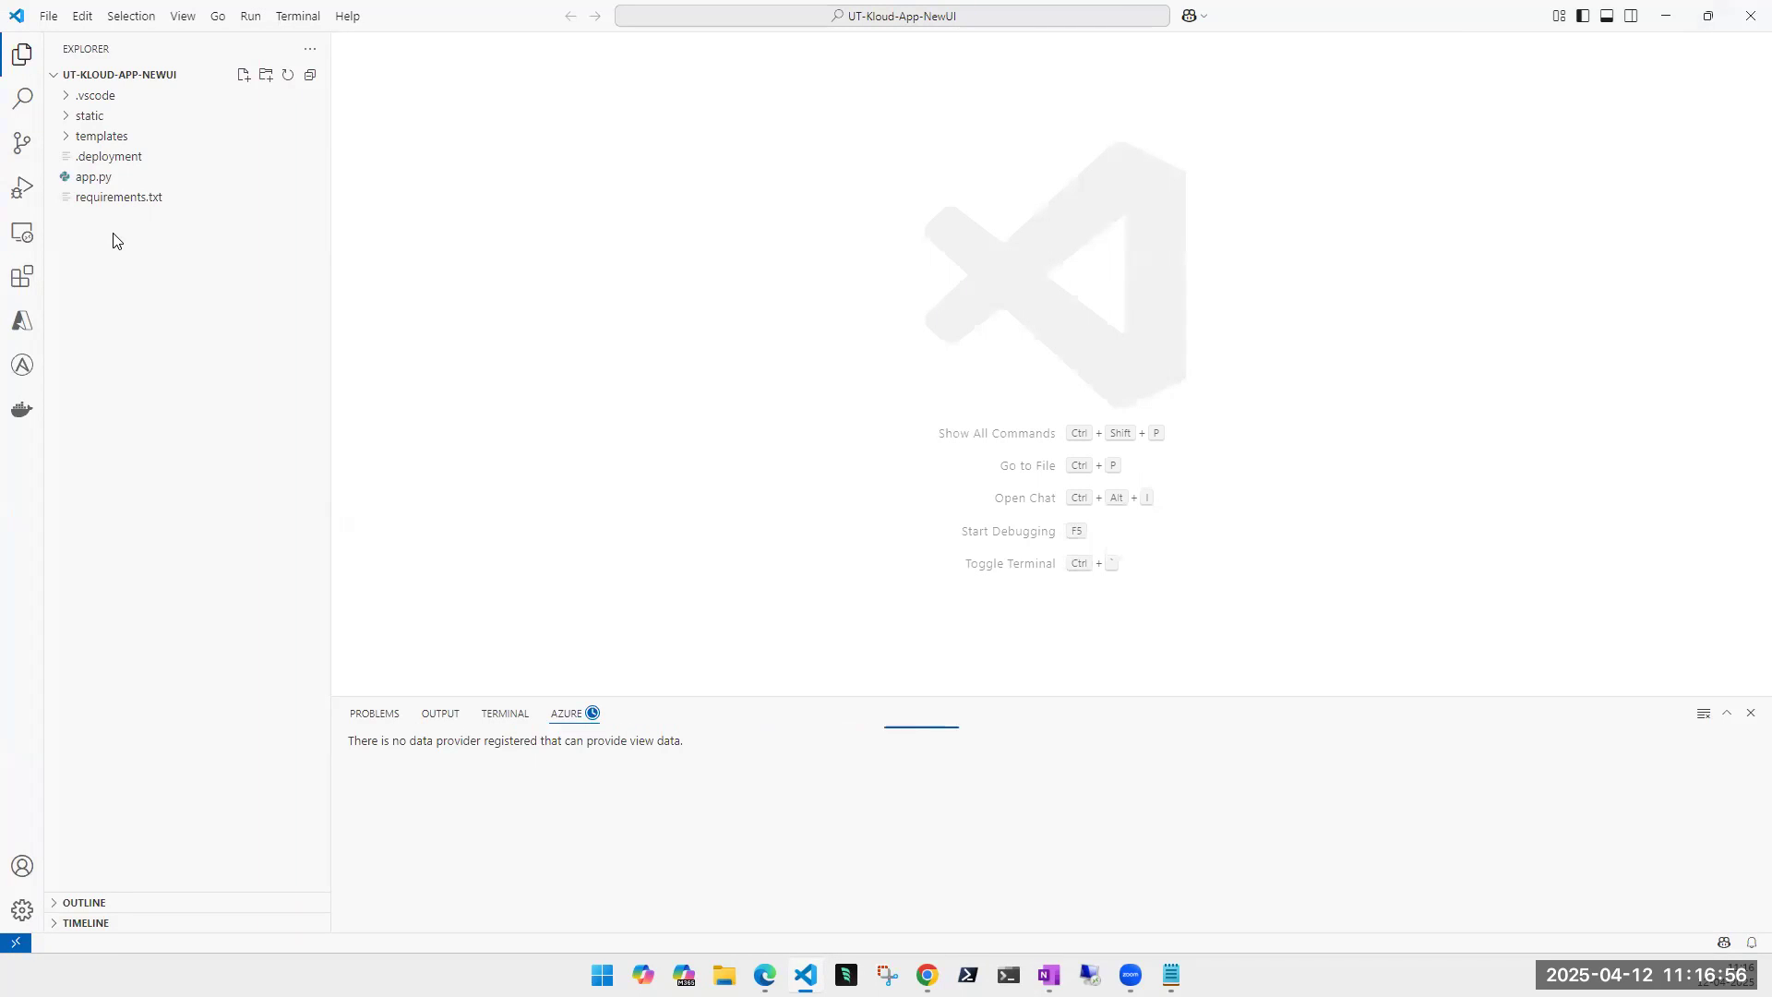
click(56, 82)
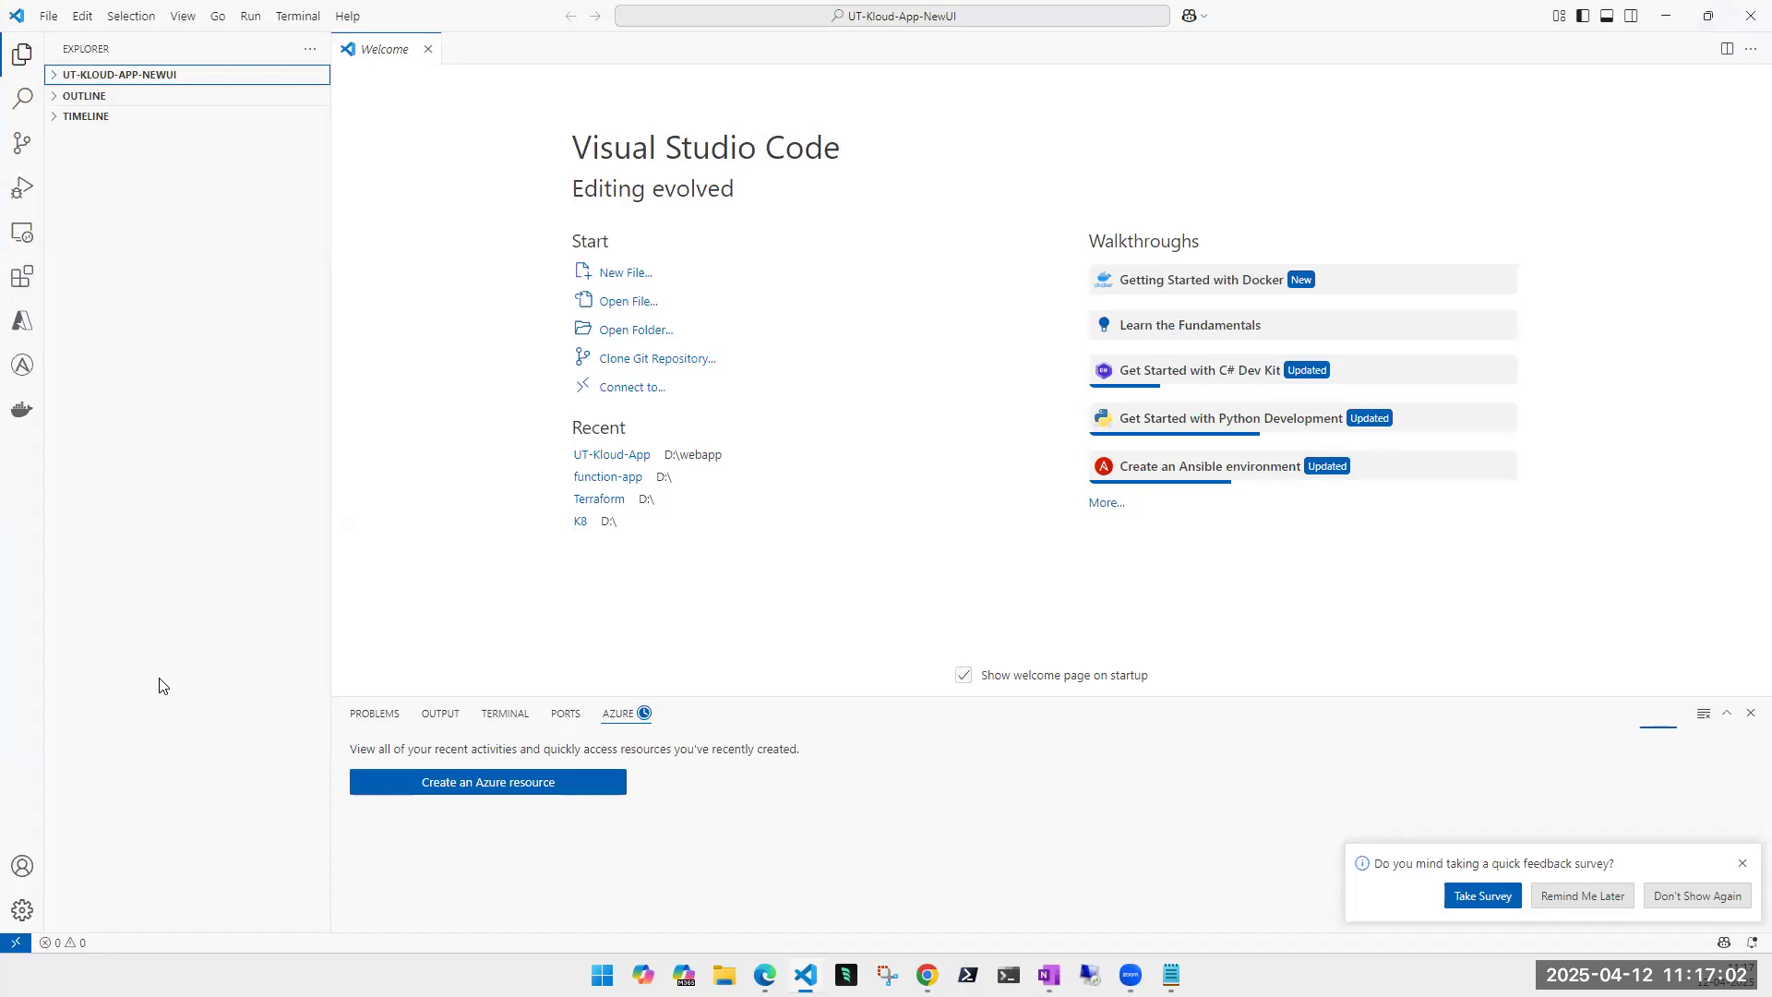
click(427, 50)
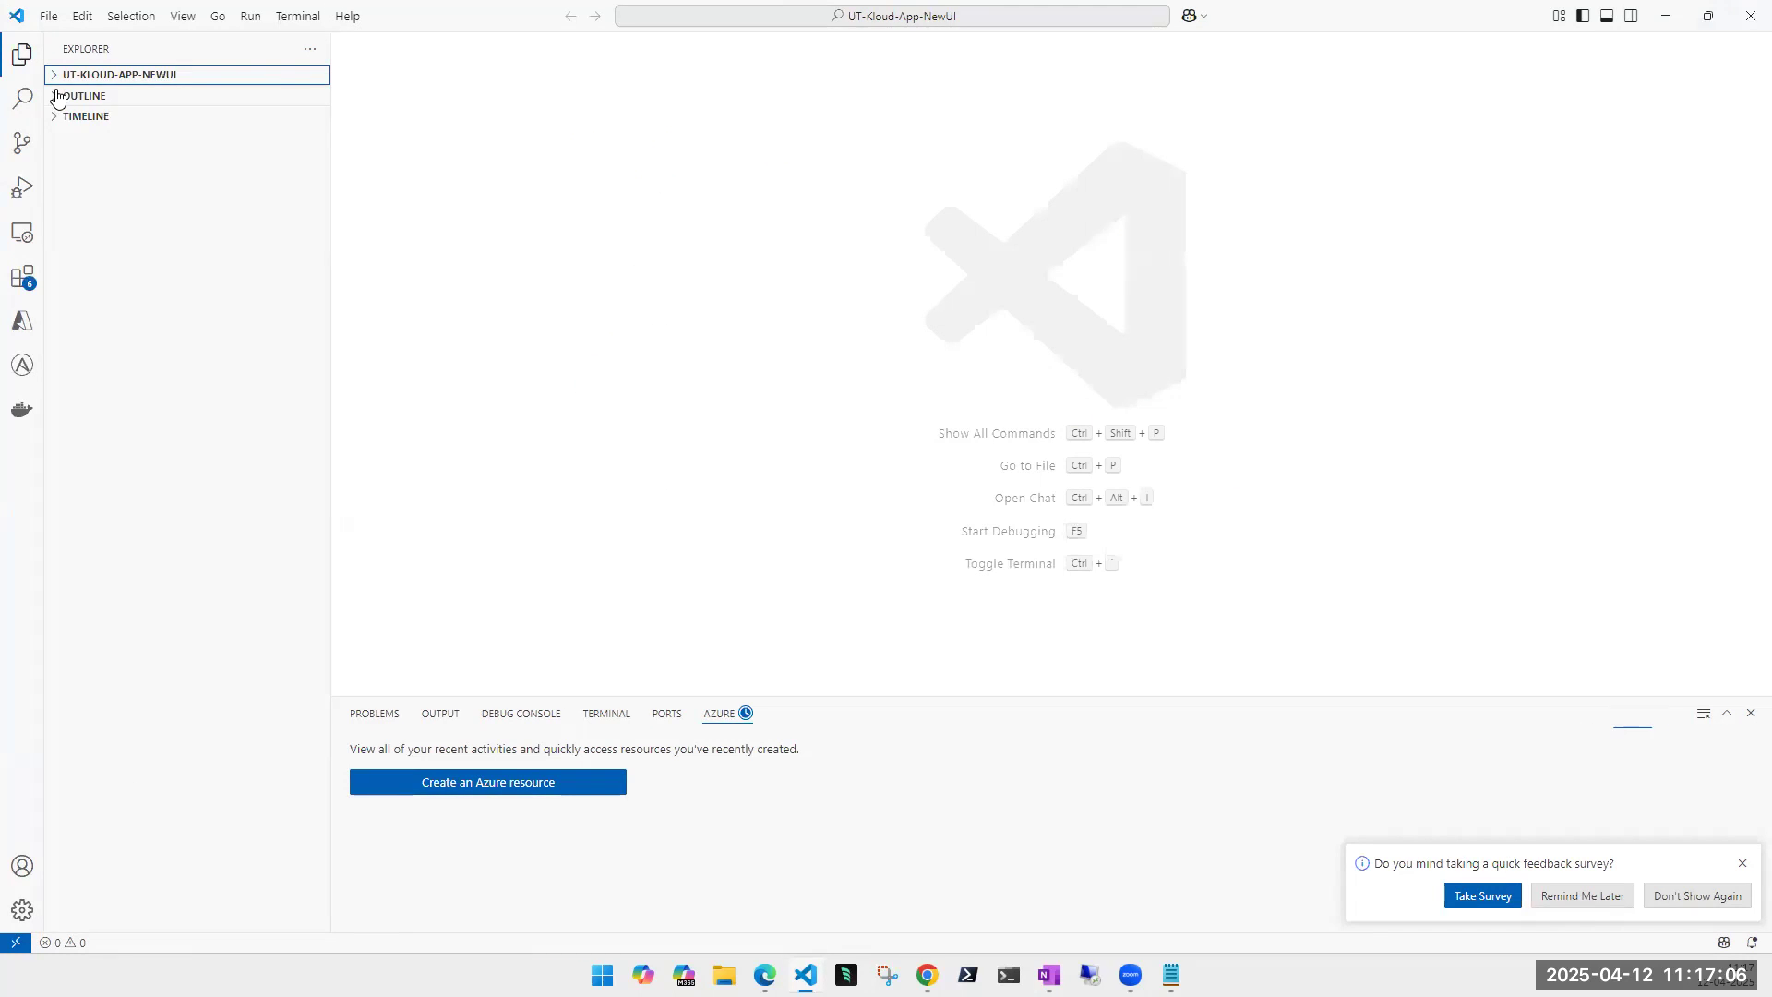
click(24, 323)
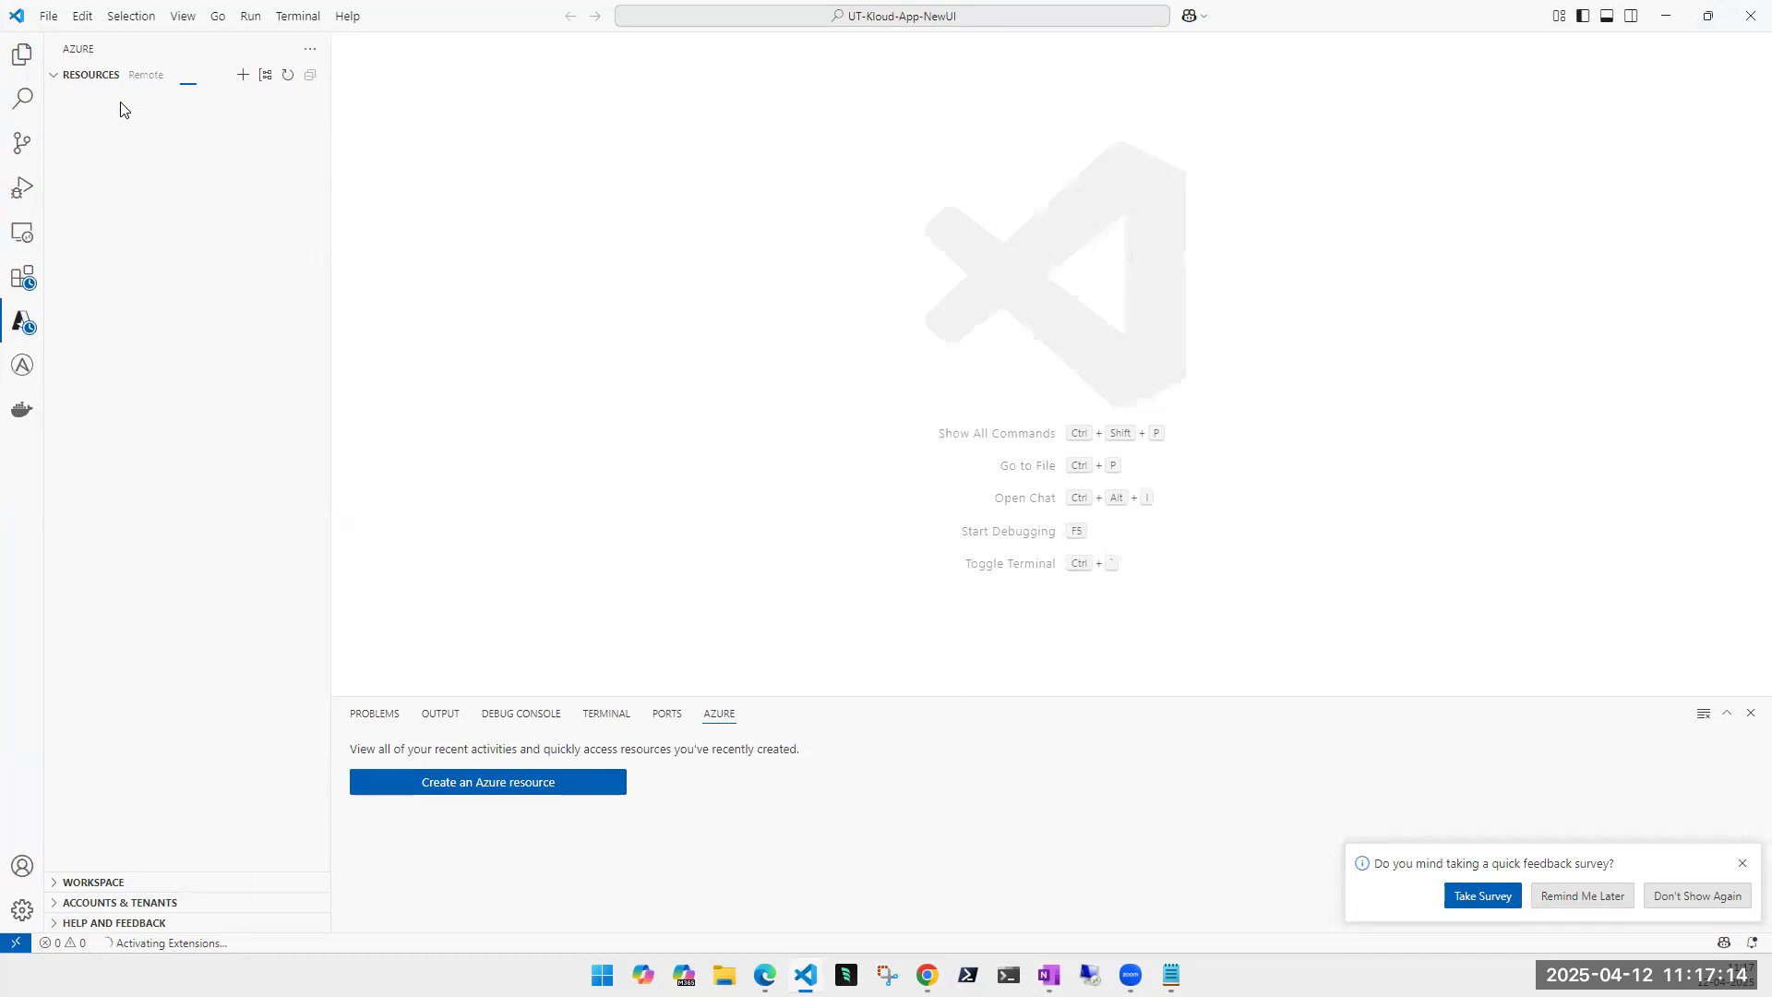
- Dismiss the feedback survey notification and close the bottom output panel
click(1743, 863)
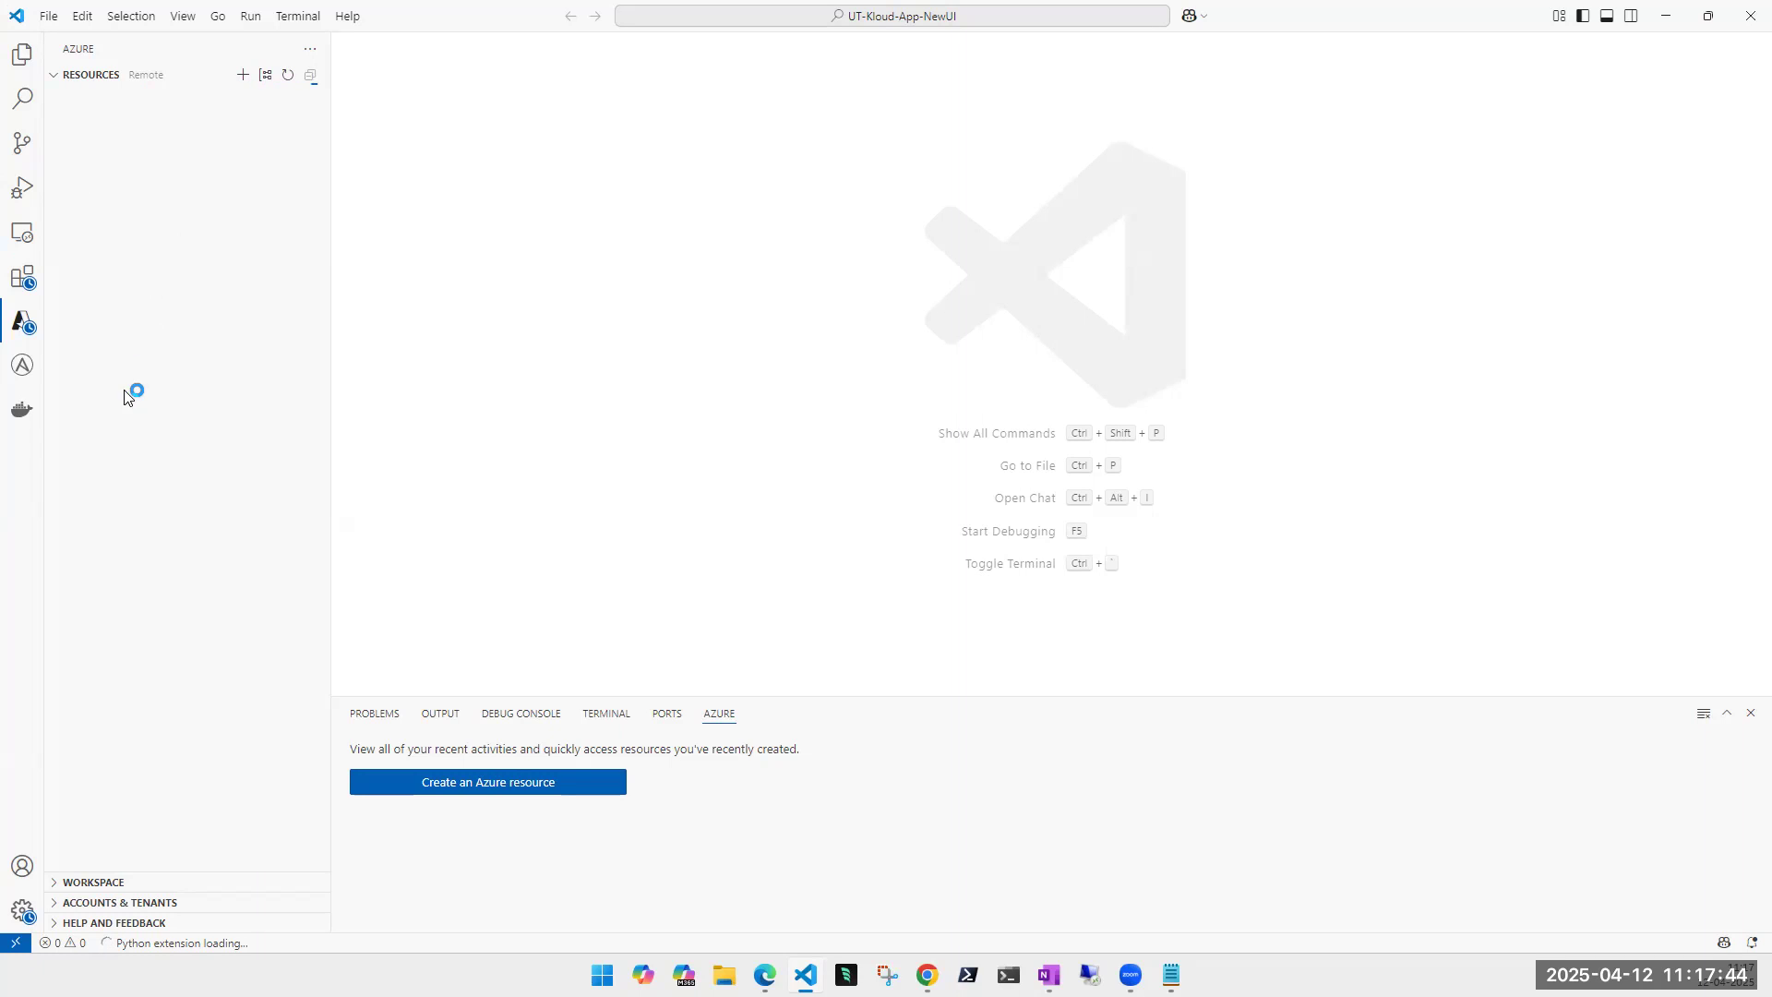
click(1751, 713)
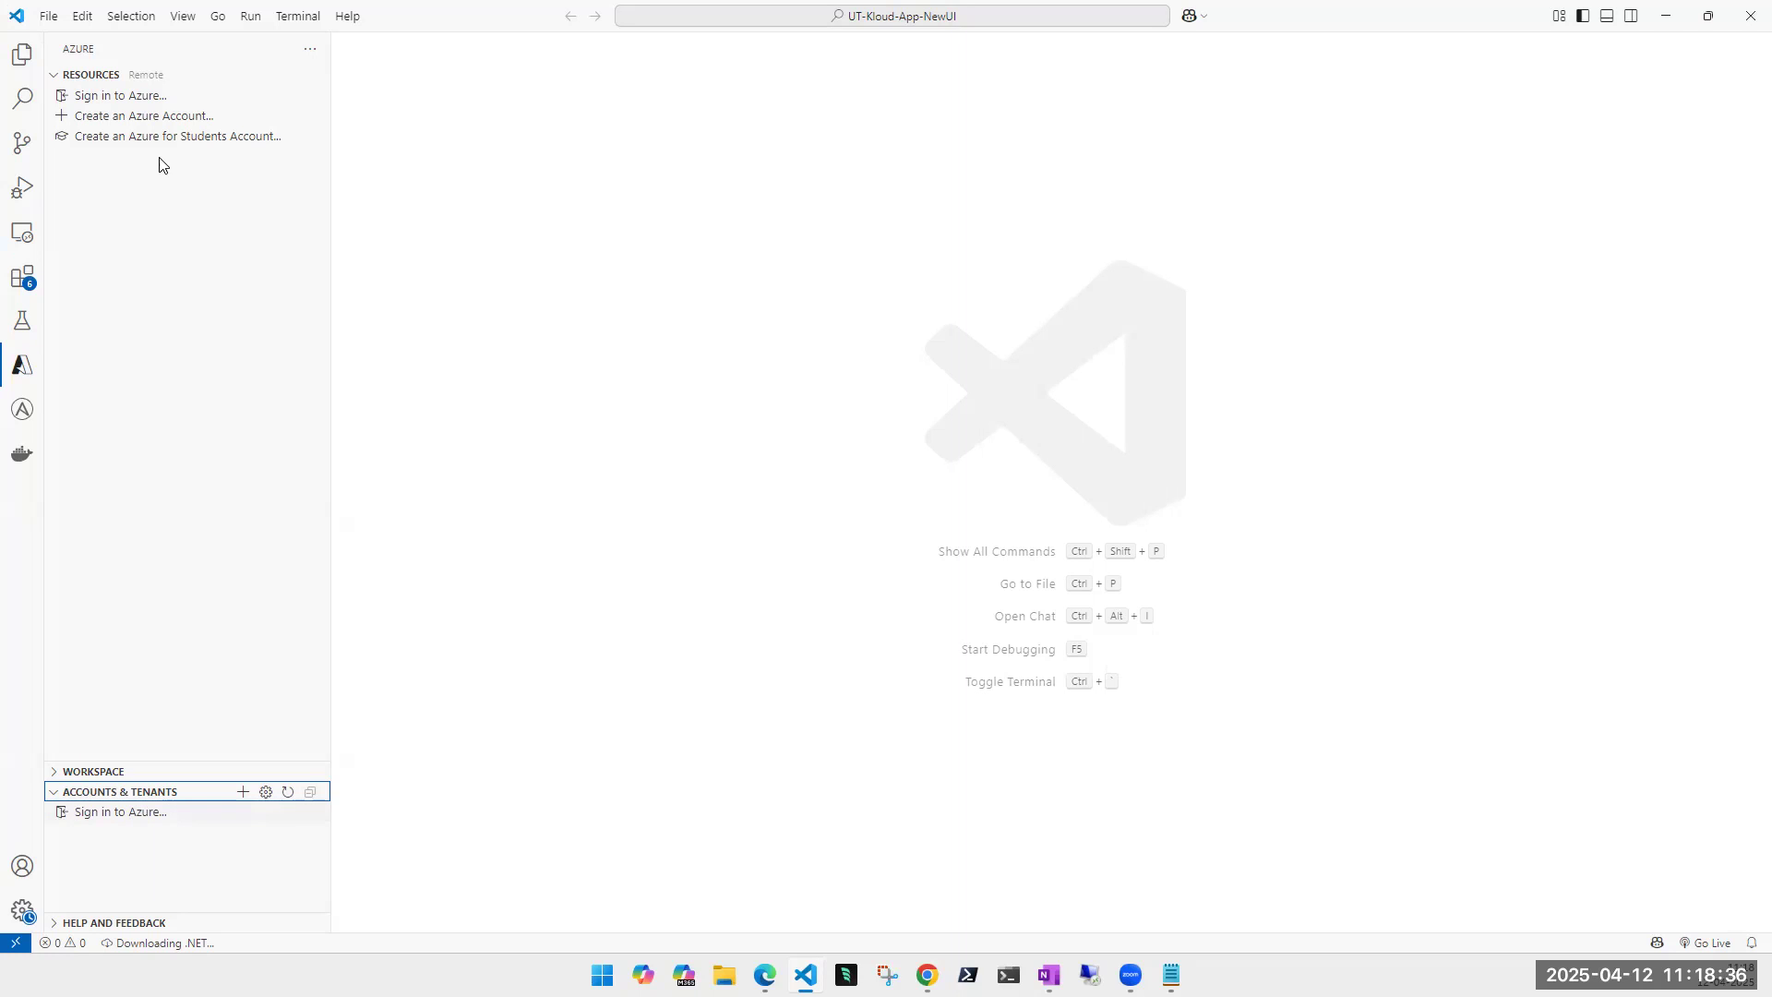
- Begin Azure sign-in with the Microsoft account e-mail and request approval by notification
click(111, 97)
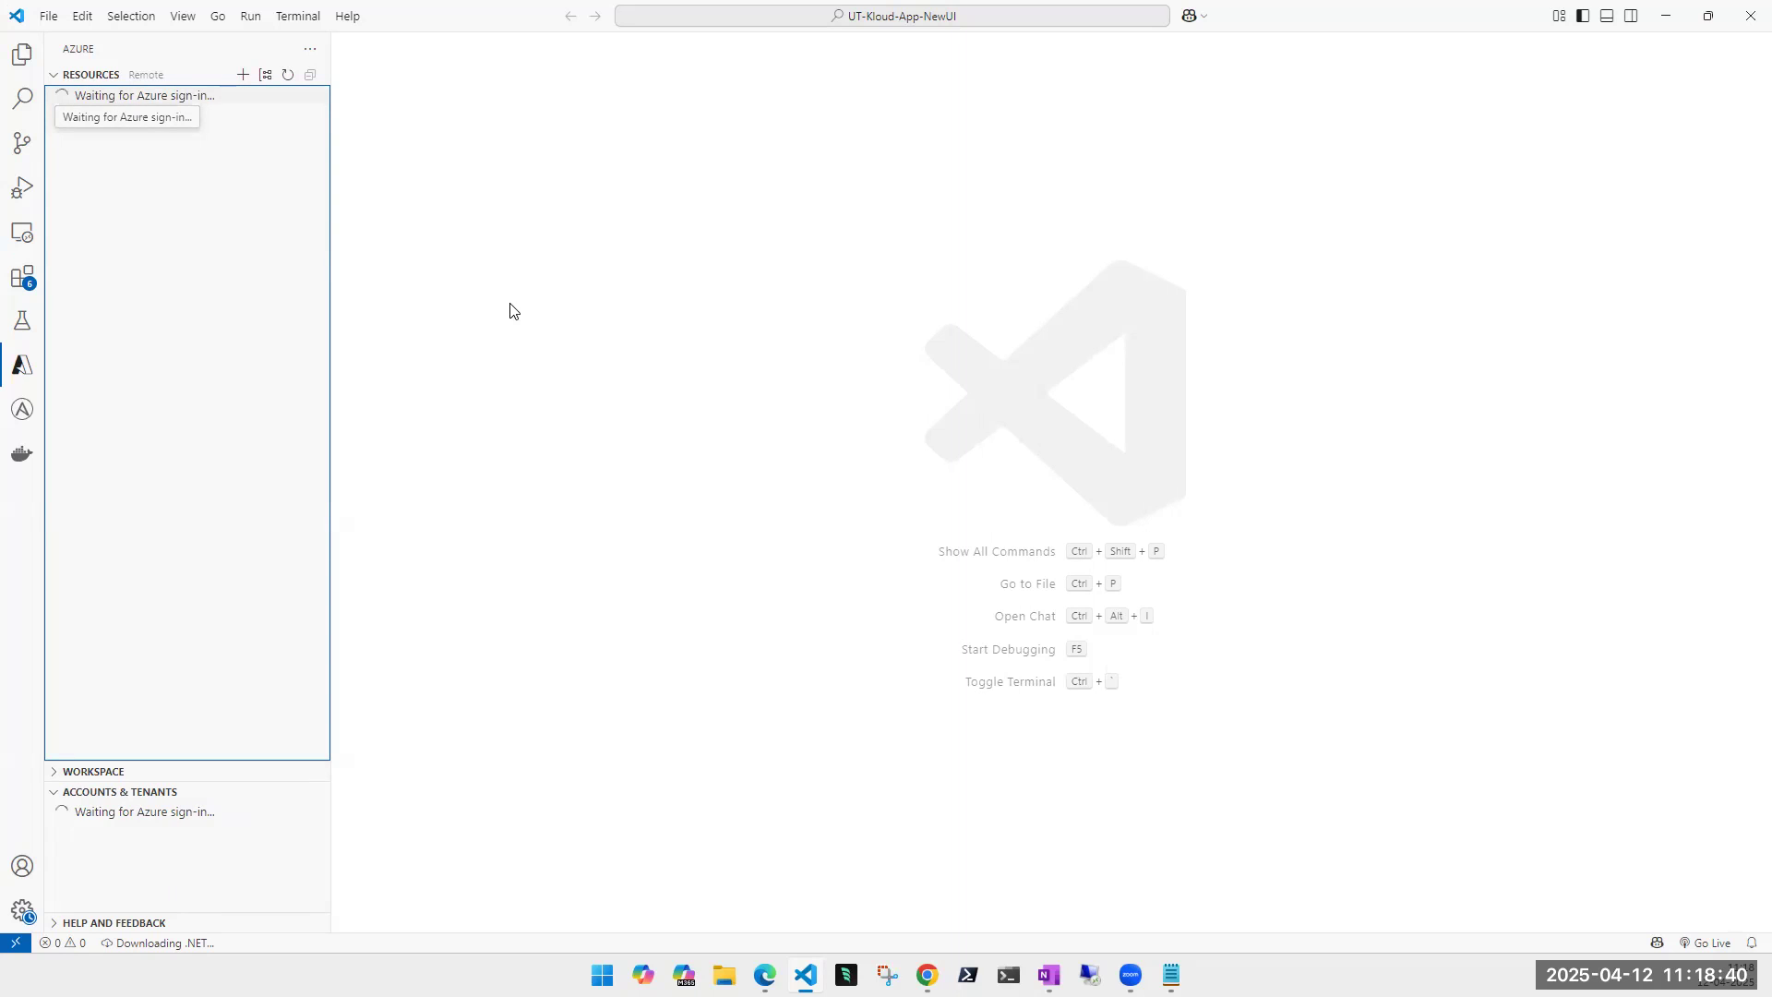
click(953, 483)
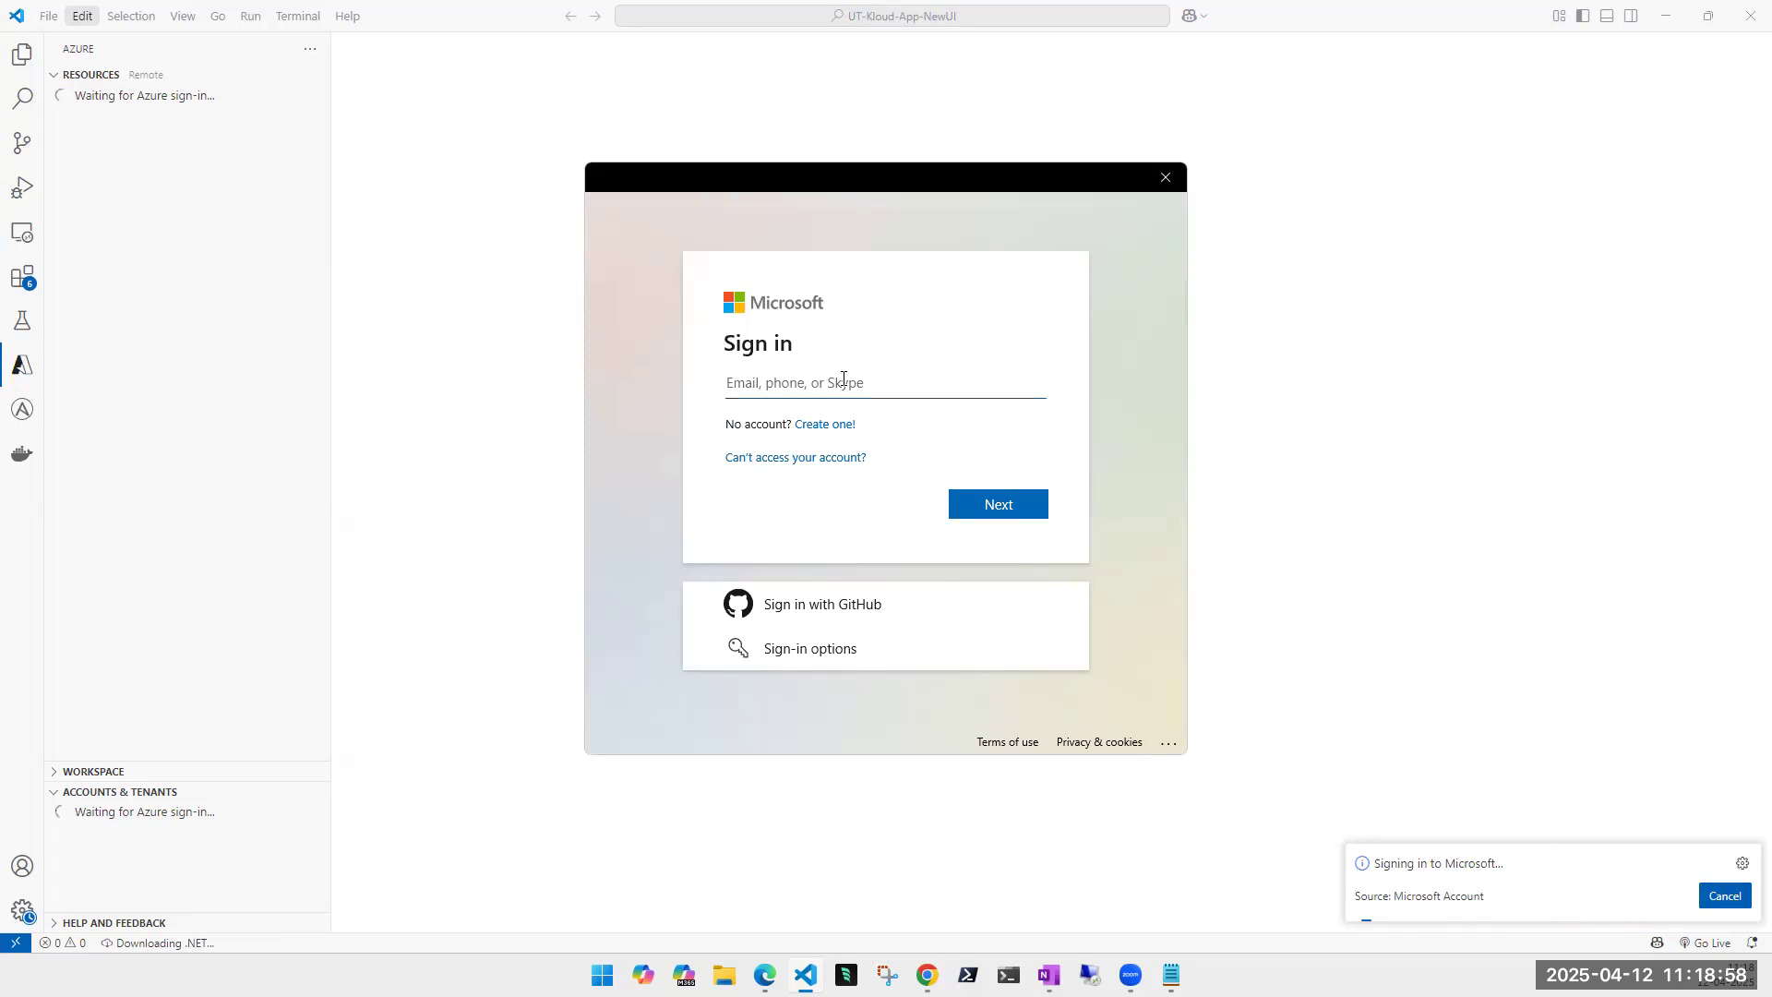
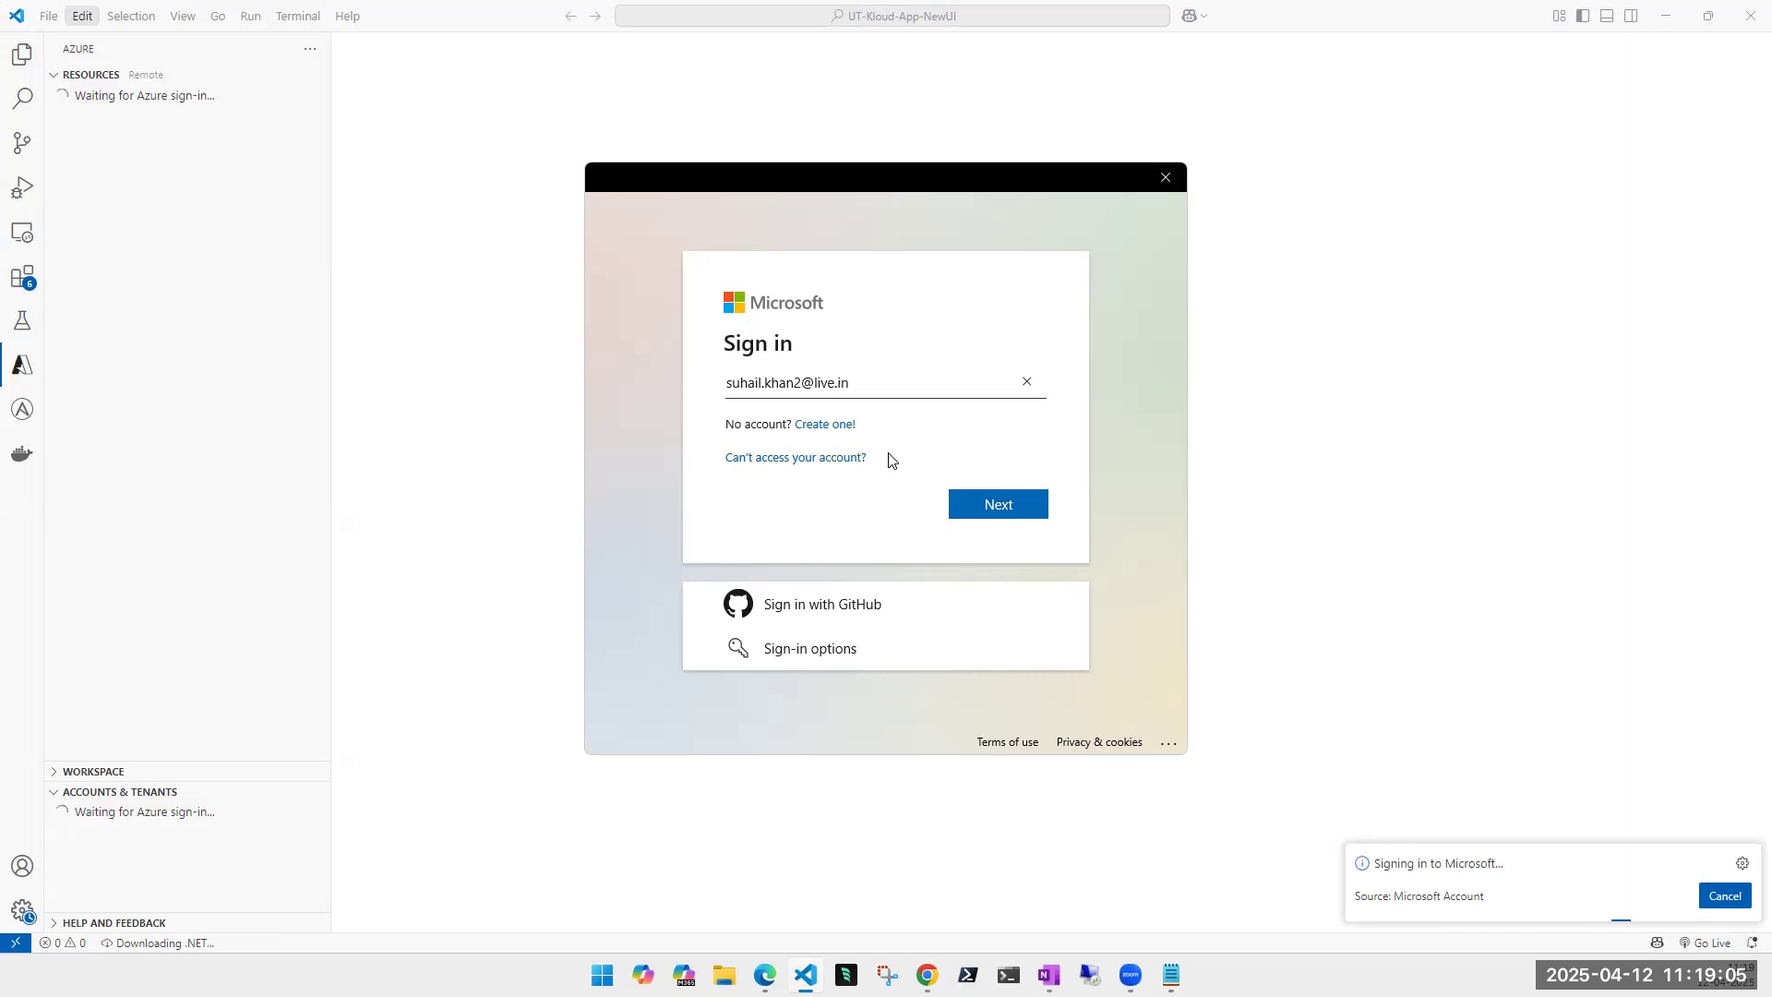
click(1018, 511)
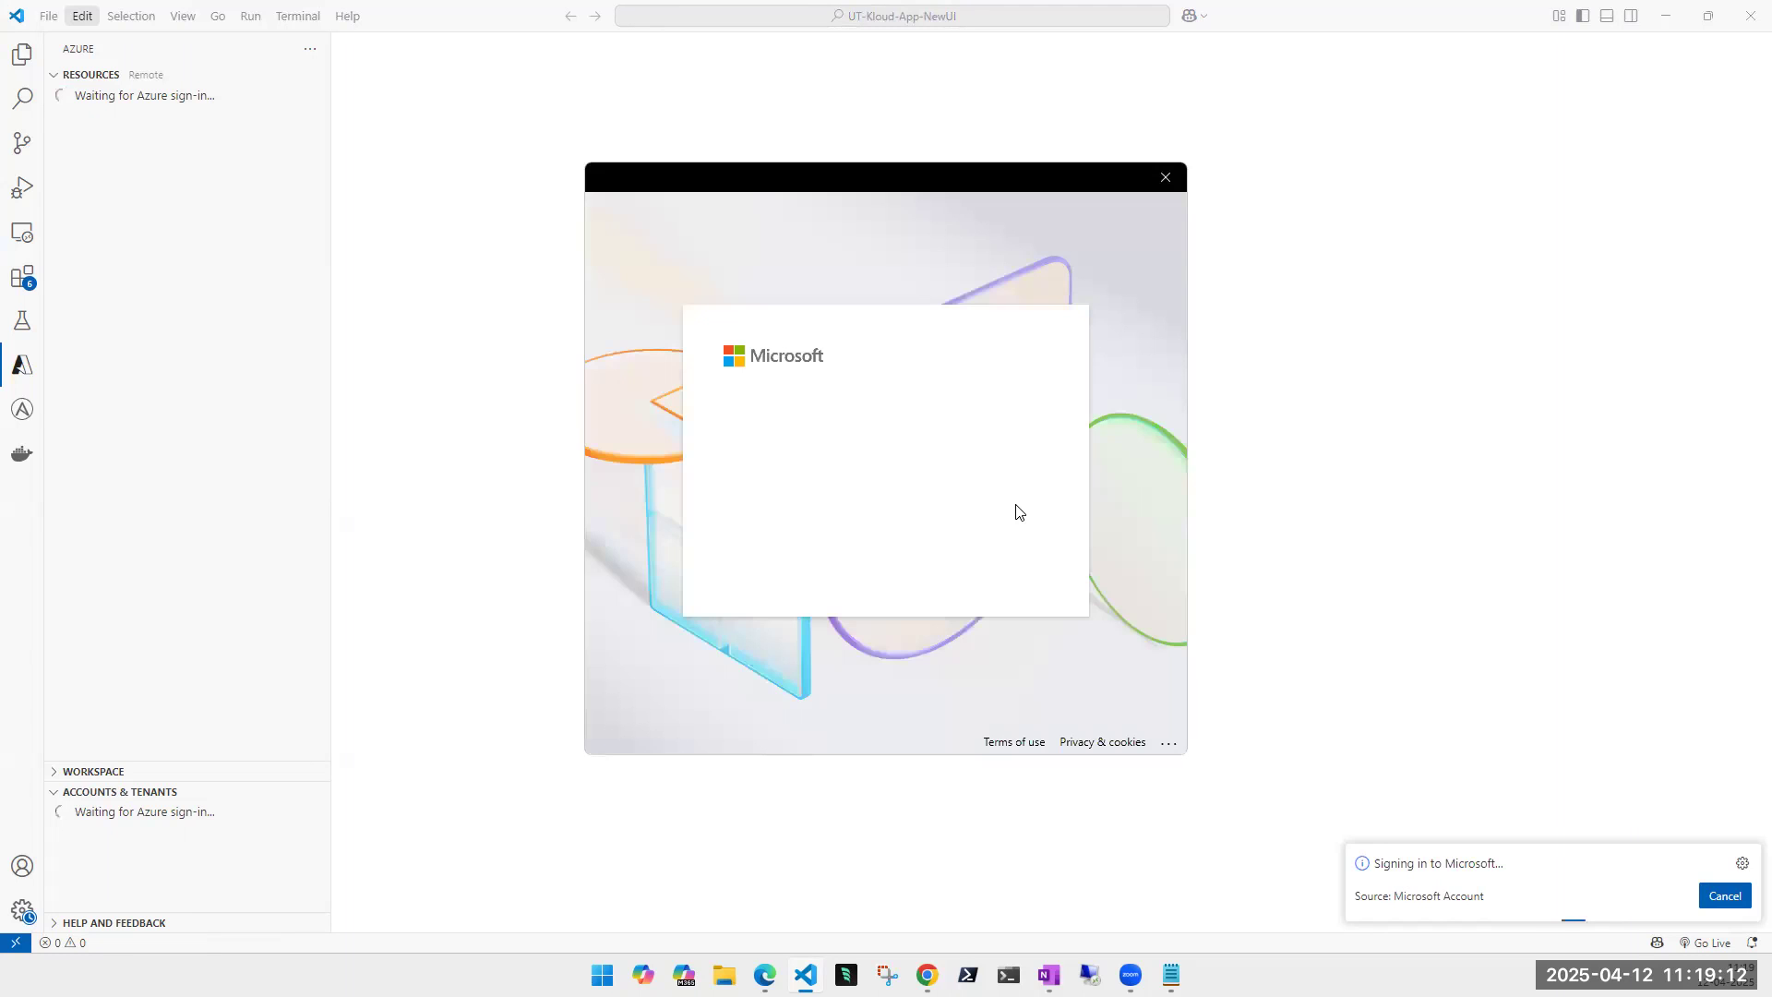
click(1005, 565)
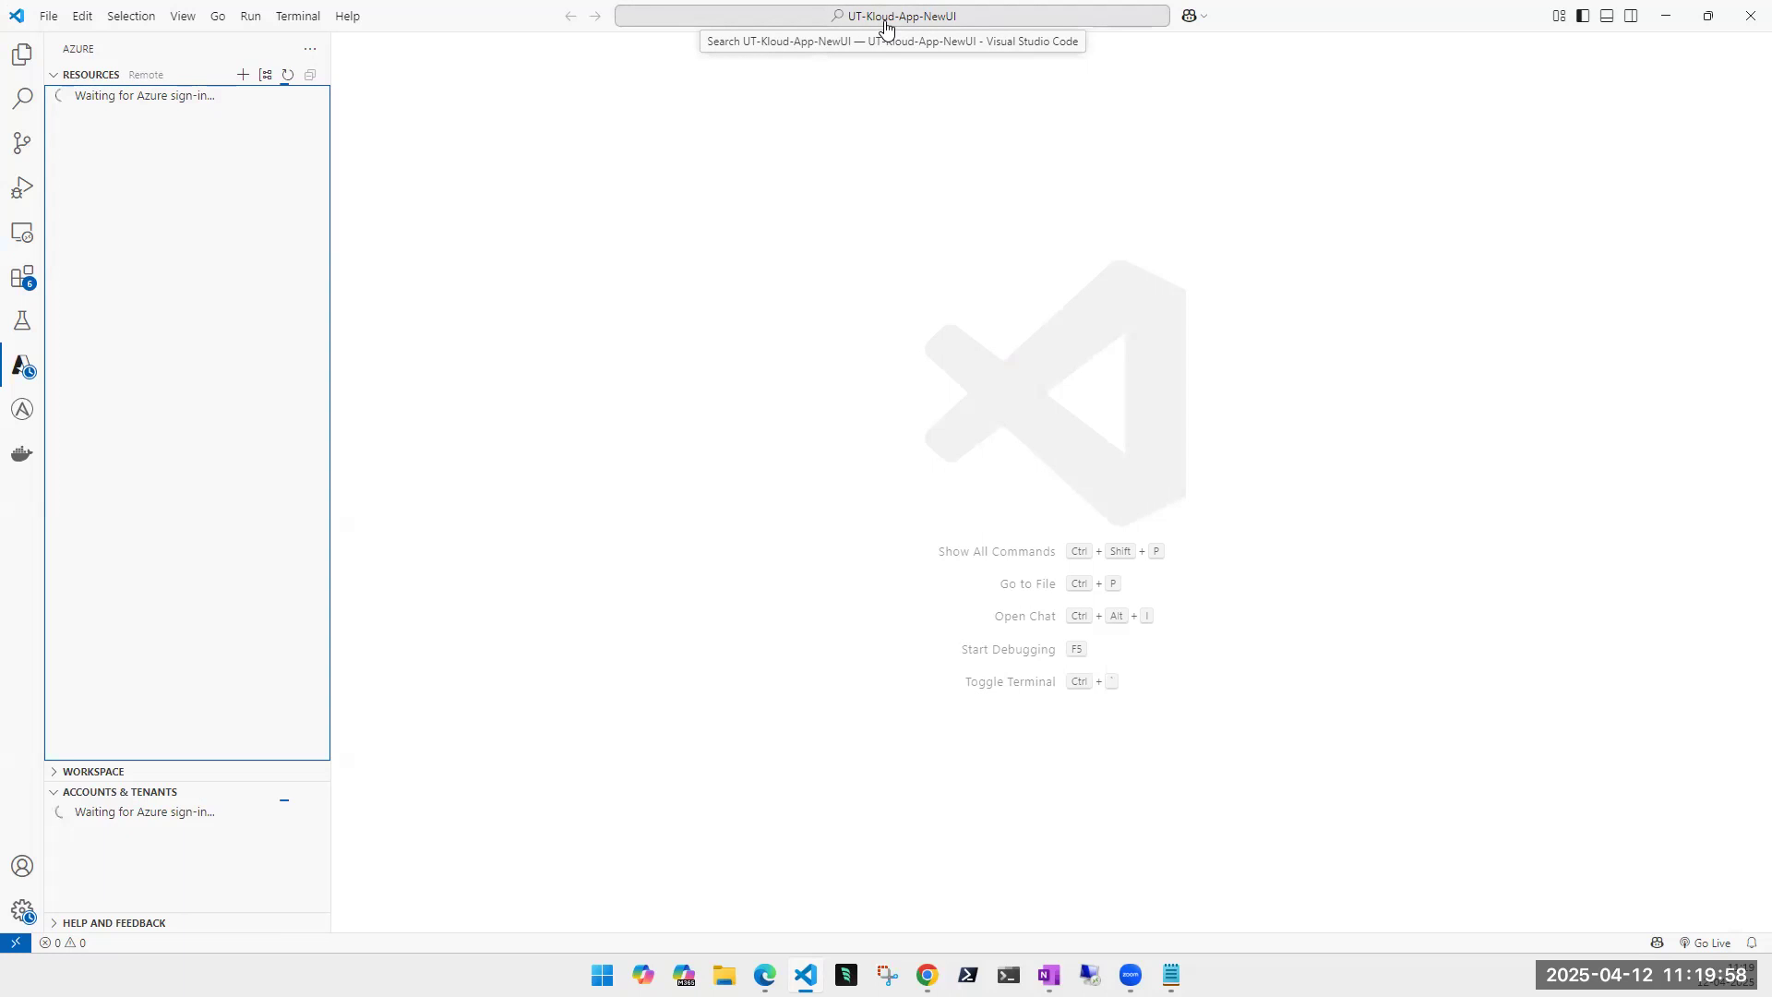
- Tick the UT-Kloud-II tenant under Accounts & Tenants and allow its sign-in
click(56, 18)
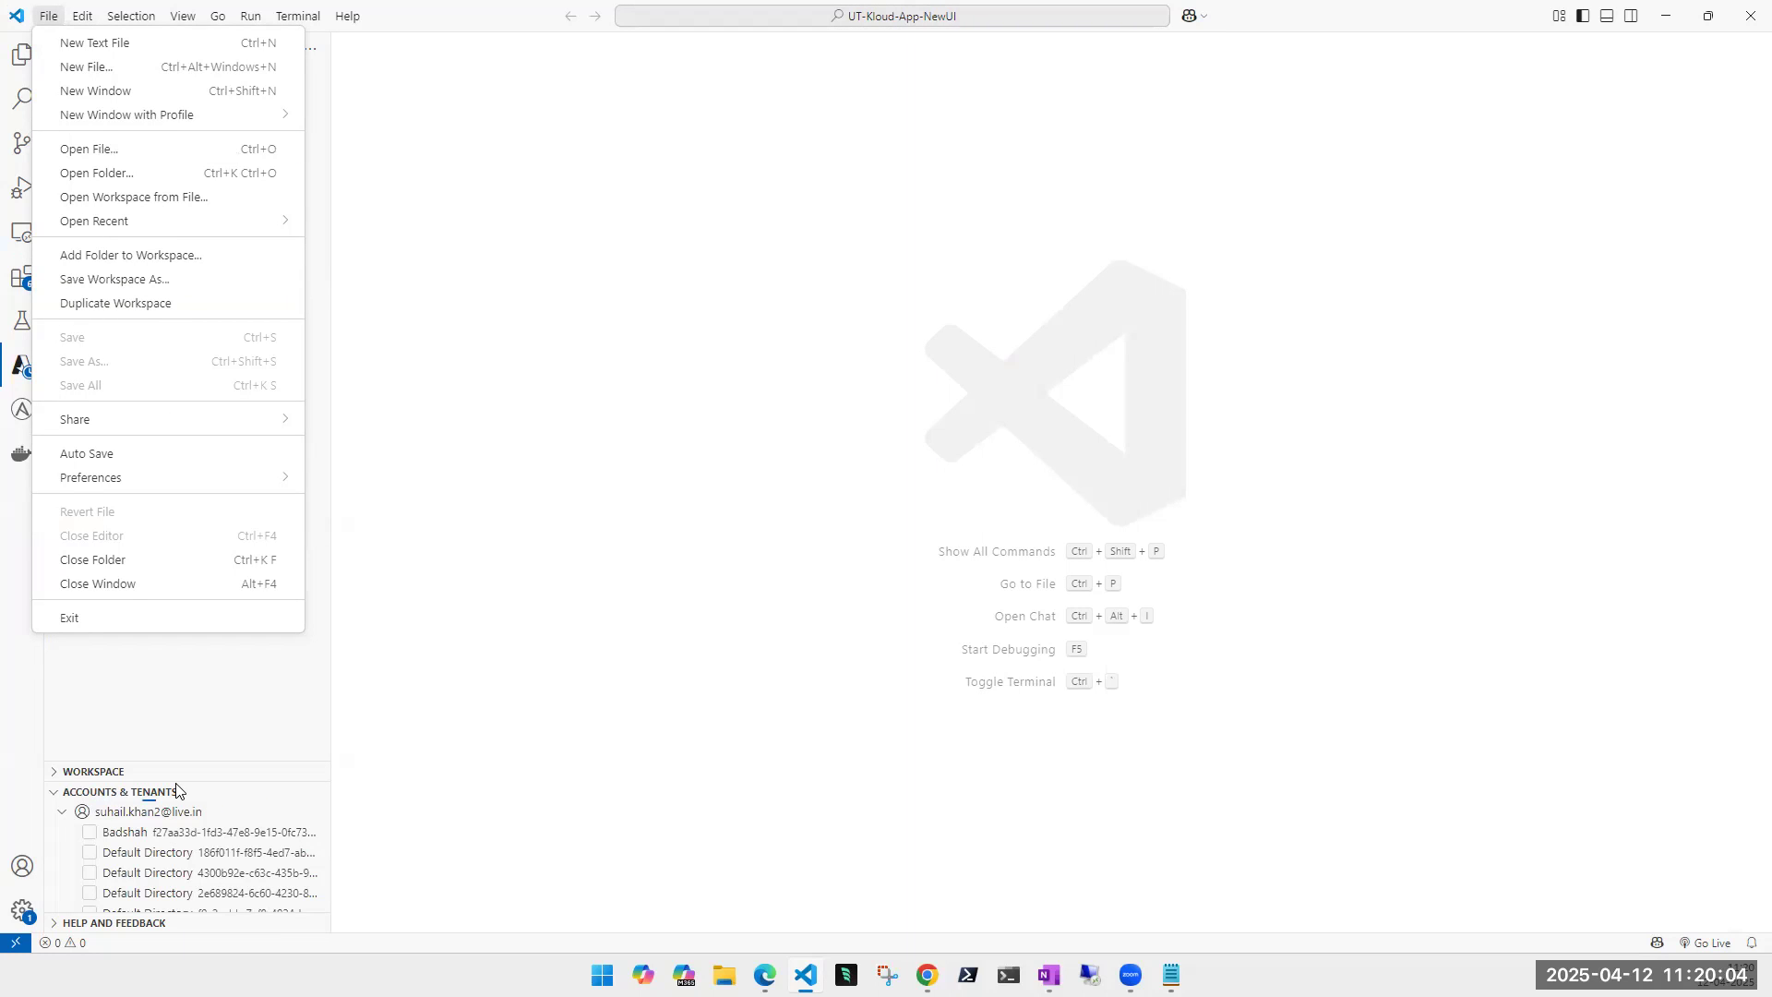
click(178, 851)
scroll(194, 877, down, 5)
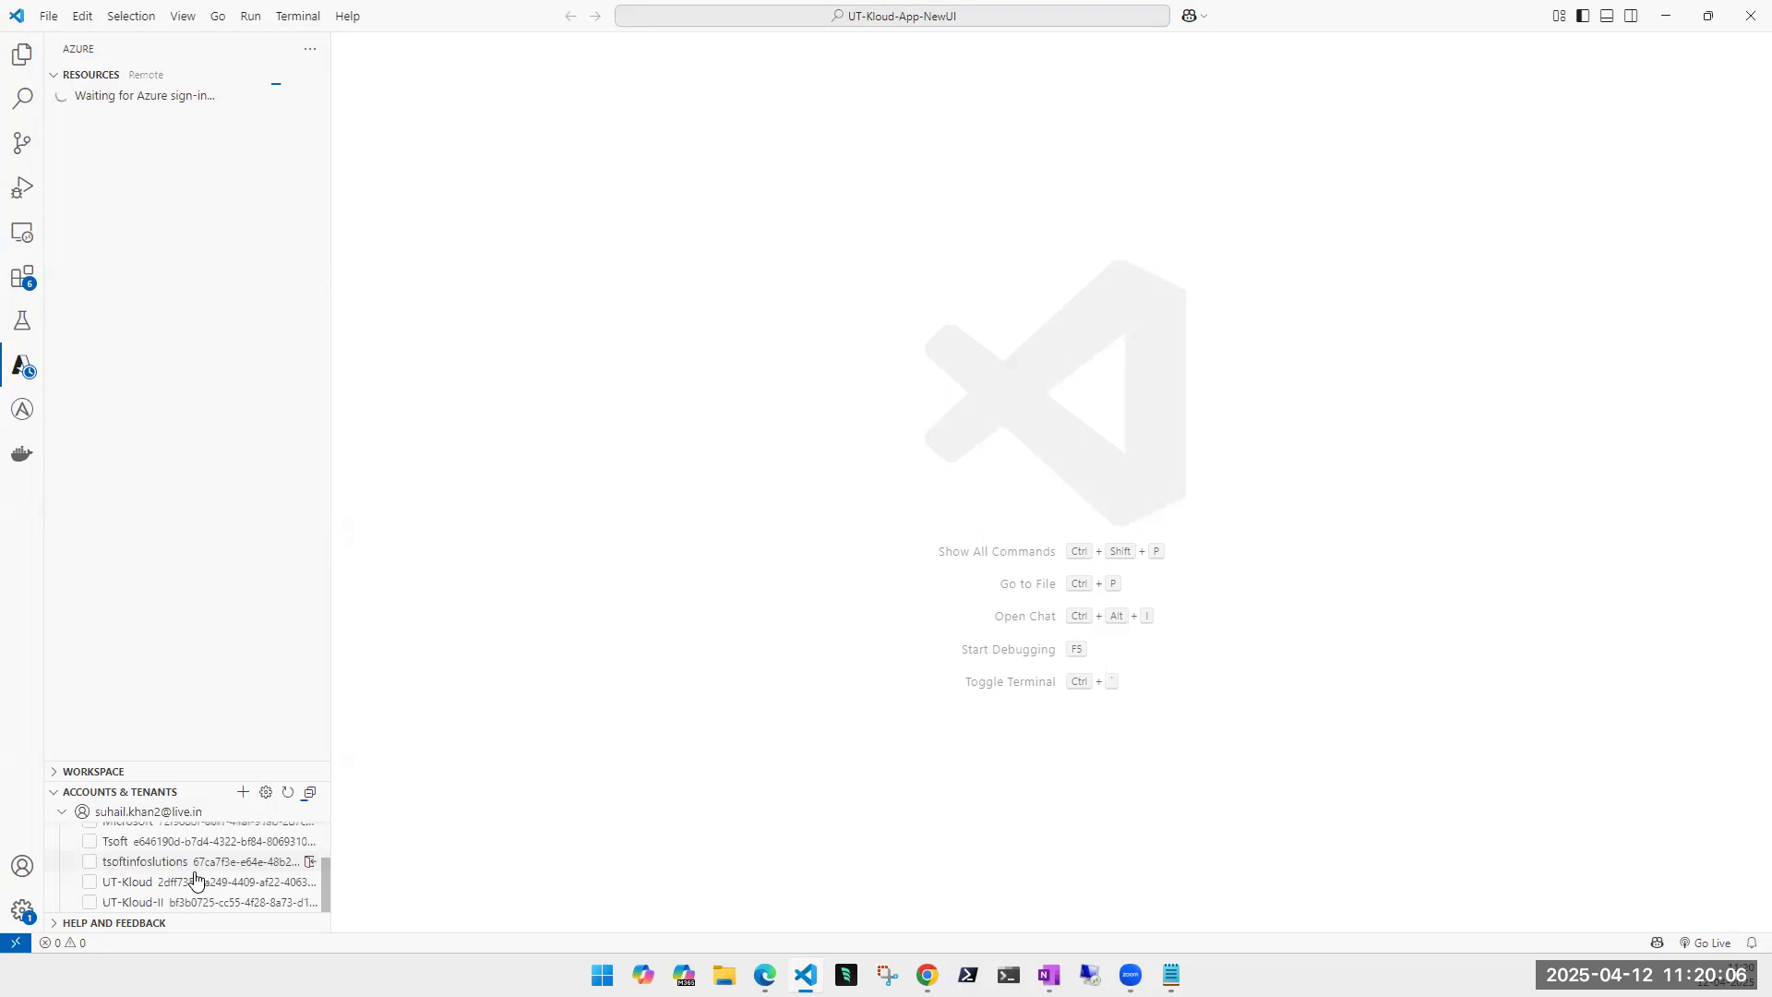
scroll(194, 877, up, 5)
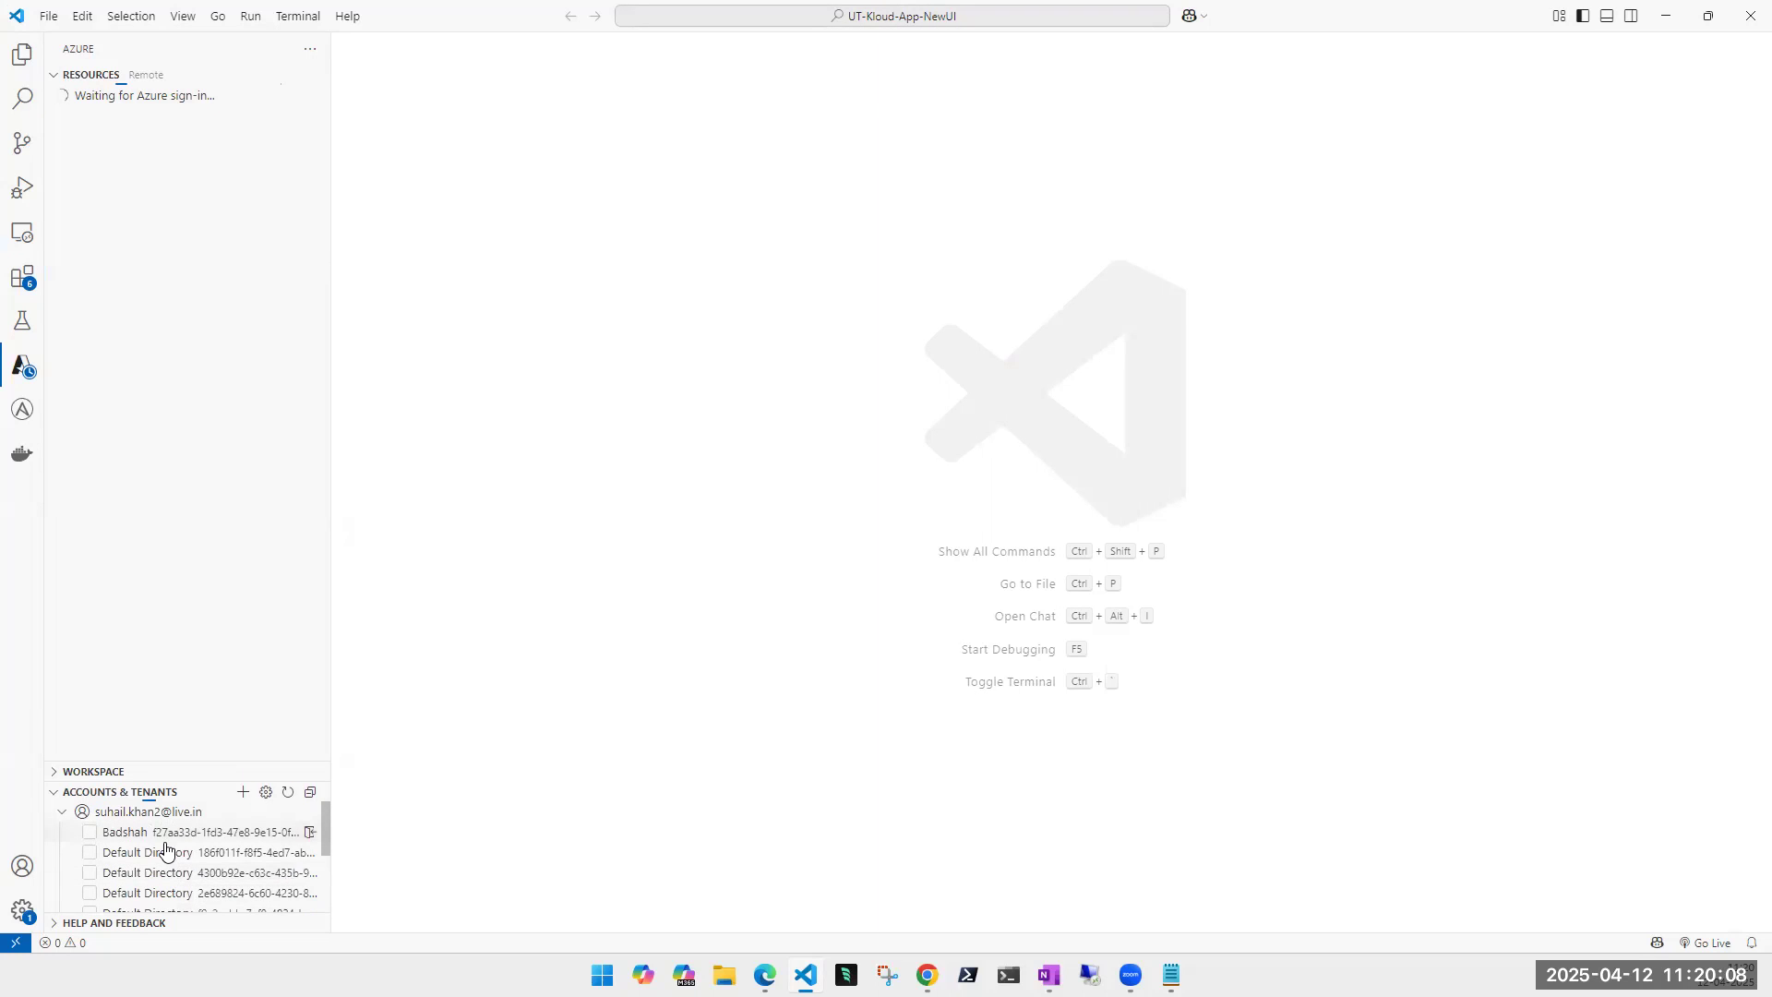
scroll(157, 863, down, 5)
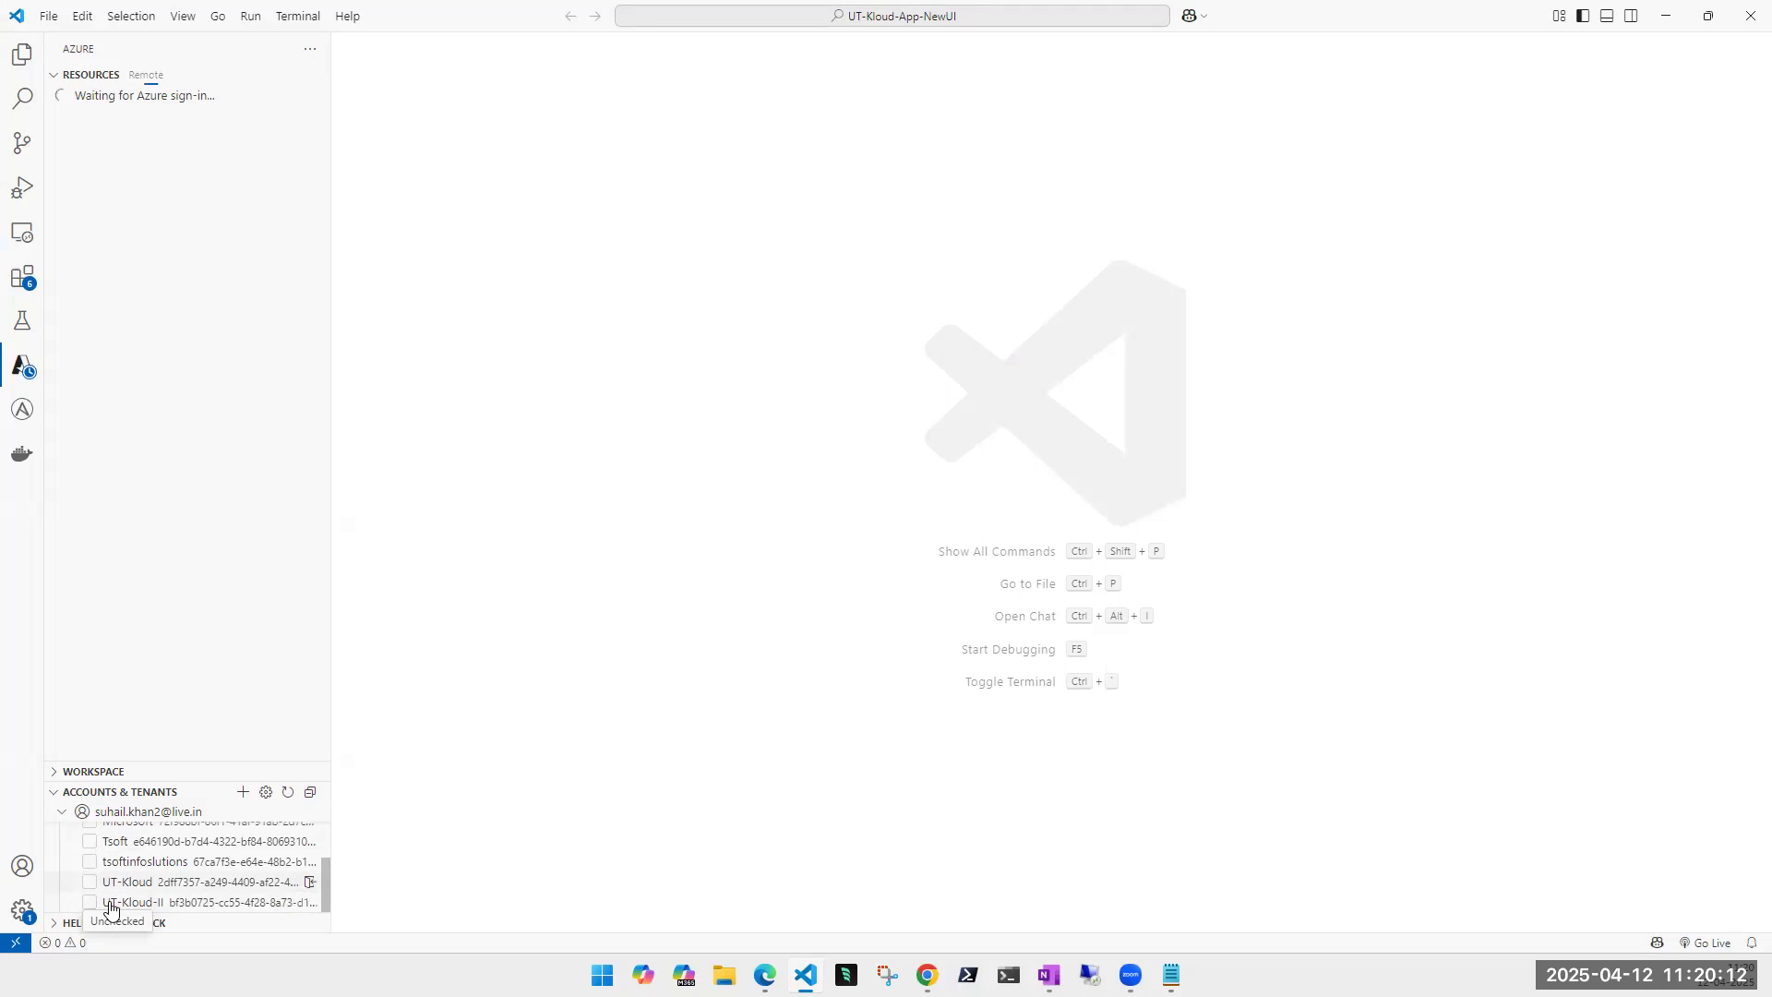
click(91, 903)
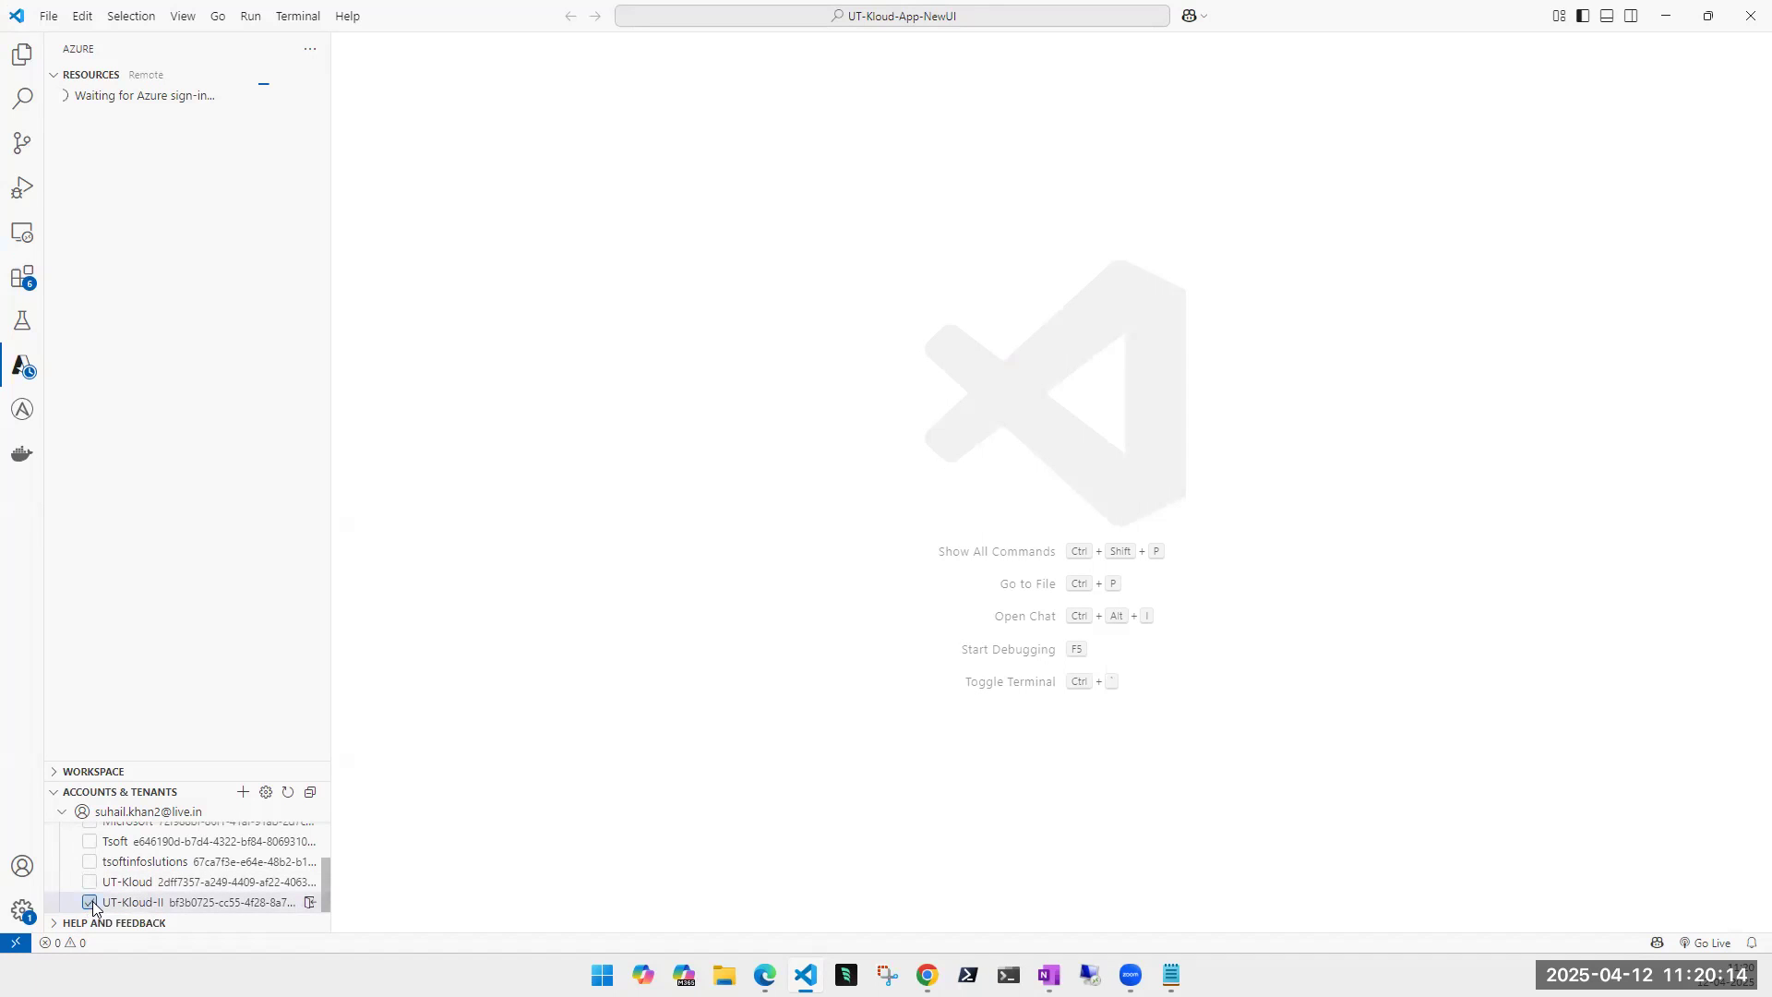
click(946, 492)
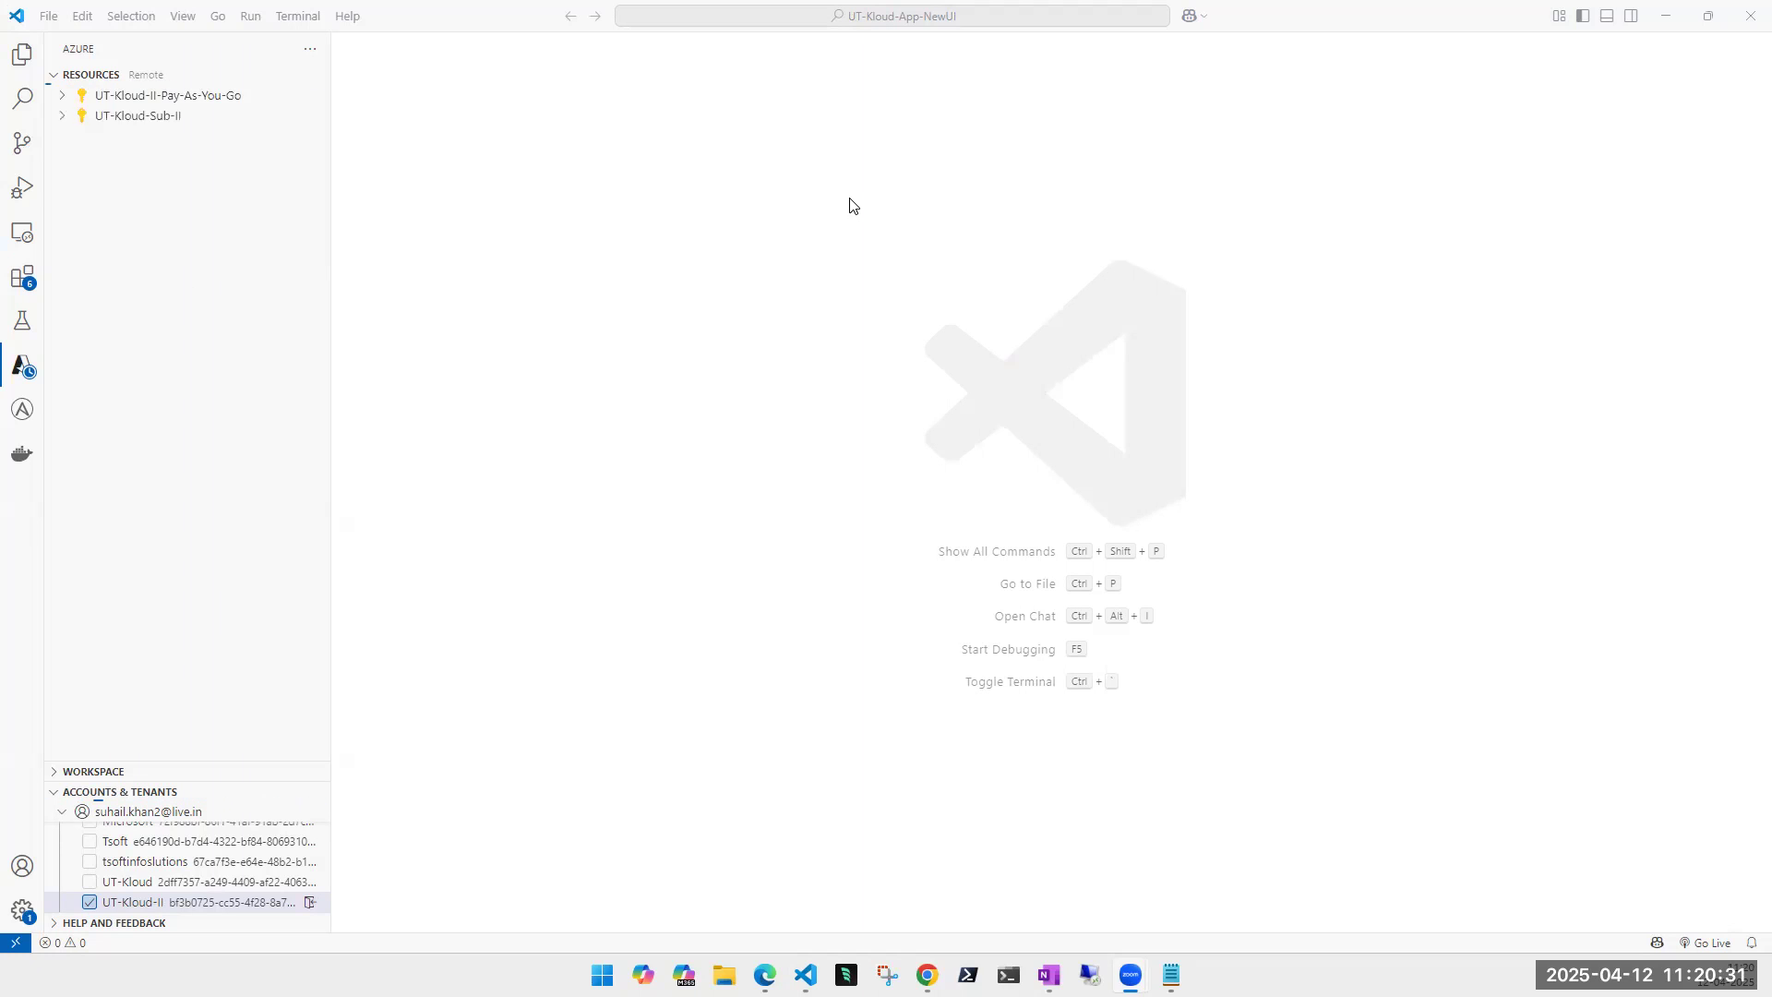
- Under UT-Kloud-Sub-II > App Services, choose Deploy to Web App on USutkoud
click(61, 118)
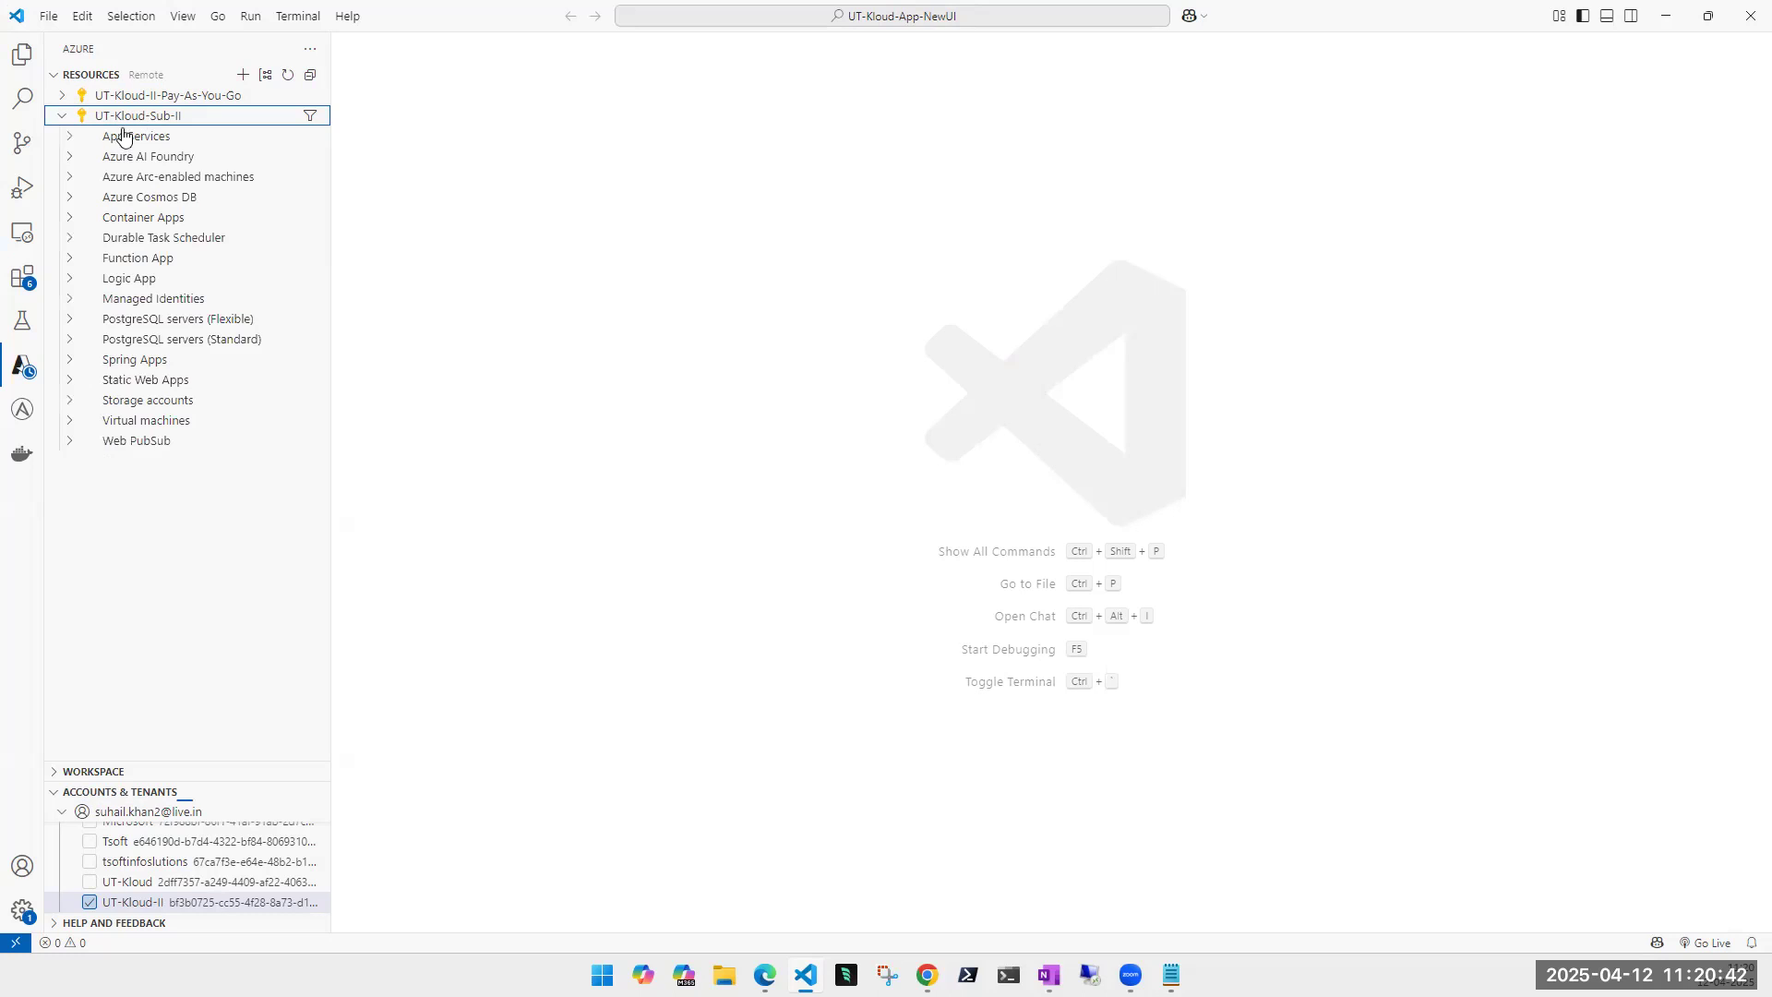
click(71, 137)
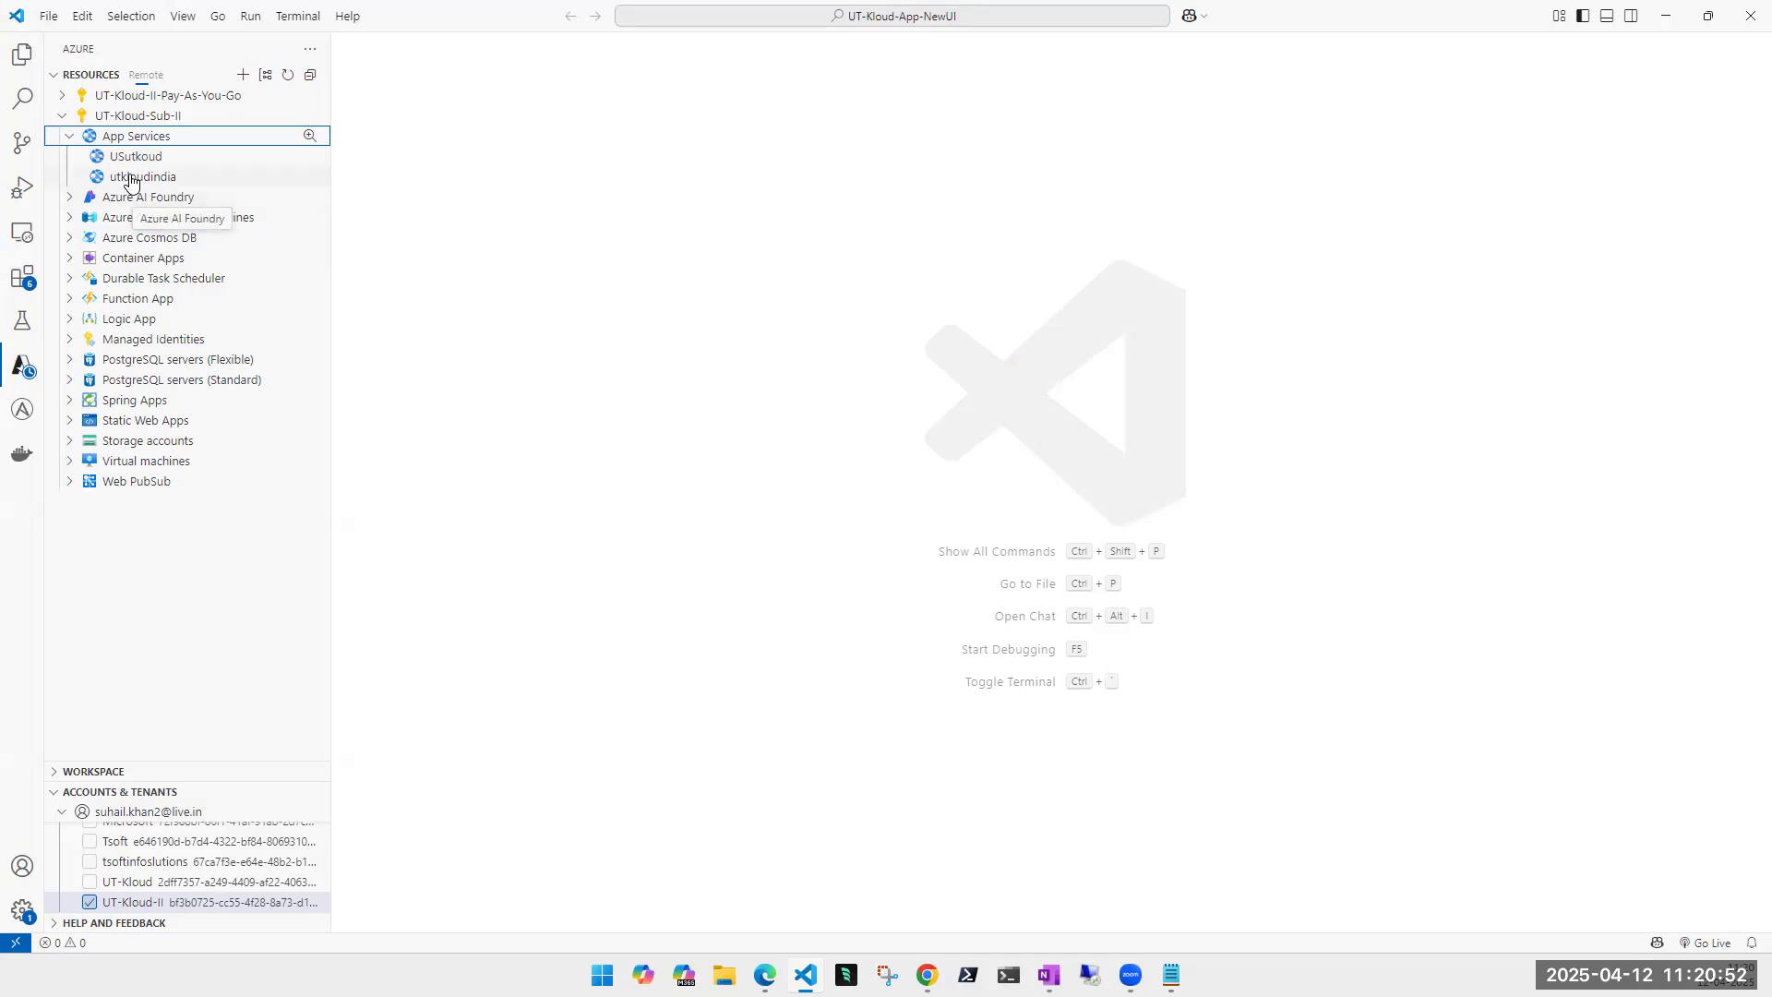
click(136, 158)
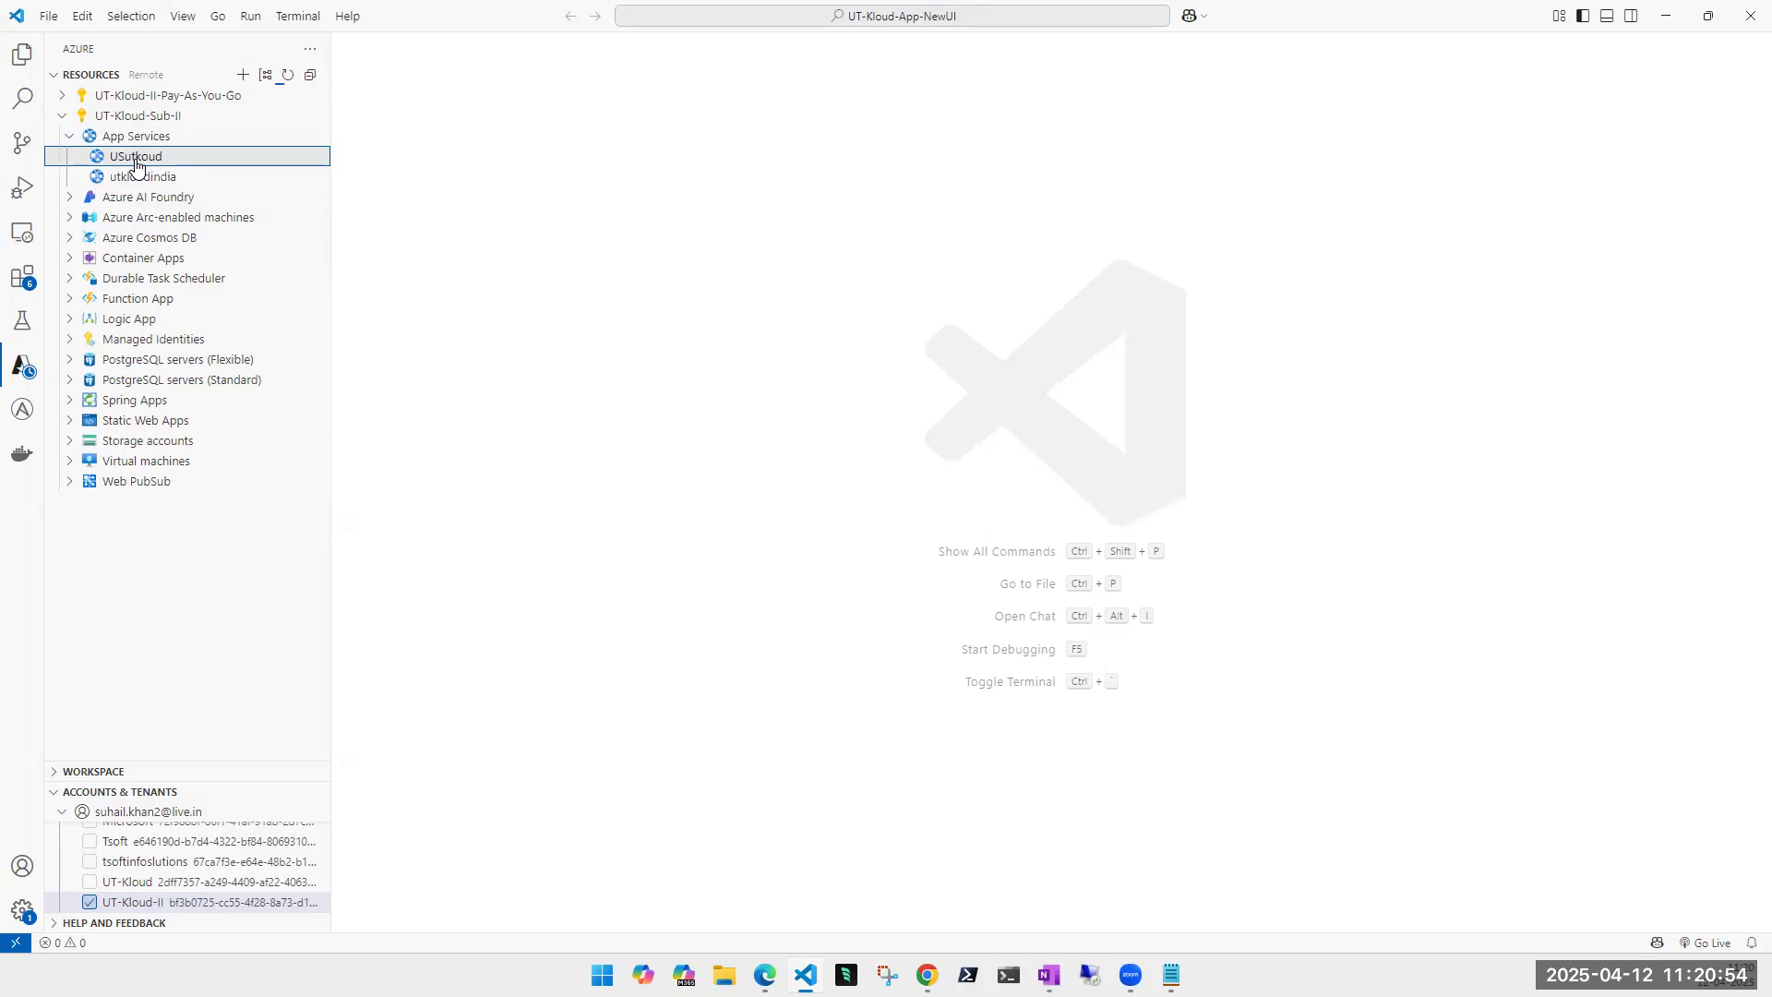
right_click(136, 161)
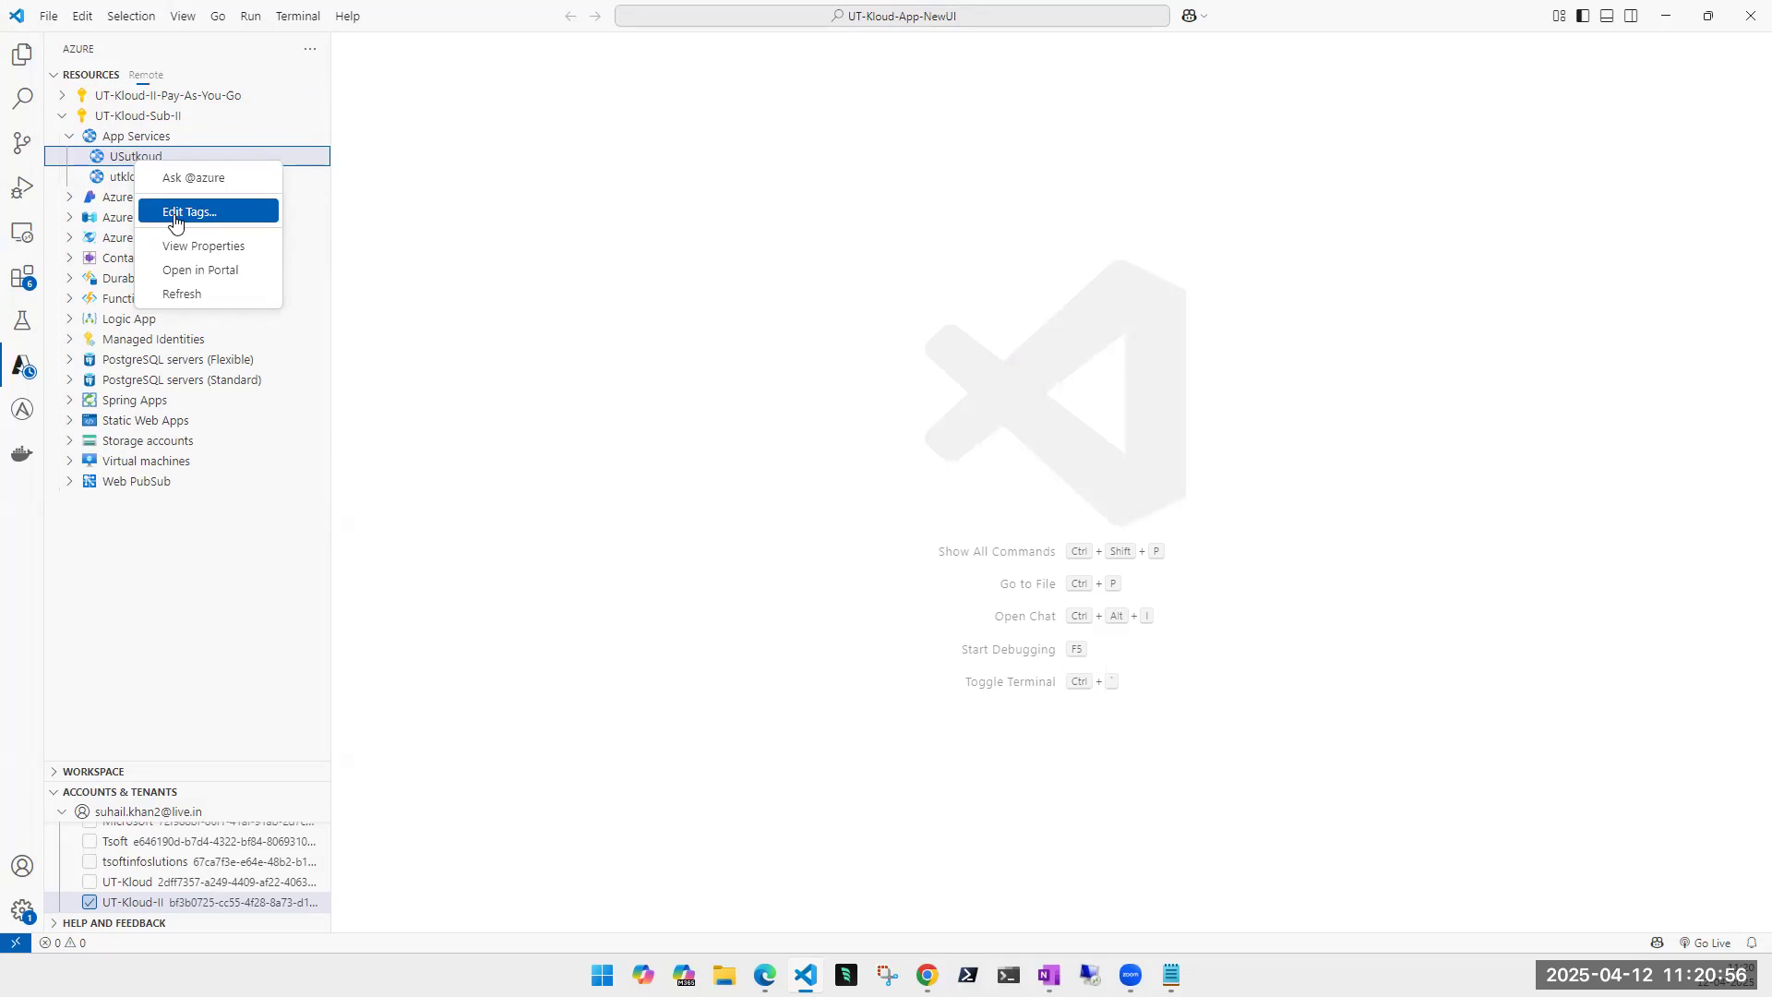
click(104, 163)
click(77, 158)
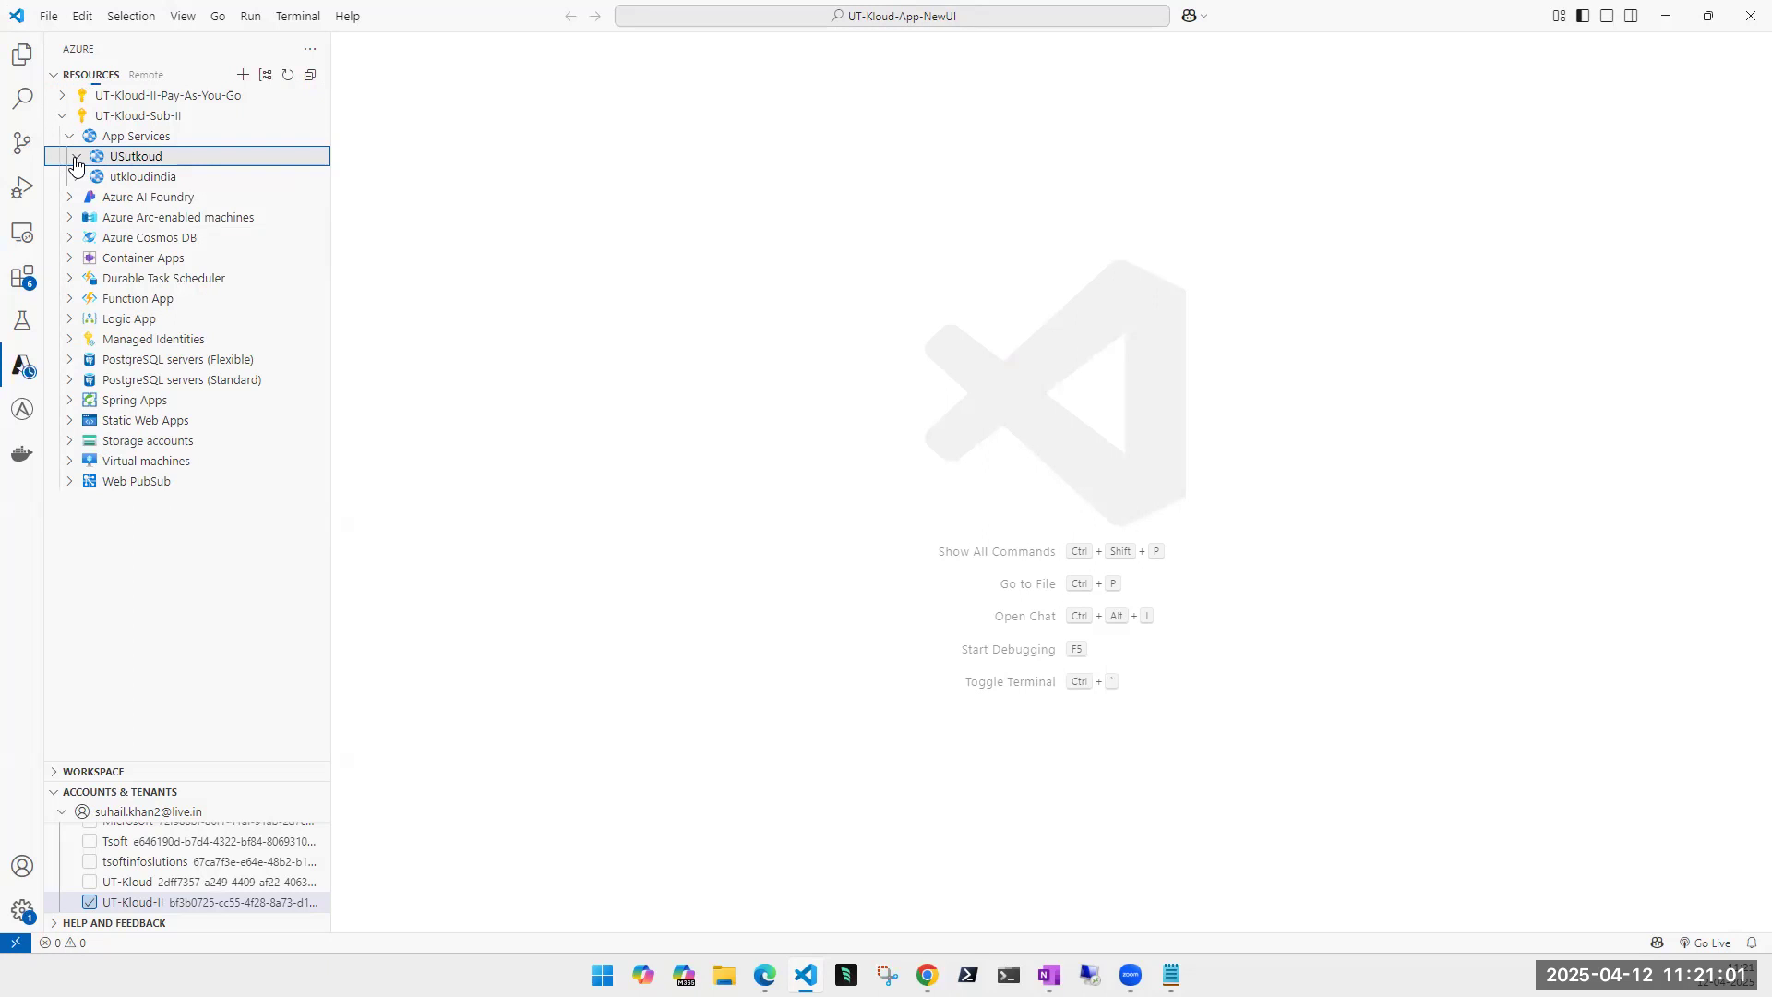
right_click(146, 166)
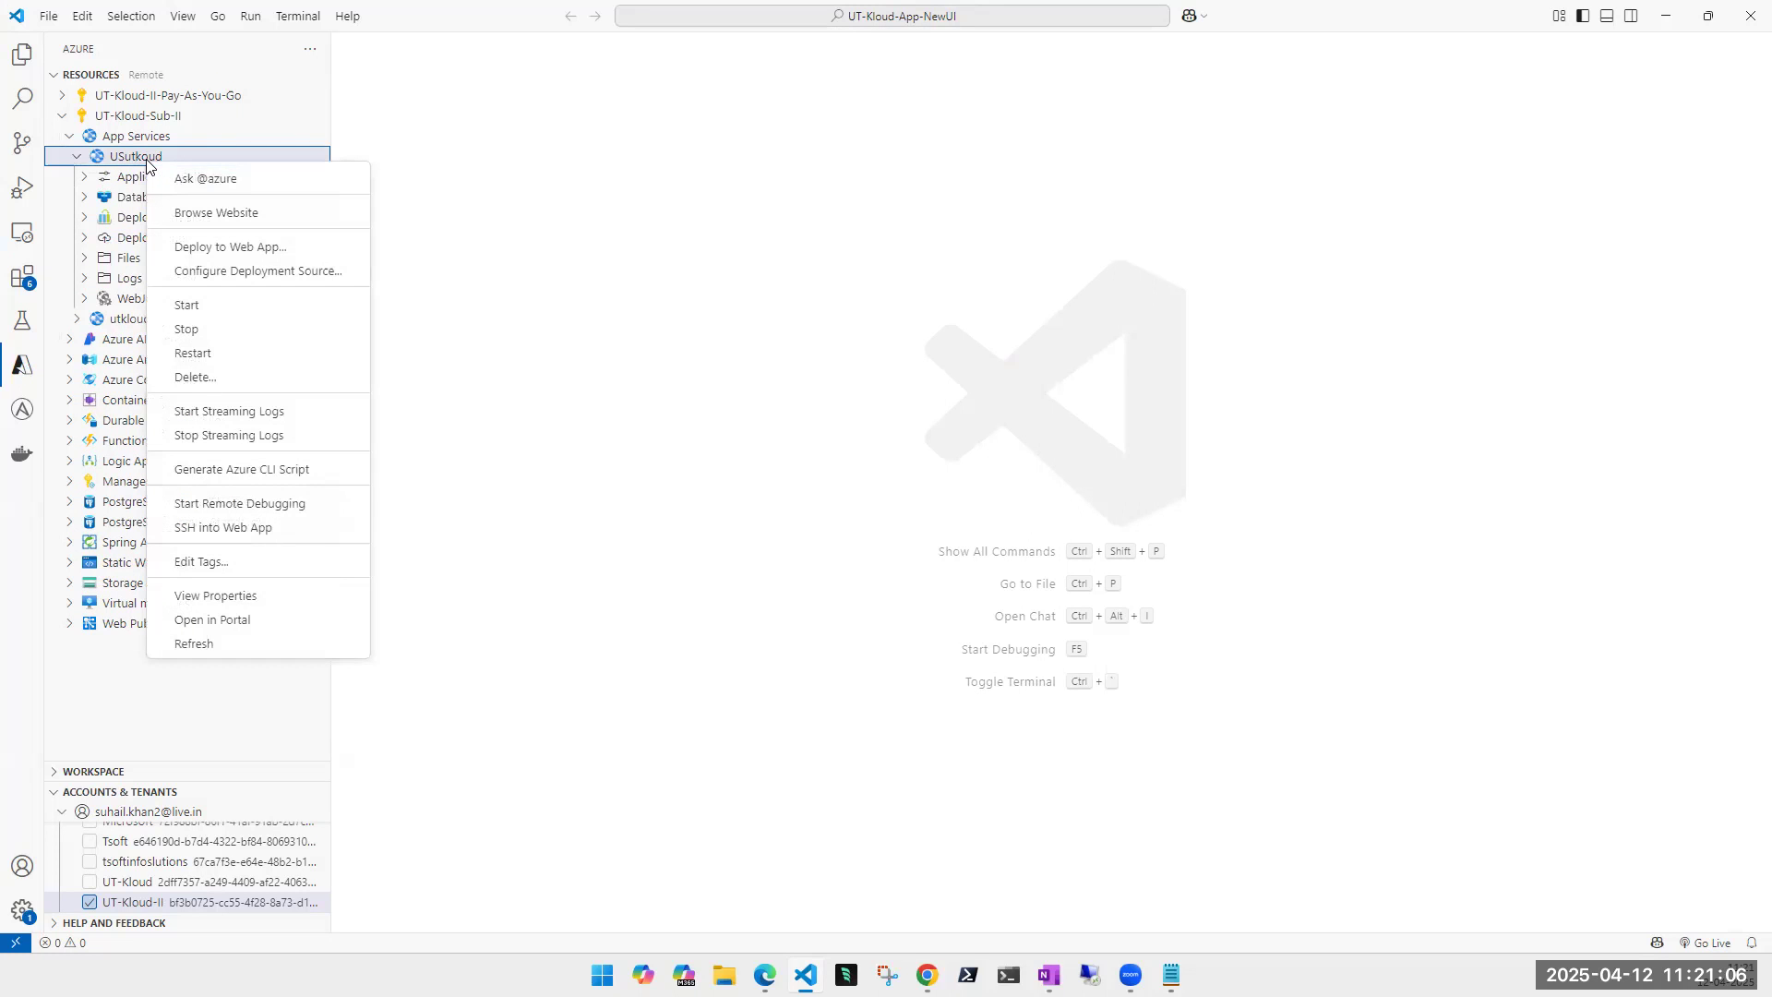
click(223, 247)
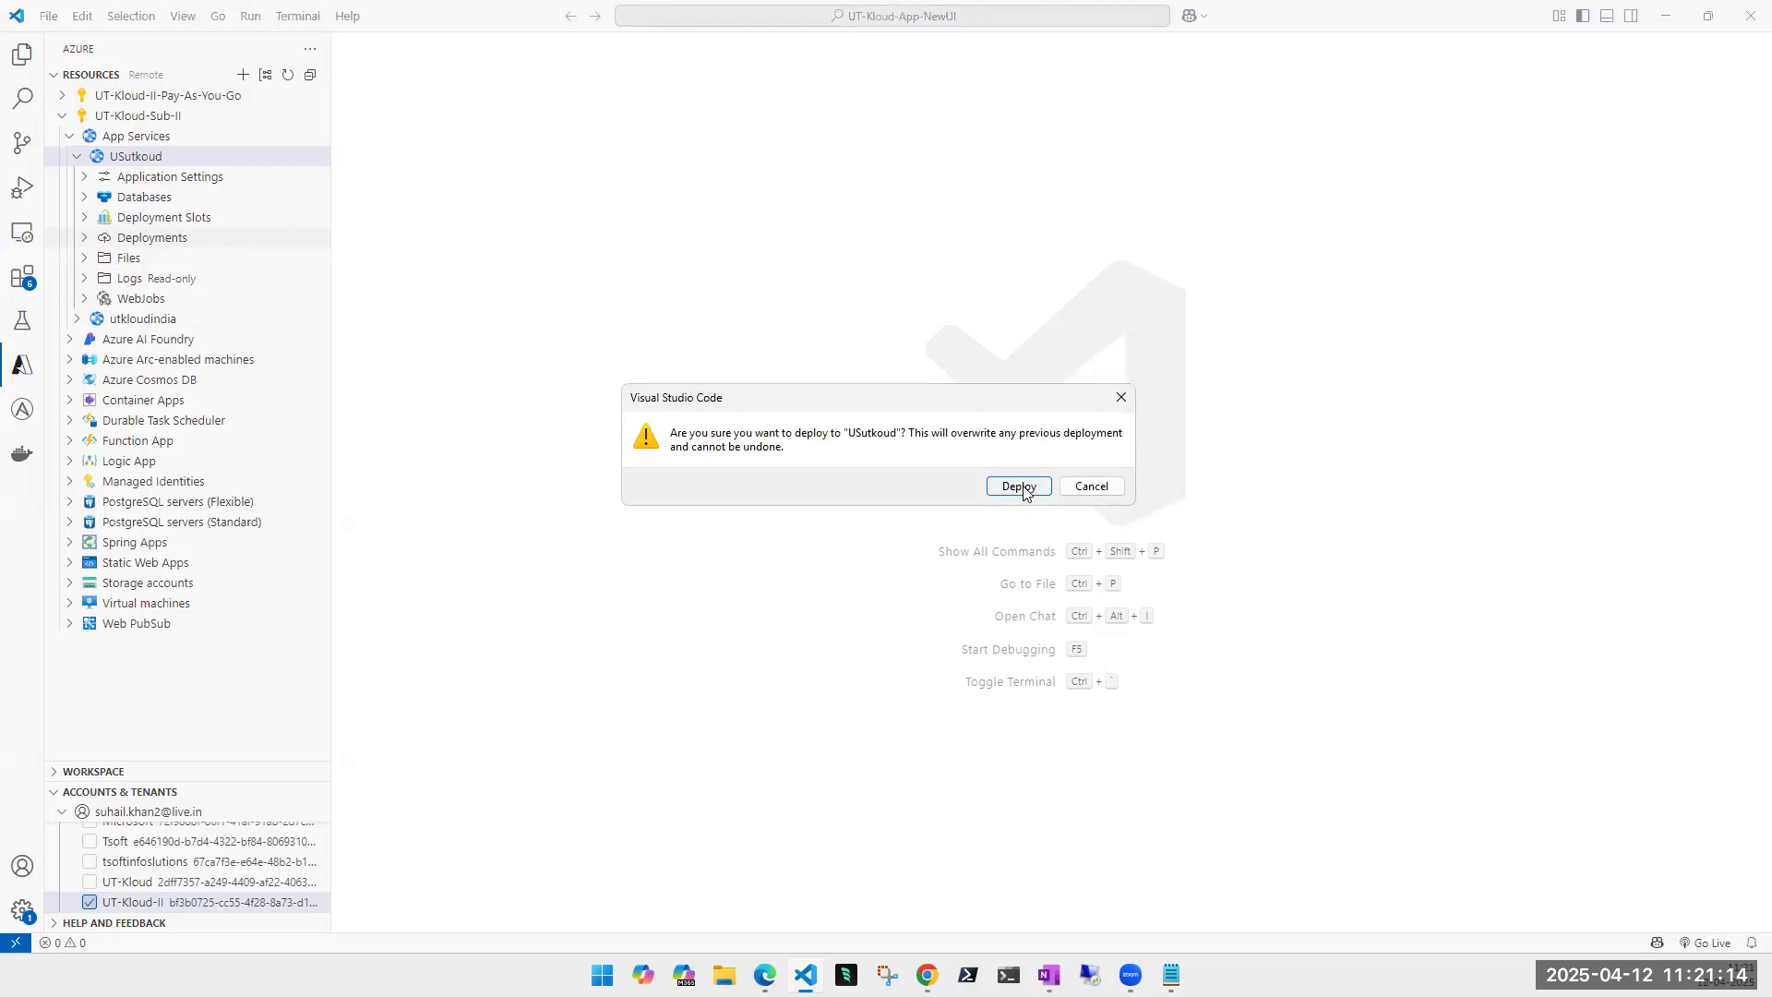
- Confirm overwriting the previous deployment to the USutkoud web app
click(1025, 487)
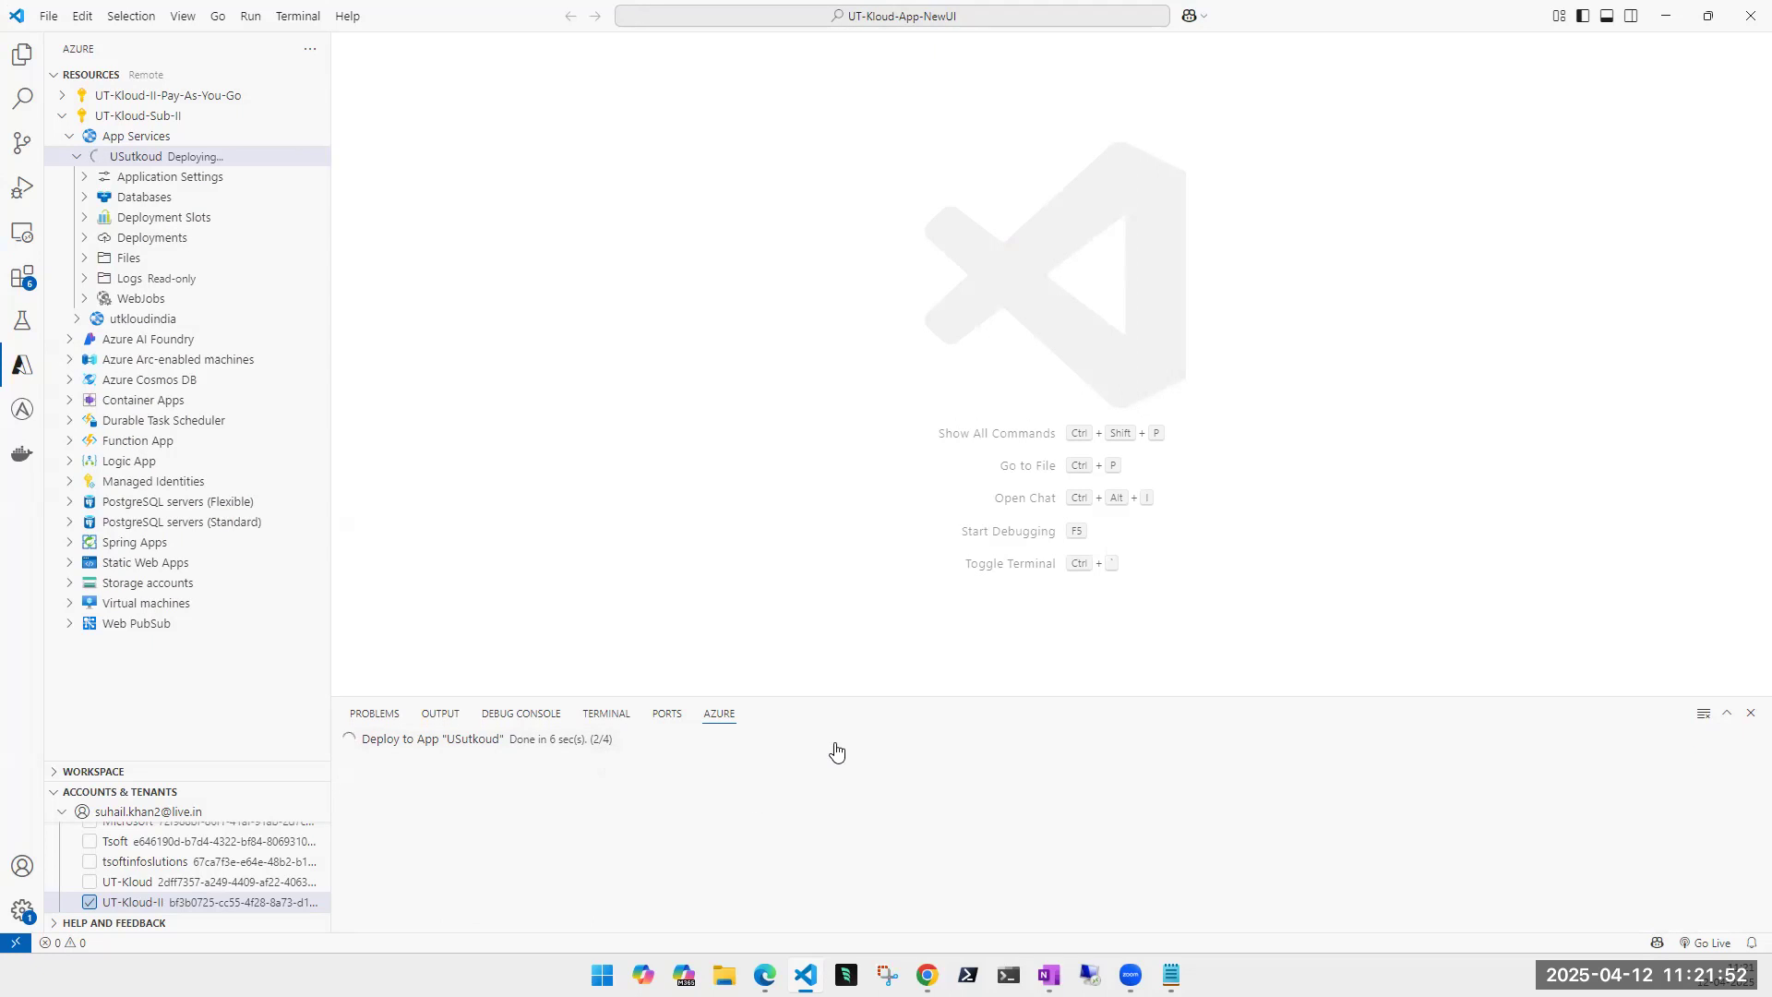
- Copy the USutkoud default domain and load it in a new Incognito window
mouse_move(928, 974)
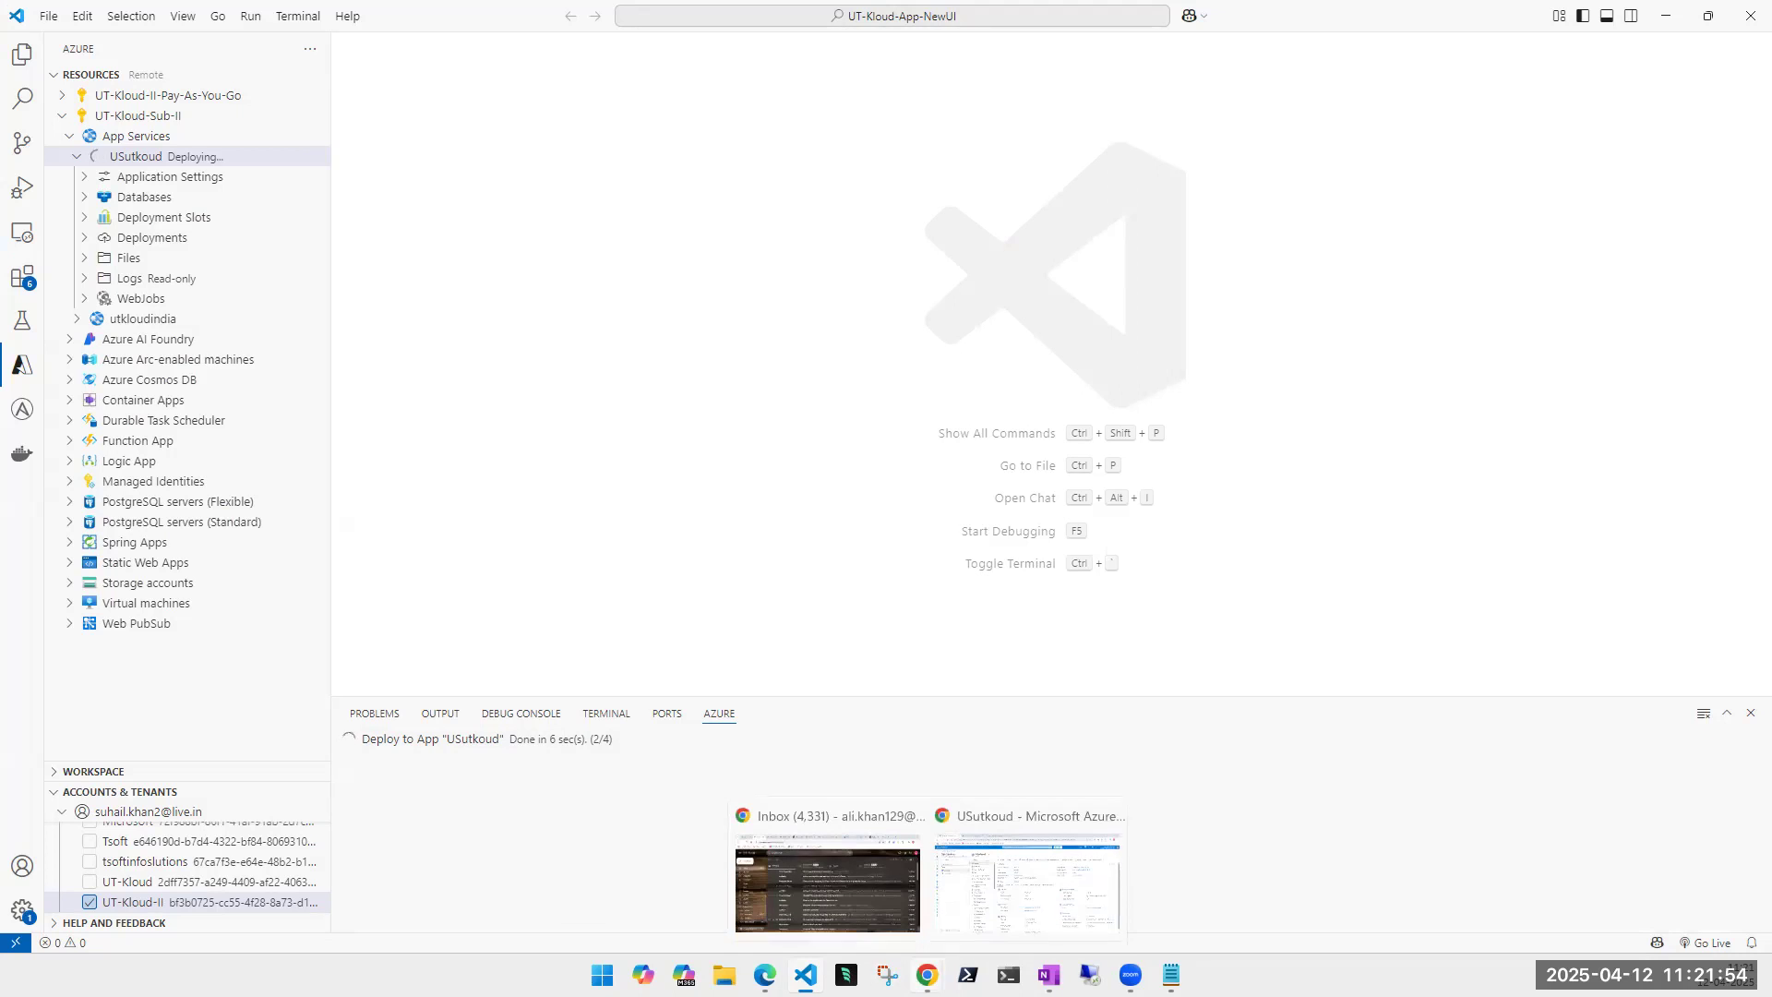
click(1075, 917)
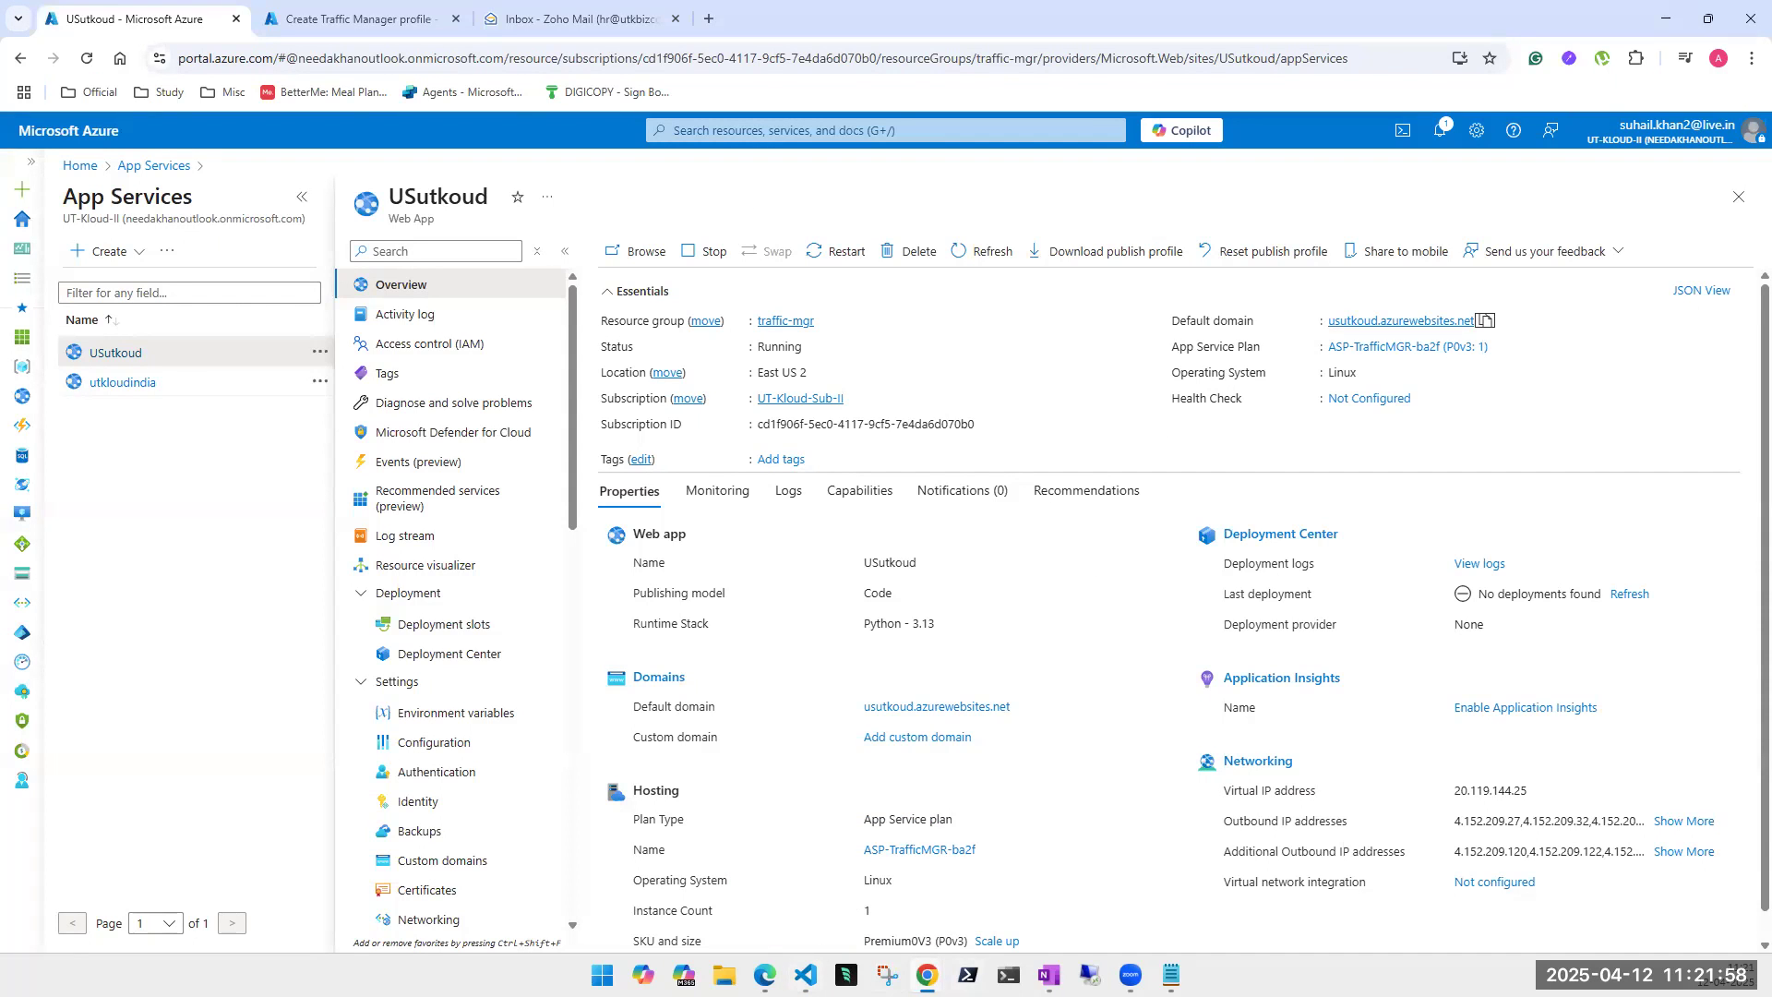
click(1485, 323)
click(1752, 58)
key(Escape)
key(ctrl+shift+n)
key(ctrl+v)
key(Return)
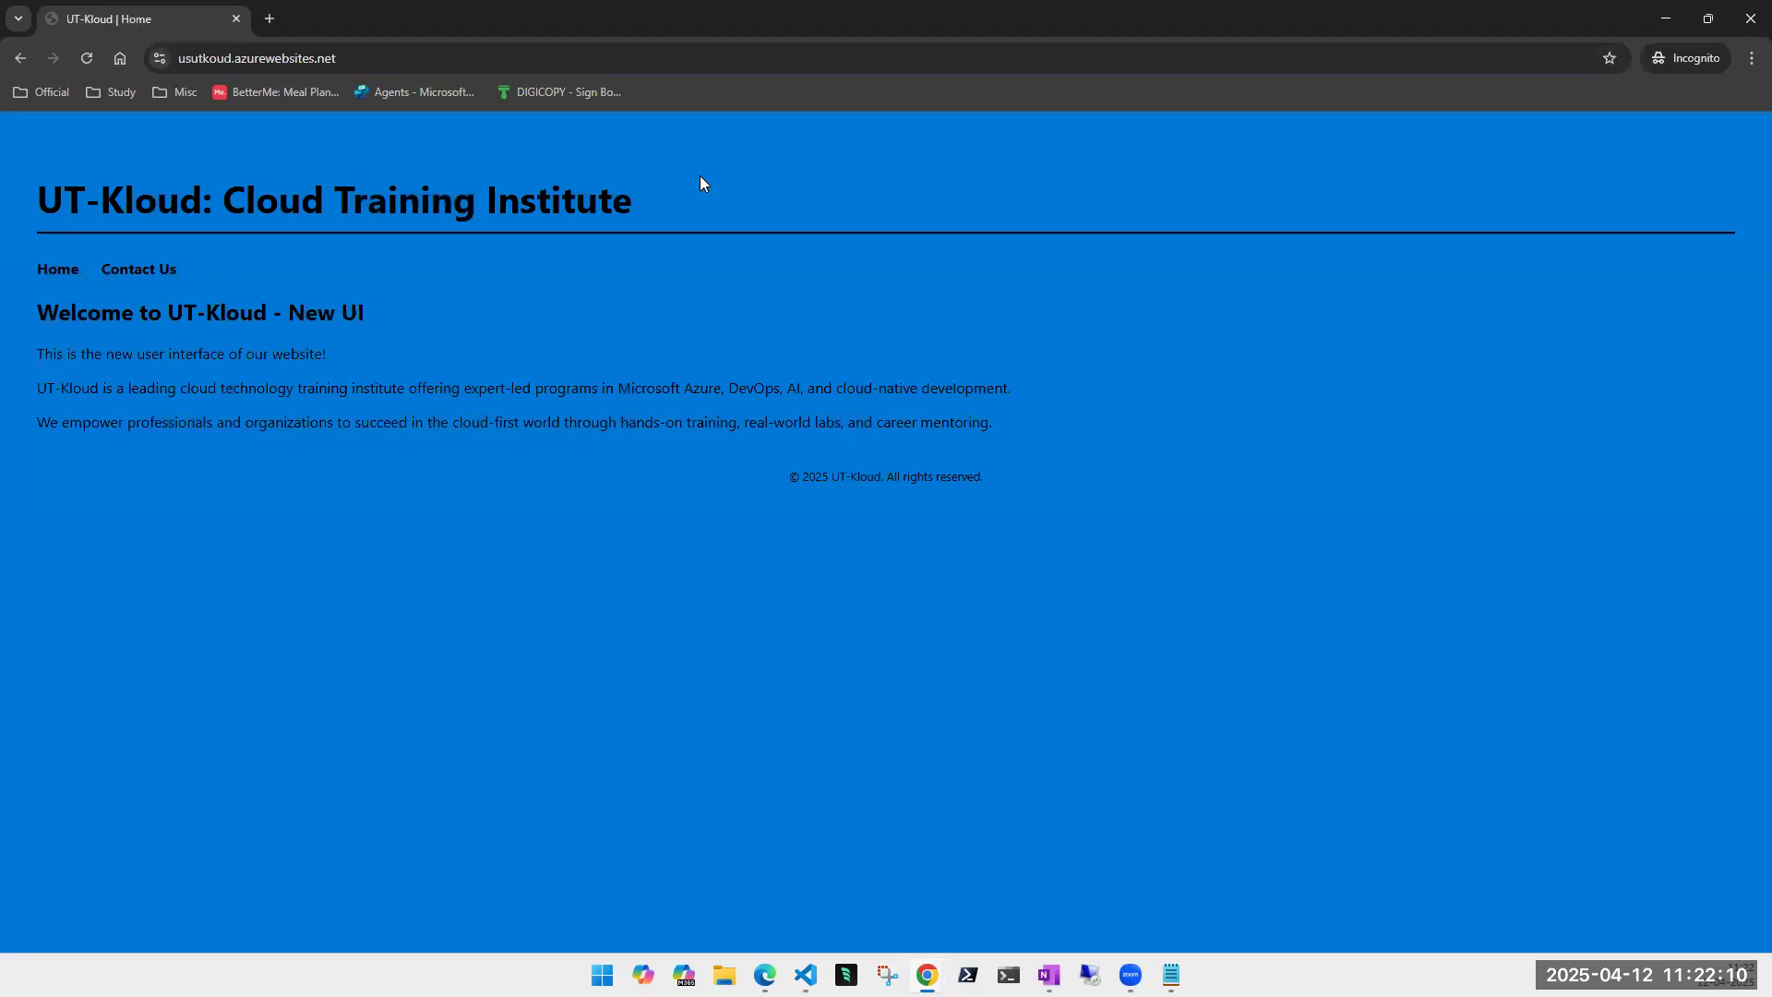
- Open utkloudindia's overview and load its domain in a new Incognito tab
click(1665, 18)
click(106, 388)
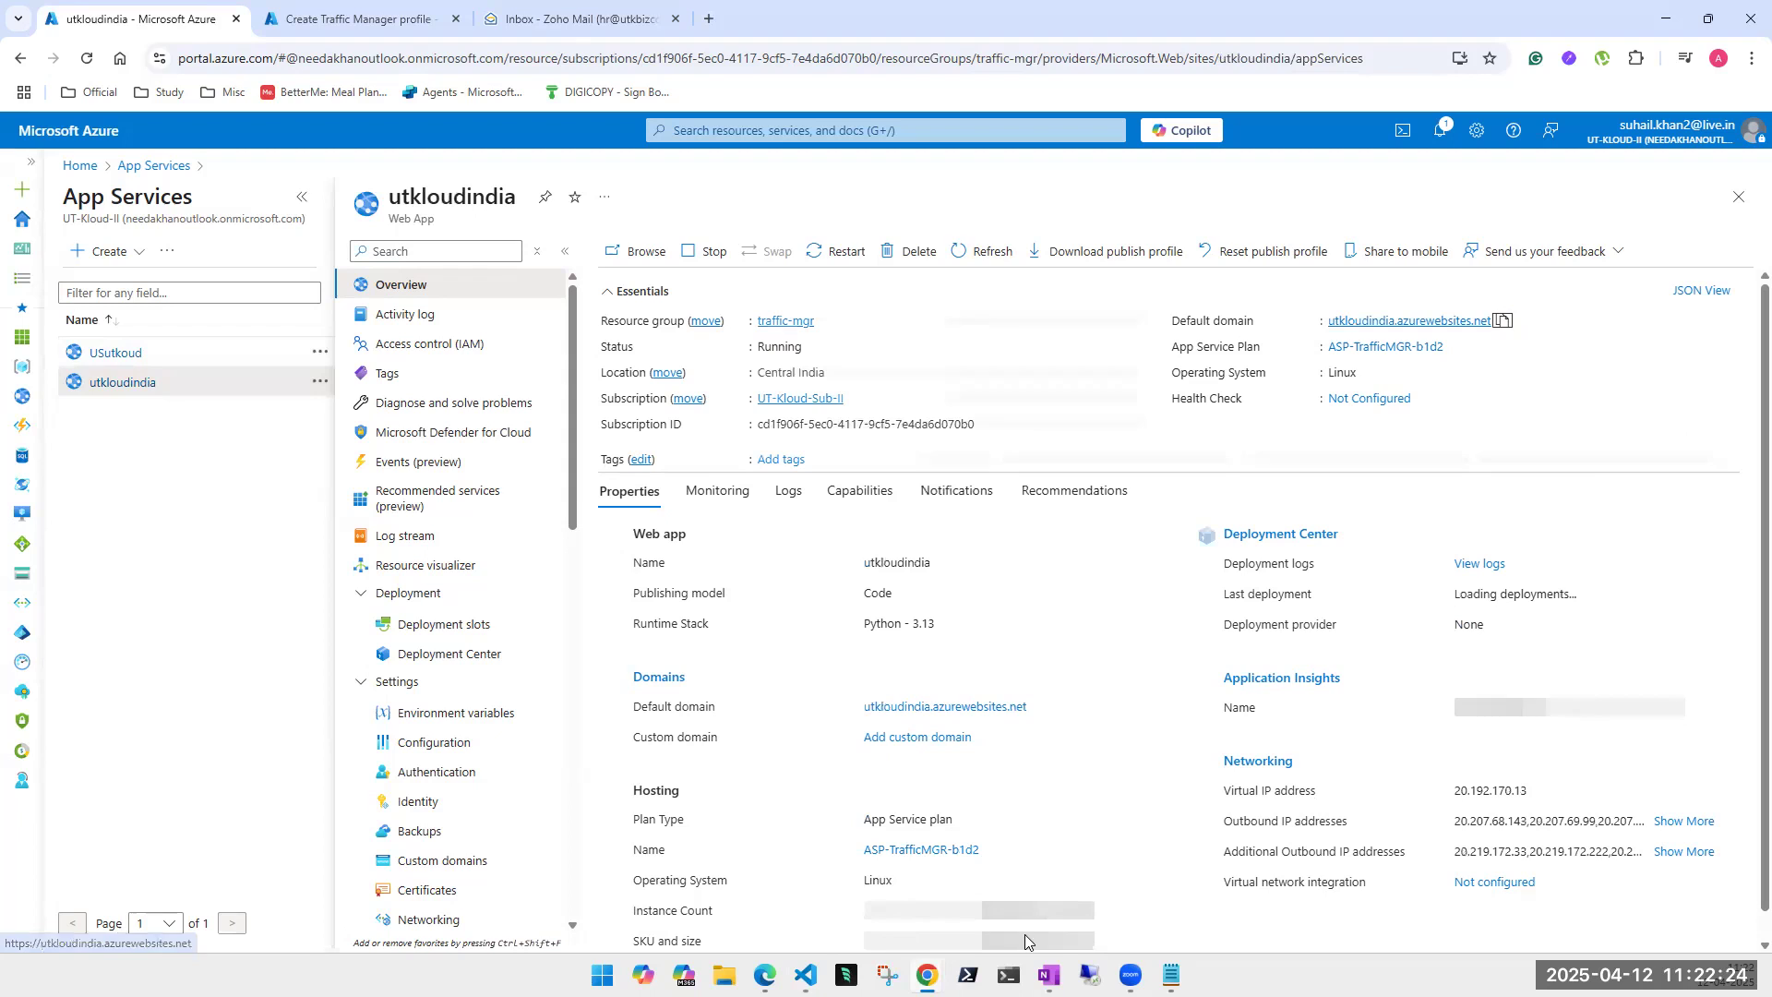
mouse_move(927, 974)
click(1096, 921)
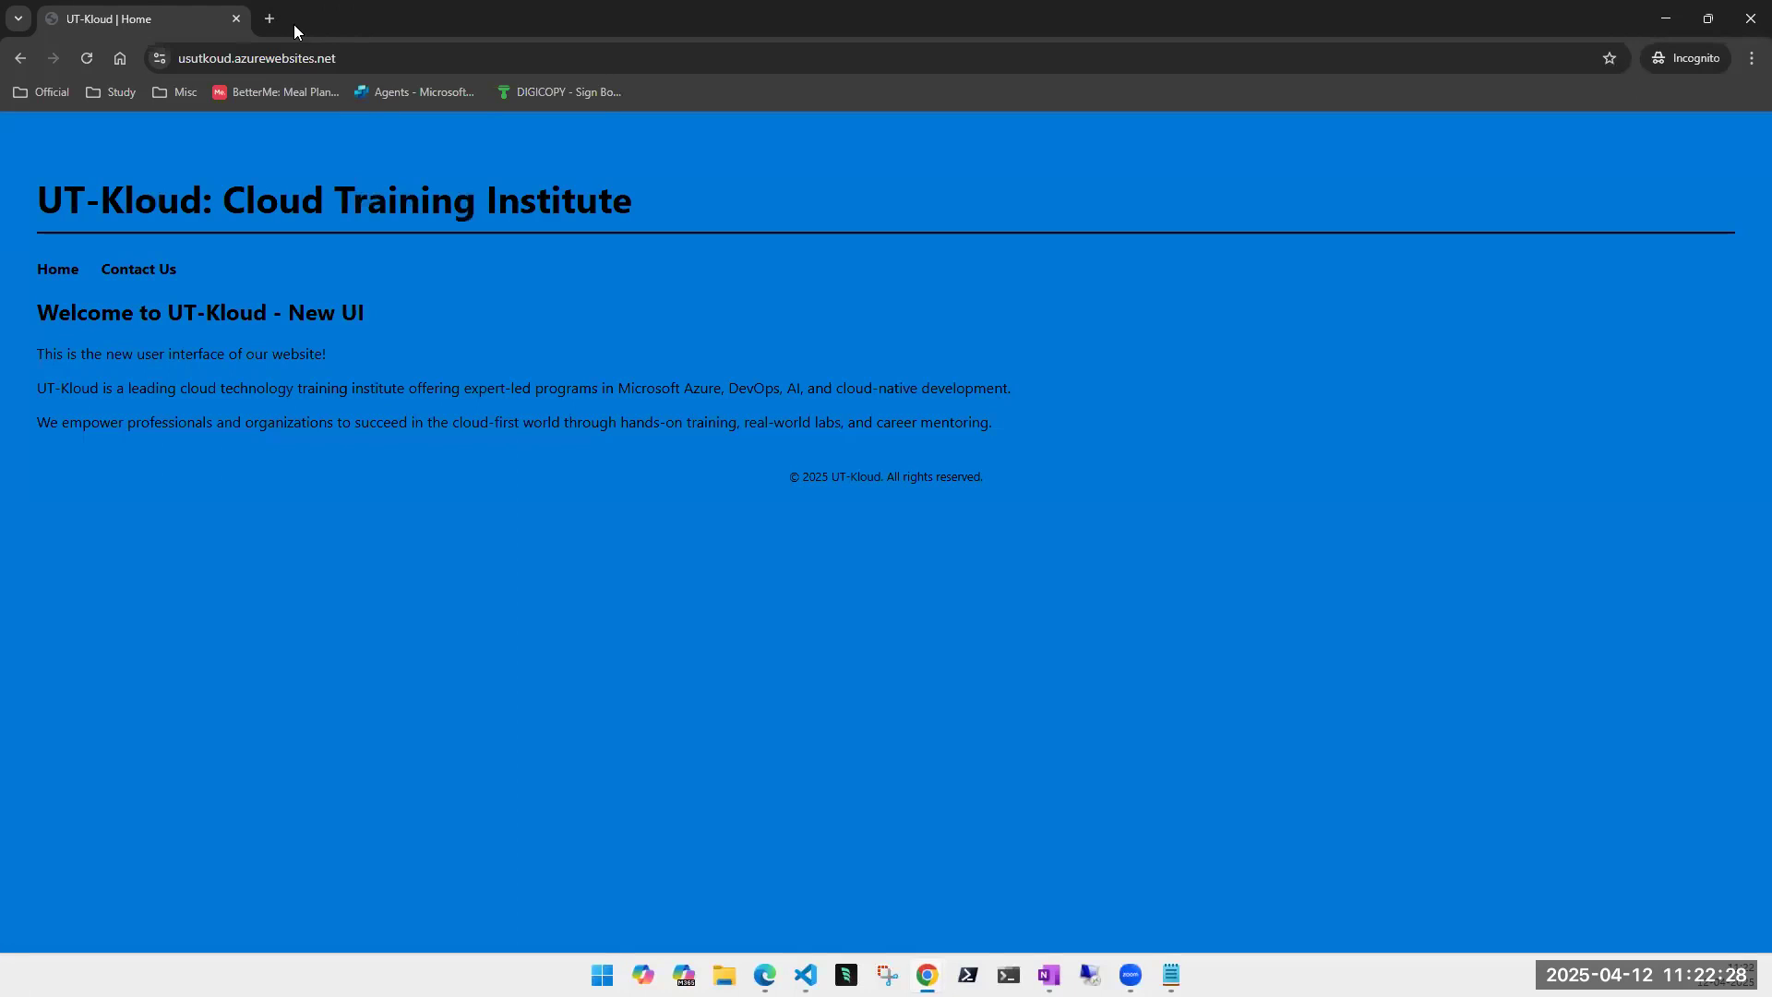
click(268, 19)
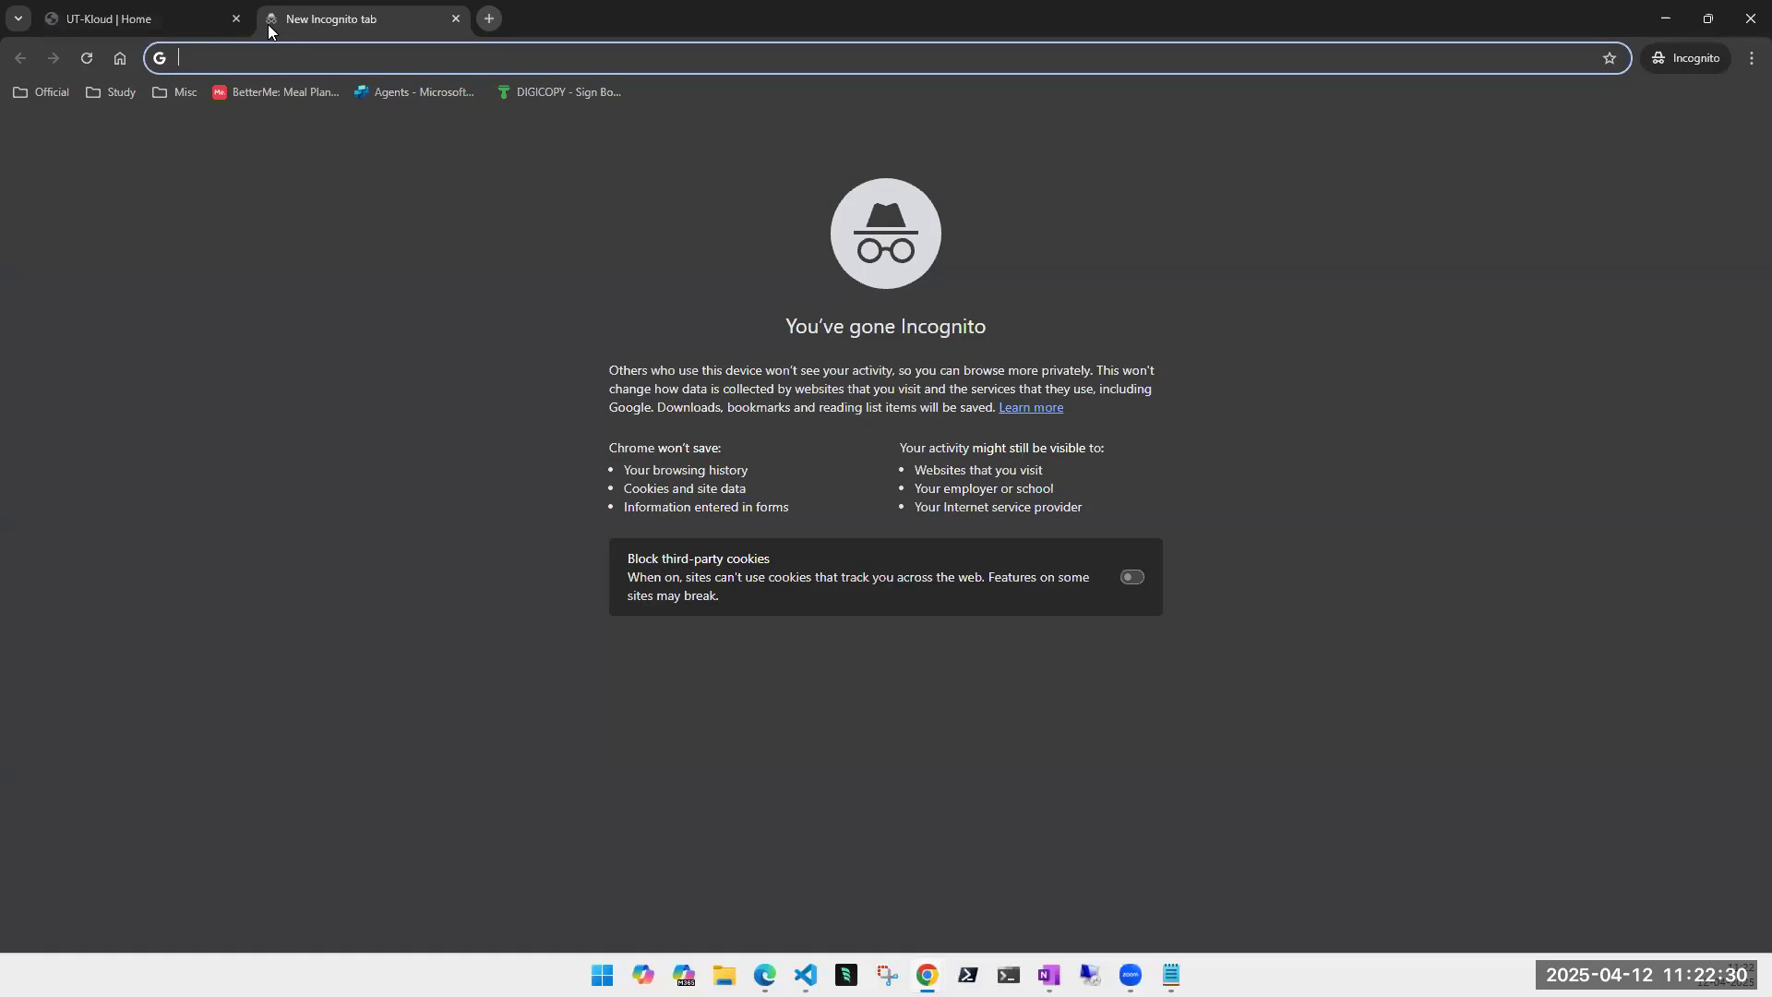
key(ctrl+v)
key(Return)
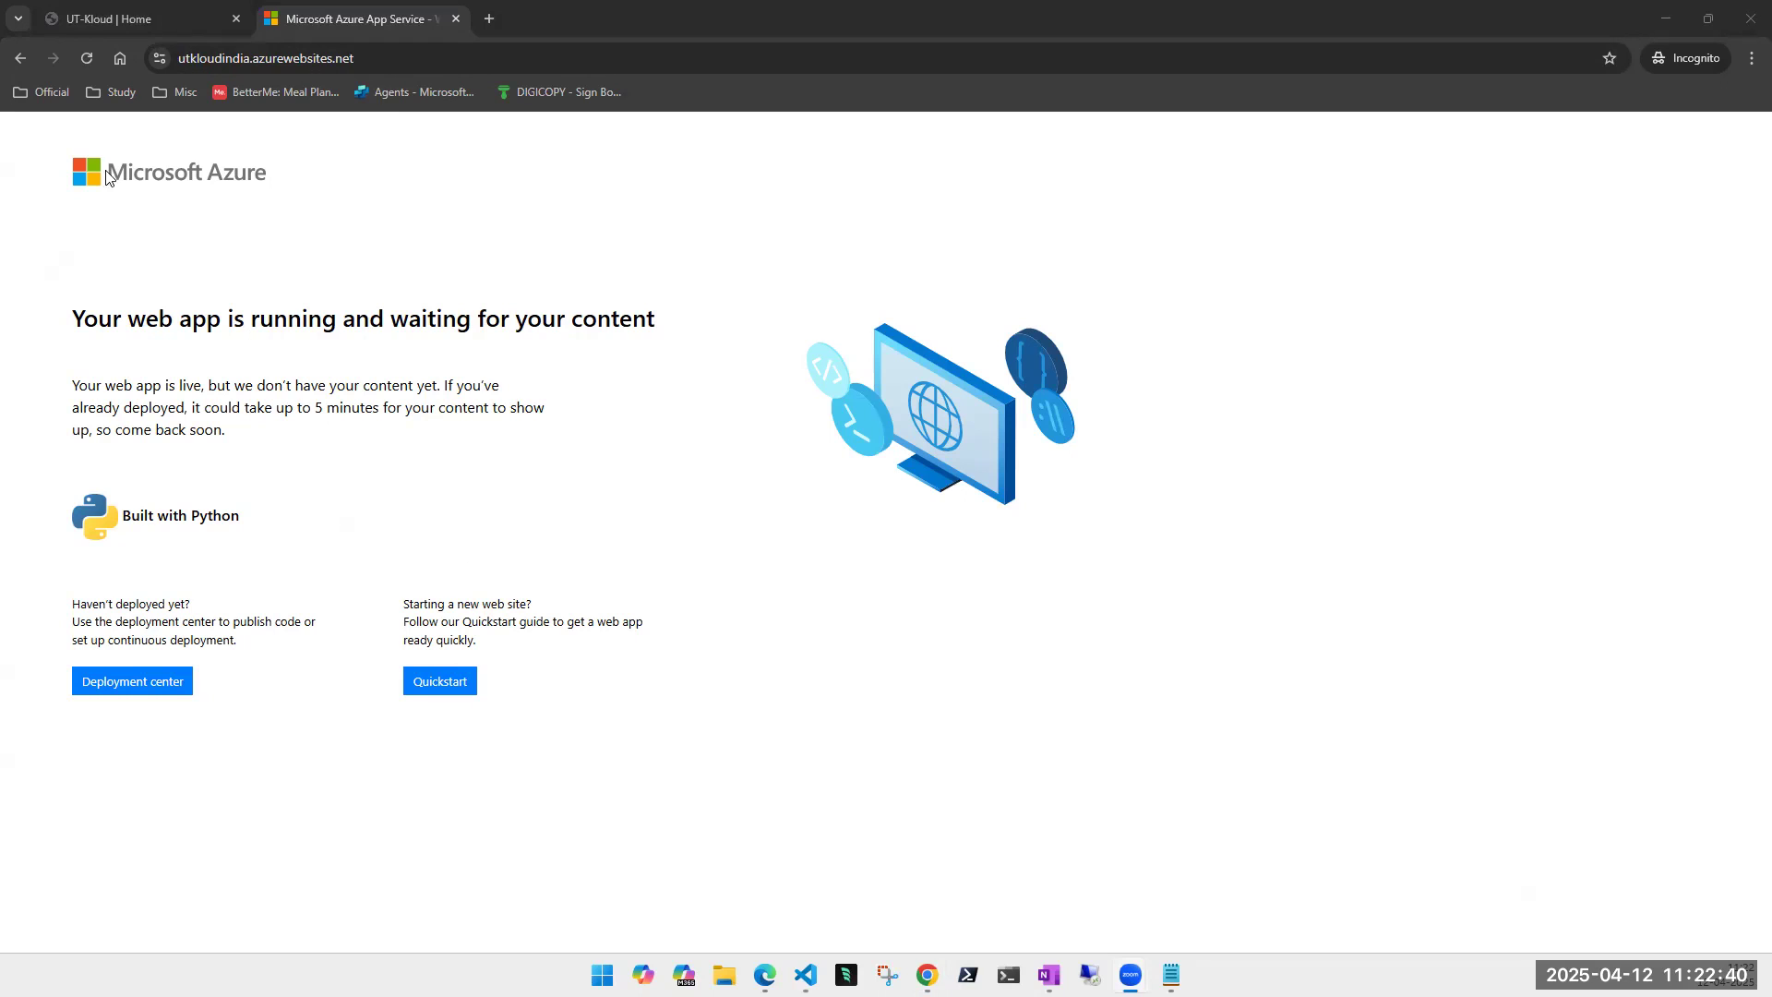
click(85, 21)
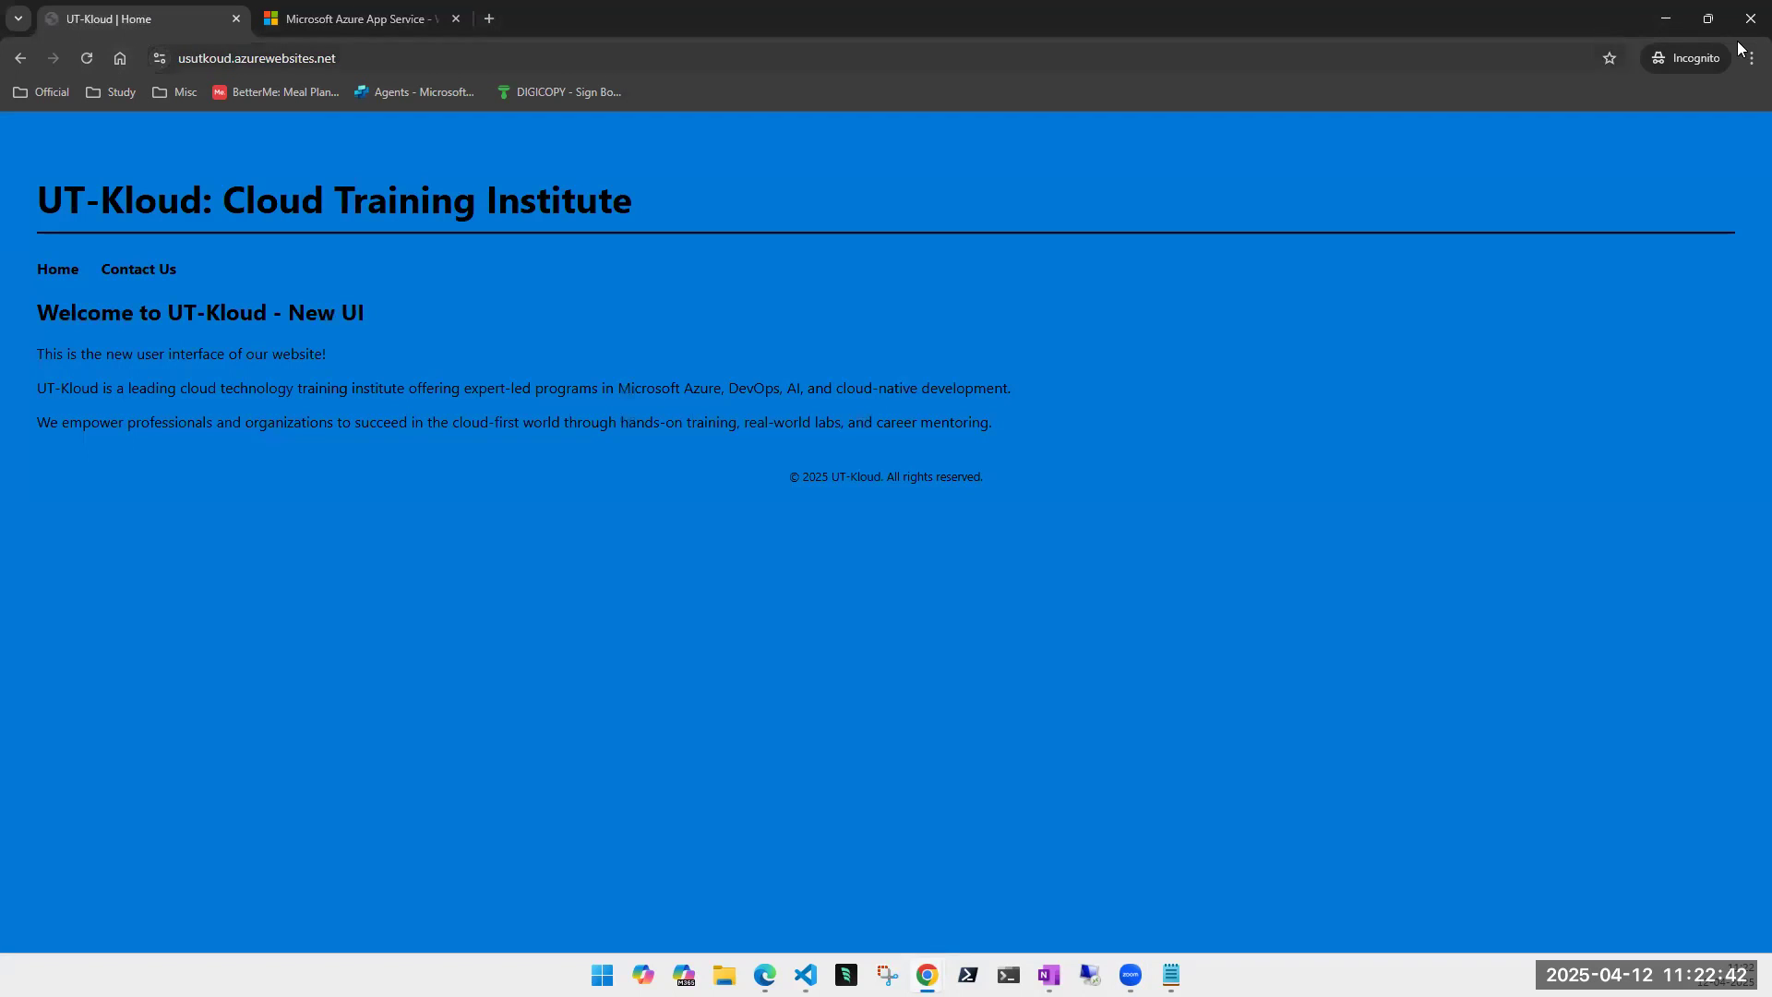
click(1667, 20)
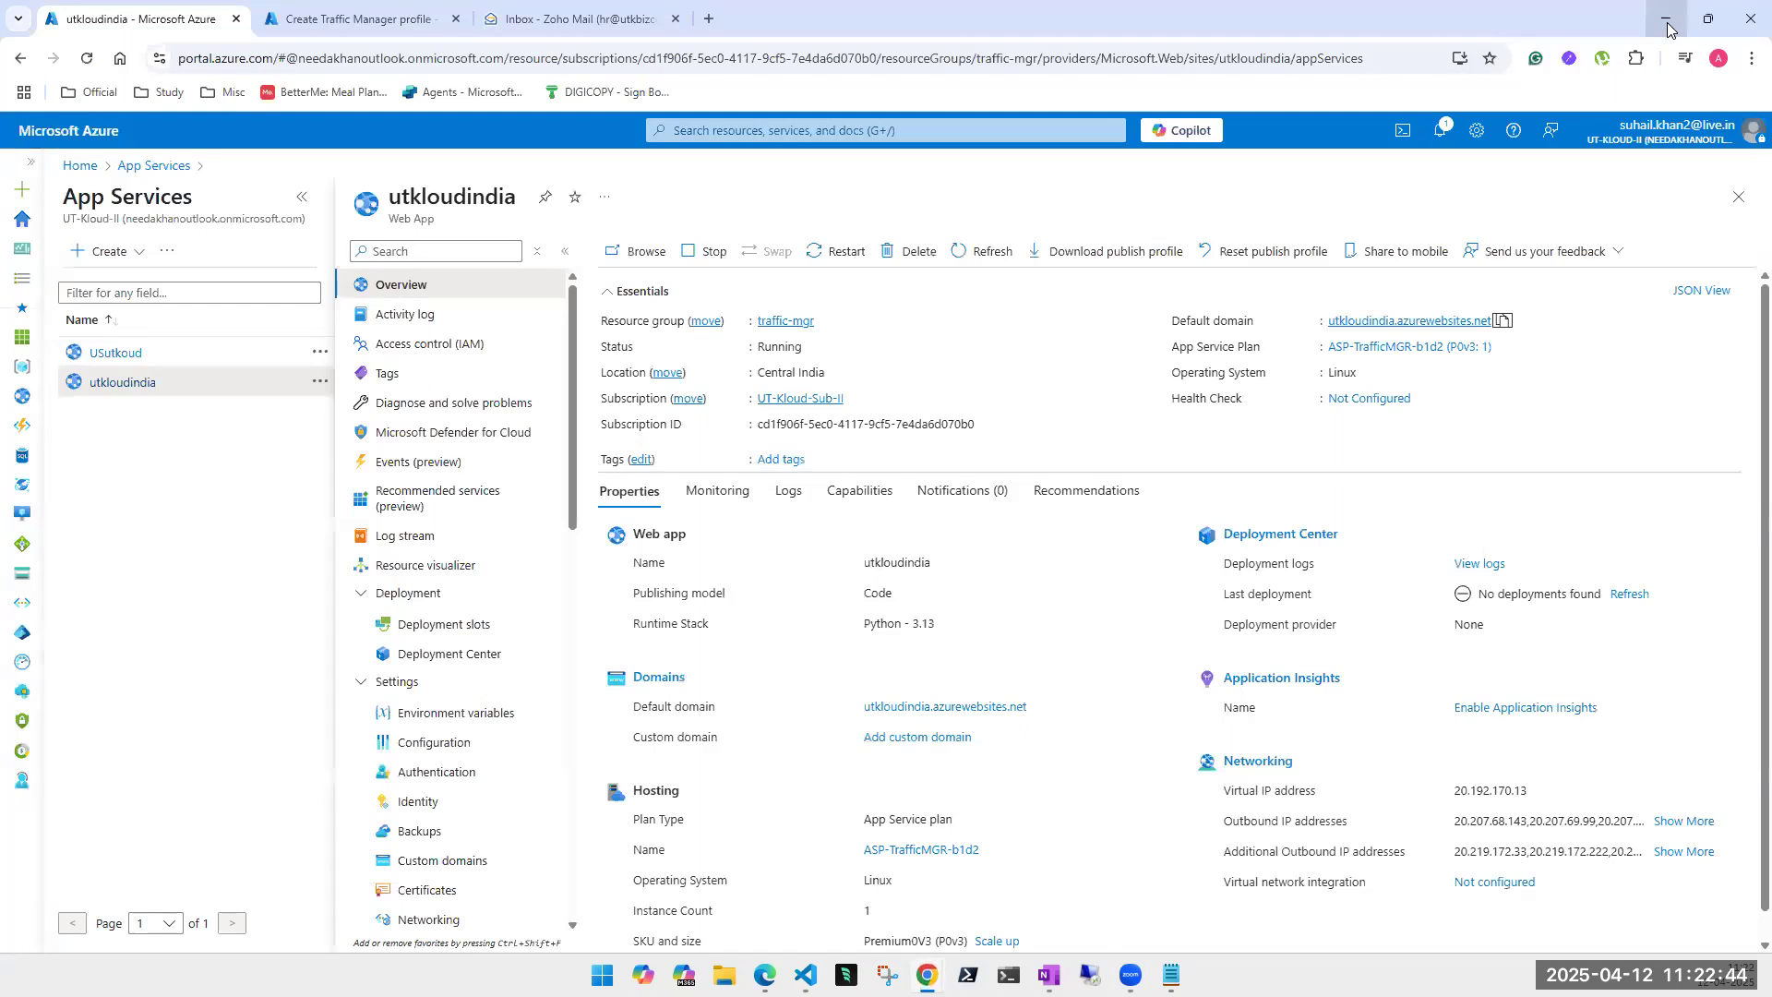
- Choose Geographic as the routing method in the utkloudapp profile form
click(360, 18)
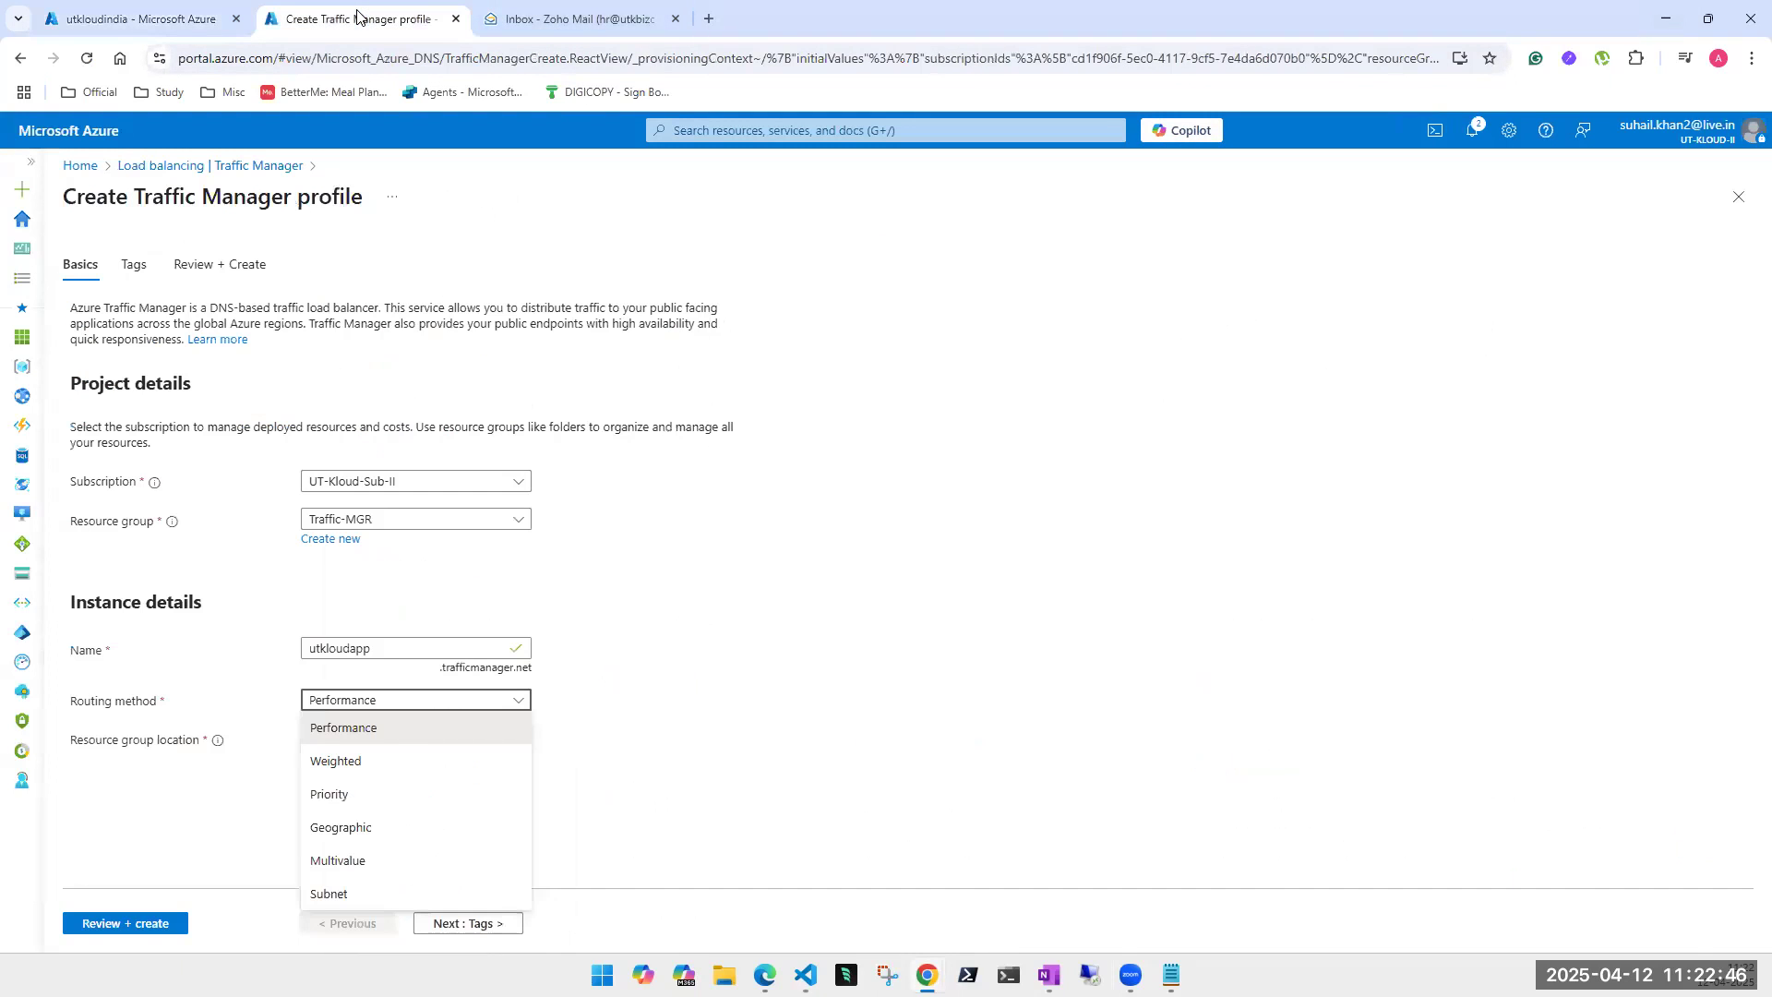
click(360, 841)
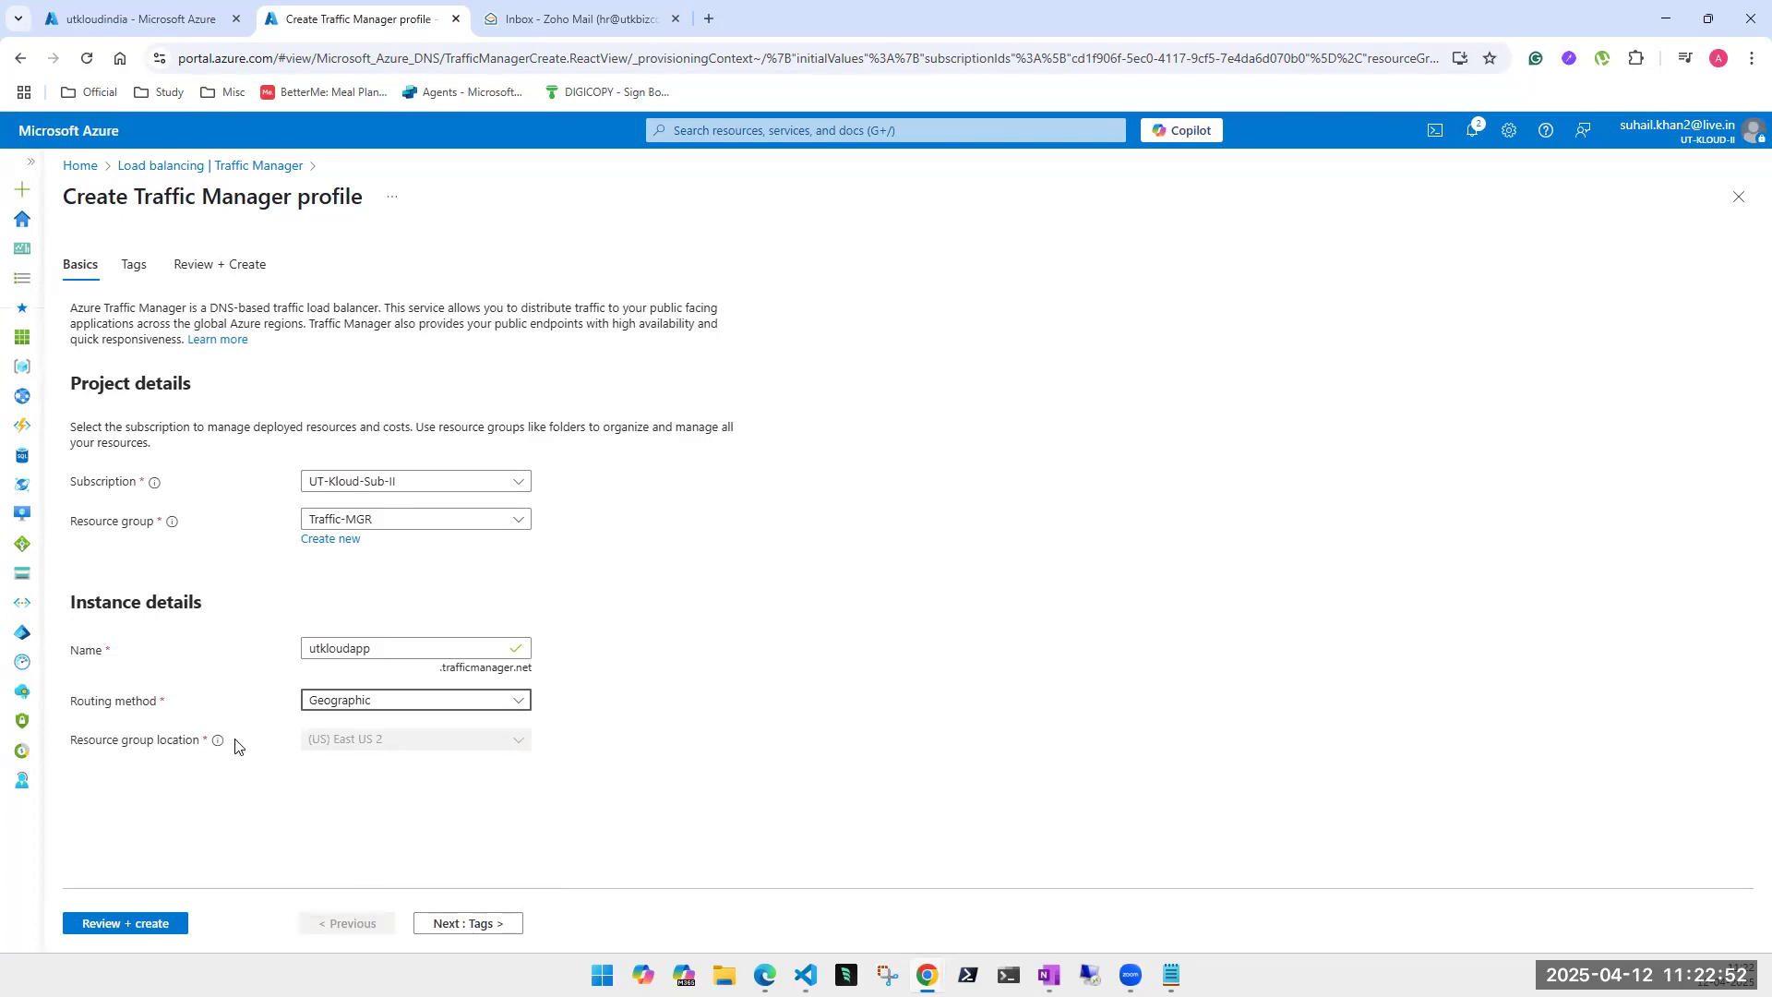
click(348, 745)
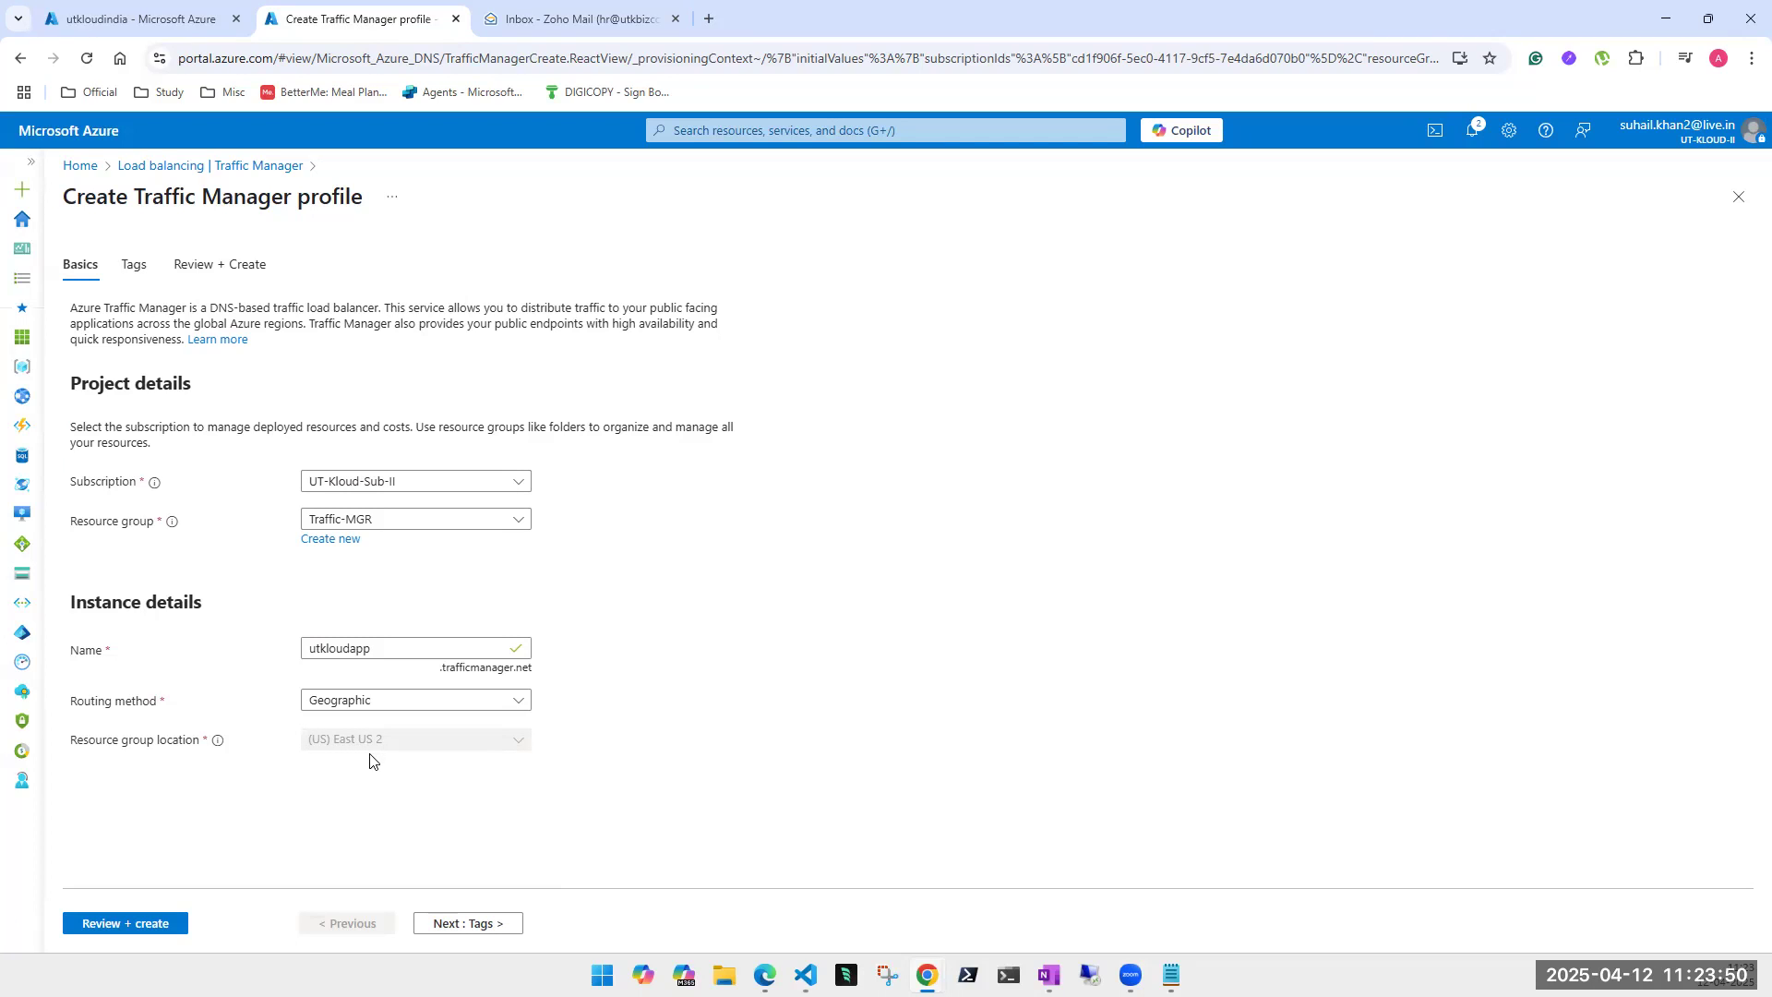
- Pass Tags and Review + create validation, then create the utkloudapp profile
click(448, 925)
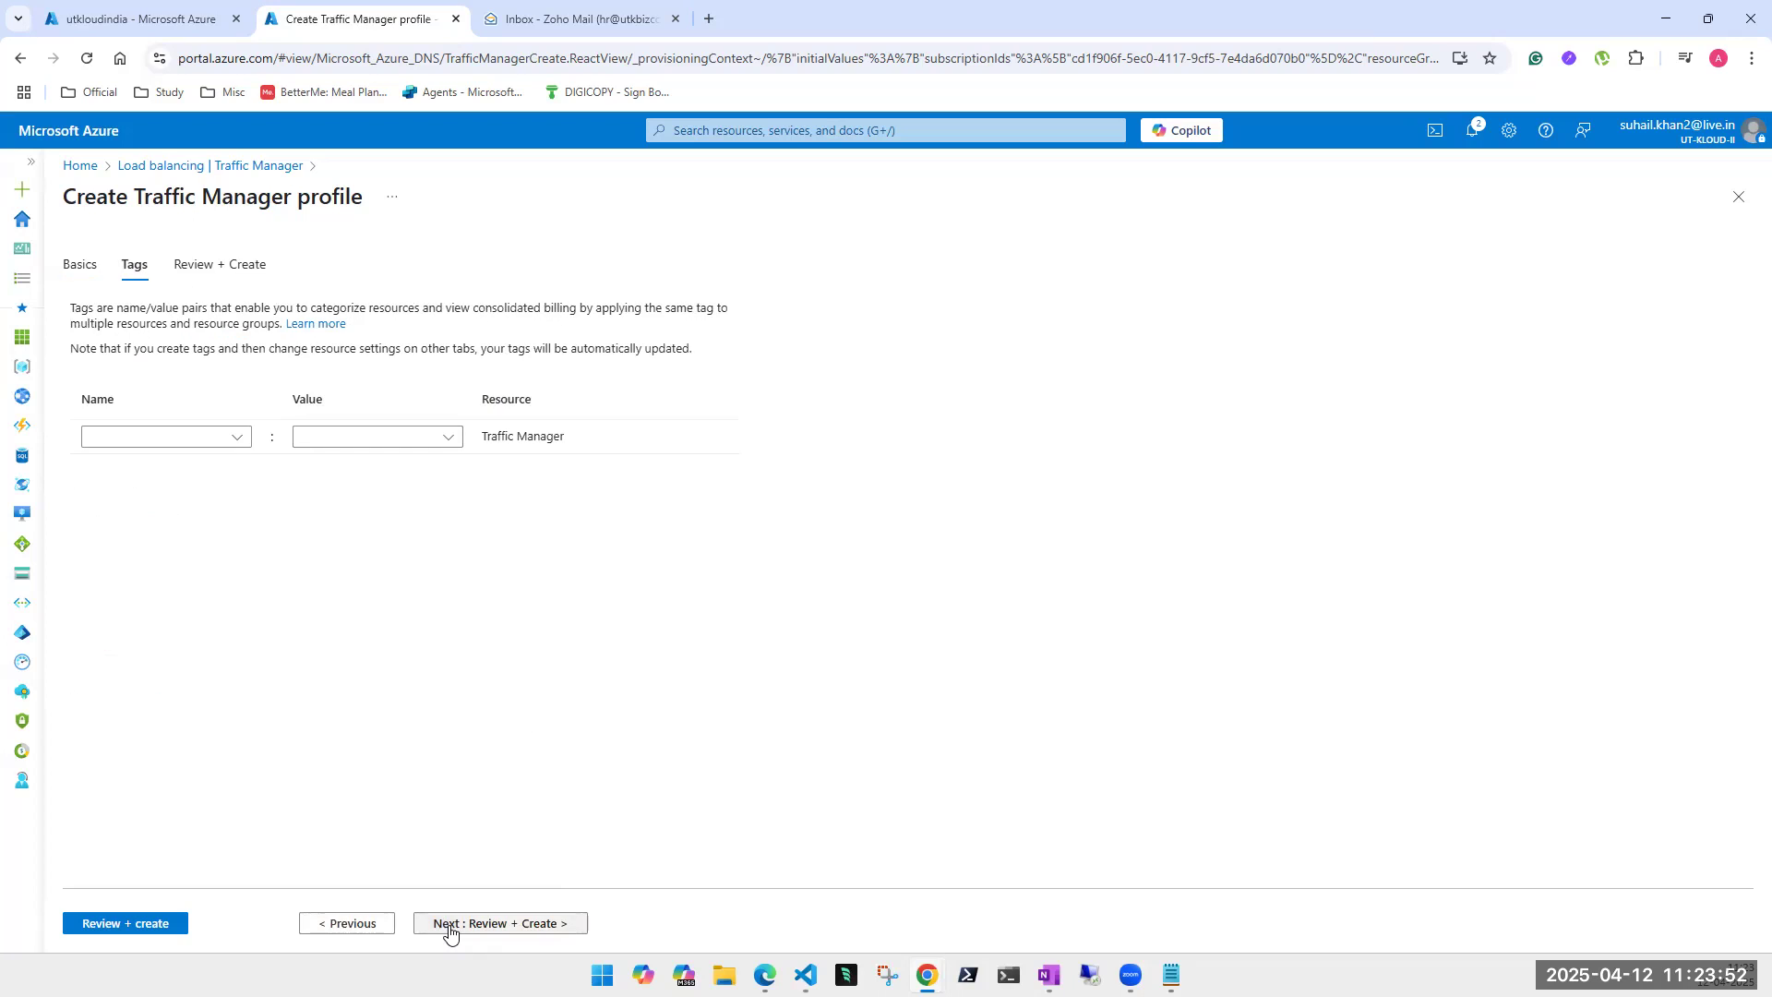
click(134, 923)
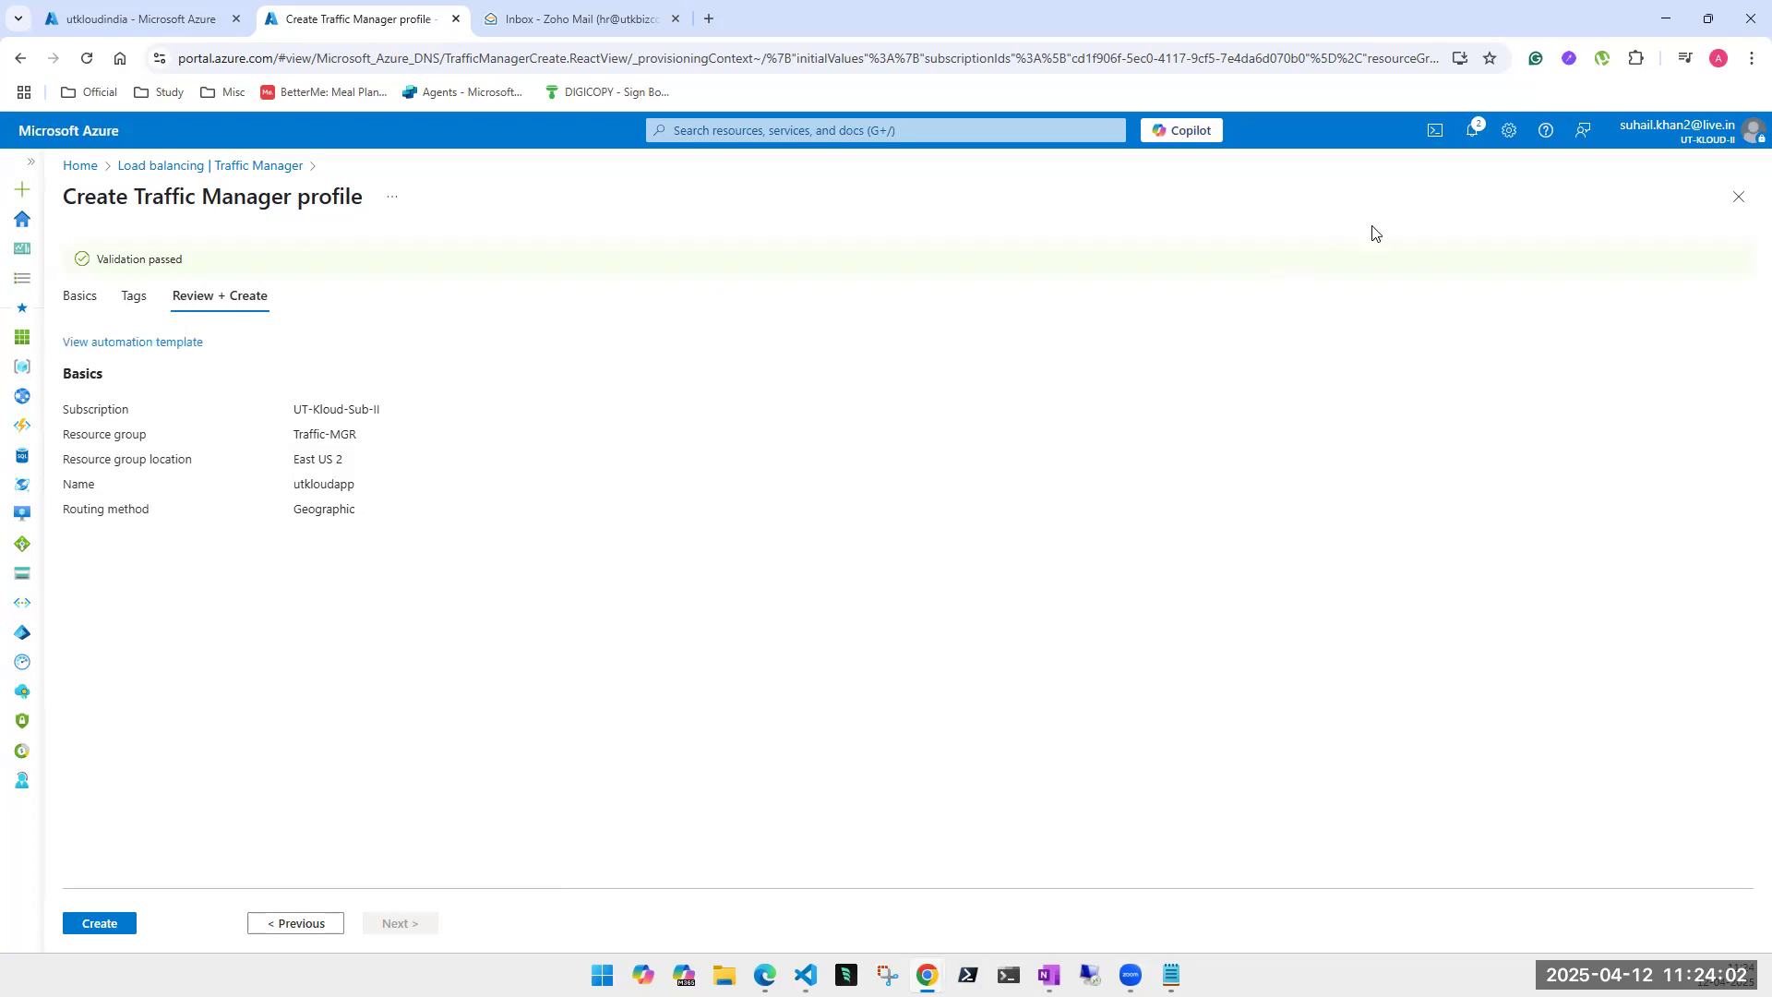
click(113, 926)
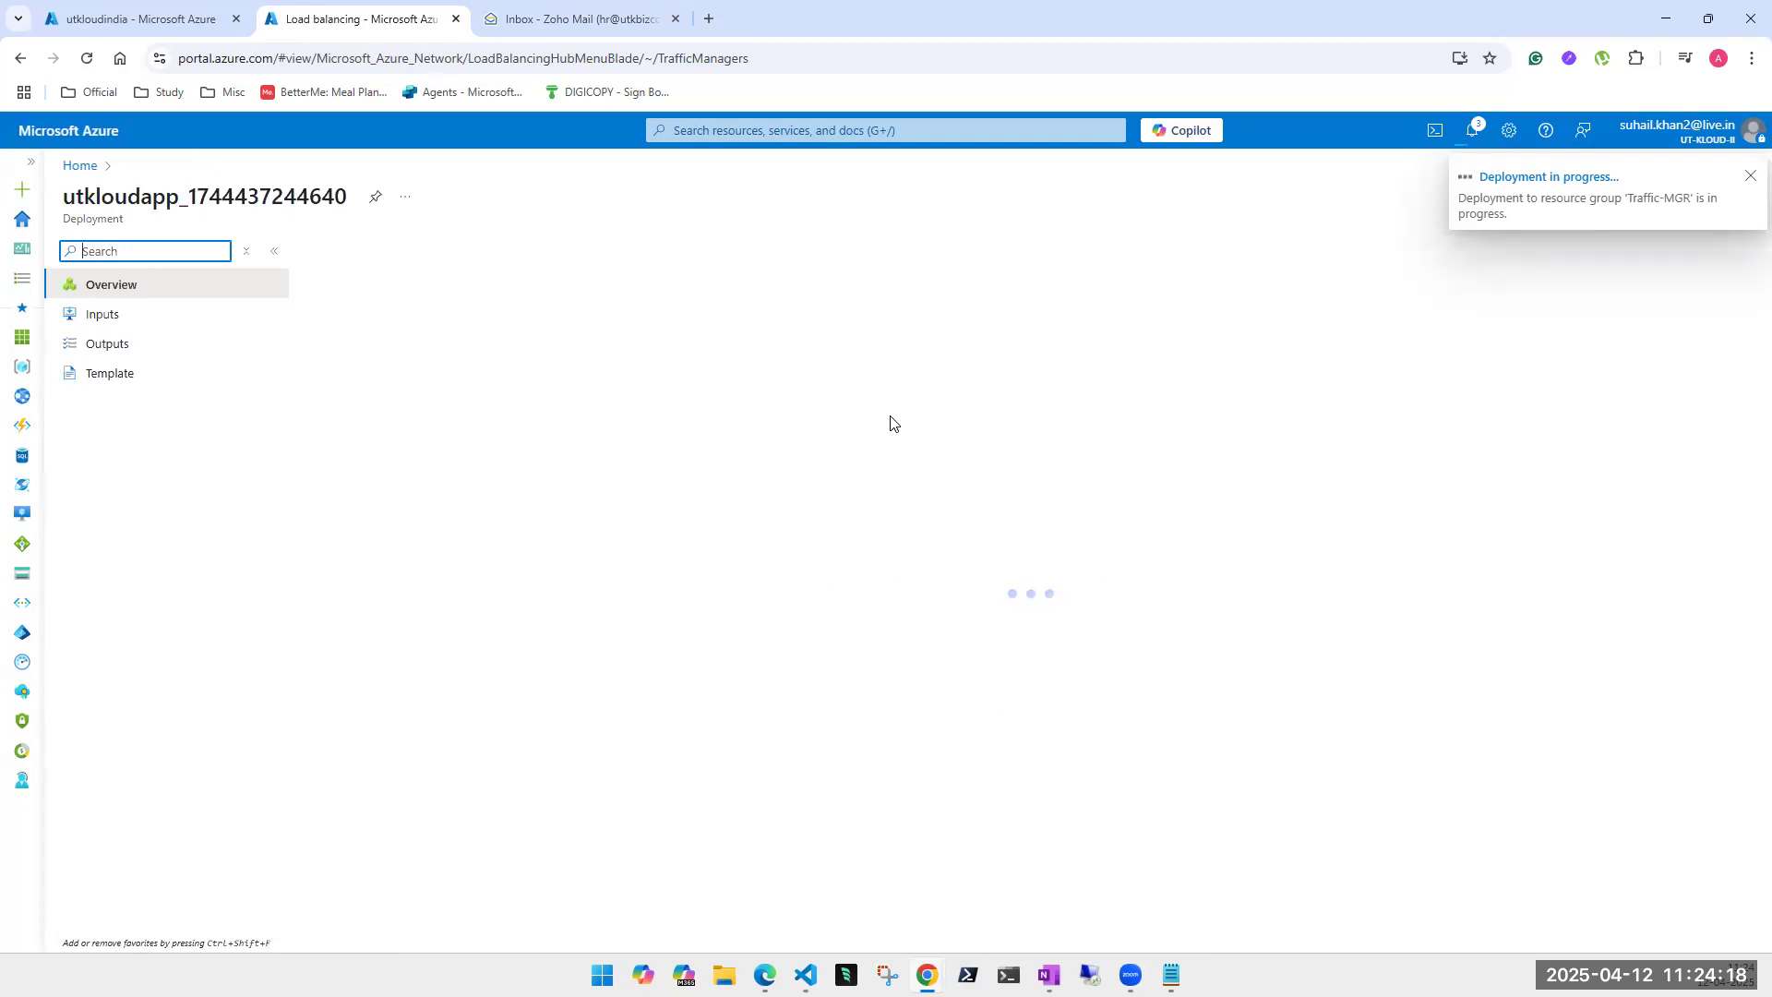
- Open the deployed utkloudapp profile and copy its DNS name utkloudapp.trafficmanager.net
key(Down)
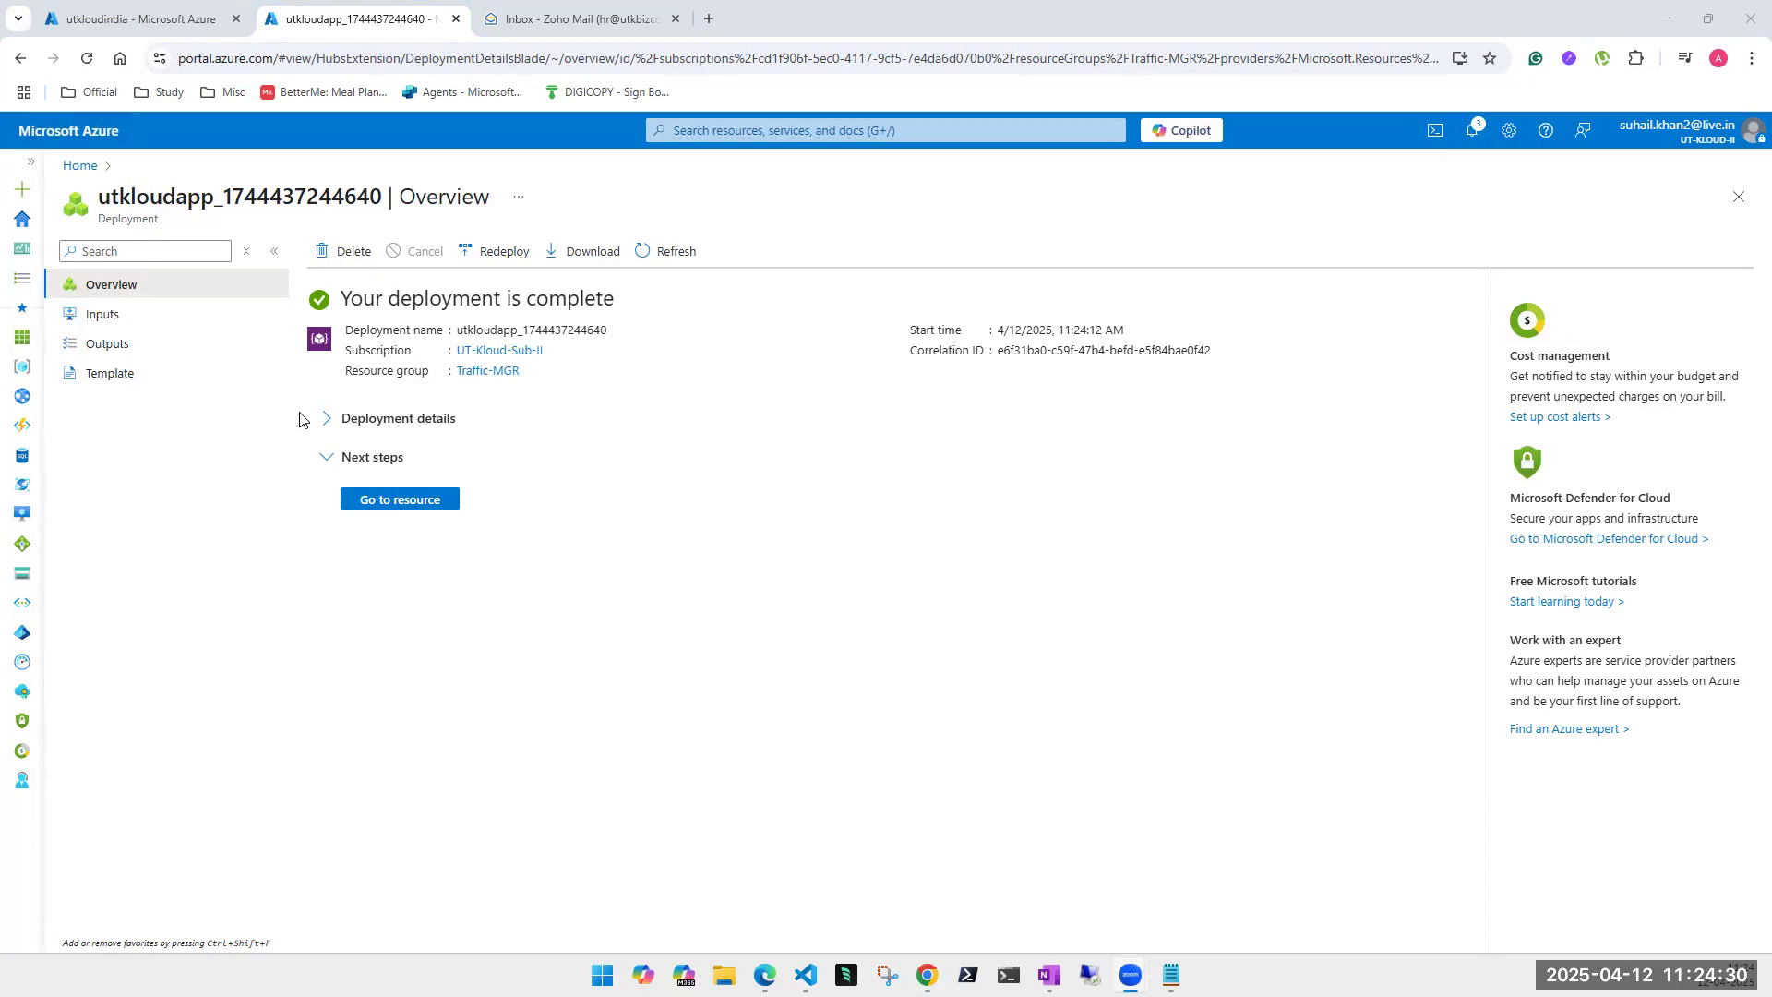
click(397, 503)
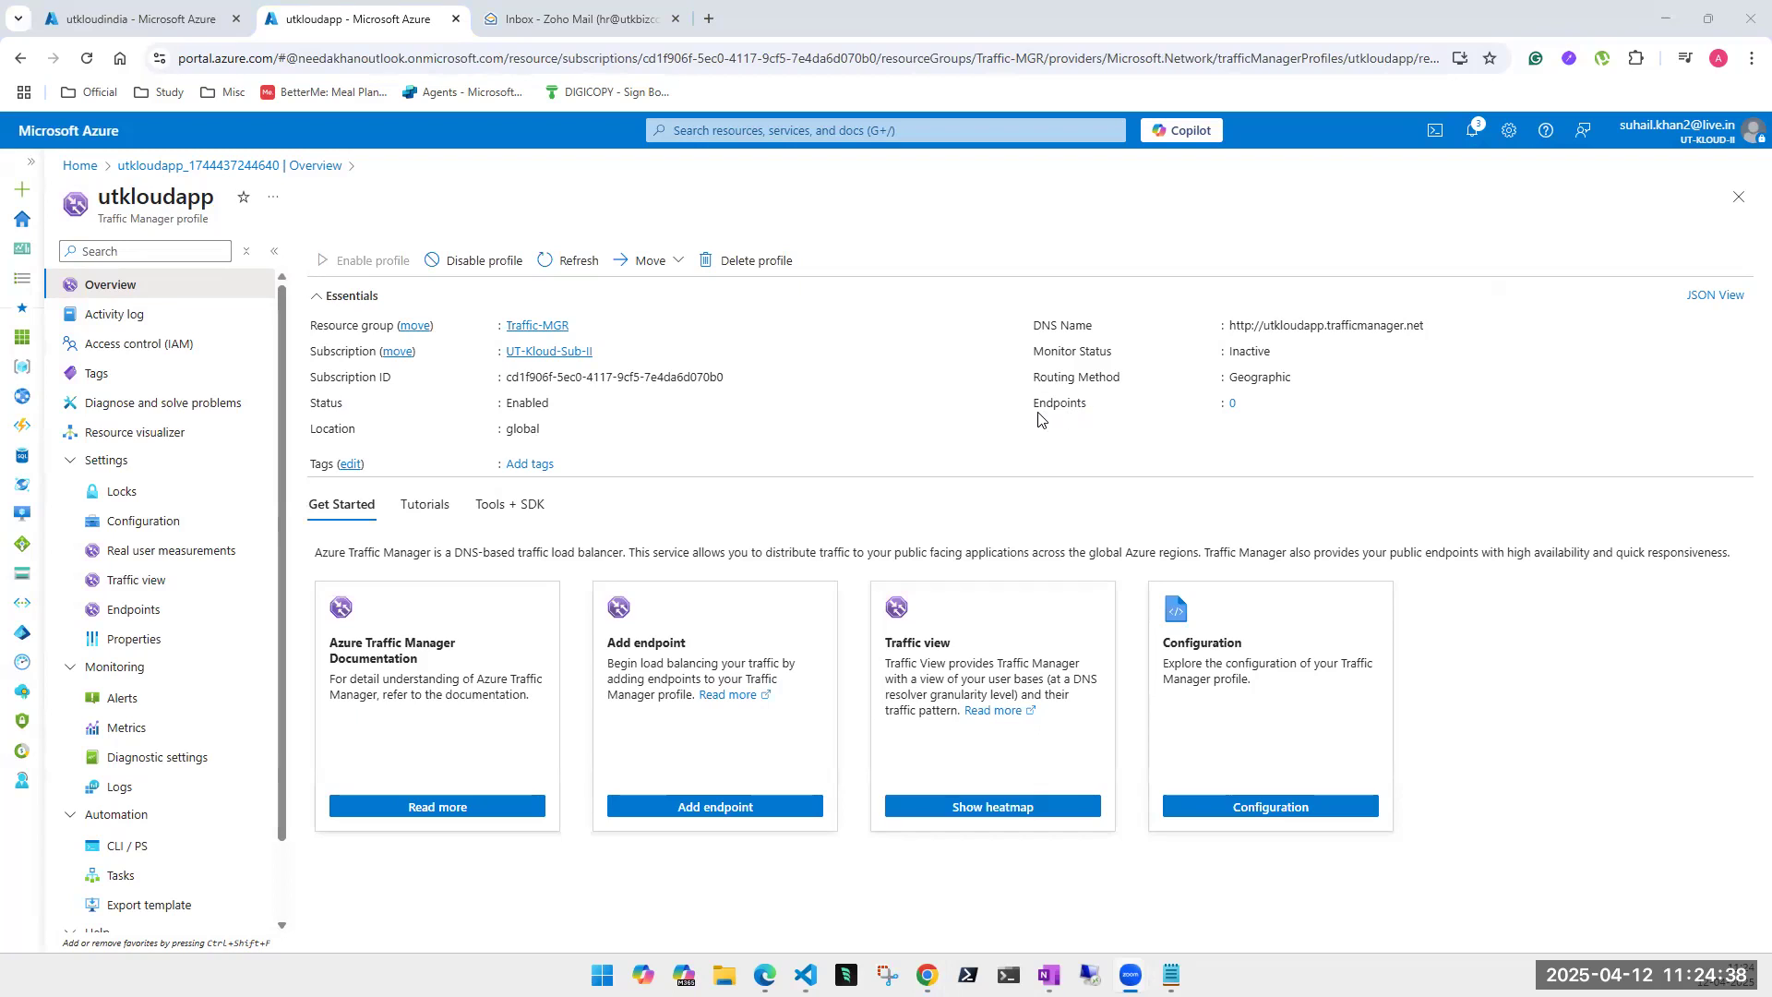
click(1436, 331)
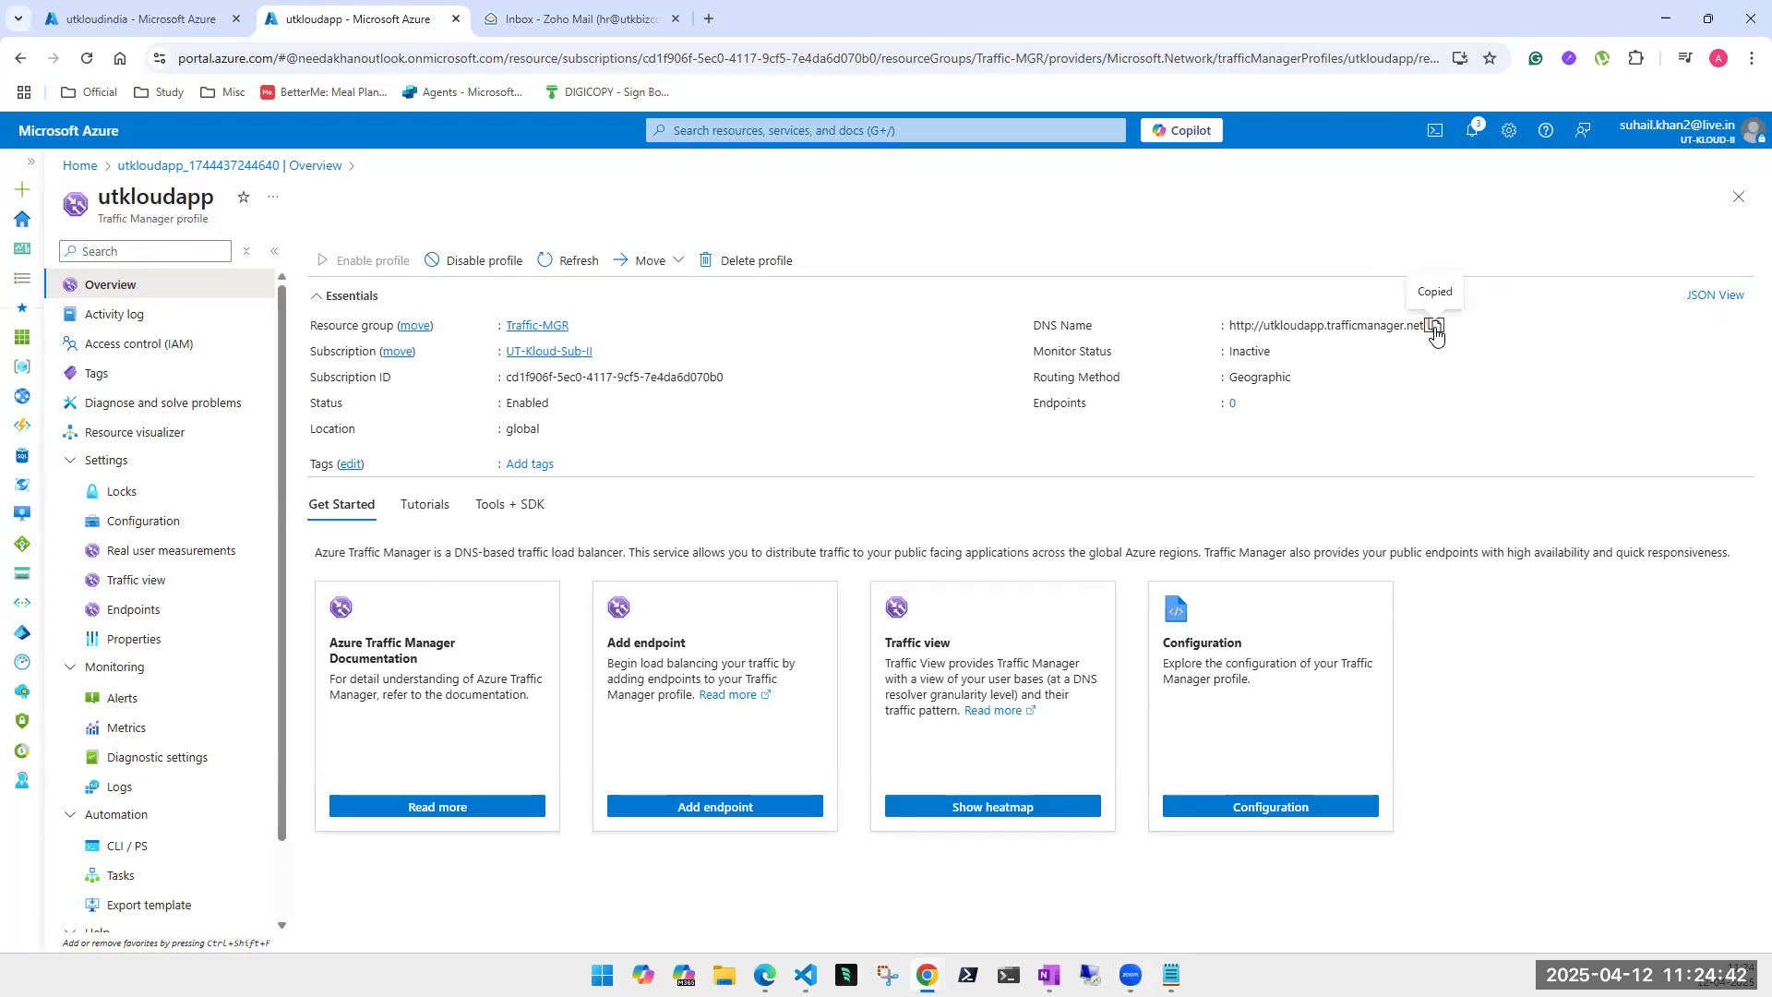
click(130, 22)
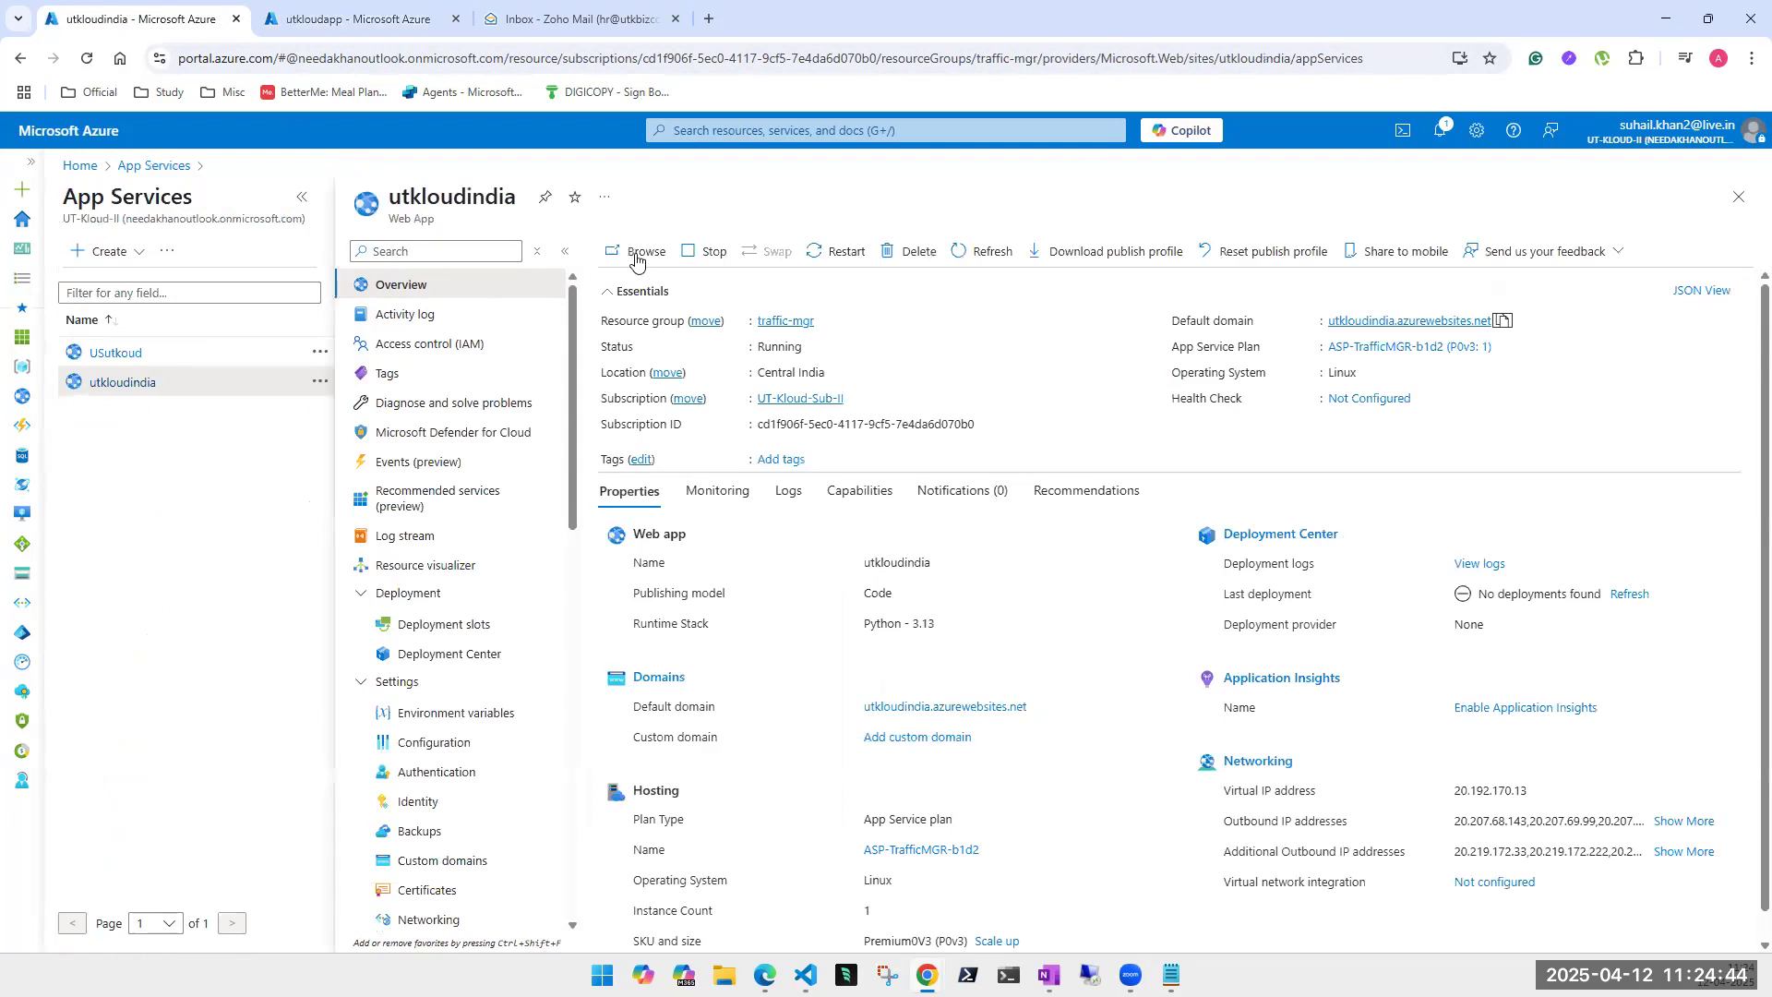
click(136, 361)
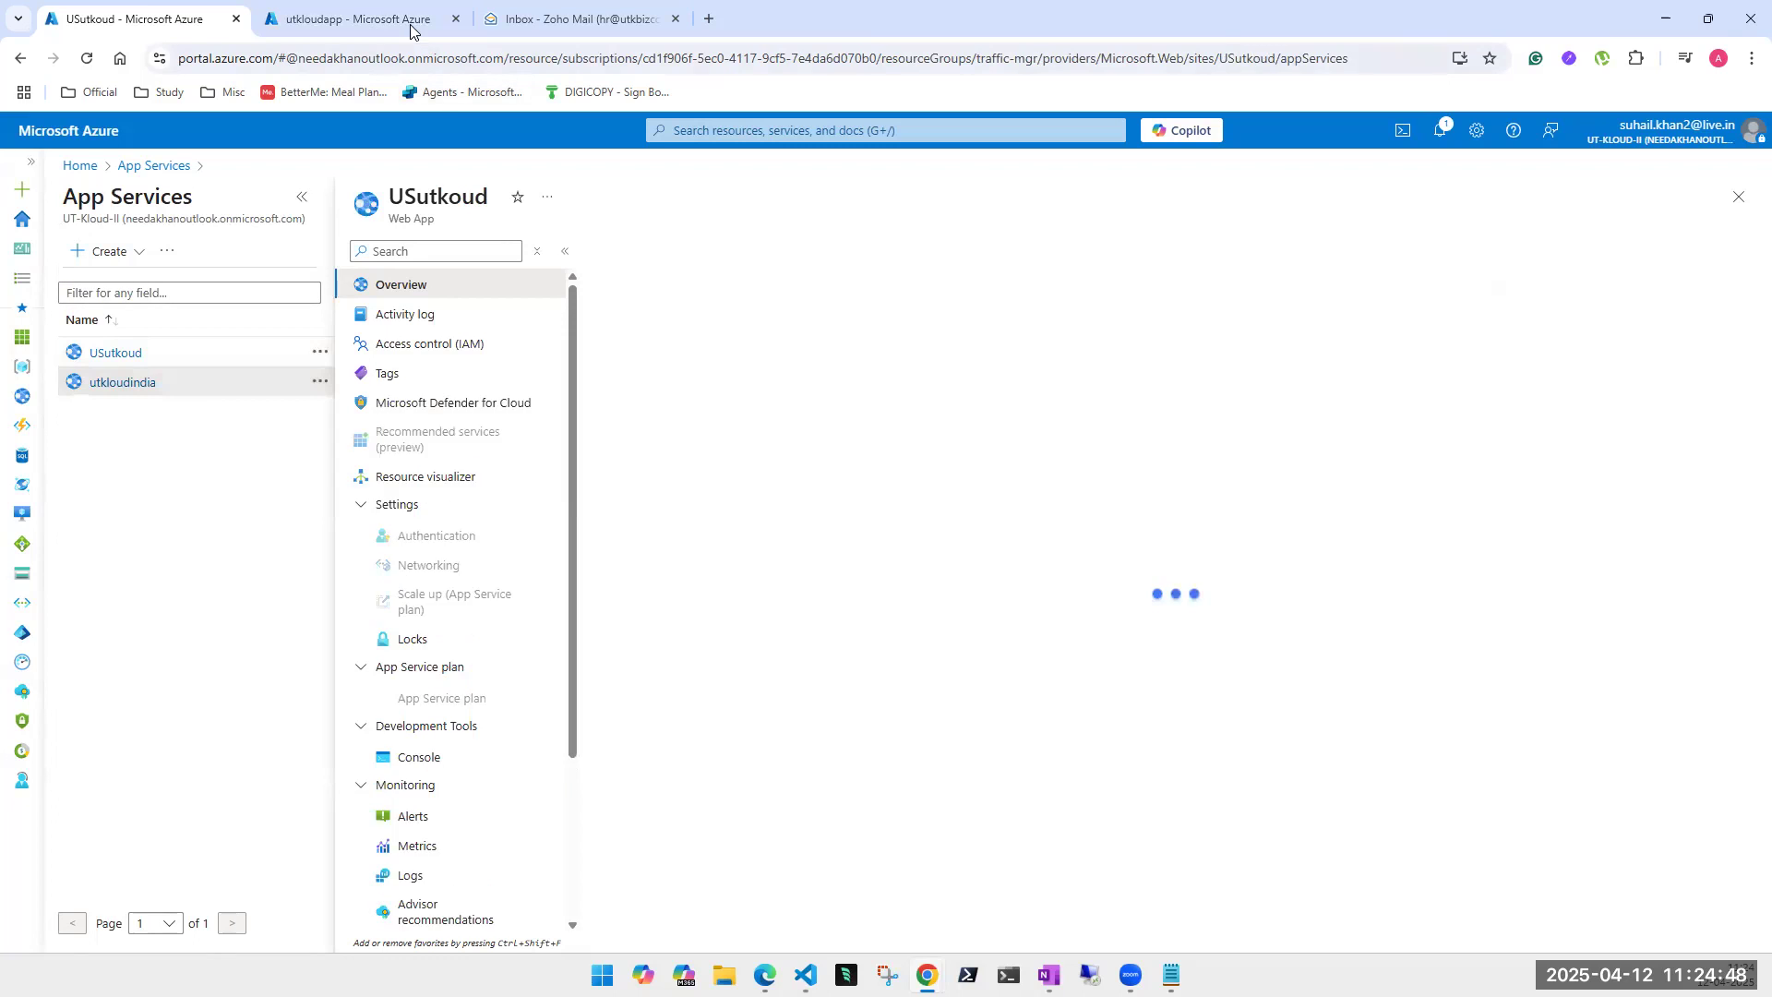
click(378, 20)
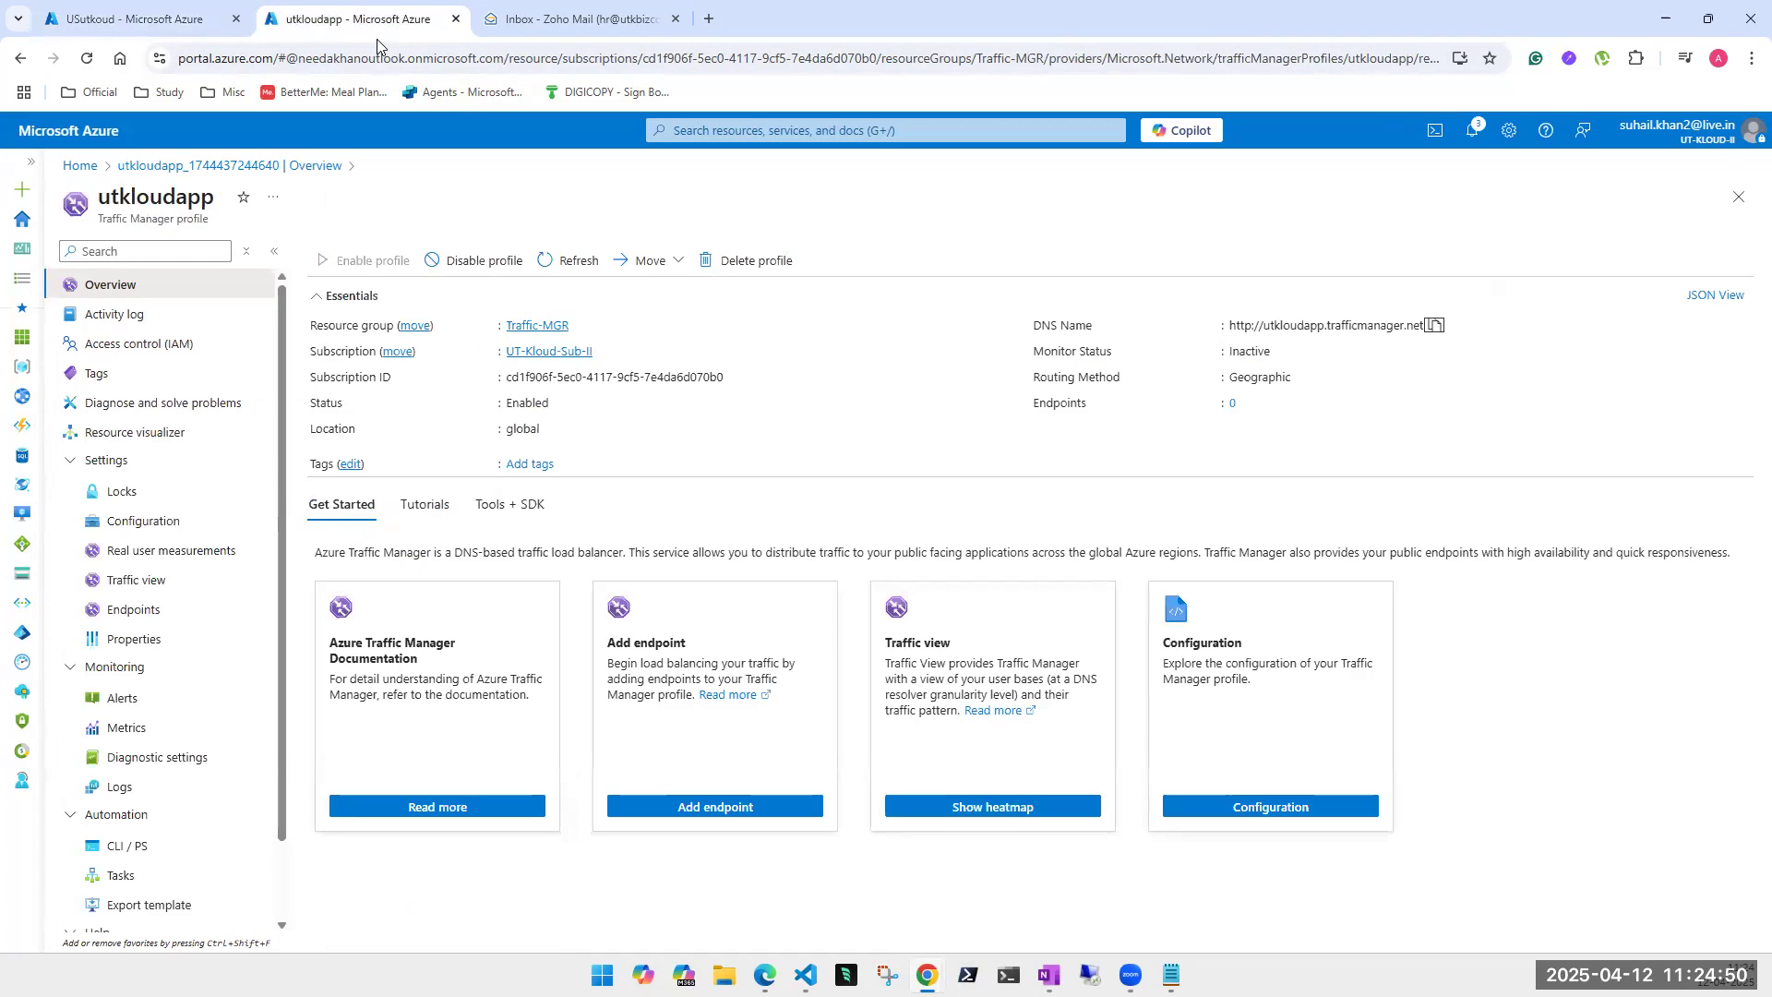
click(1436, 329)
mouse_move(928, 975)
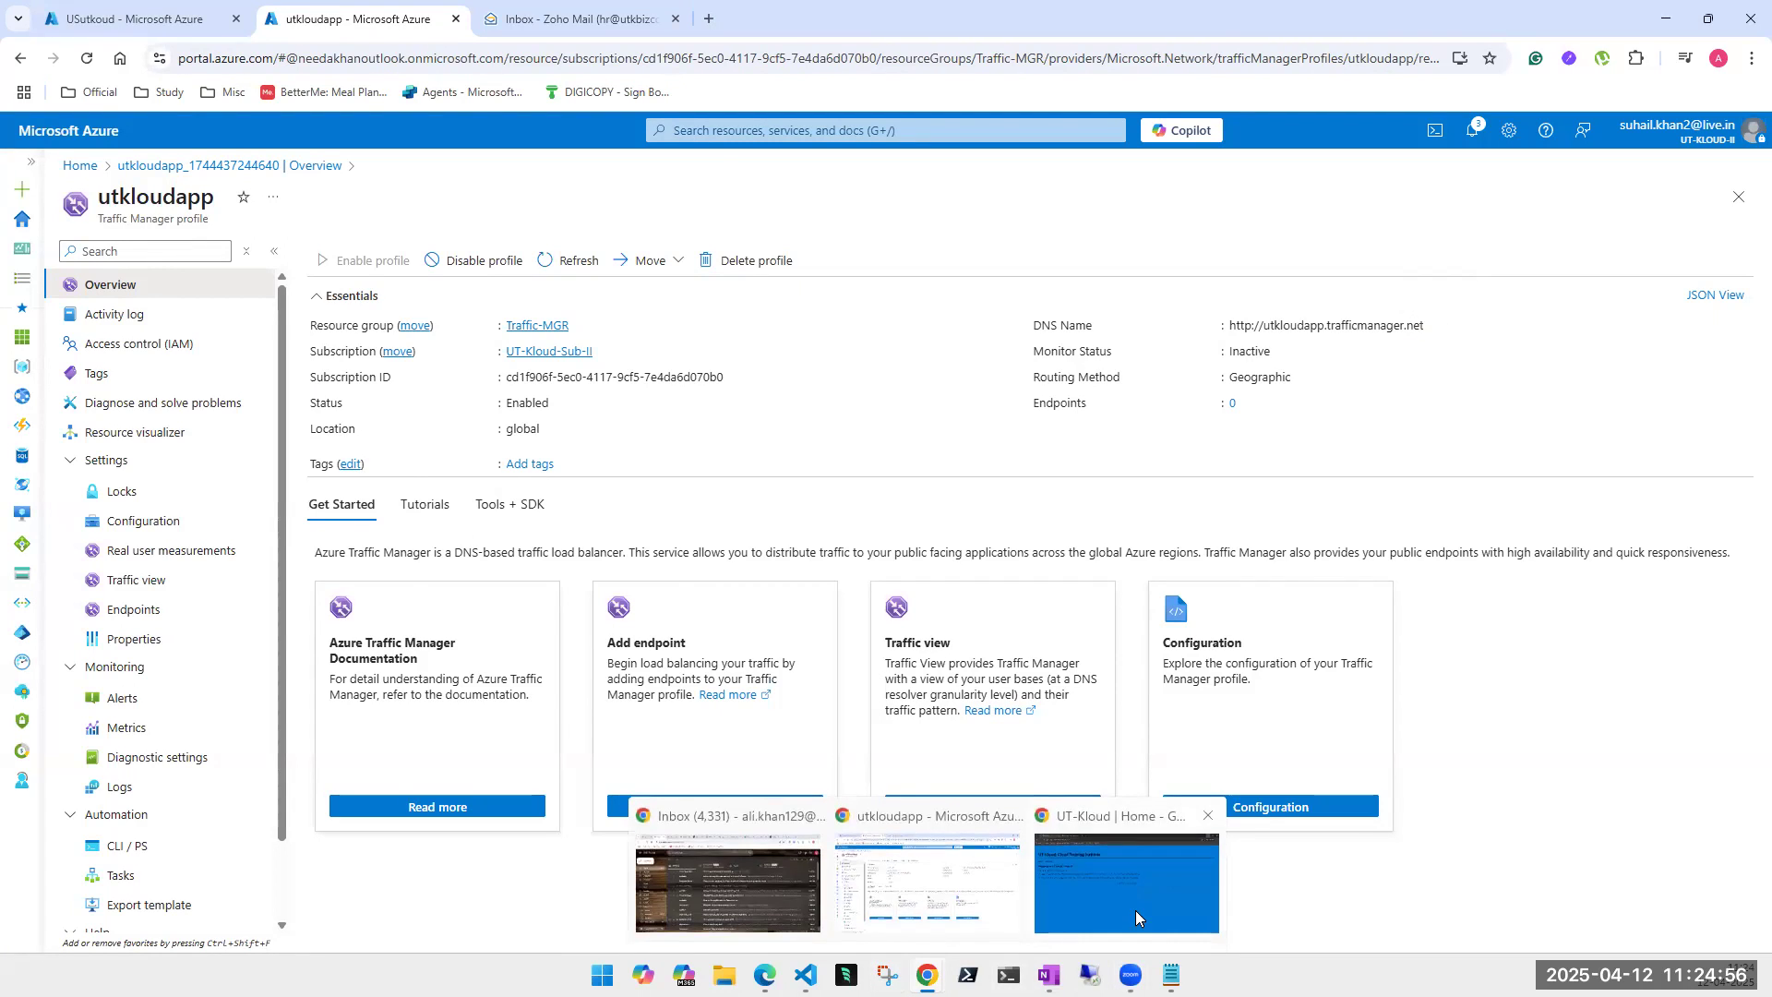
click(1126, 938)
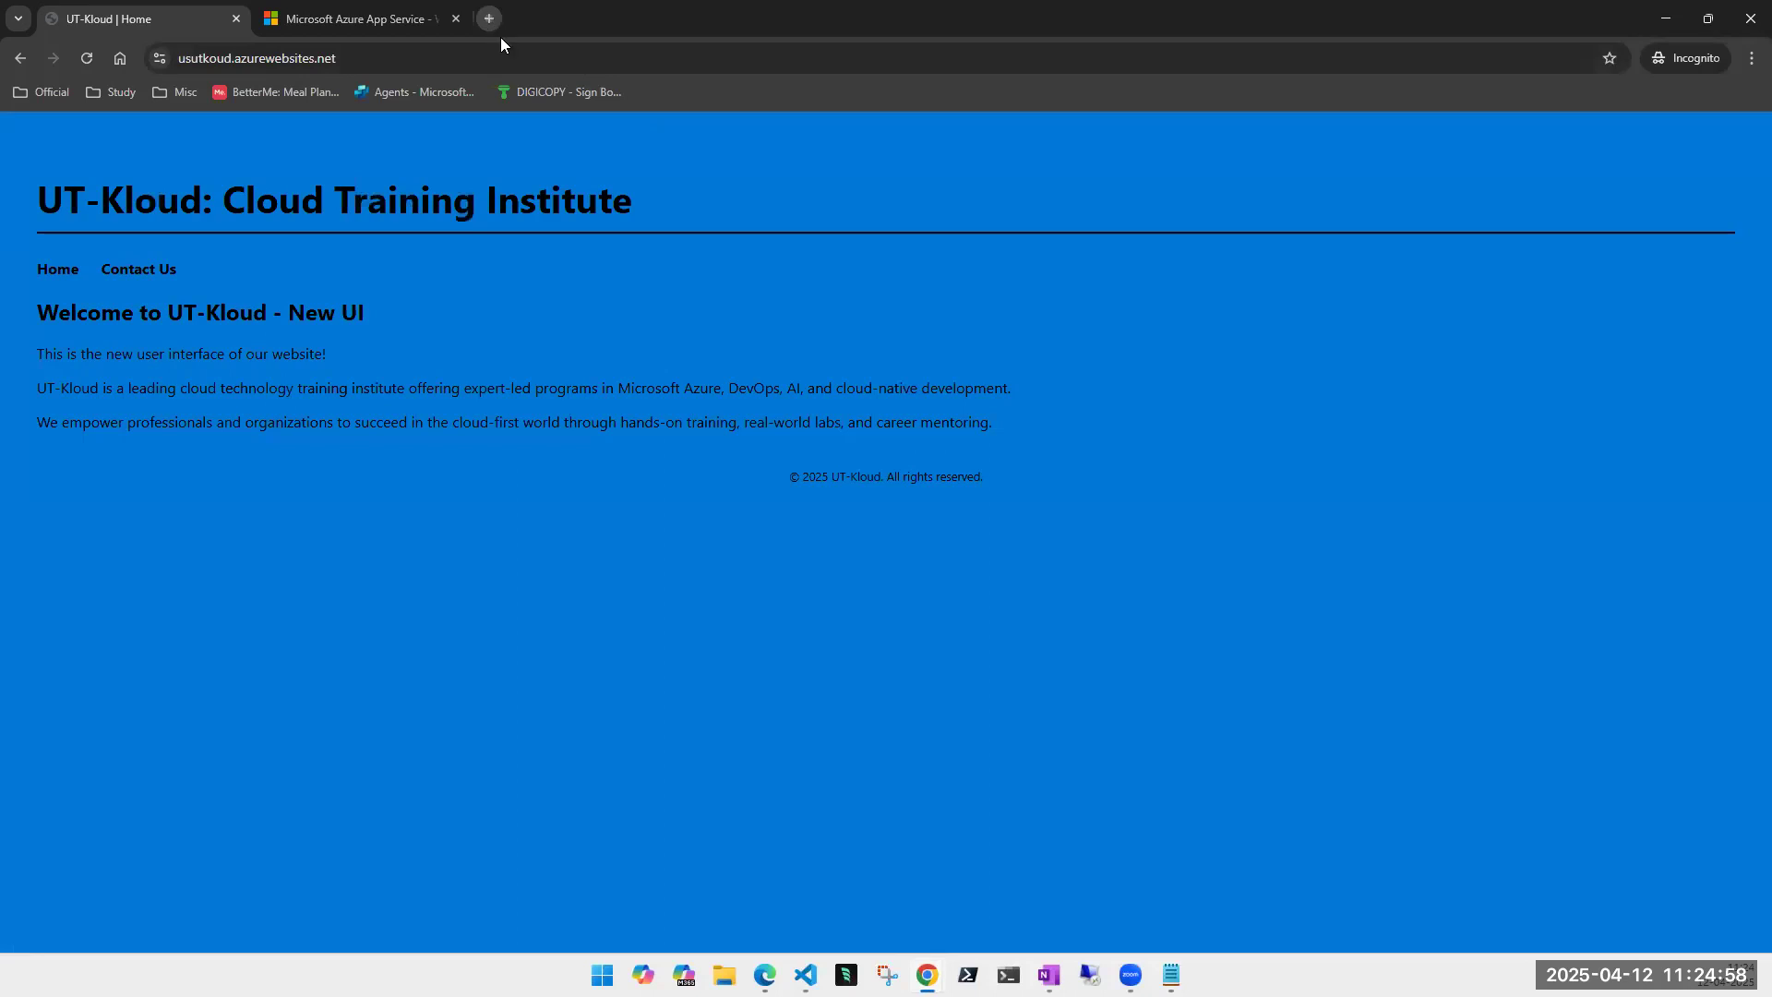
- Load utkloudapp.trafficmanager.net in a new Incognito tab, proceeding past the HTTPS warning
click(501, 37)
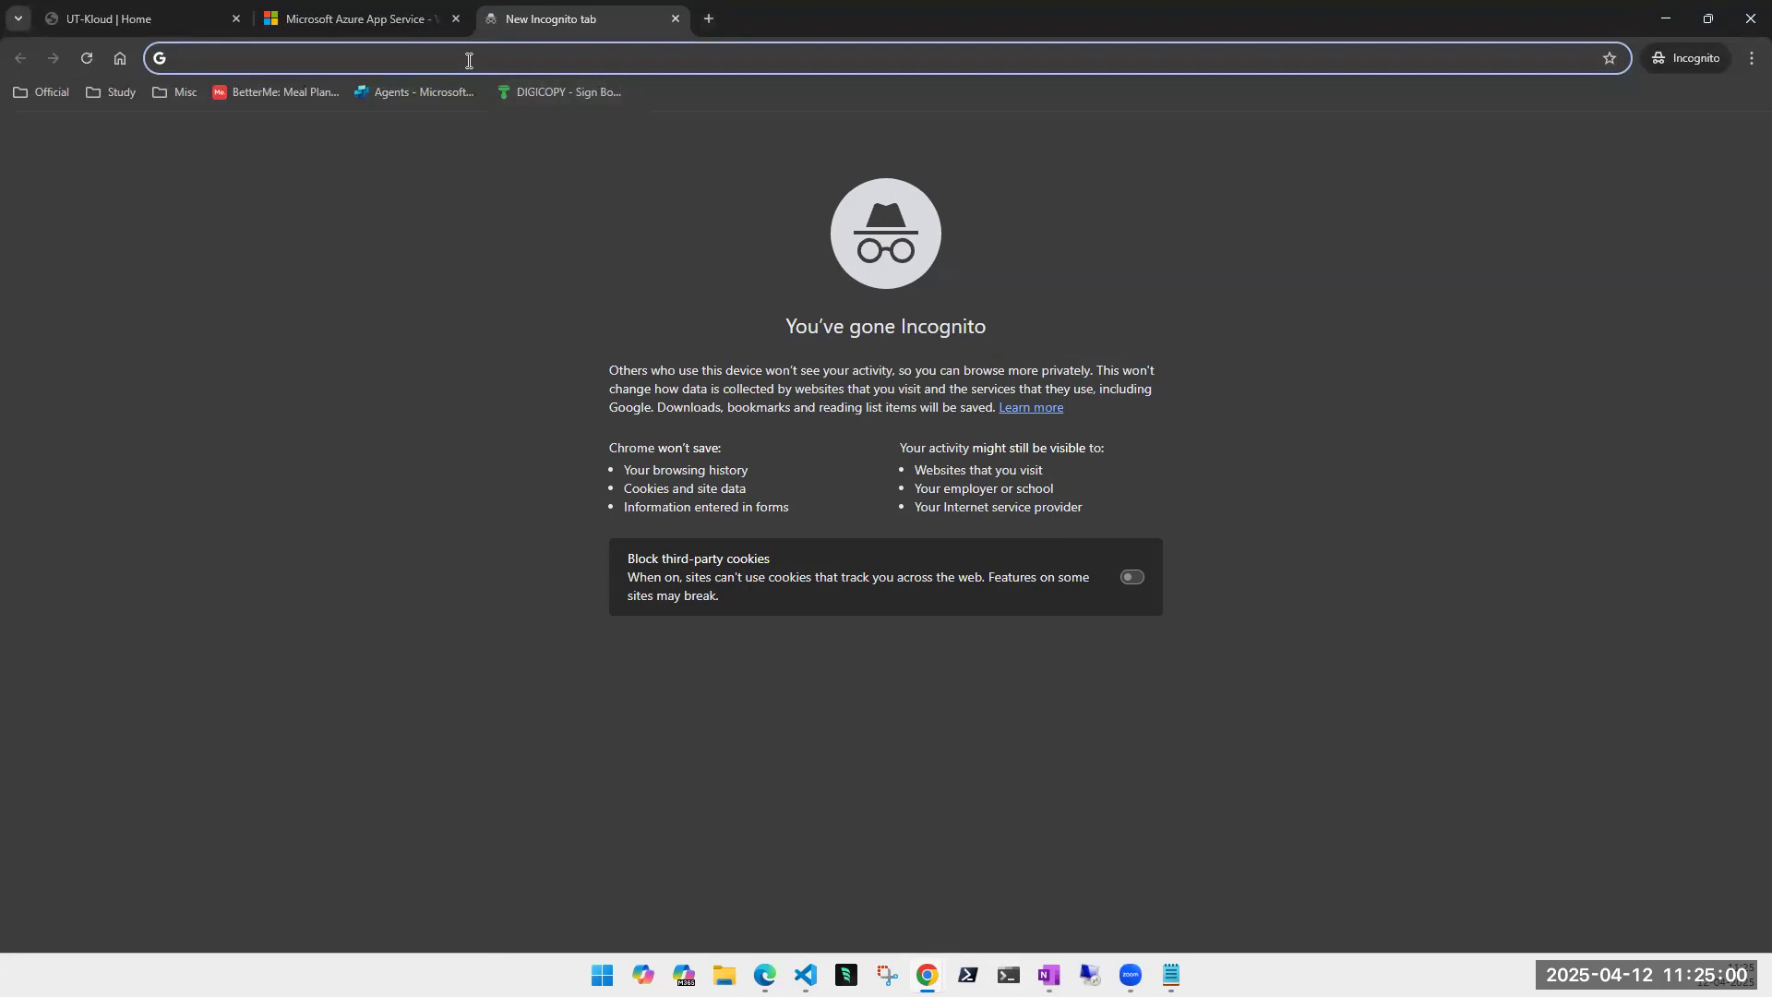
key(ctrl+v)
key(Return)
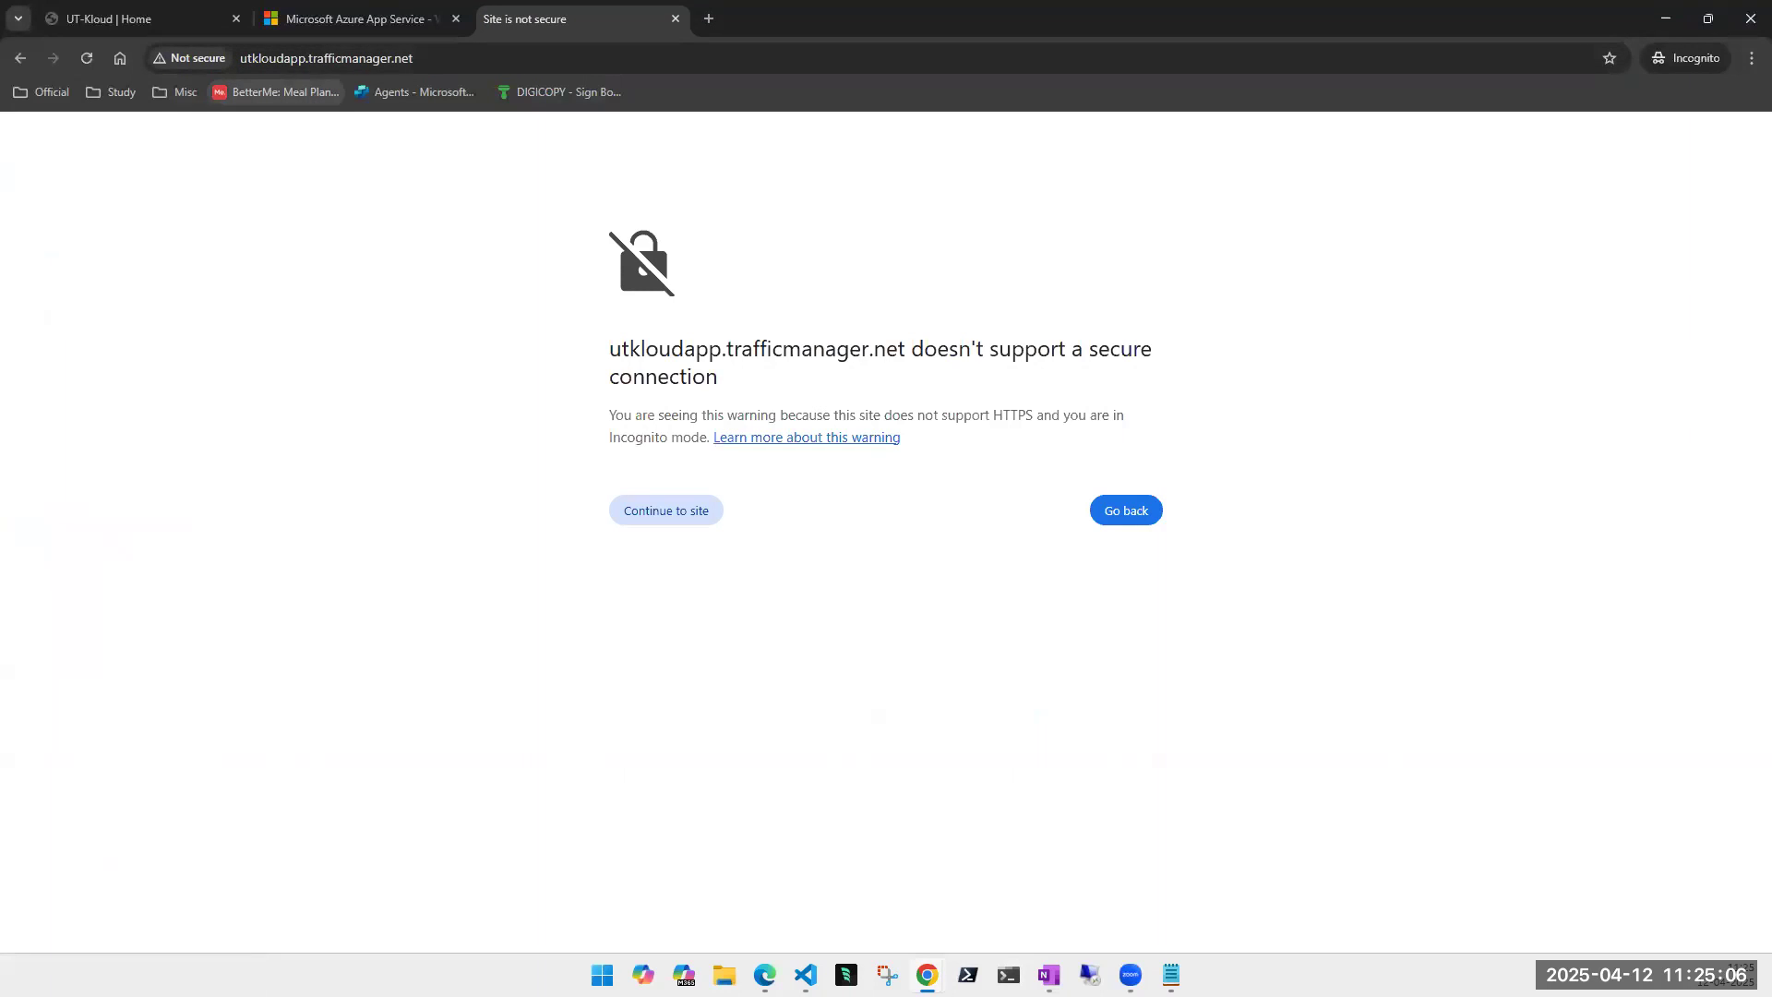
click(700, 513)
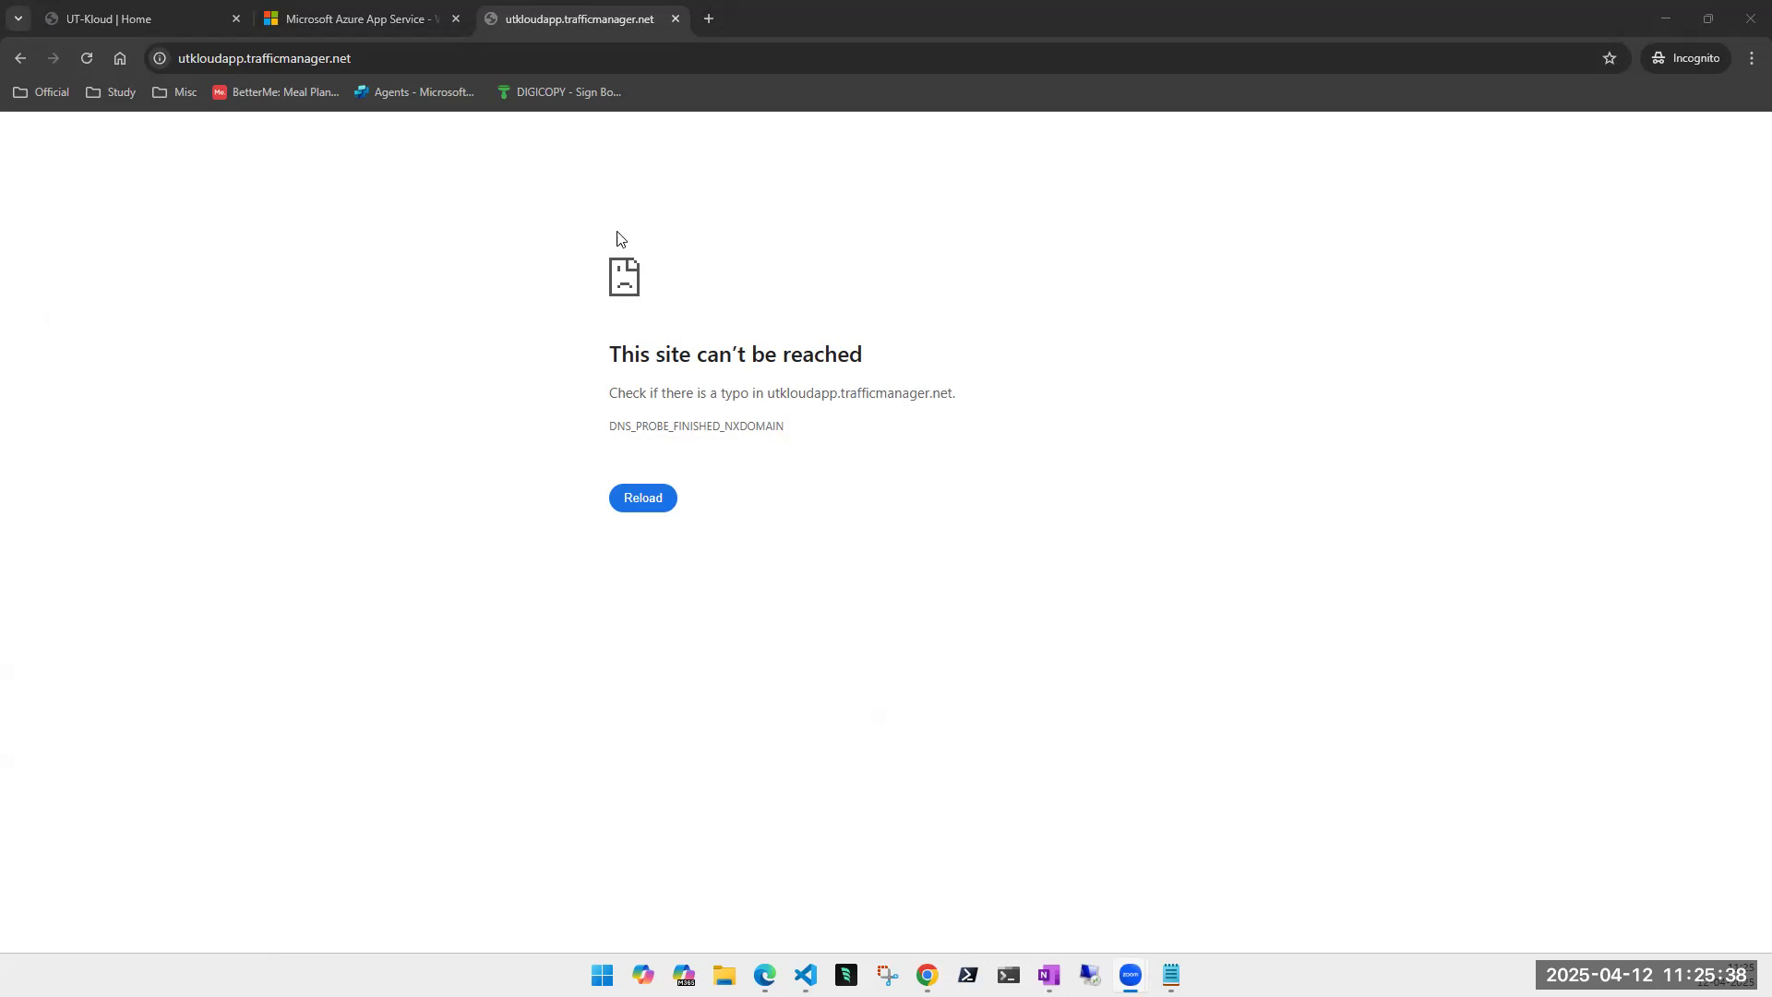
- Return to the utkloudapp profile in the Azure portal
click(1678, 24)
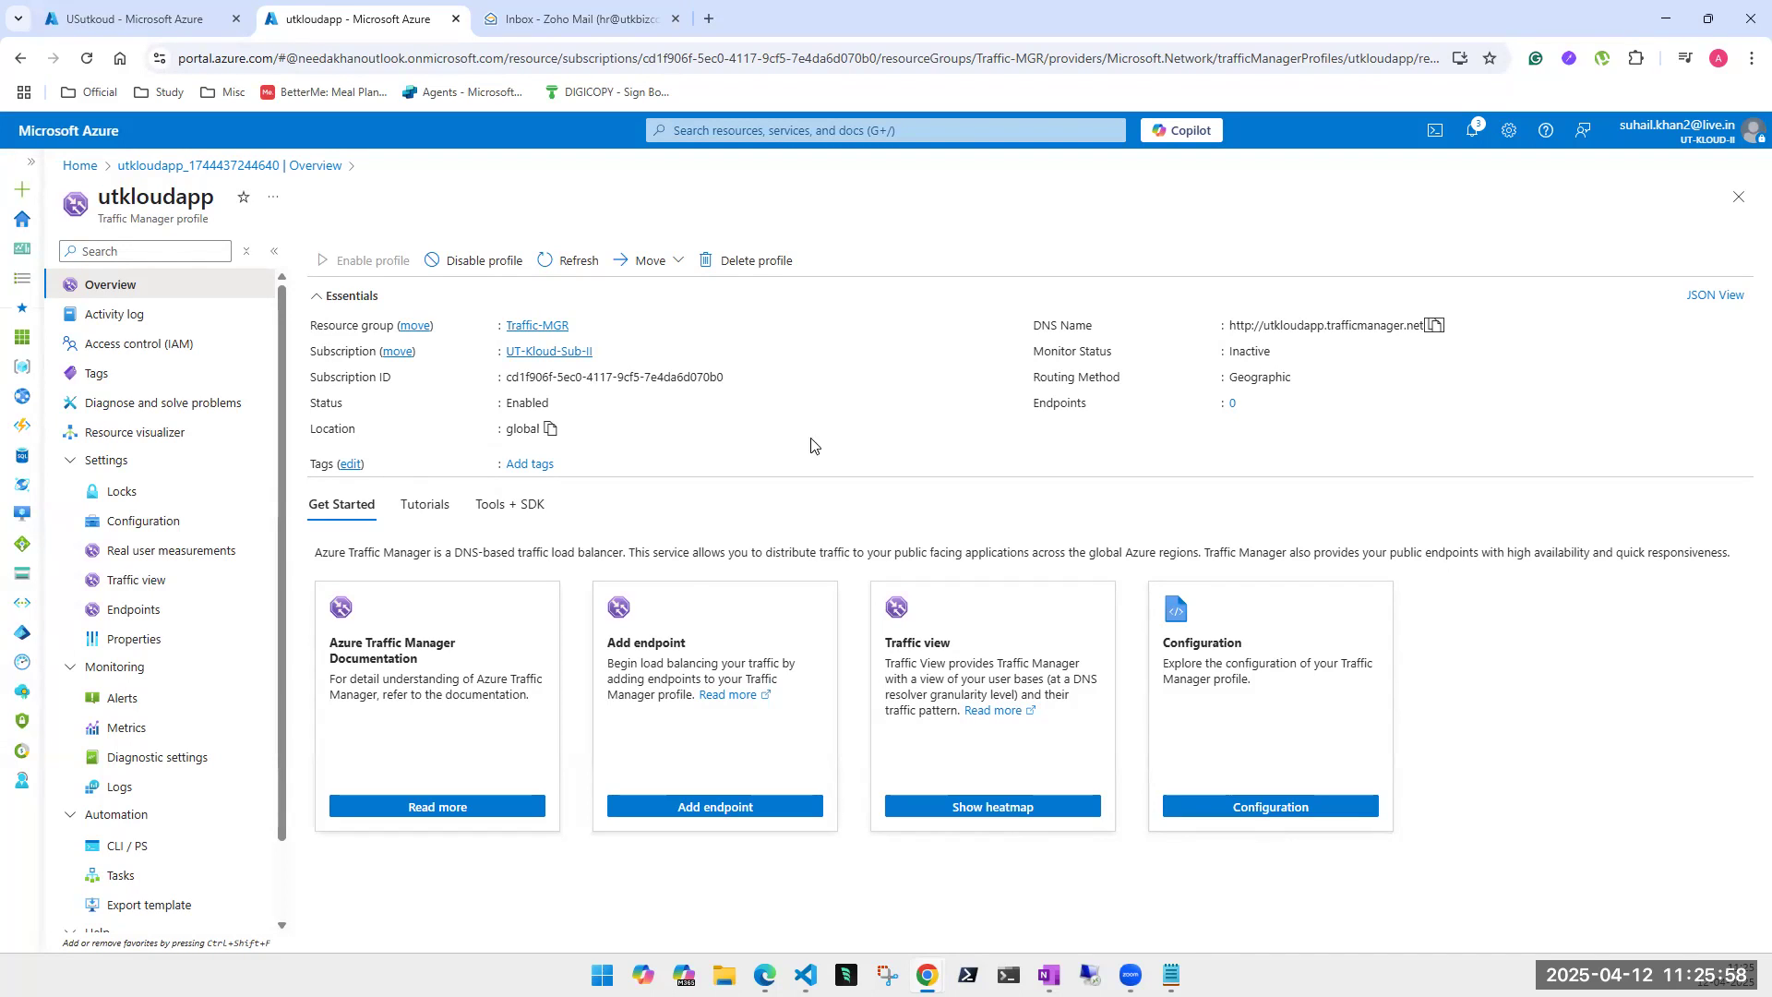
- Go via Activity log, Access control (IAM) and Tags to utkloudapp's Diagnose and solve problems
click(137, 314)
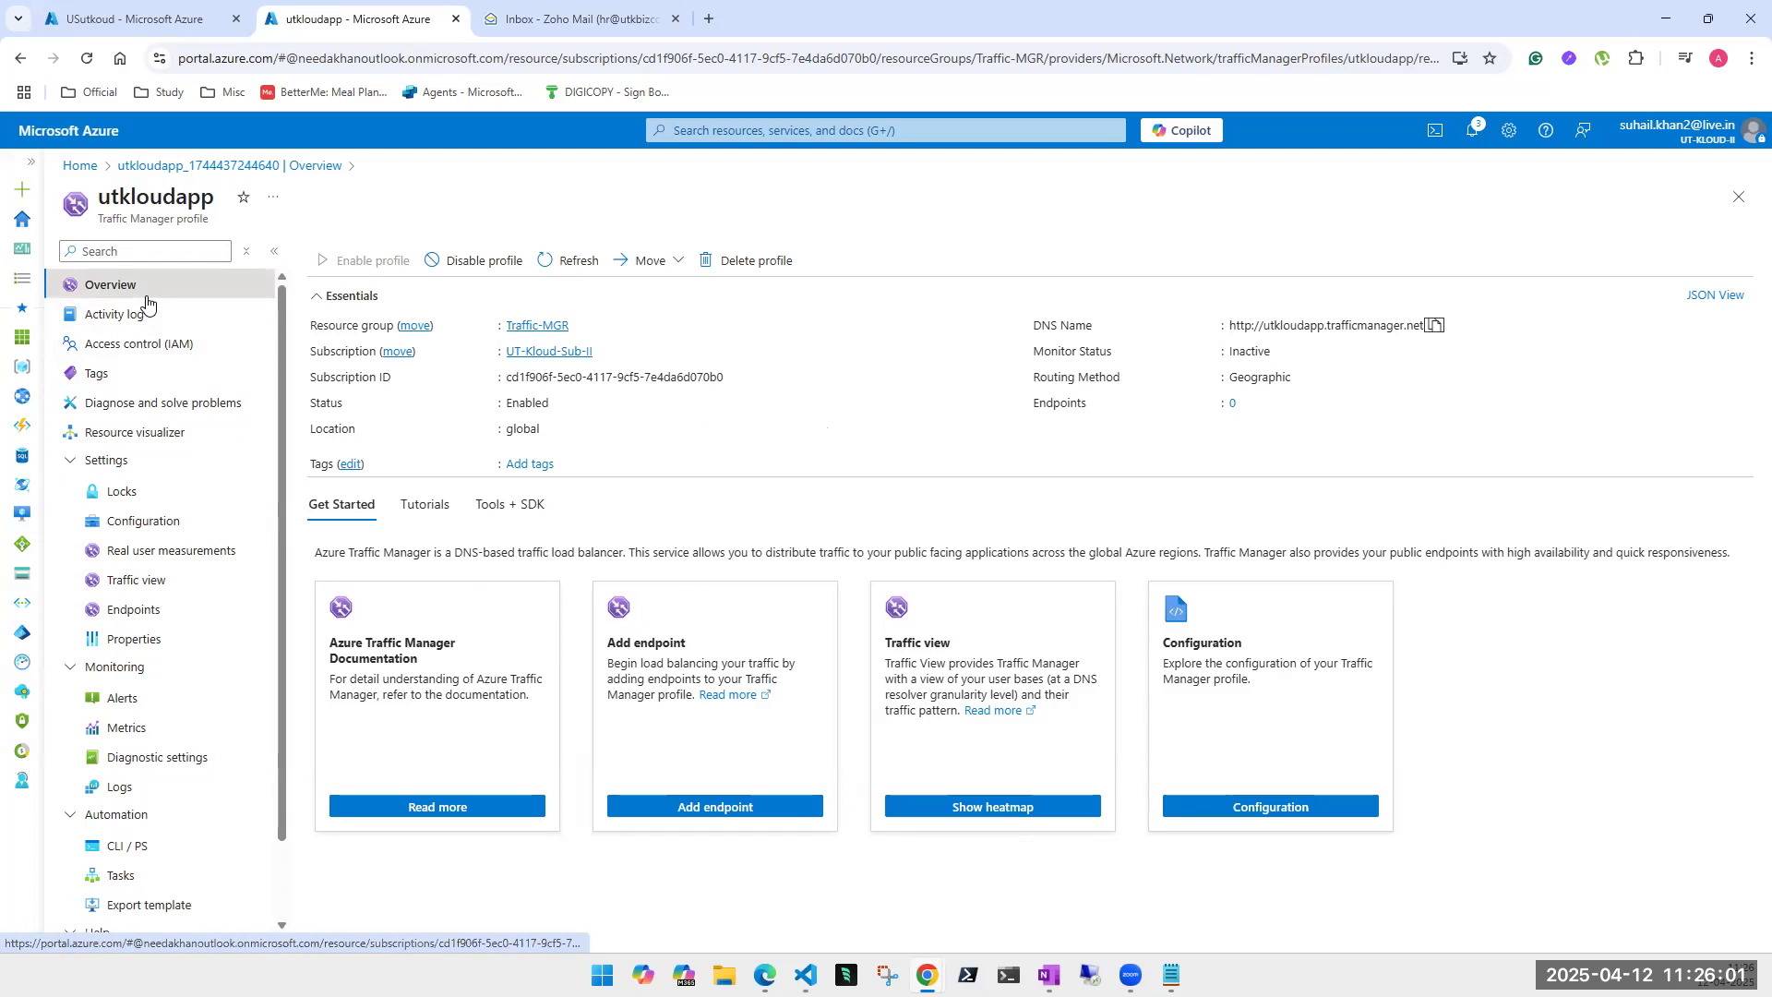
click(145, 355)
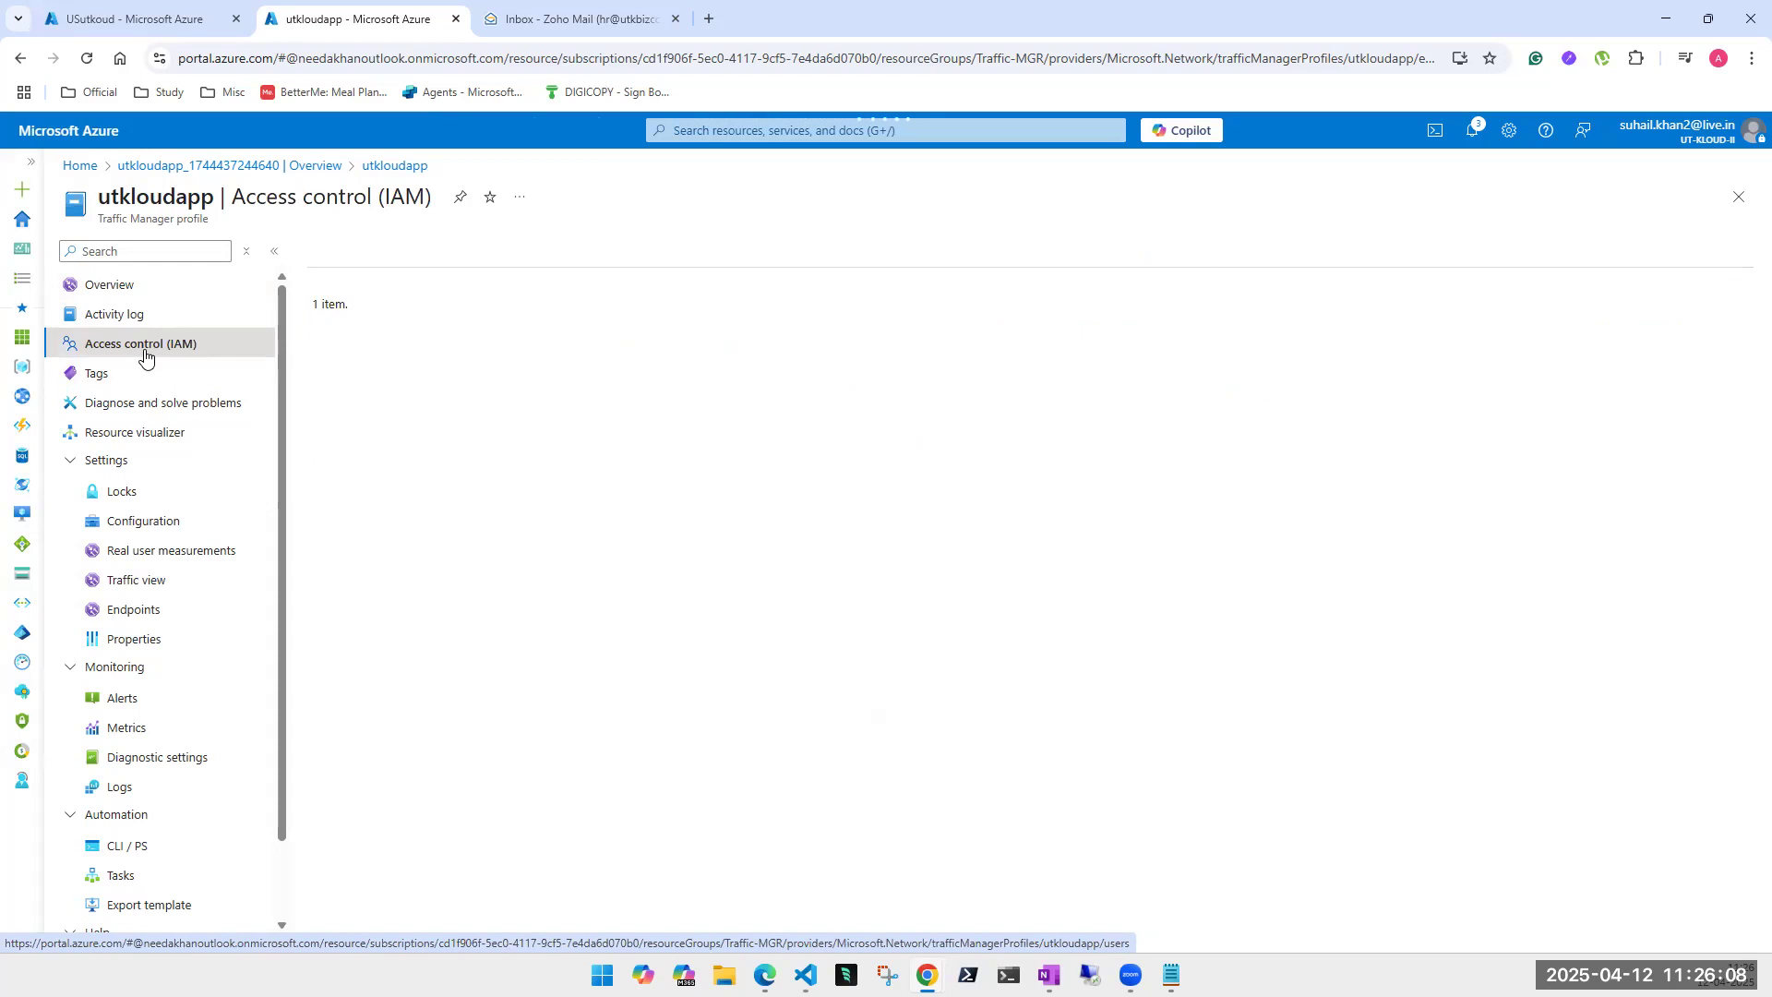
click(131, 375)
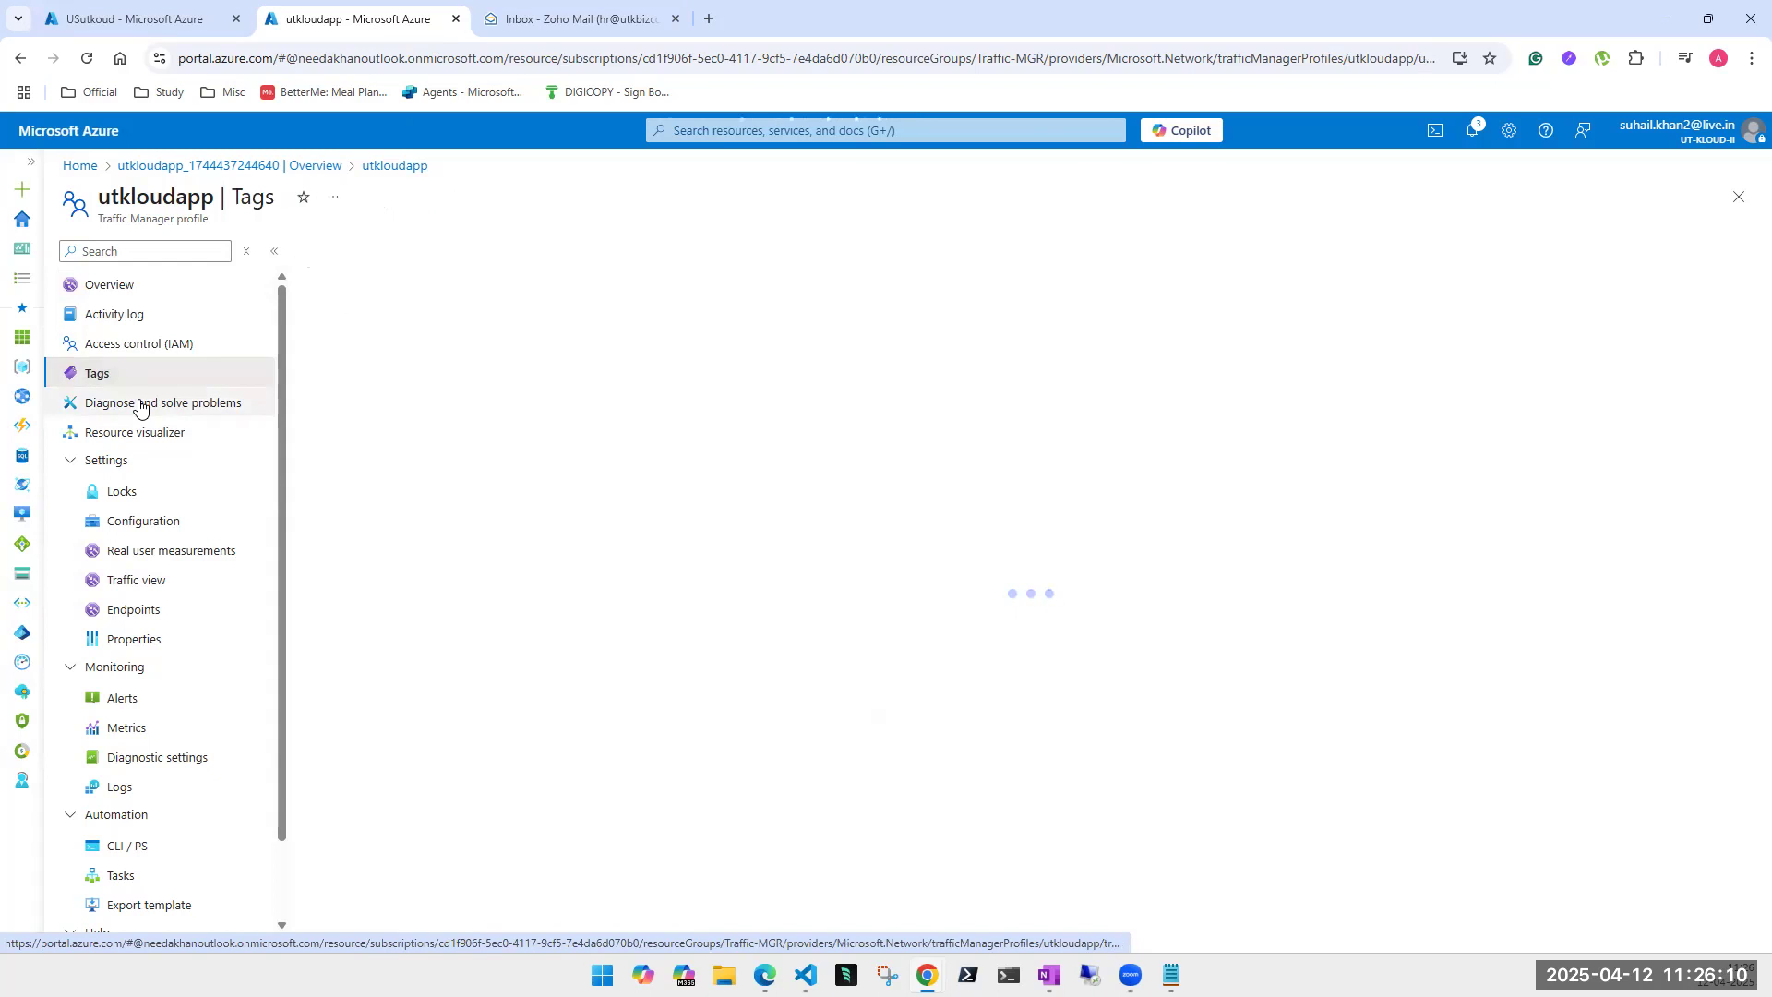
click(139, 404)
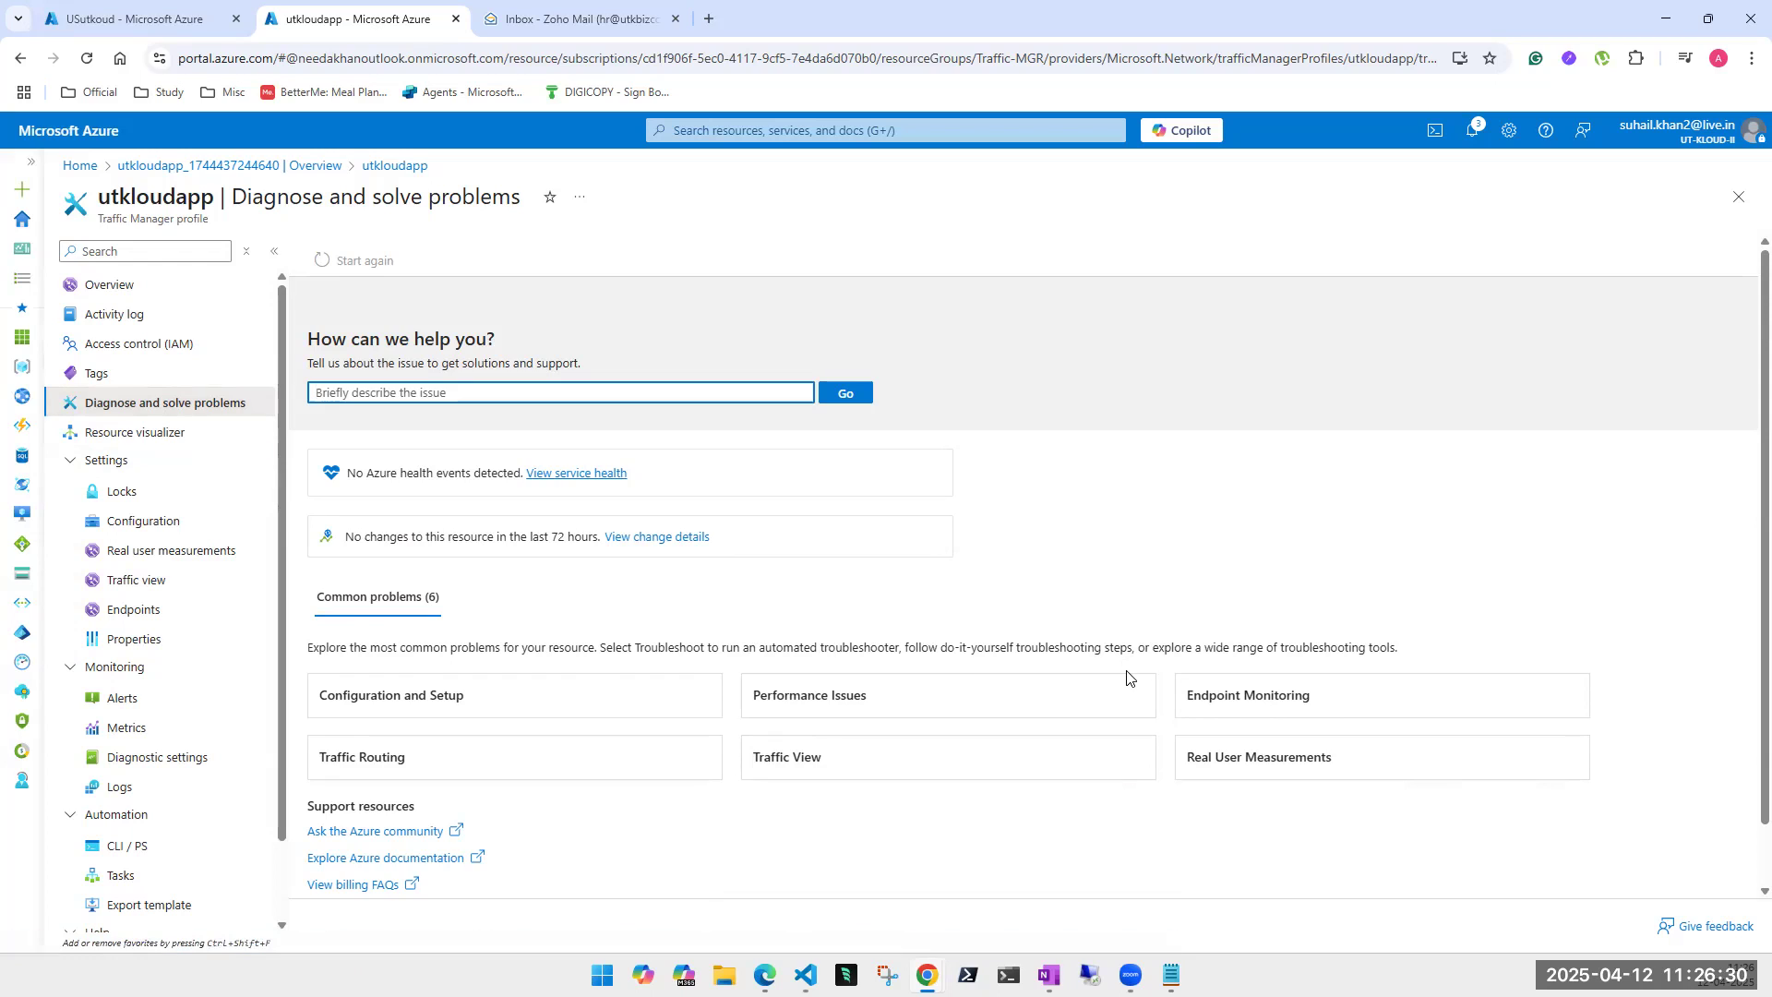
scroll(1124, 669, down, 1)
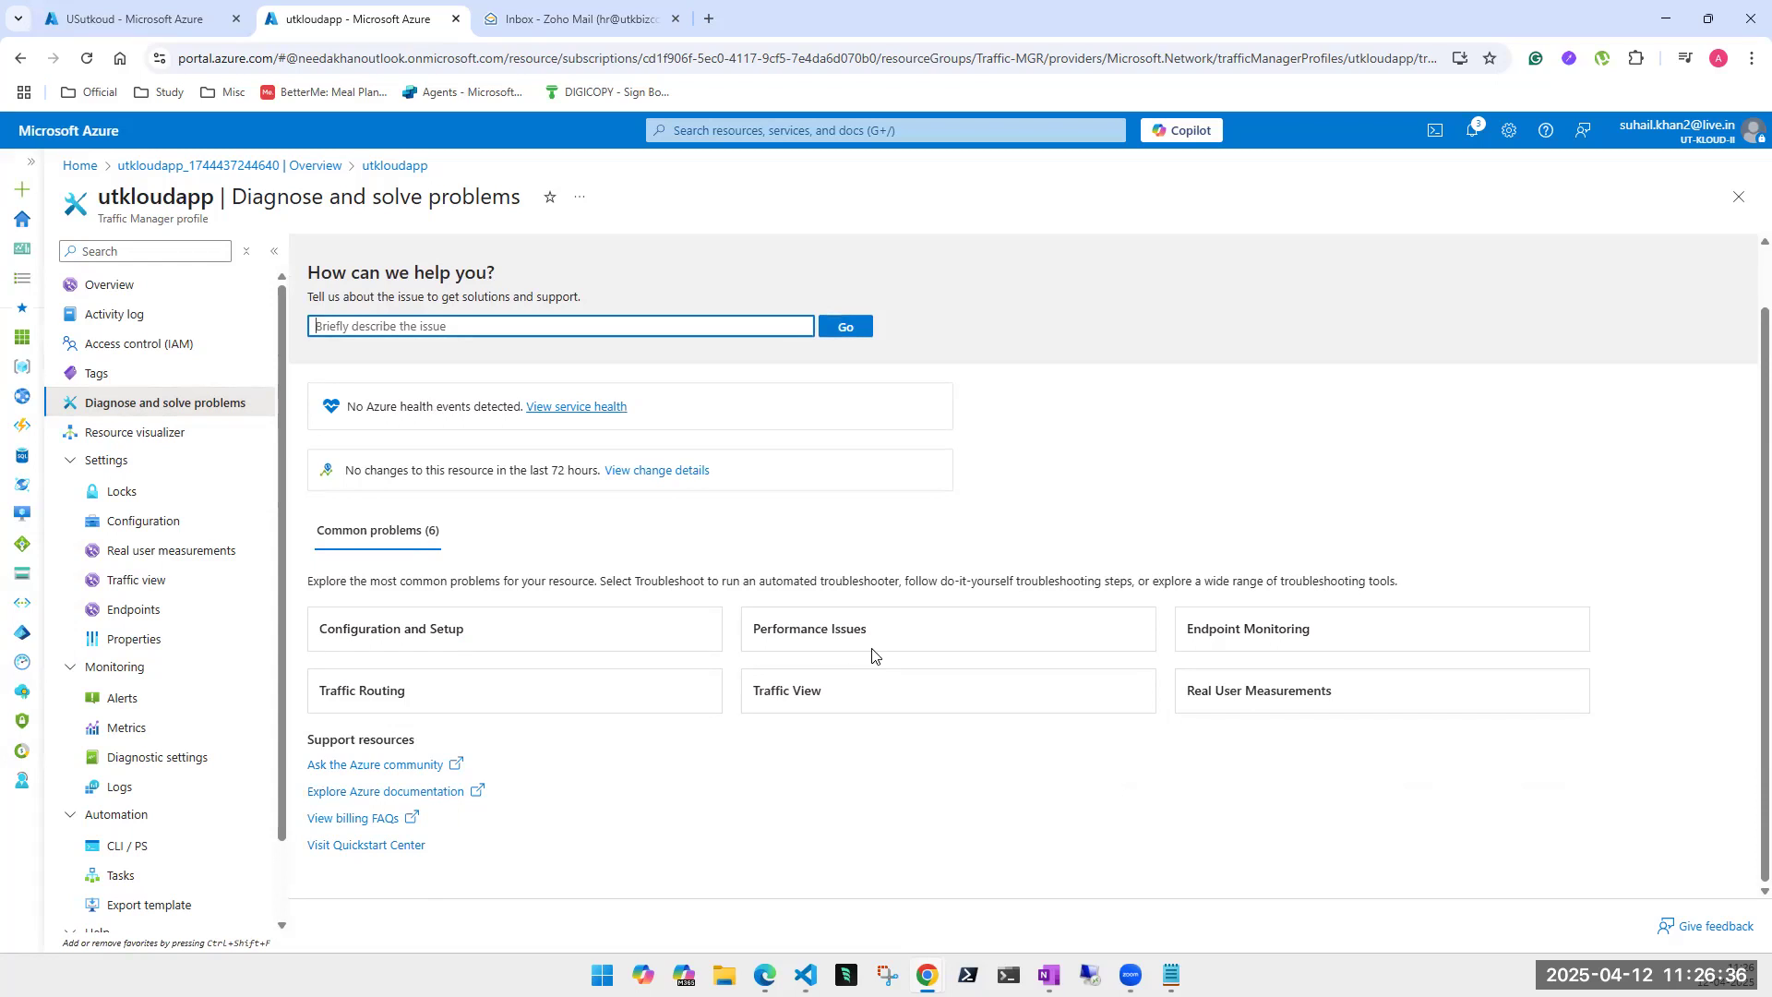
click(922, 641)
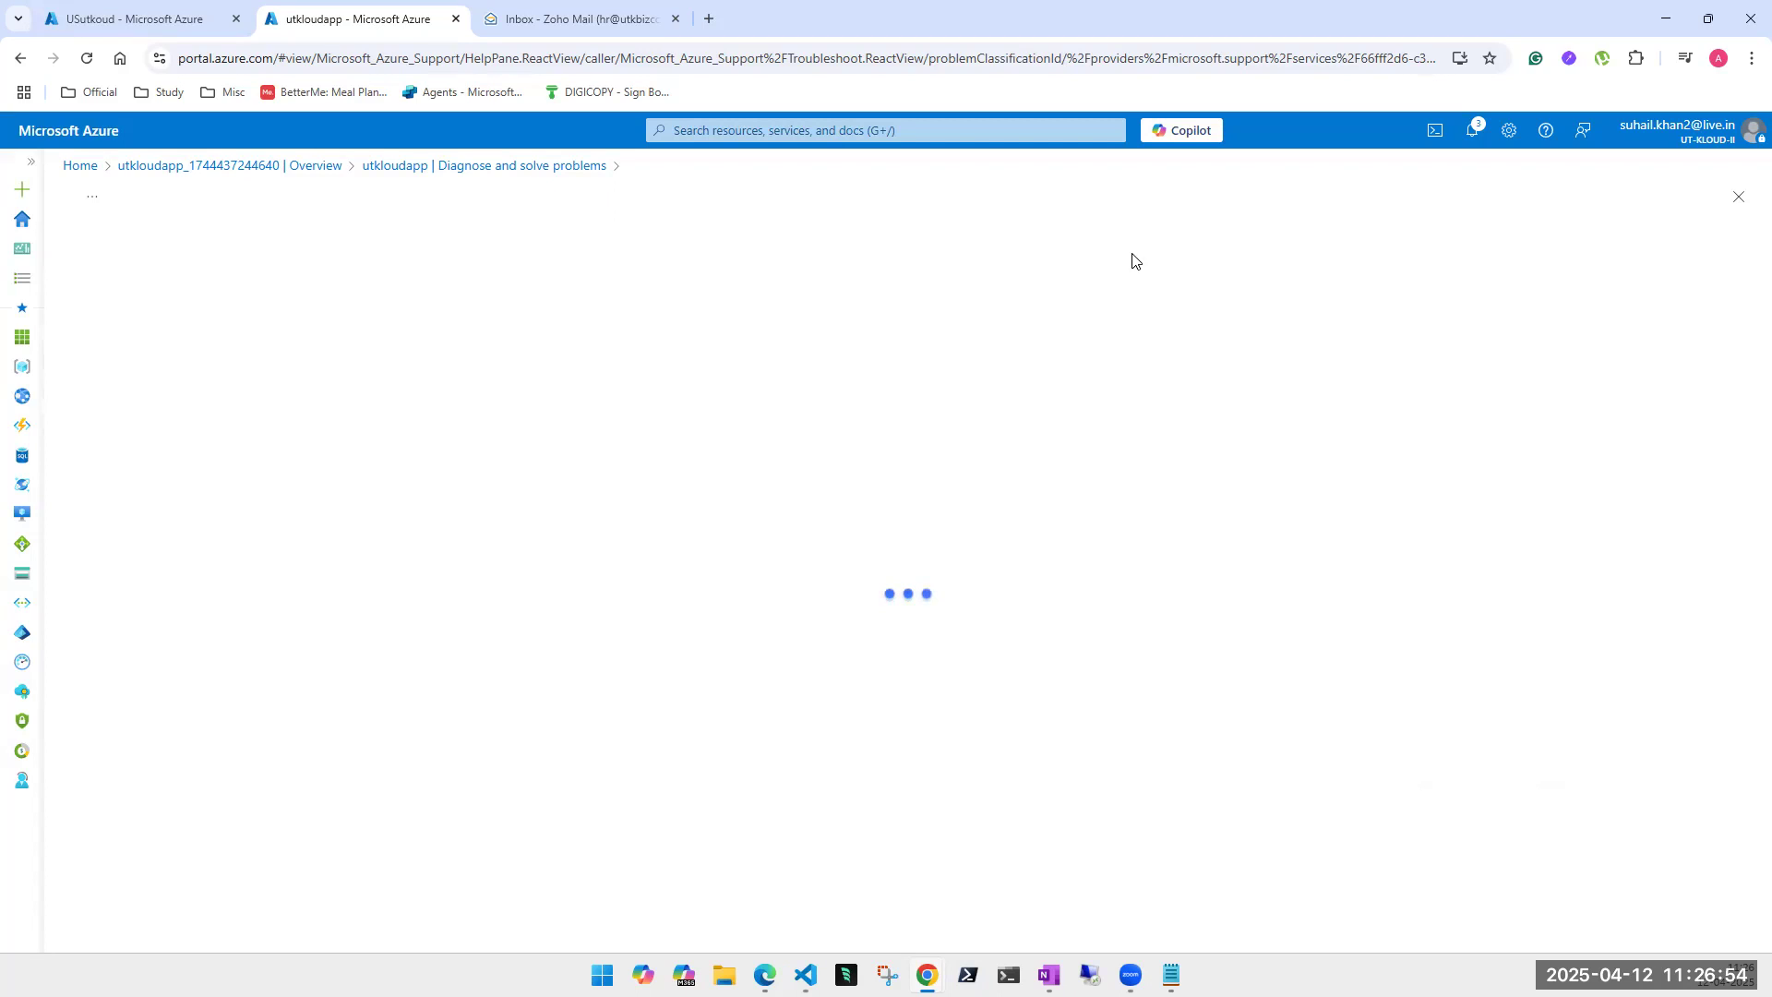
click(1733, 201)
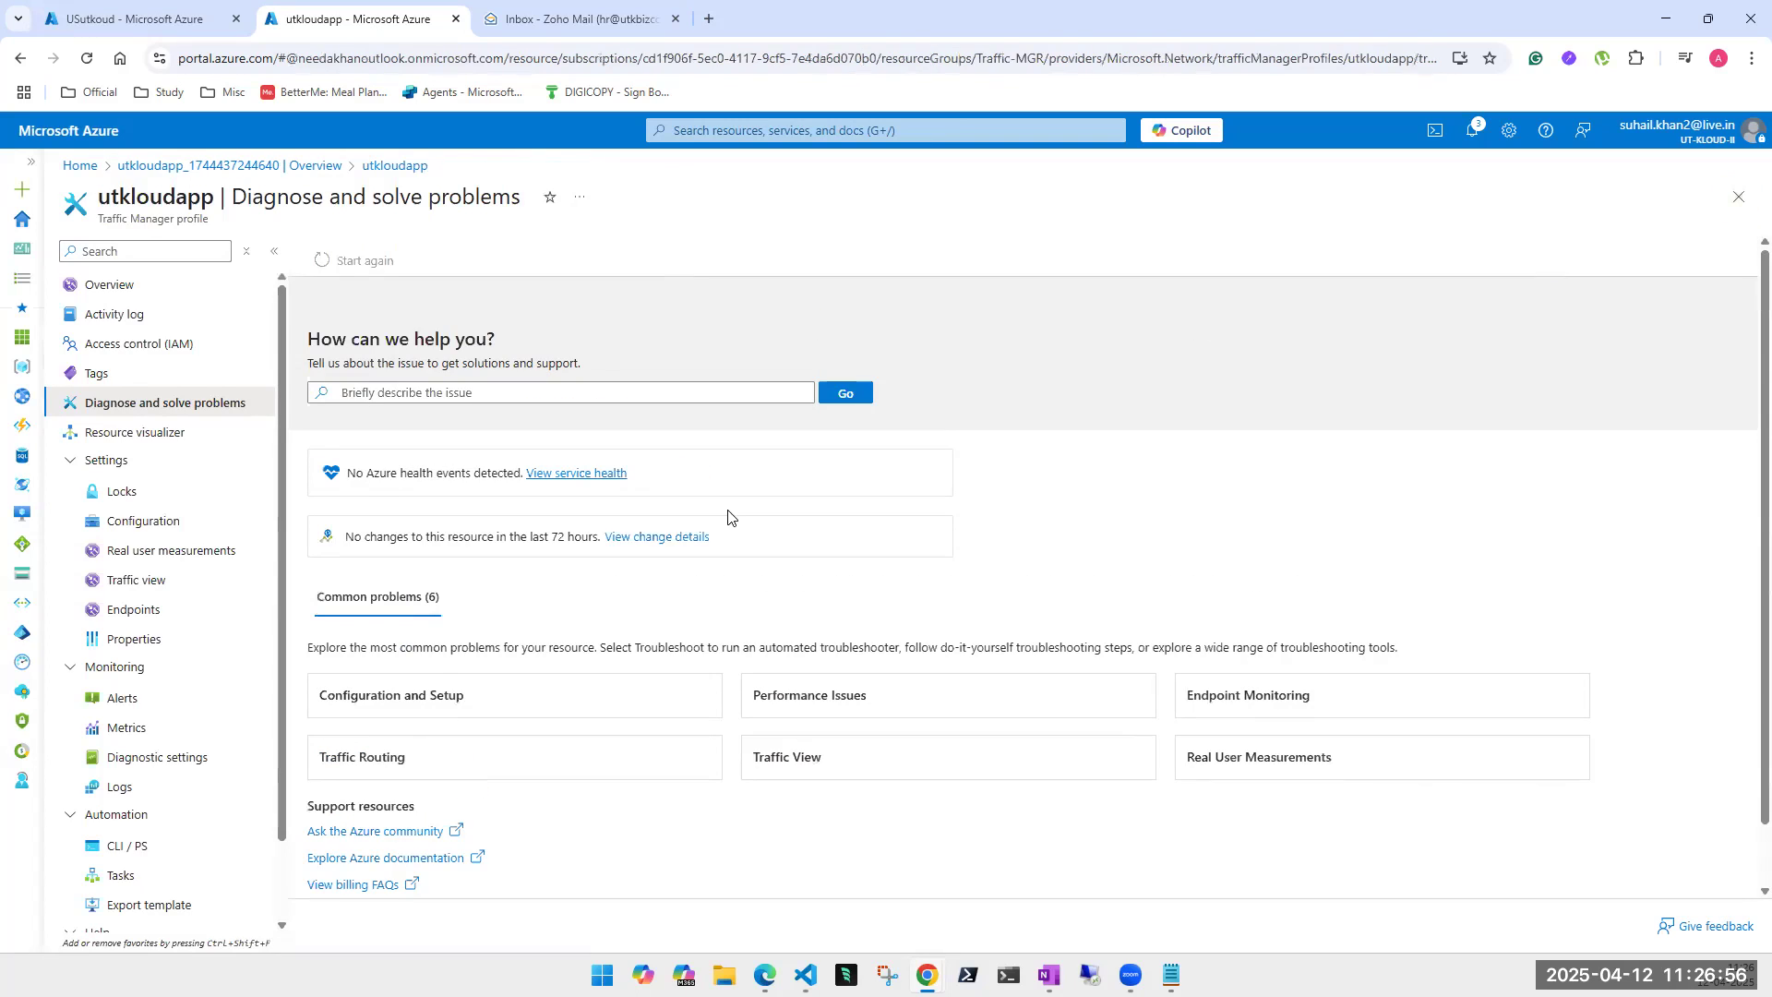
scroll(611, 735, down, 1)
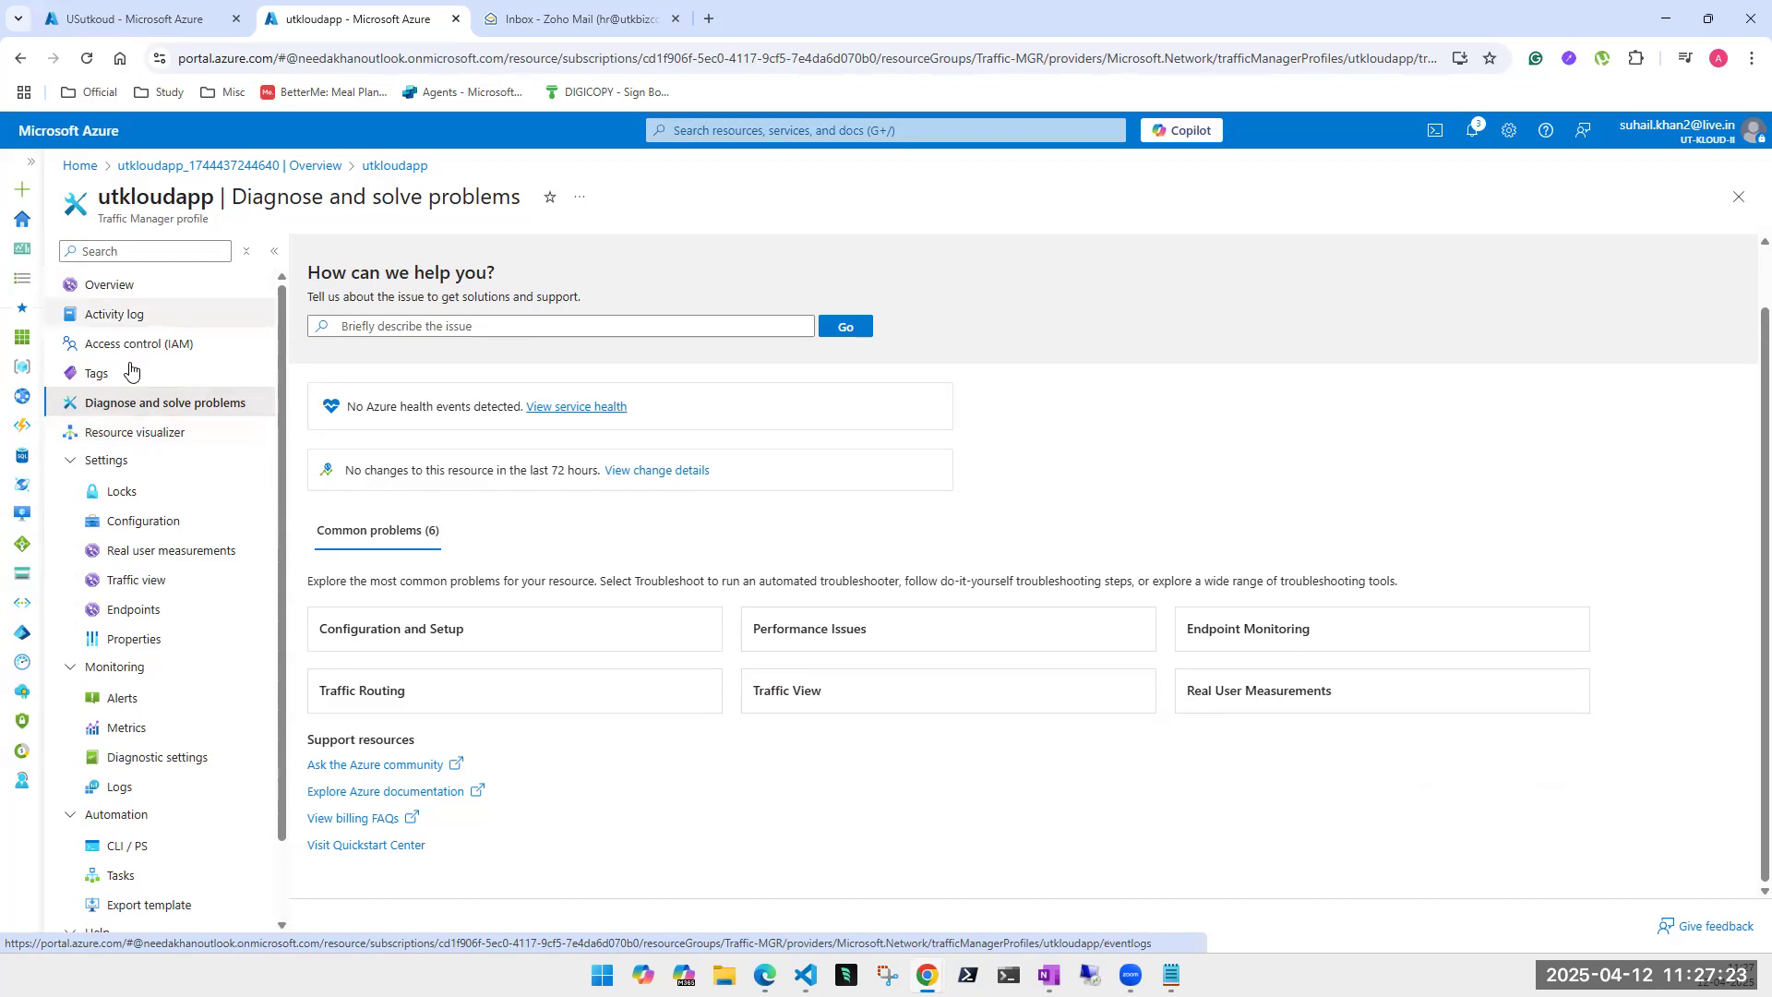
- Go through Configuration and Real user measurements to reach utkloudapp's Traffic view page
click(126, 523)
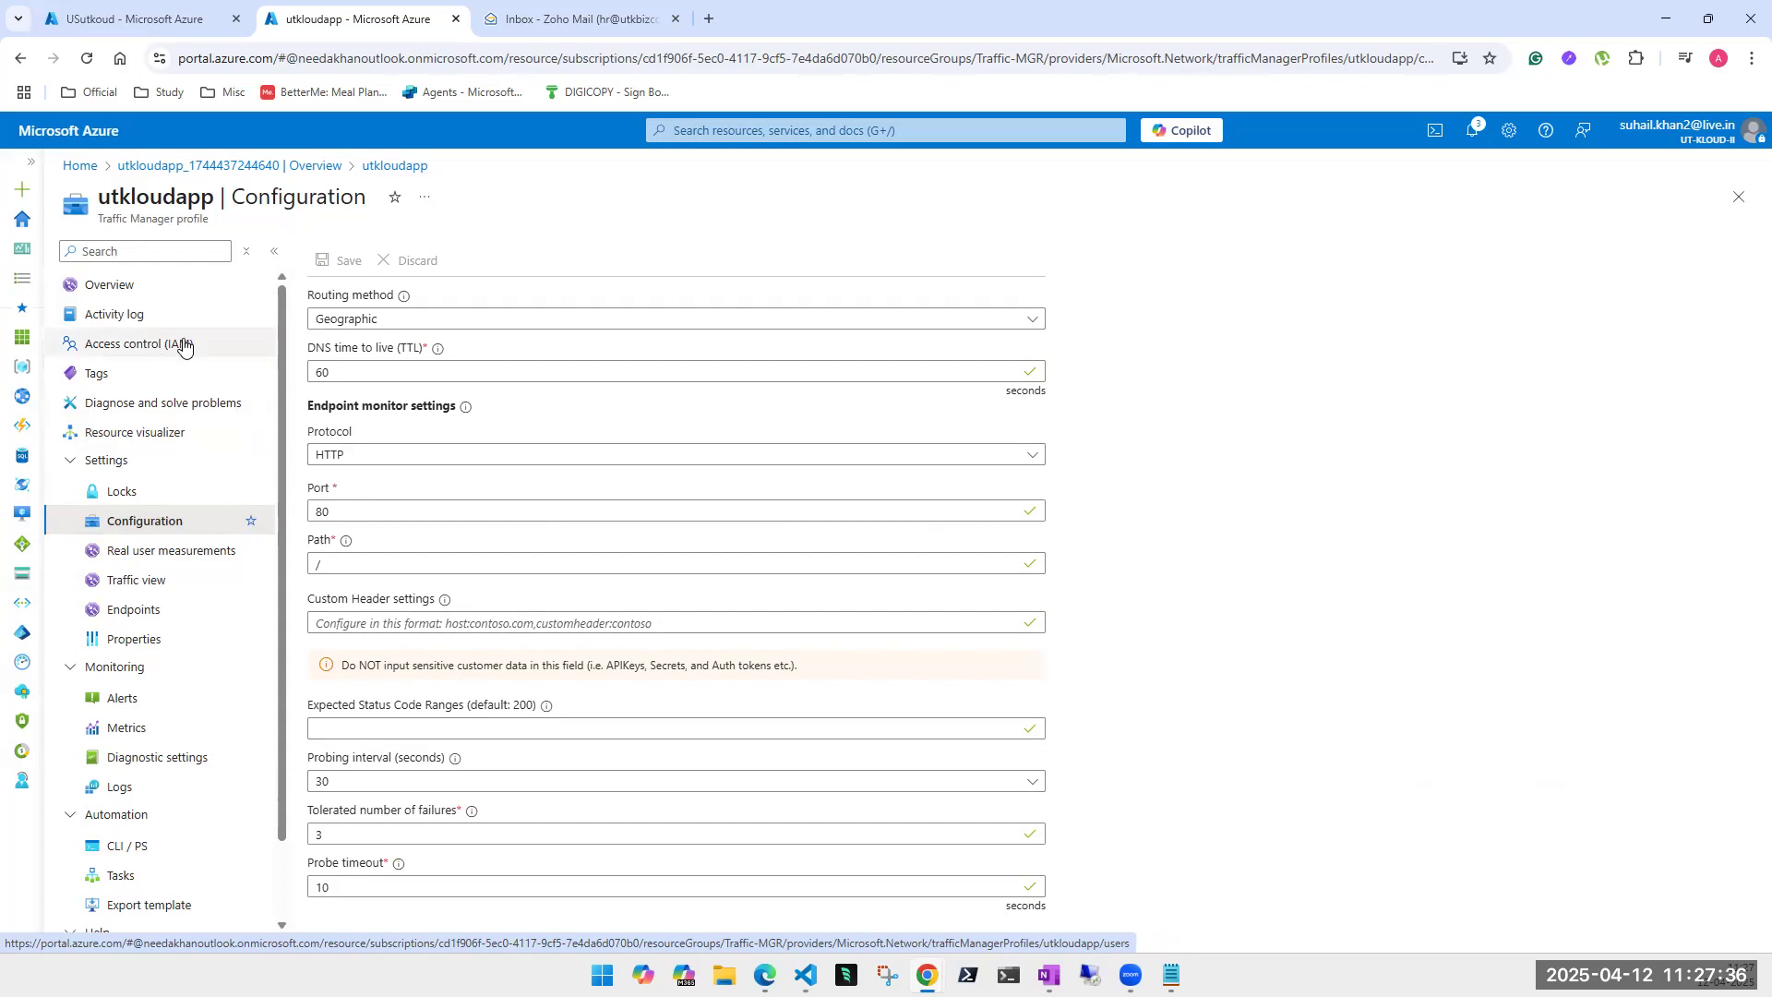
mouse_move(456, 418)
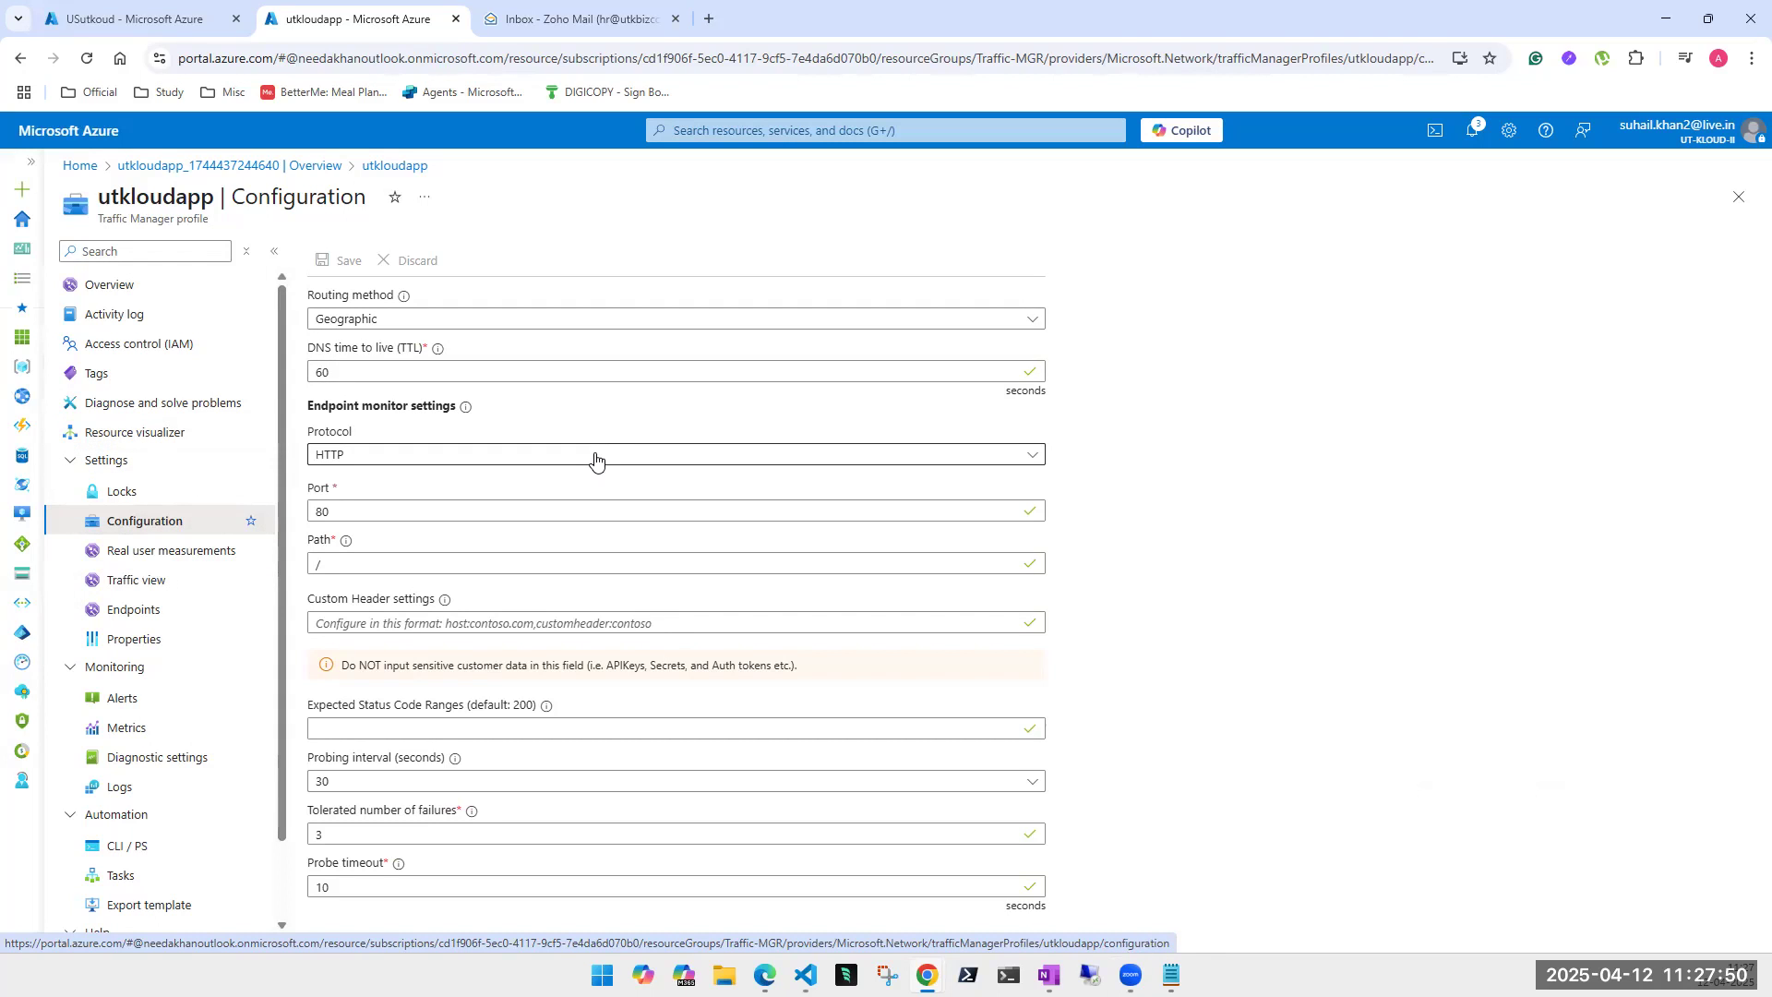
click(128, 558)
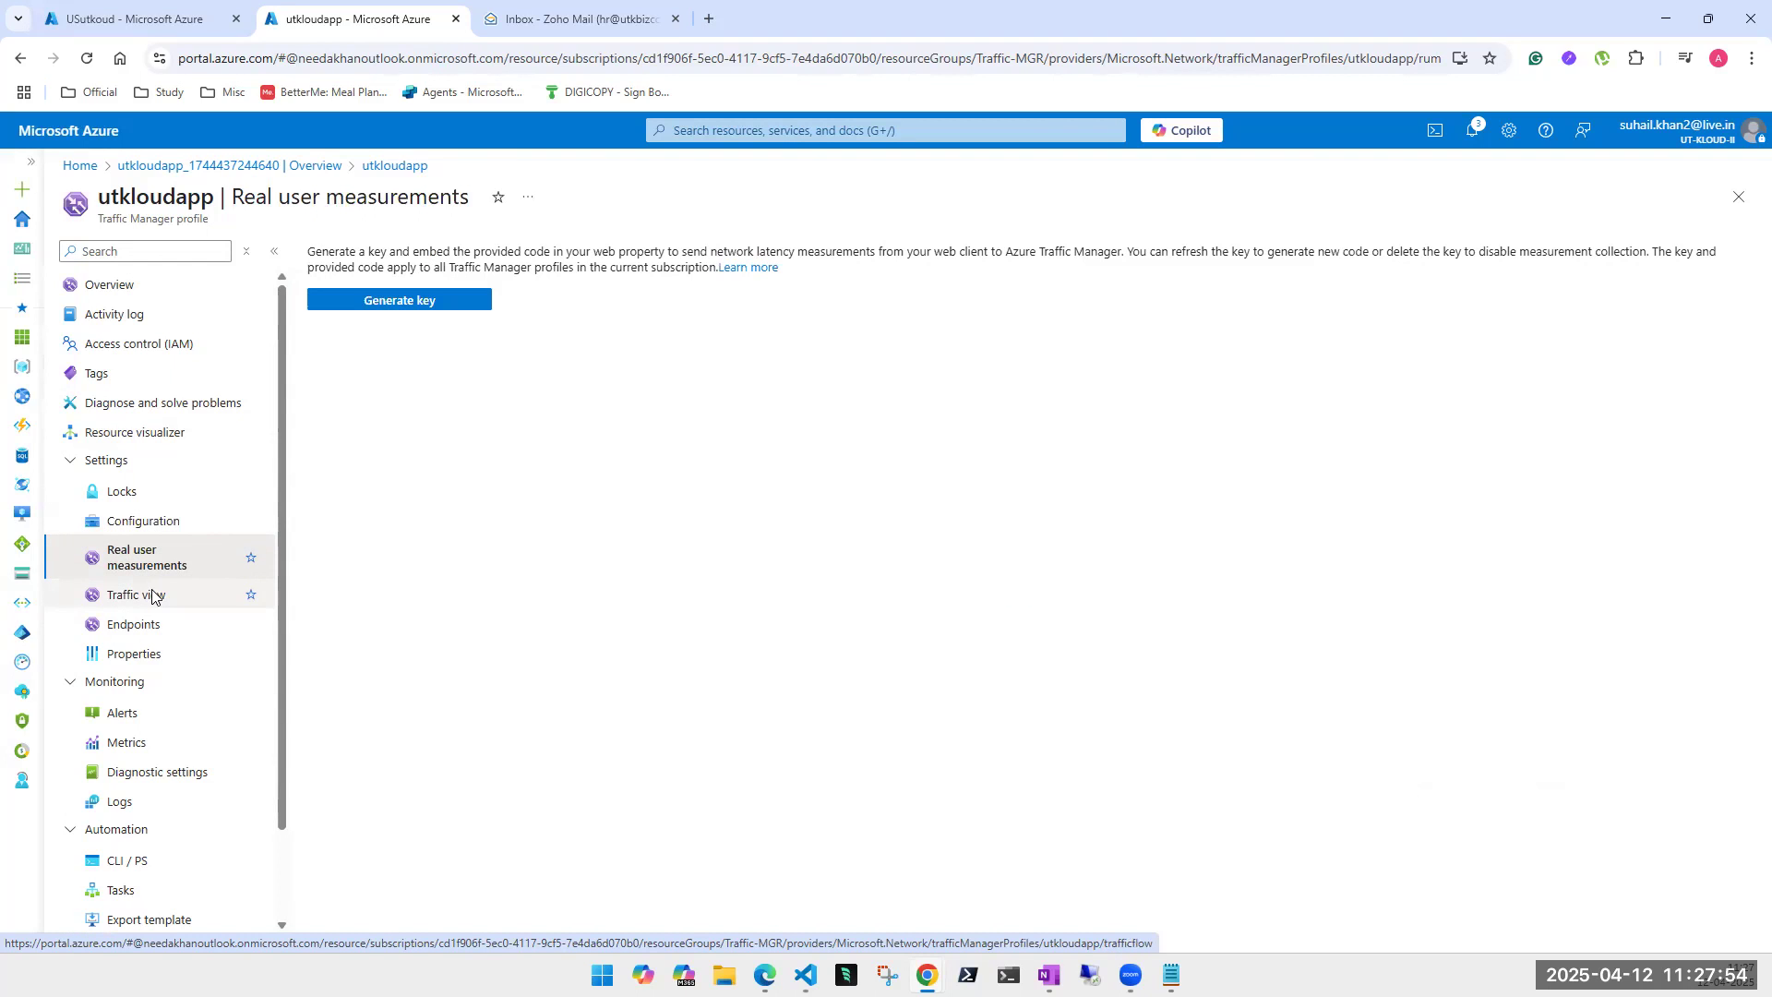
click(136, 597)
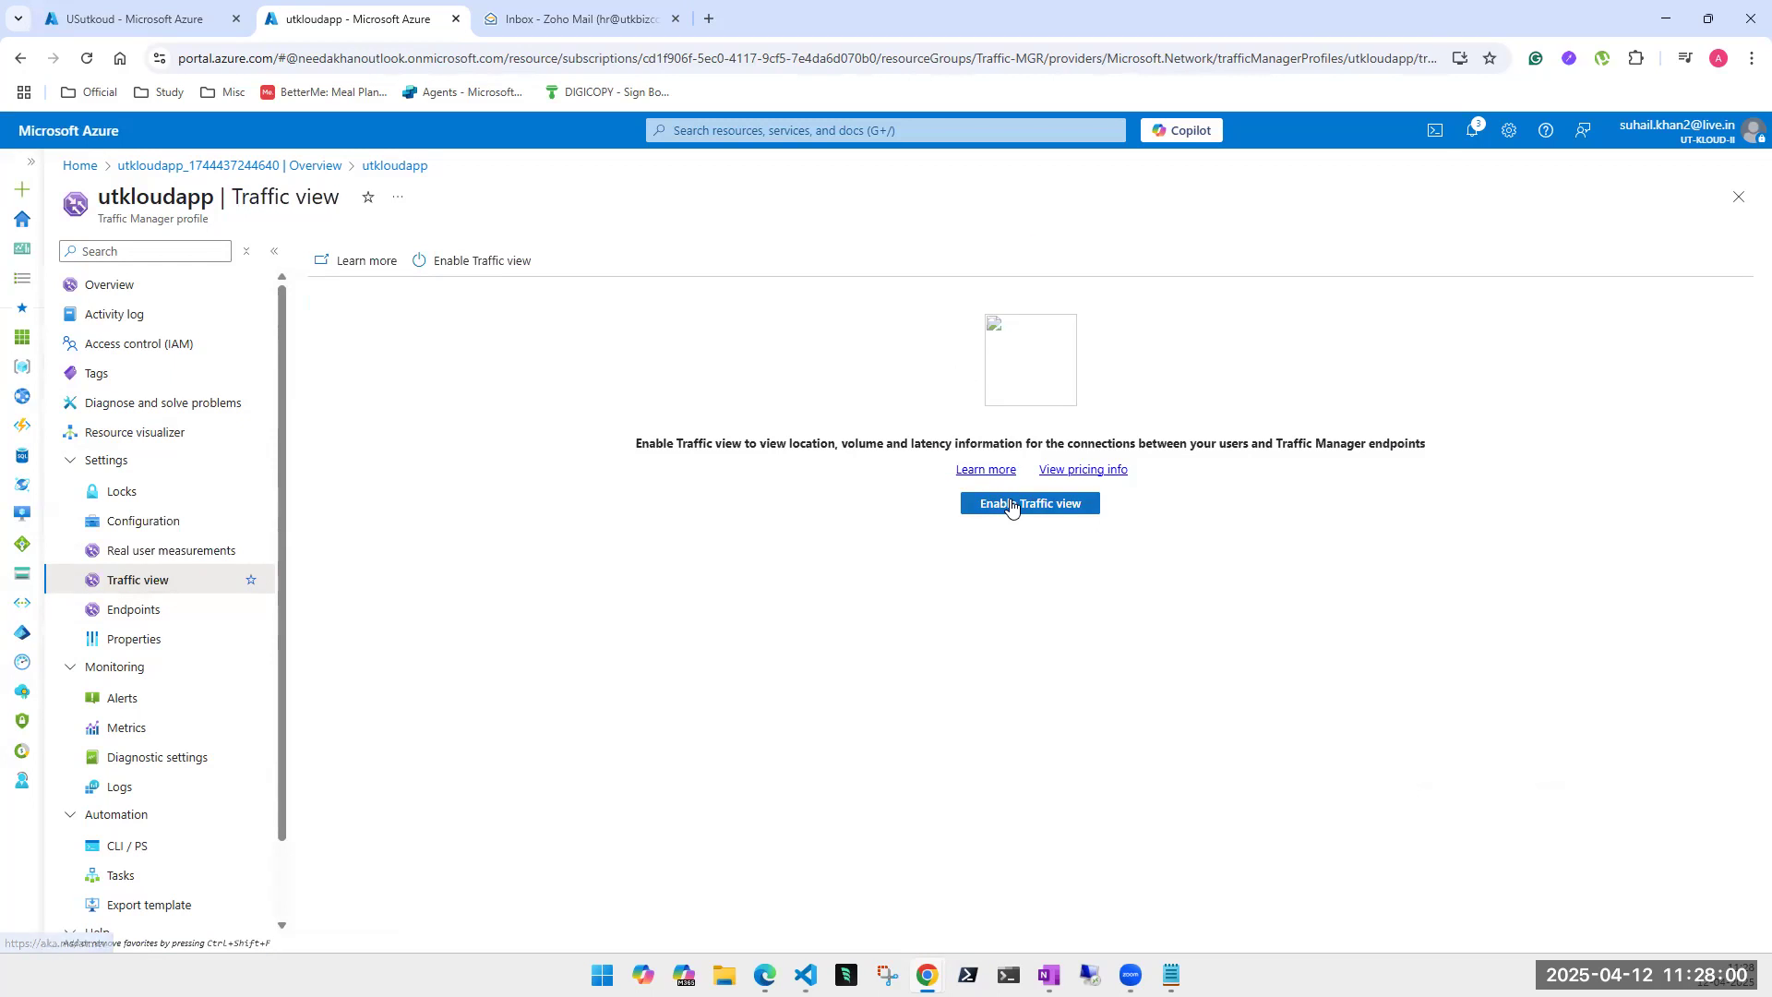
- Enable Traffic view for utkloudapp and go back to its Overview page
click(997, 503)
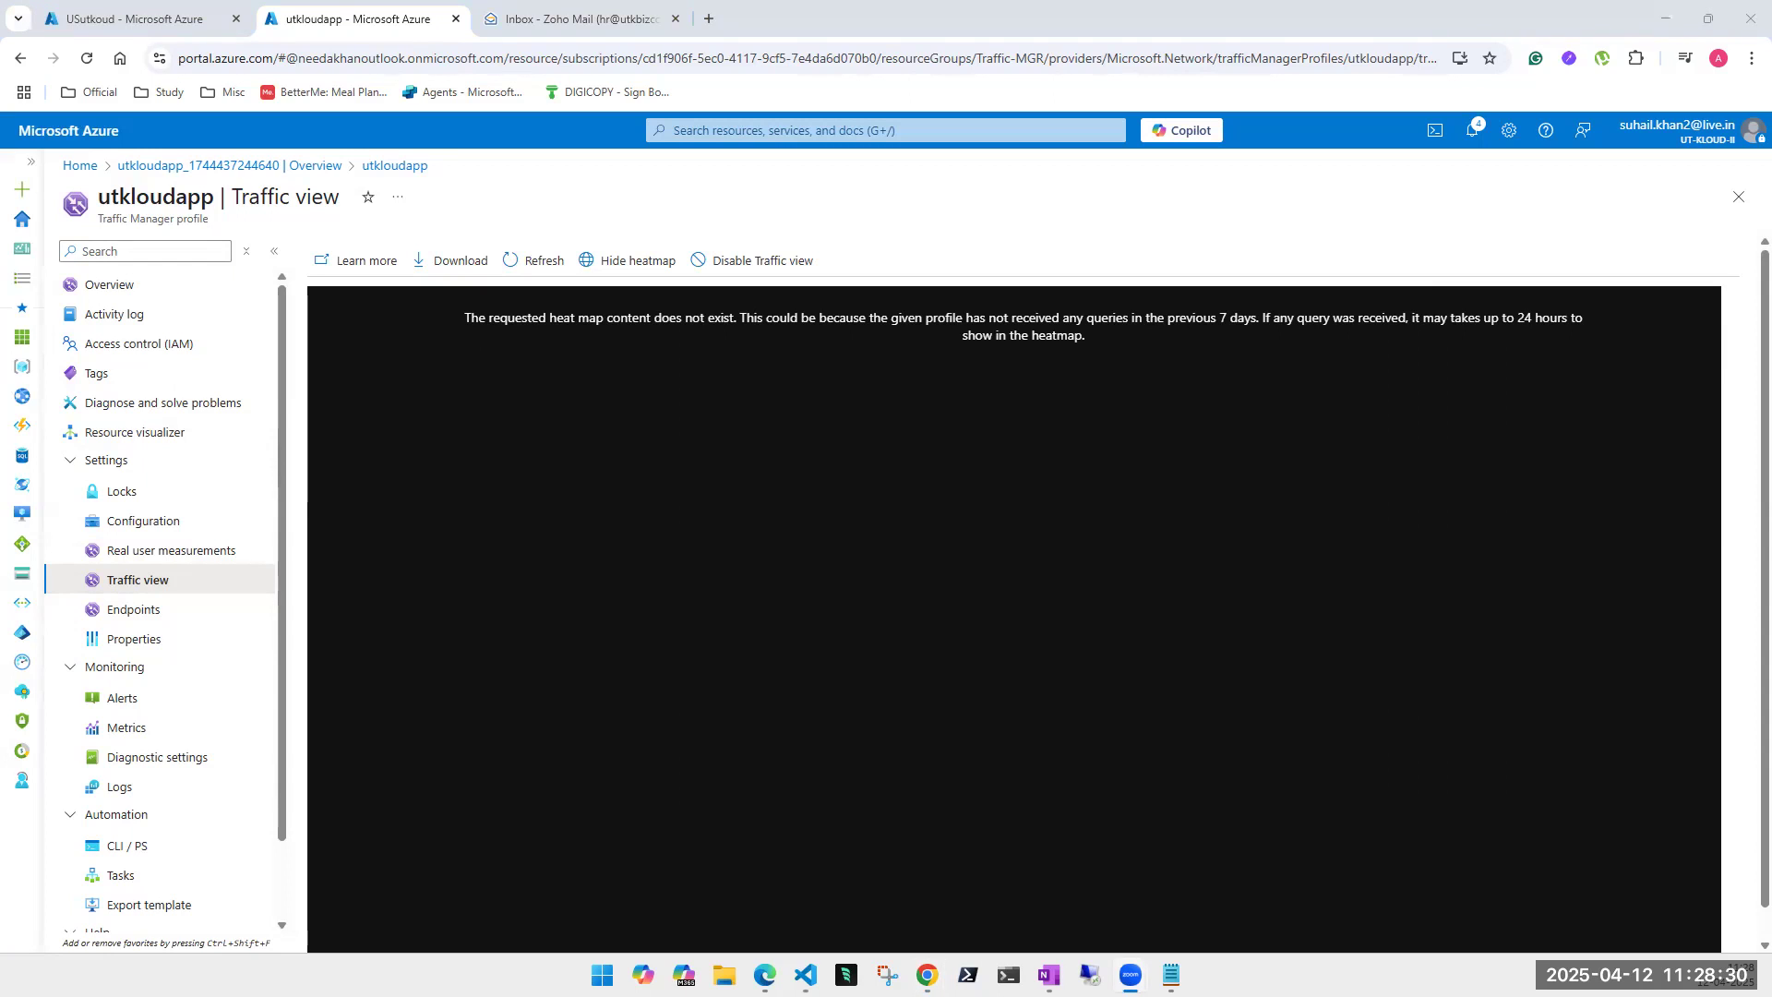
click(112, 293)
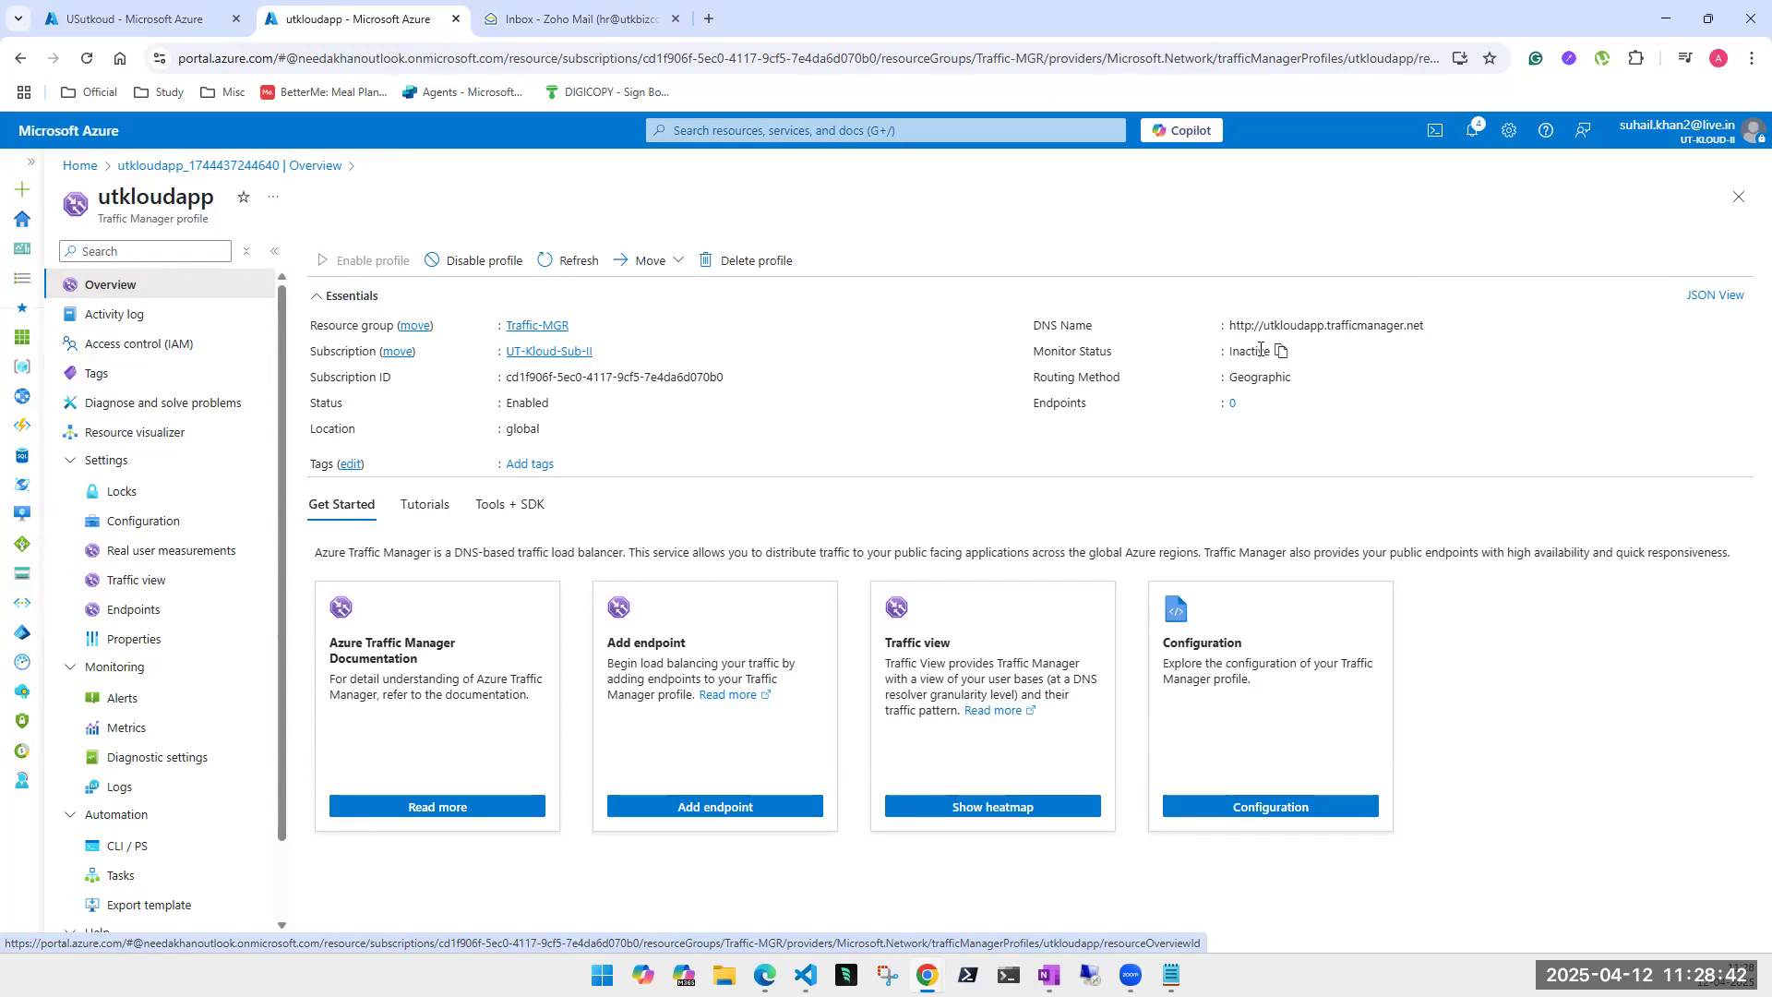
- Move through Traffic view and Real user measurements back to utkloudapp's Configuration page
scroll(124, 522, down, 1)
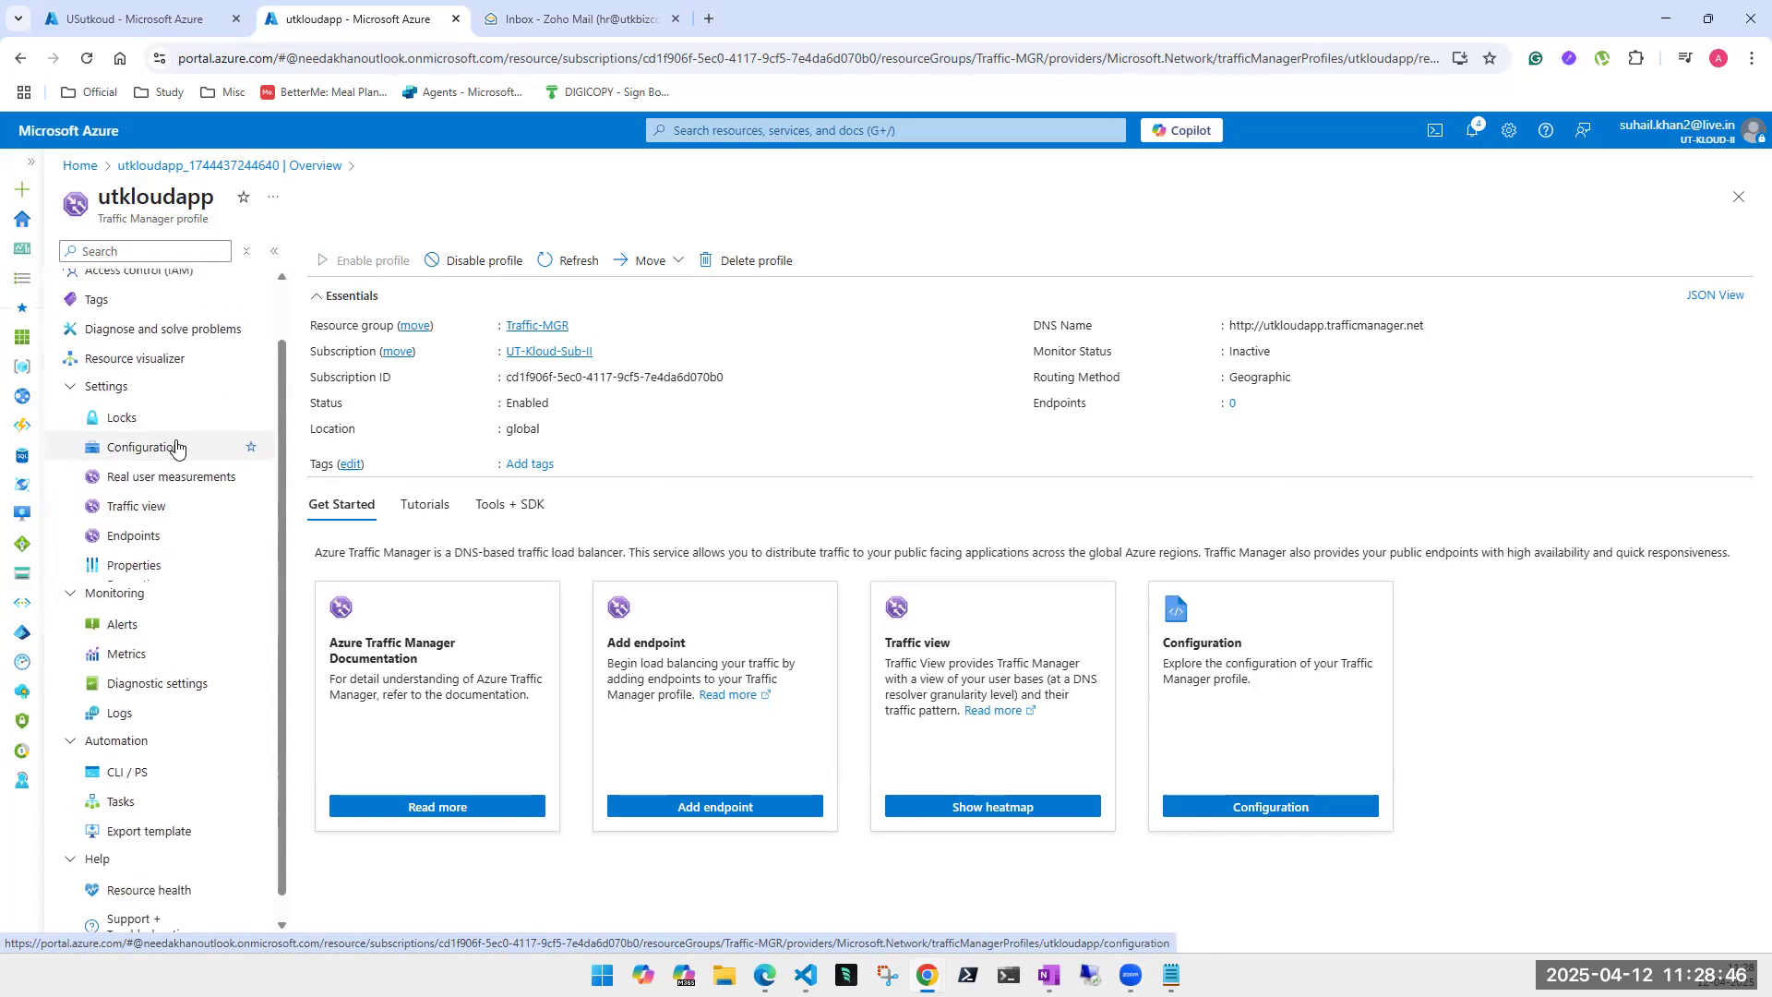
scroll(171, 438, up, 1)
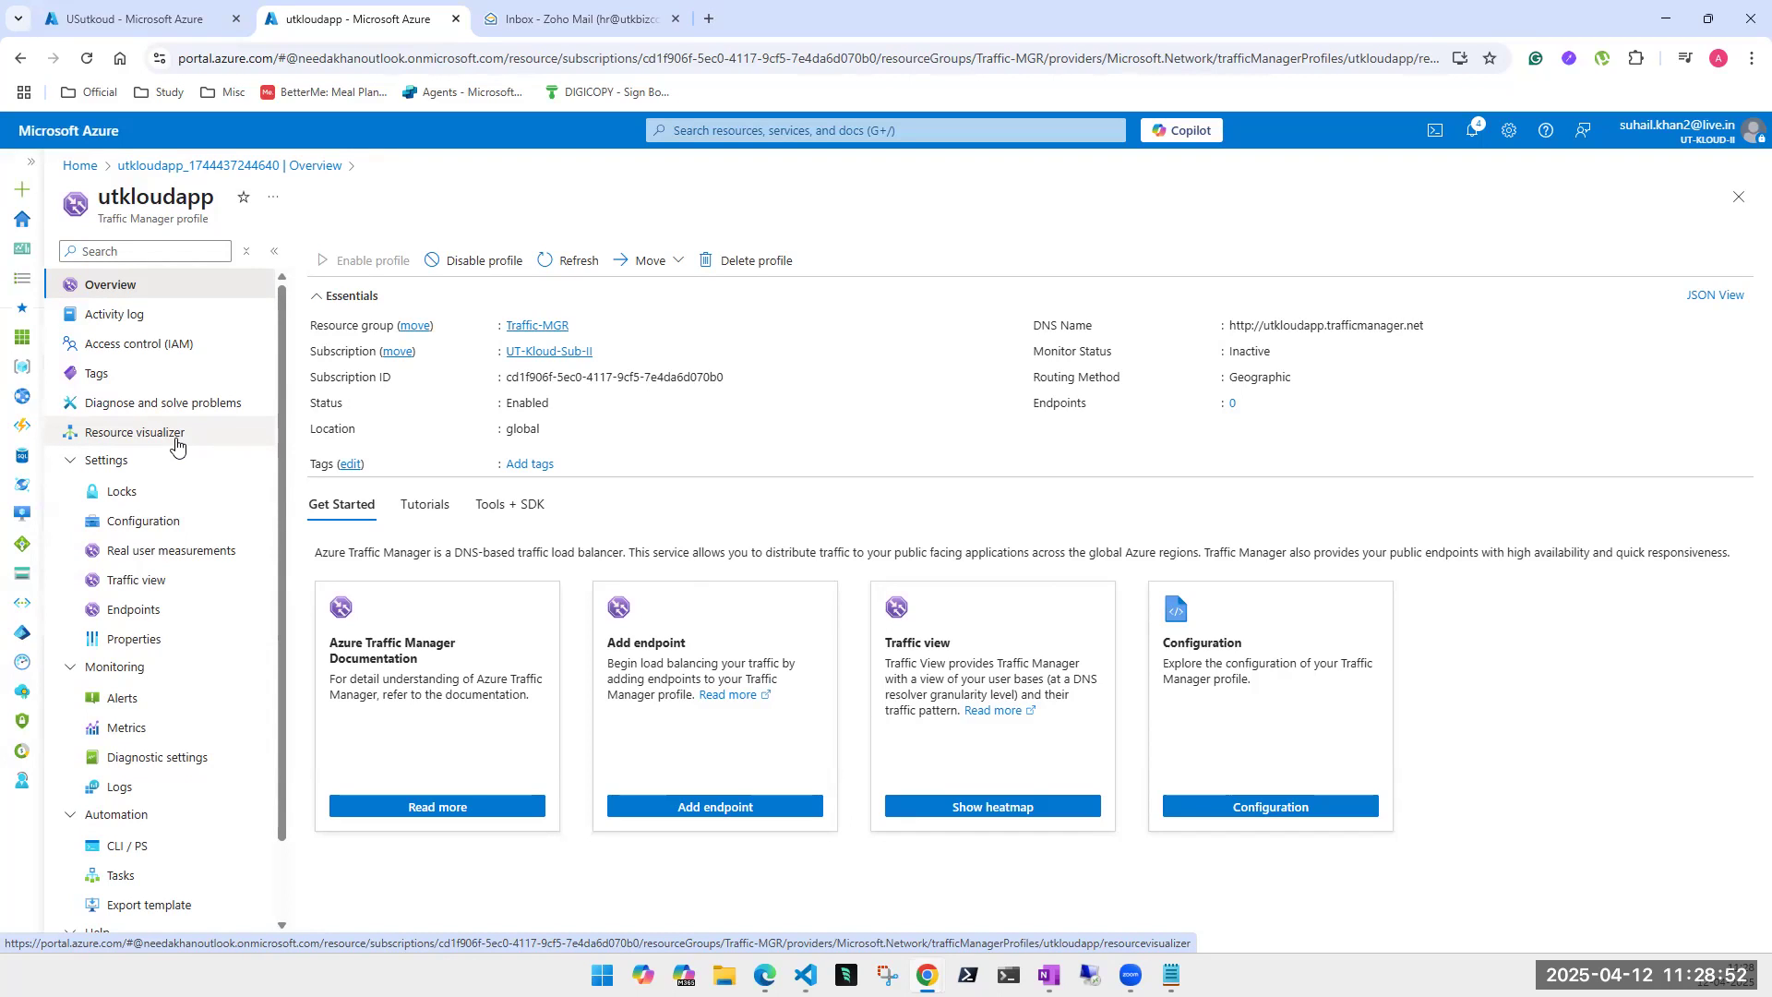
click(137, 581)
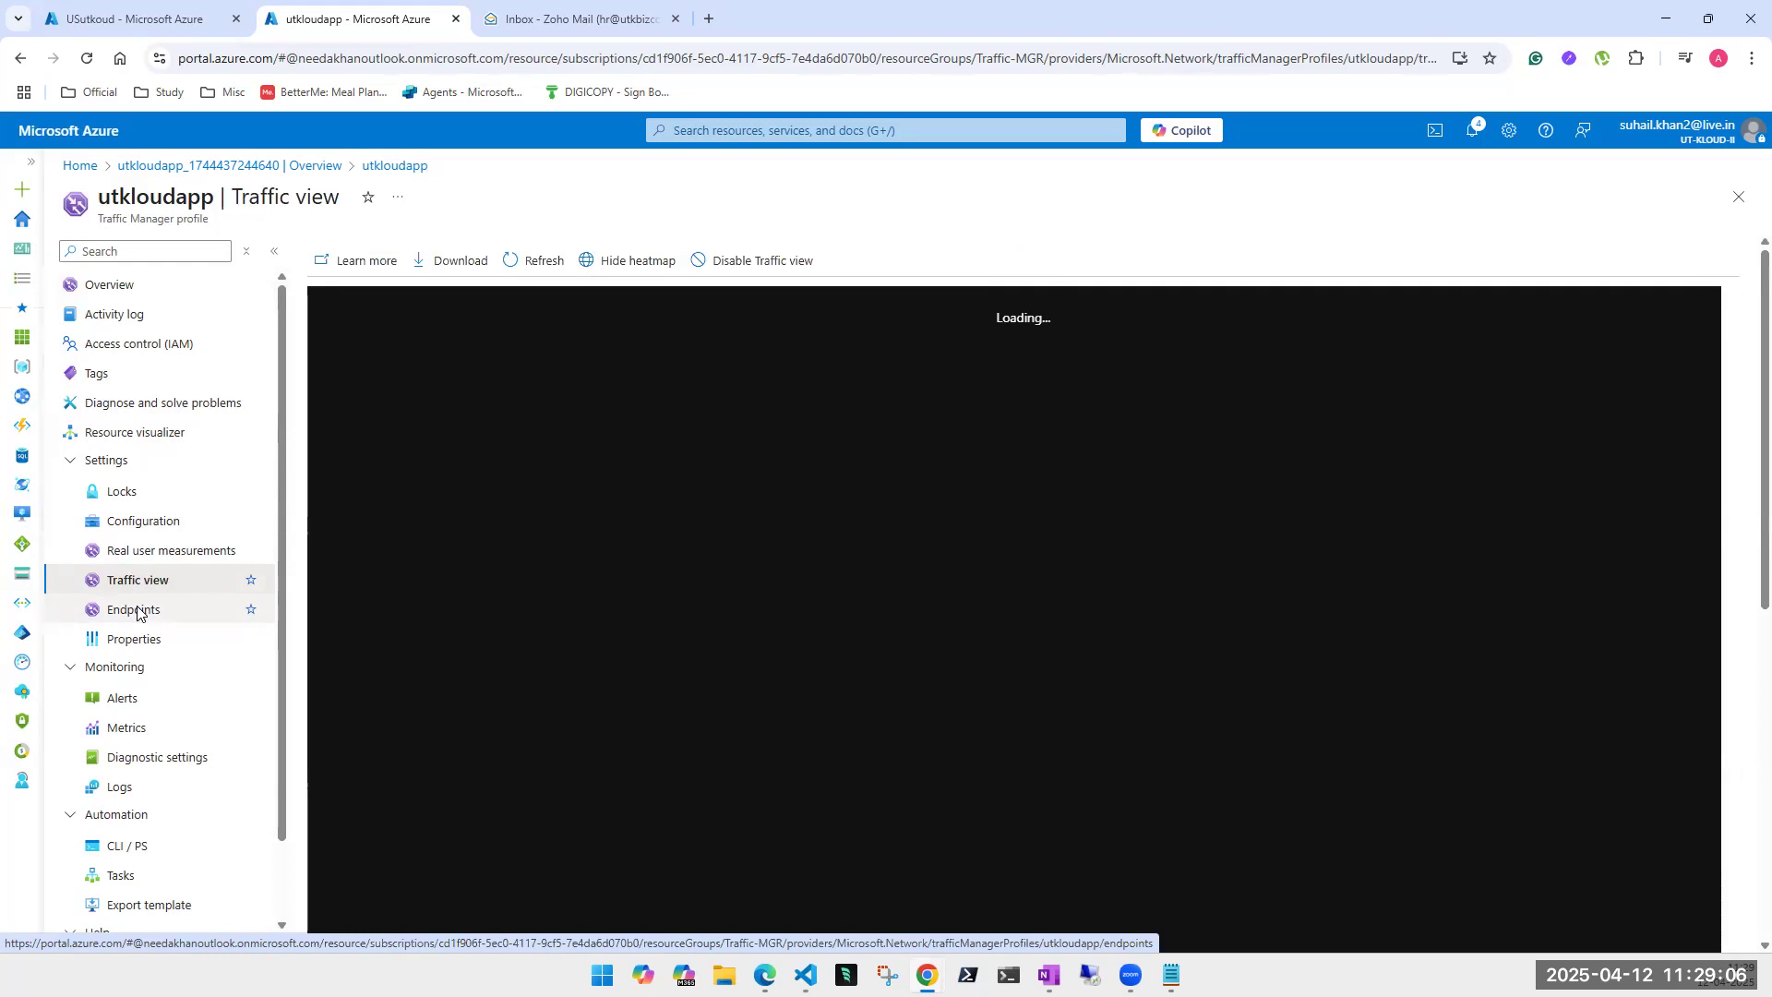
click(135, 551)
click(137, 526)
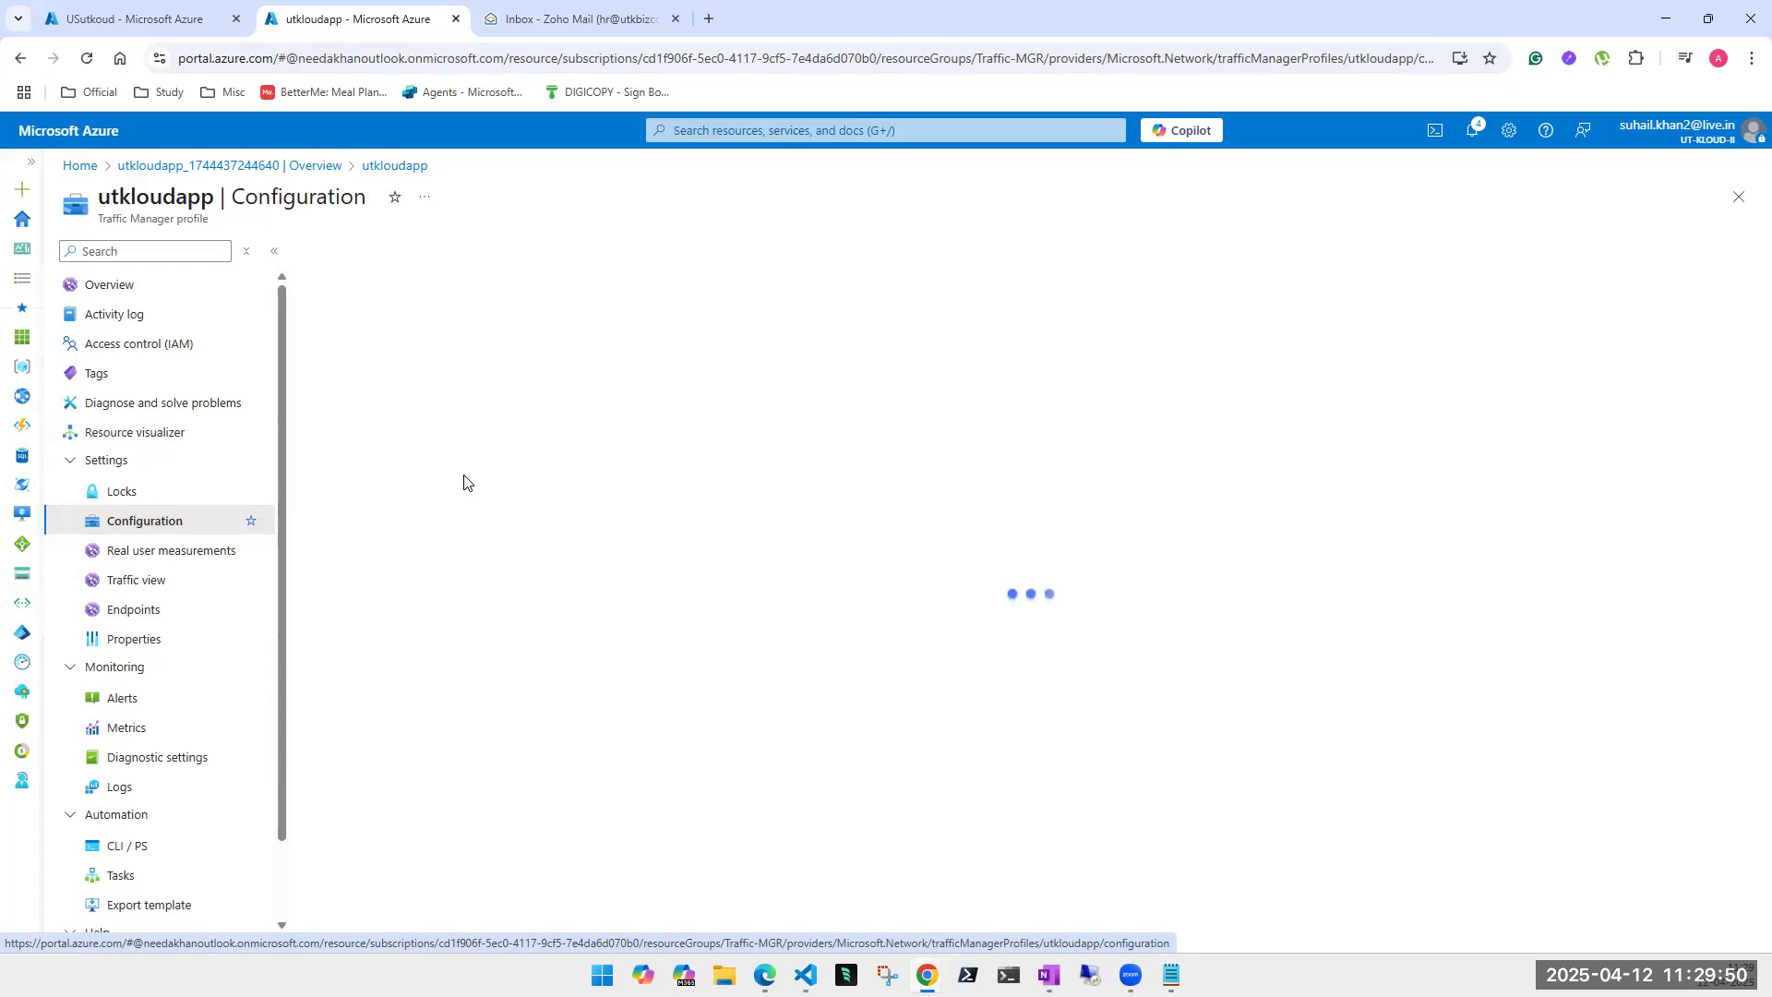
- Reload utkloudapp's Configuration page so its settings finish loading
click(167, 554)
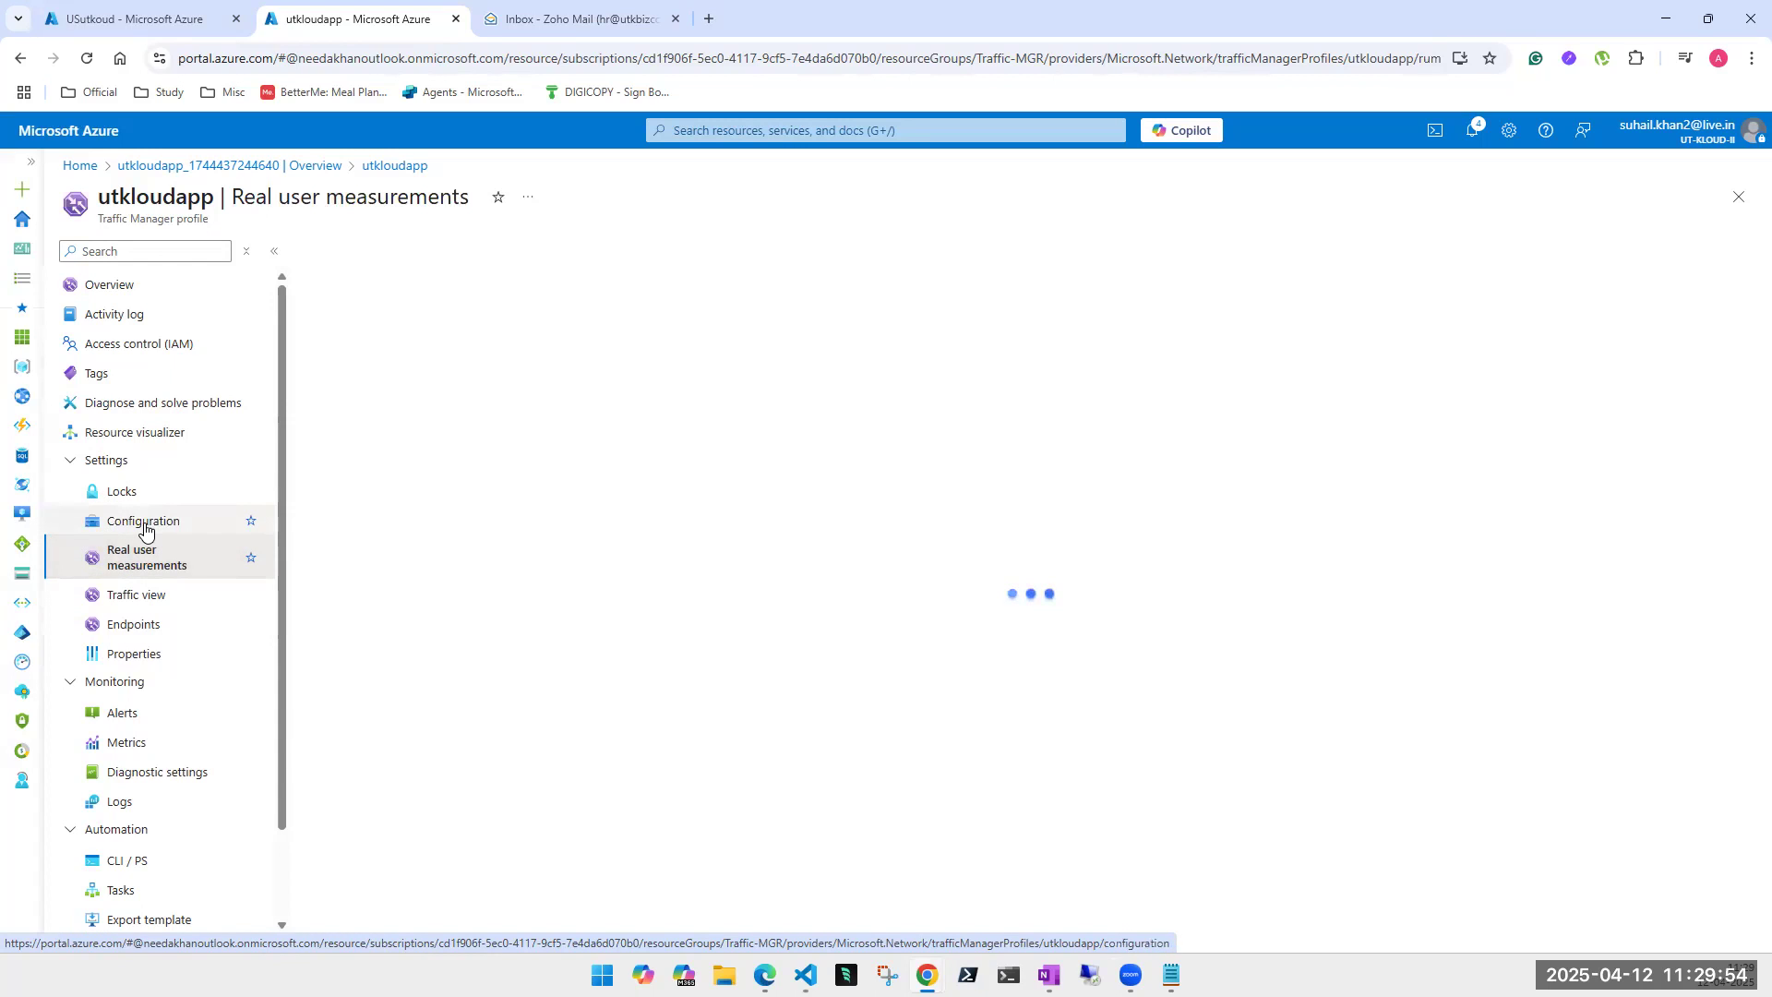
click(145, 528)
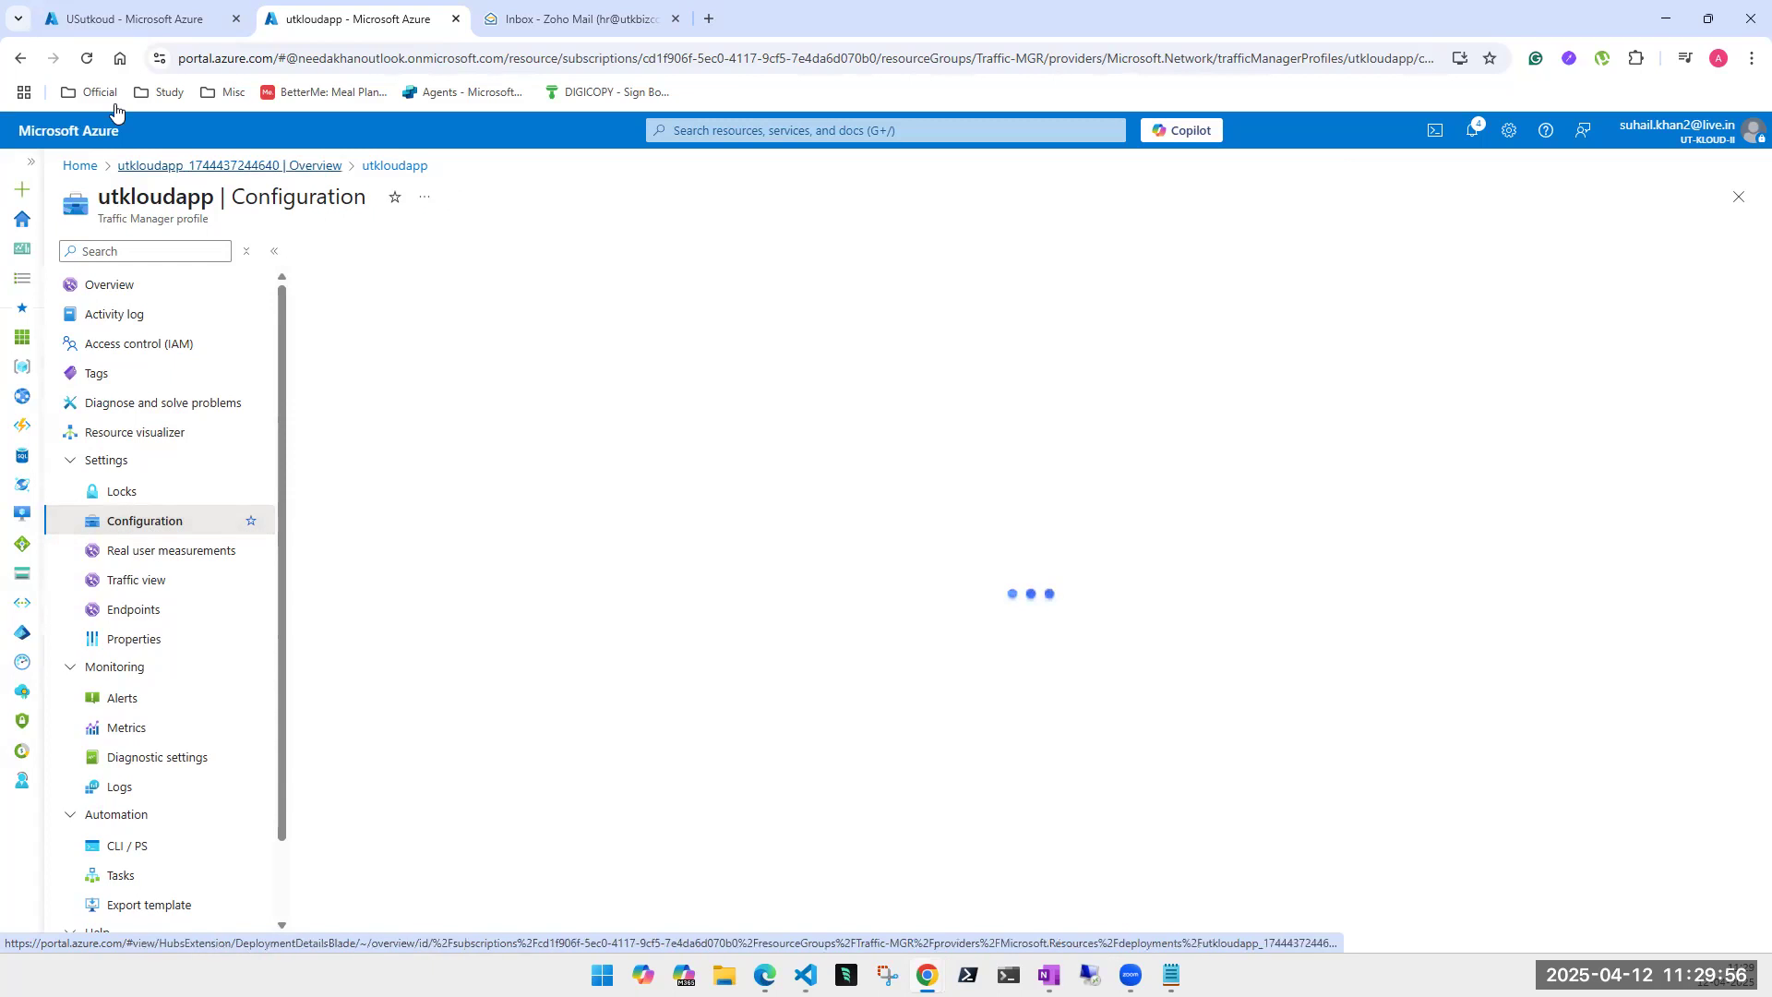
click(87, 58)
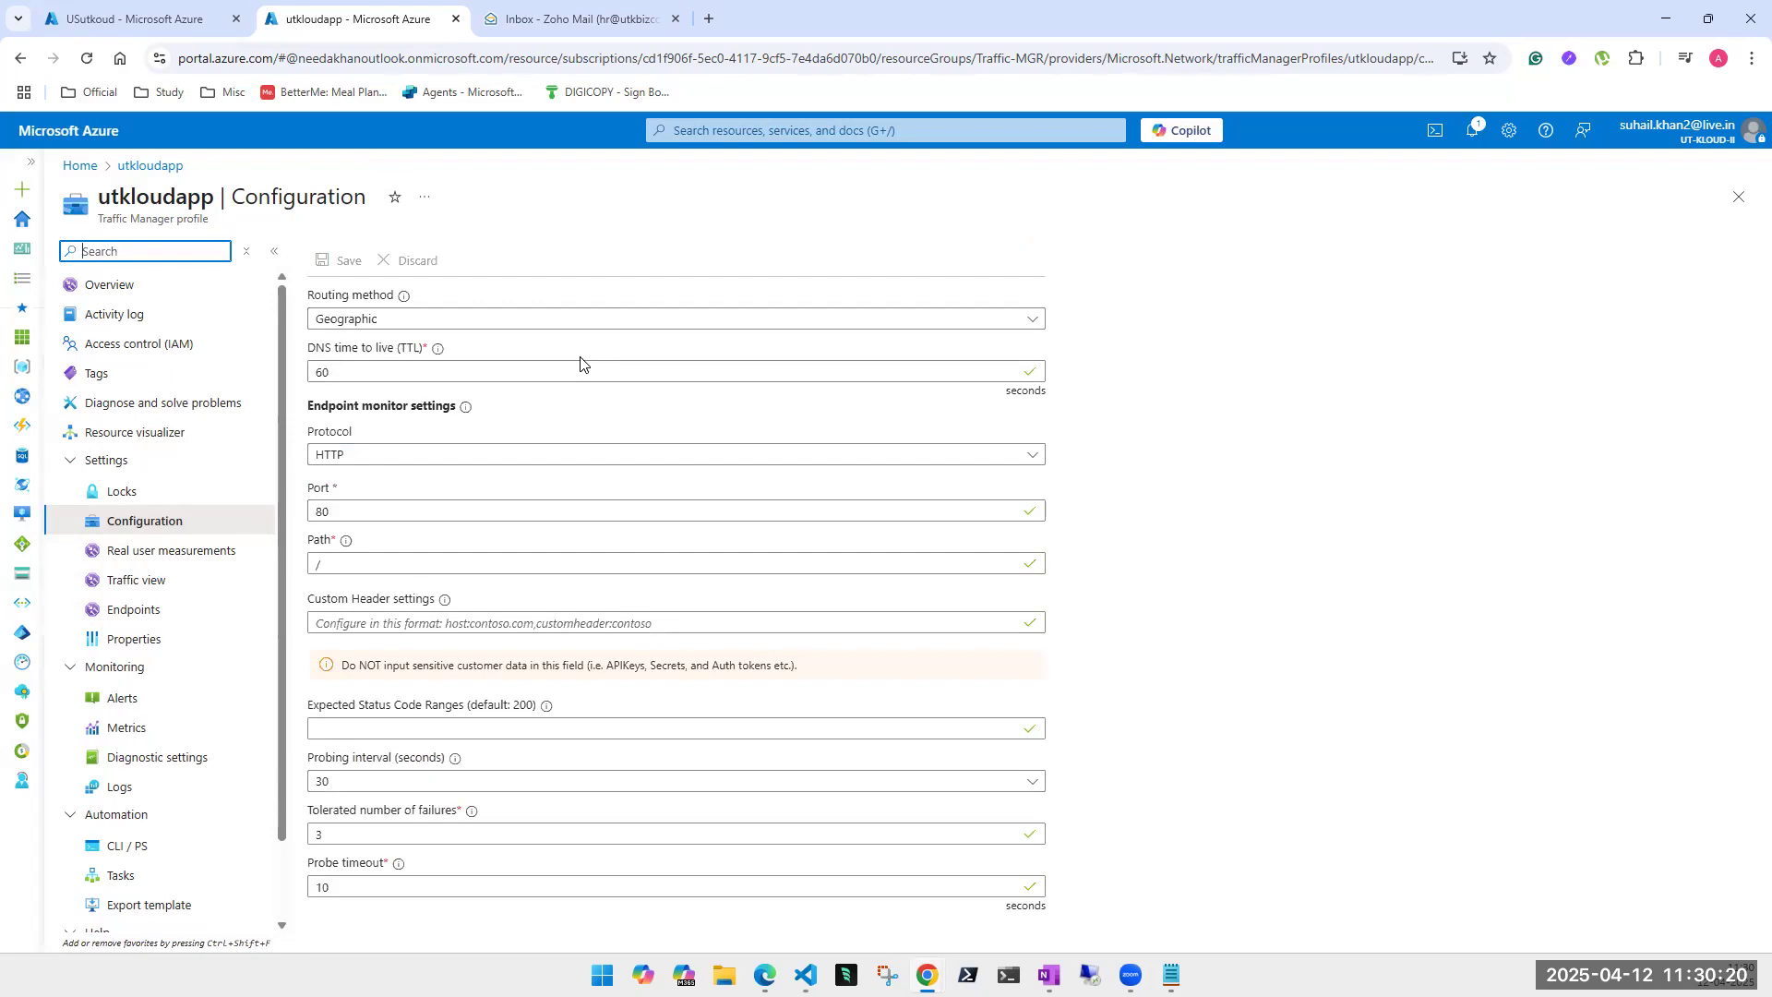
- Keep Geographic routing and port 80, then view the empty Endpoints list
click(455, 323)
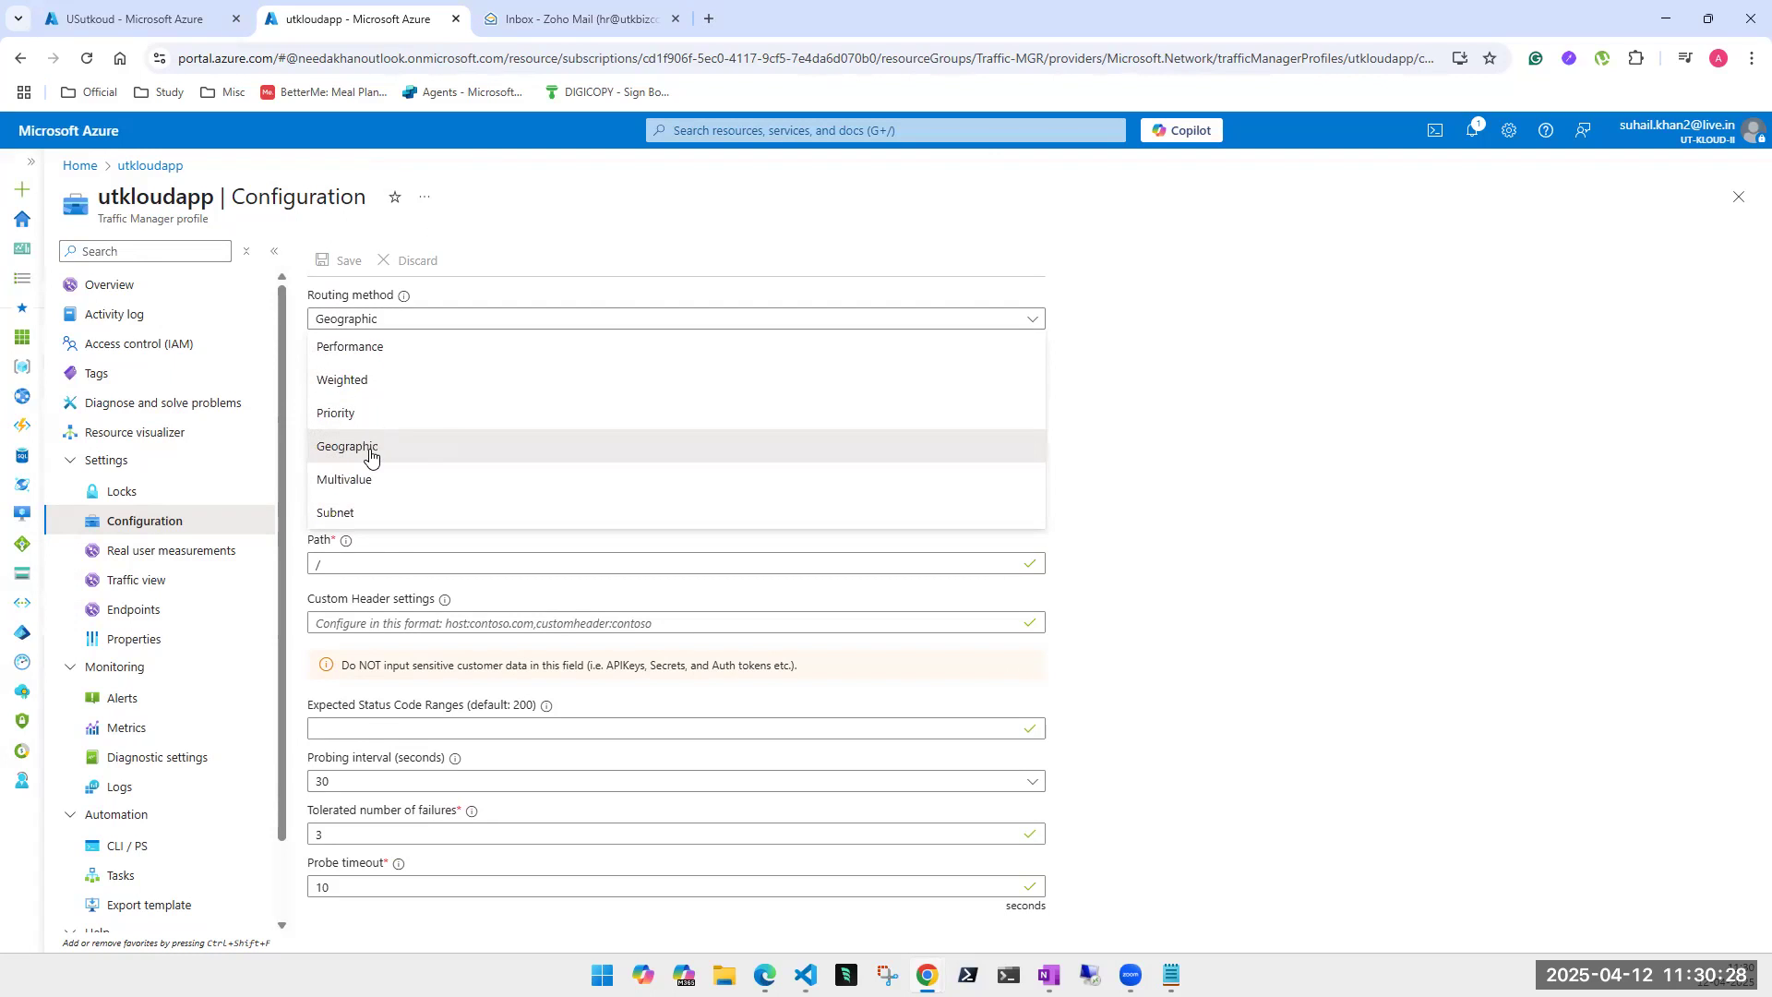
click(1394, 524)
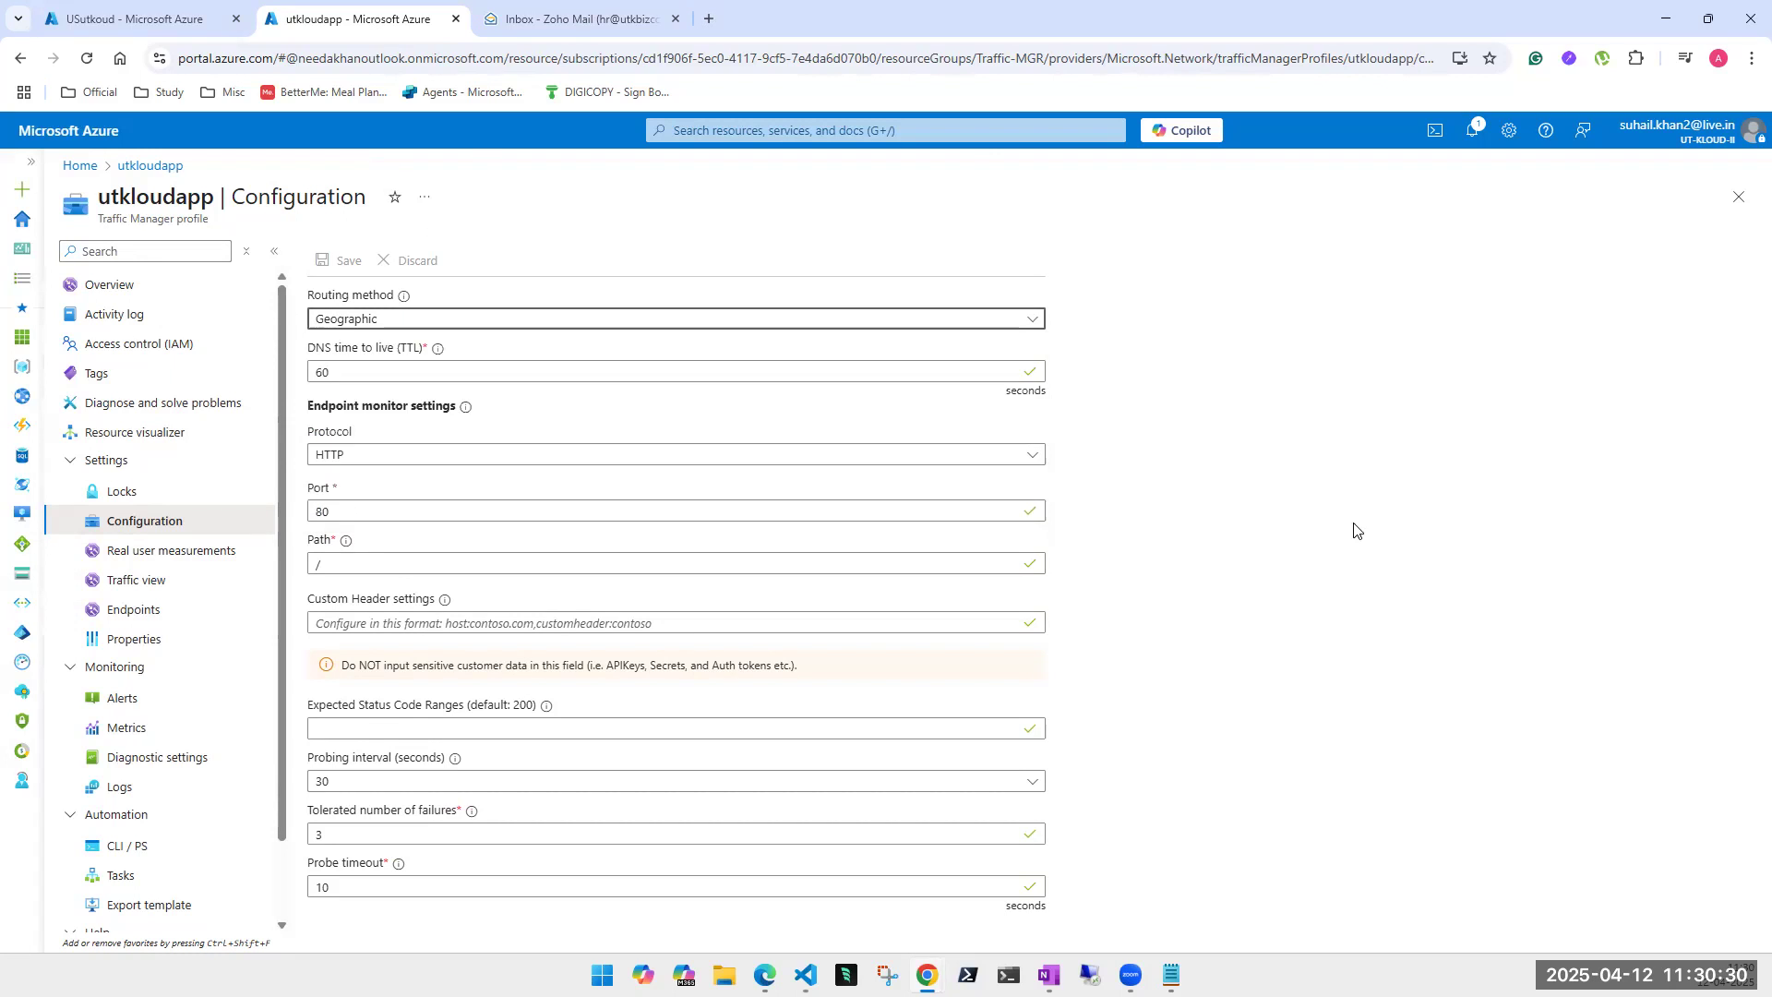
click(339, 509)
double_click(339, 509)
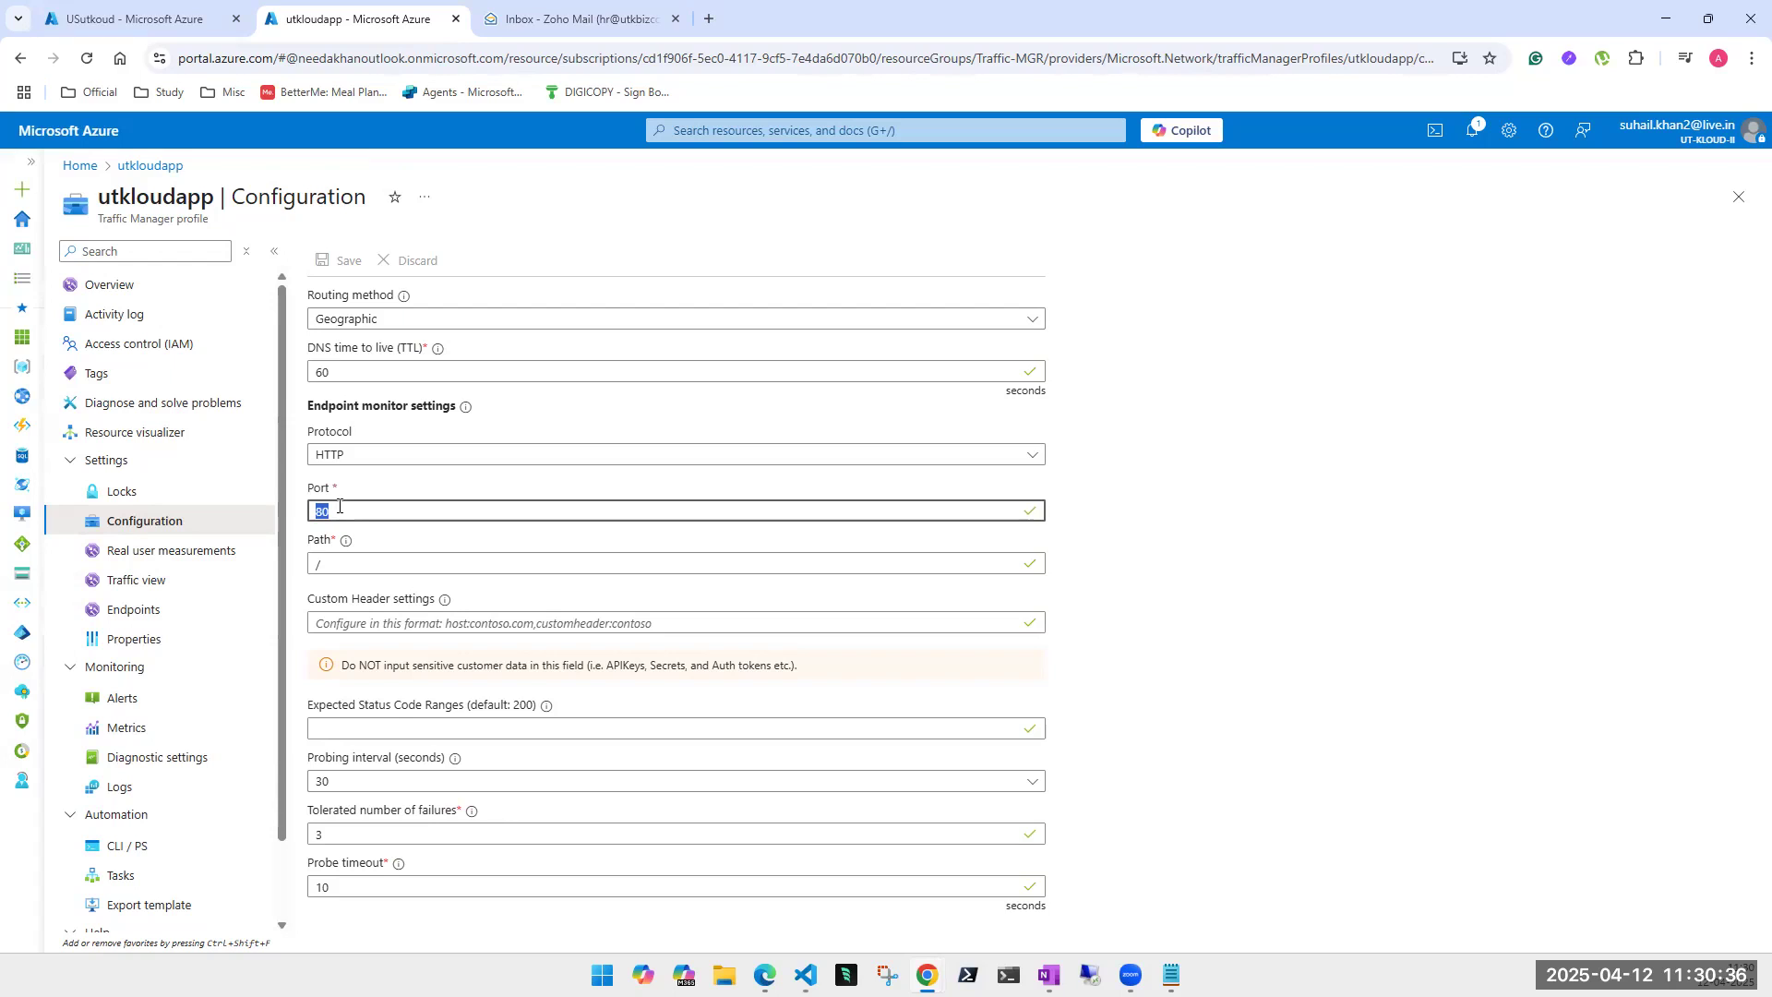
click(153, 616)
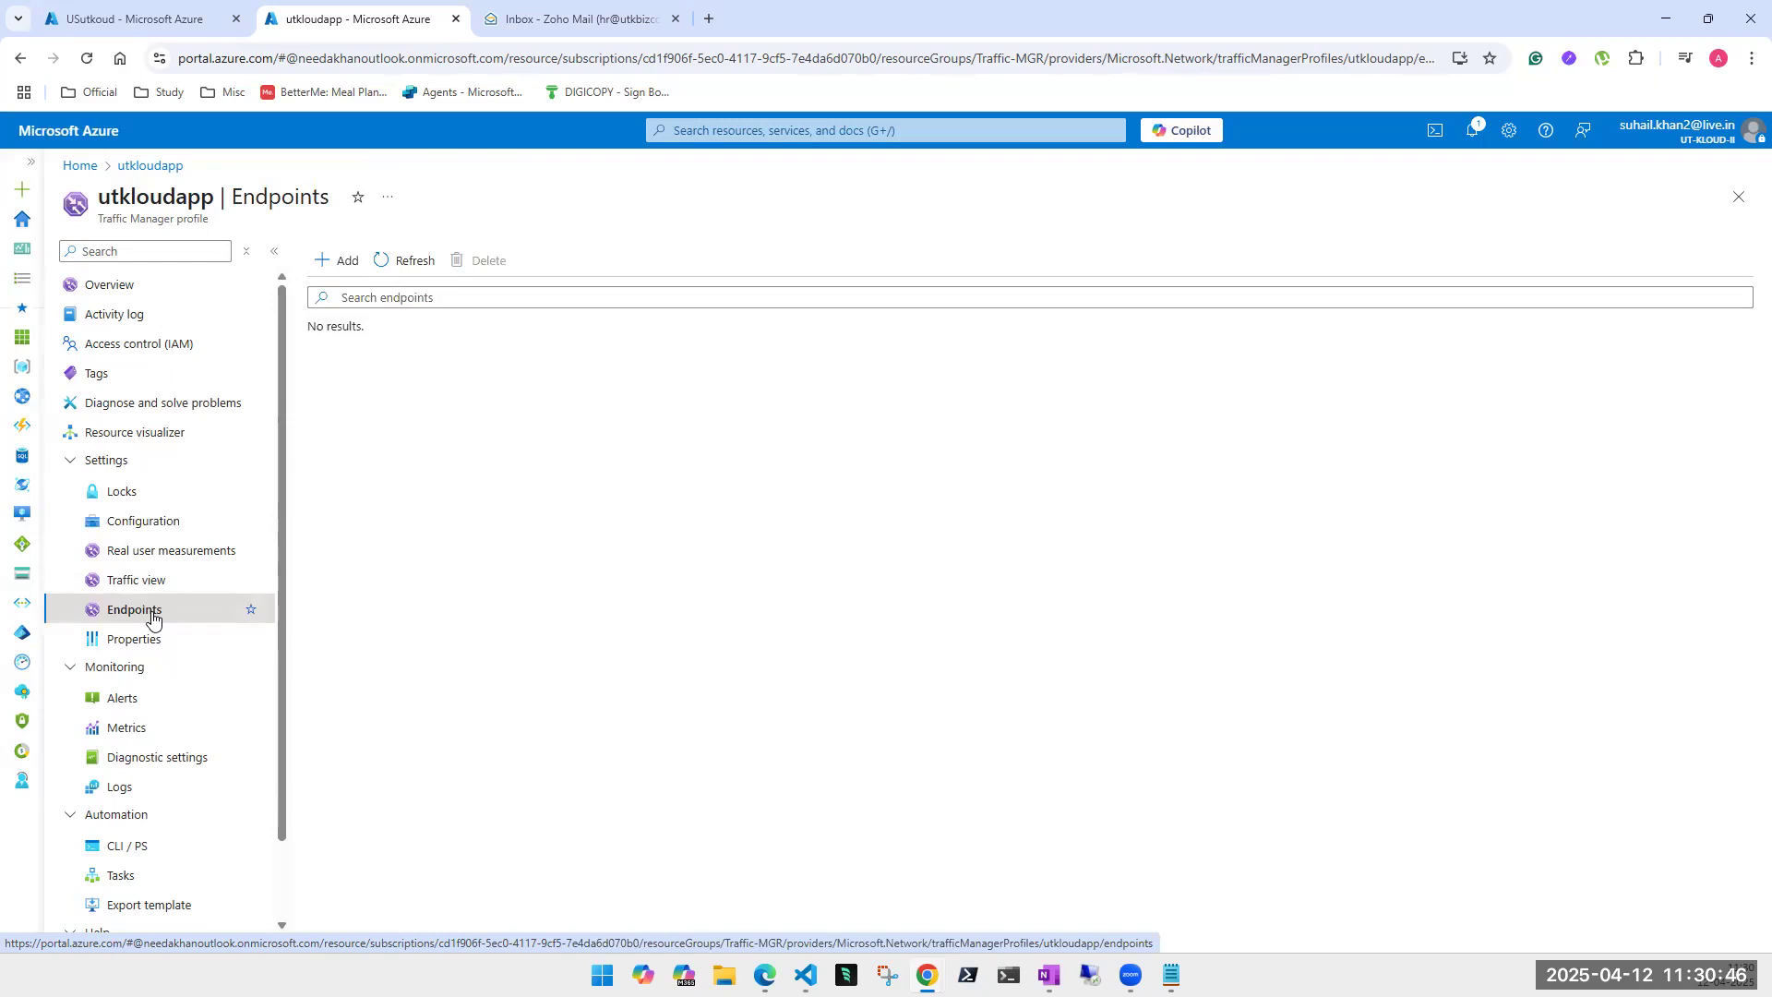
- Begin a new endpoint and list the Azure, External and Nested type options
click(350, 267)
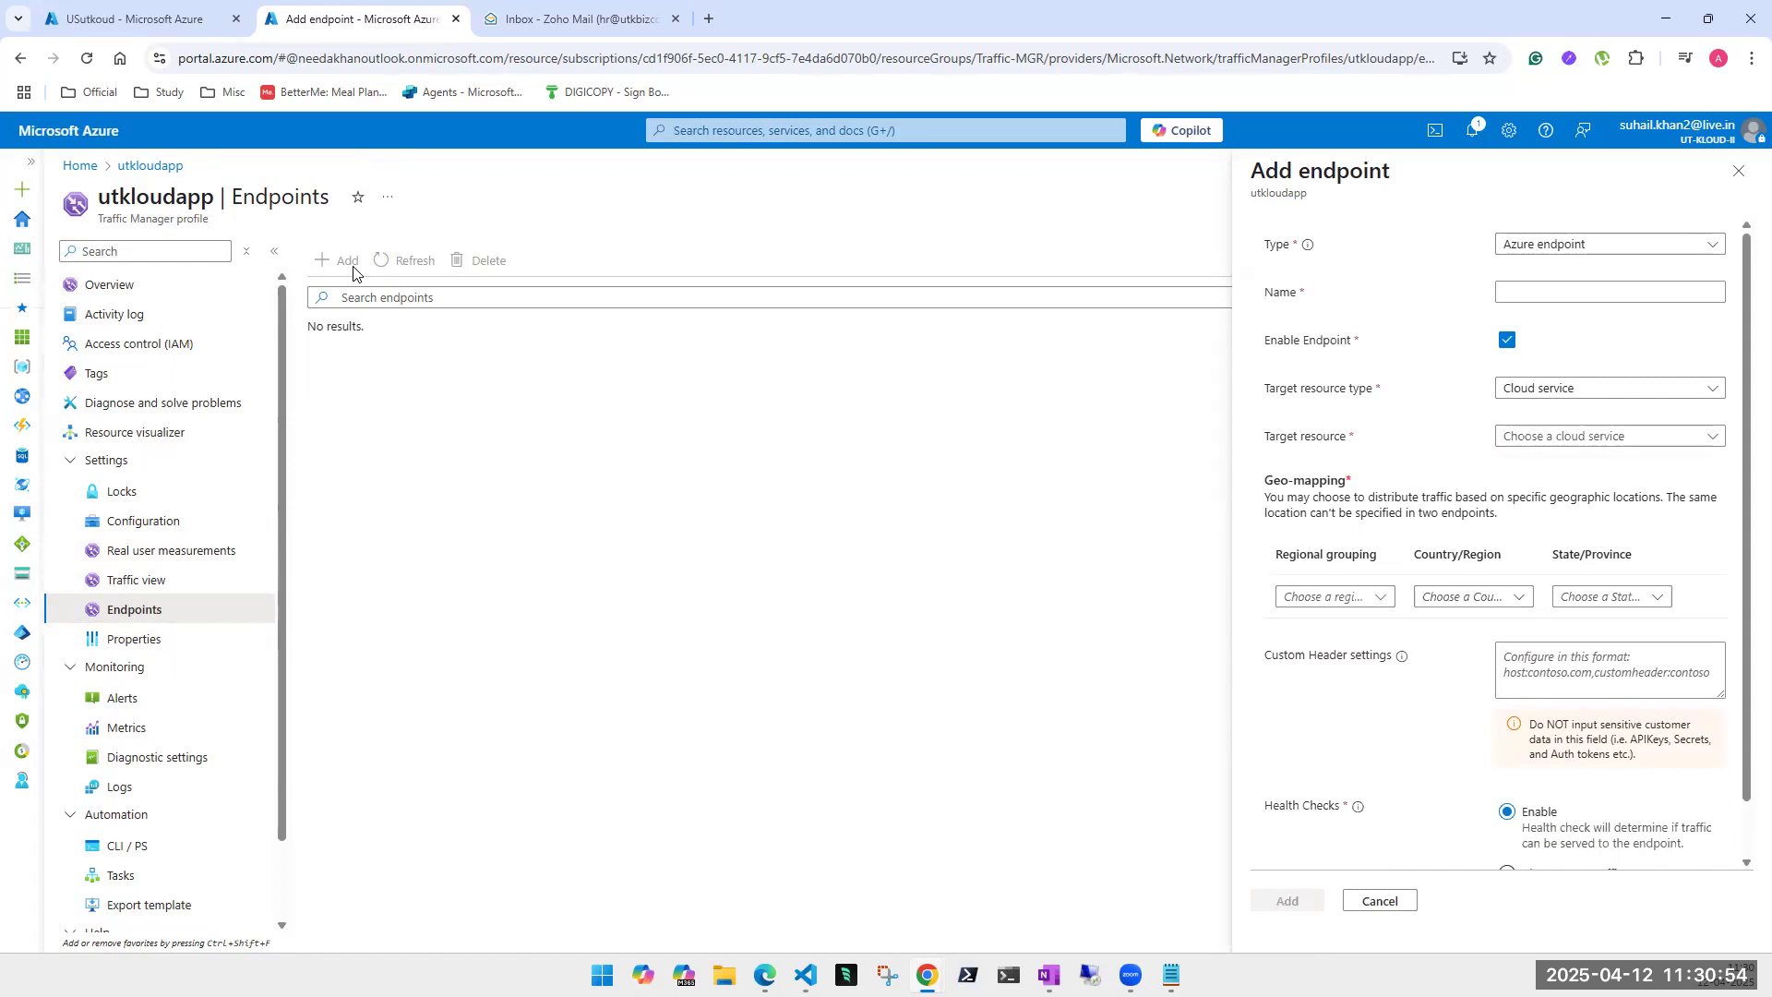
click(1582, 248)
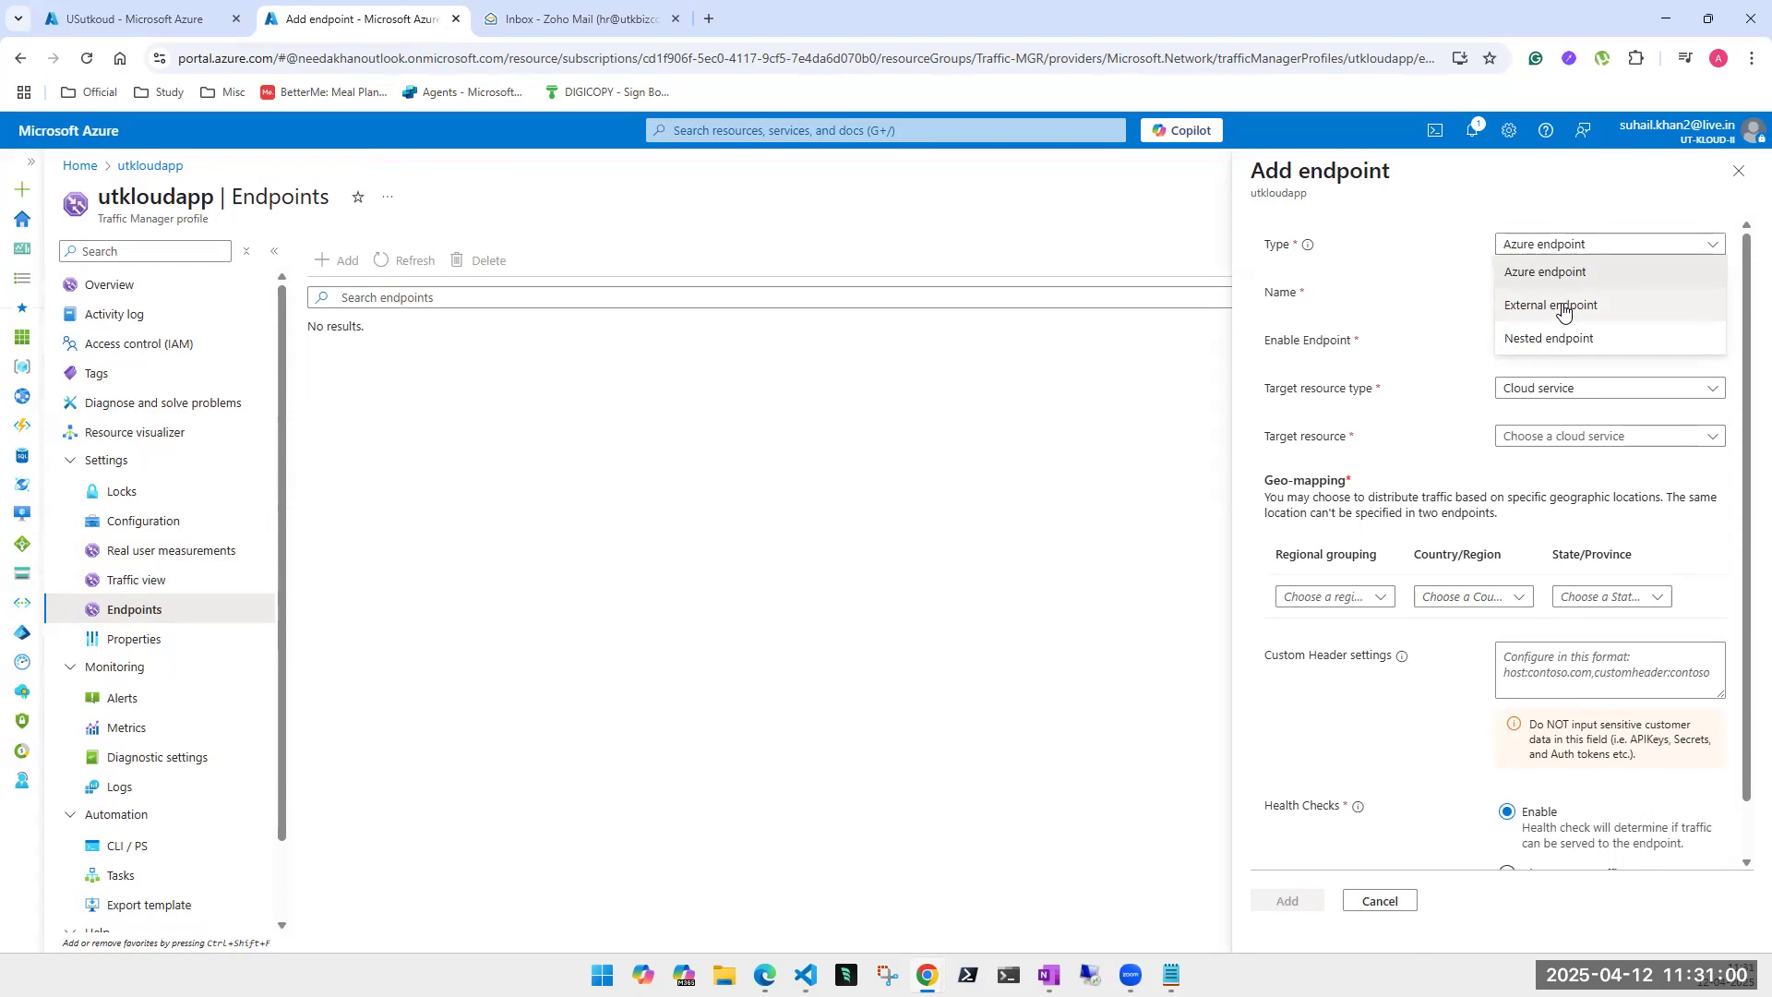
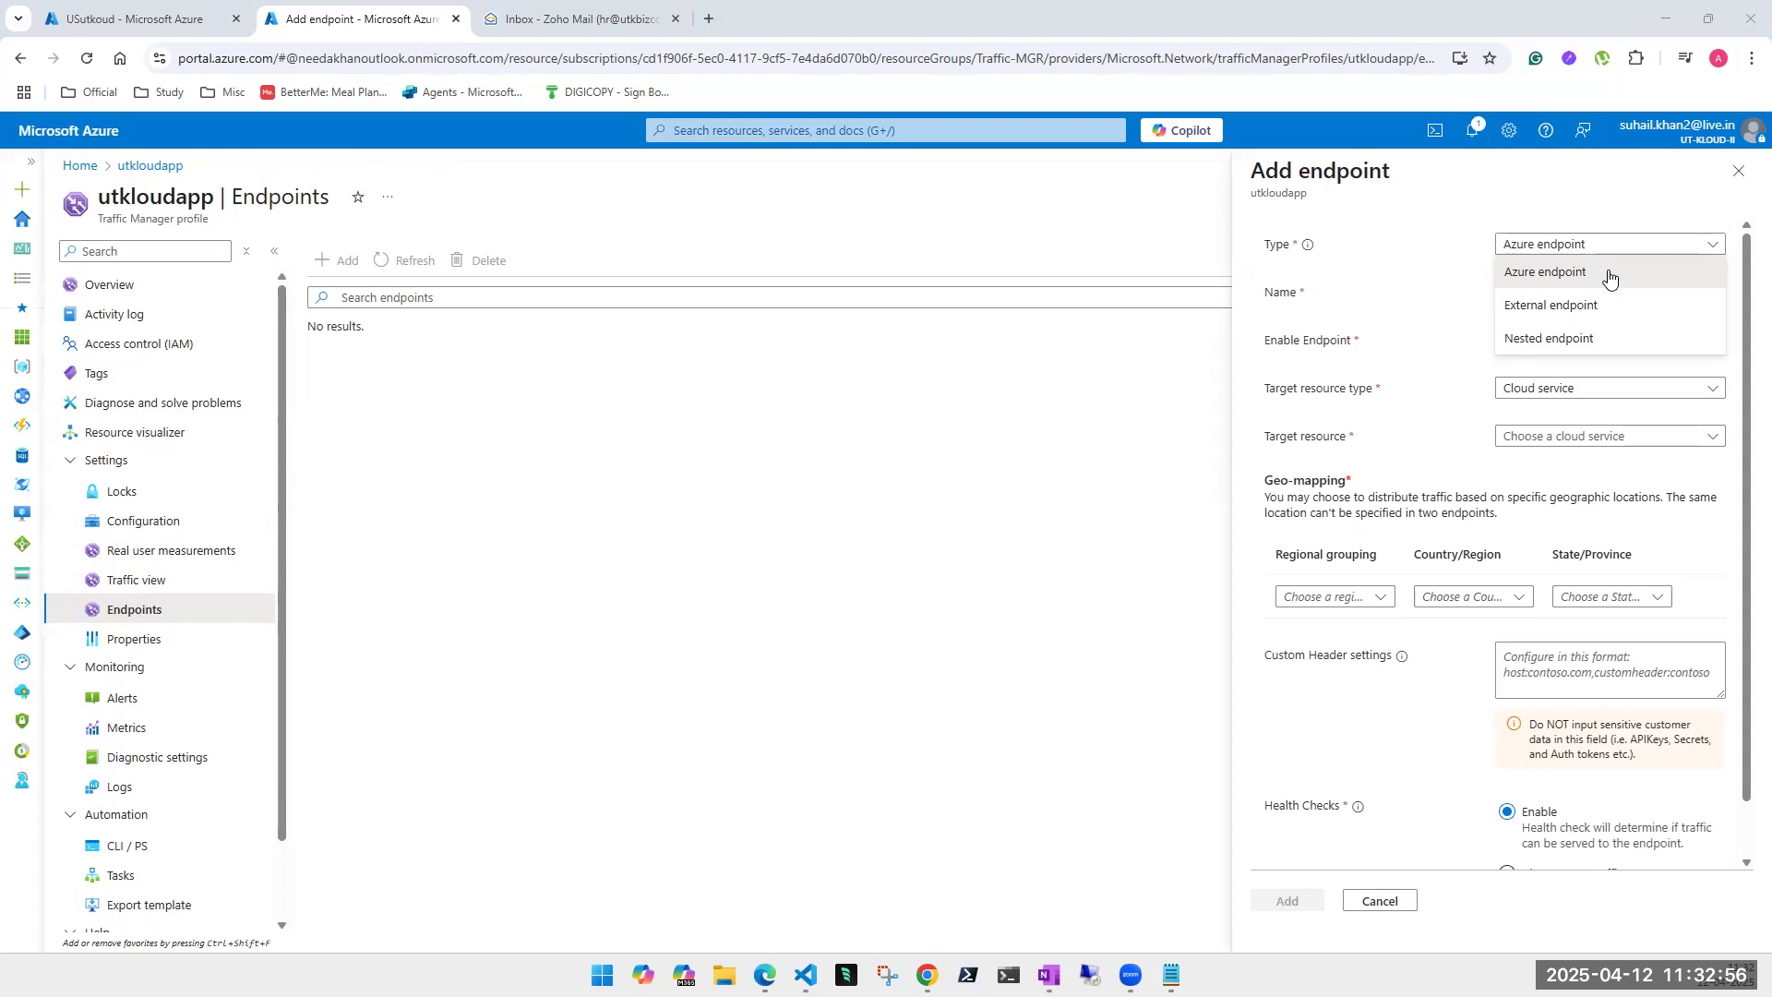
- Switch the new endpoint's type from External endpoint to Nested endpoint
click(1560, 306)
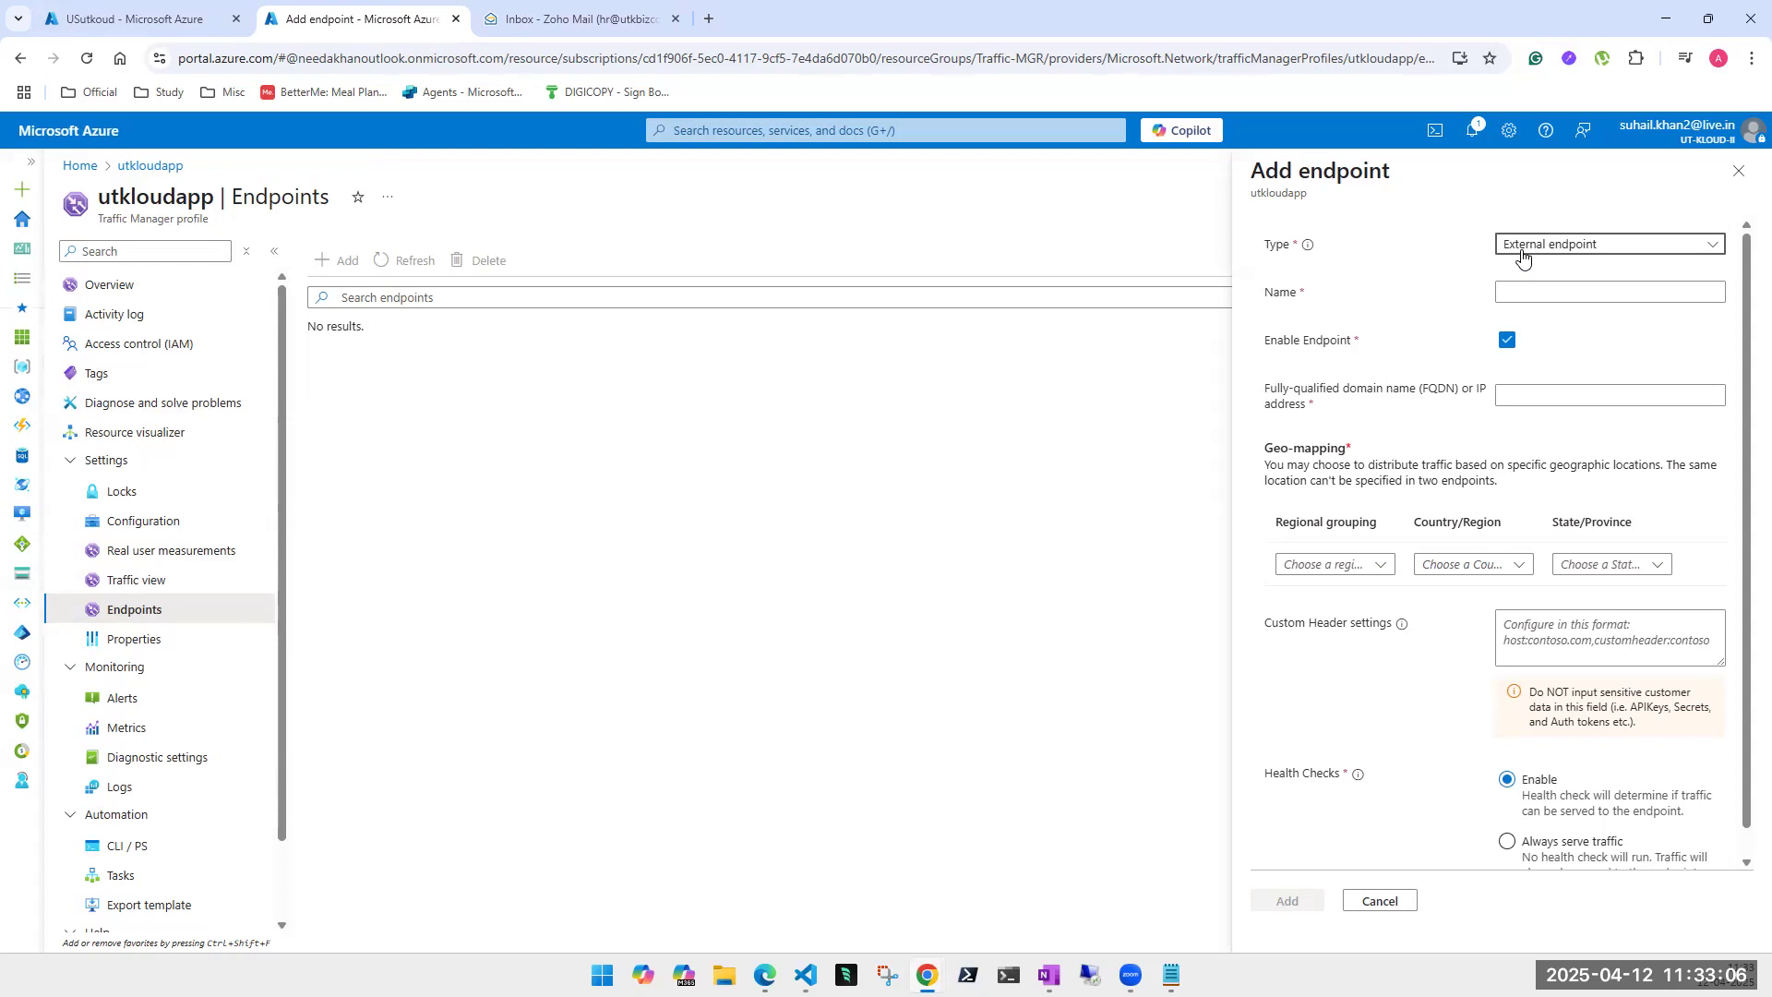
click(1576, 247)
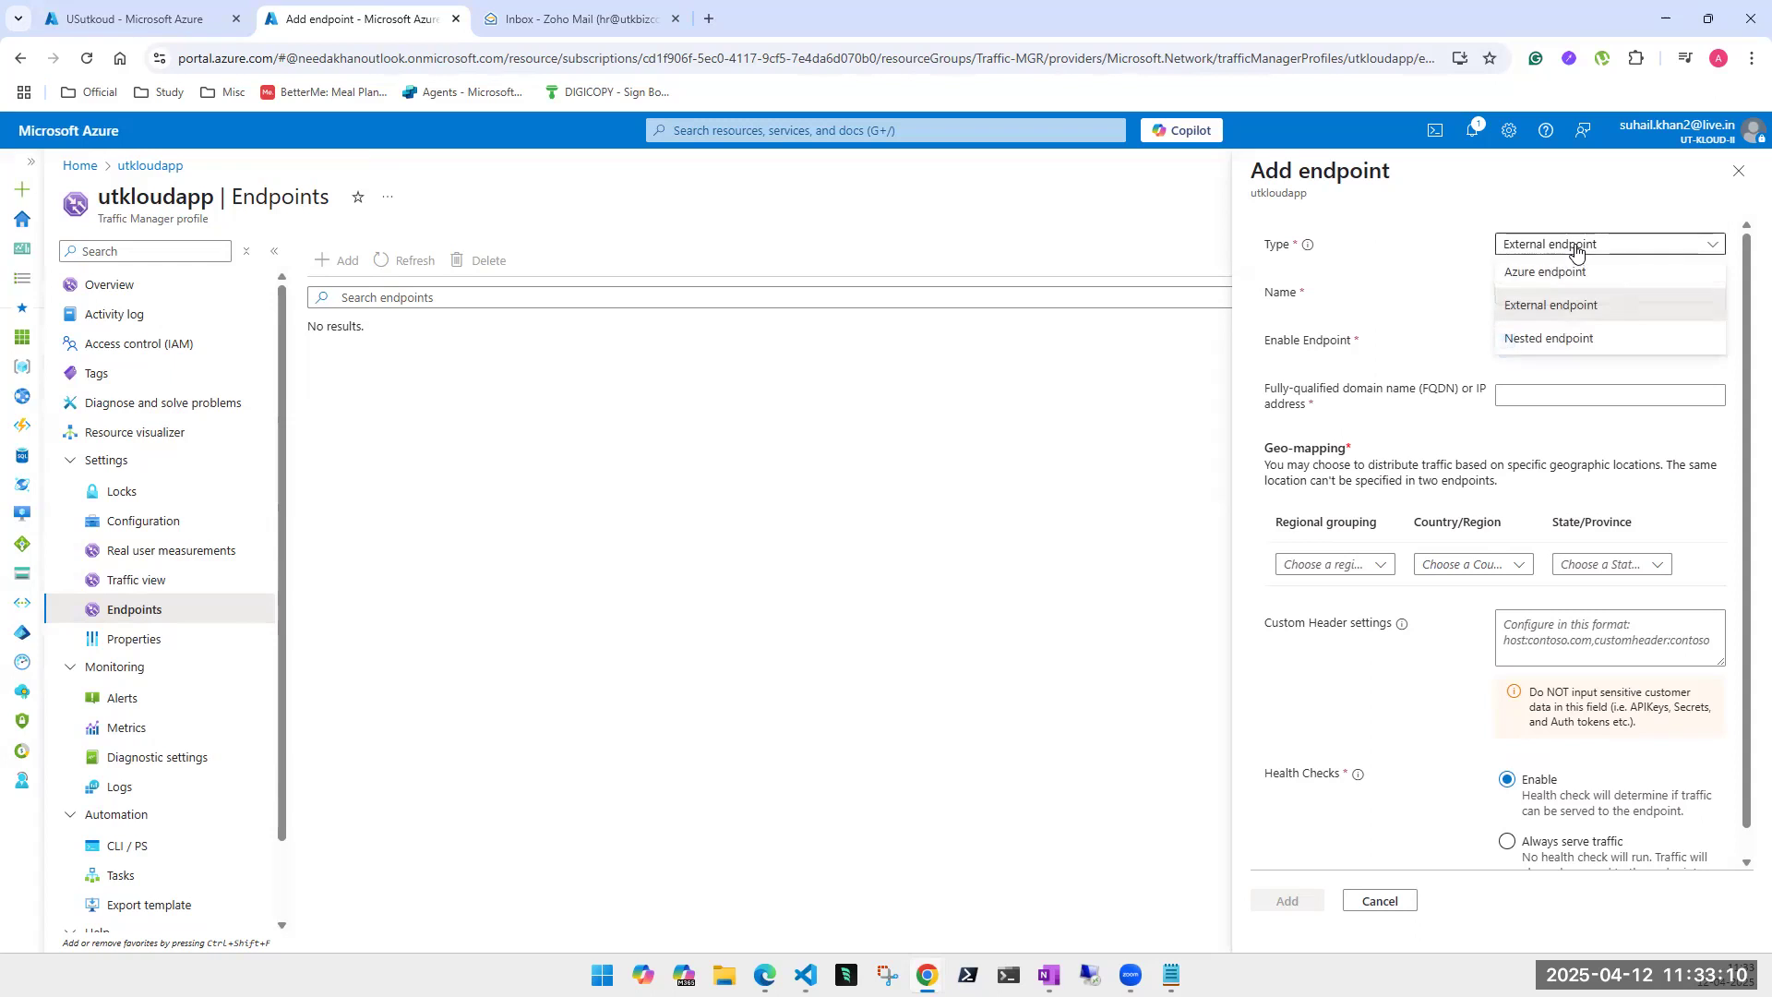
click(1547, 338)
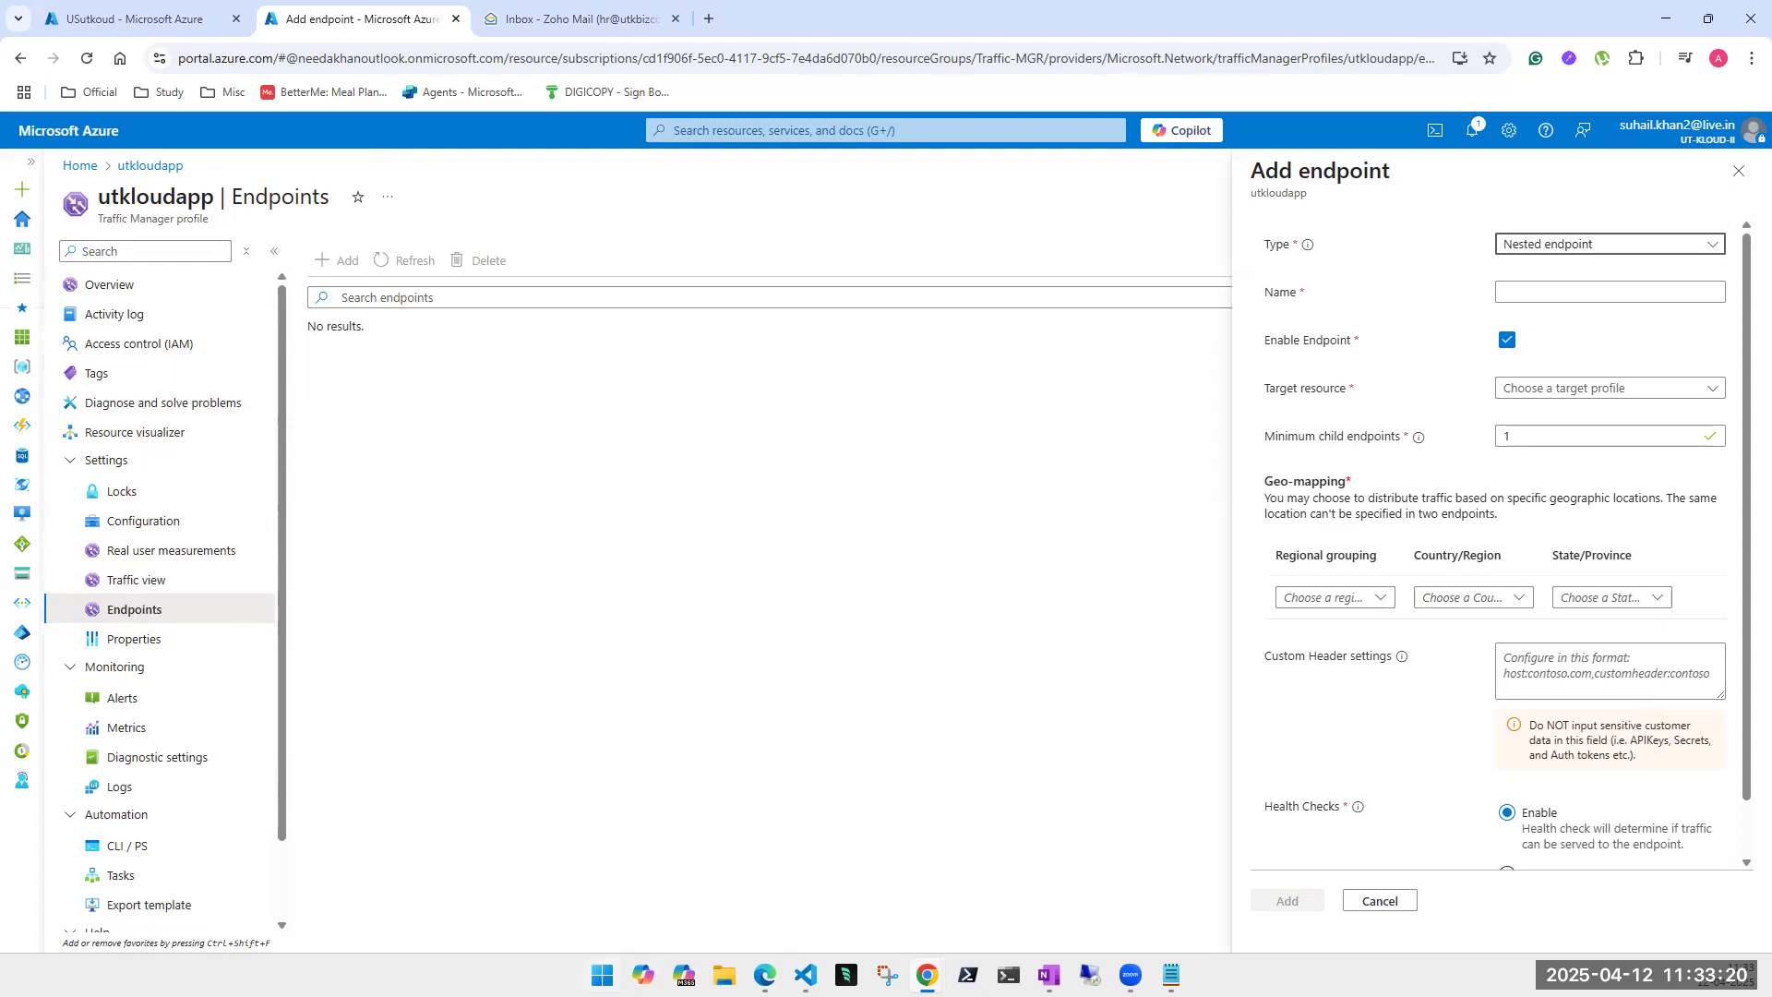
- Open the recent Training Visio diagram through a 'vi' Start search, then return to the Azure endpoint form
key(super)
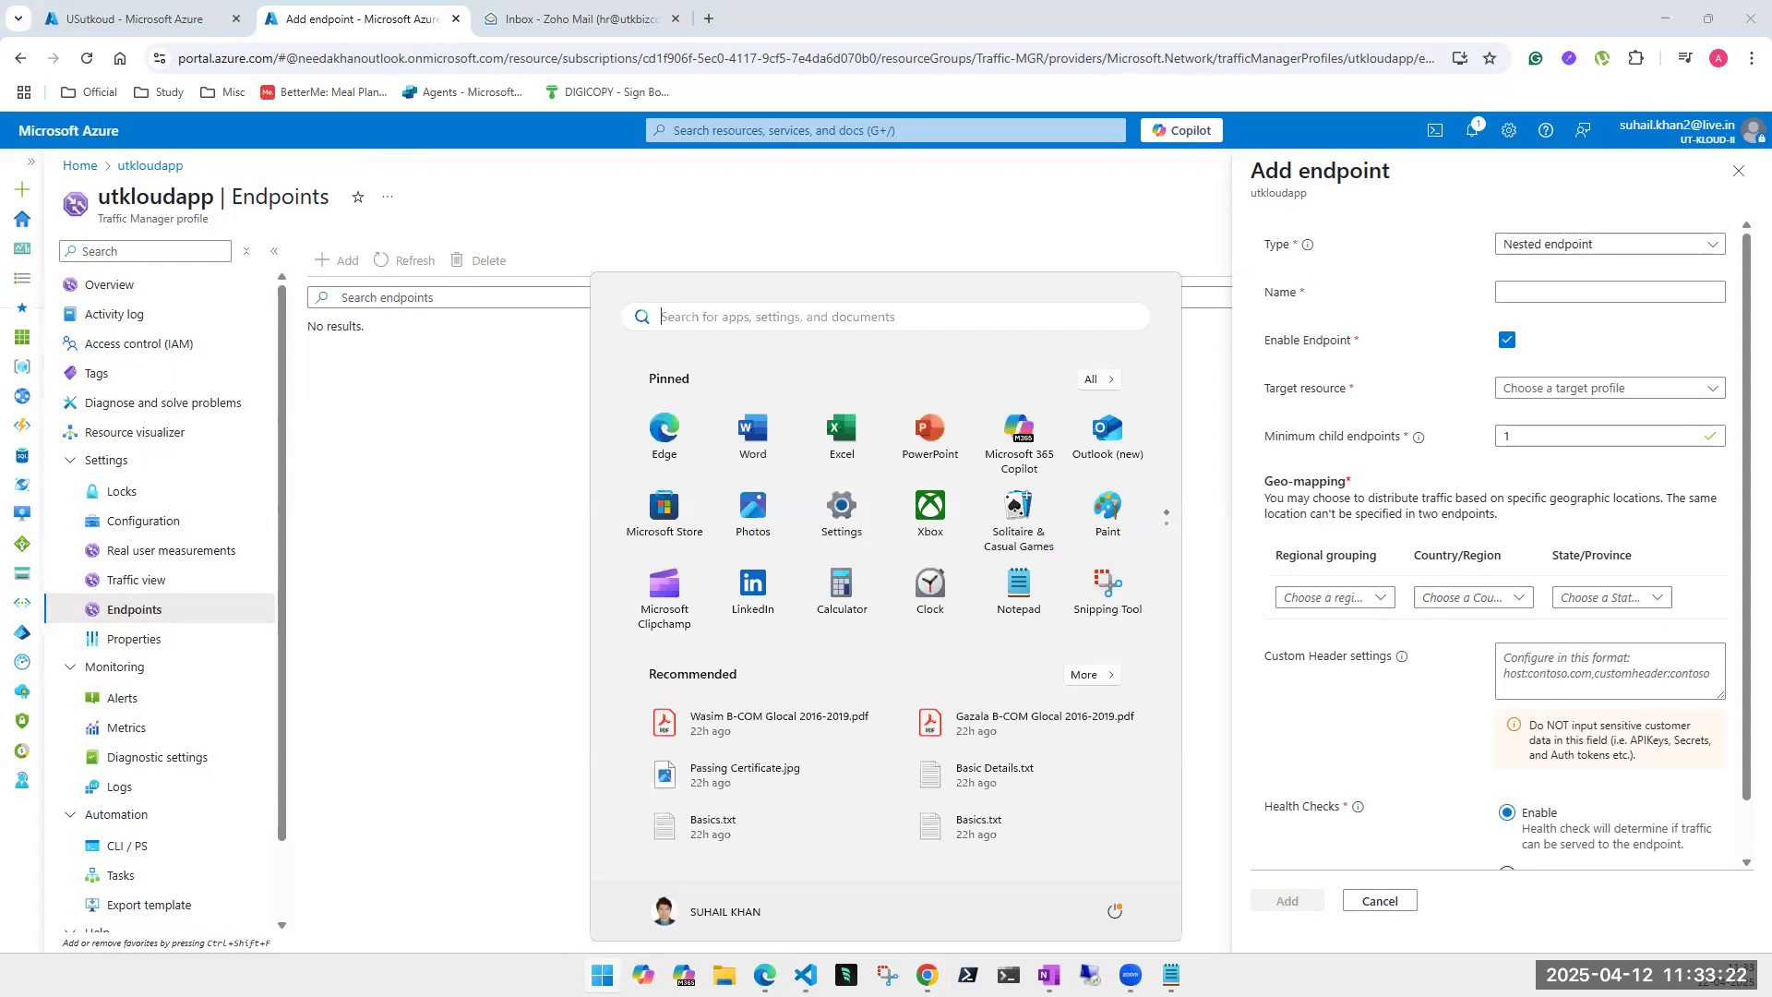
text(visio)
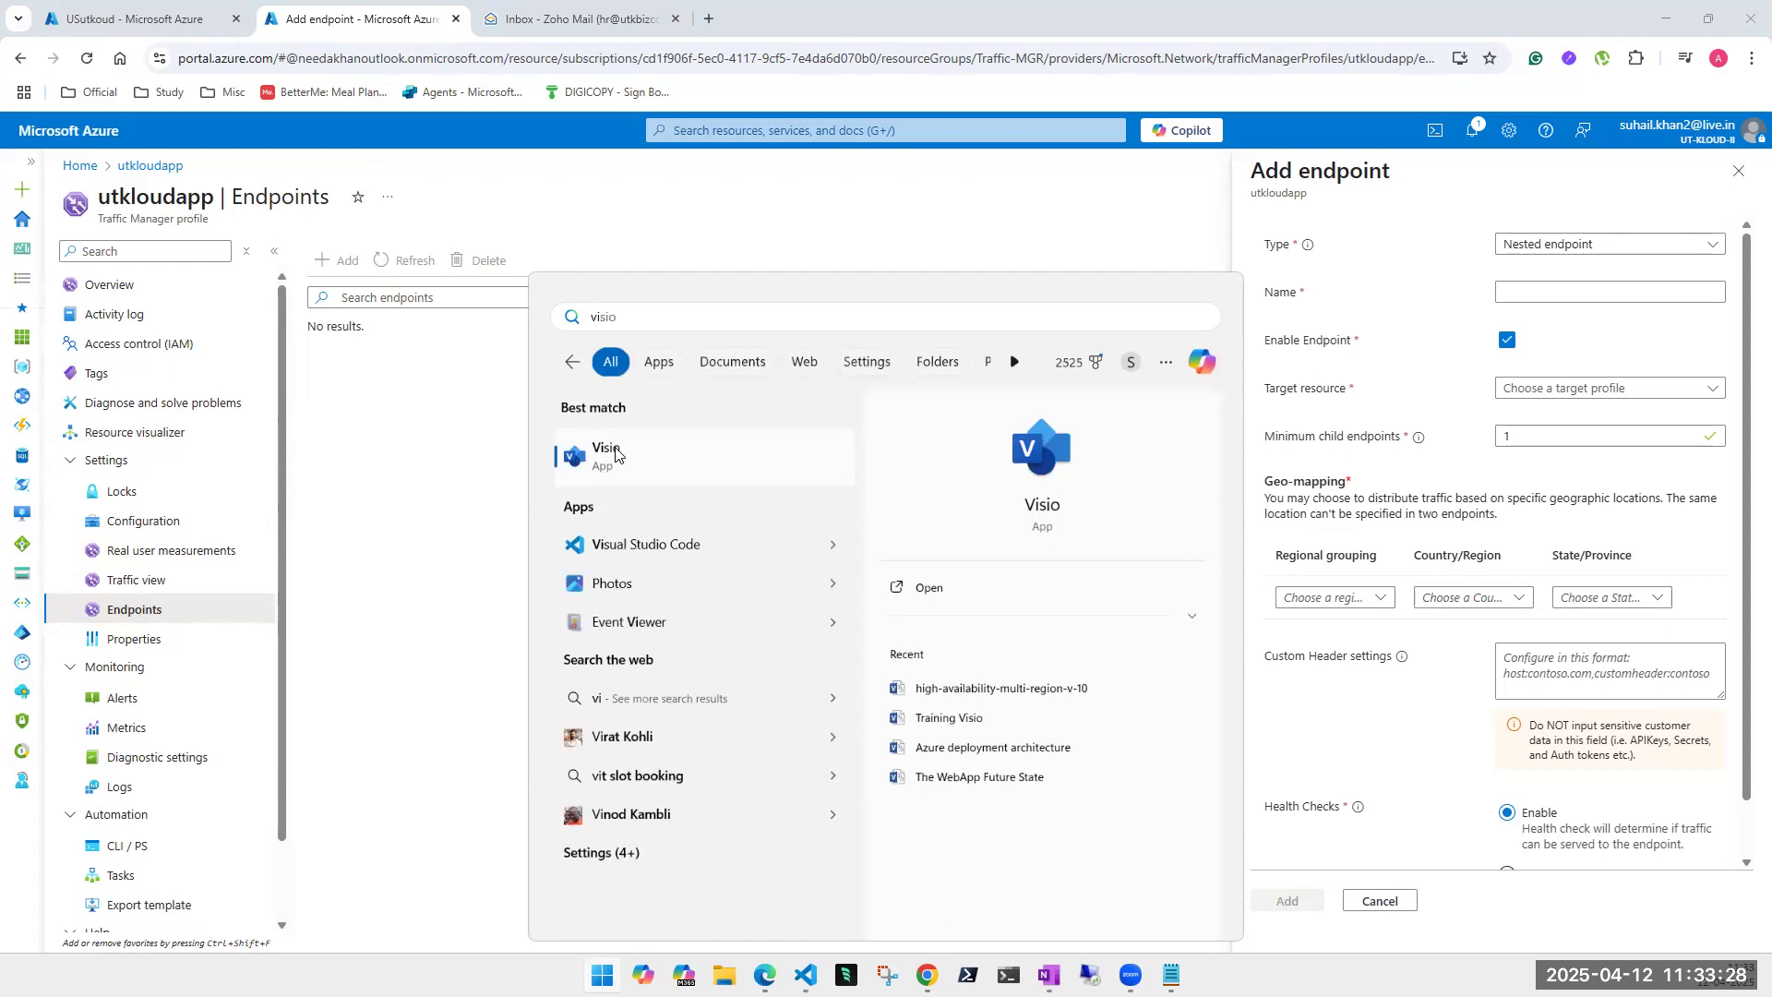
click(972, 719)
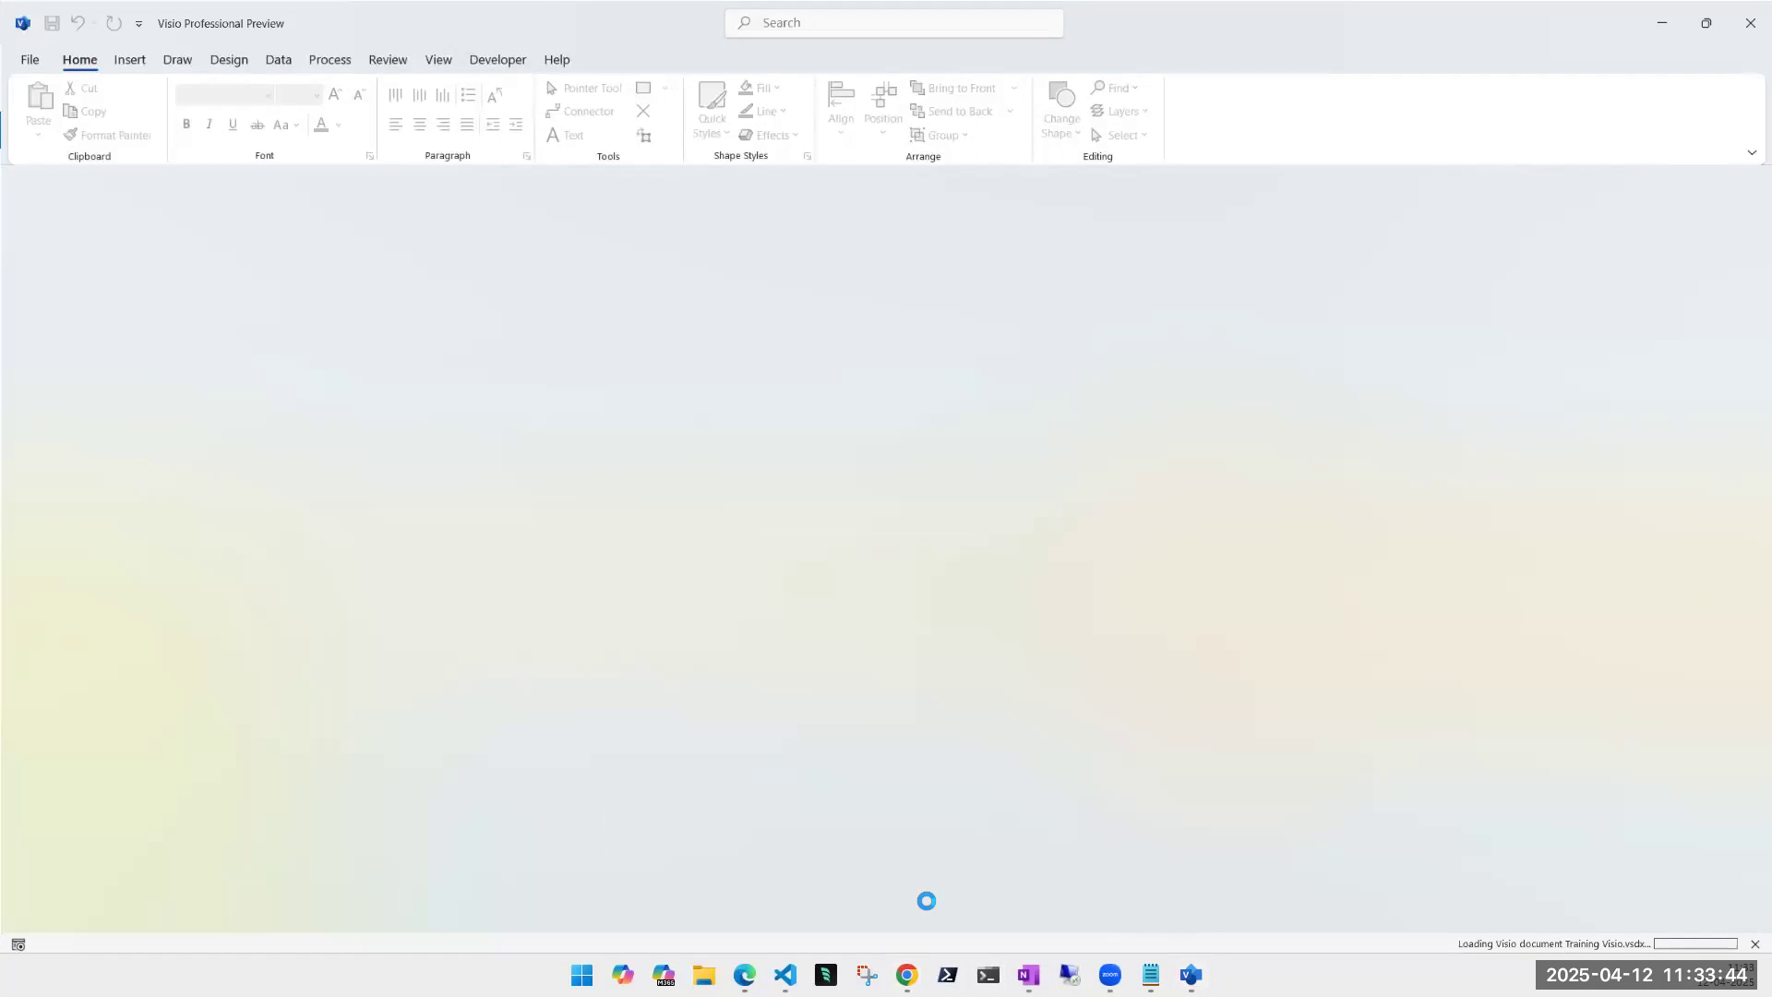
mouse_move(907, 975)
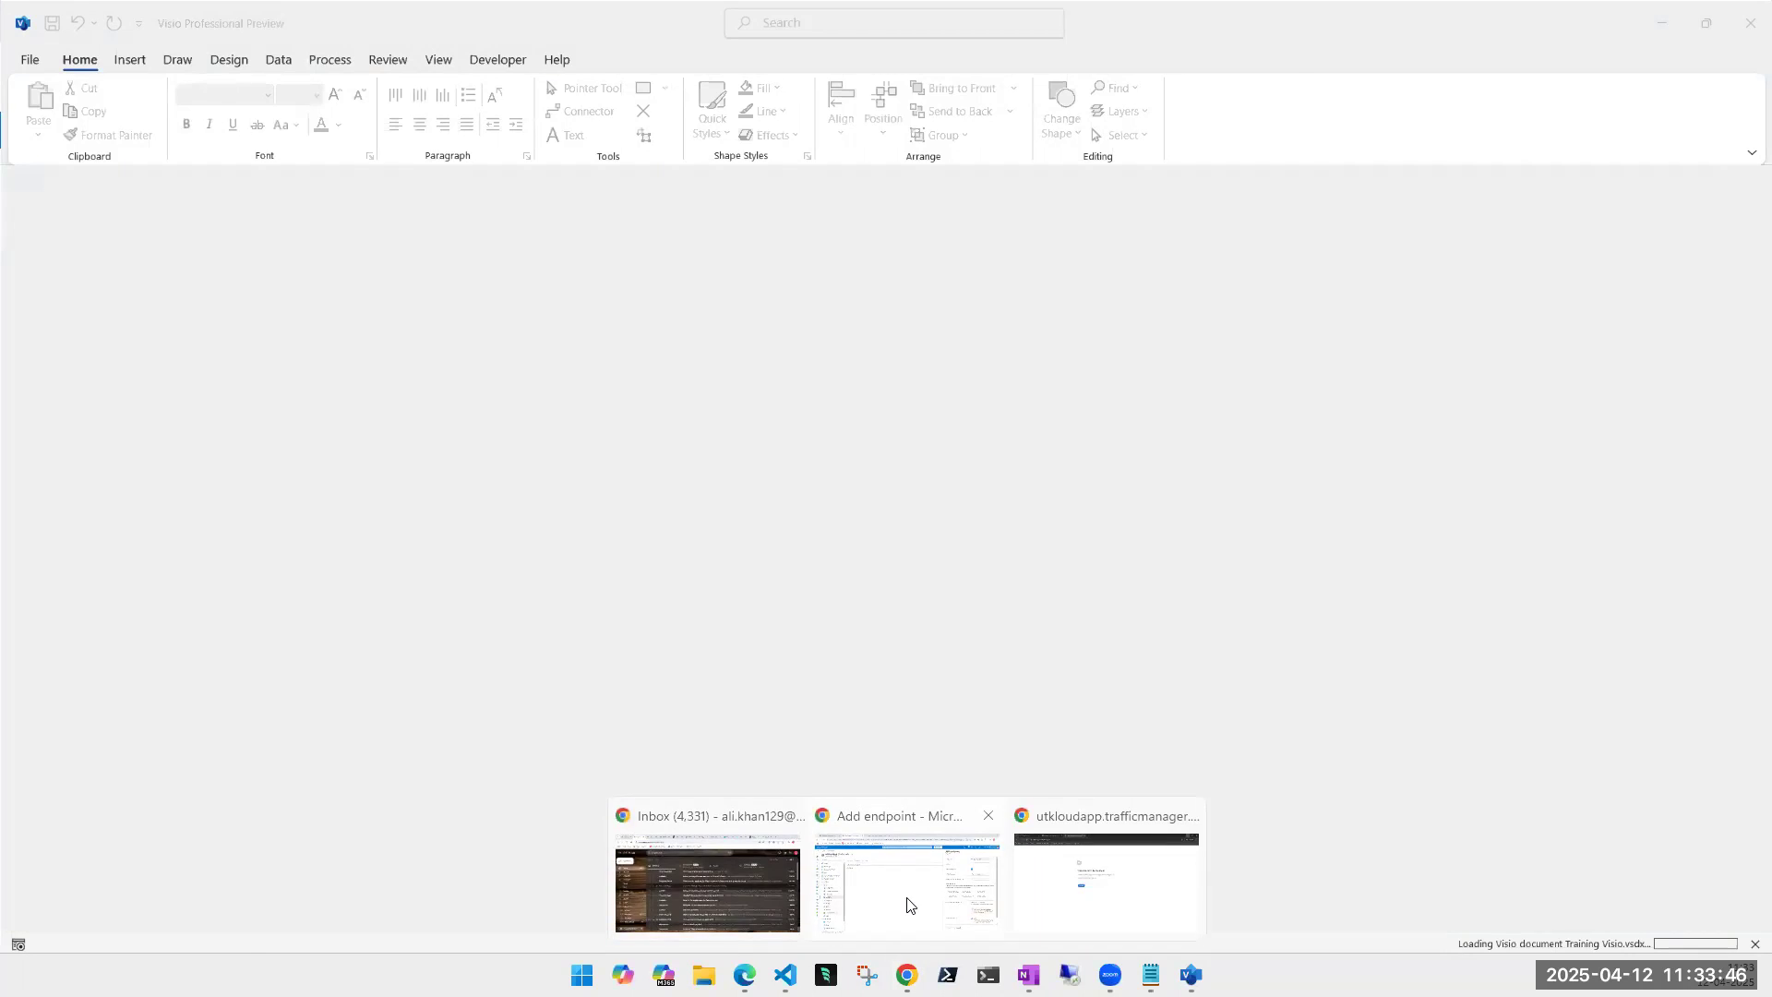
click(906, 902)
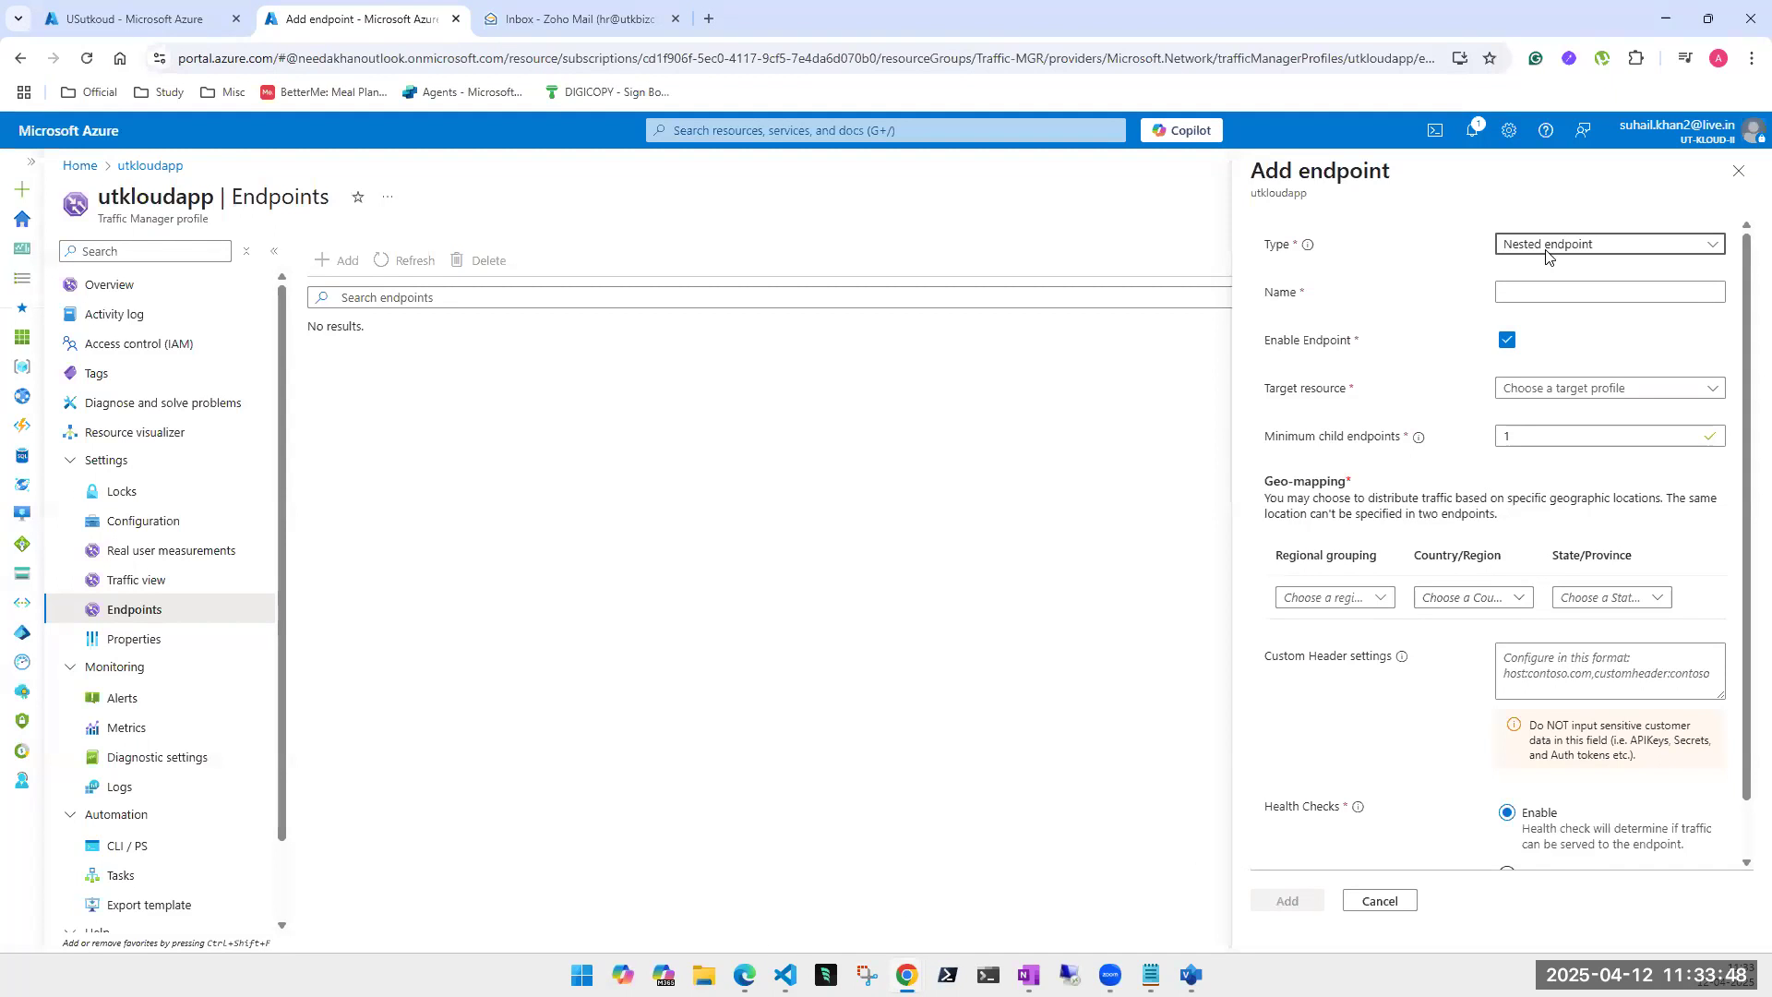
- Try External endpoint, then settle on Azure endpoint as the new endpoint's type
click(1518, 399)
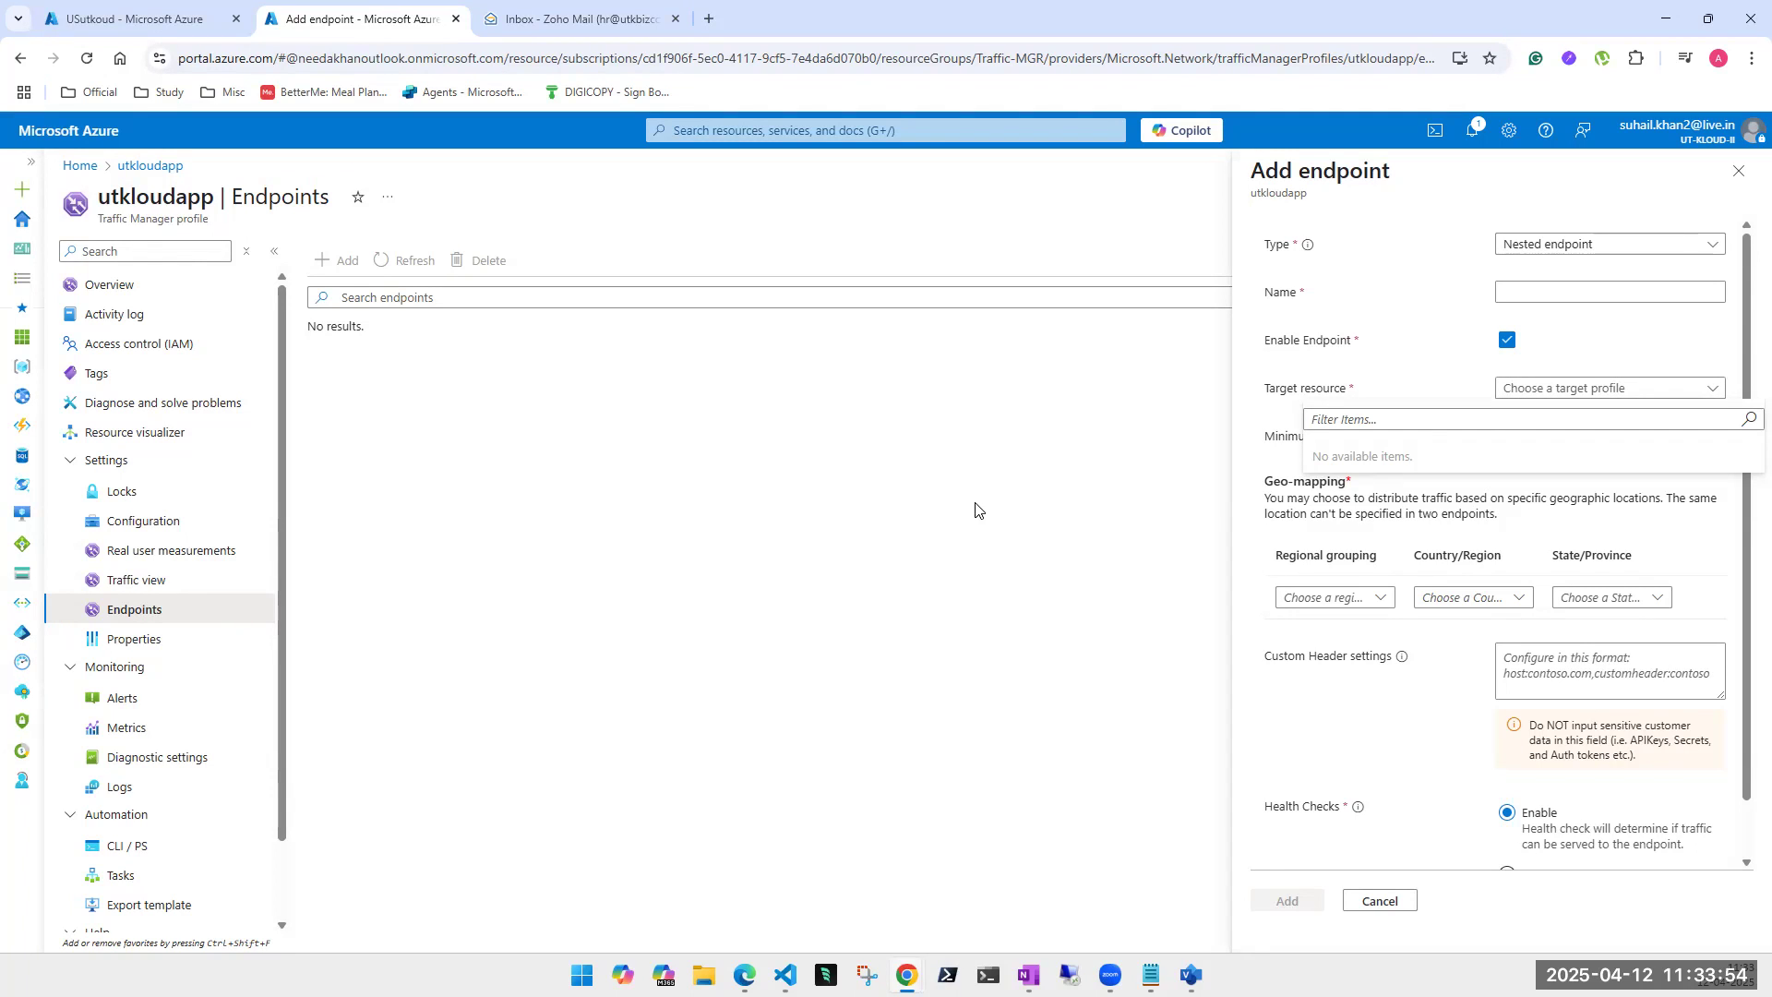
click(1611, 245)
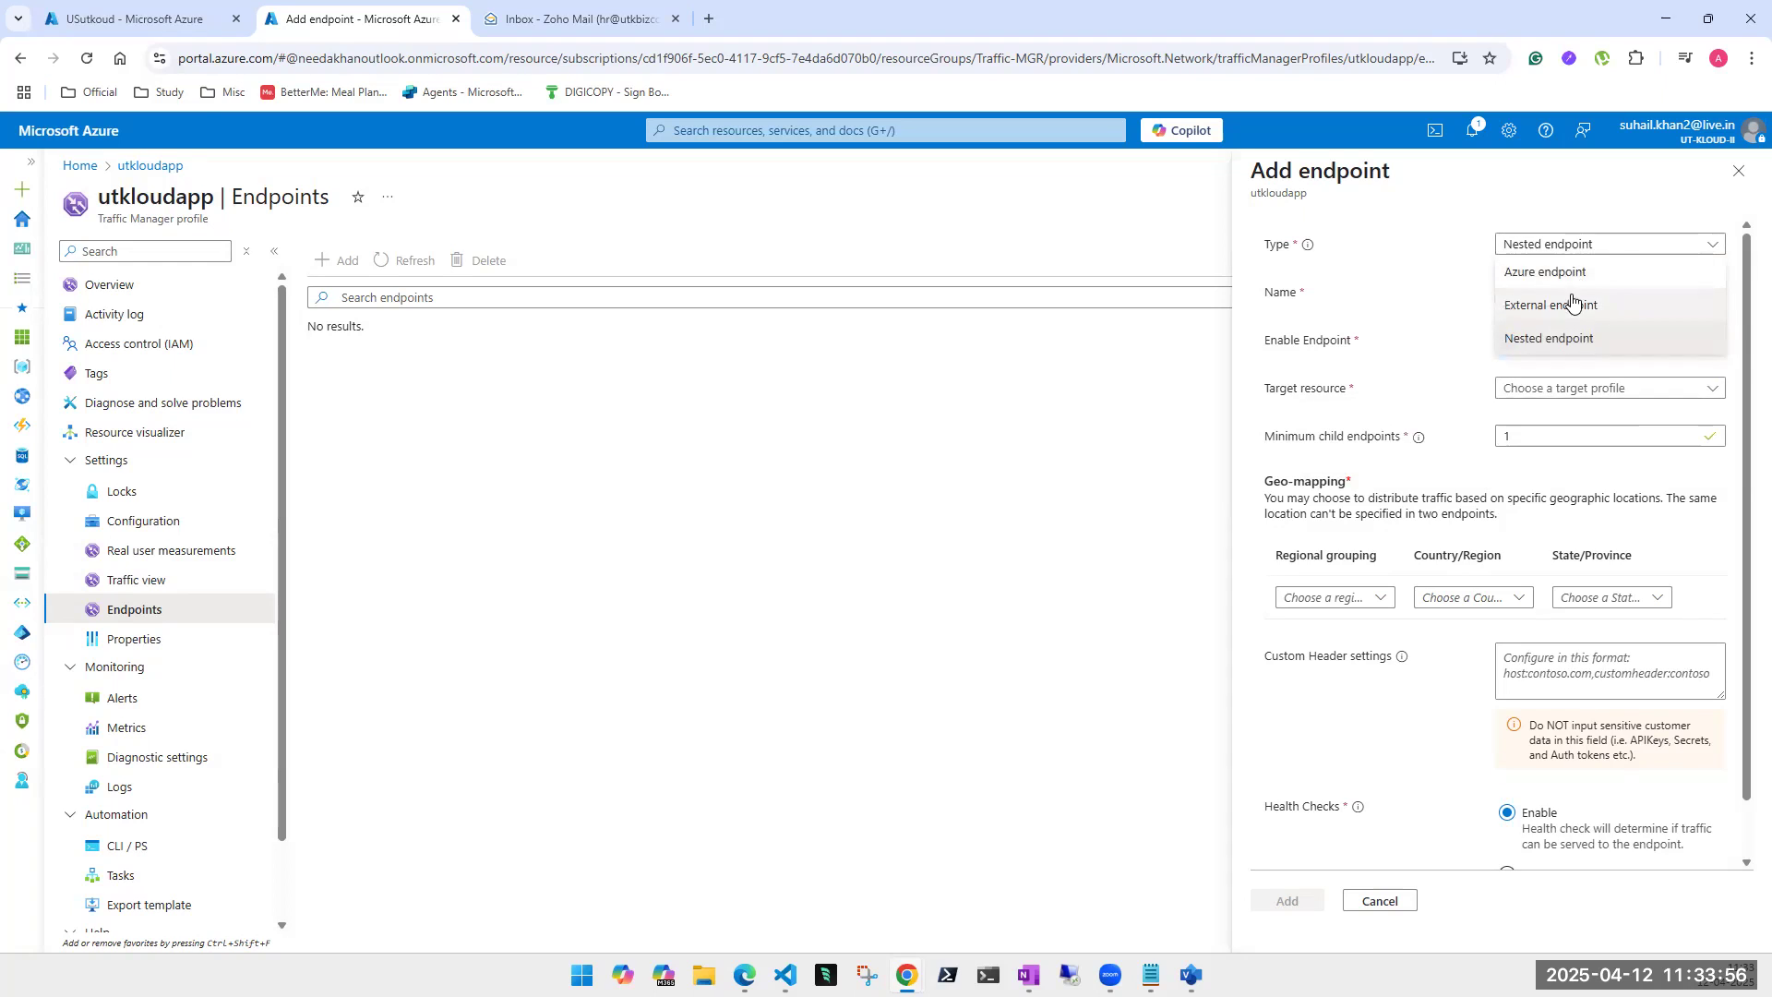
click(1573, 304)
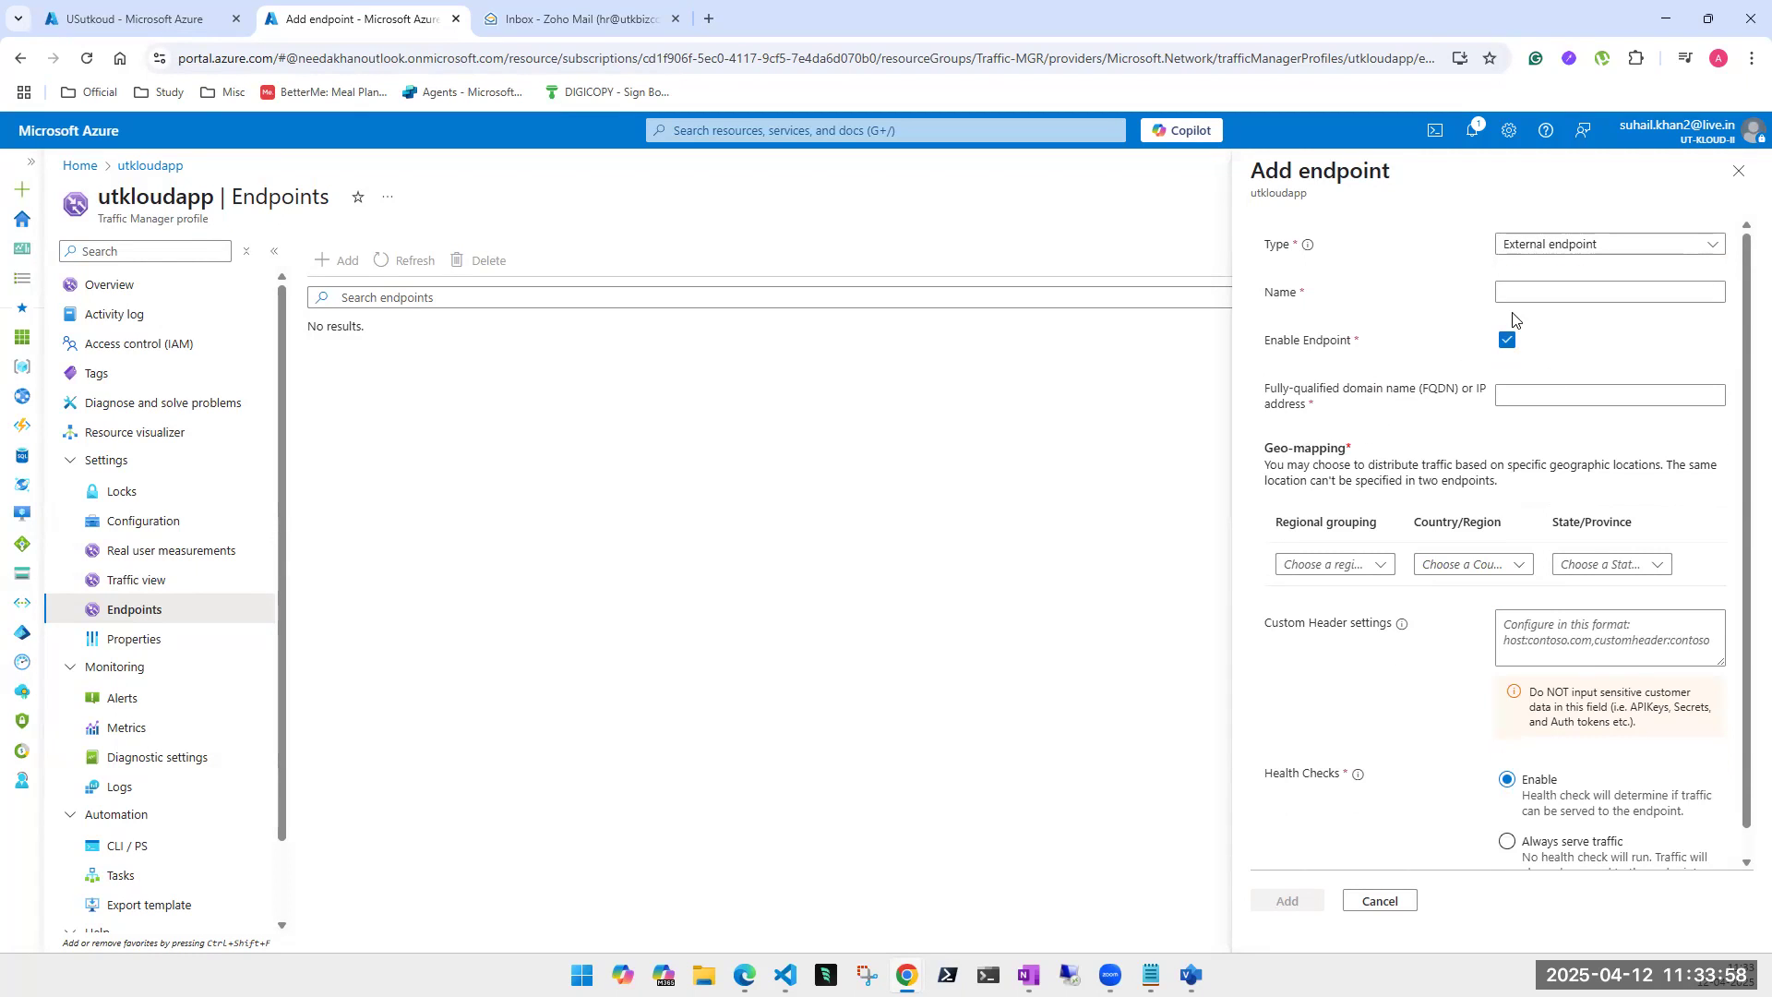
double_click(1434, 395)
click(1435, 394)
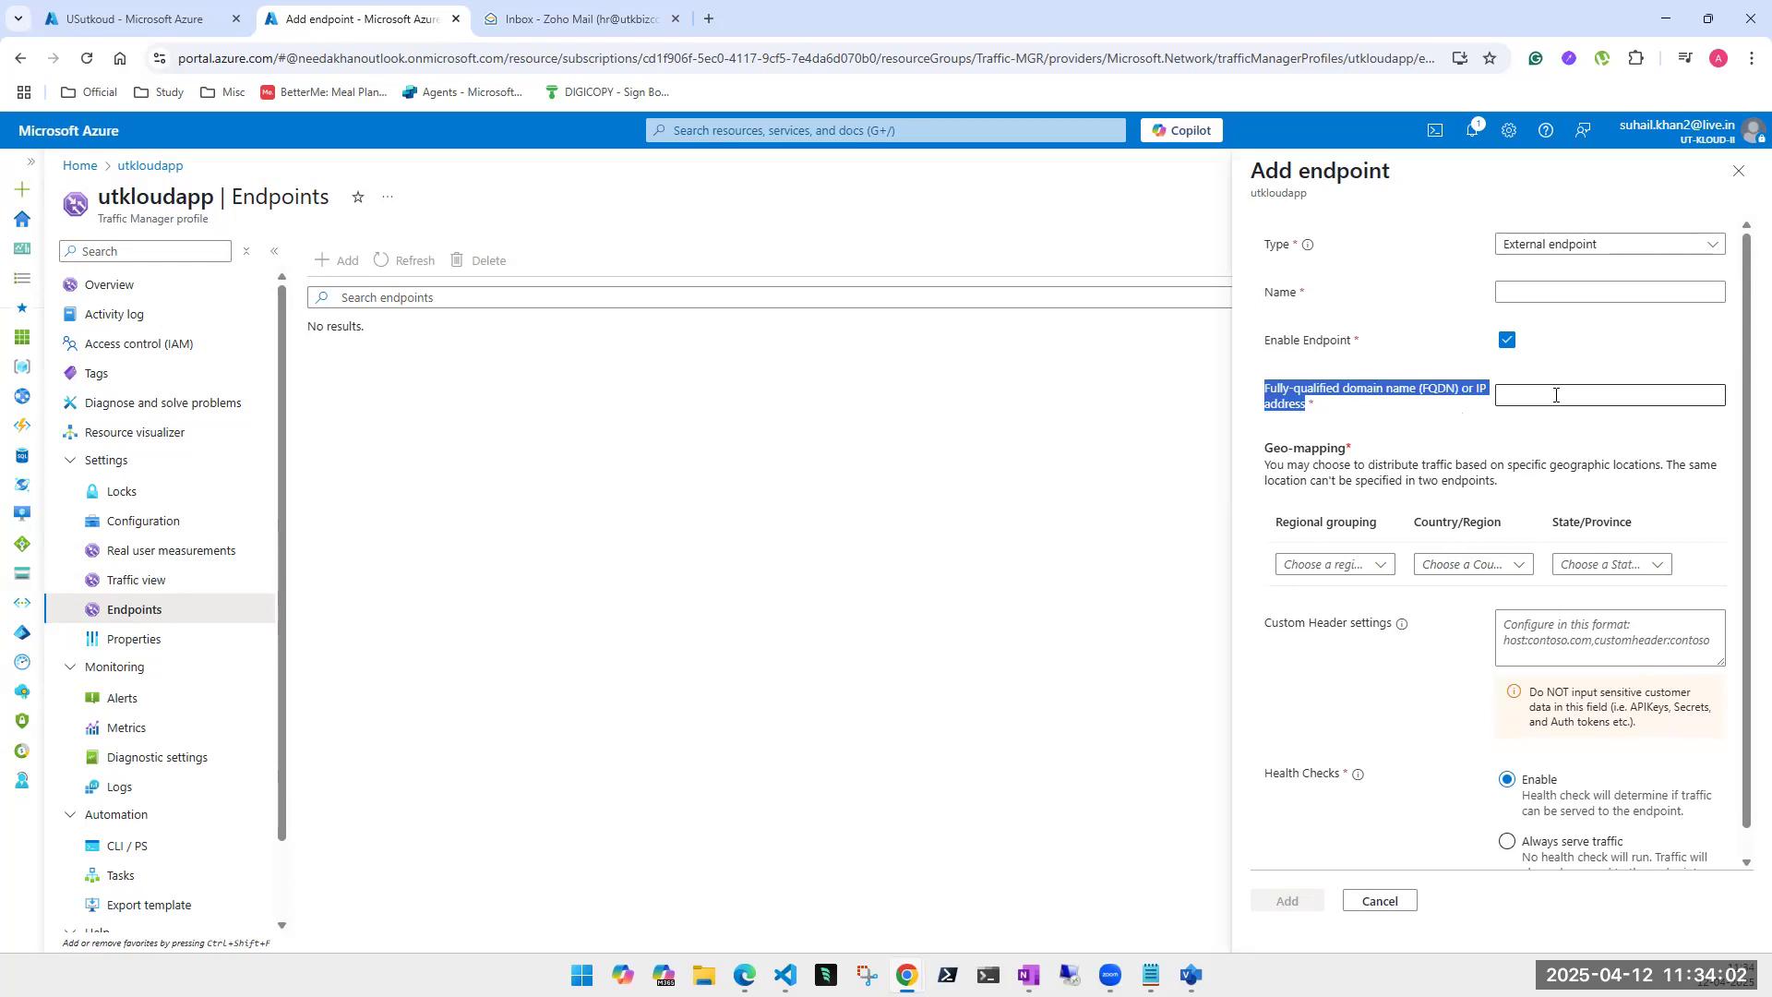
click(1610, 249)
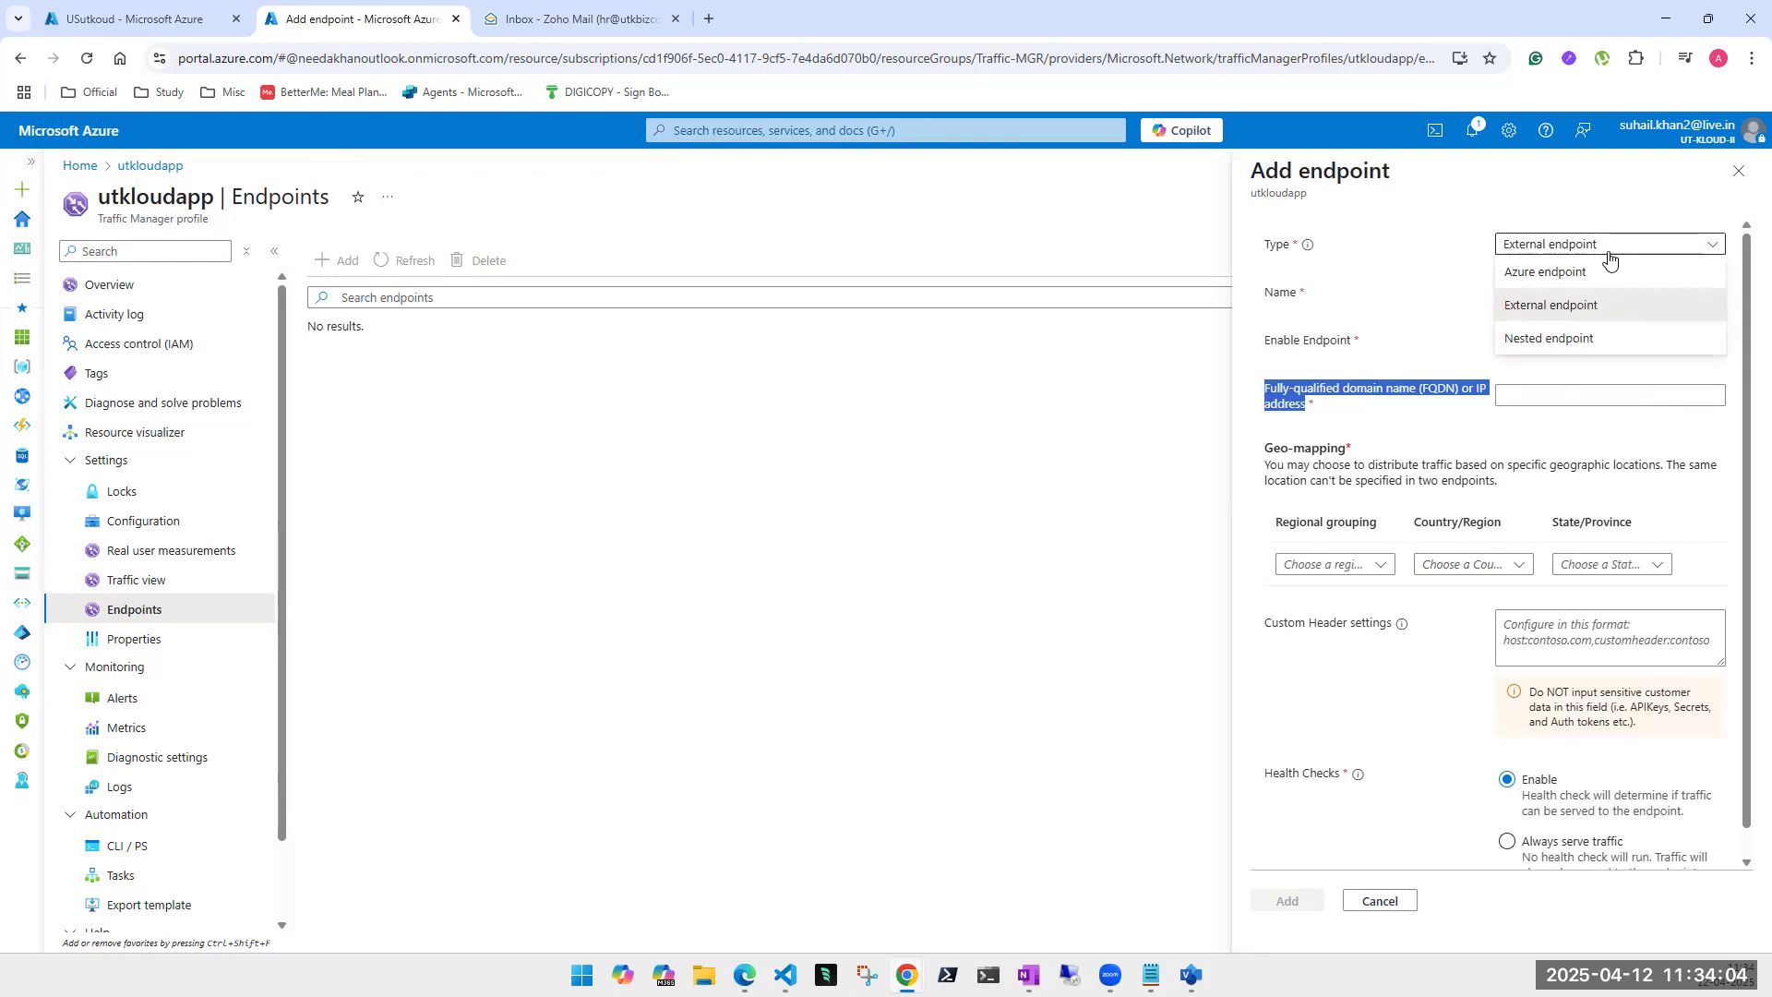
click(1589, 272)
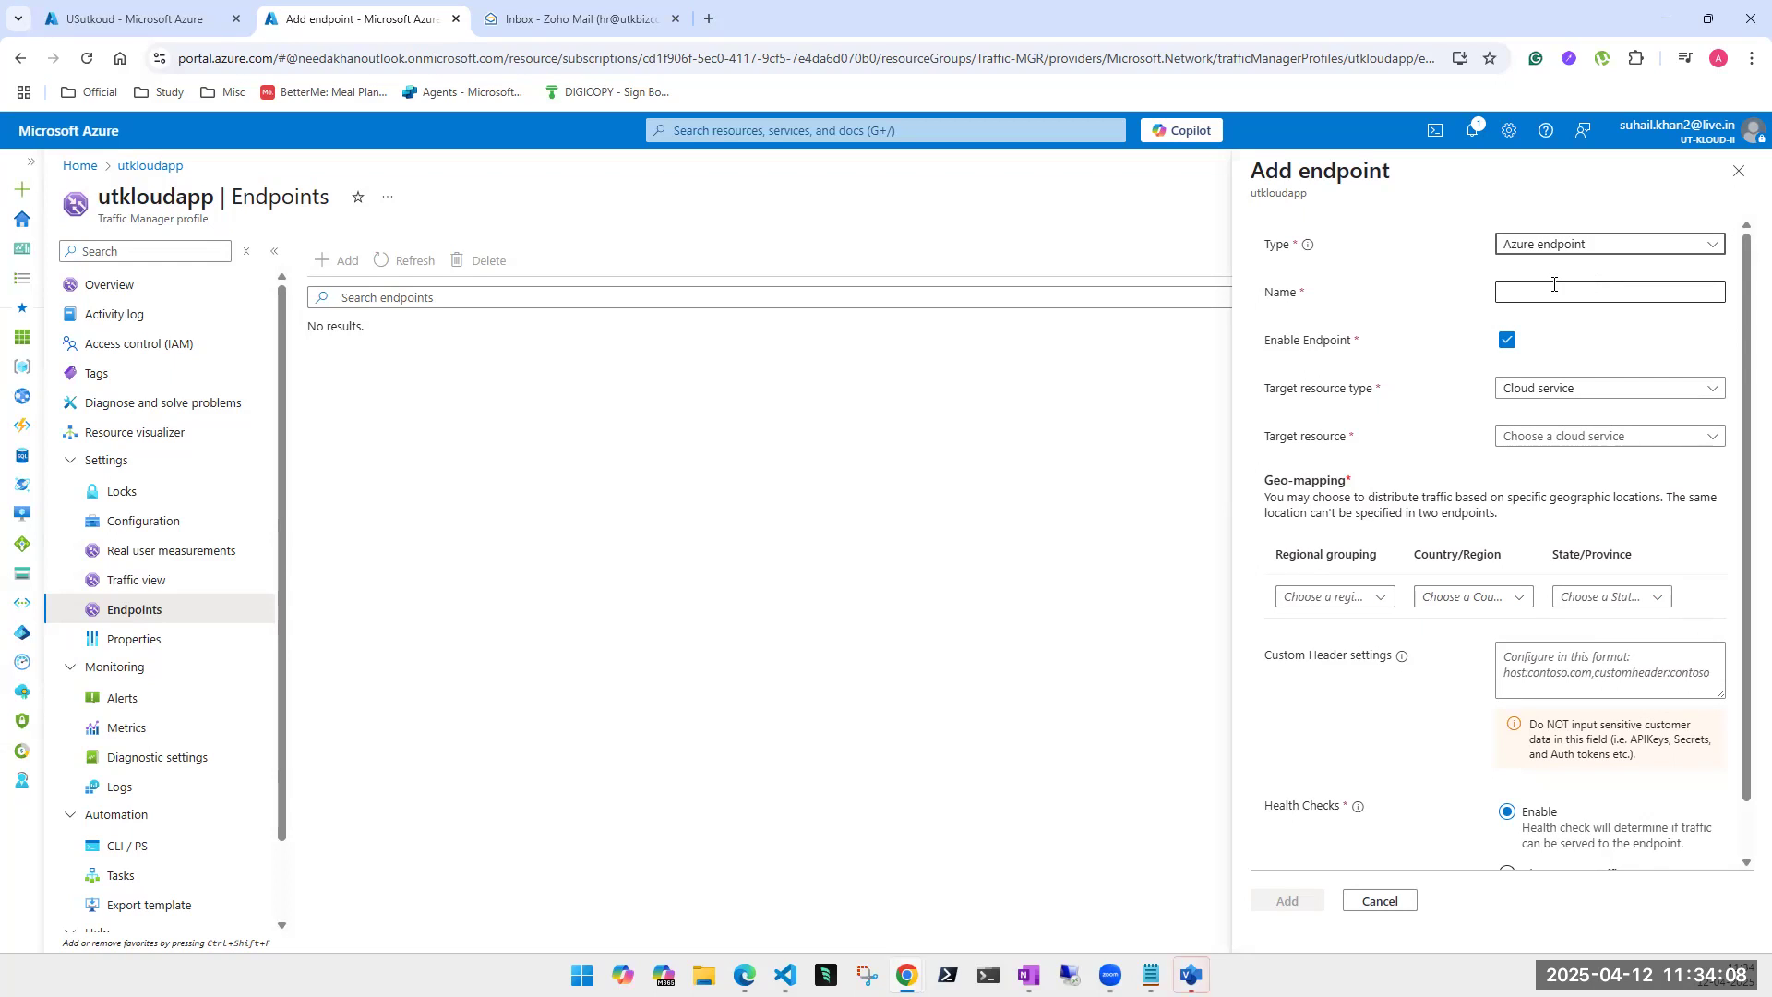
- Enter firstendpoint as the name, choose App Service, and select USutkoud (East US 2) as target
click(1559, 294)
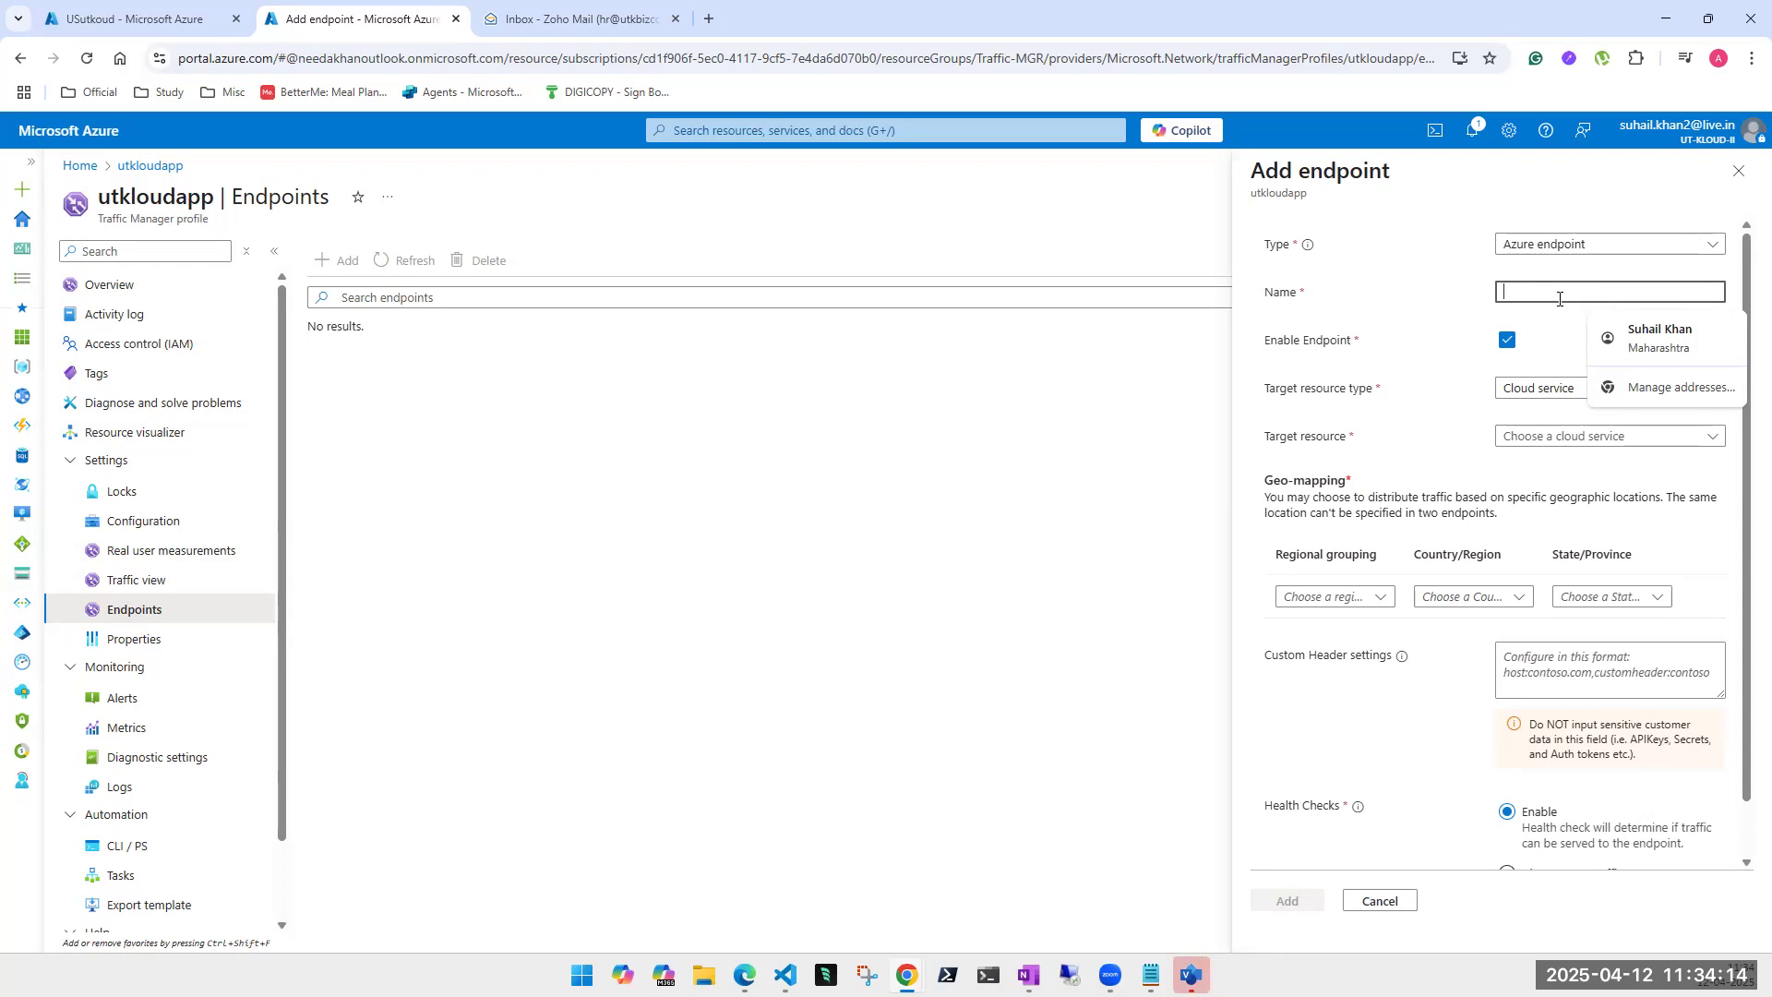
text(first)
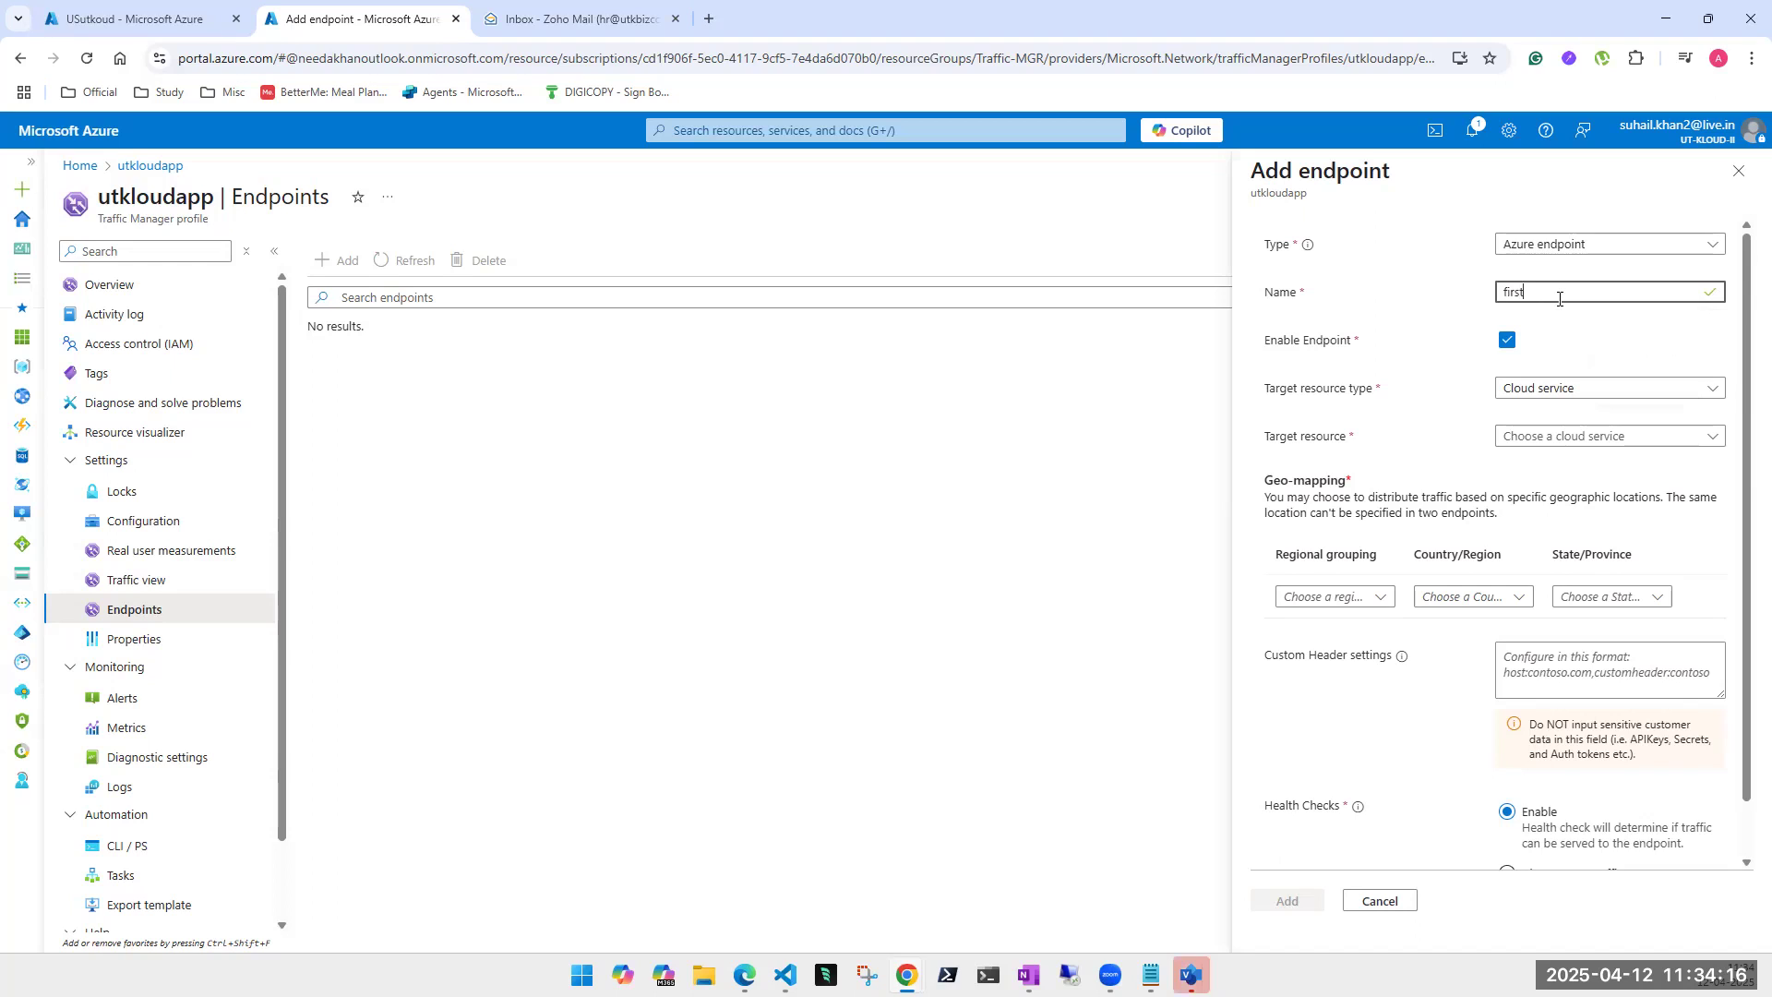
text(endpoint)
click(1561, 395)
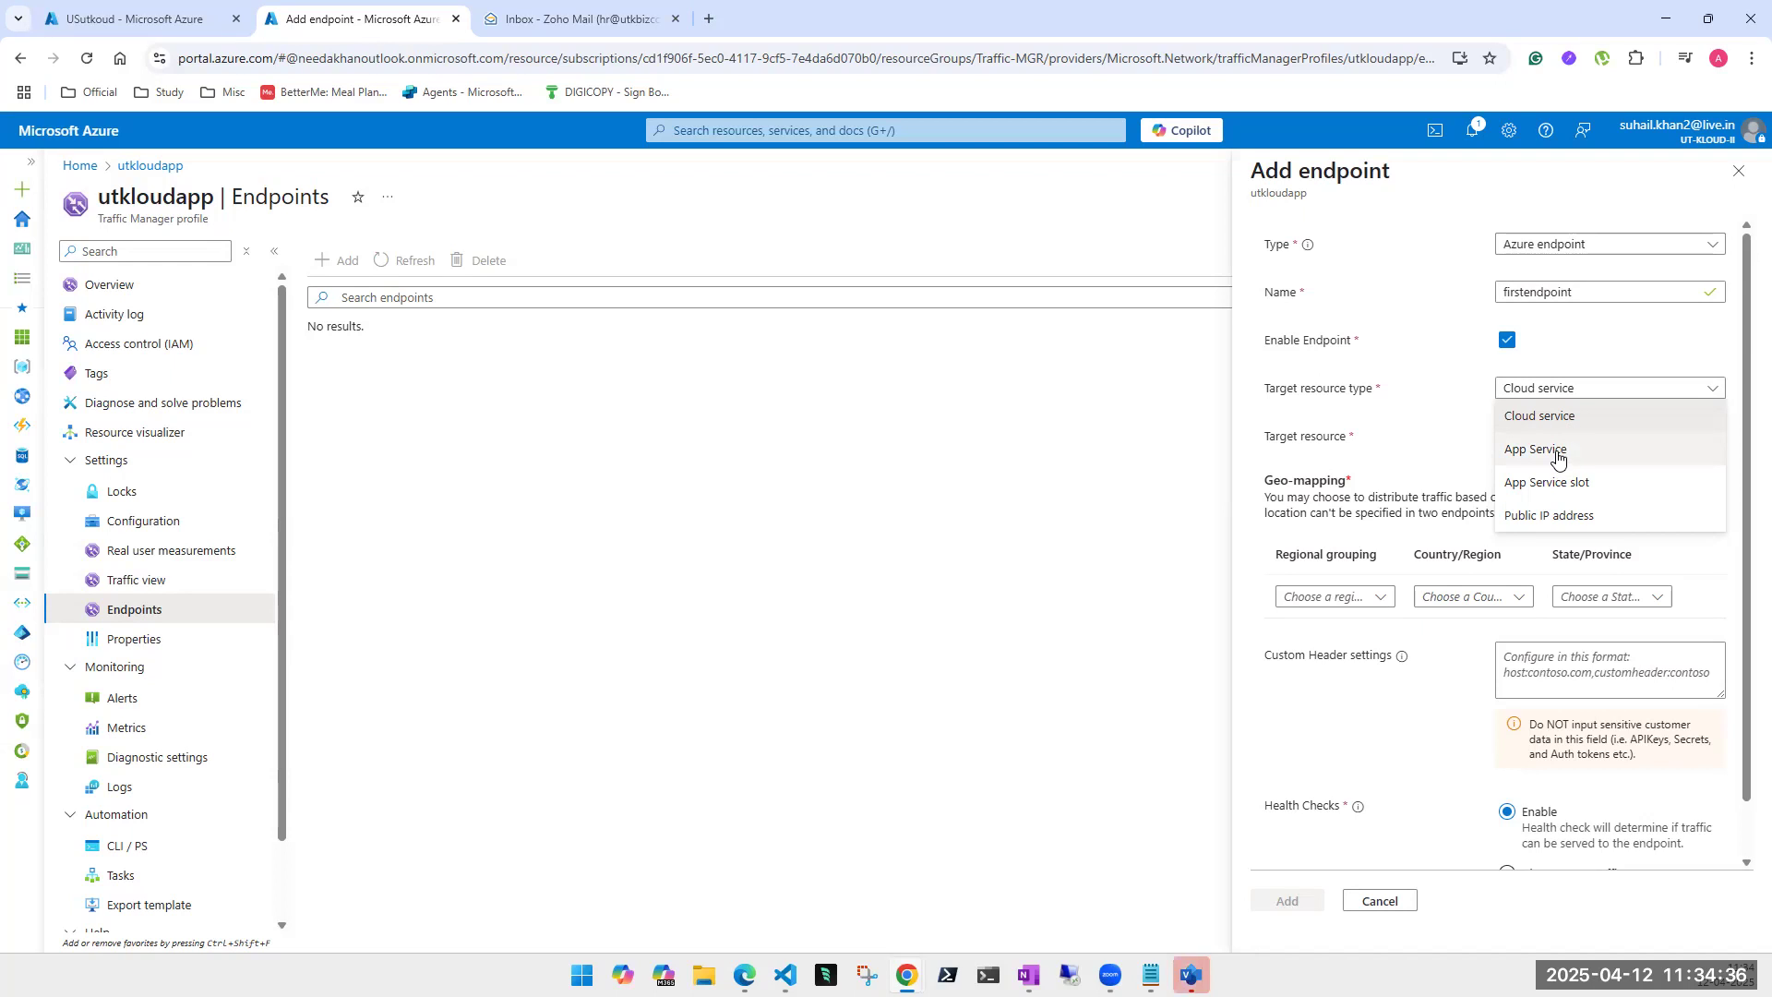
click(1558, 454)
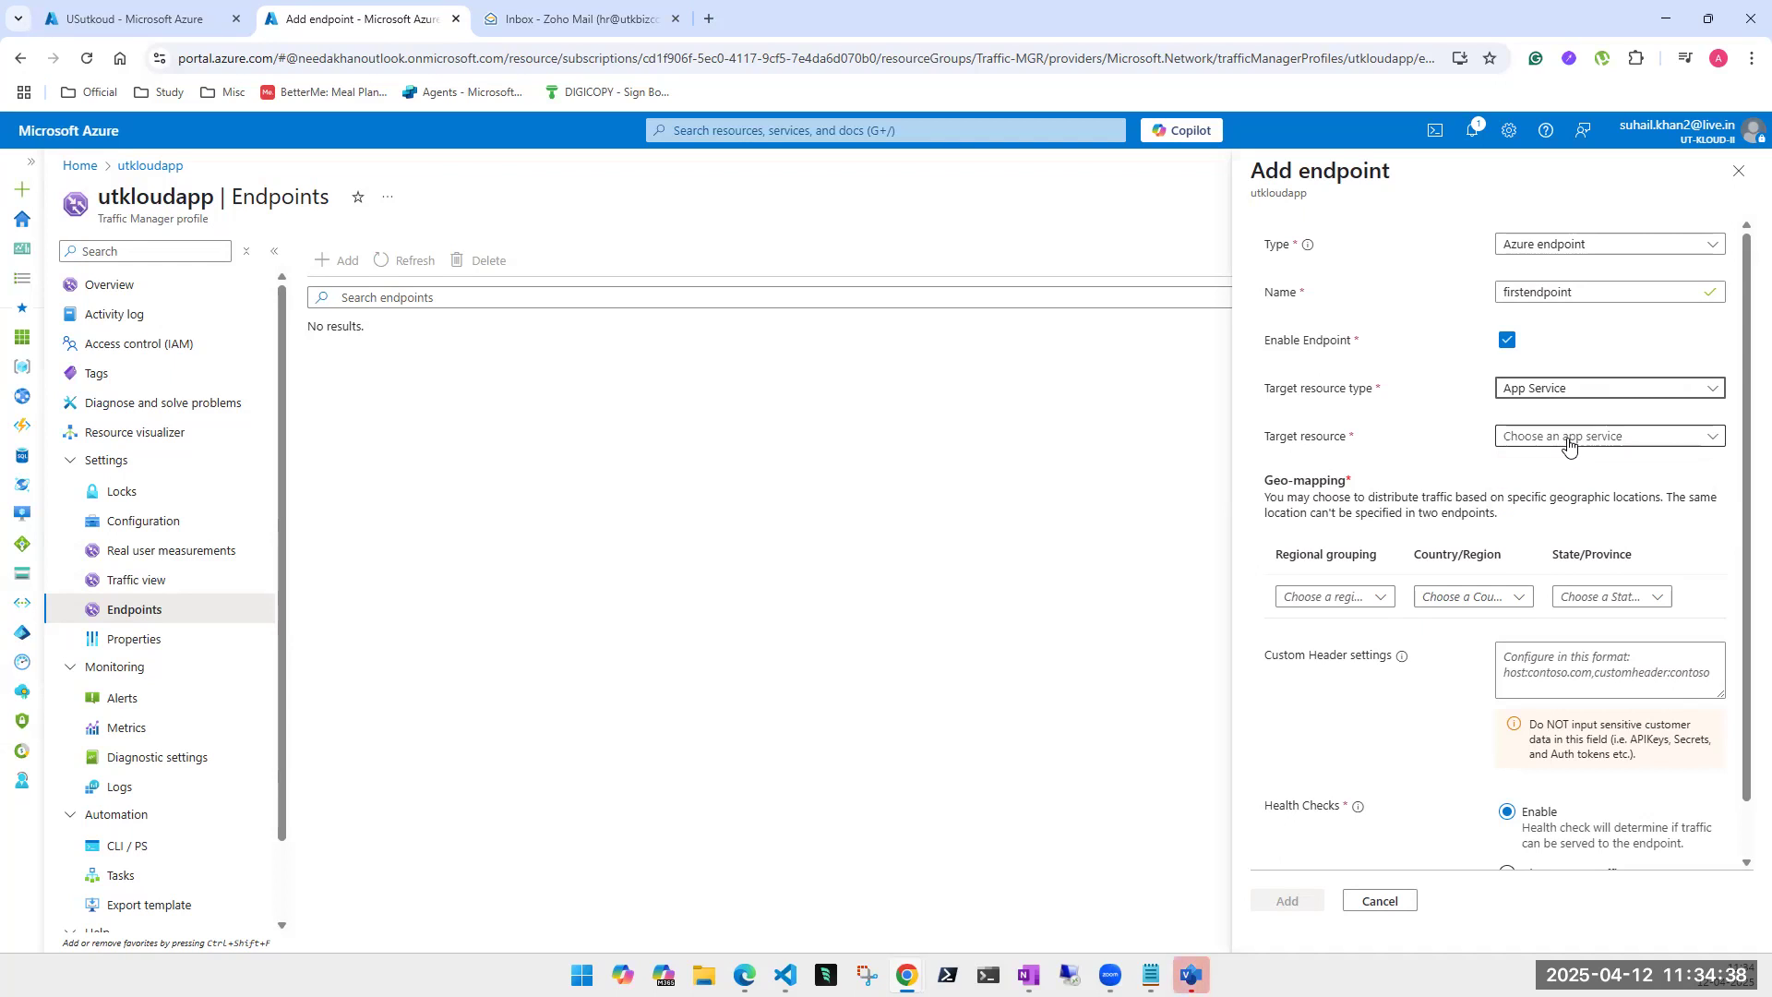
click(1570, 438)
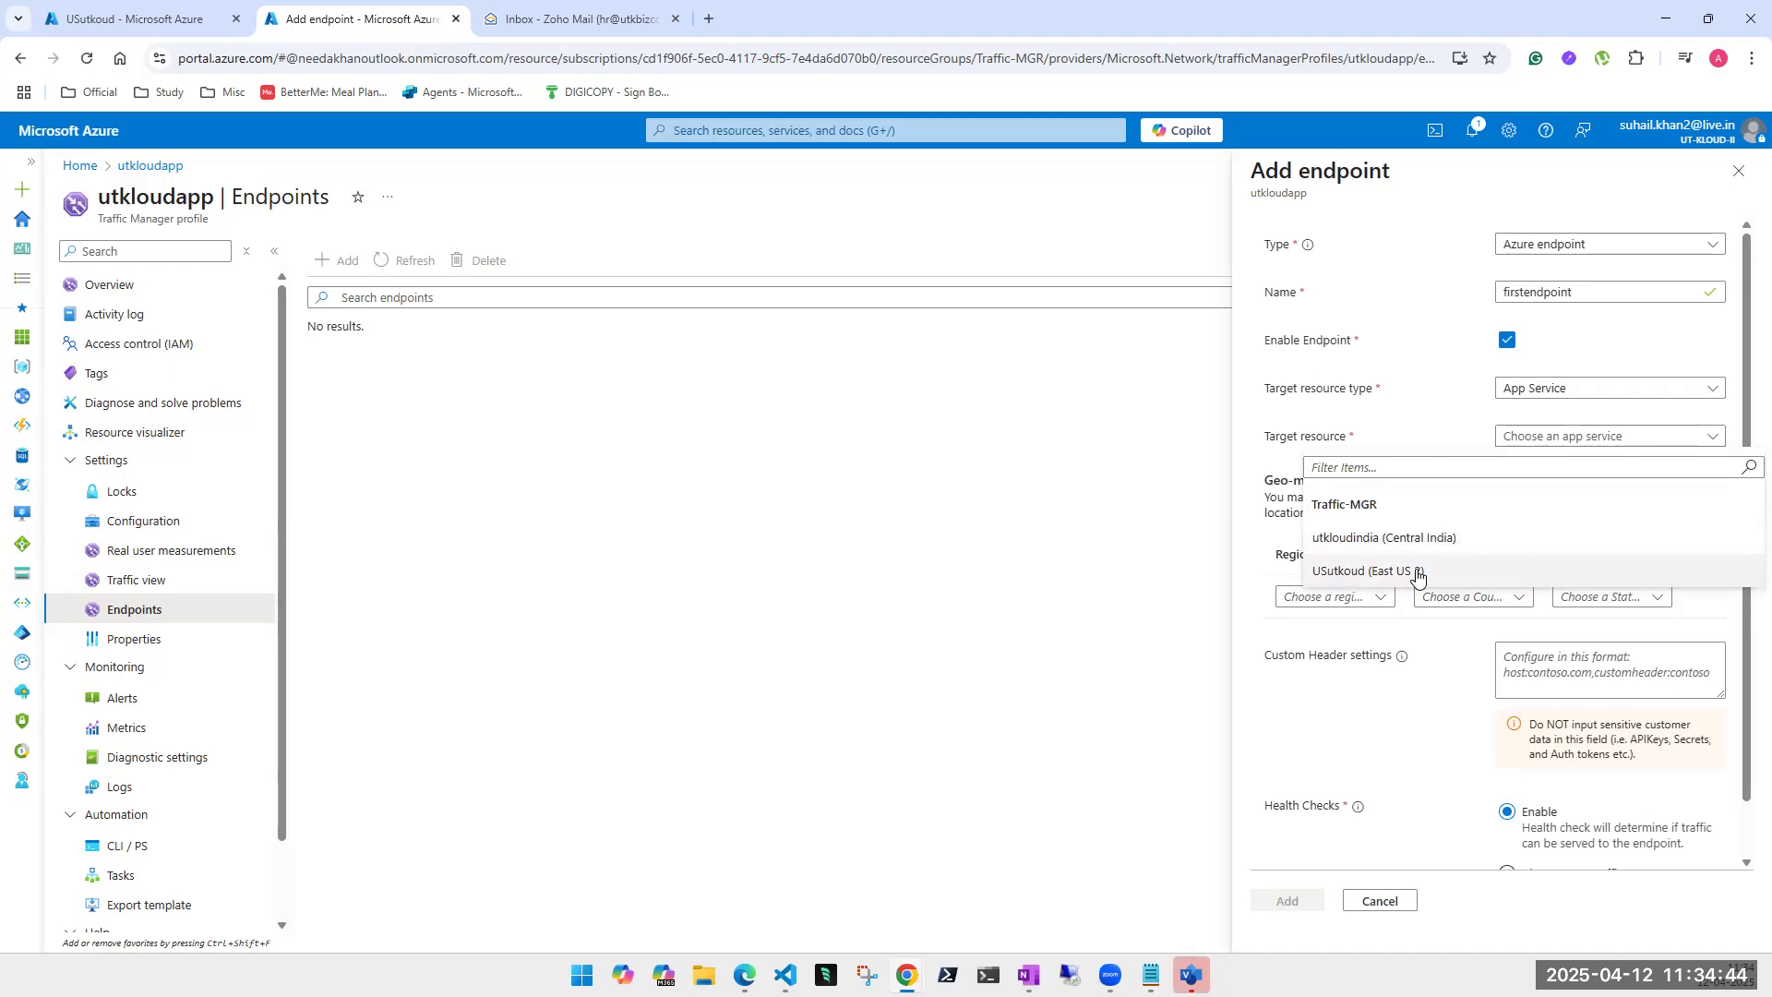
click(1413, 570)
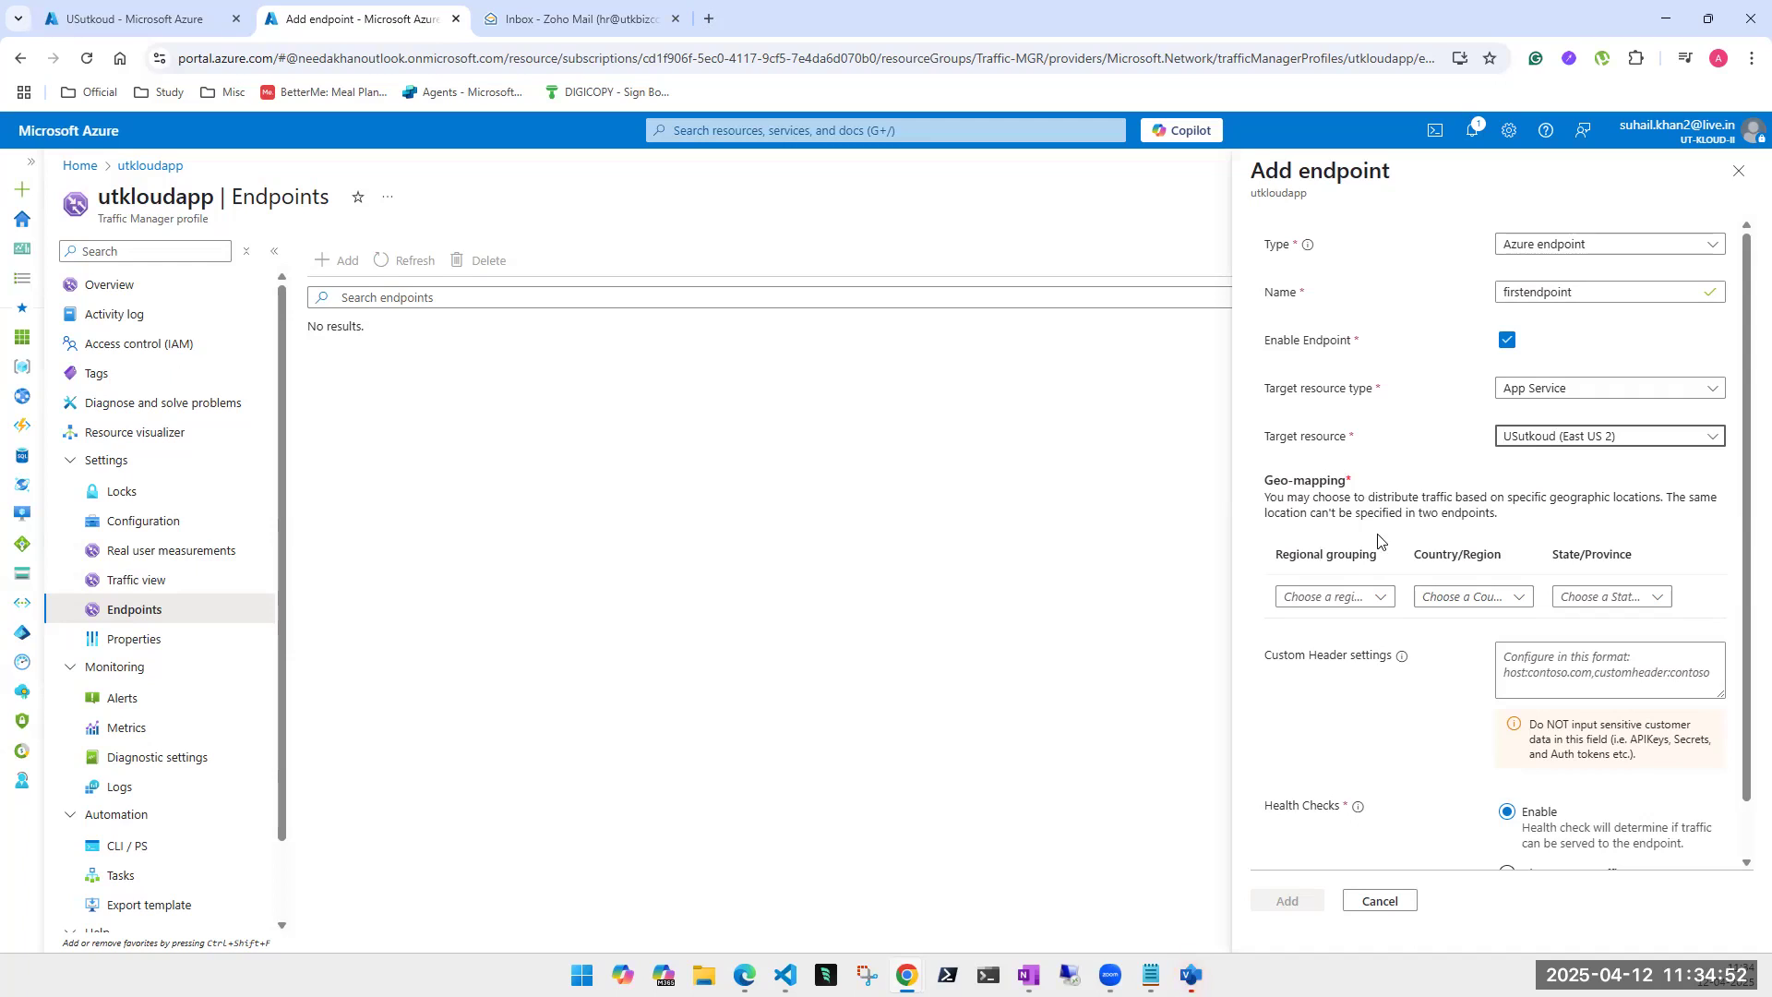
- Map firstendpoint to North America / Central America / Caribbean, United States, and add it
click(1379, 600)
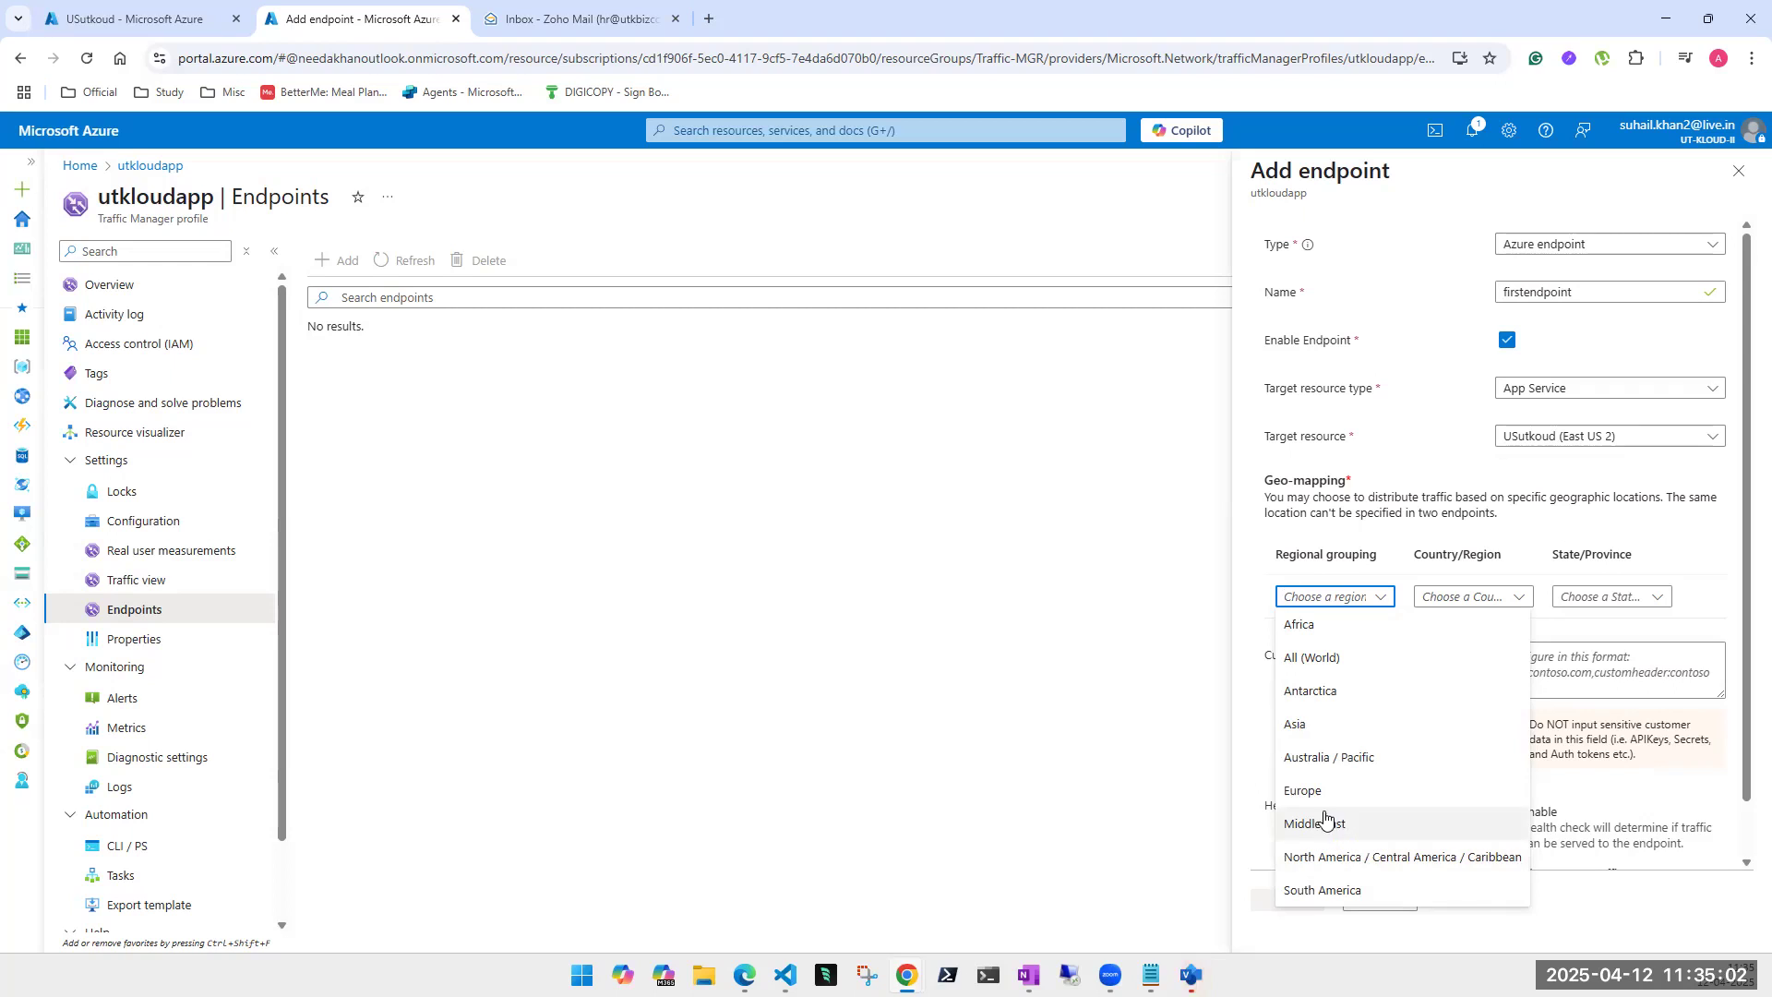
click(1366, 859)
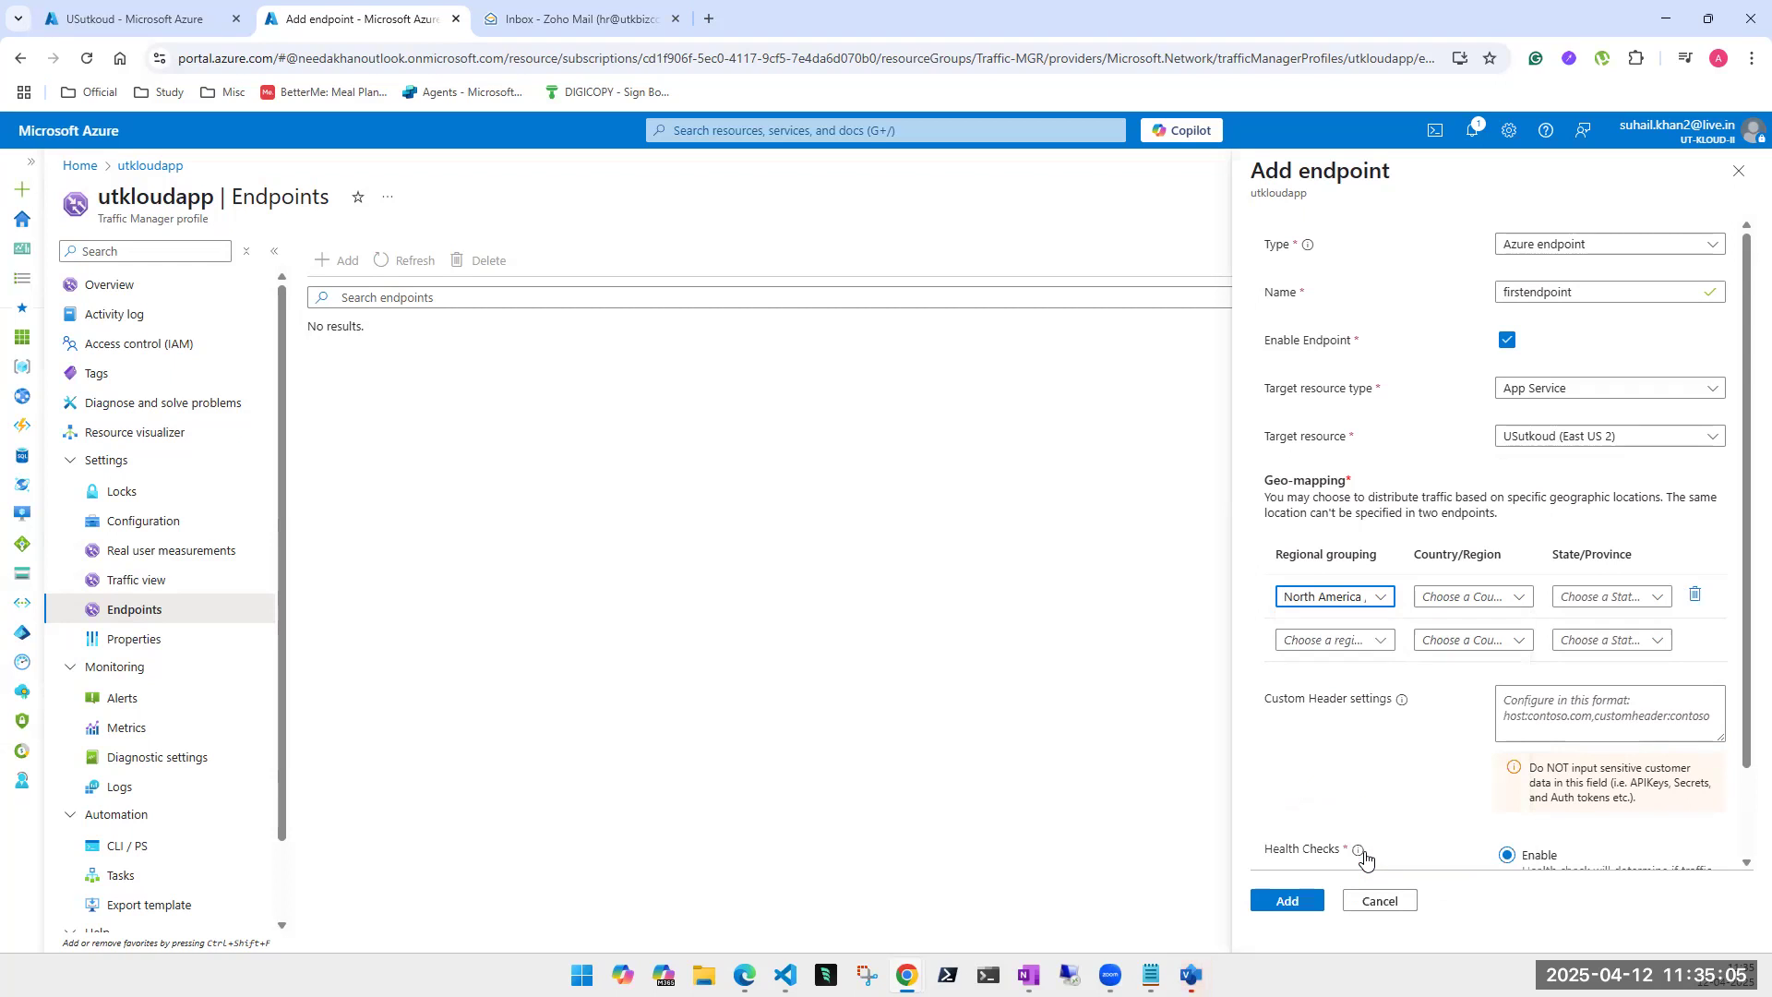
click(1517, 598)
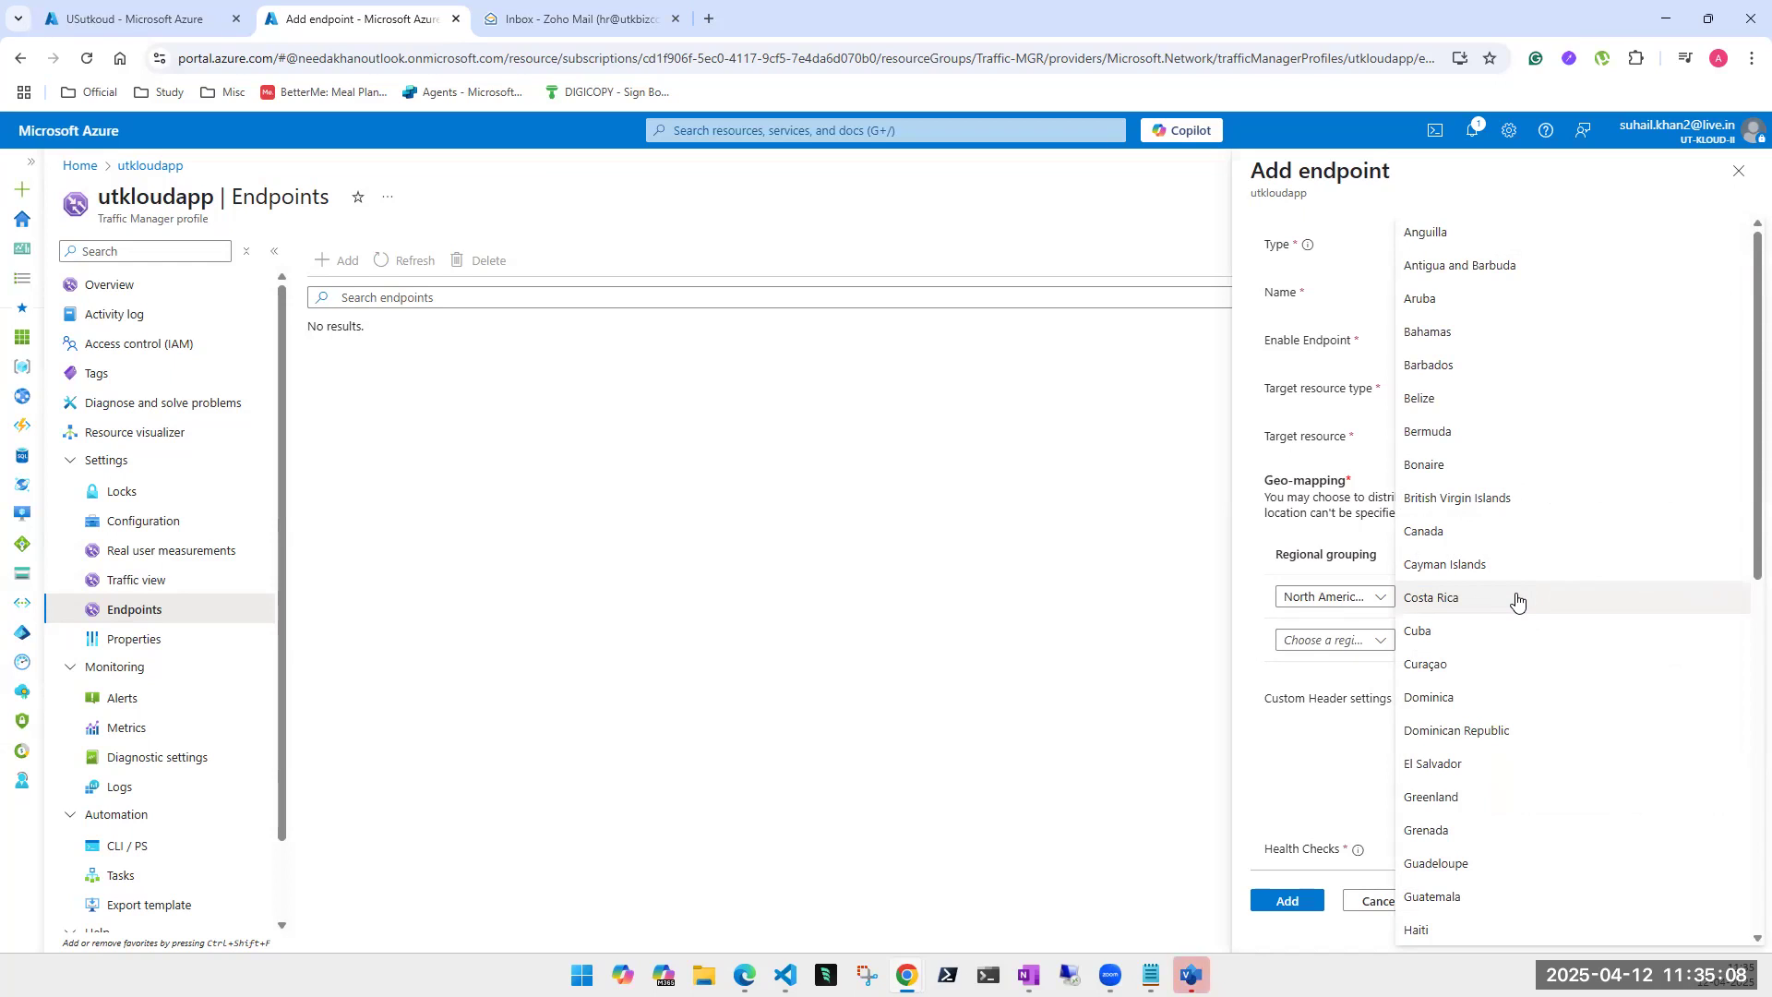
scroll(1516, 601, down, 7)
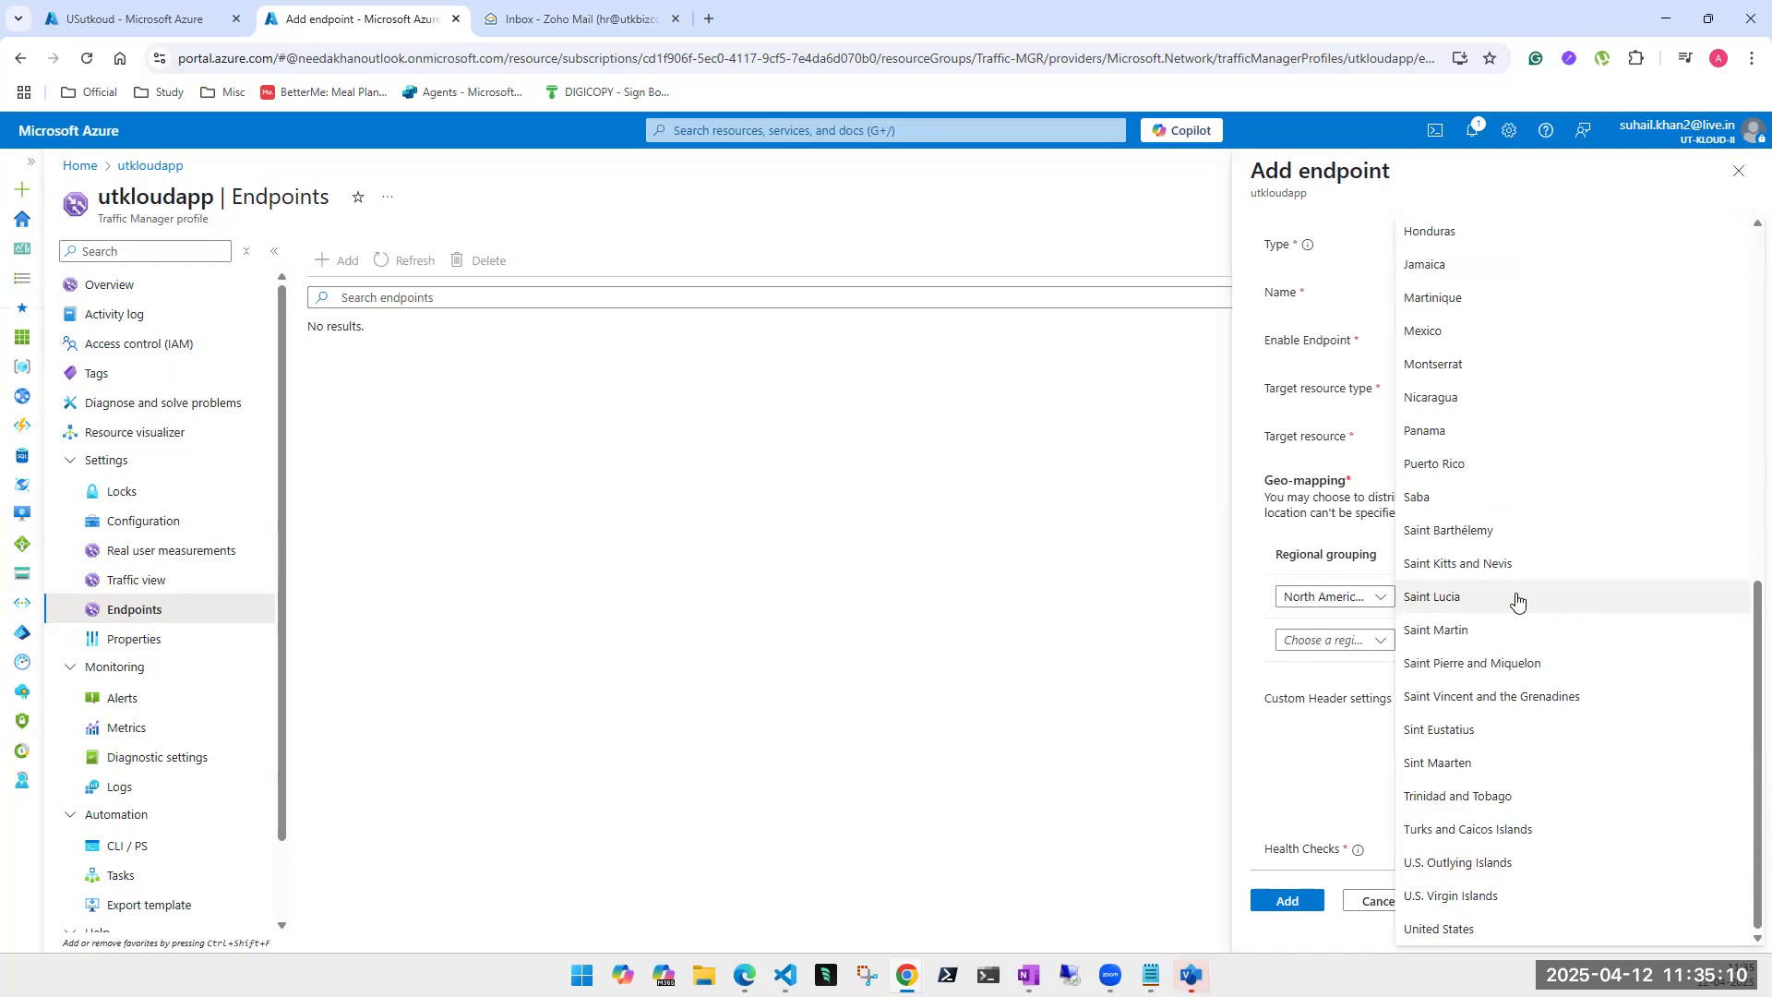
click(1459, 929)
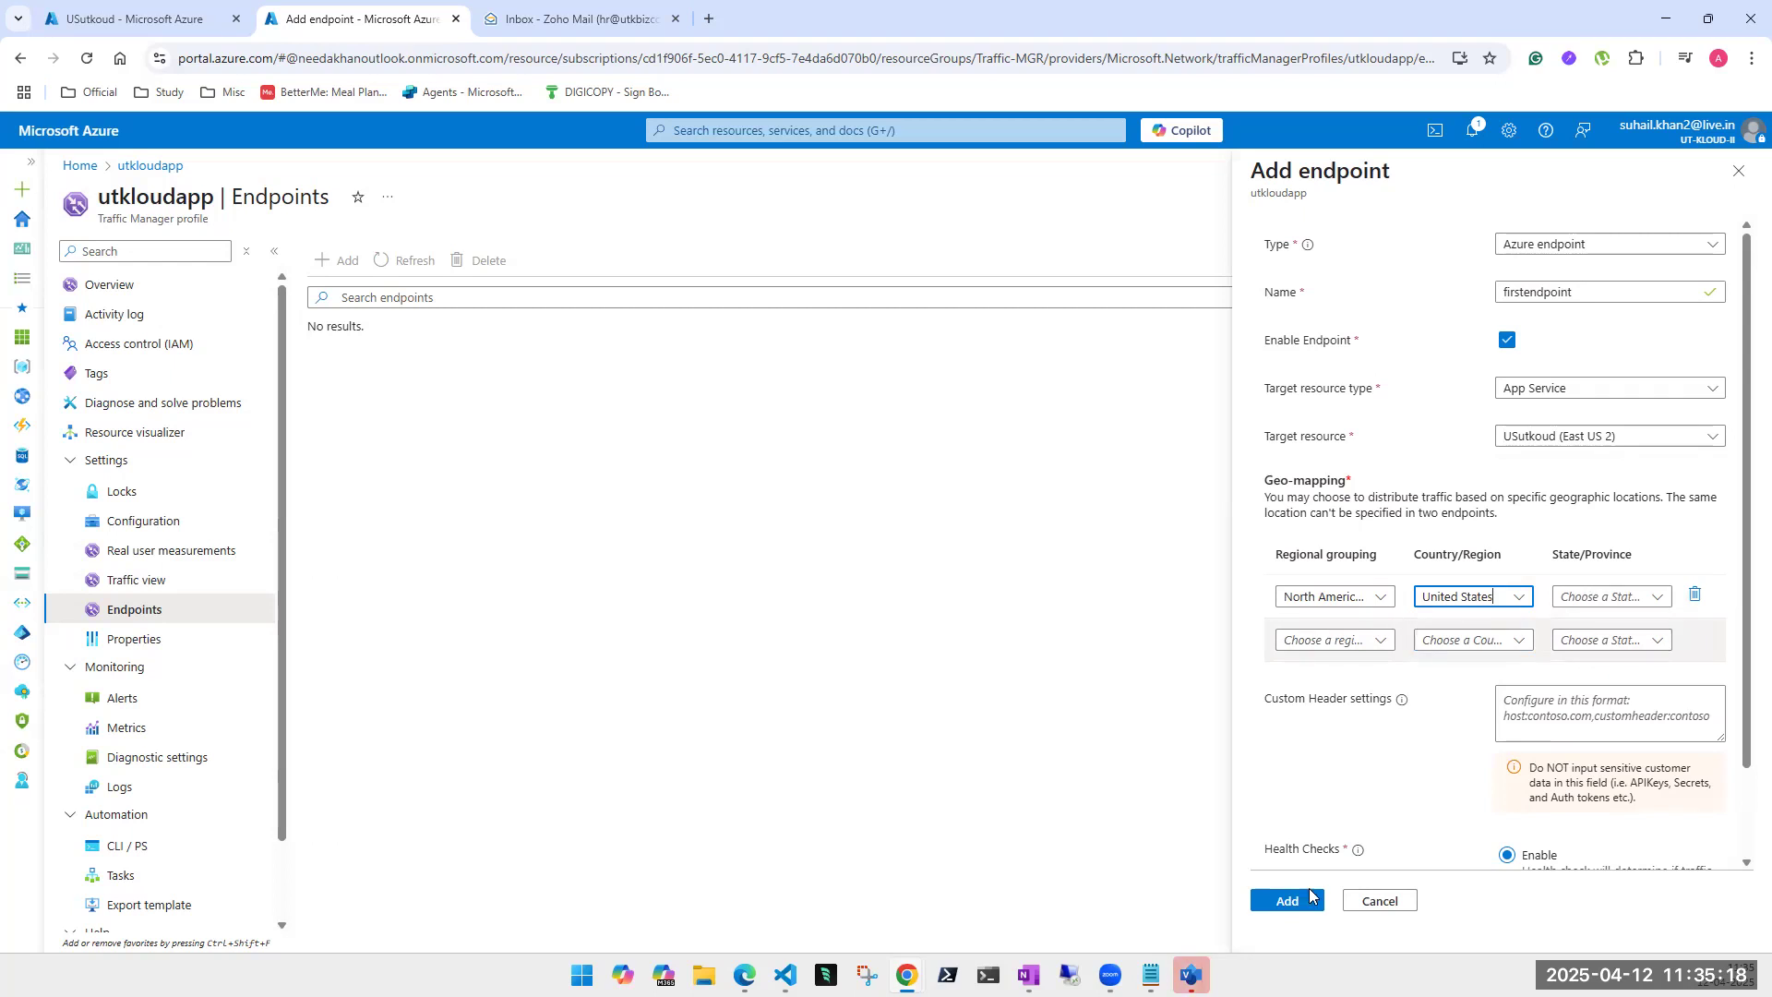
scroll(1417, 785, down, 2)
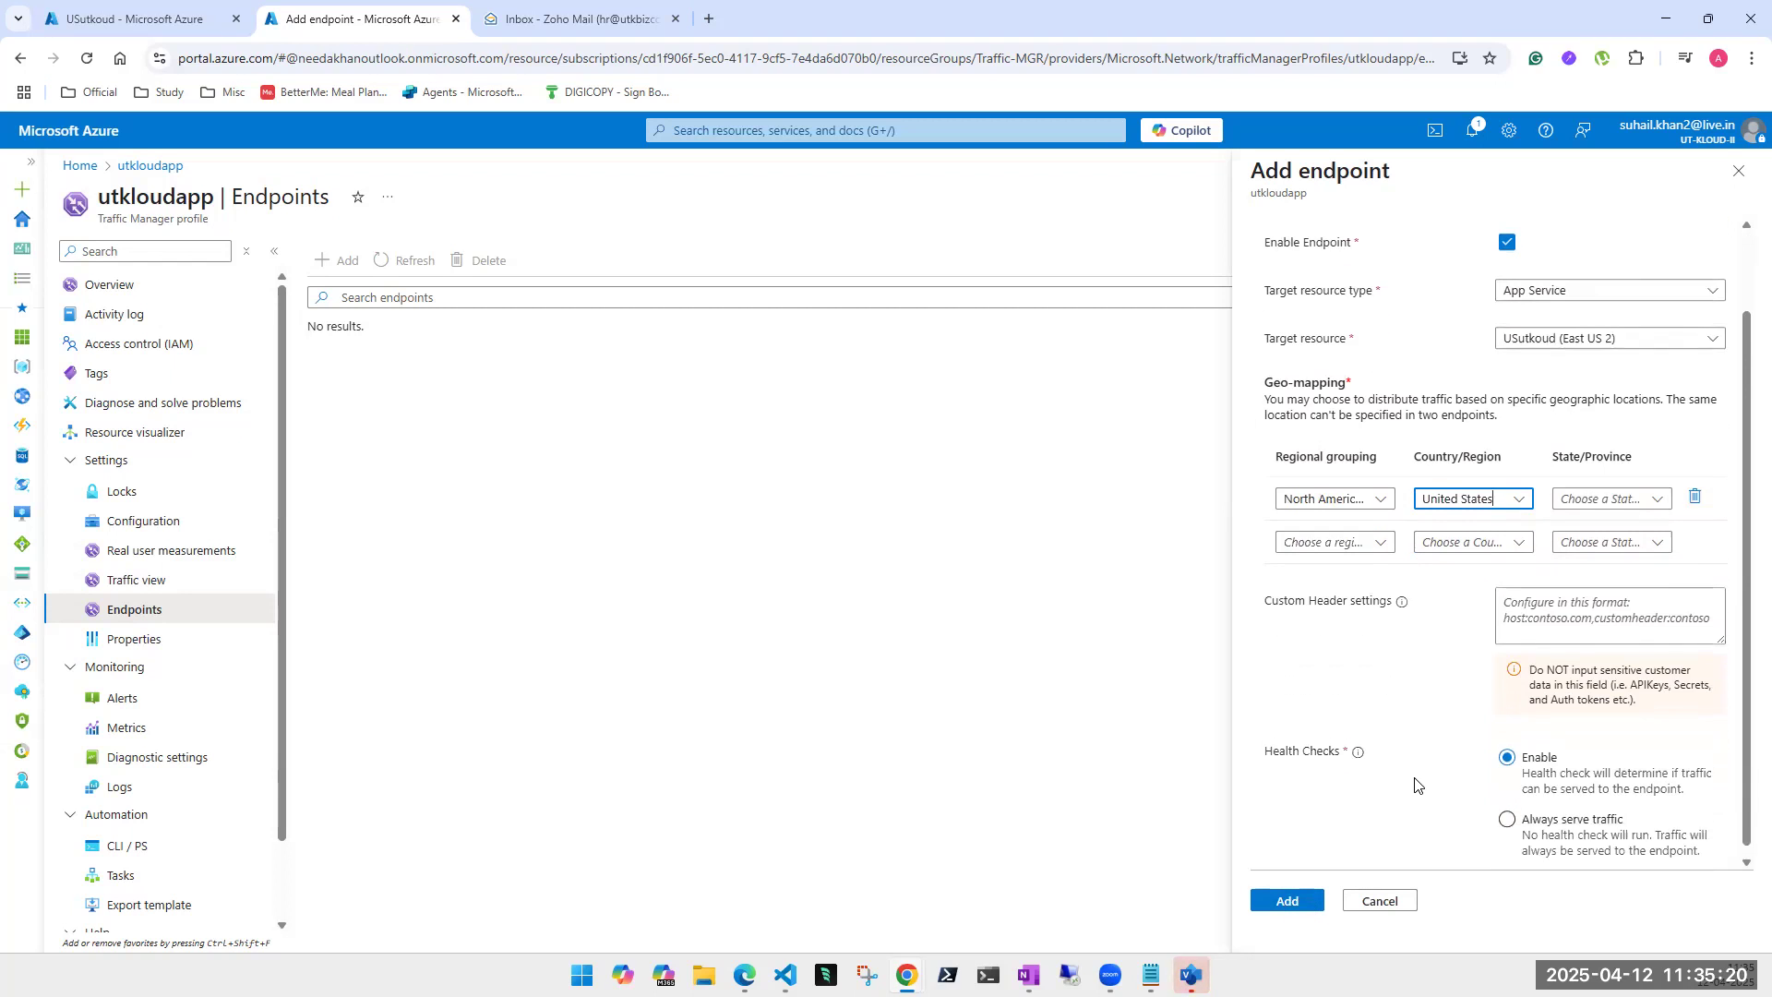
scroll(1417, 785, up, 2)
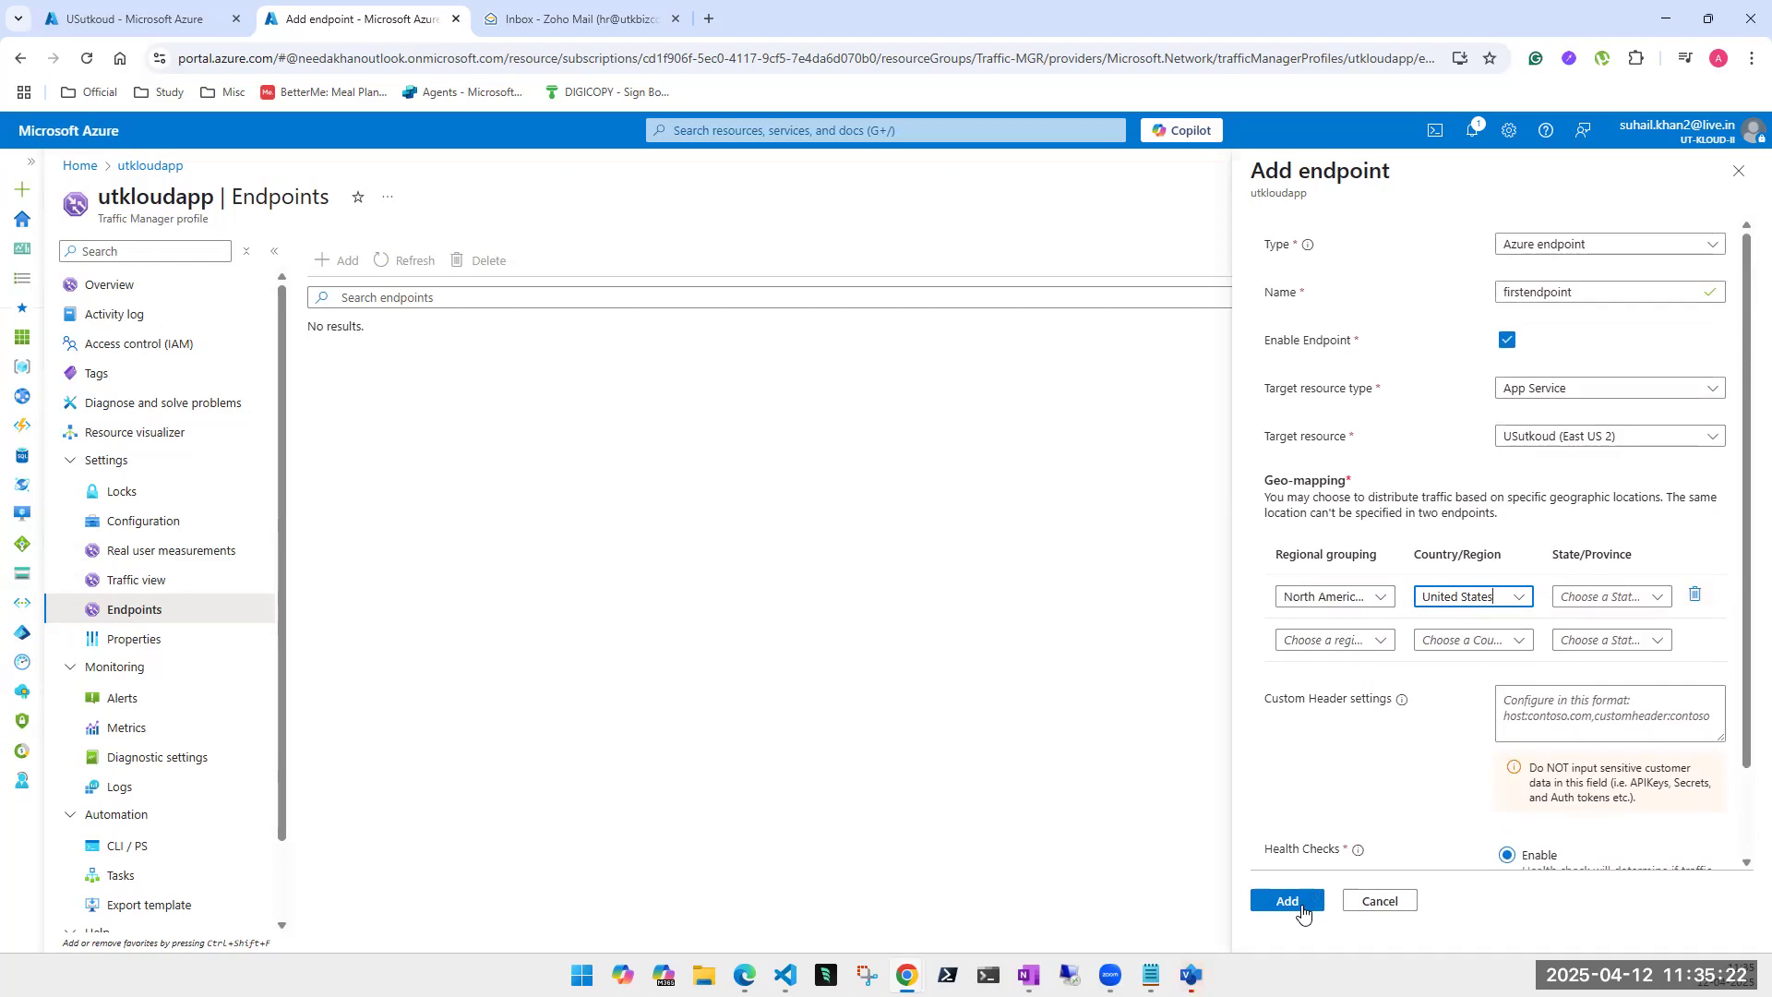
click(1301, 907)
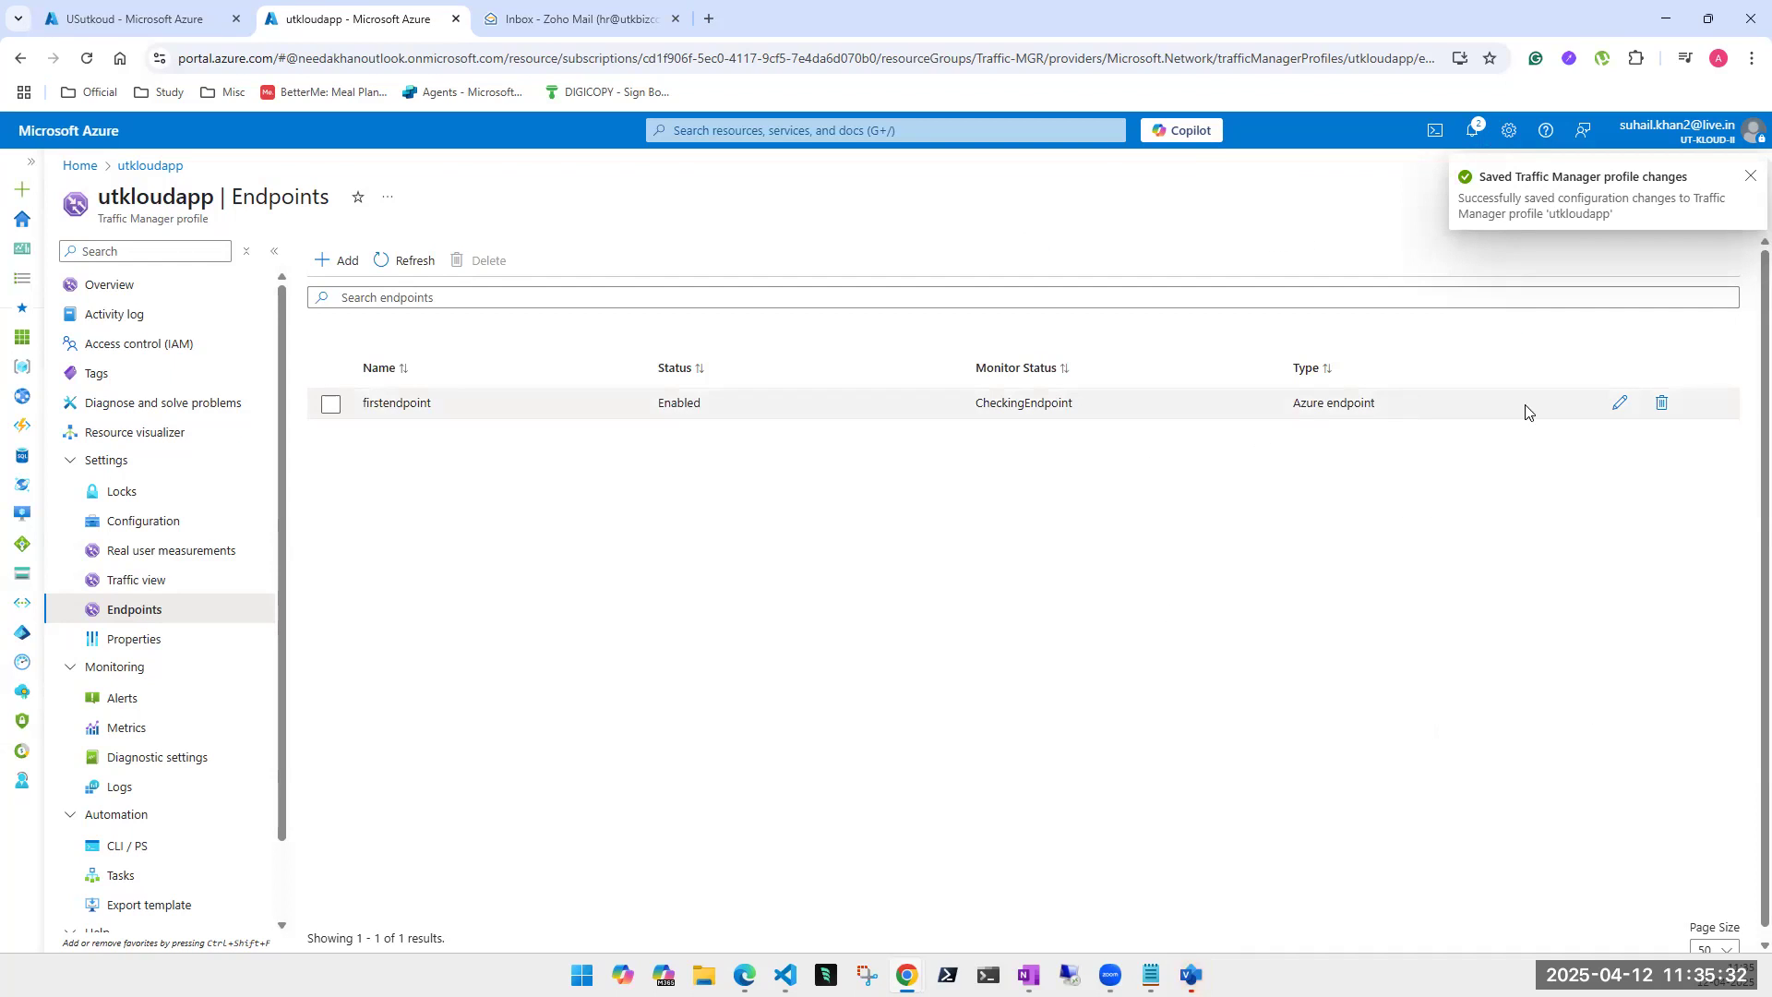
click(1616, 415)
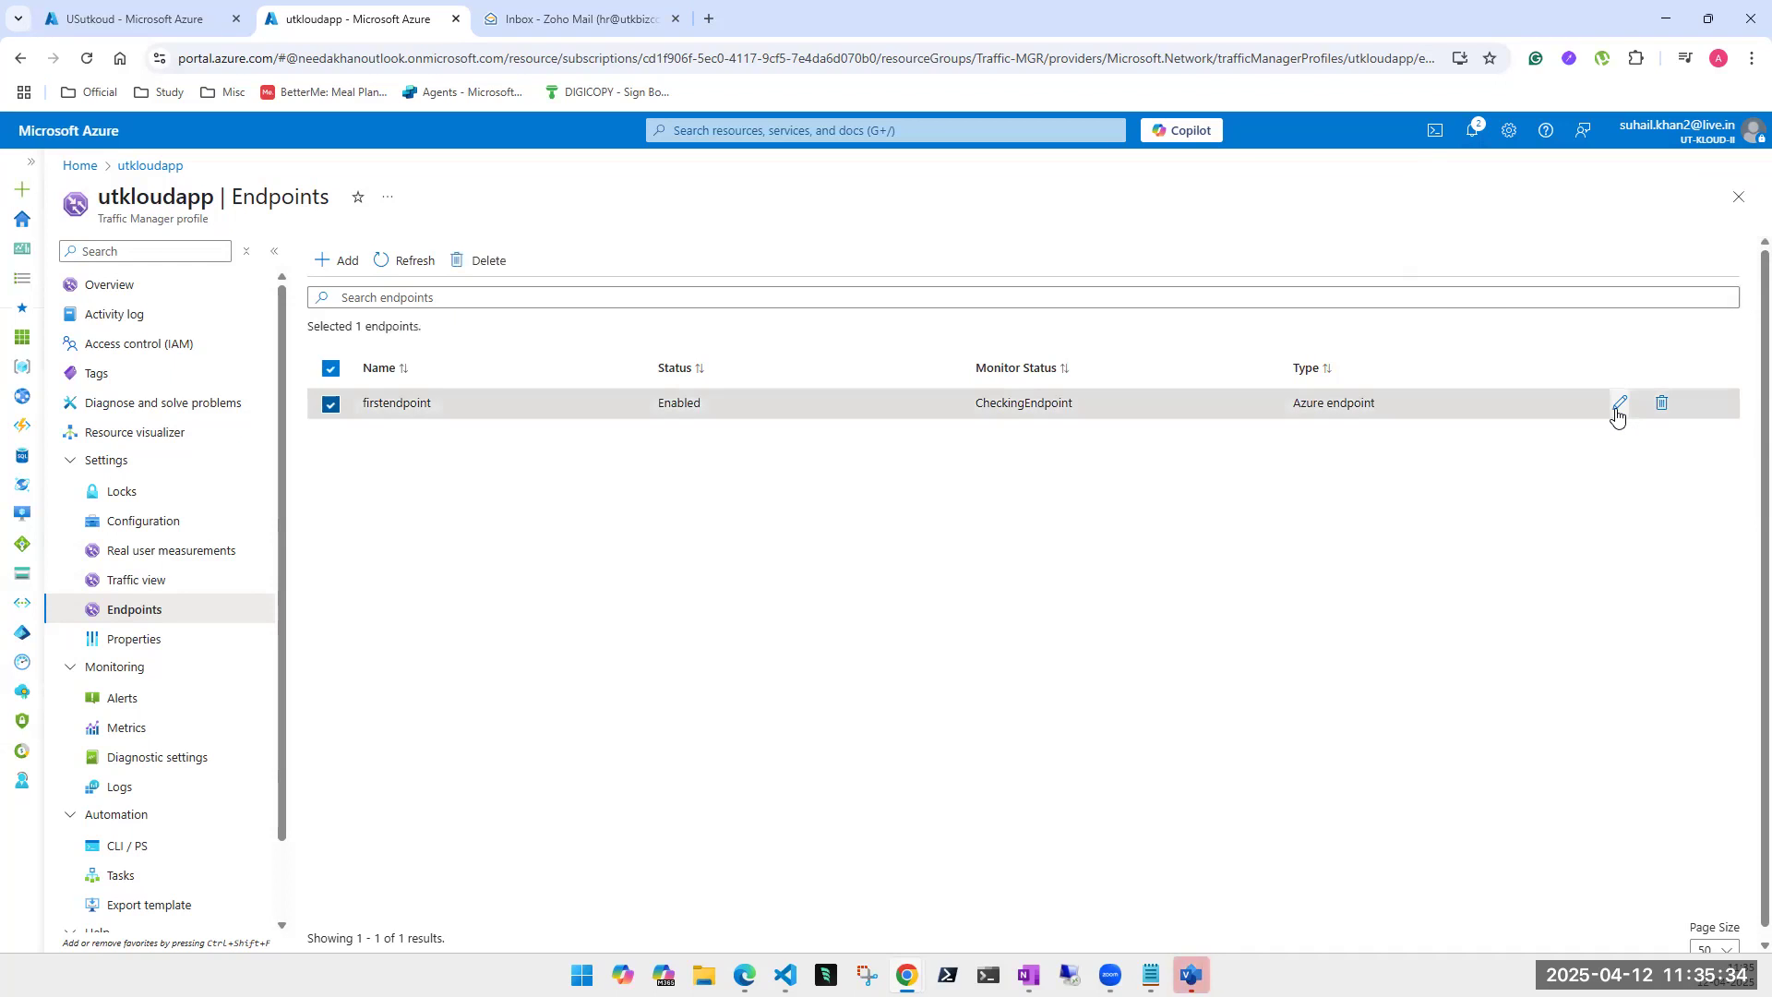
click(1616, 415)
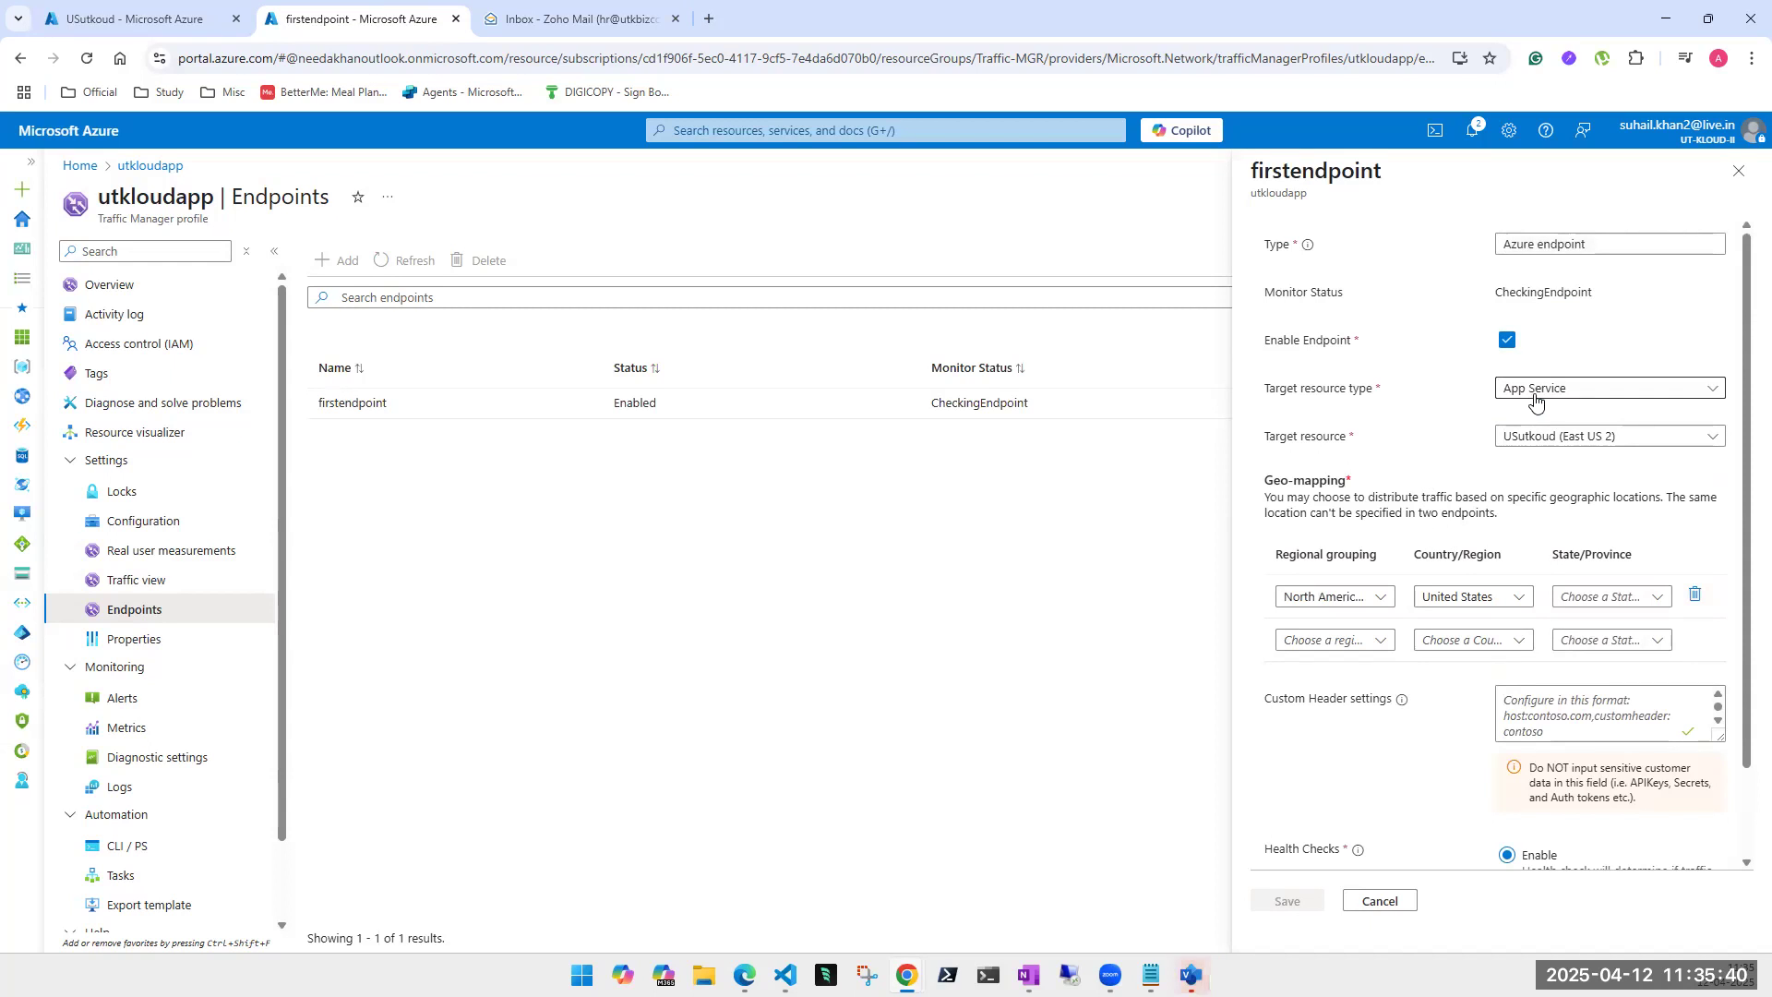
scroll(1525, 580, down, 1)
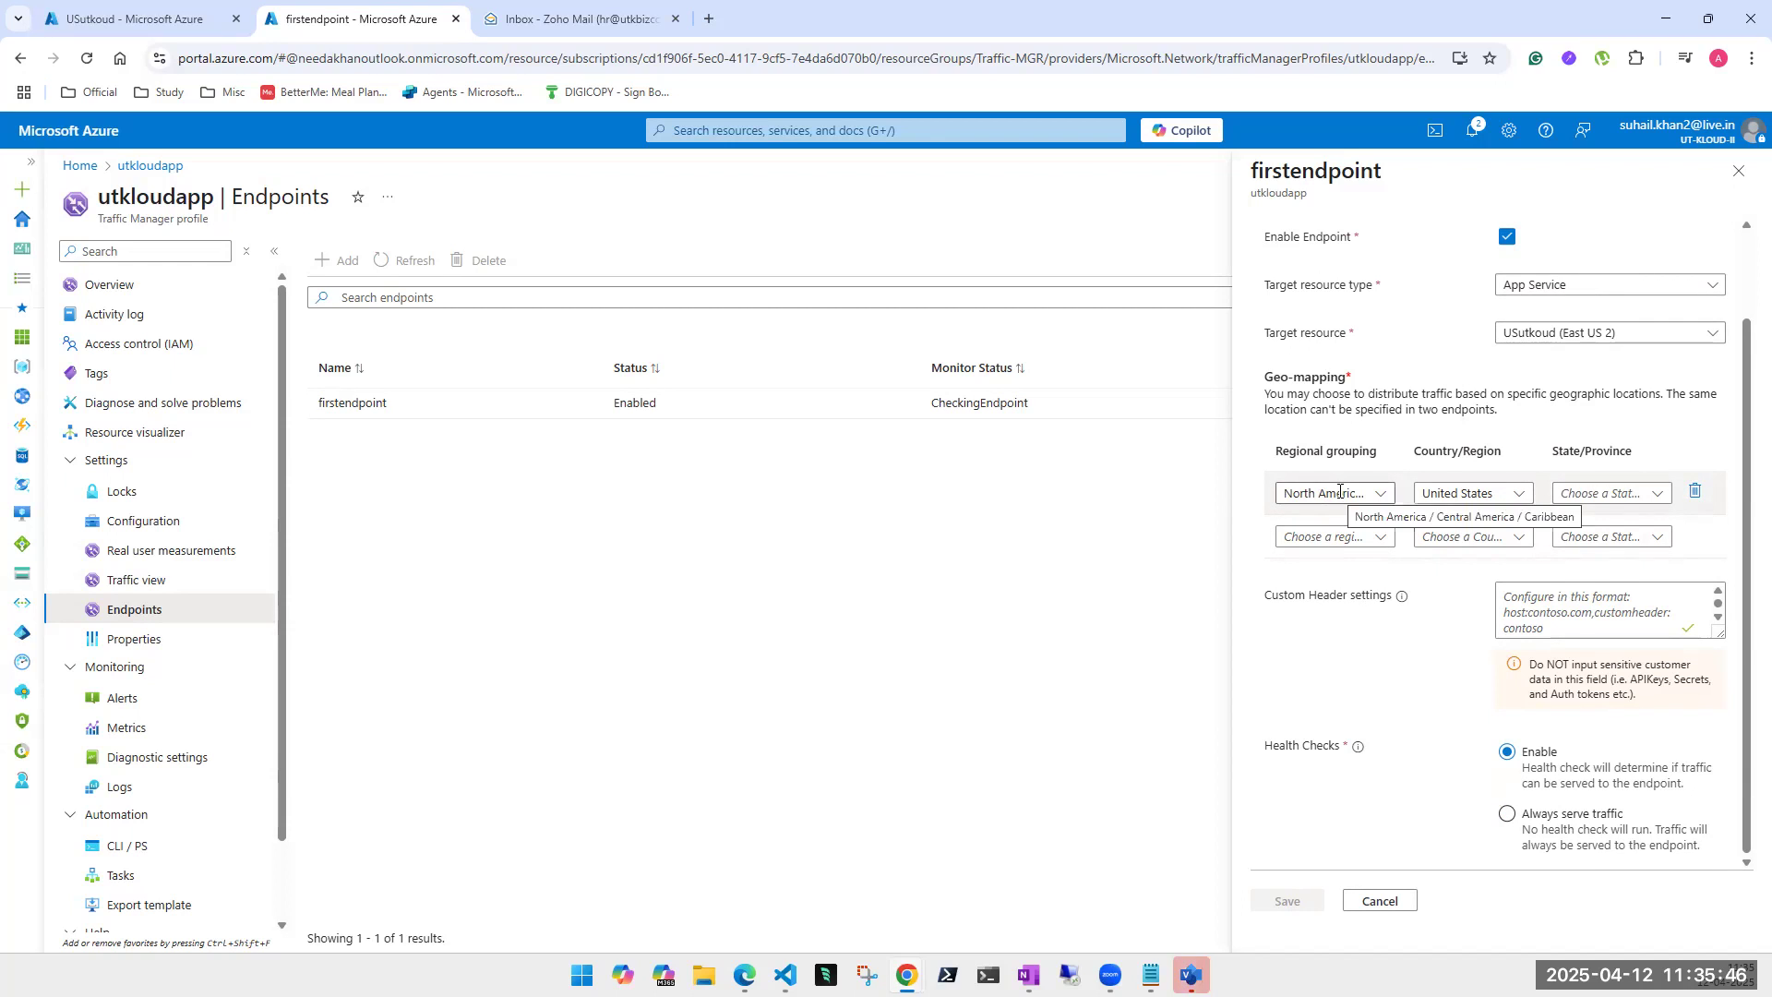
scroll(1477, 369, up, 1)
click(1736, 175)
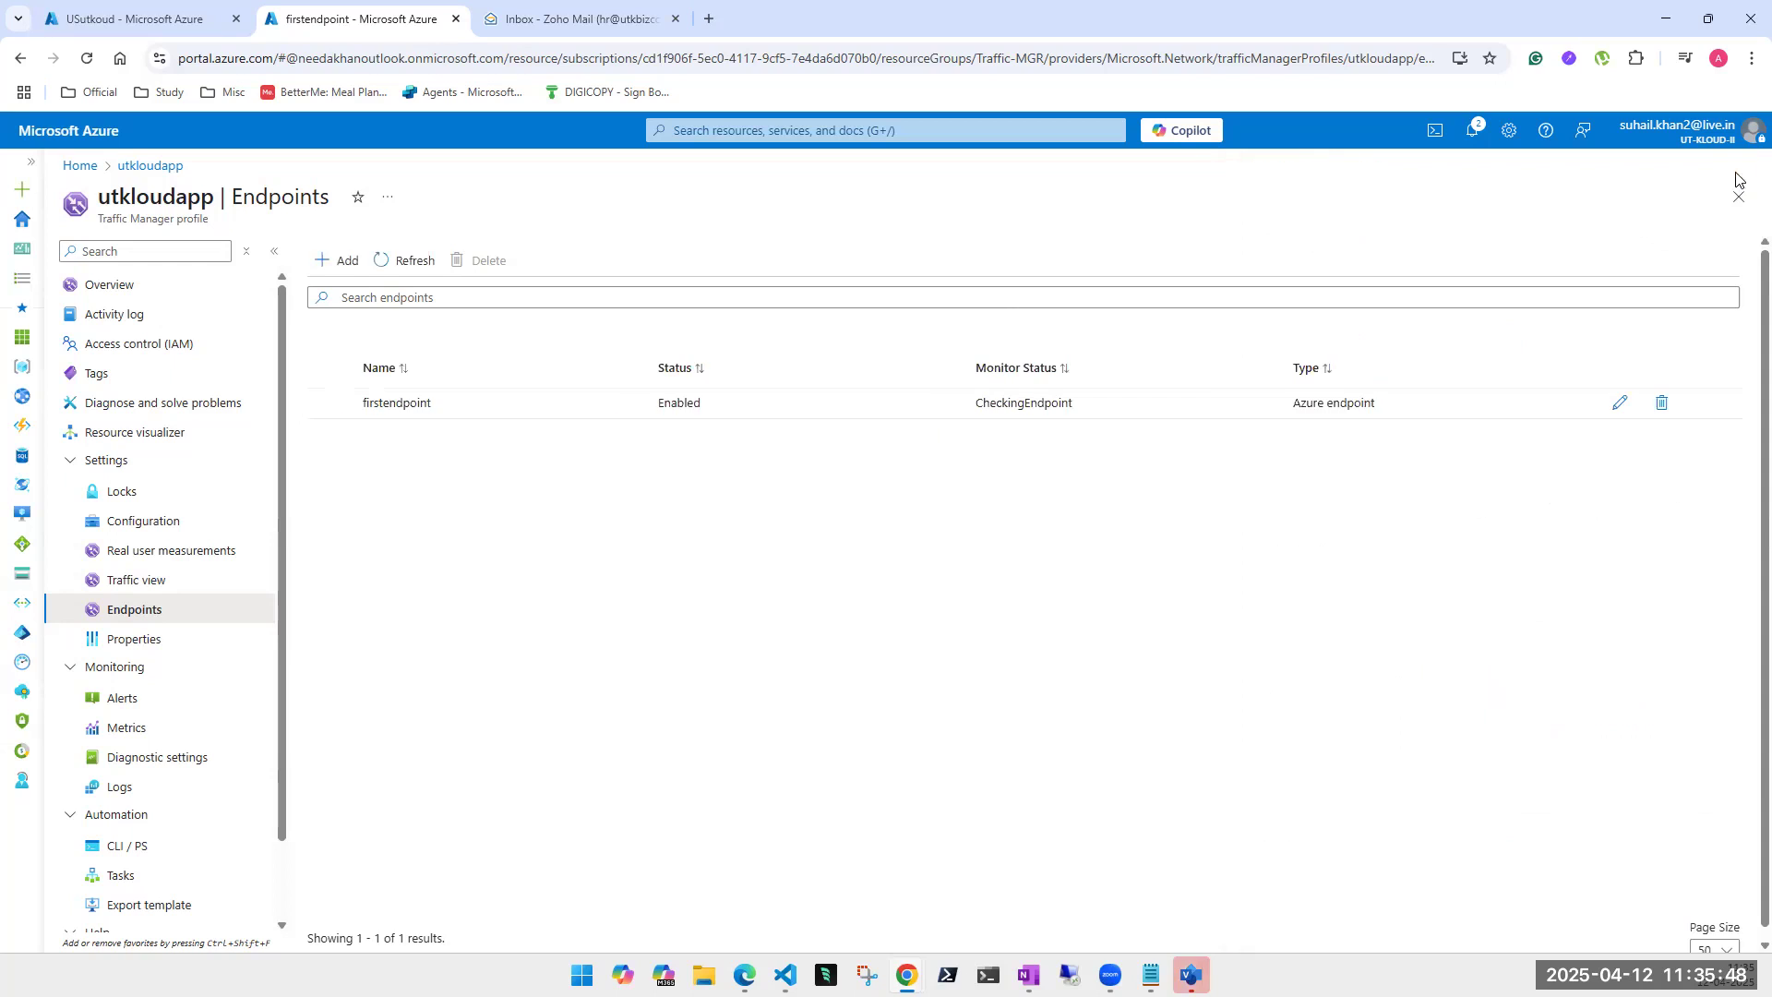
- Start a new endpoint named india targeting the utkloudindia (Central India) App Service
click(318, 262)
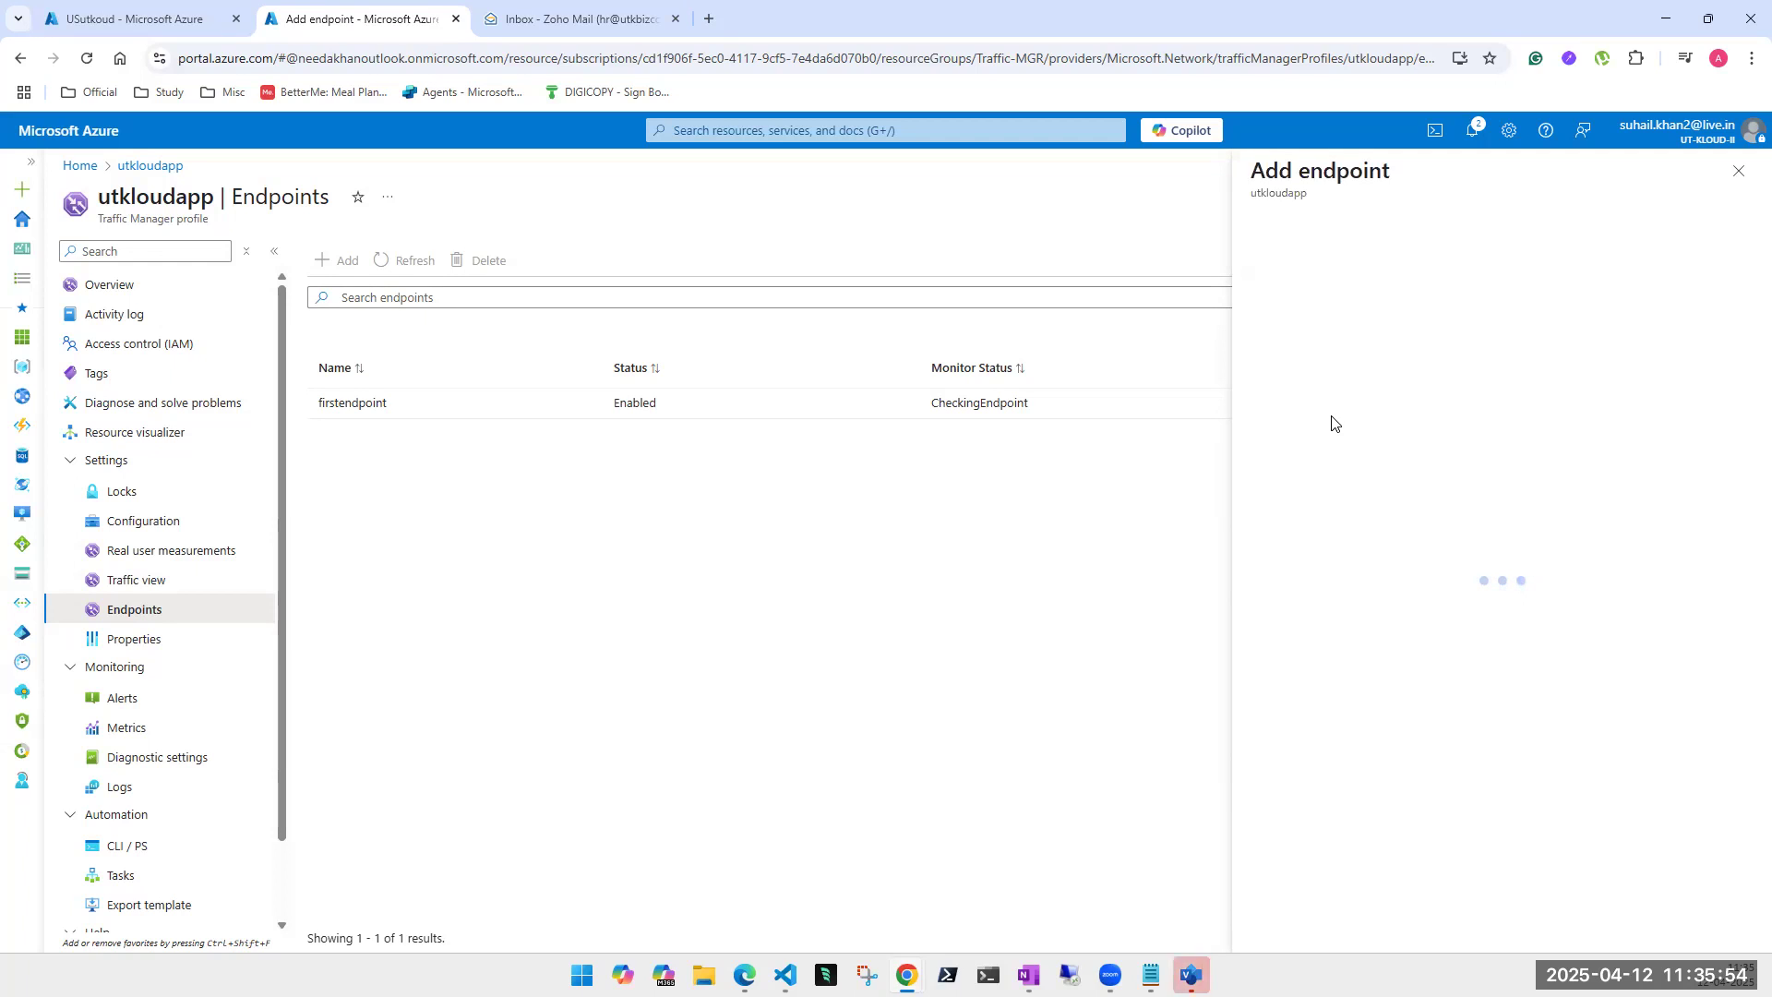
click(1541, 291)
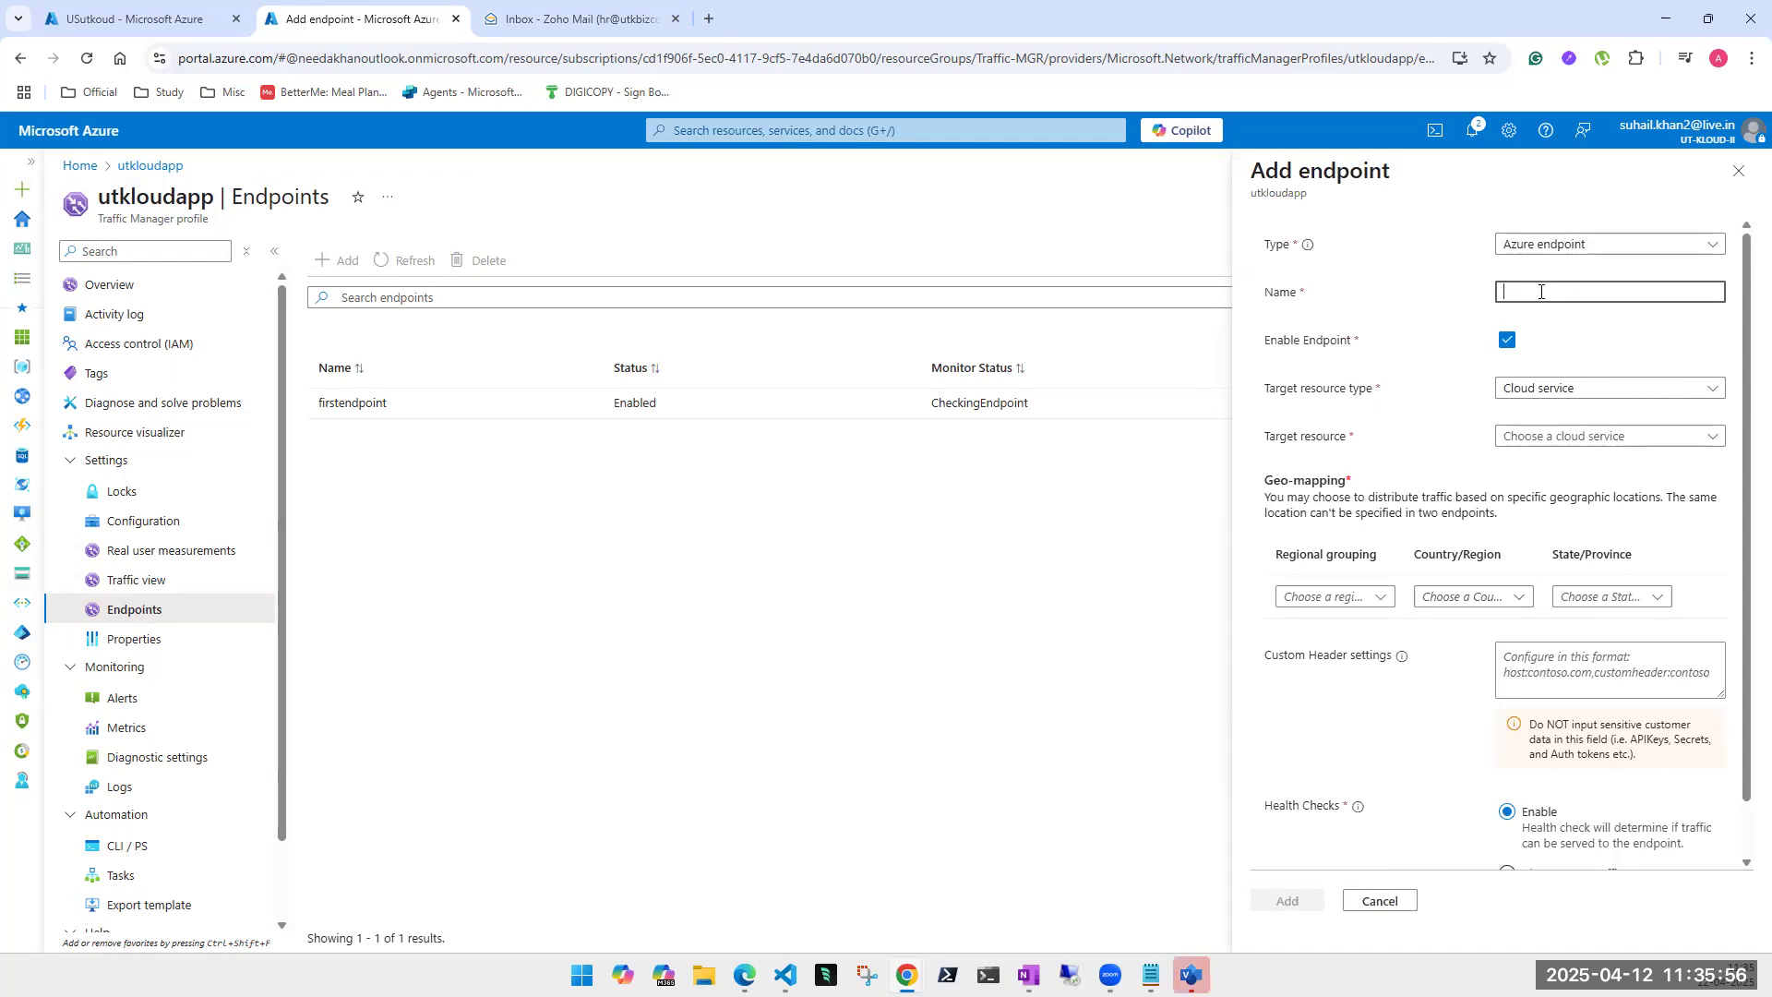
text(india)
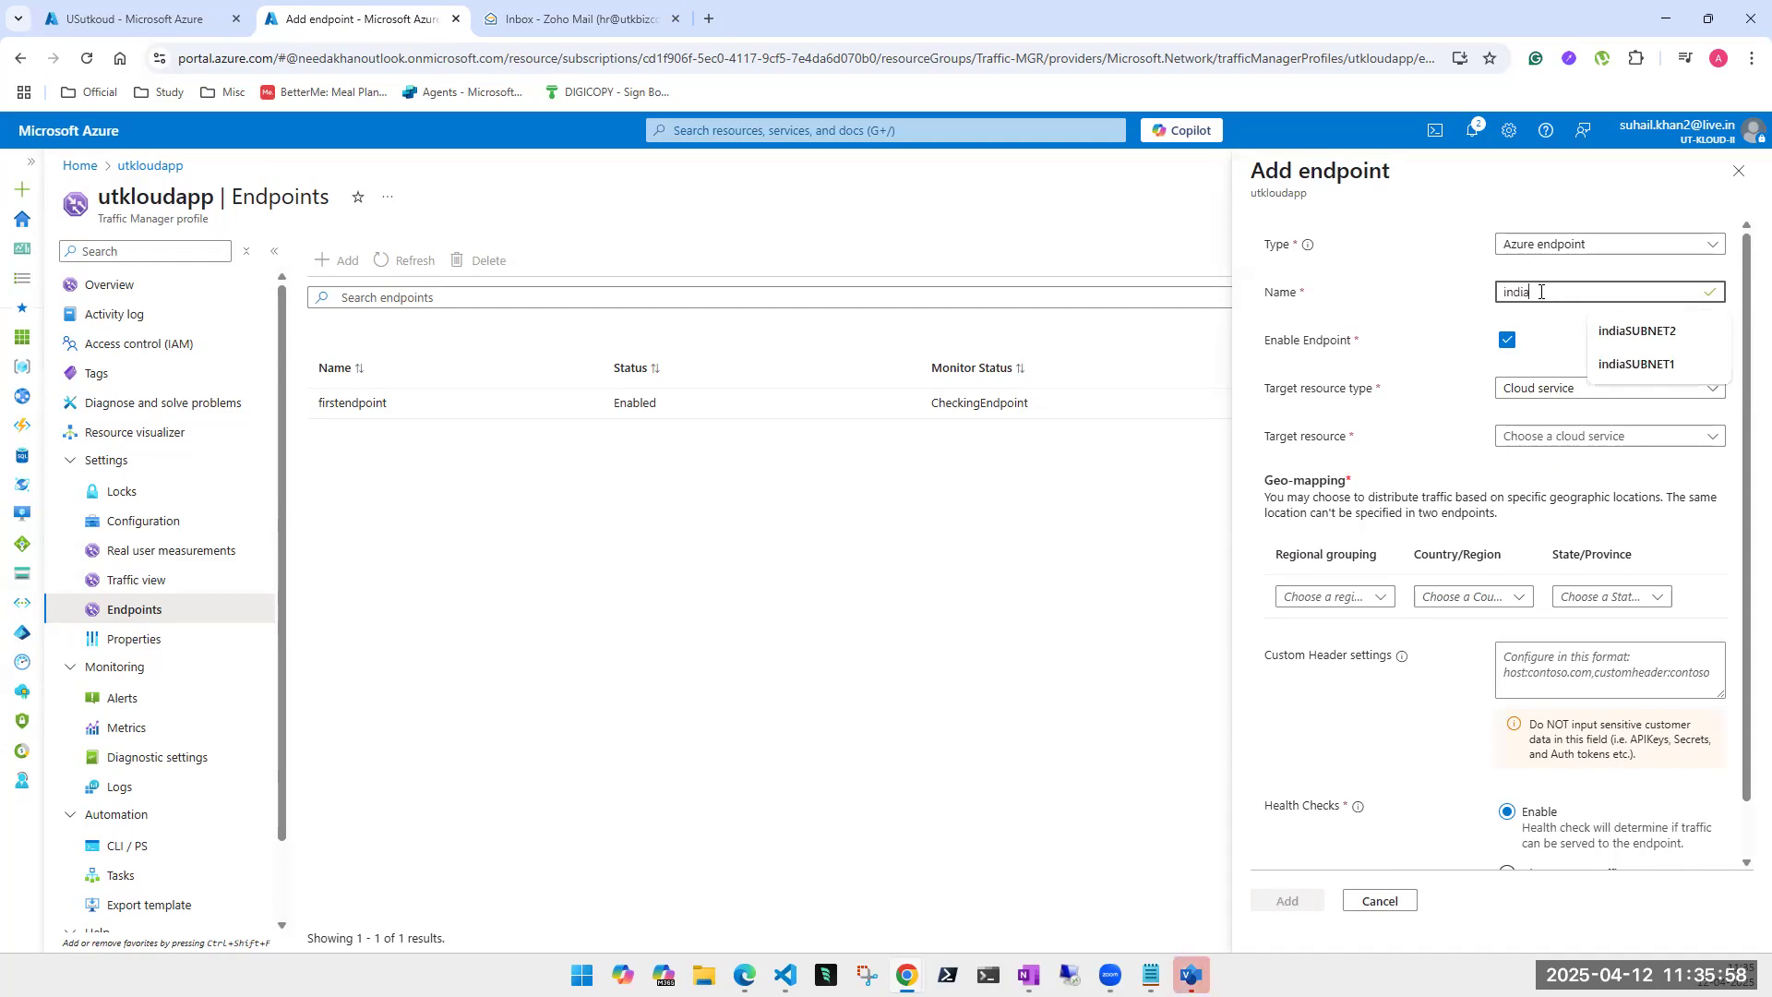
click(1540, 385)
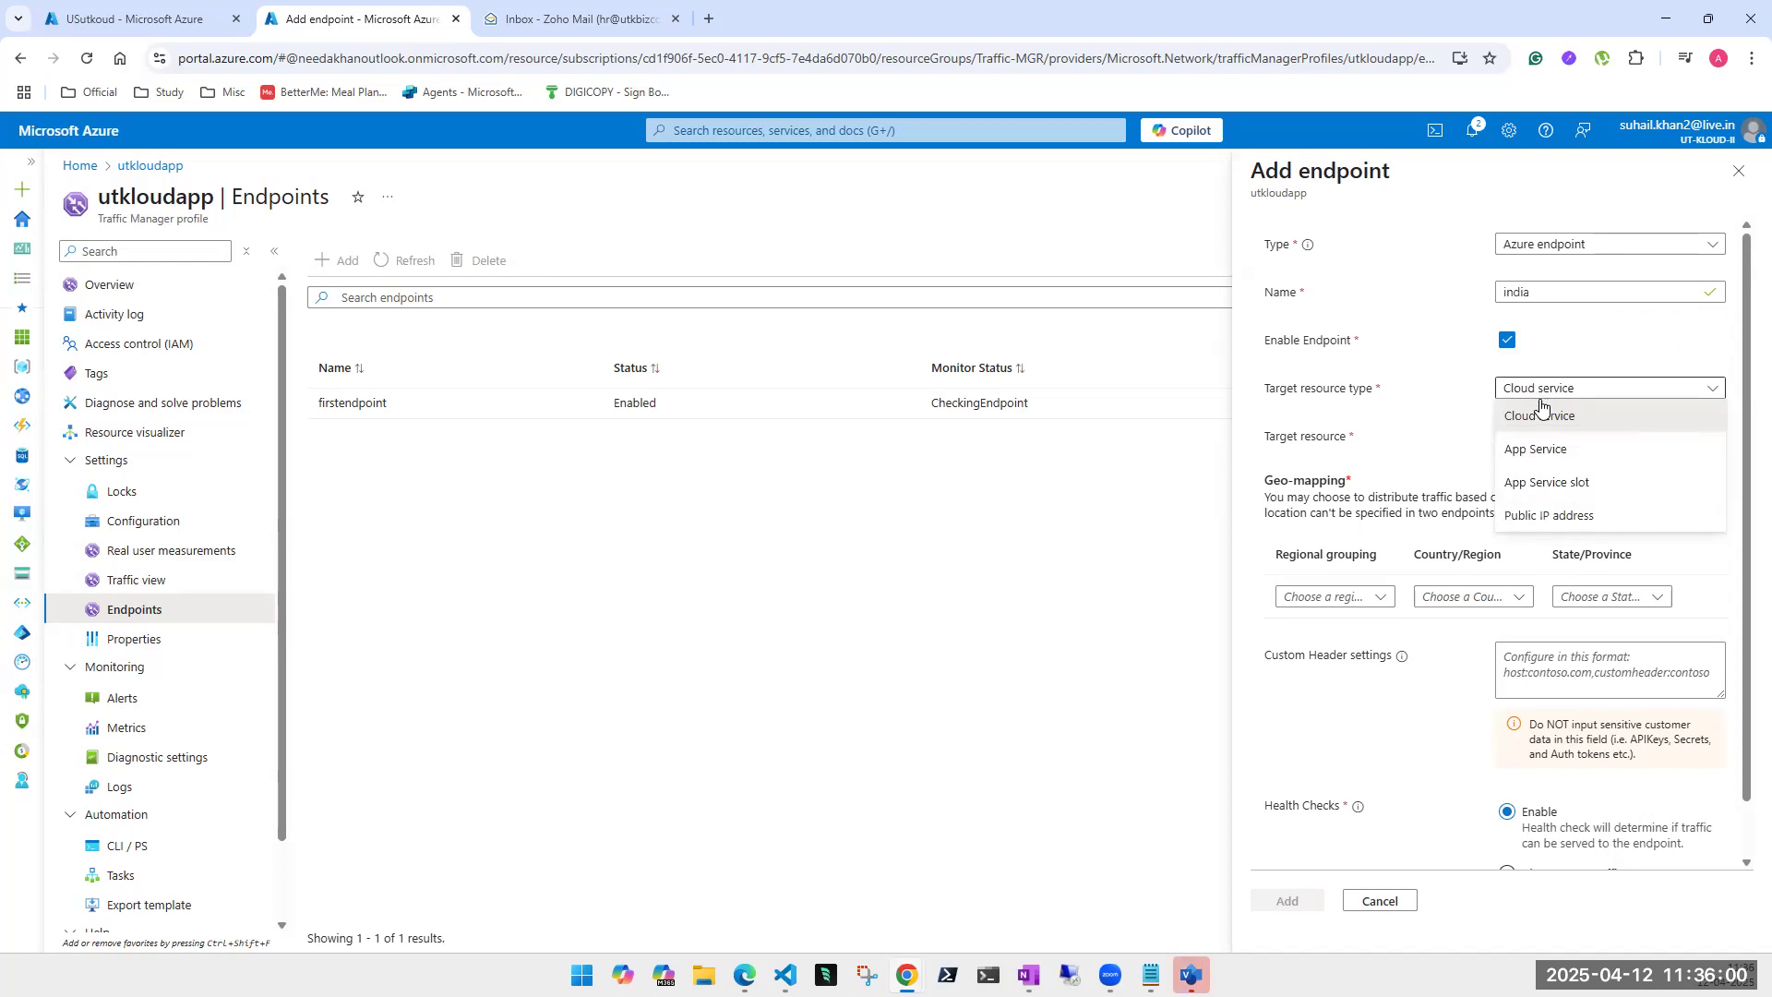
click(1536, 450)
click(1543, 437)
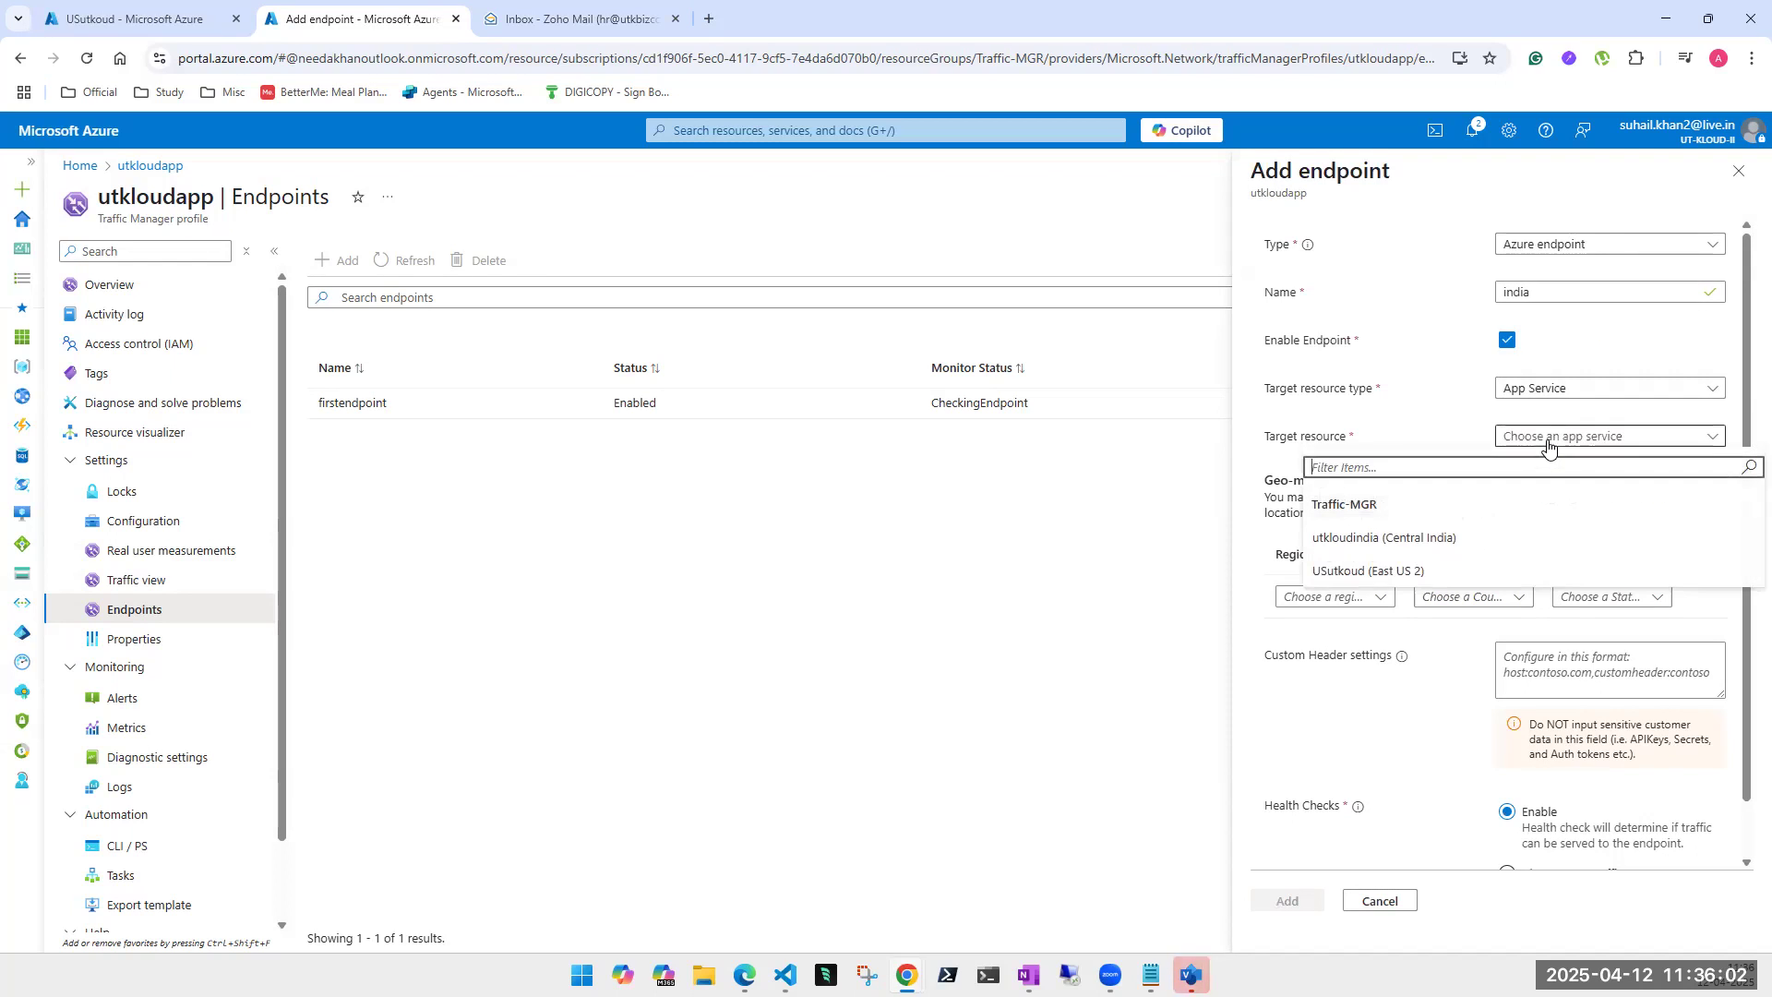
click(1389, 543)
- Geo-map it to Asia / India with no state, and add the india endpoint
click(1329, 596)
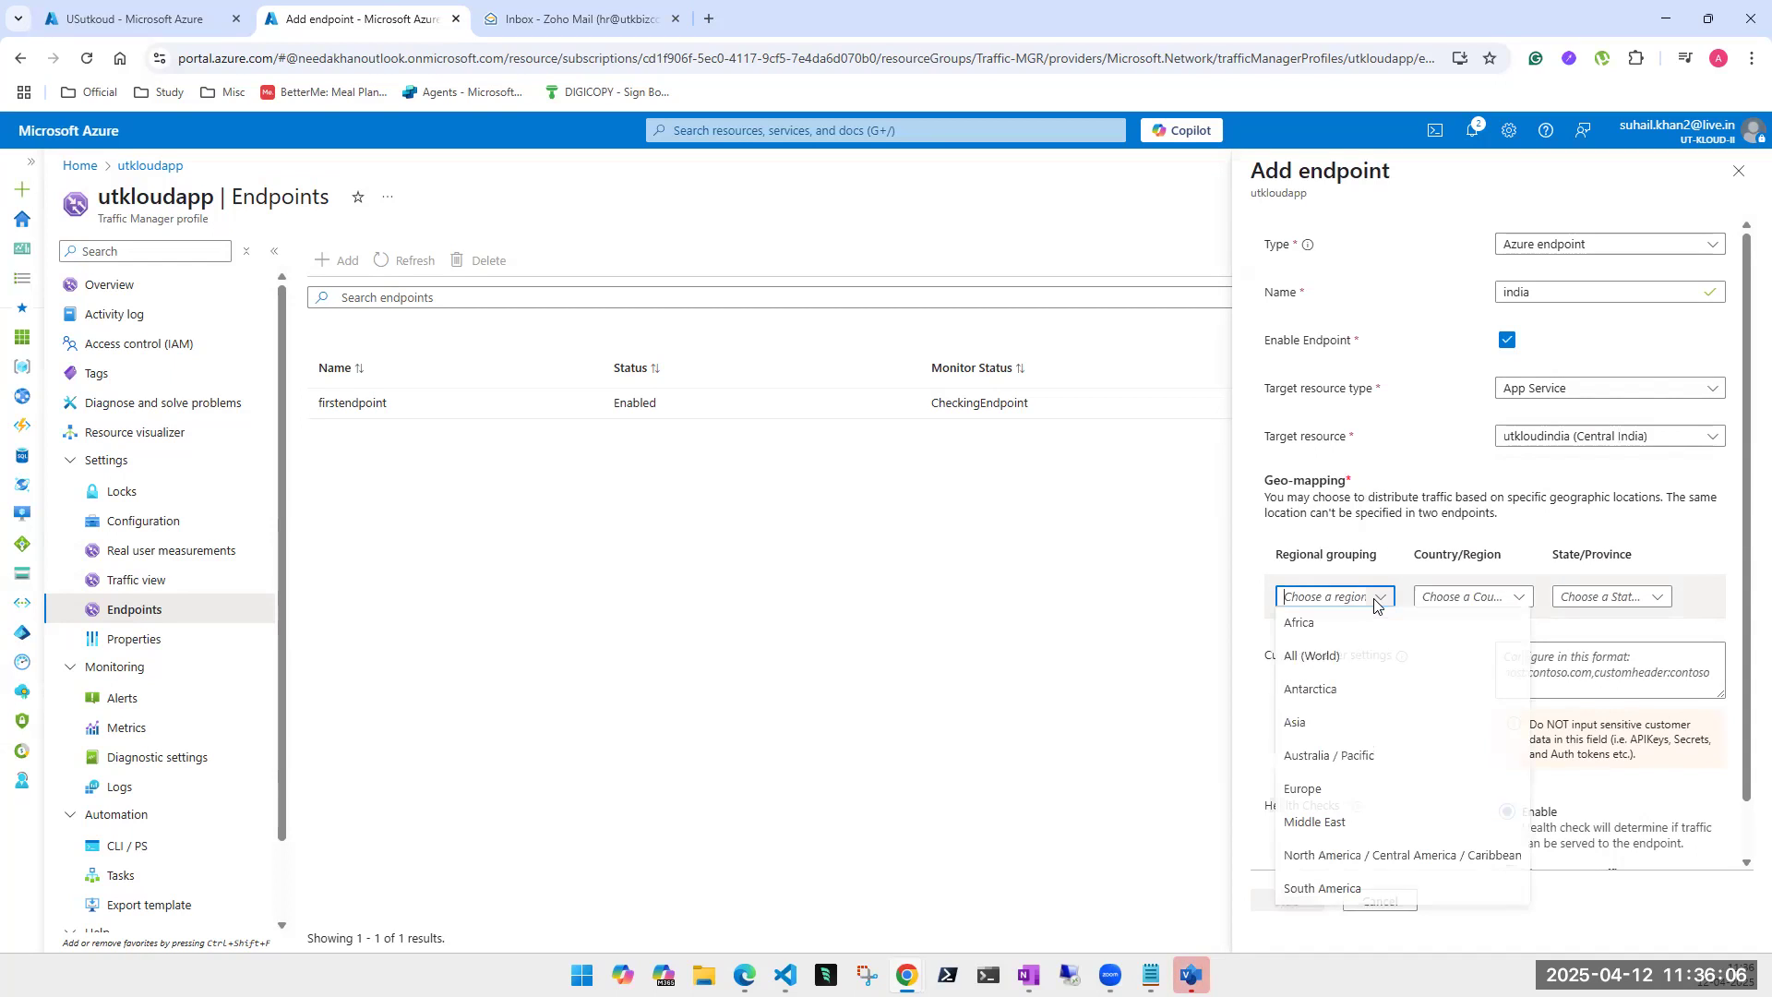
click(1326, 732)
click(1514, 597)
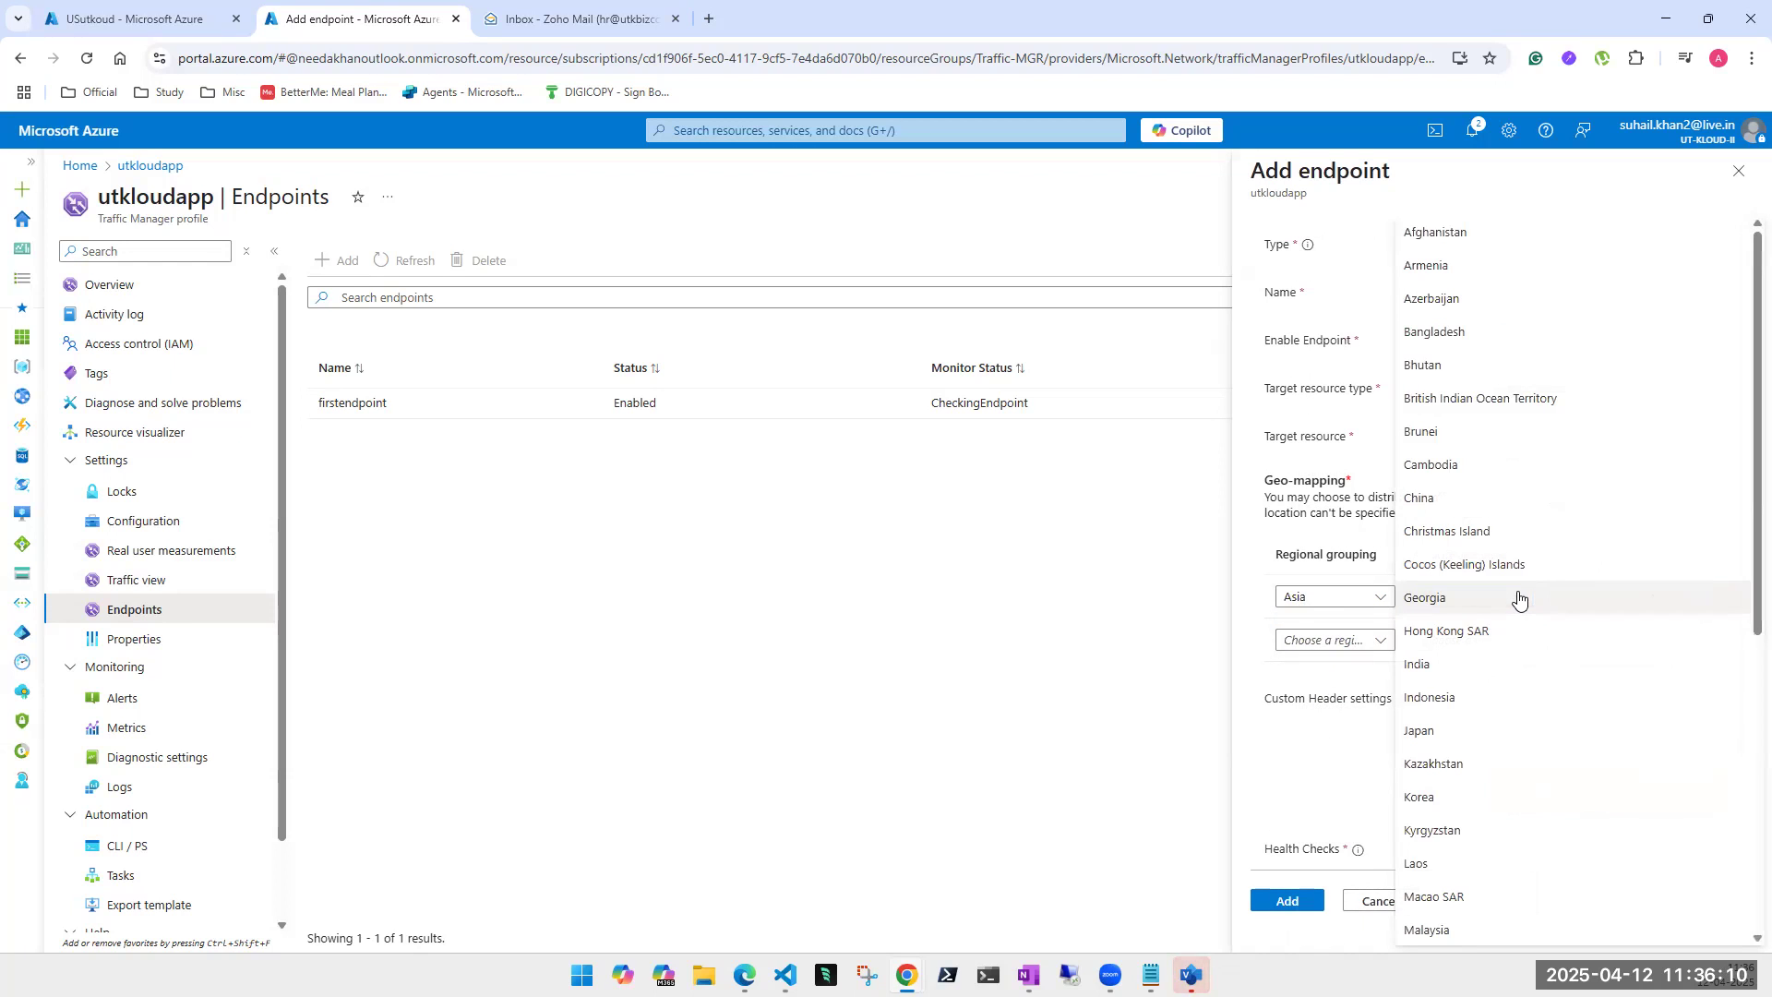
click(1469, 667)
click(1606, 598)
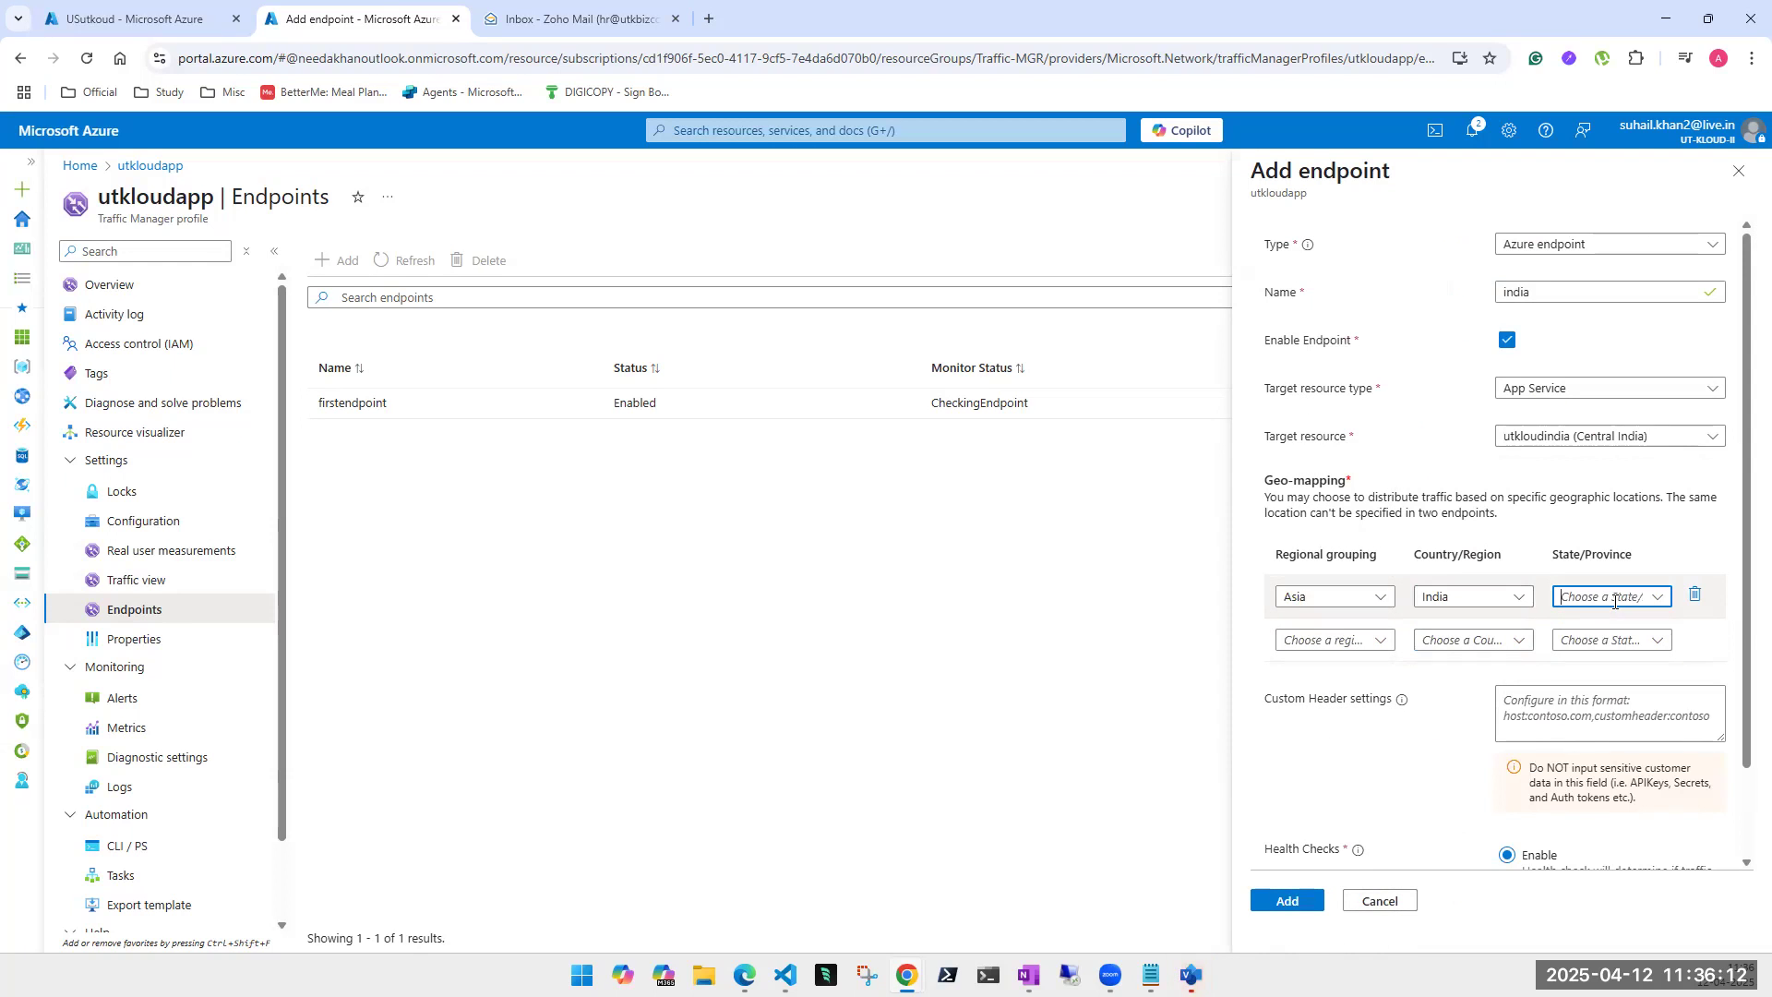
click(1653, 600)
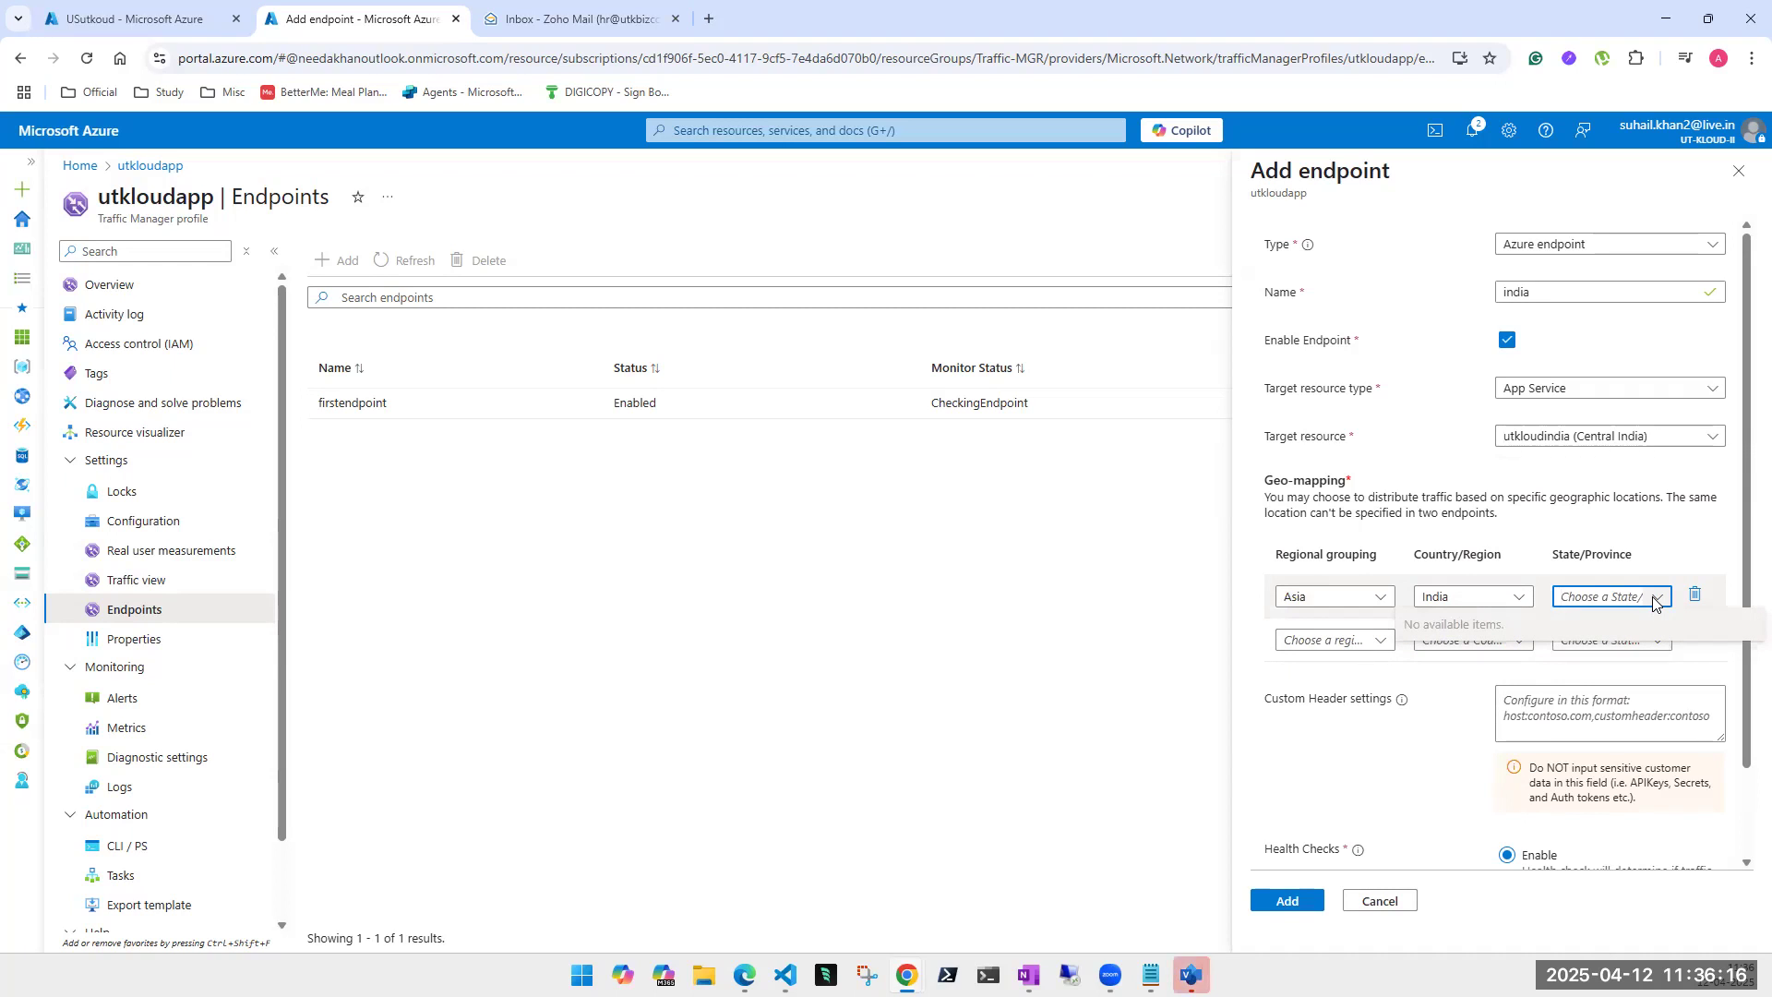
click(1654, 598)
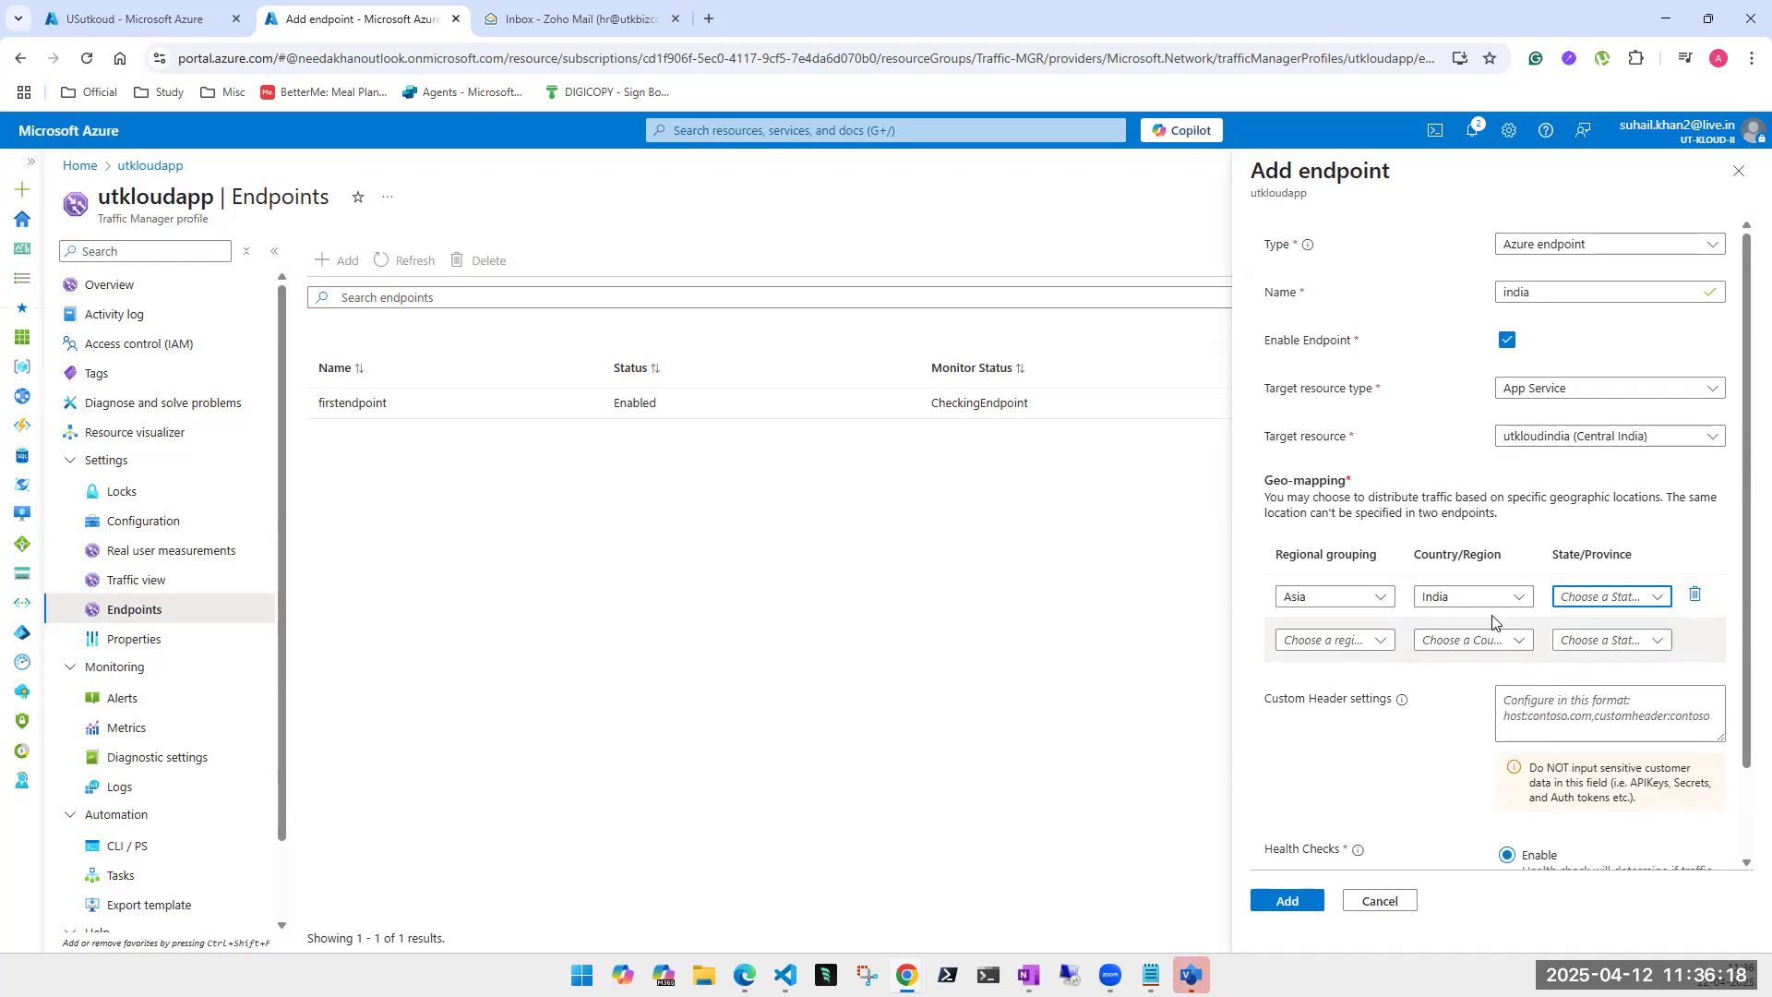
click(1289, 901)
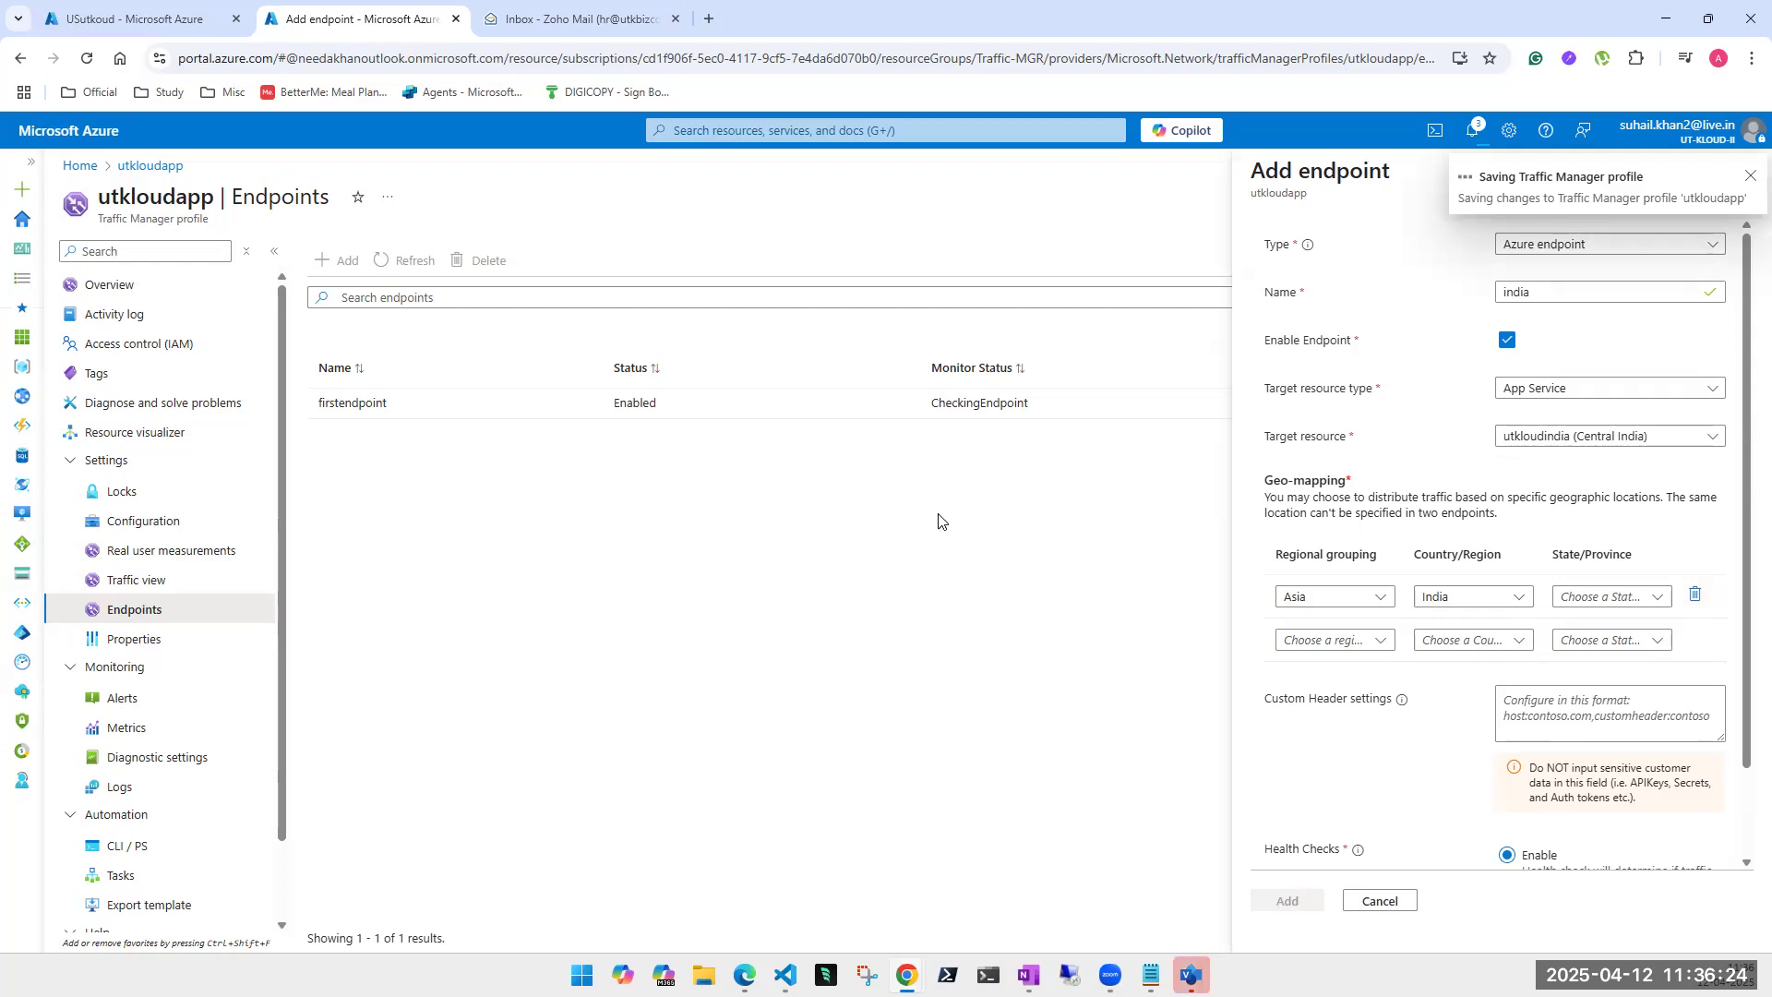
click(907, 976)
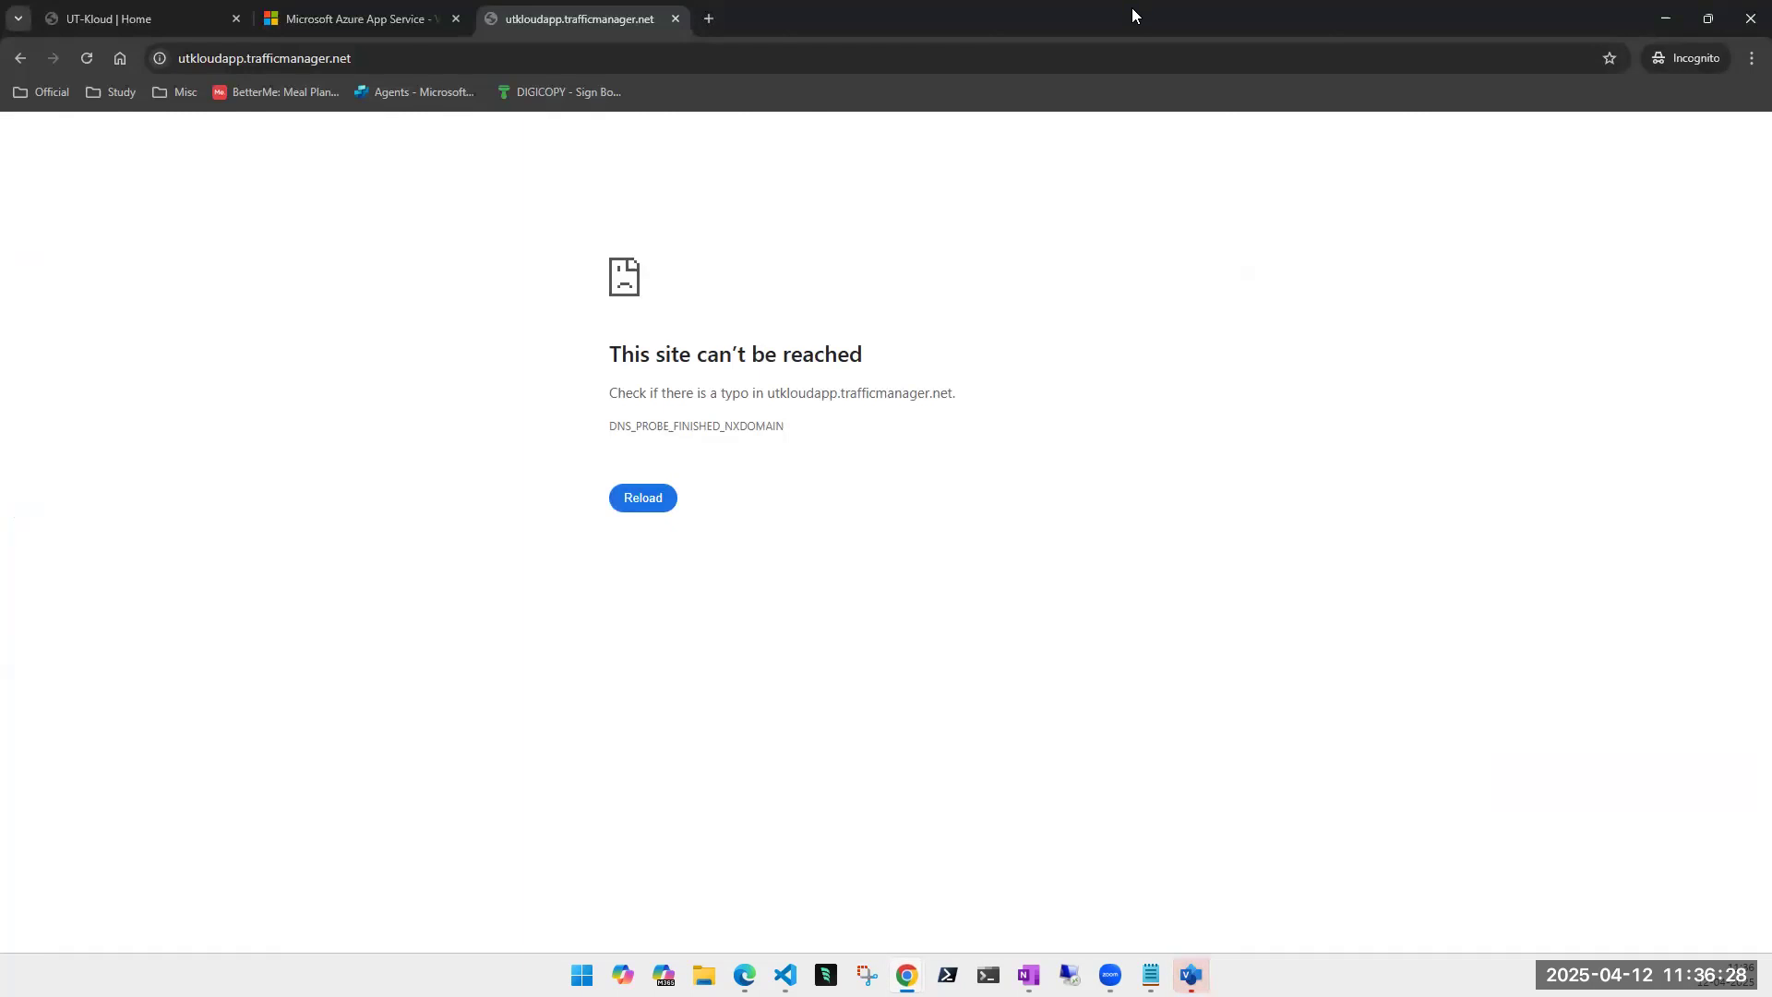
- Bring up the utkloudapp.trafficmanager.net browser window while the india endpoint finishes saving
drag(1132, 8, 461, 996)
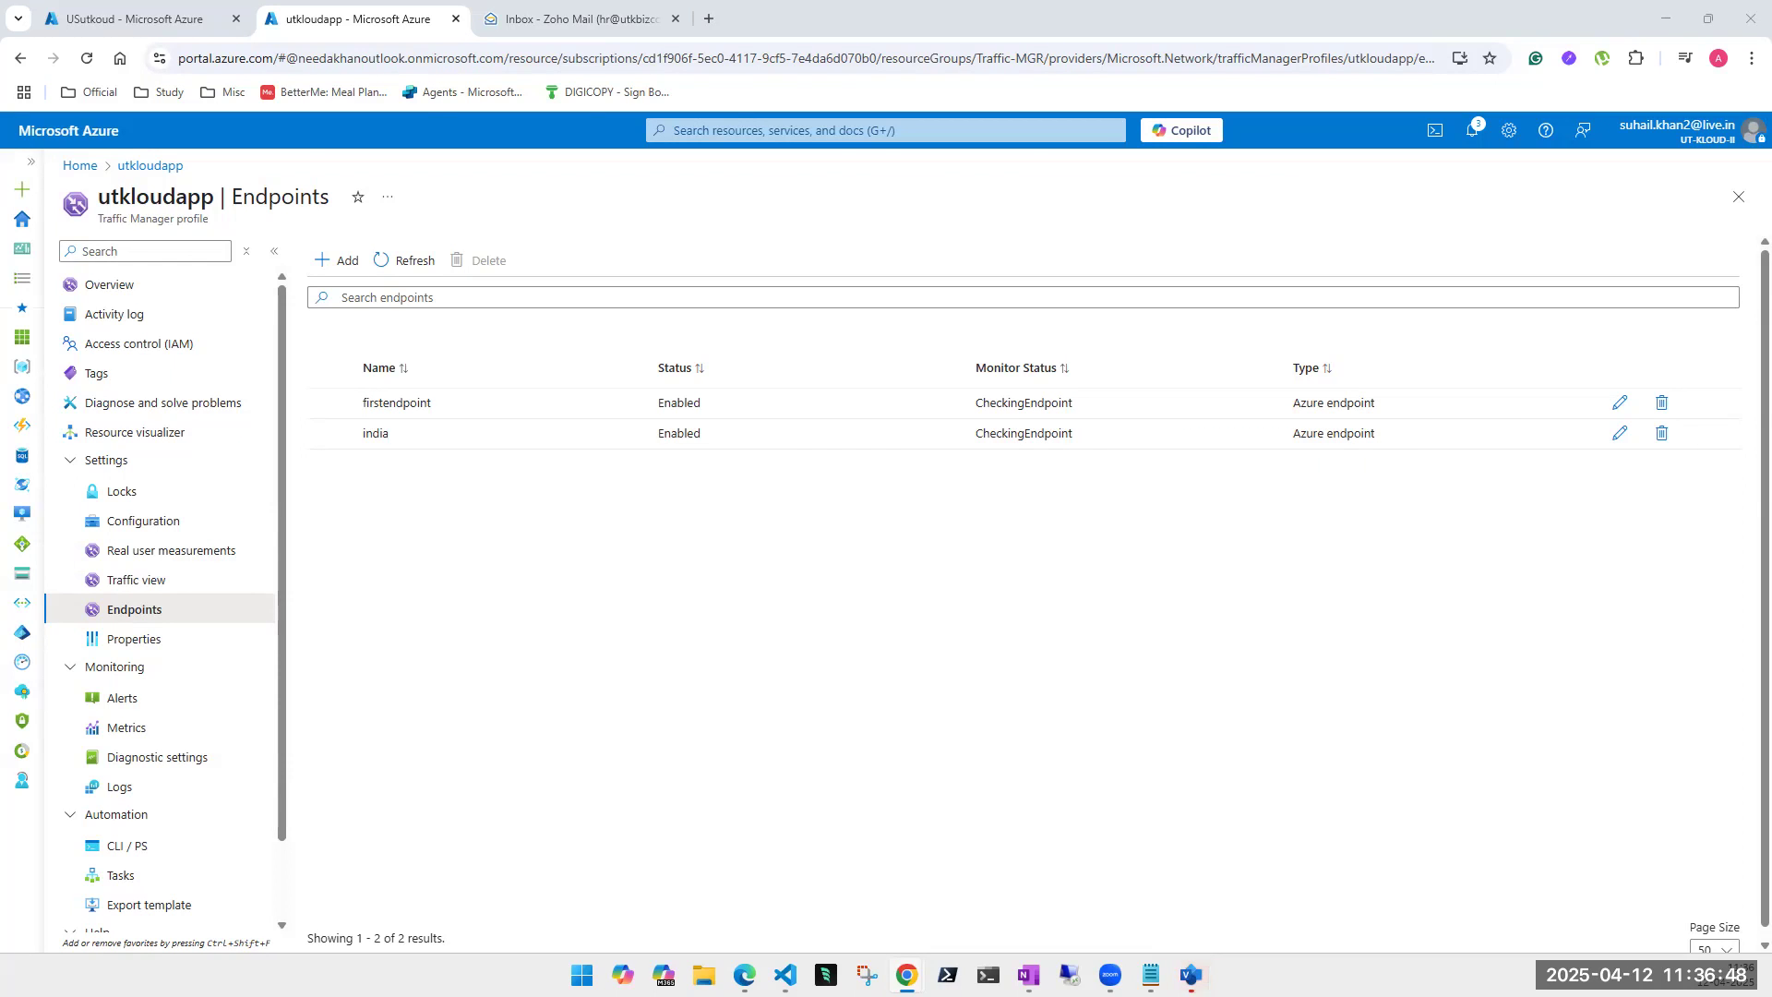
key(alt+Tab)
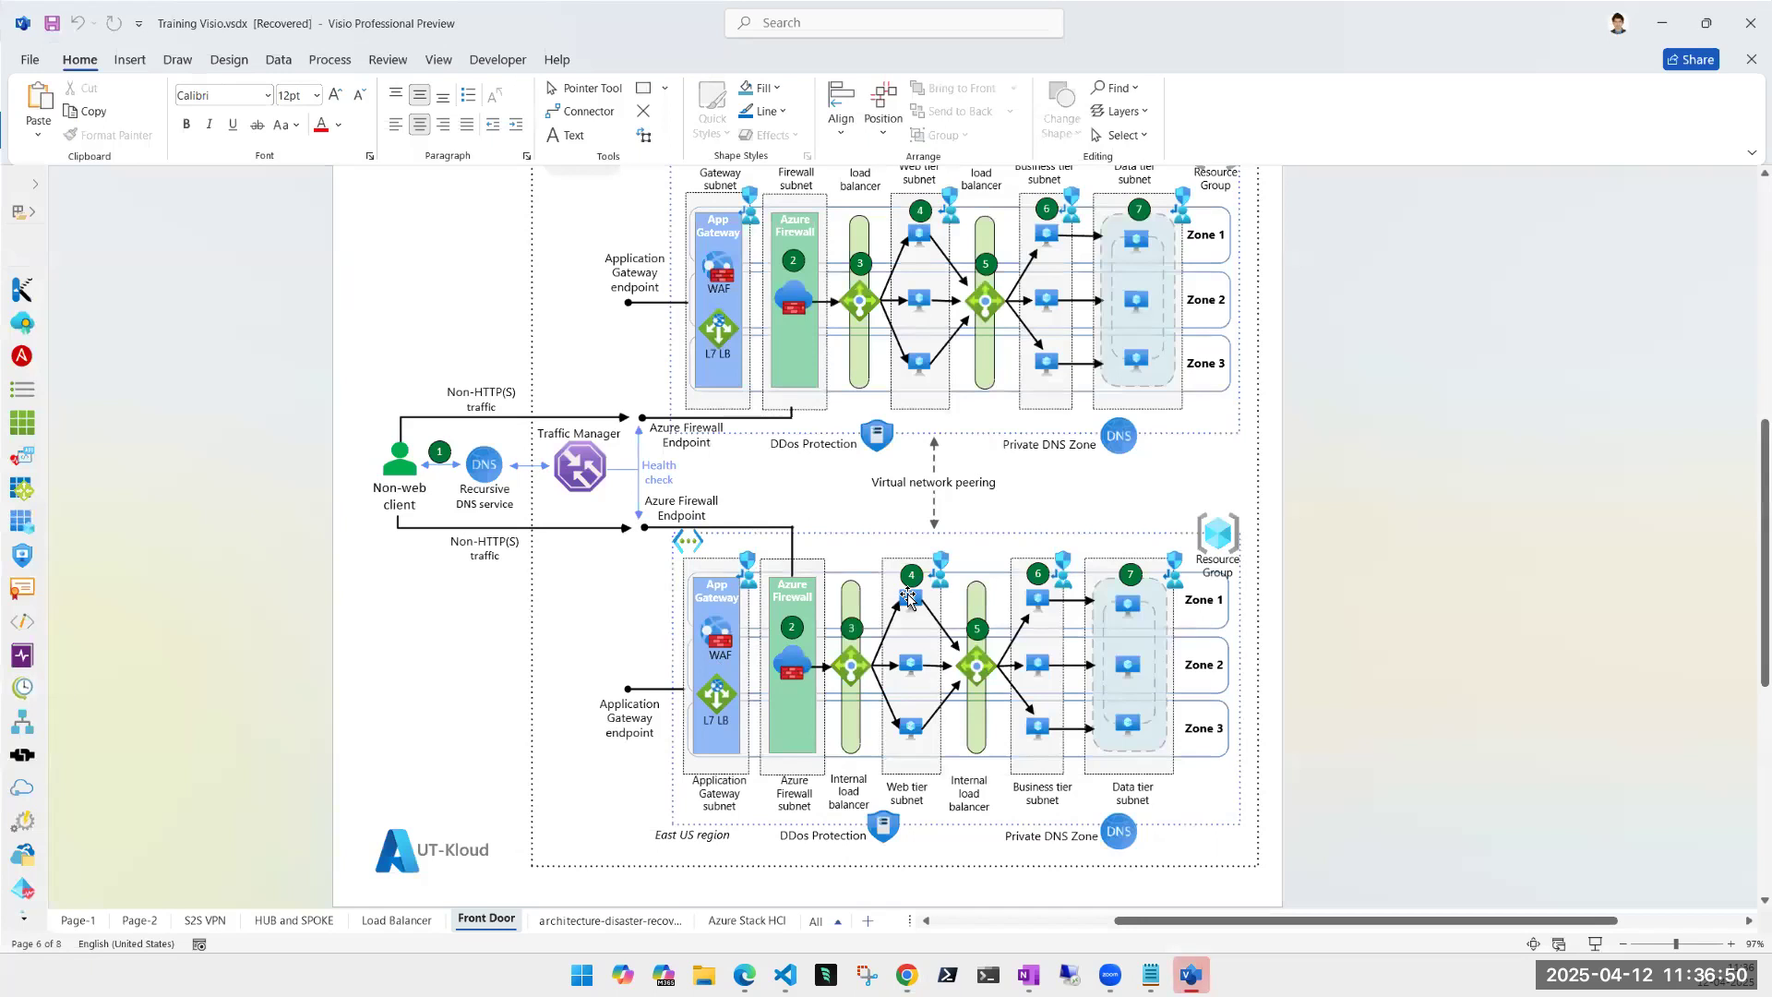
- Inspect the Traffic Manager shape on the Front Door diagram, then minimize Visio
click(582, 476)
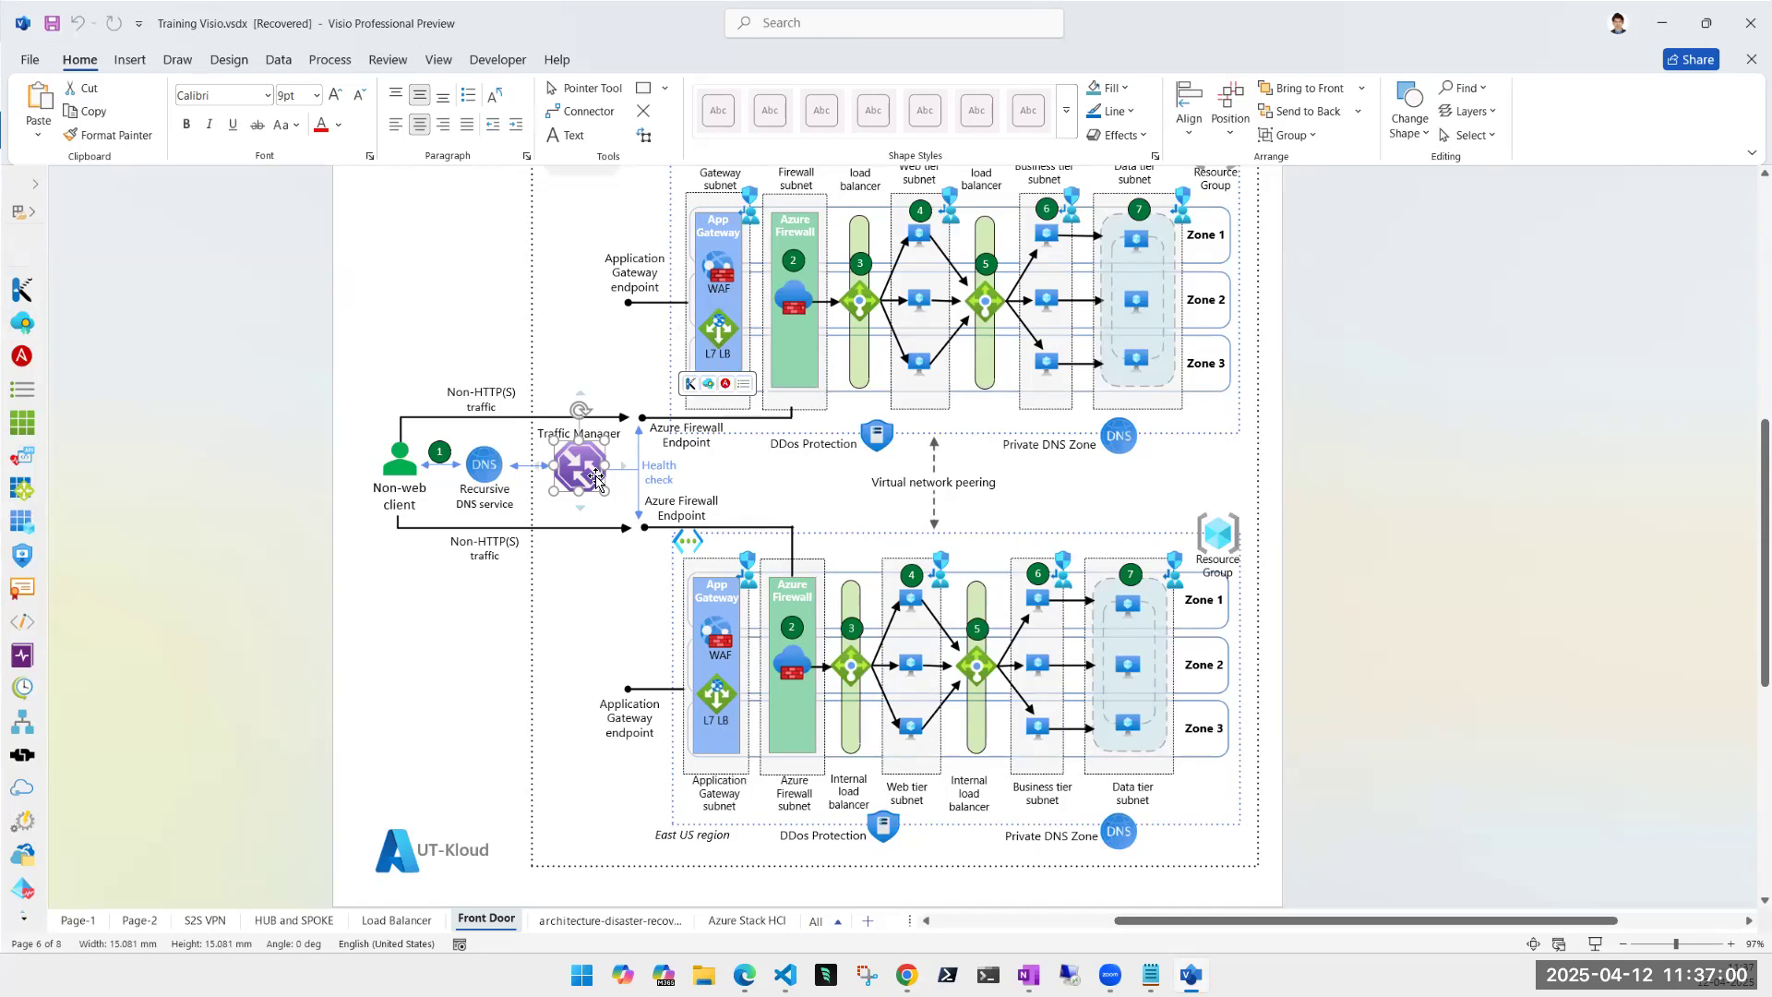
click(587, 620)
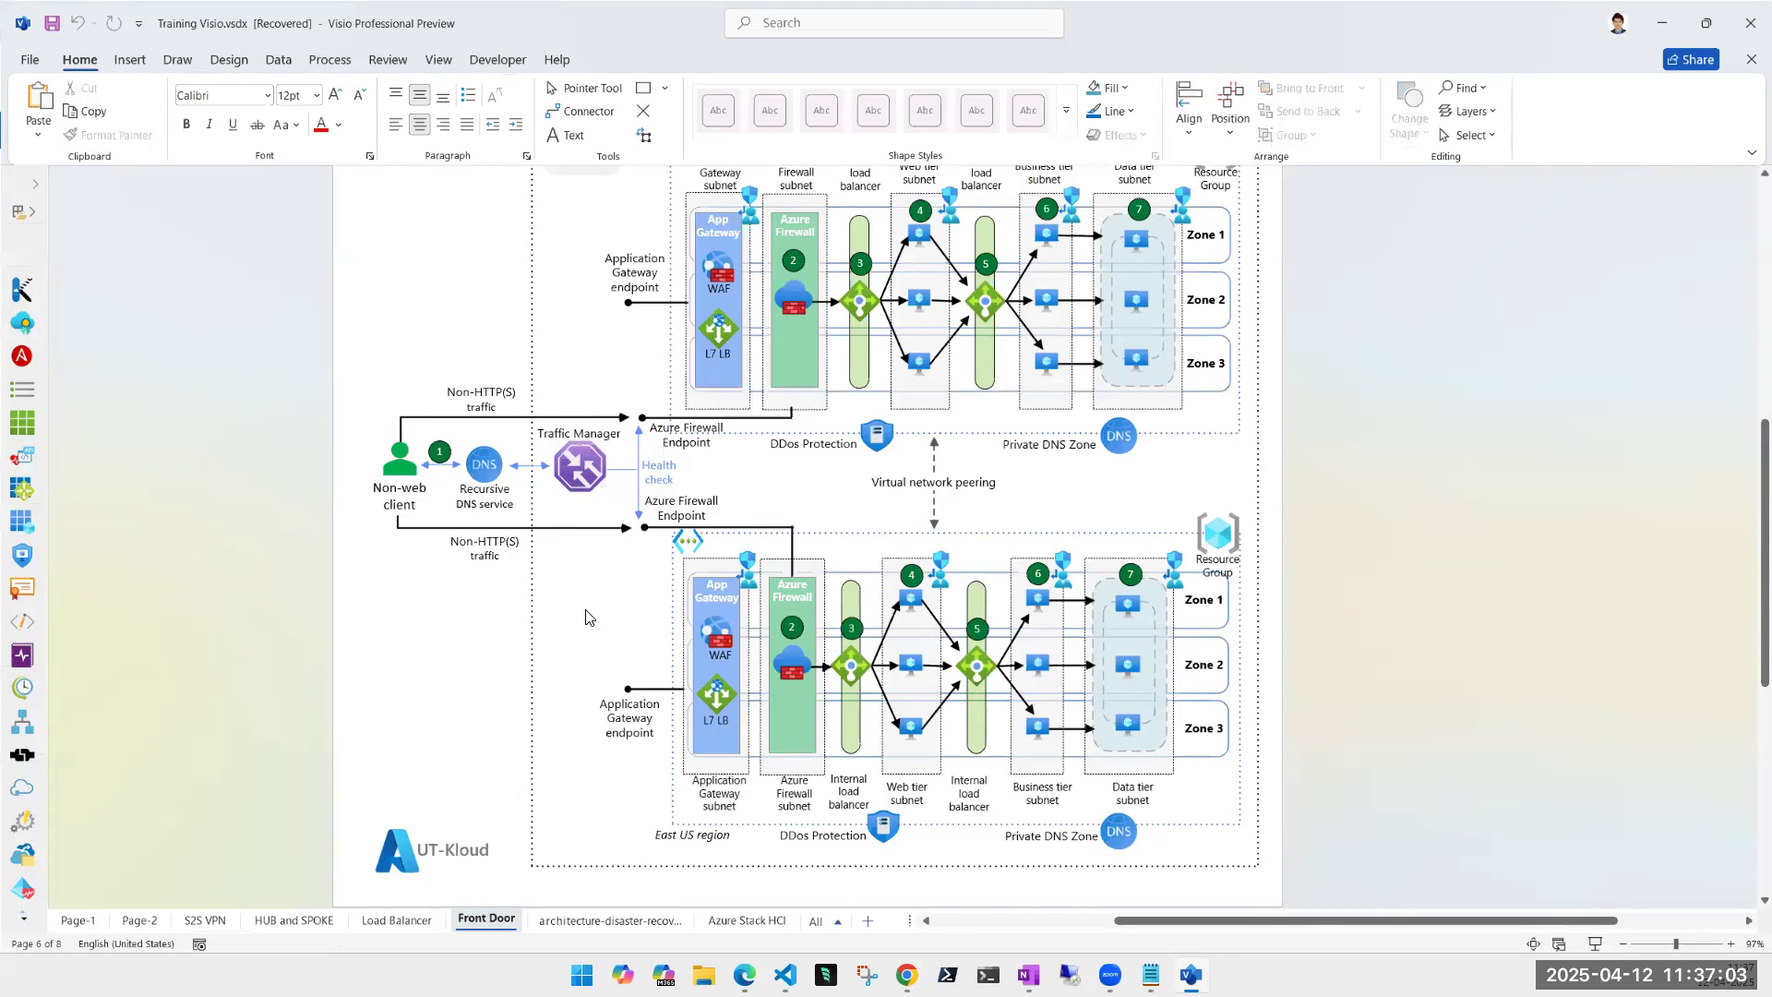
click(1657, 33)
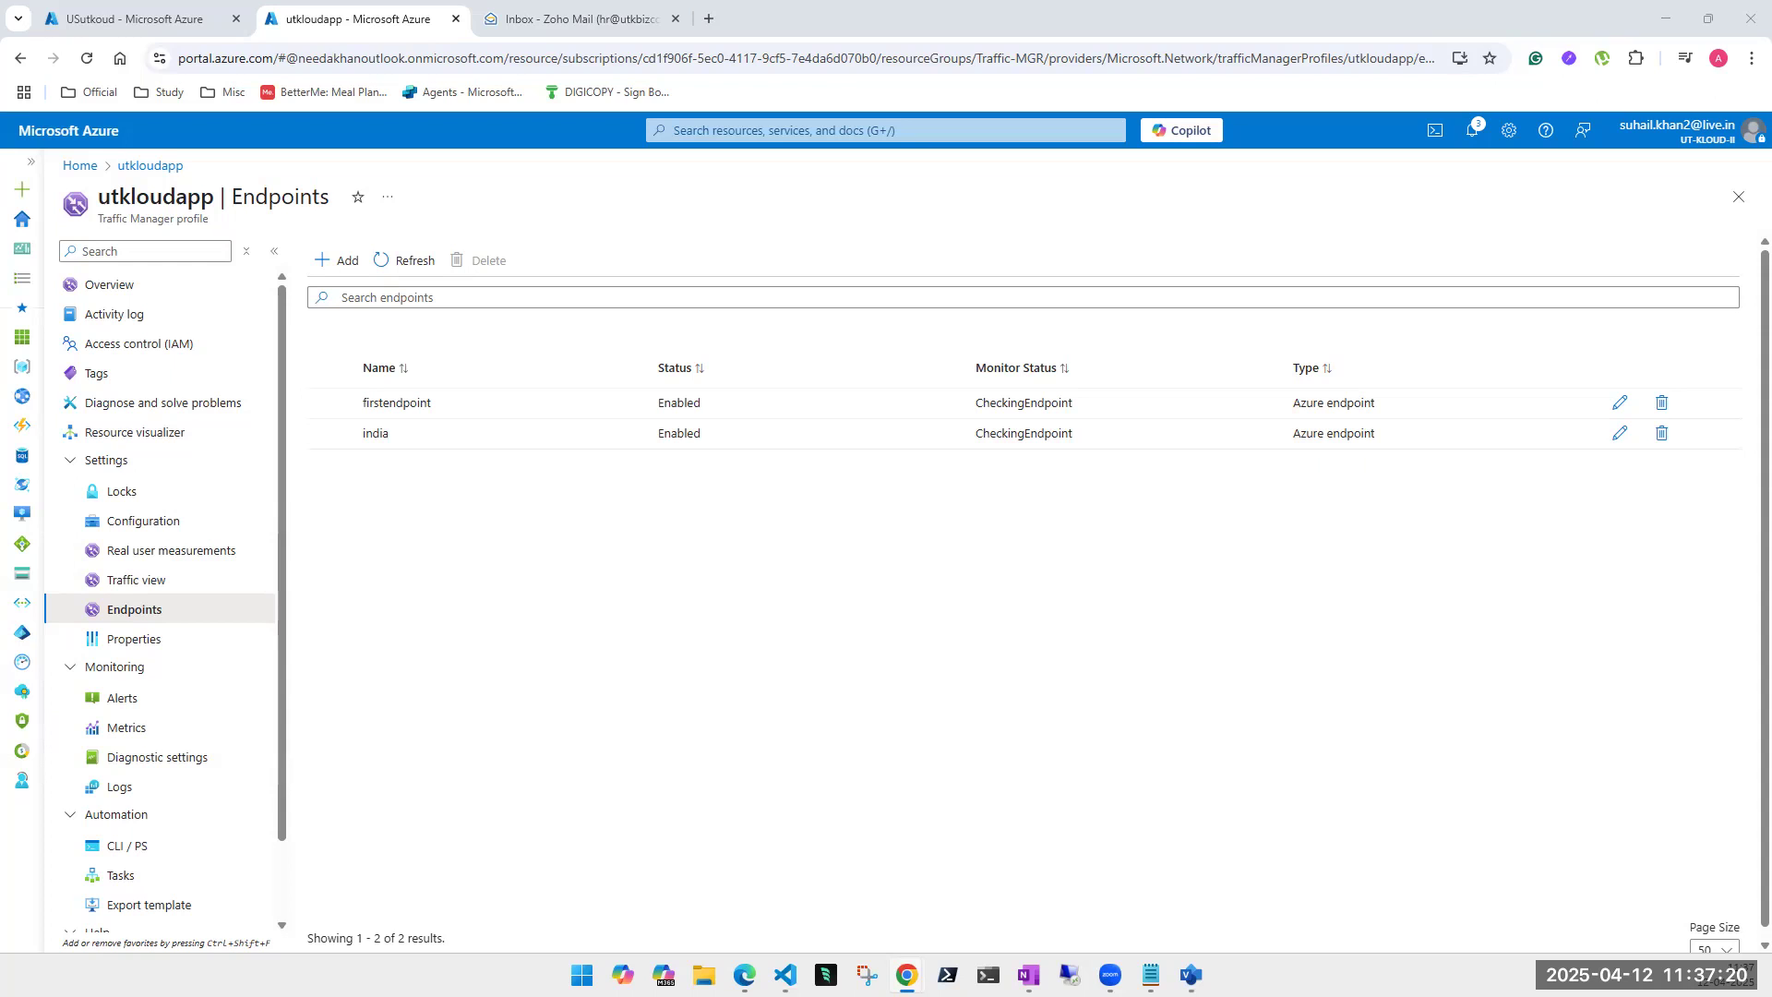
- Maximize the incognito window and reload utkloudapp.trafficmanager.net to show the web app page
drag(2, 189, 1112, 277)
click(1156, 278)
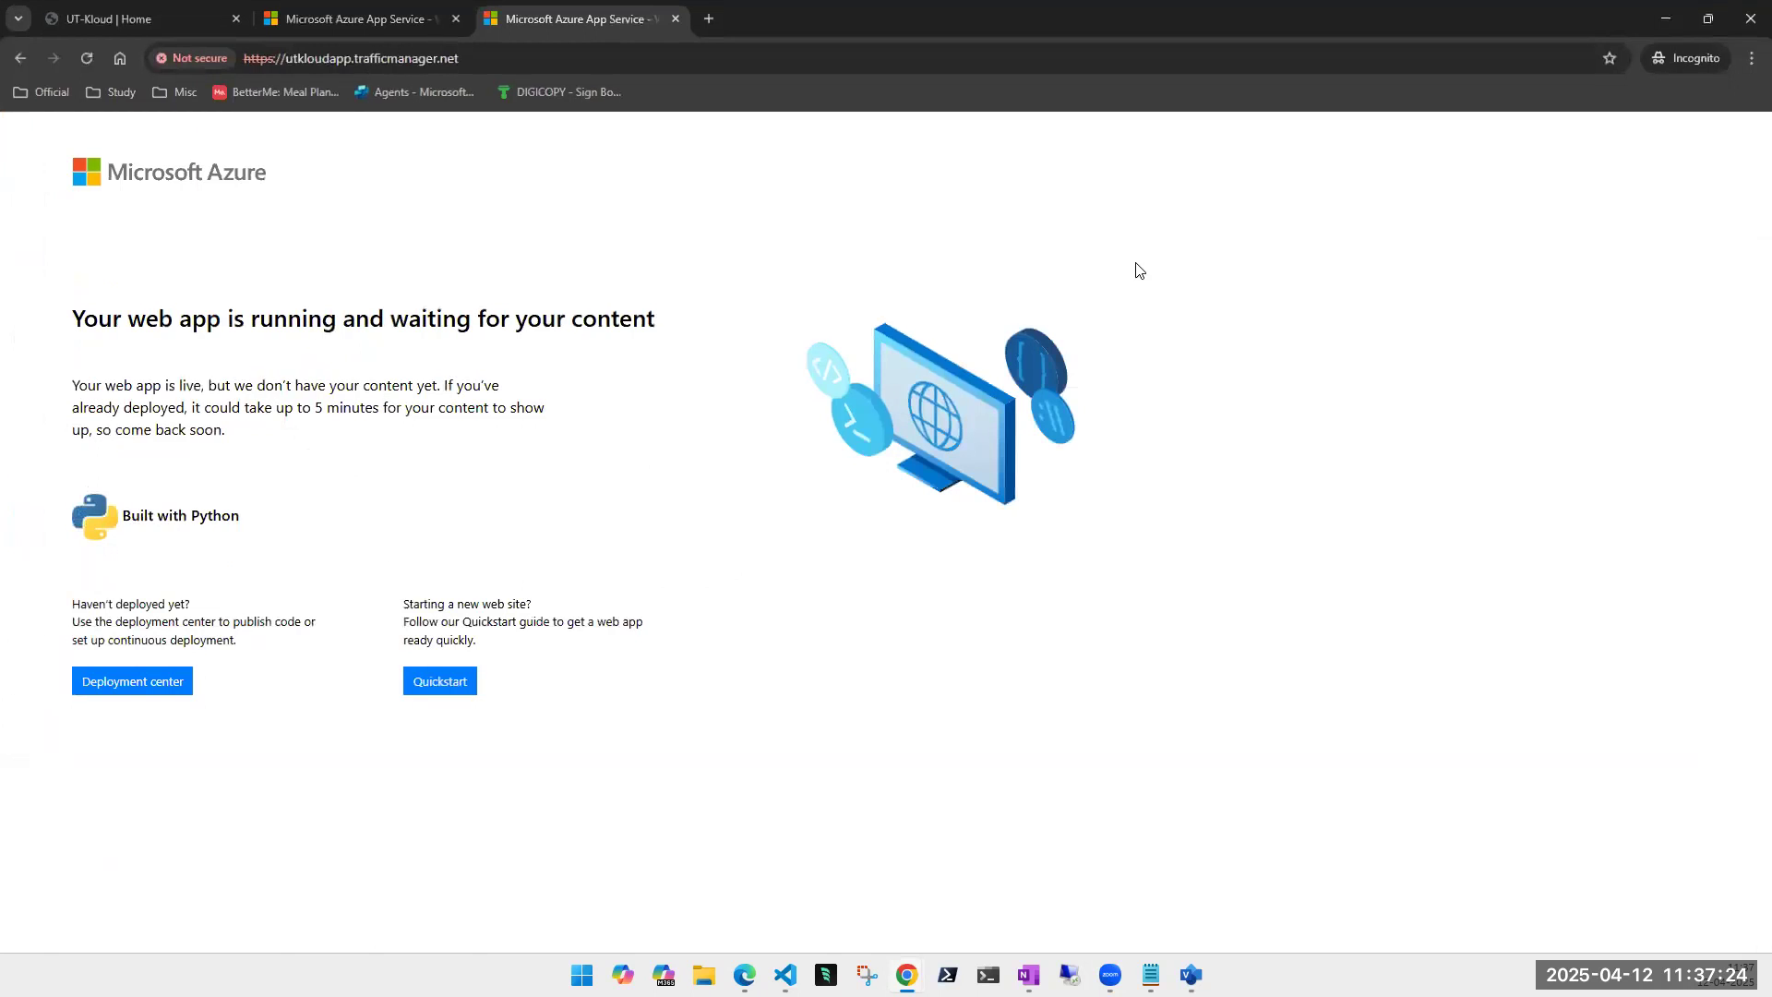
click(94, 58)
click(582, 974)
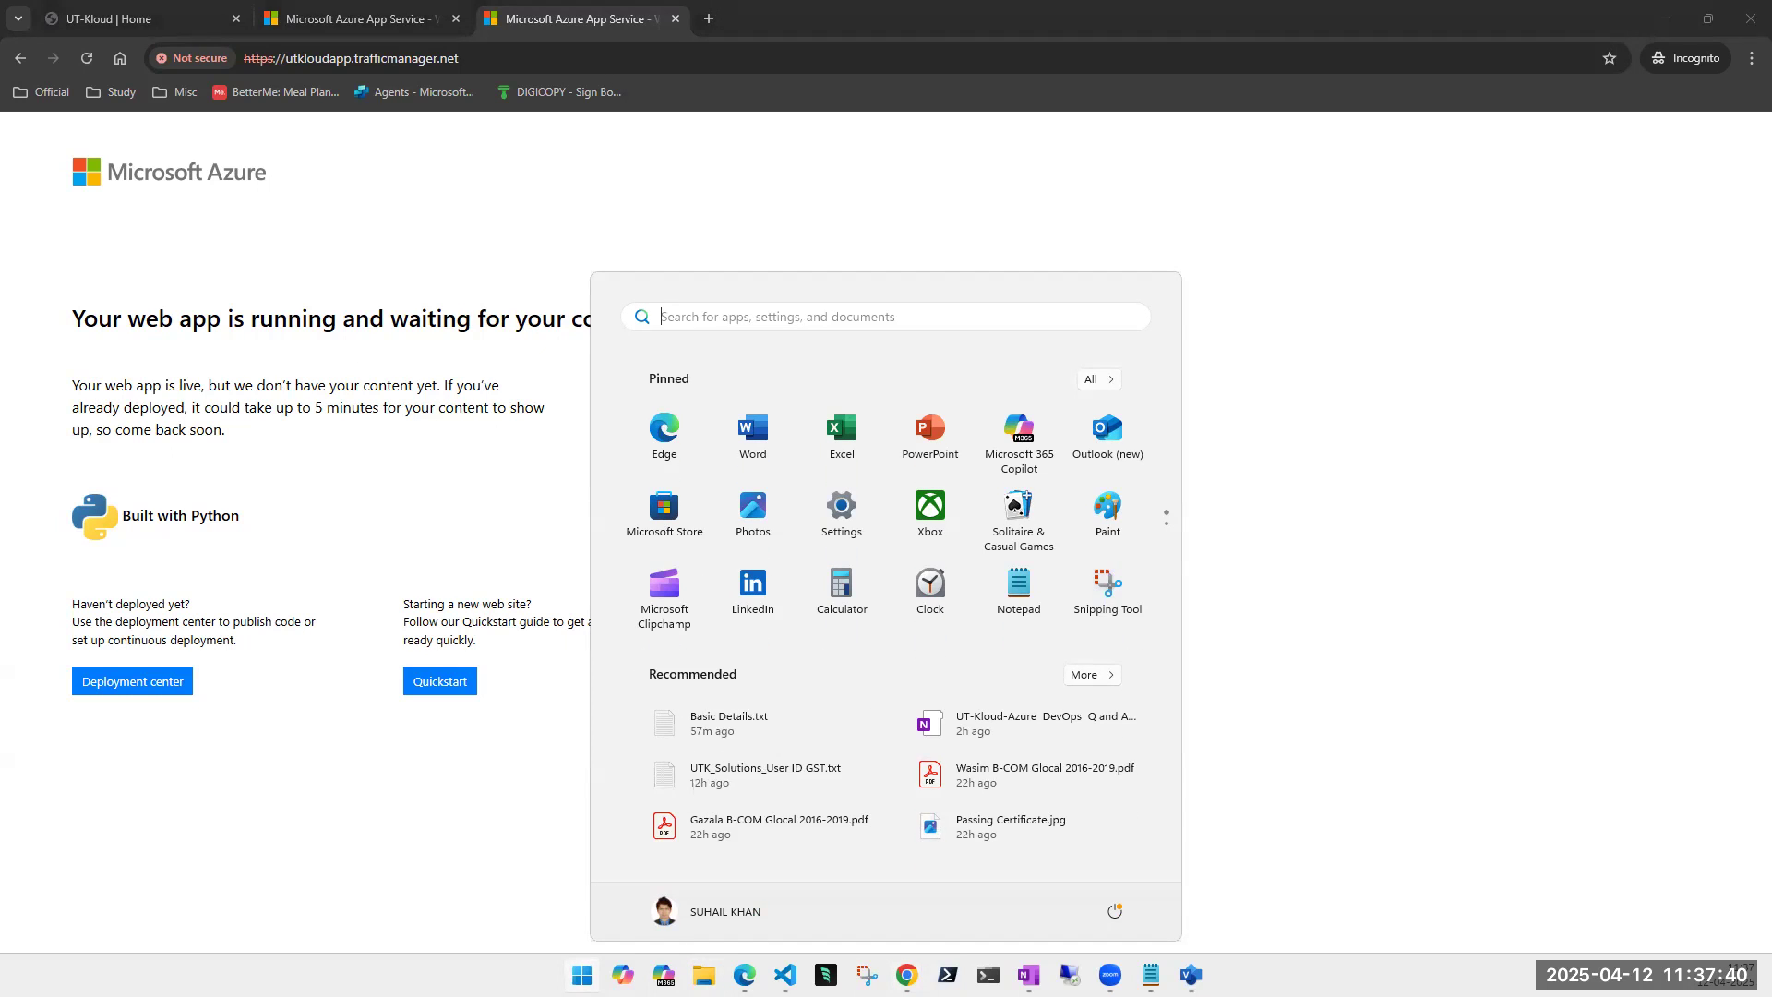
- Launch Surfshark via 'sur' search, restart its service, and connect to United States Seattle
key(super)
key(super)
text(sur)
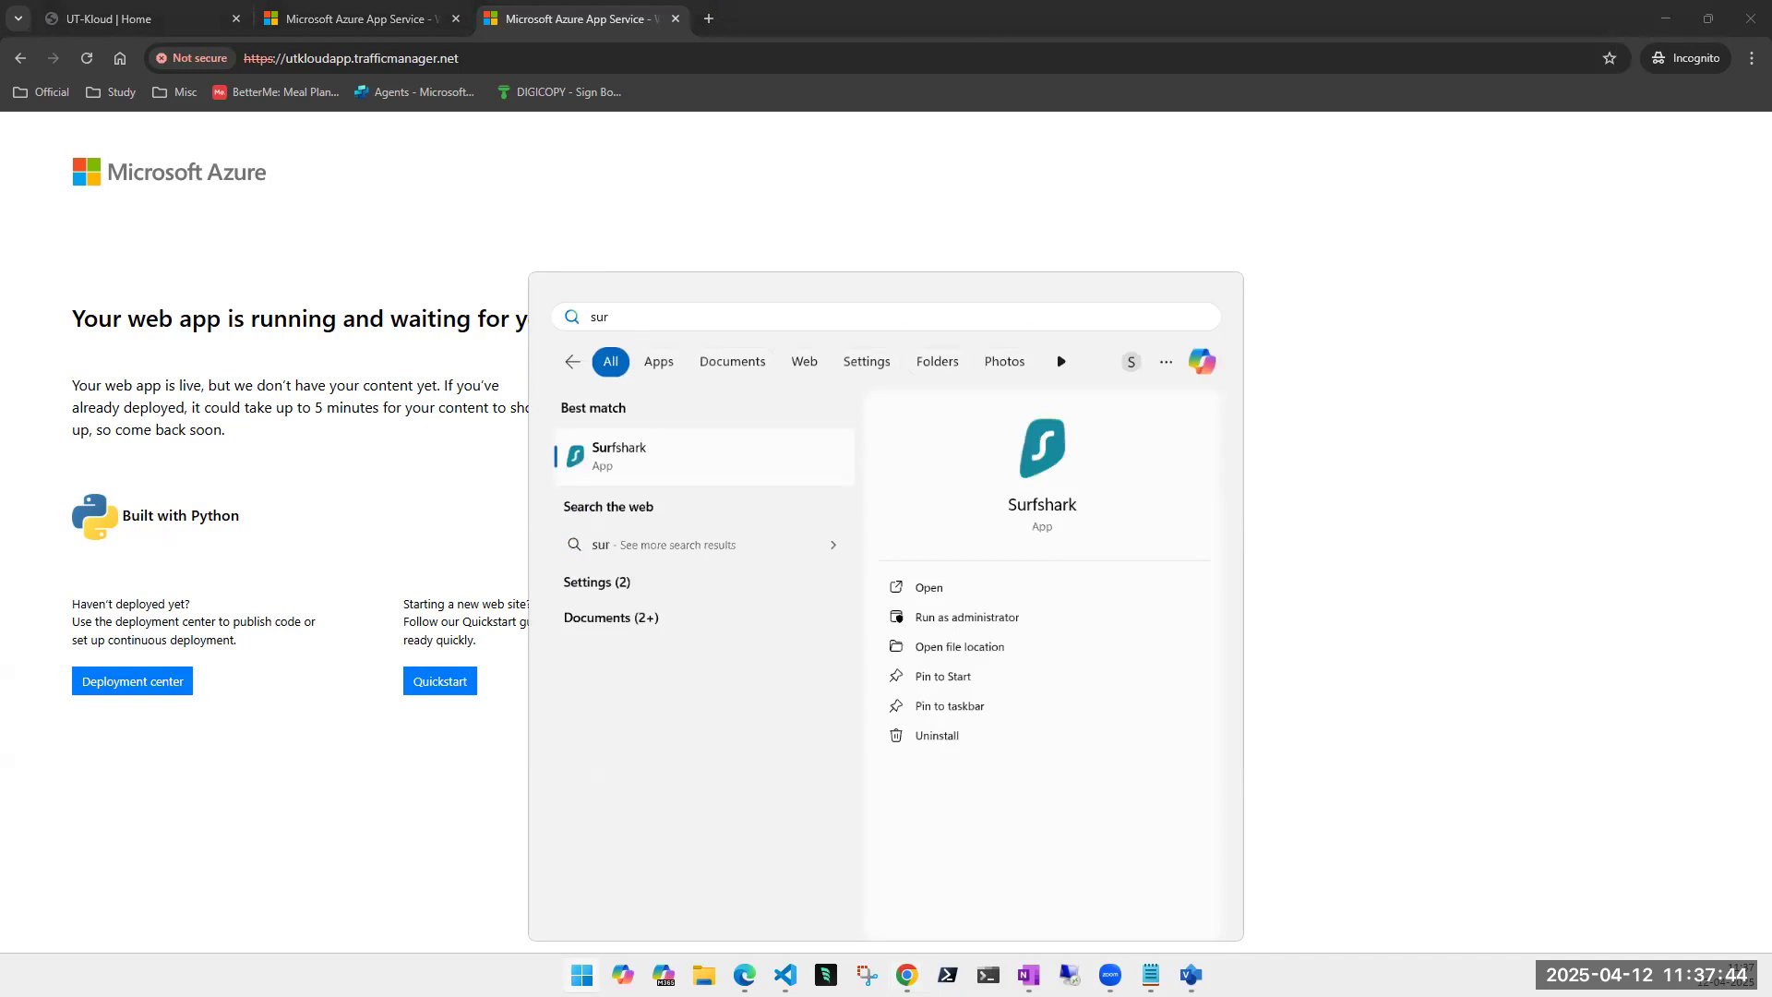
key(Return)
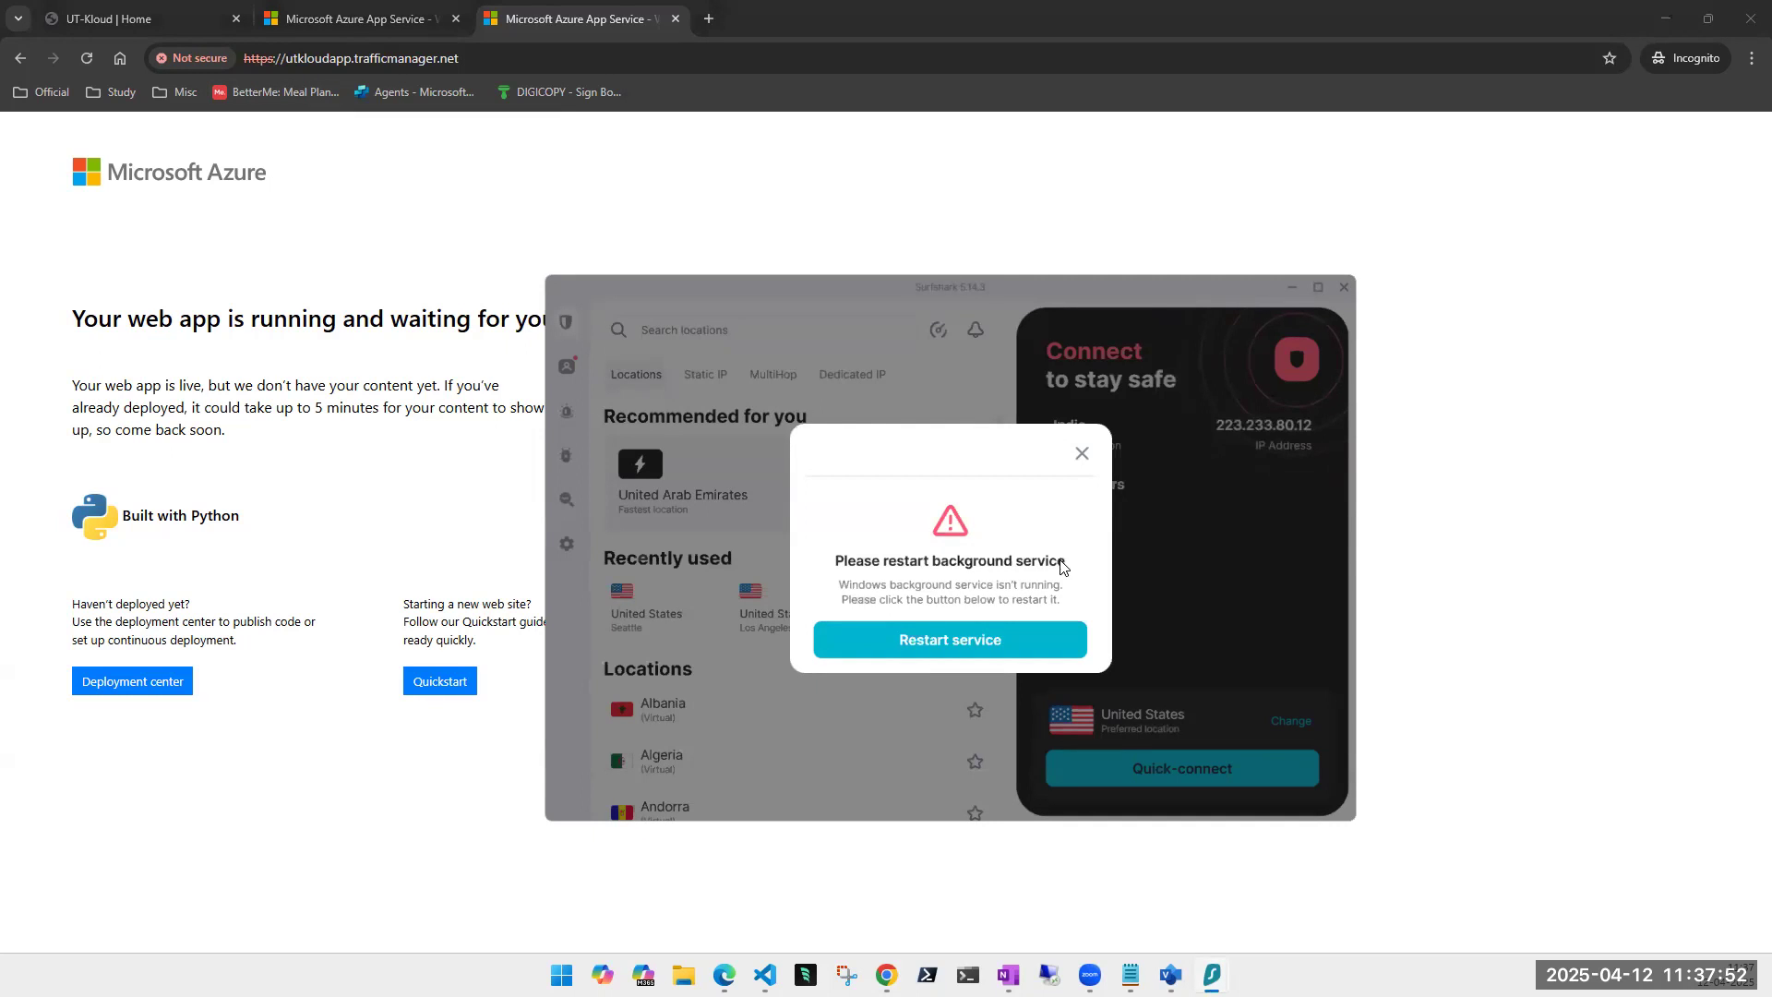
click(1016, 639)
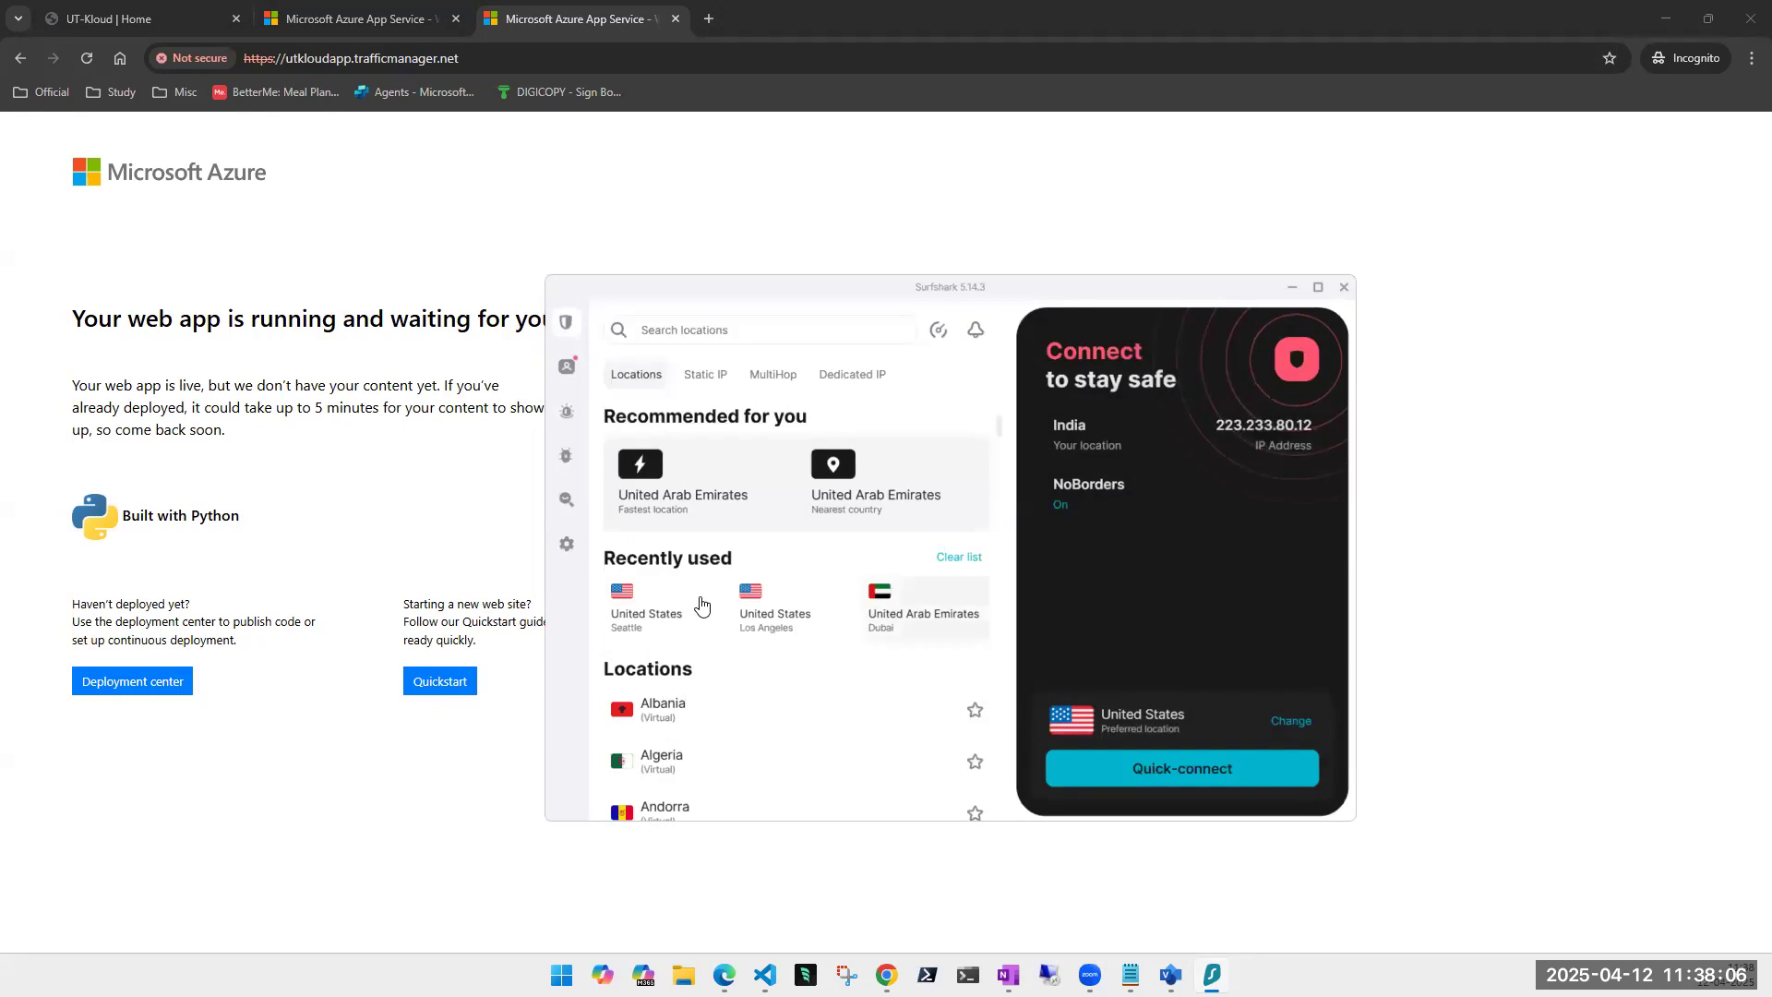
click(643, 608)
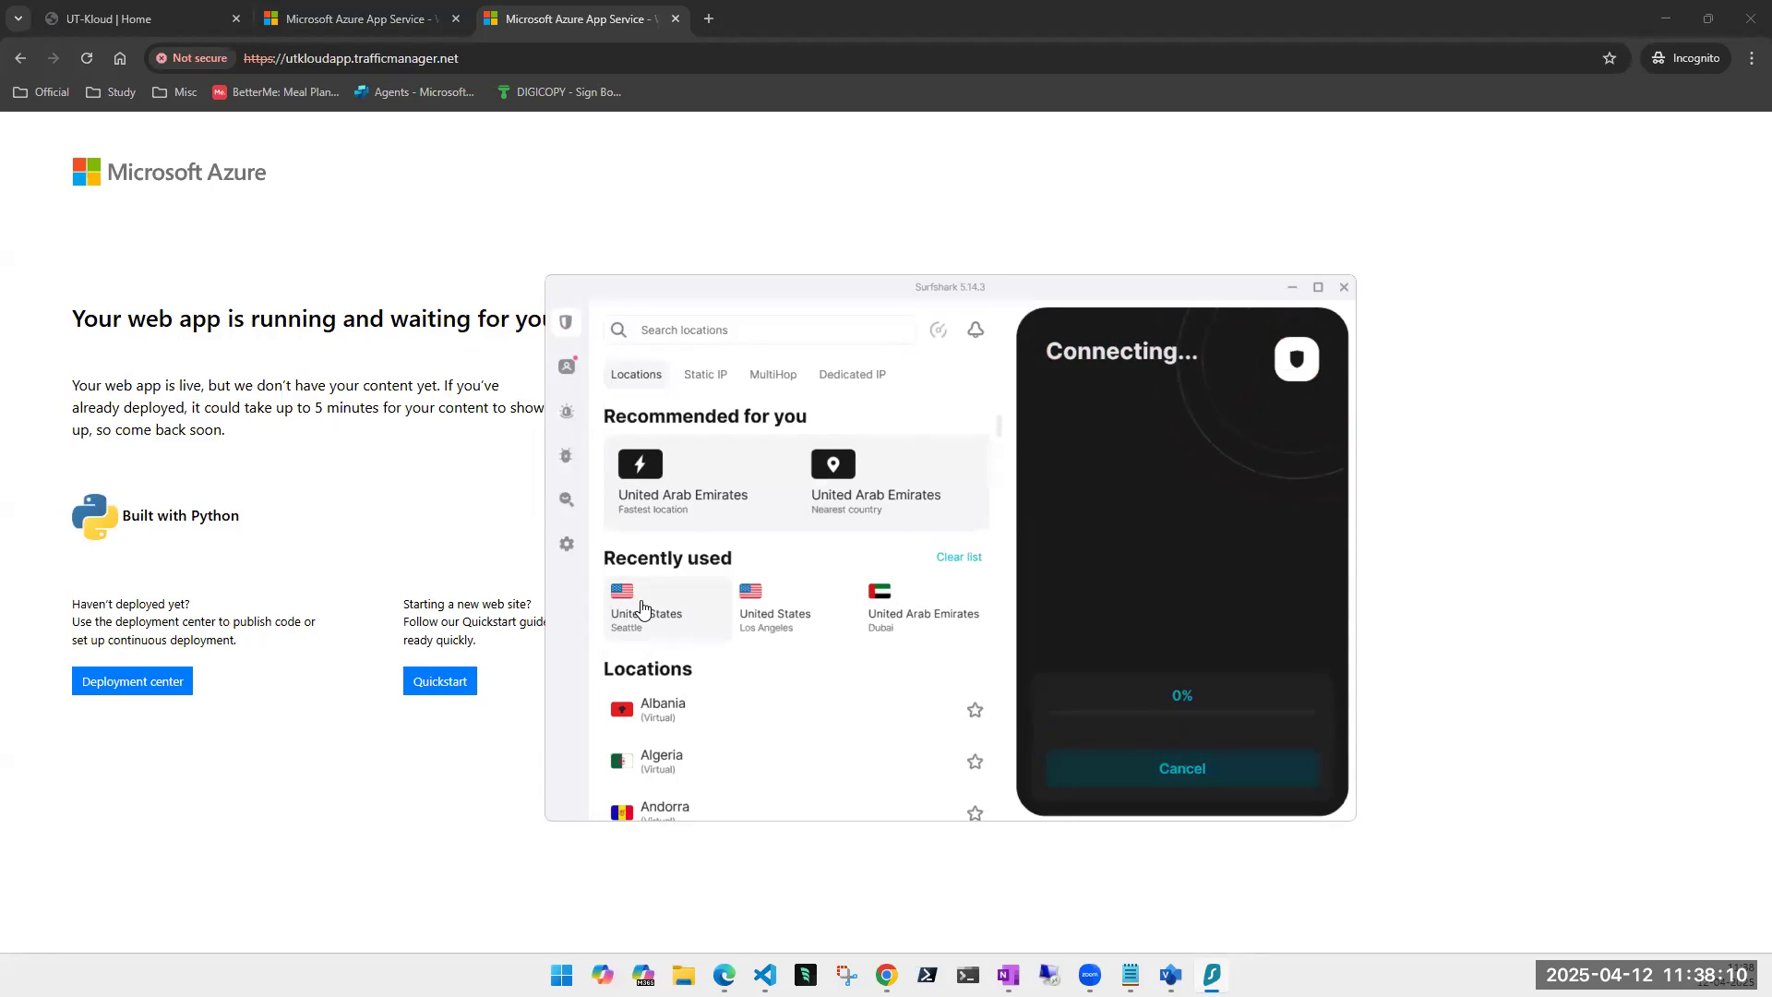
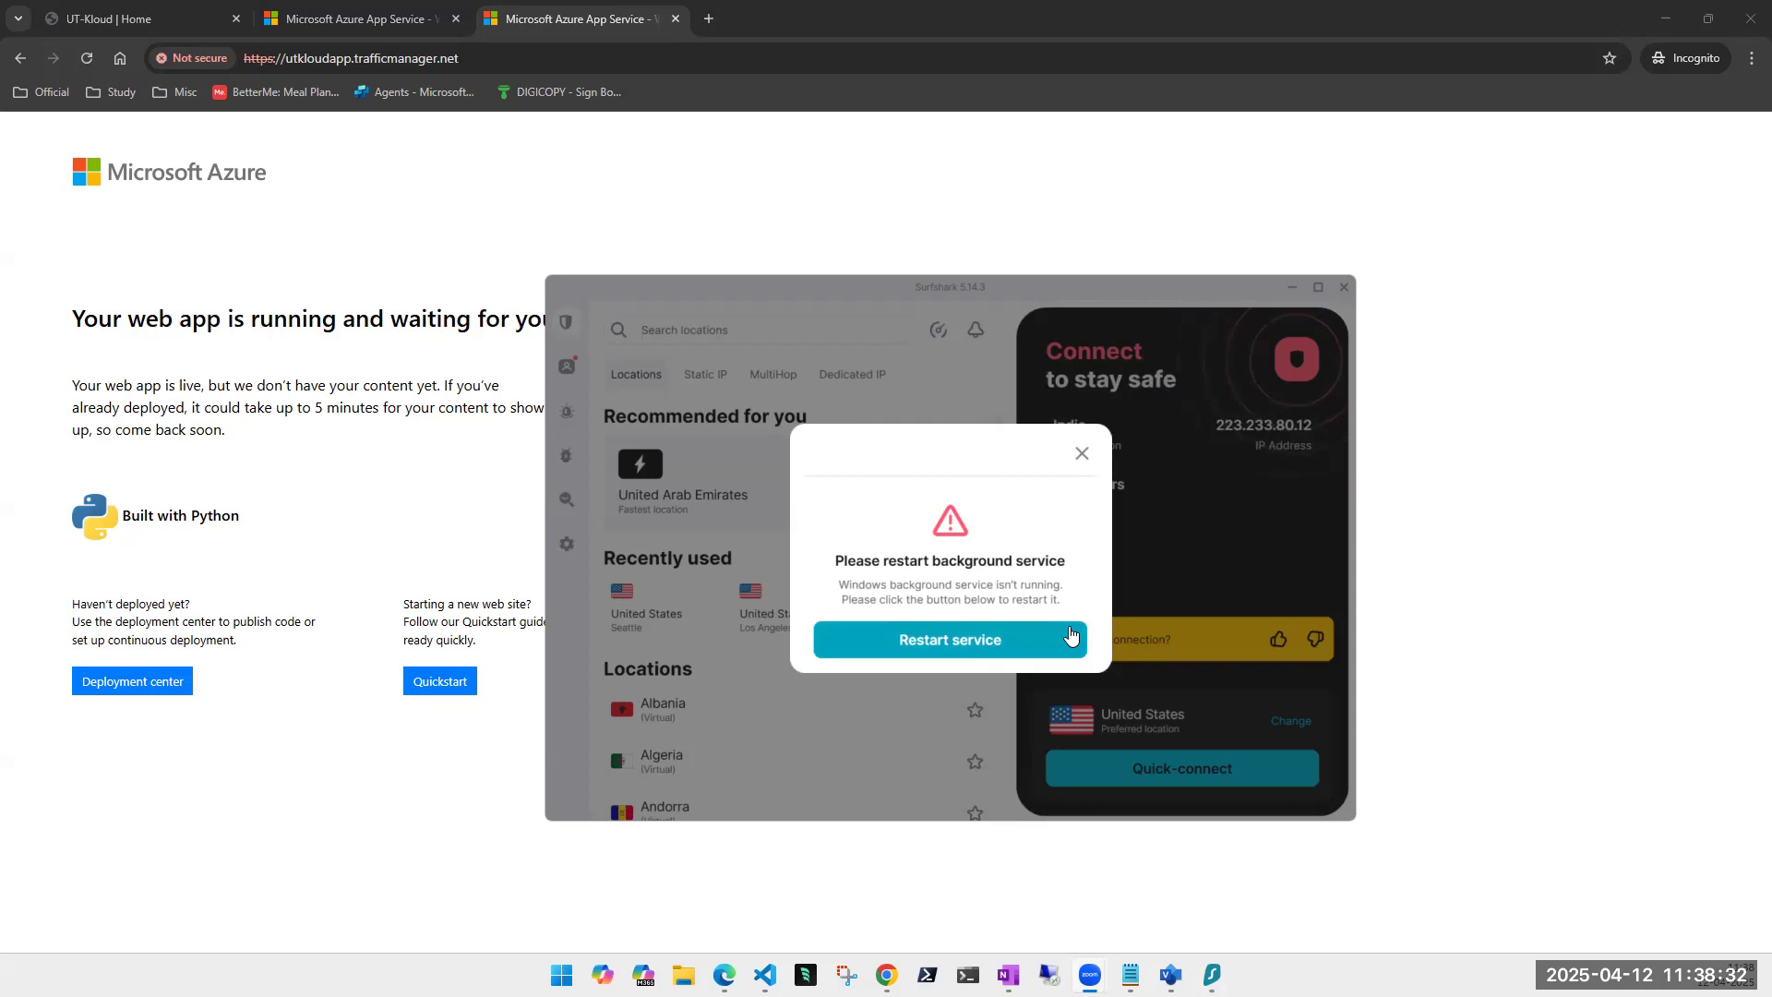
- Restart the Surfshark service and reload utkloudapp.trafficmanager.net
click(993, 643)
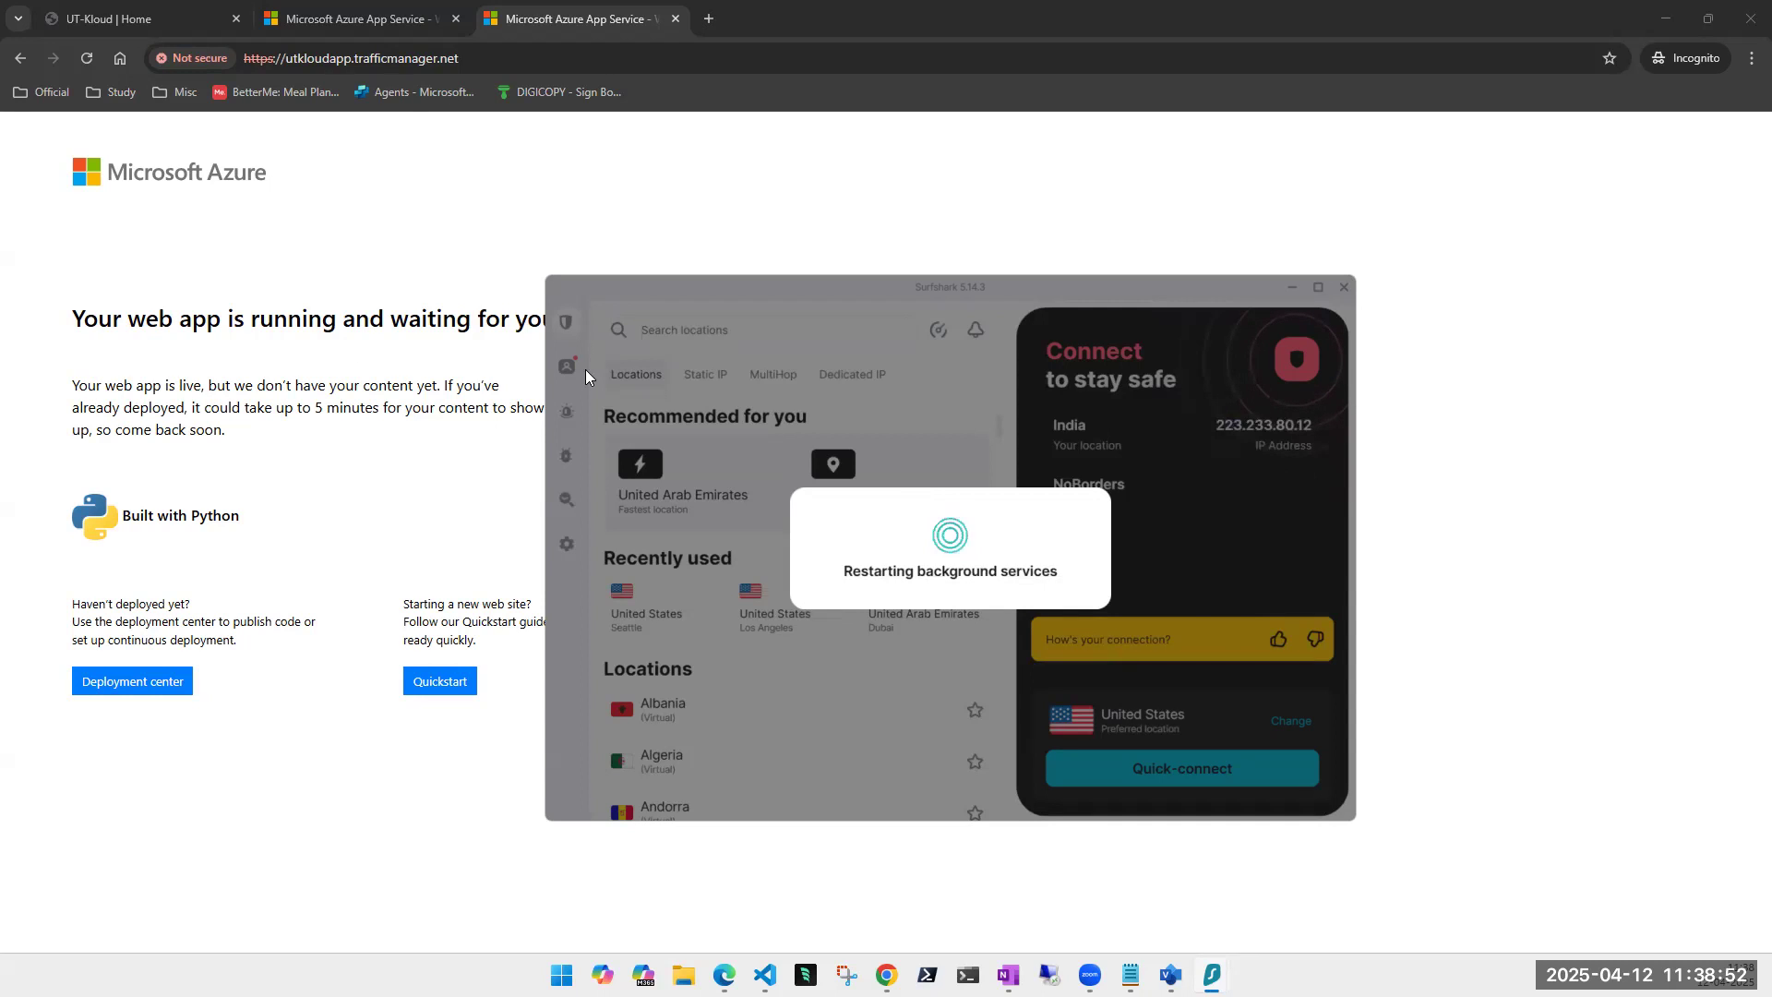
click(86, 58)
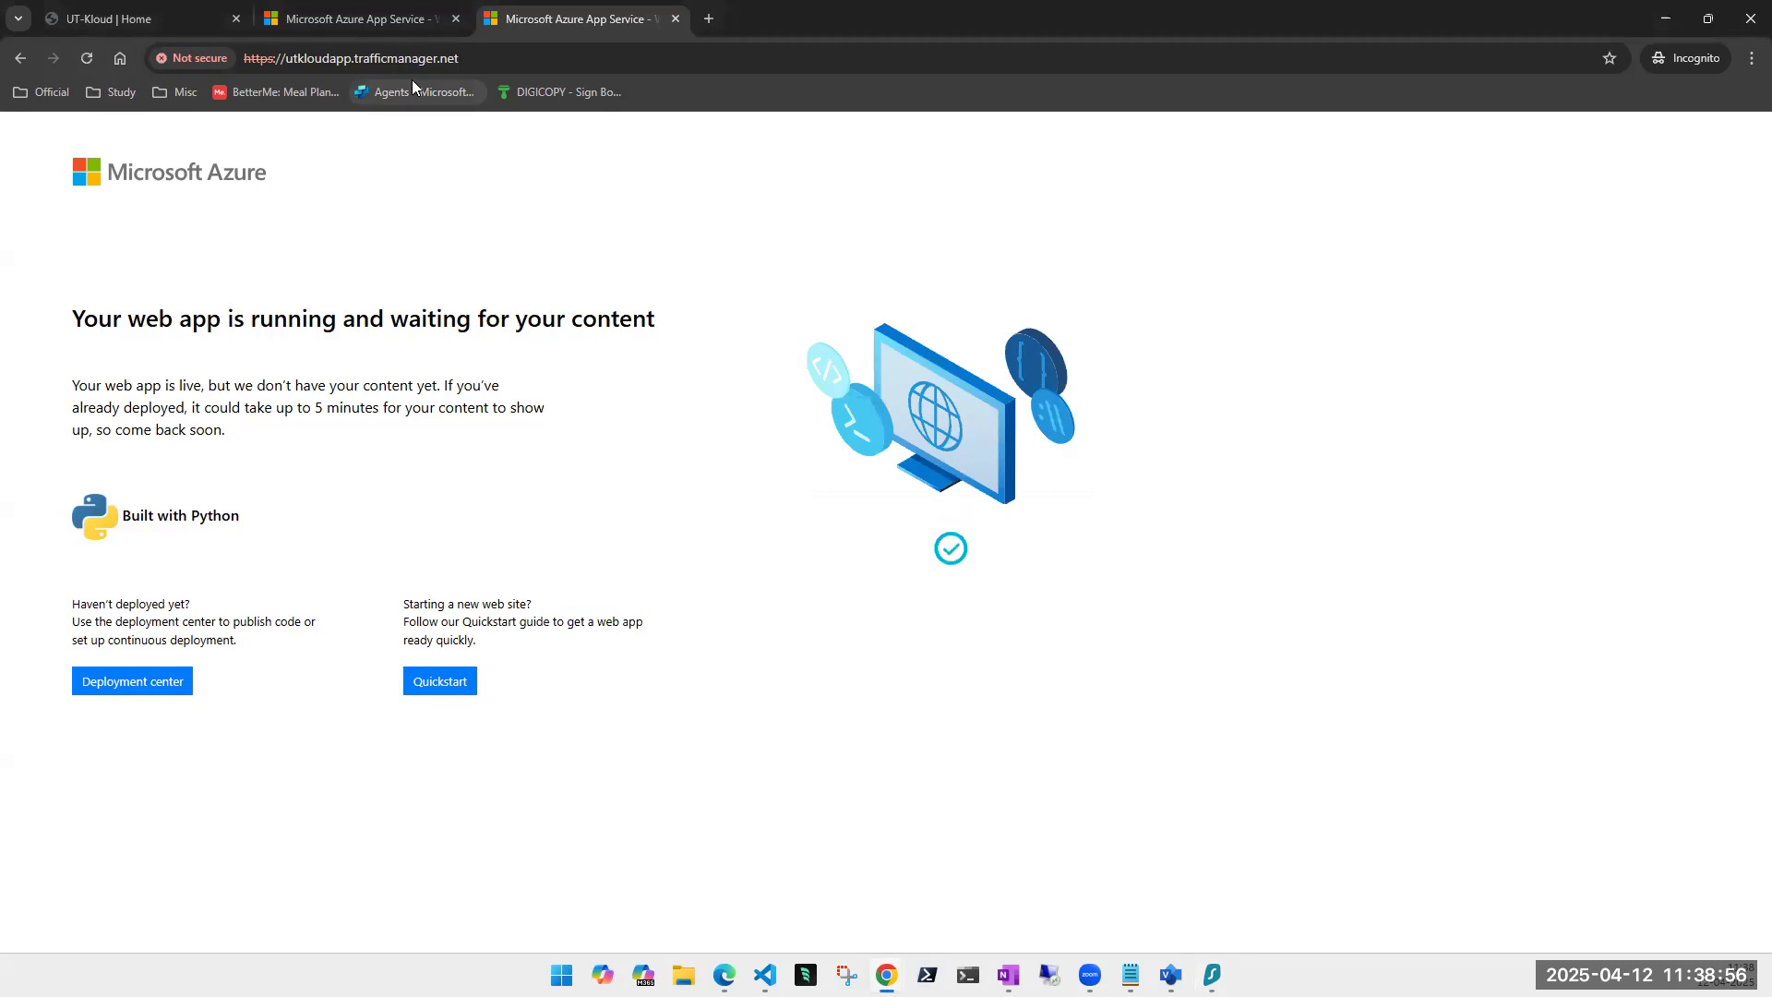
click(430, 63)
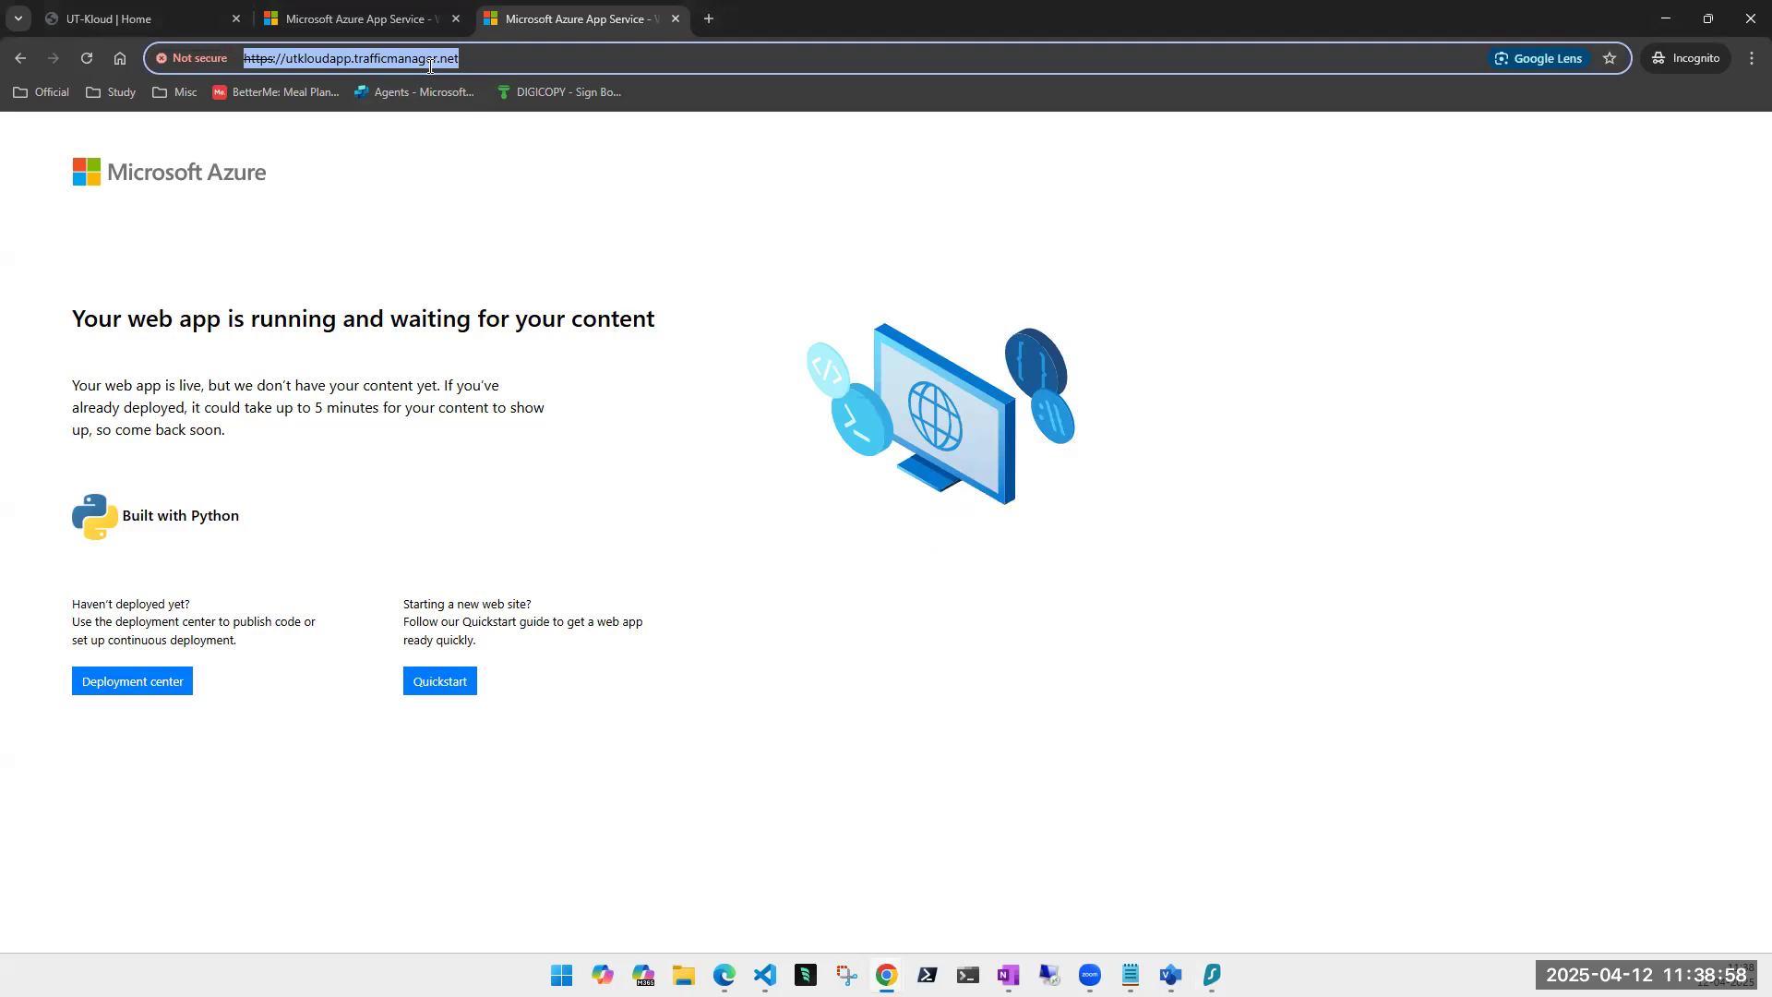
- Connect Surfshark to United States – Los Angeles and reload the site, getting a certificate error
click(1212, 974)
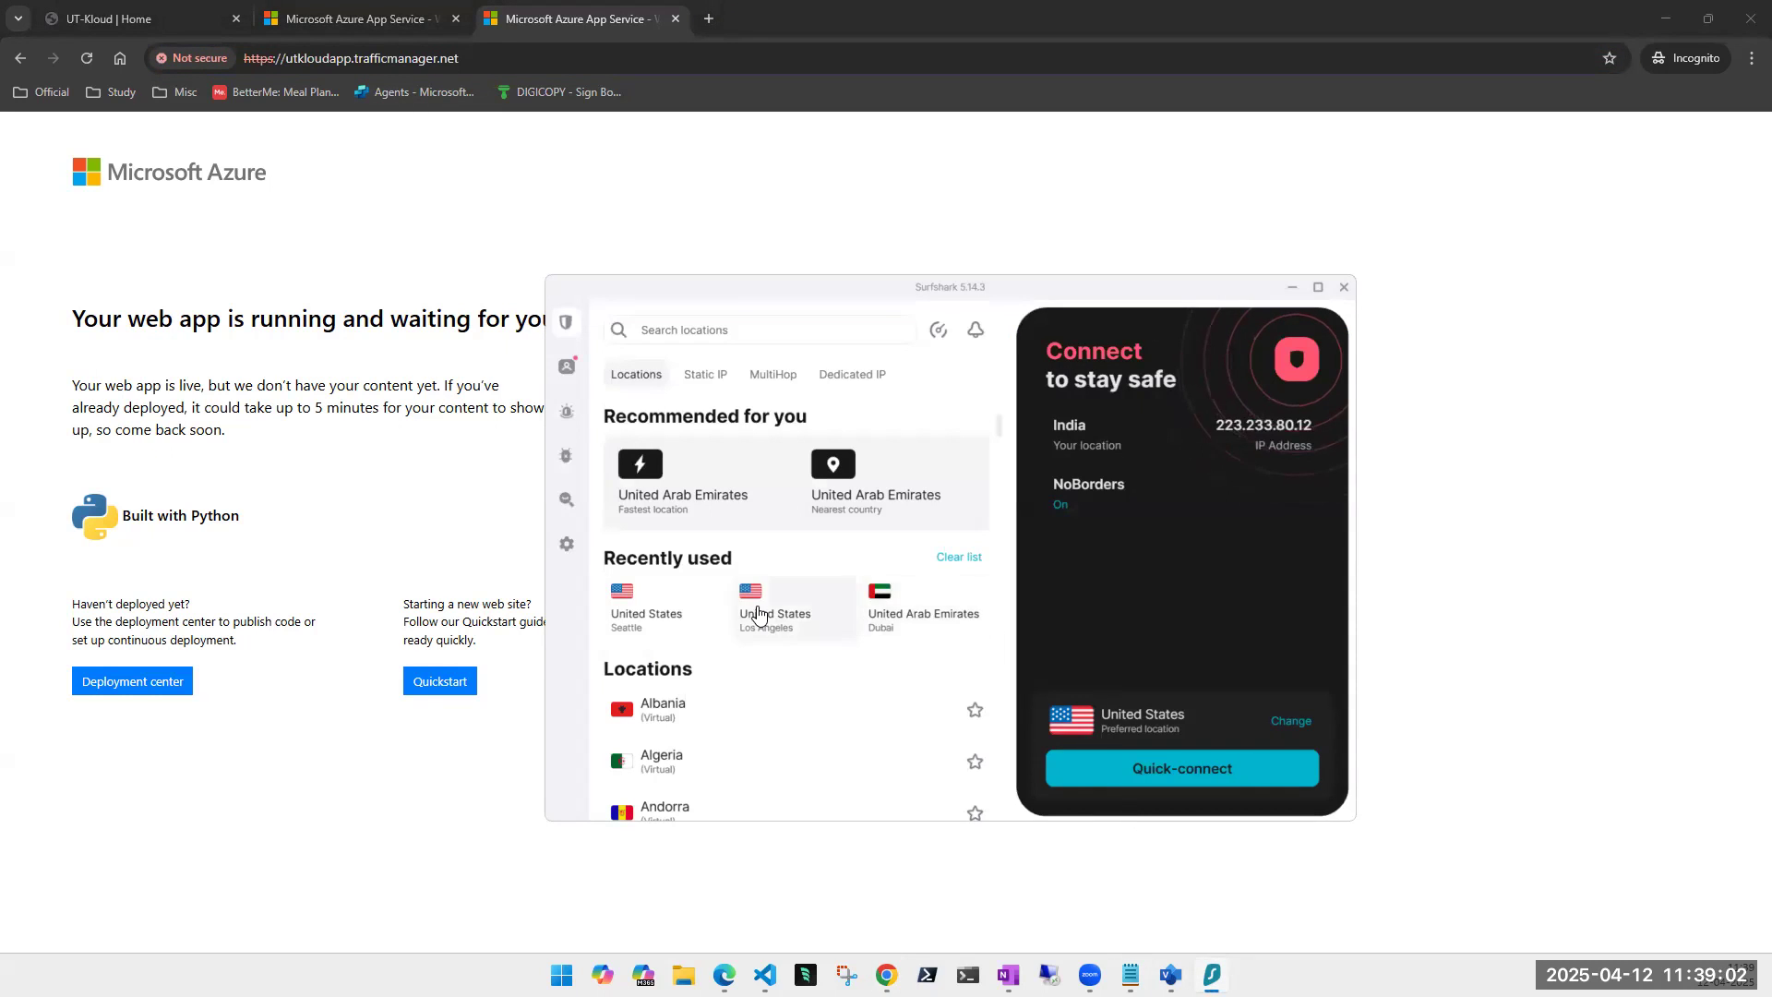
click(753, 614)
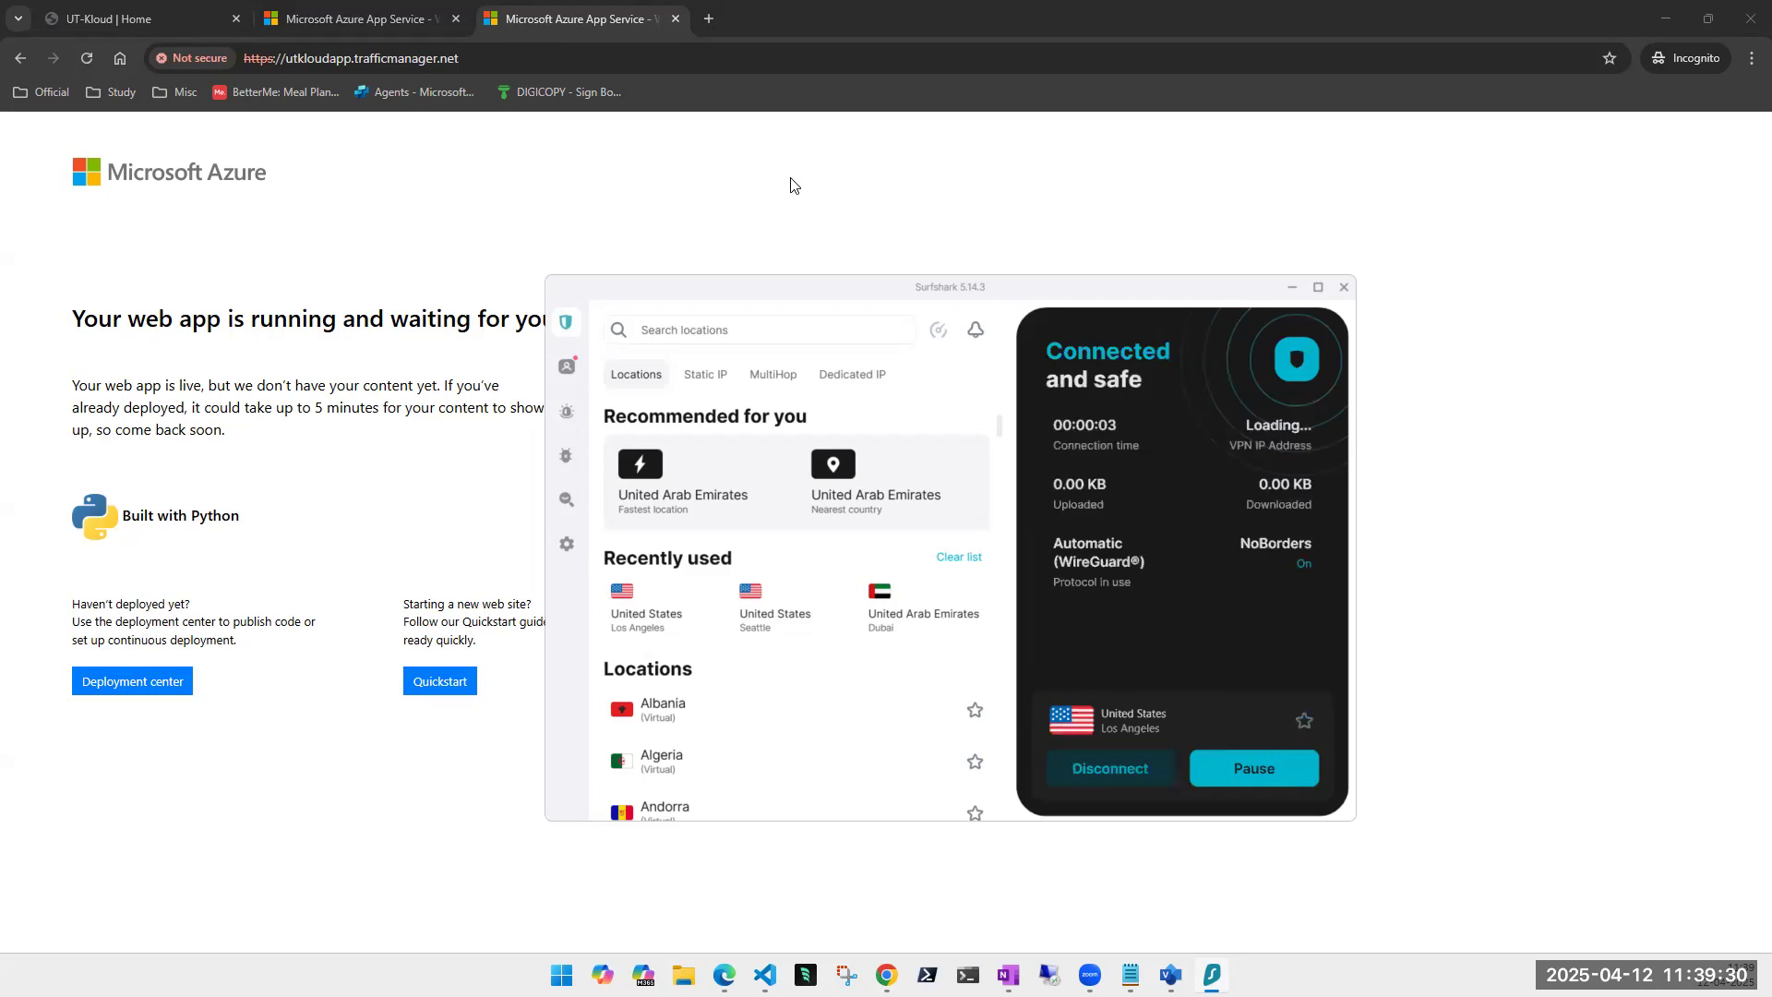
click(88, 55)
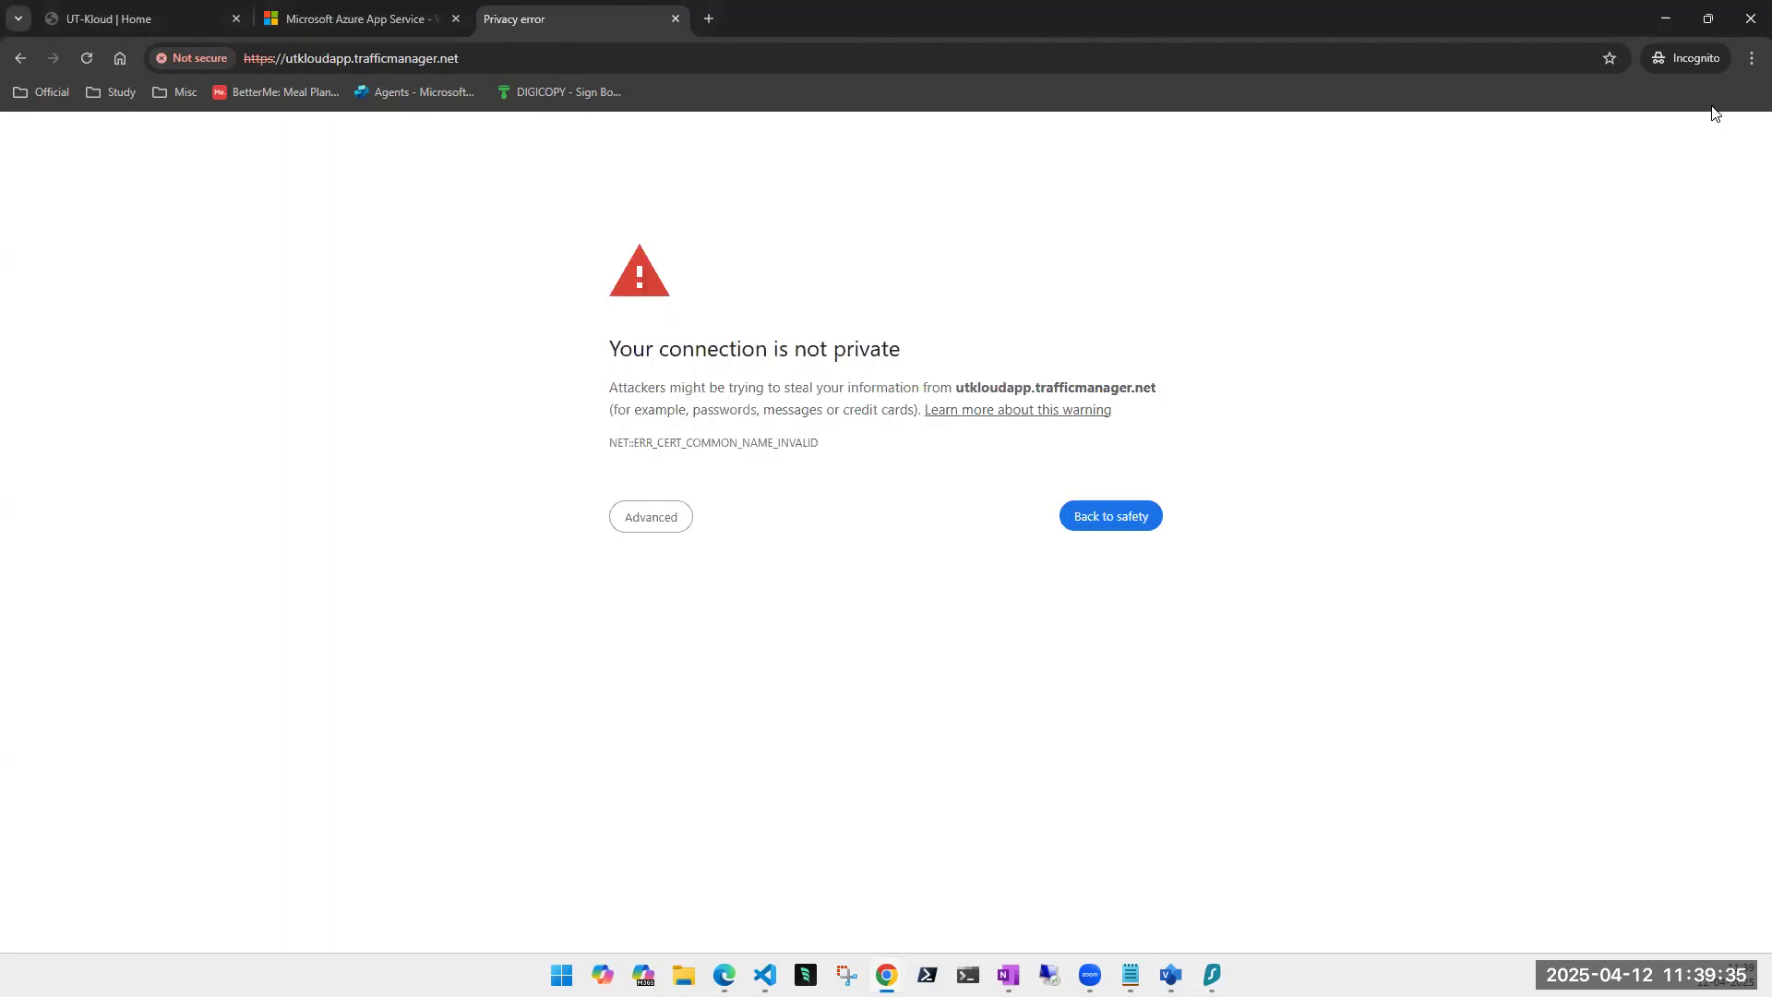
- Proceed past the certificate warning and compare the New UI page with the usutkoud.azurewebsites.net tab
click(659, 523)
click(709, 659)
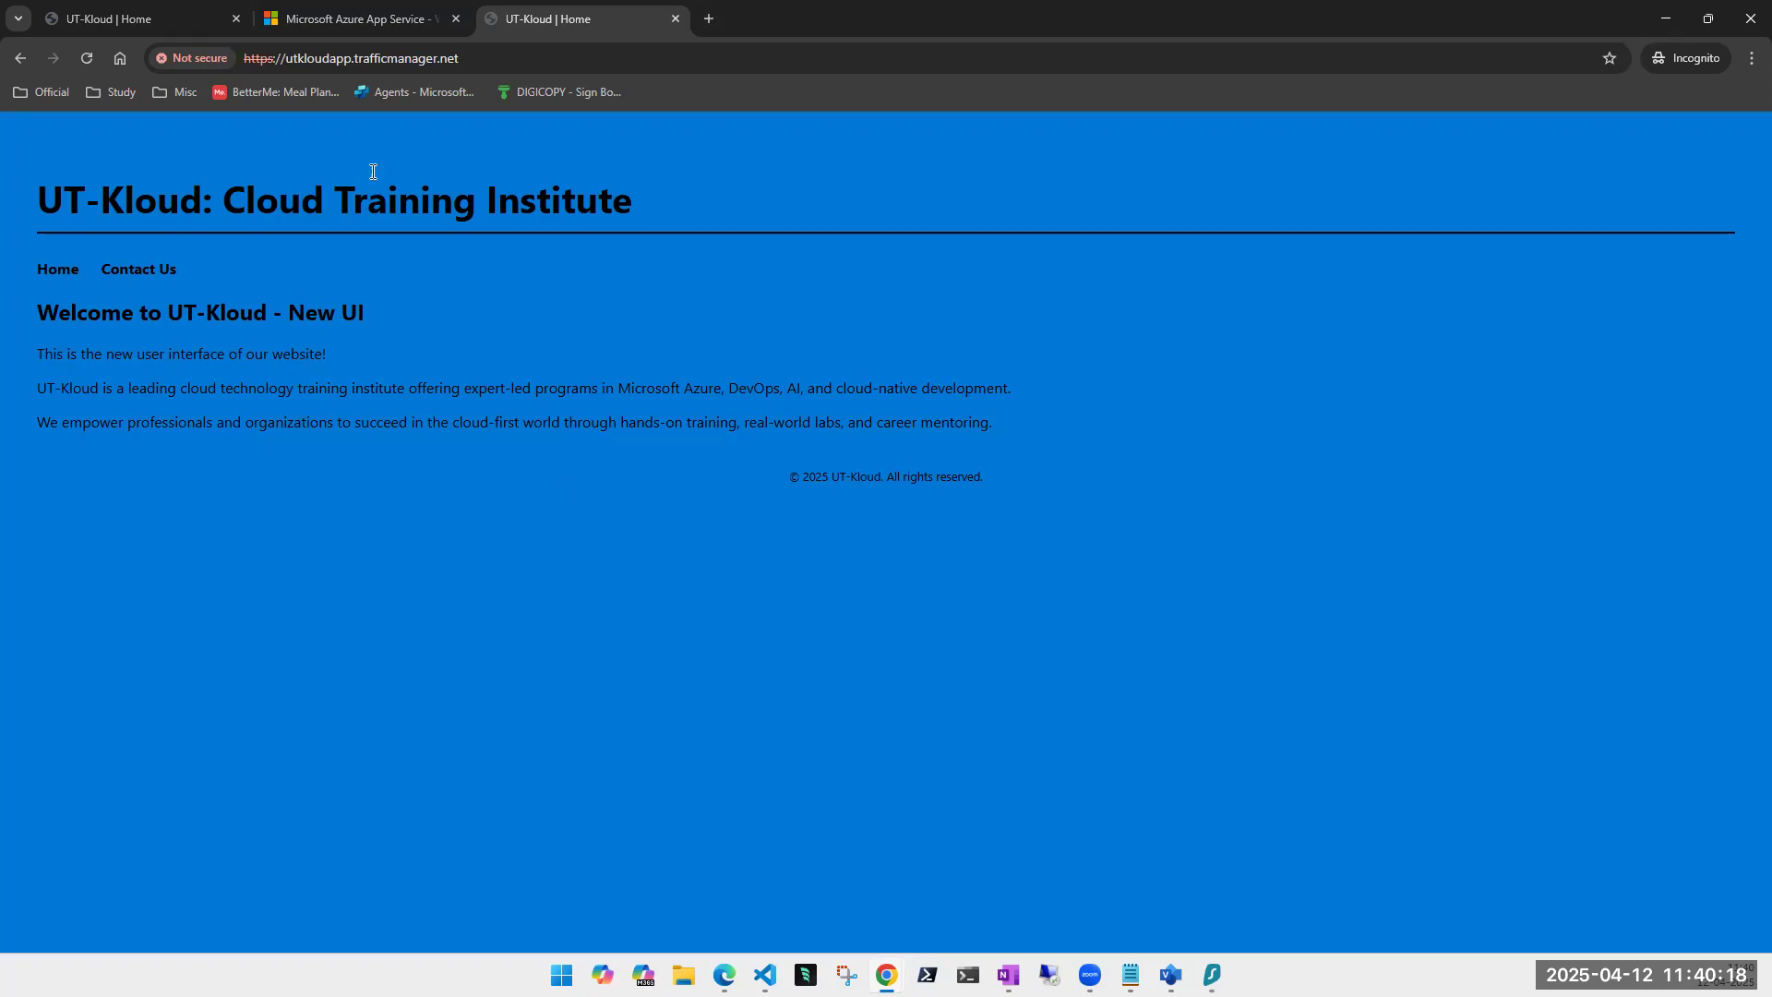
click(293, 58)
click(429, 397)
click(129, 20)
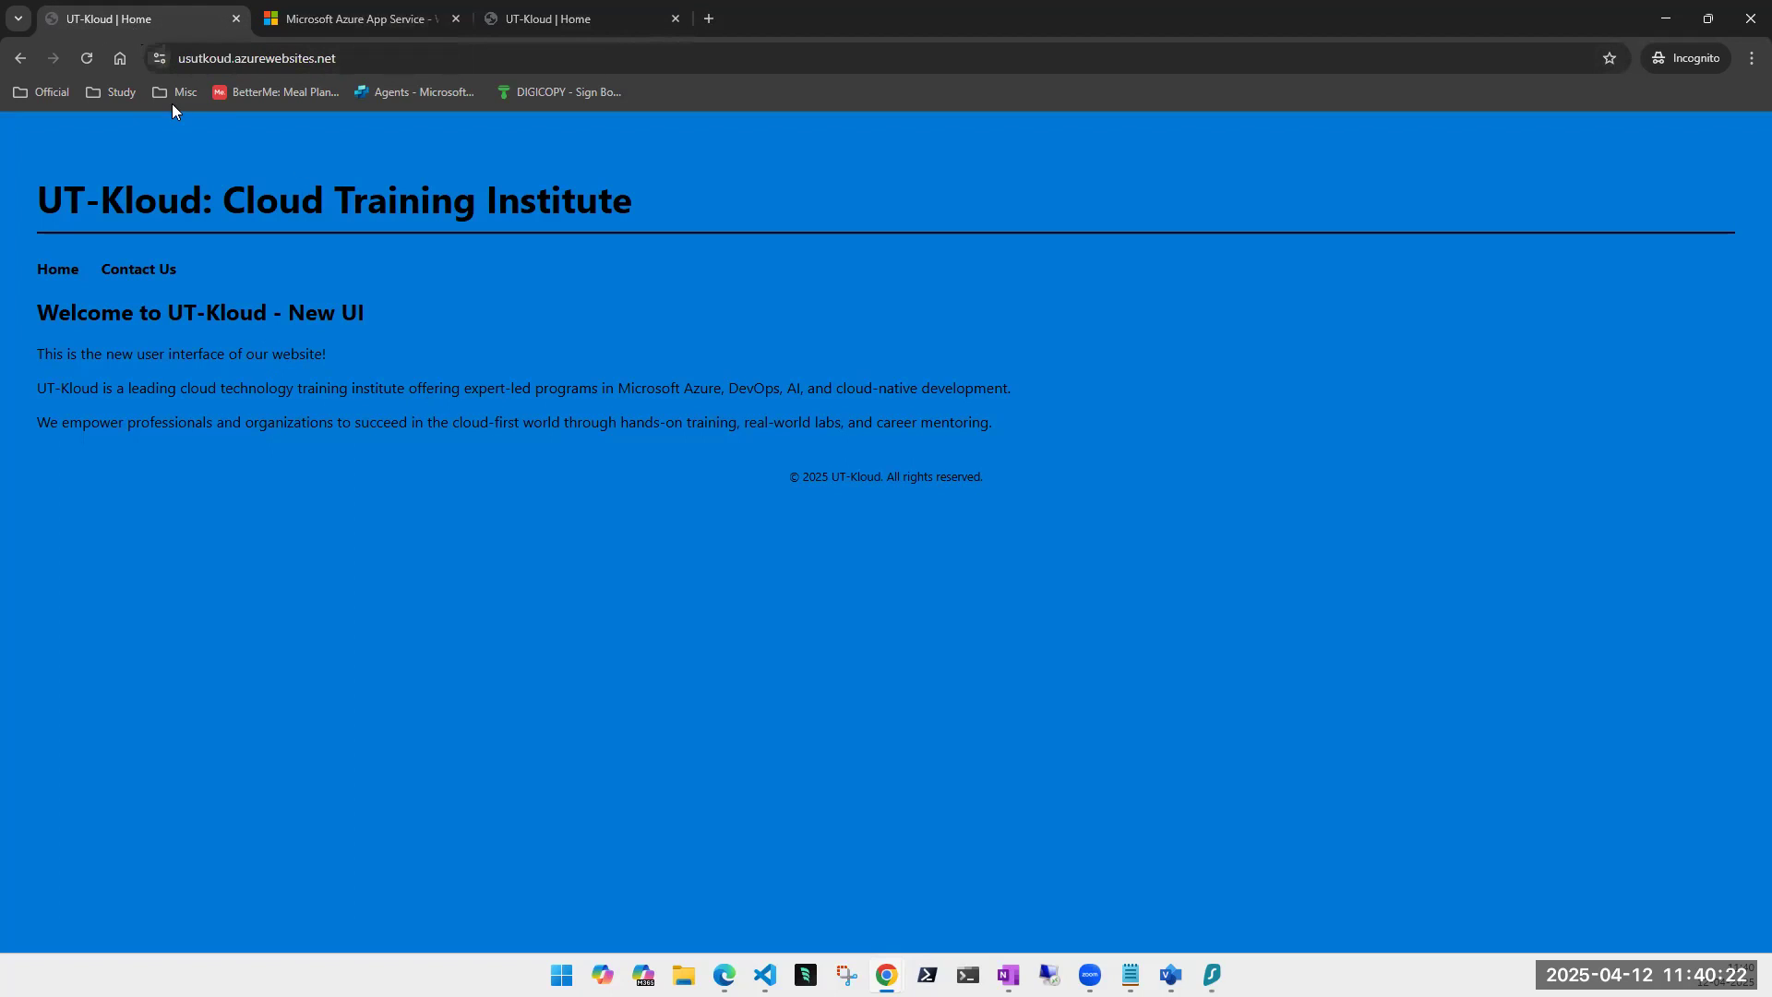
click(537, 15)
- Minimize the incognito window and open App Services from the Azure portal search
click(1666, 18)
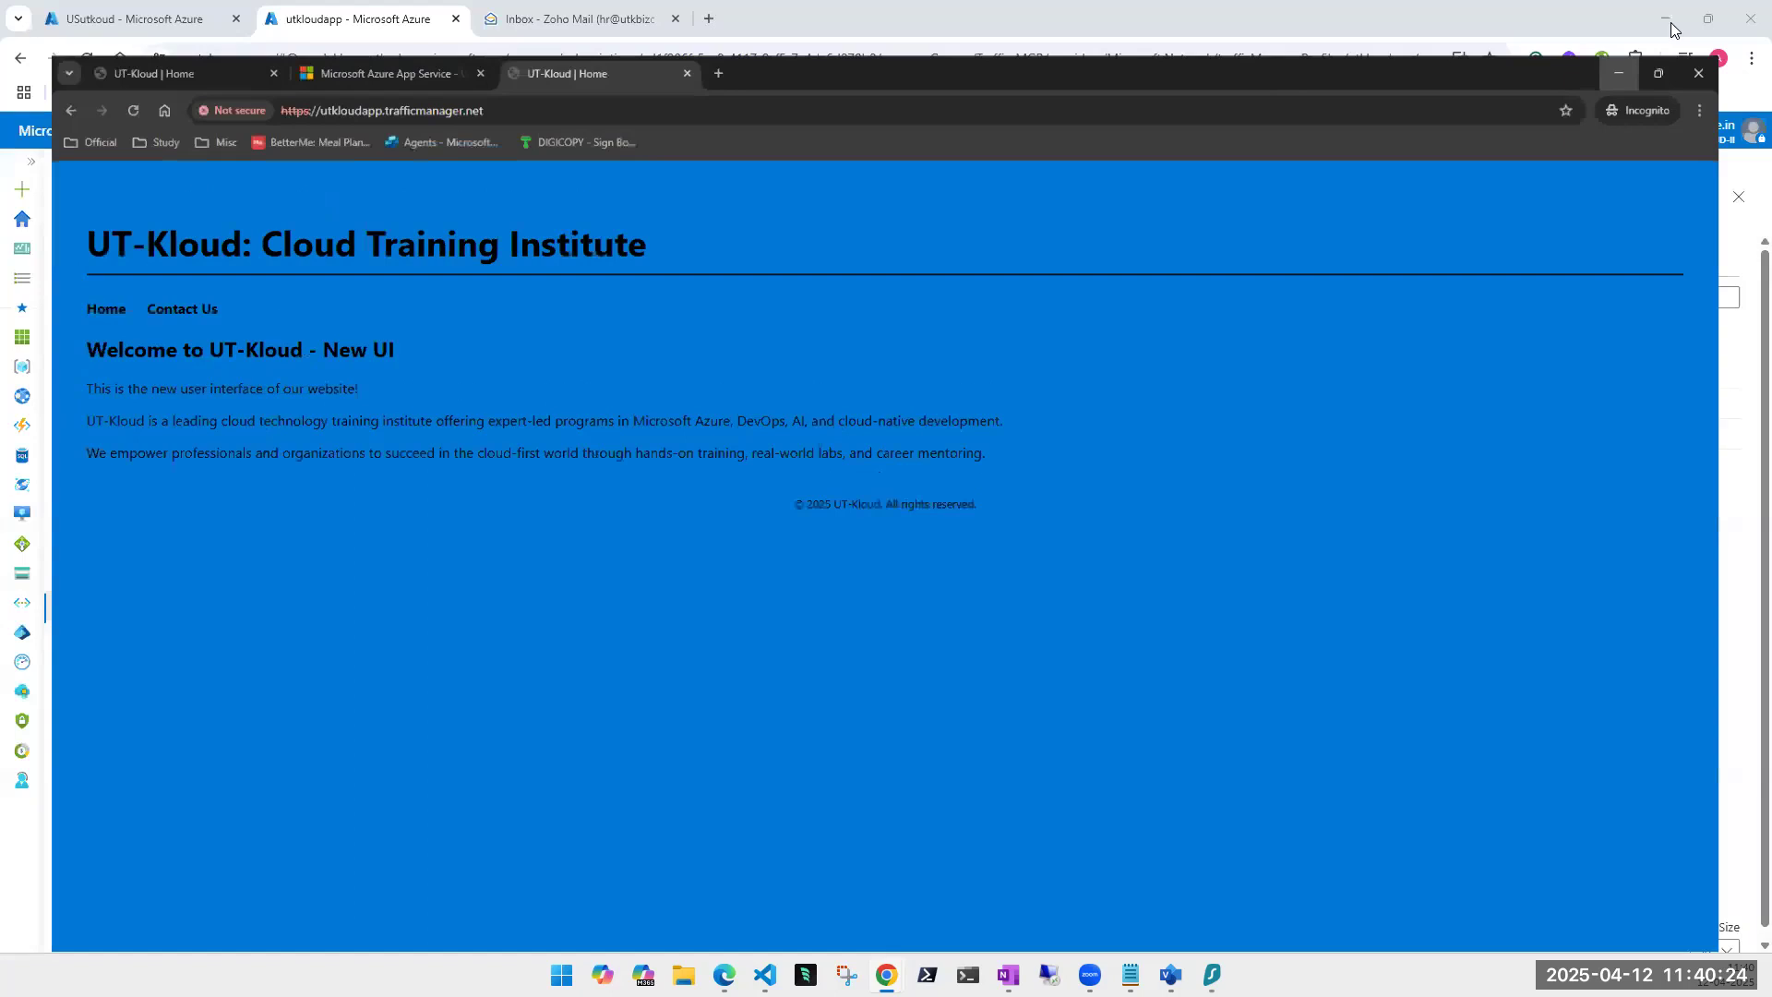
click(416, 577)
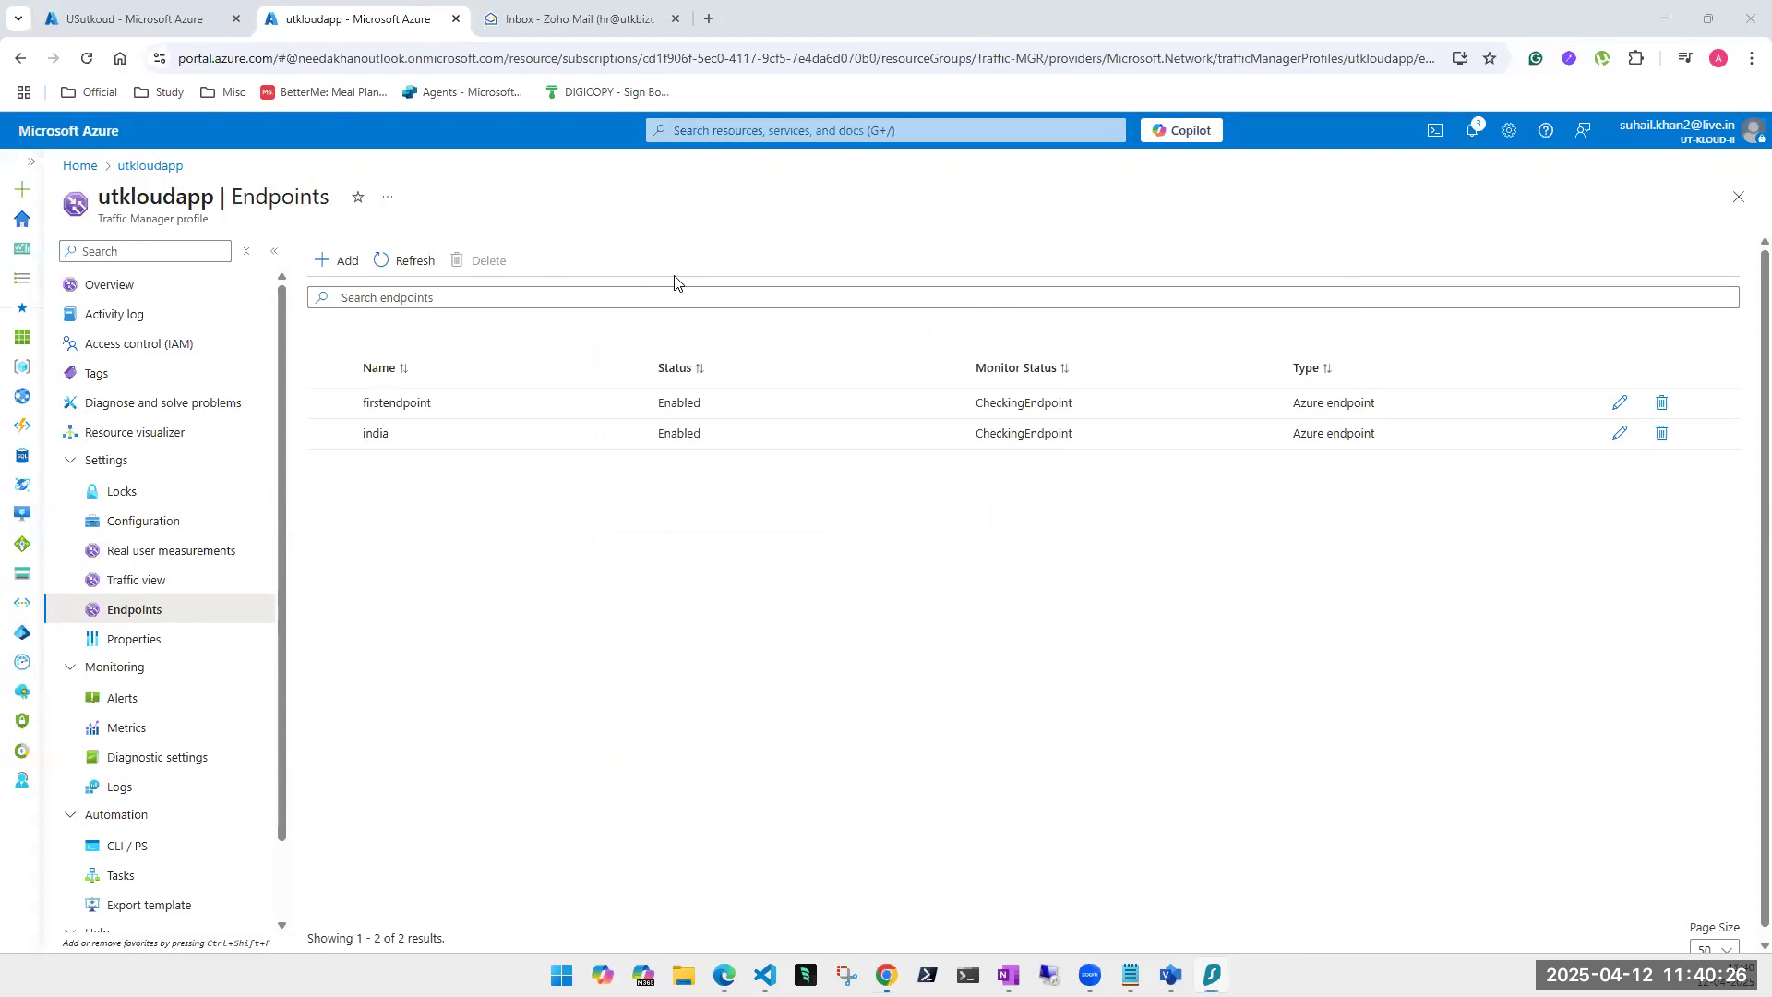
click(764, 131)
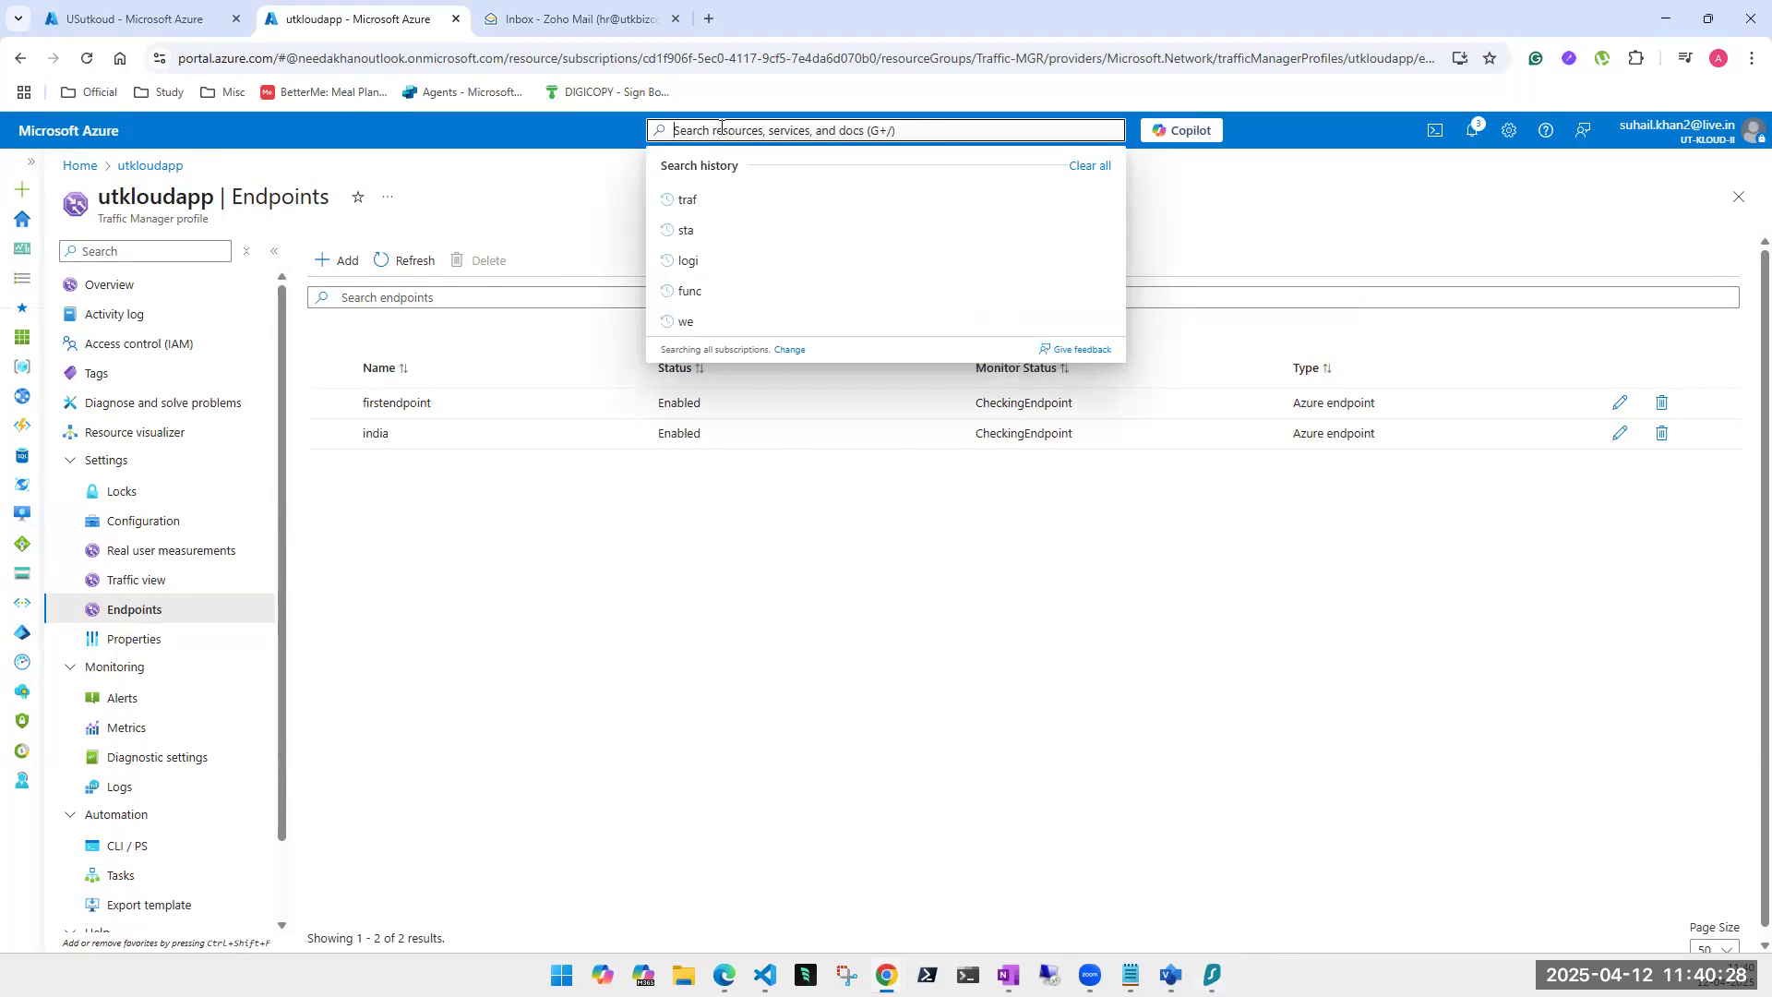
click(704, 433)
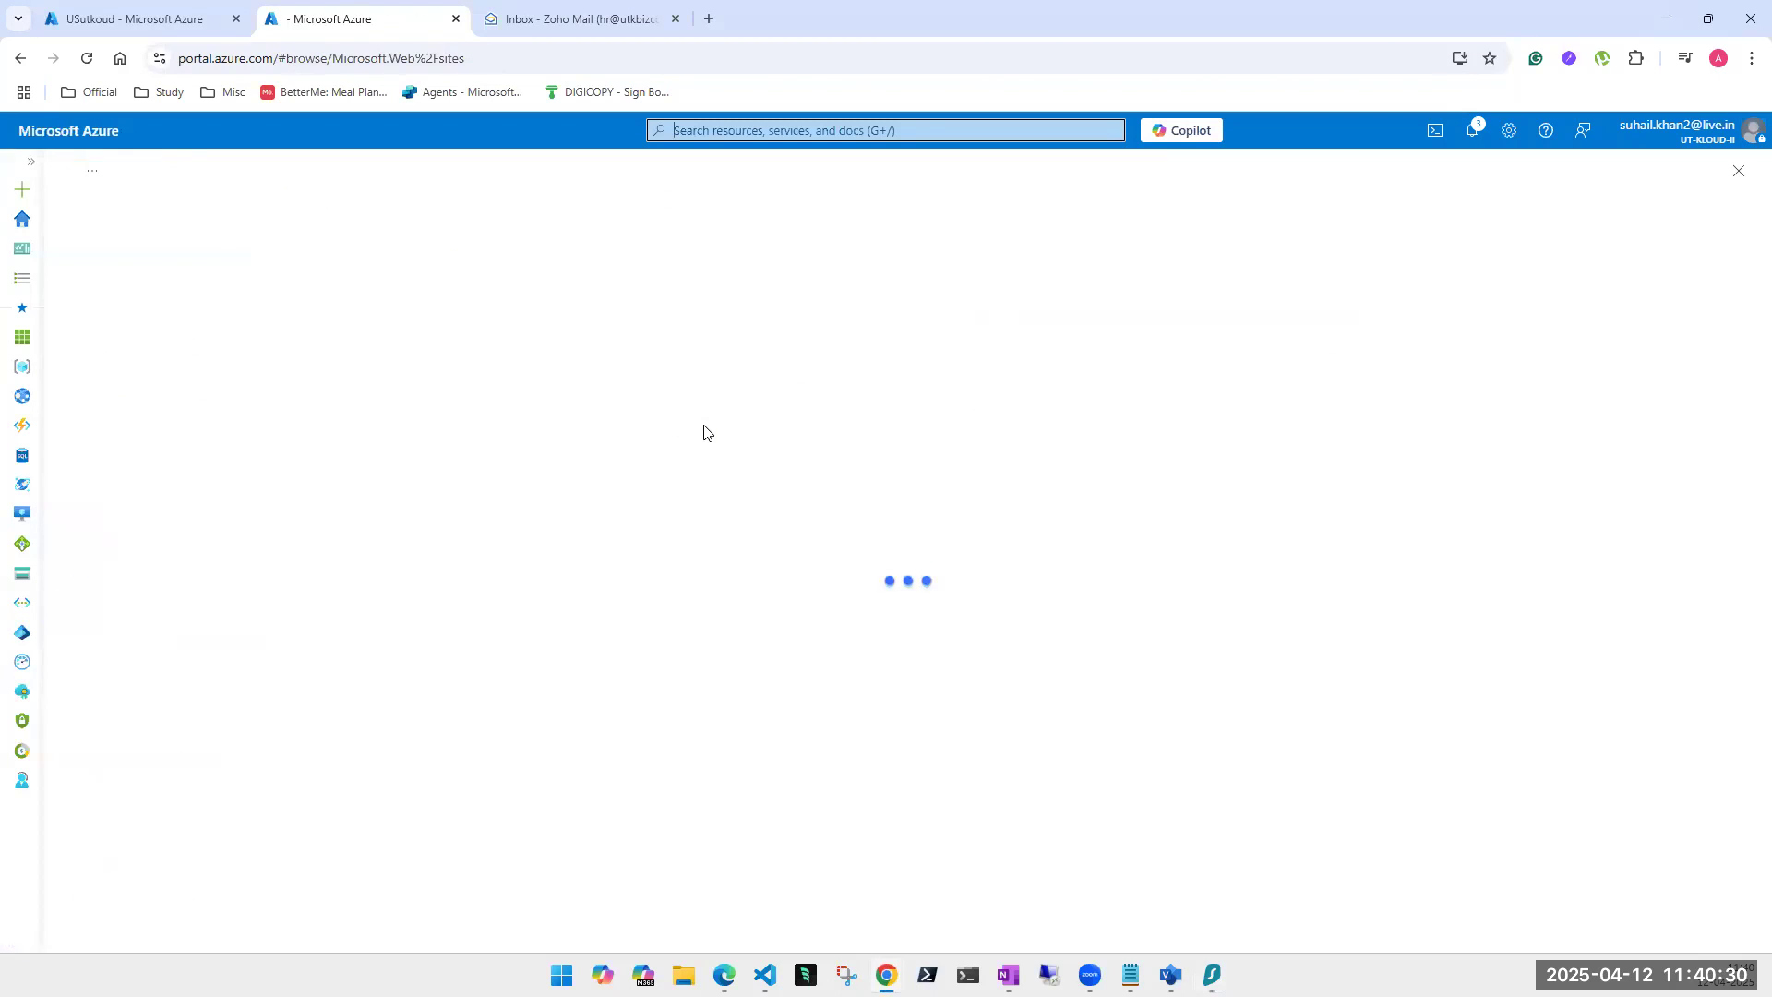